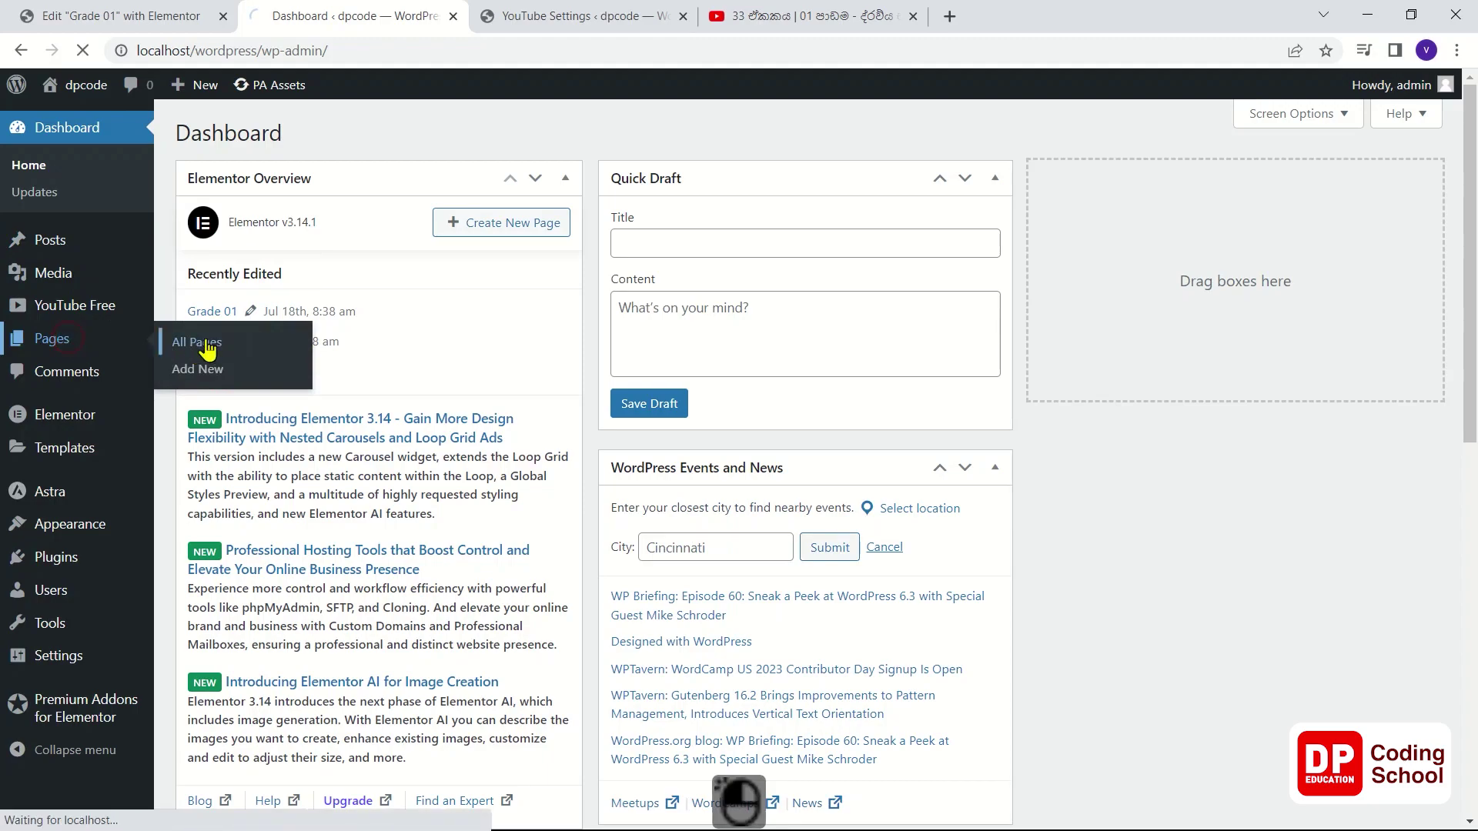
# - Check how the Grade 01 preview and the site's front page currently display
pyautogui.click(204, 347)
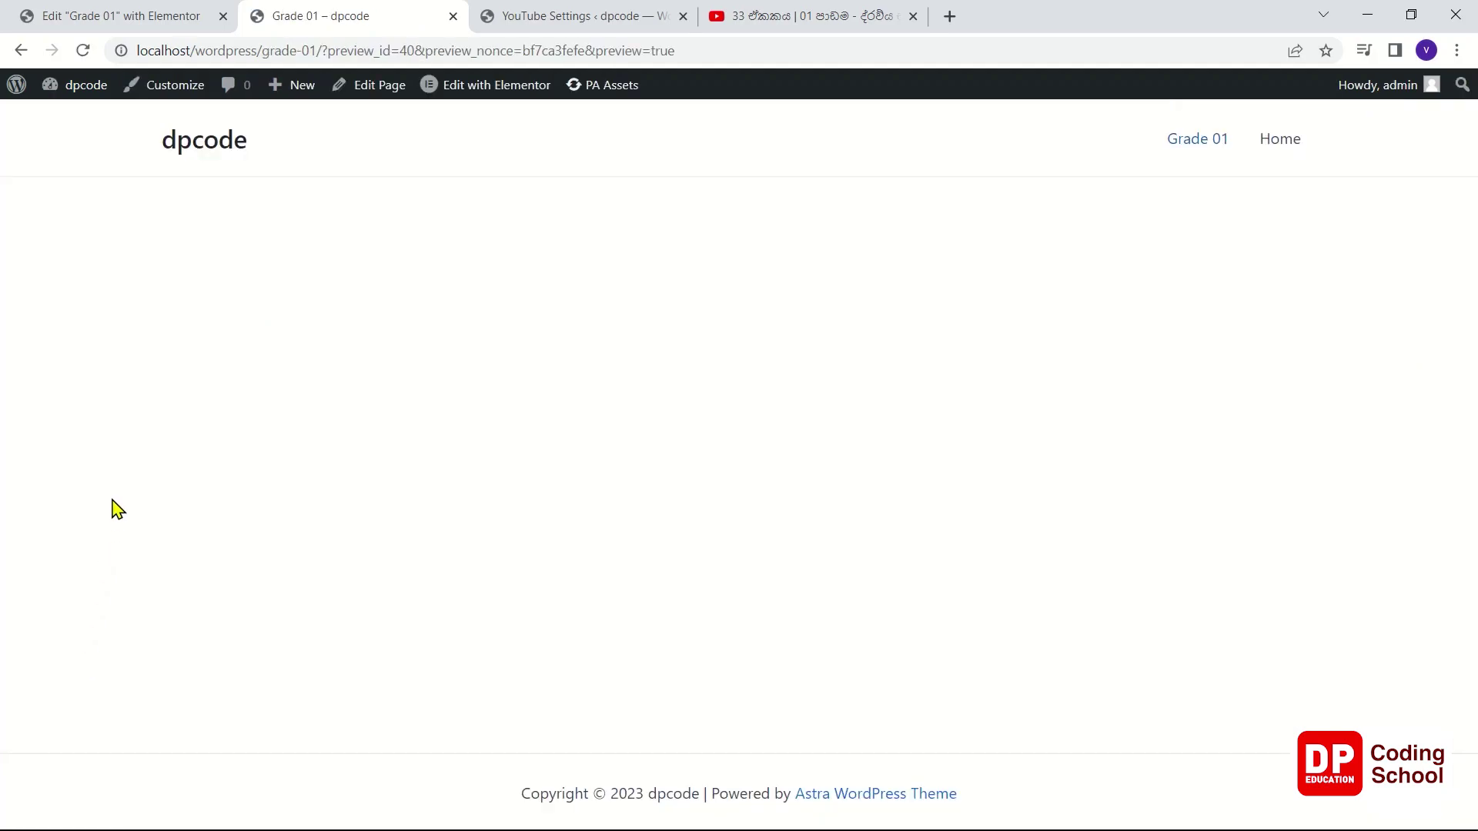
pyautogui.click(206, 157)
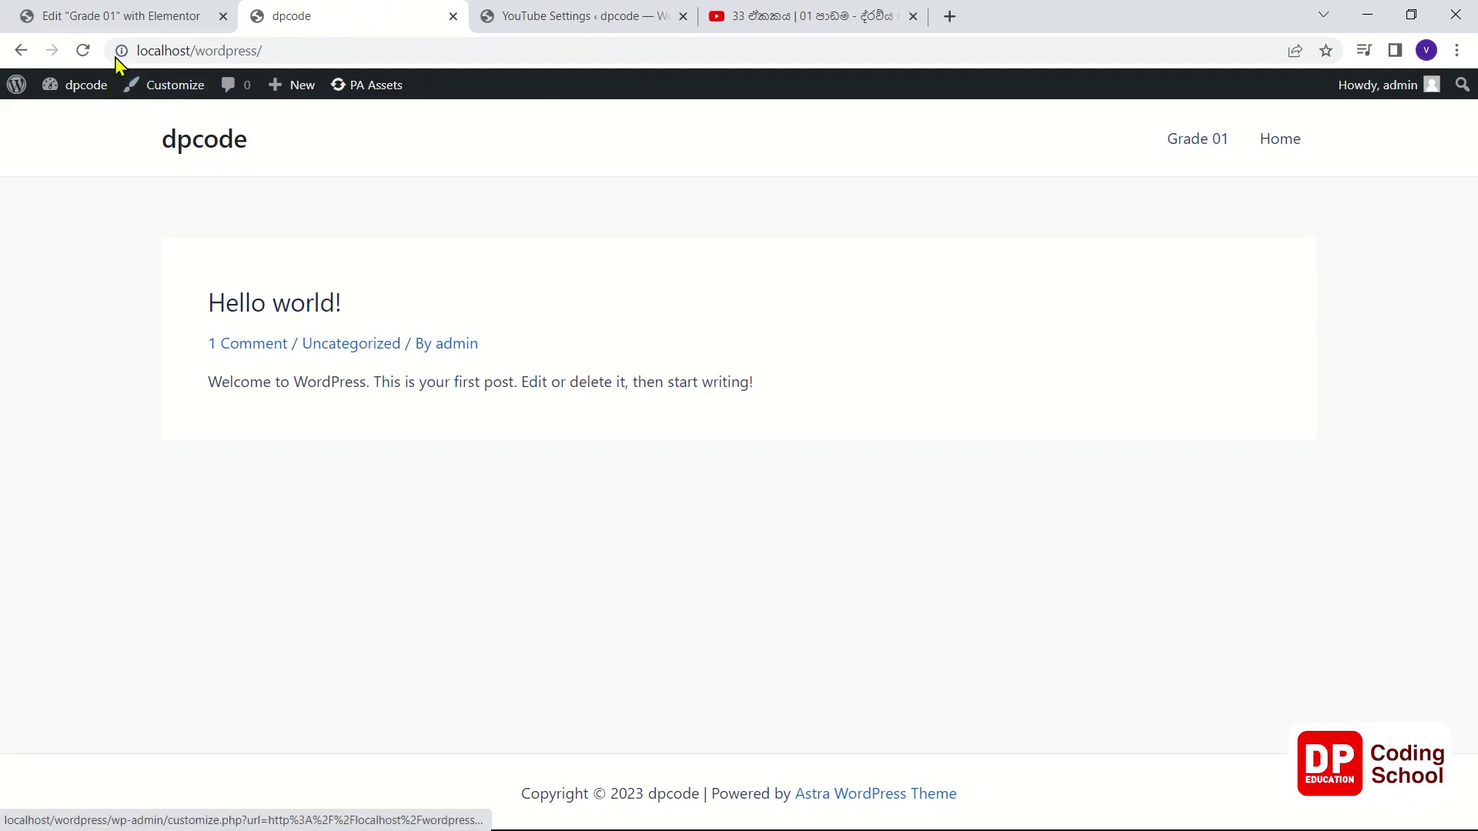
pyautogui.click(119, 16)
pyautogui.click(294, 14)
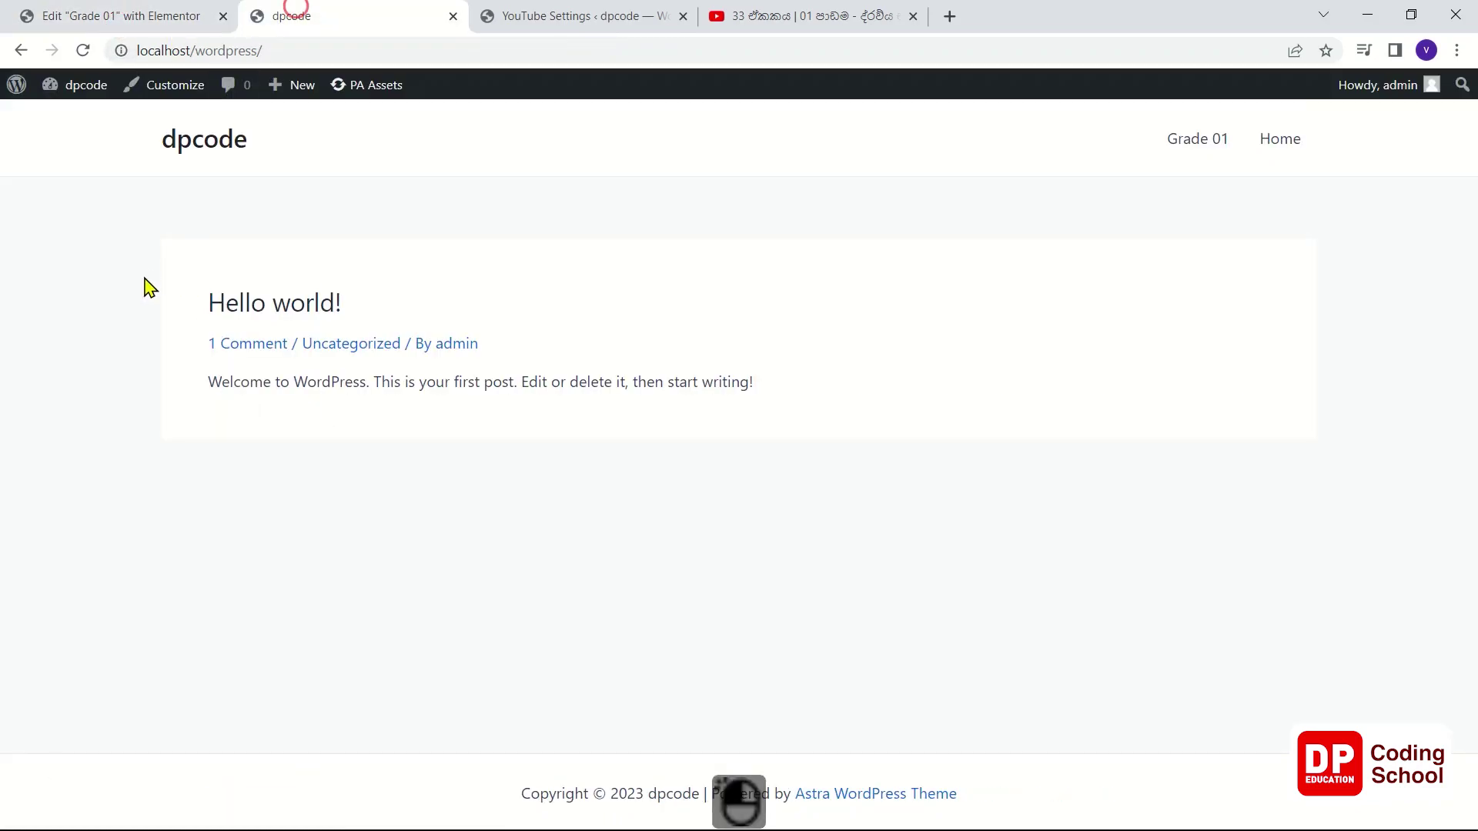
# - In the Reading settings, make the homepage a static page, choose Home as that page, and save the changes
pyautogui.moveTo(54, 97)
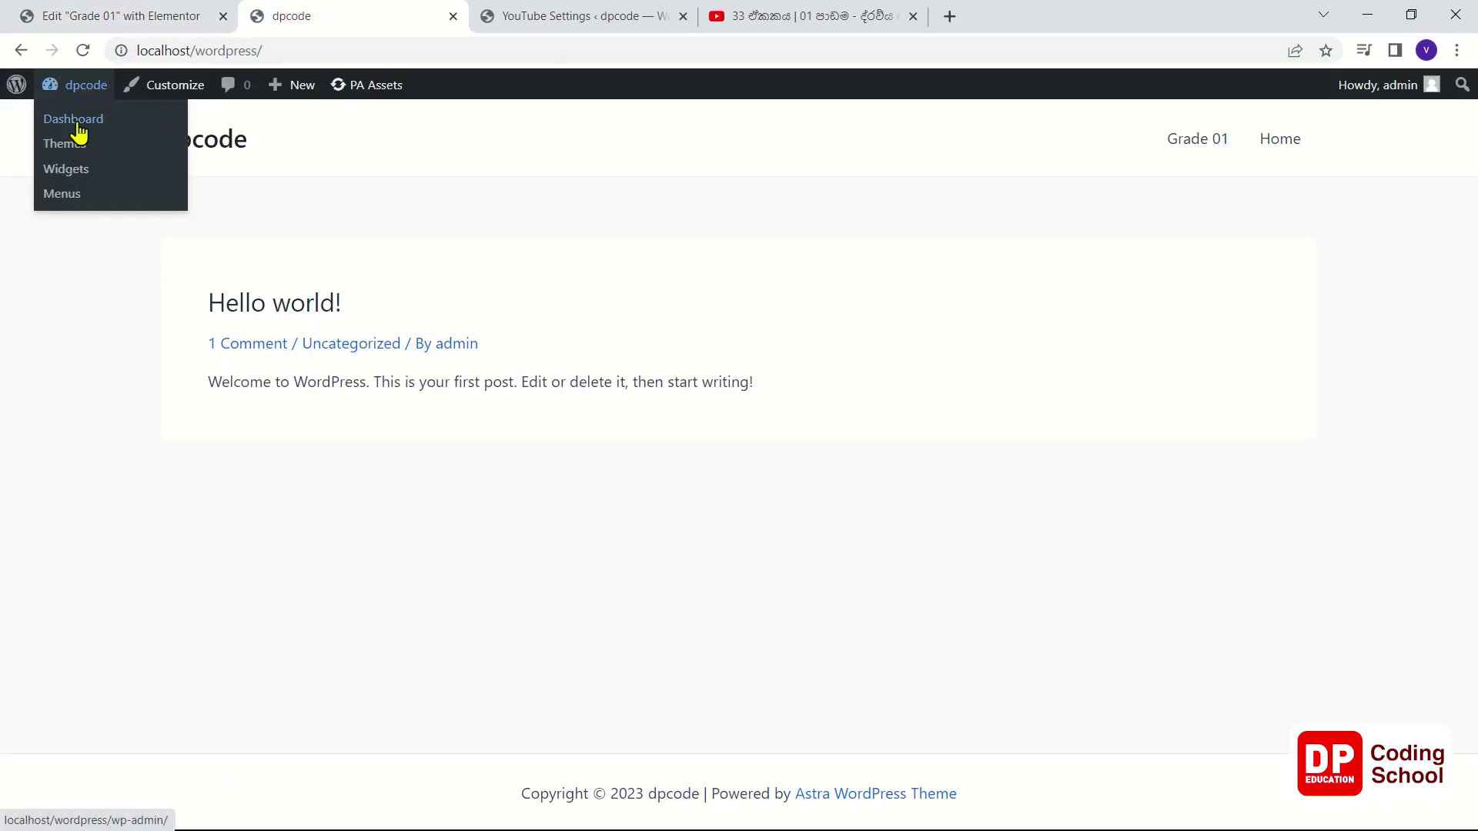
pyautogui.click(78, 122)
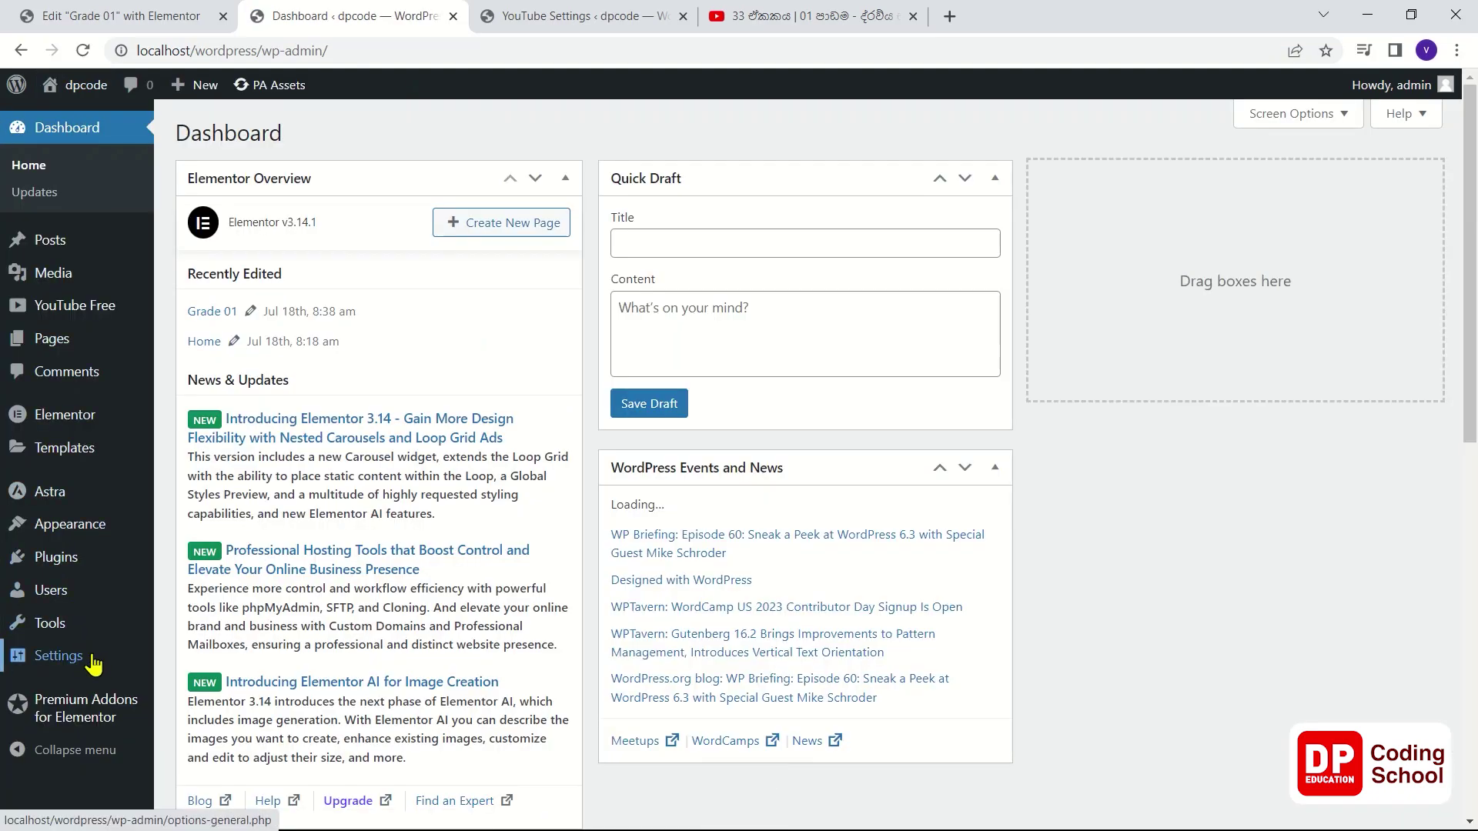
pyautogui.click(92, 663)
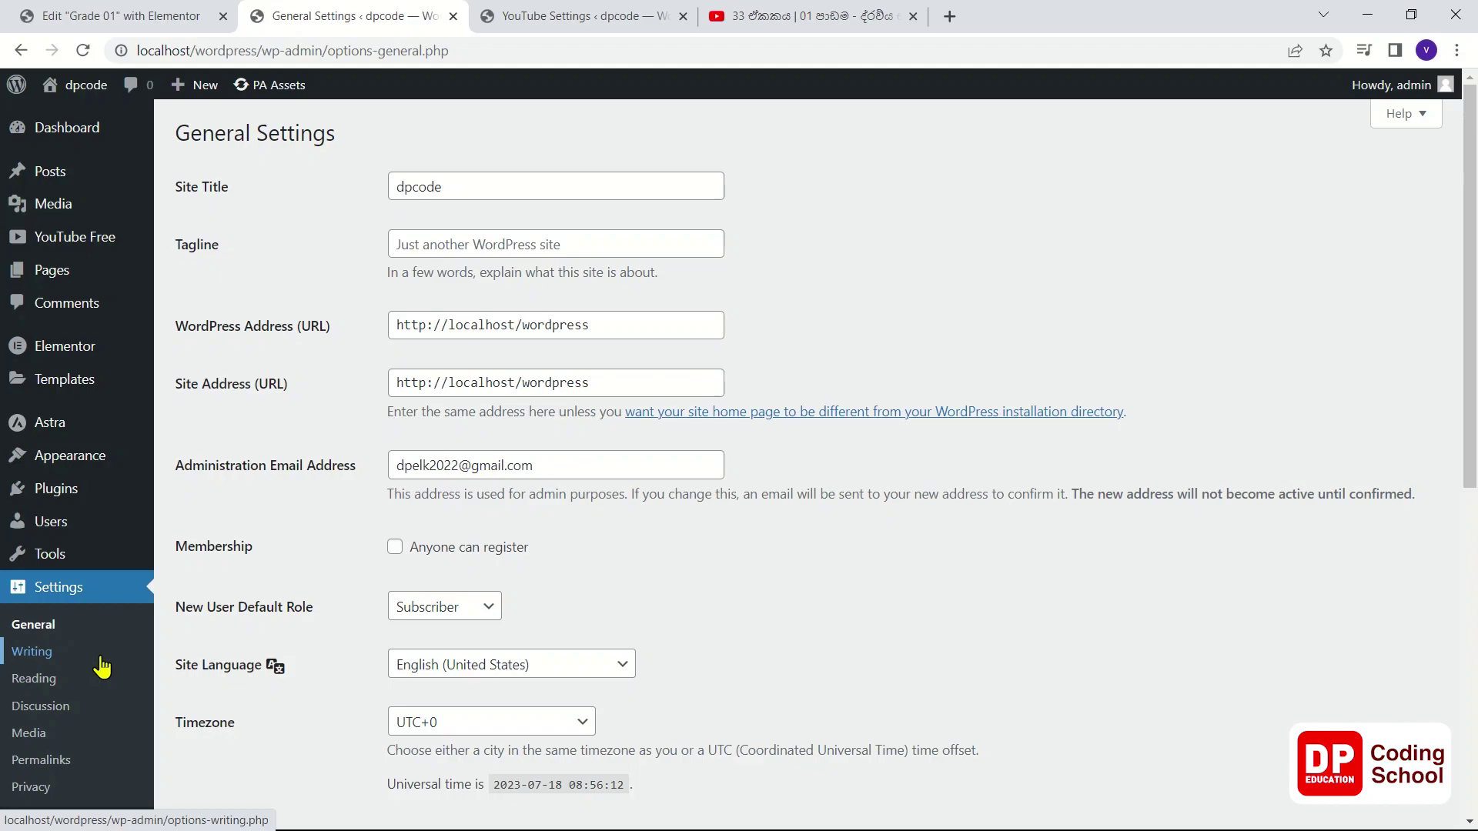
pyautogui.click(37, 678)
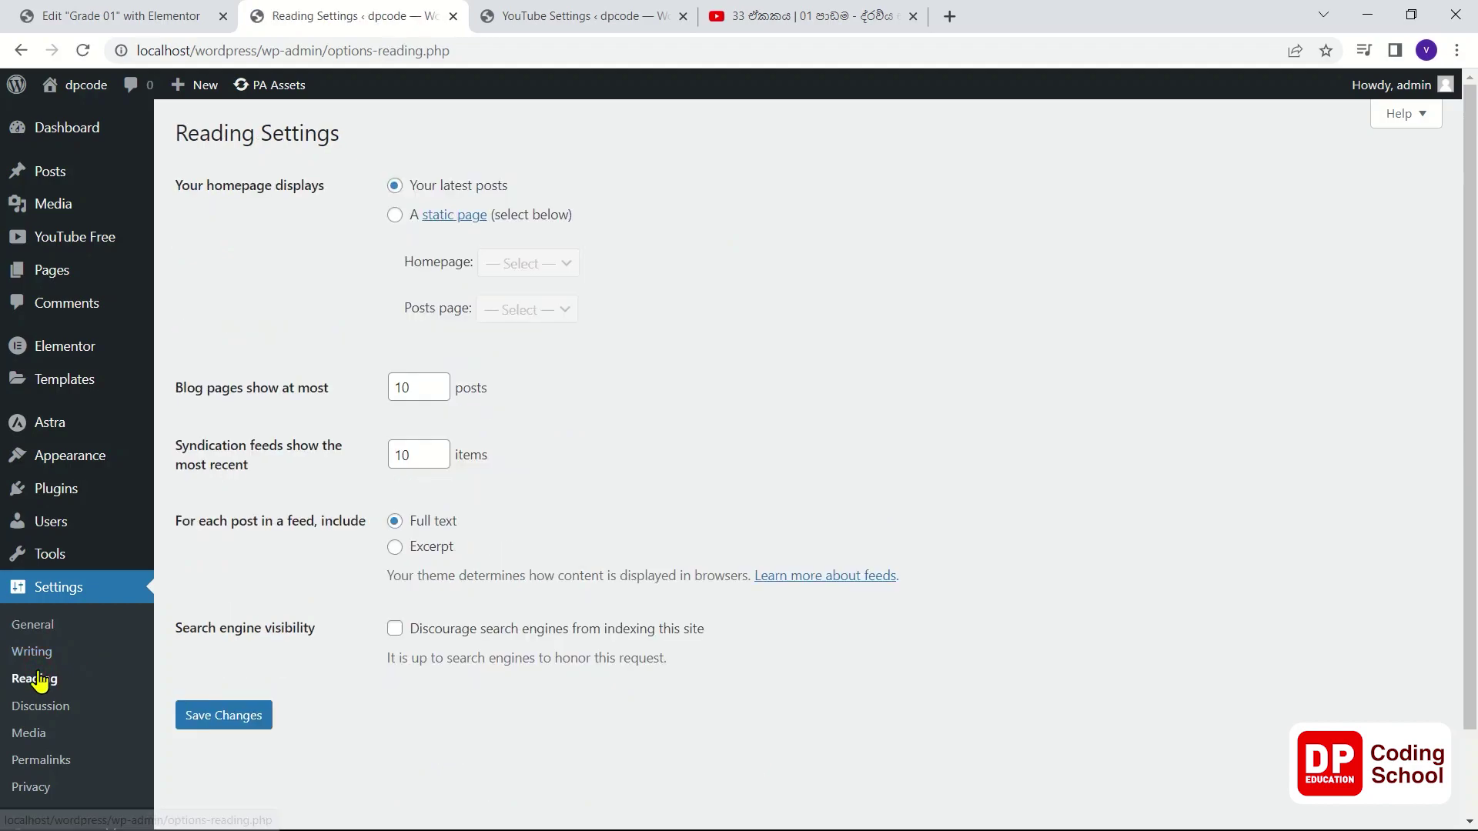
pyautogui.click(395, 218)
pyautogui.click(507, 266)
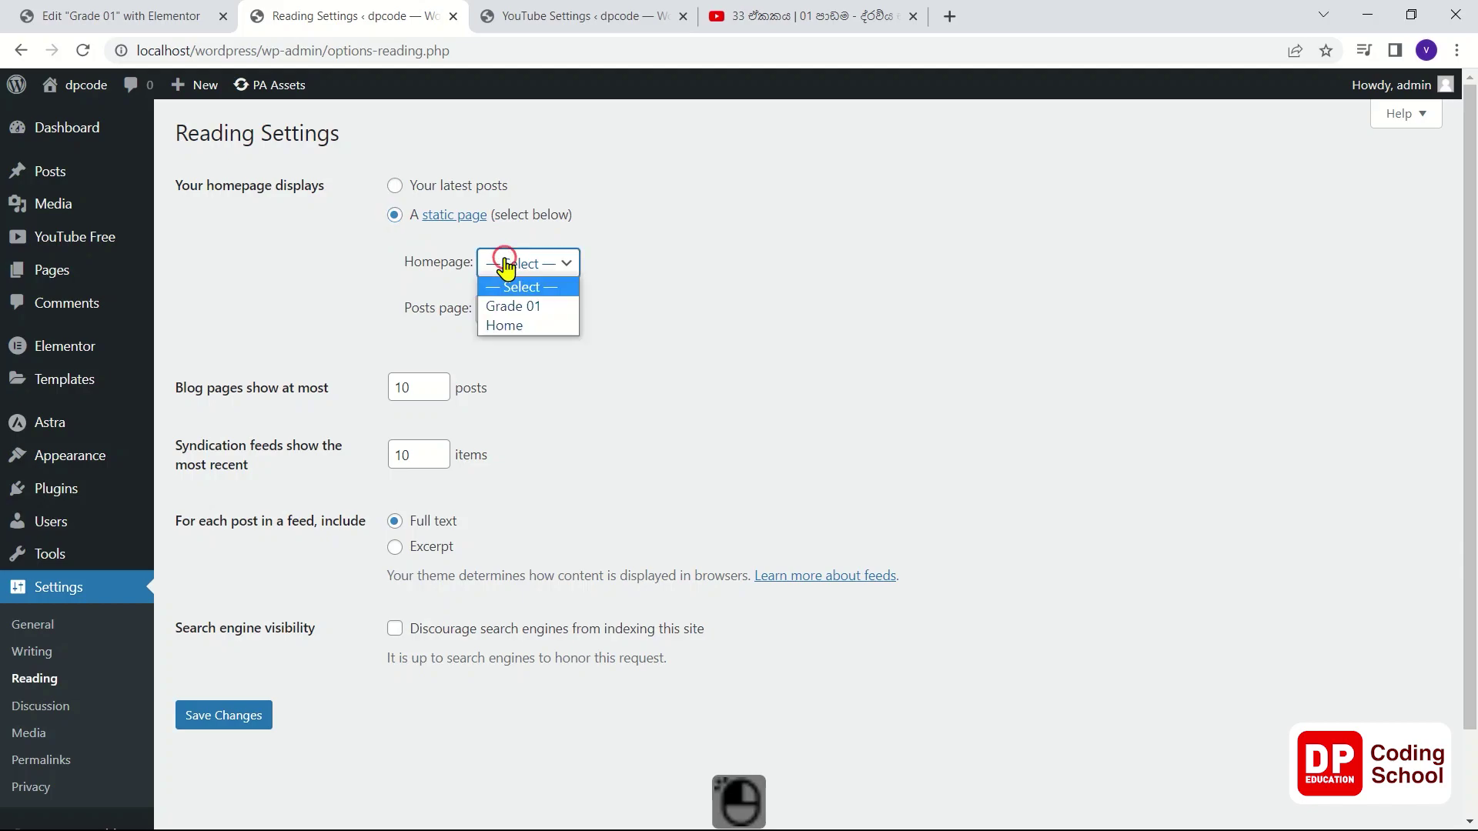
pyautogui.click(509, 324)
pyautogui.click(224, 717)
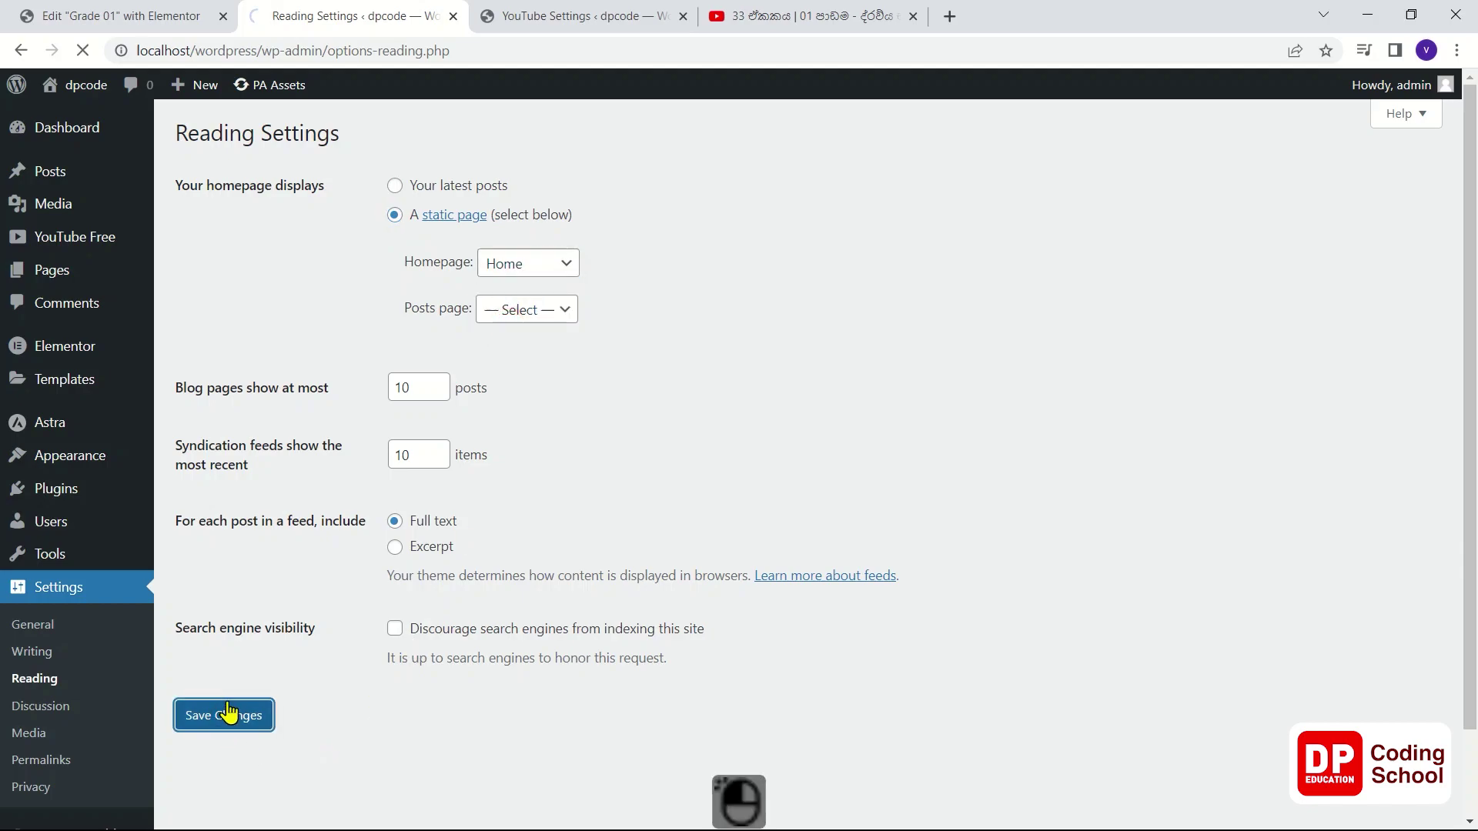
# - Load the site's front page at localhost/wordpress/ in place of the YouTube Settings page
pyautogui.click(577, 17)
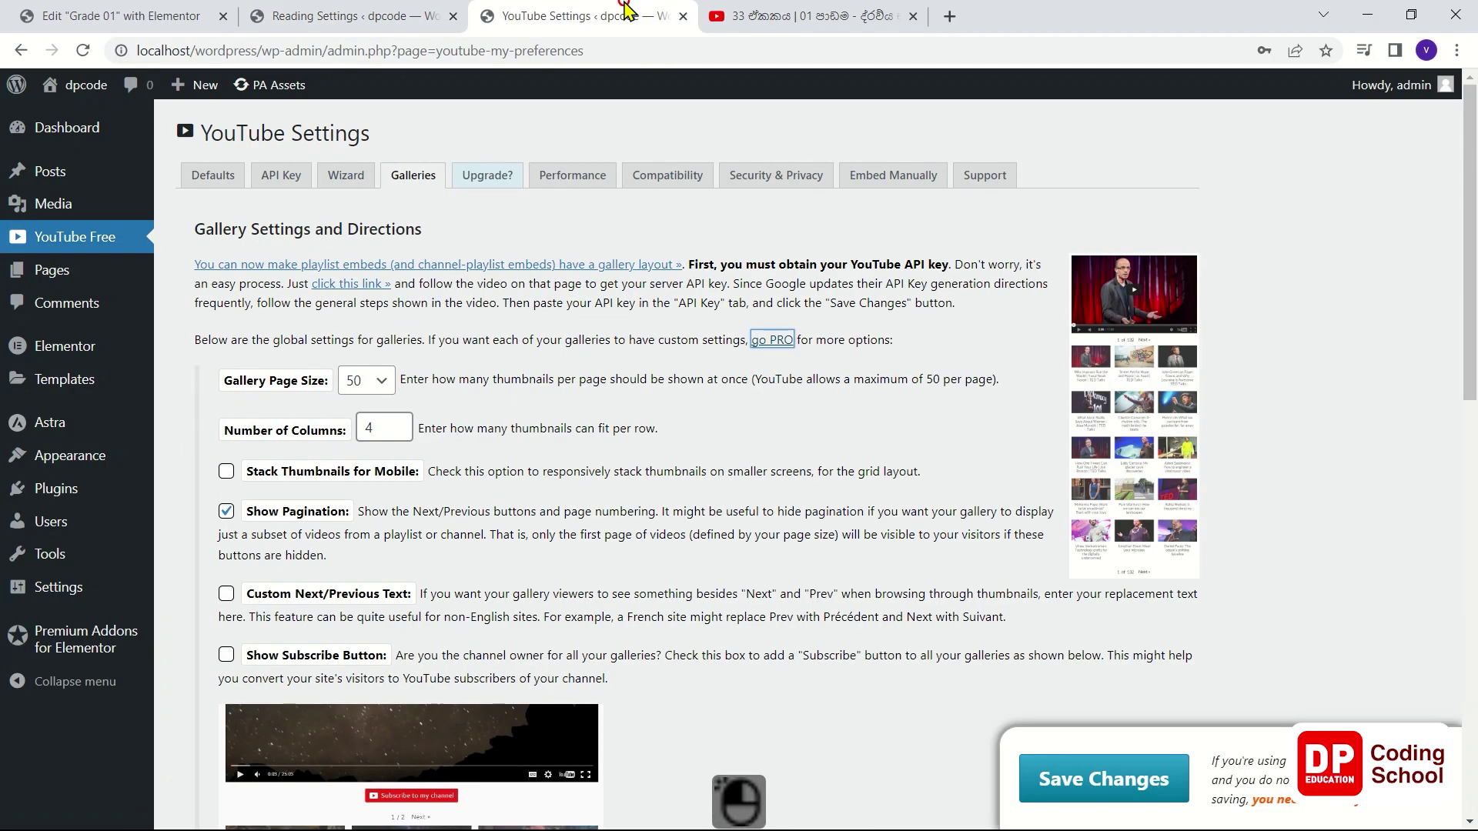
pyautogui.click(202, 17)
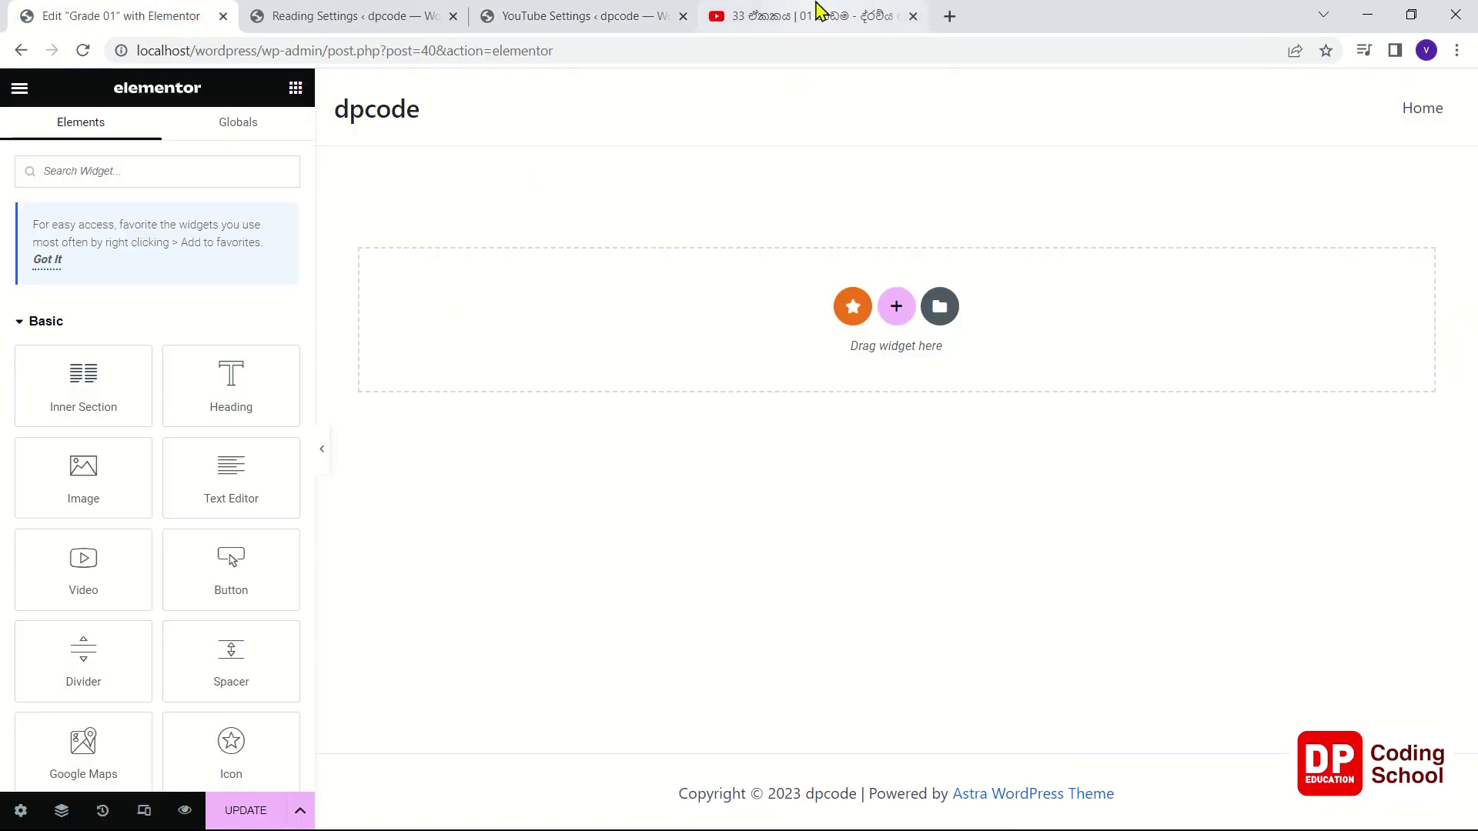
pyautogui.click(586, 16)
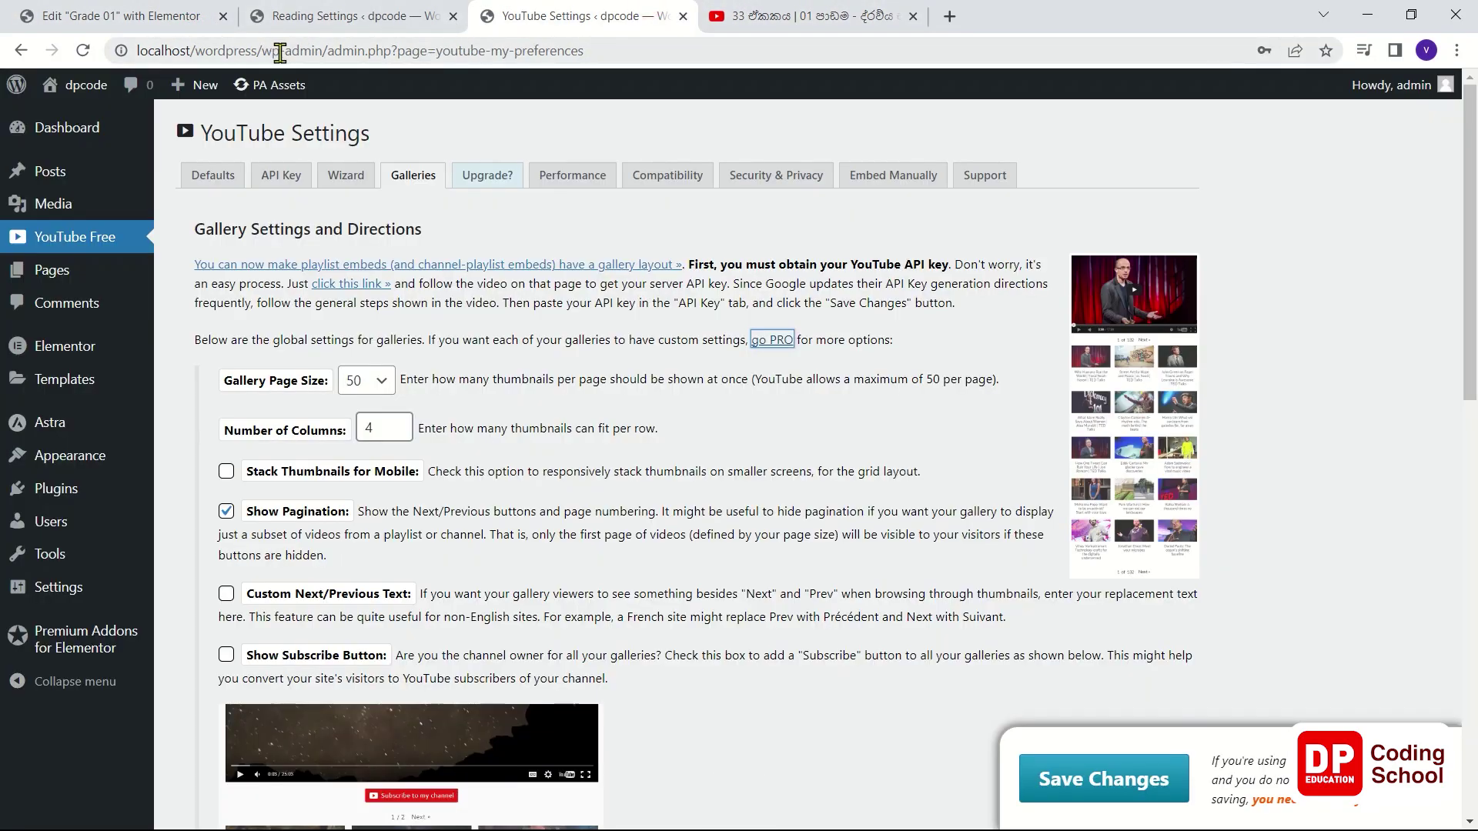
pyautogui.moveTo(271, 51); pyautogui.dragTo(705, 68)
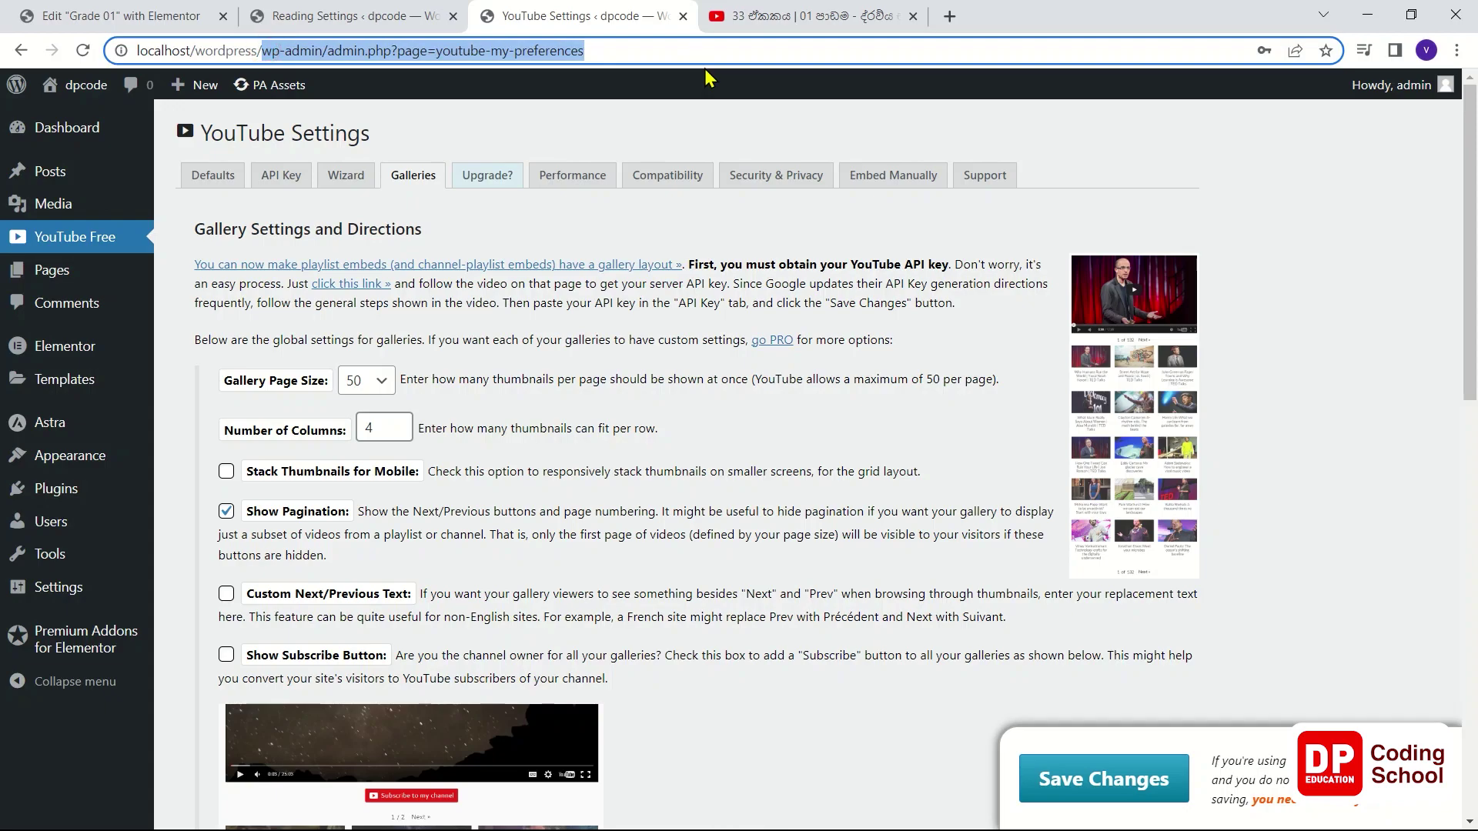
pyautogui.press('BackSpace')
pyautogui.press('Return')
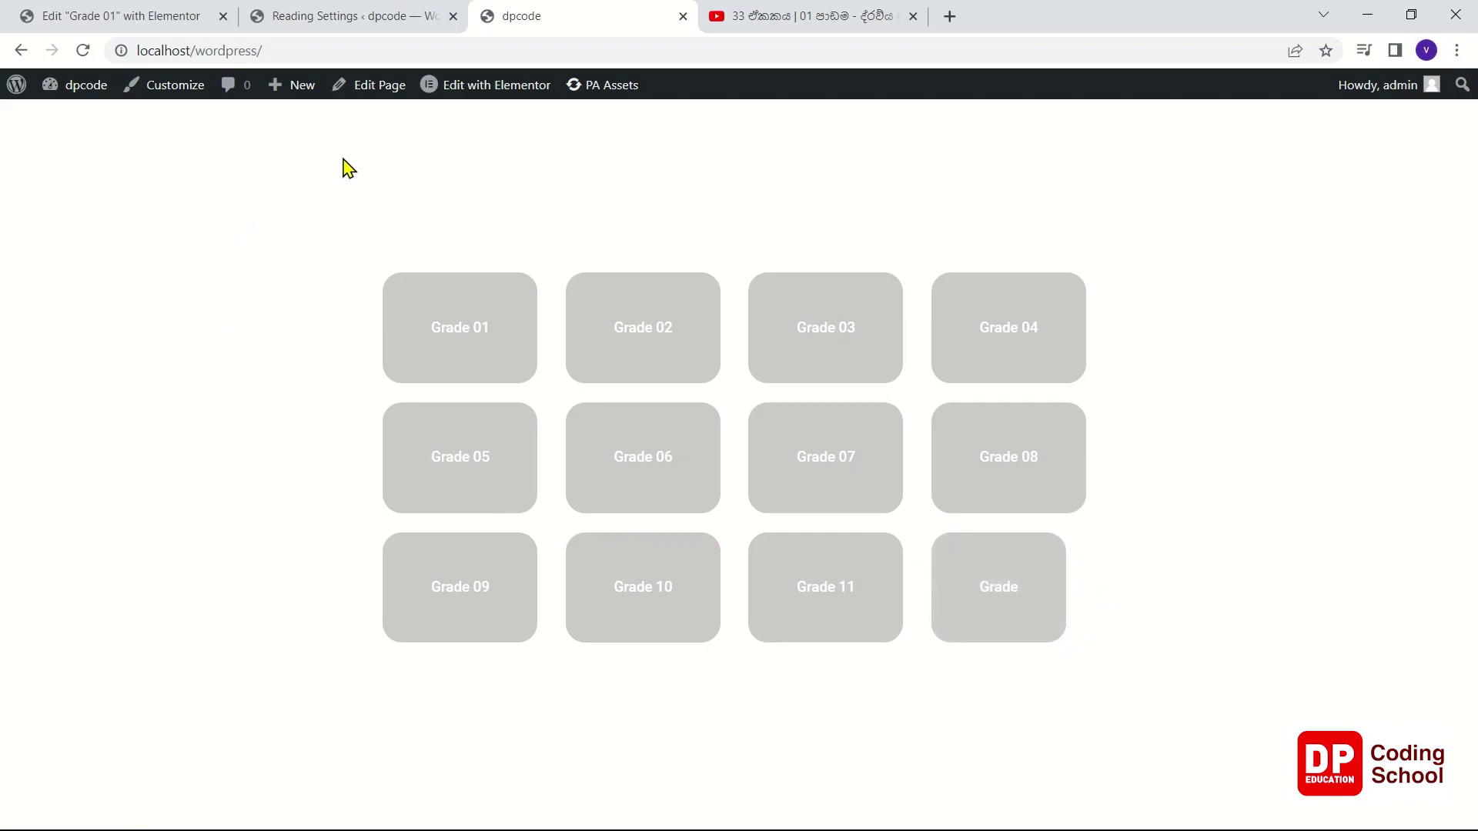
# - Edit the Home page with Elementor, set the last button's text to "Grade 12", and update the page
pyautogui.click(487, 90)
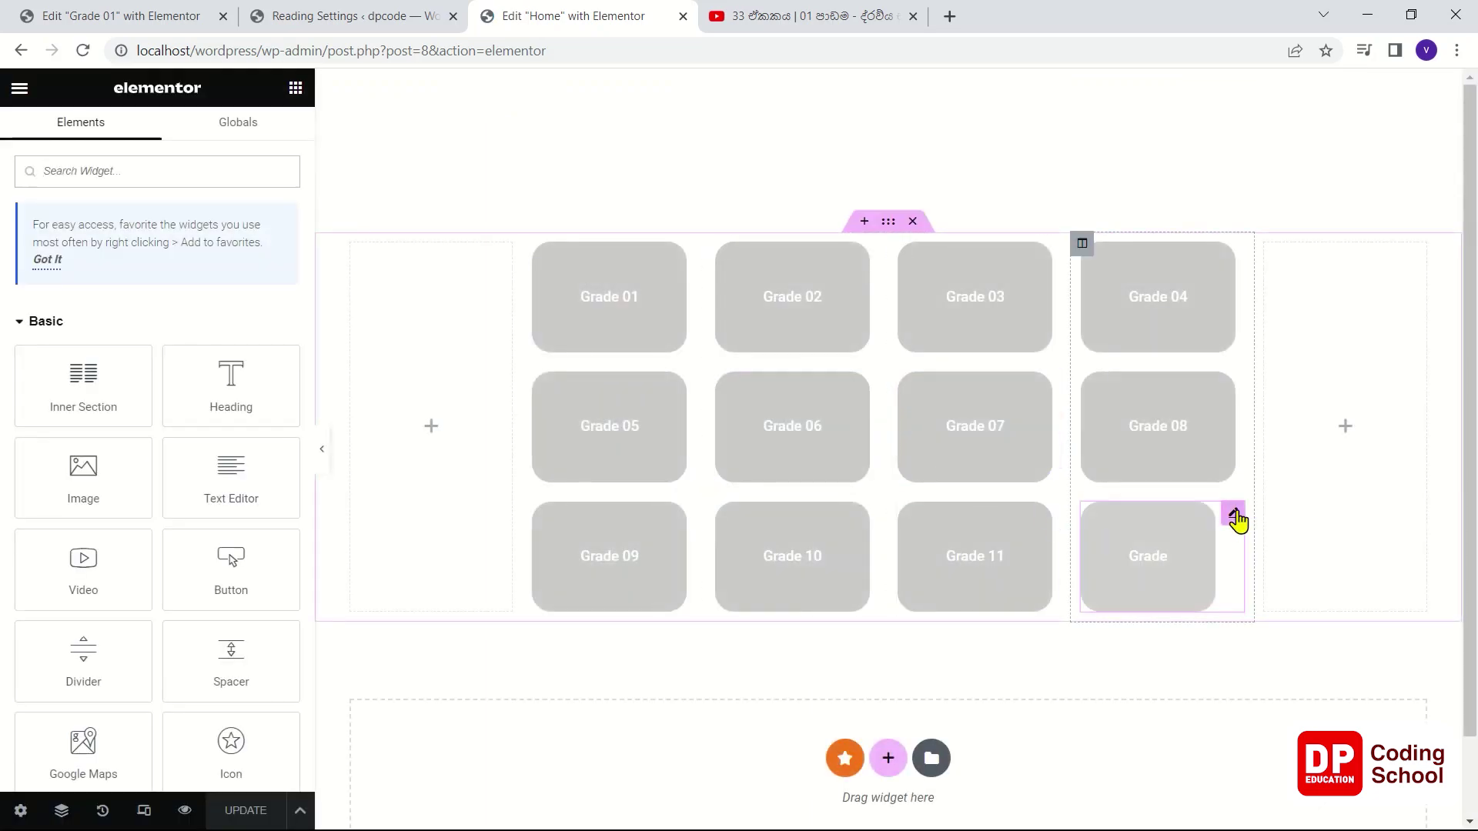
pyautogui.click(1234, 514)
pyautogui.click(217, 289)
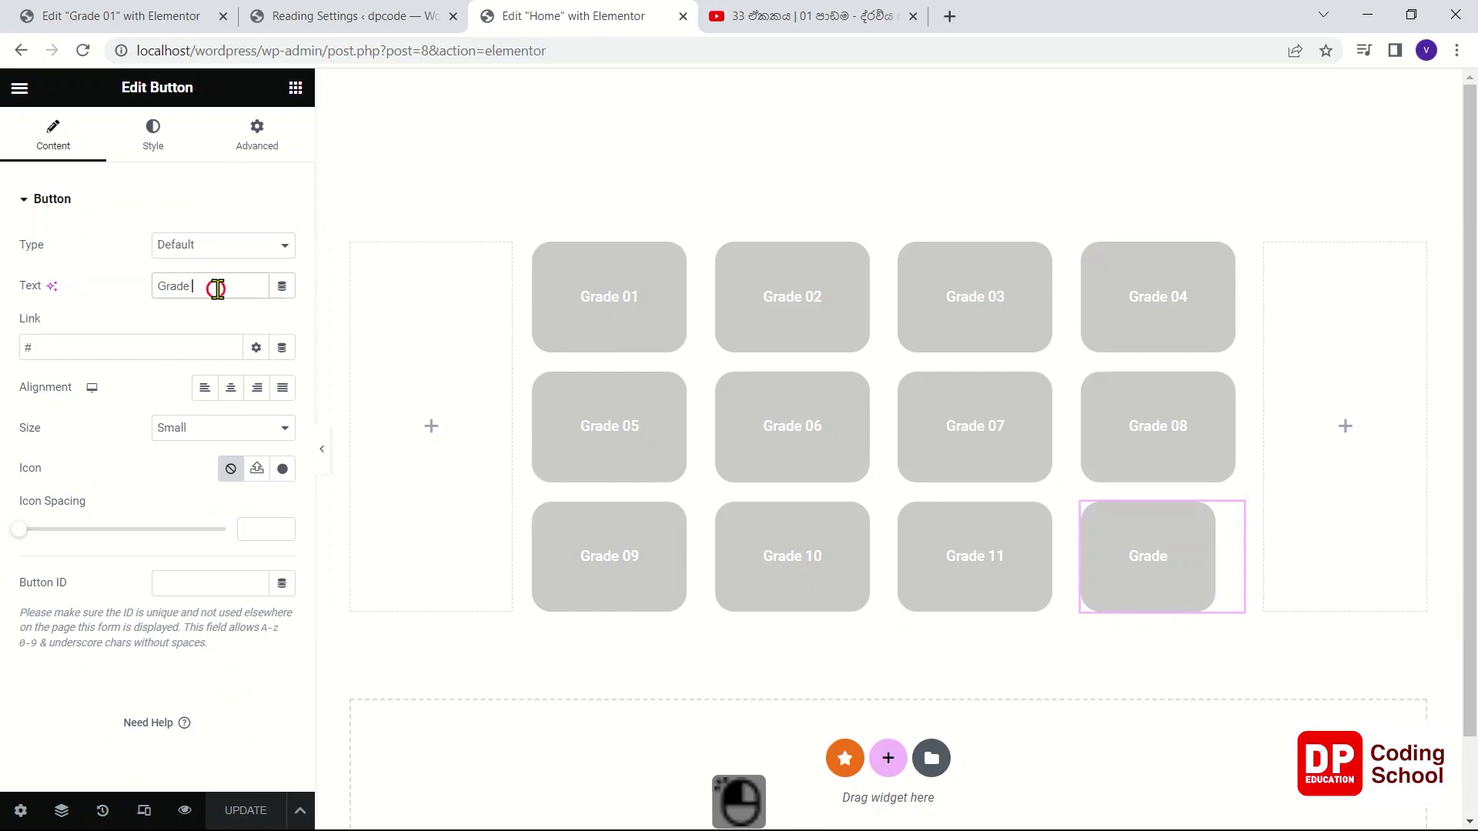
pyautogui.write('12')
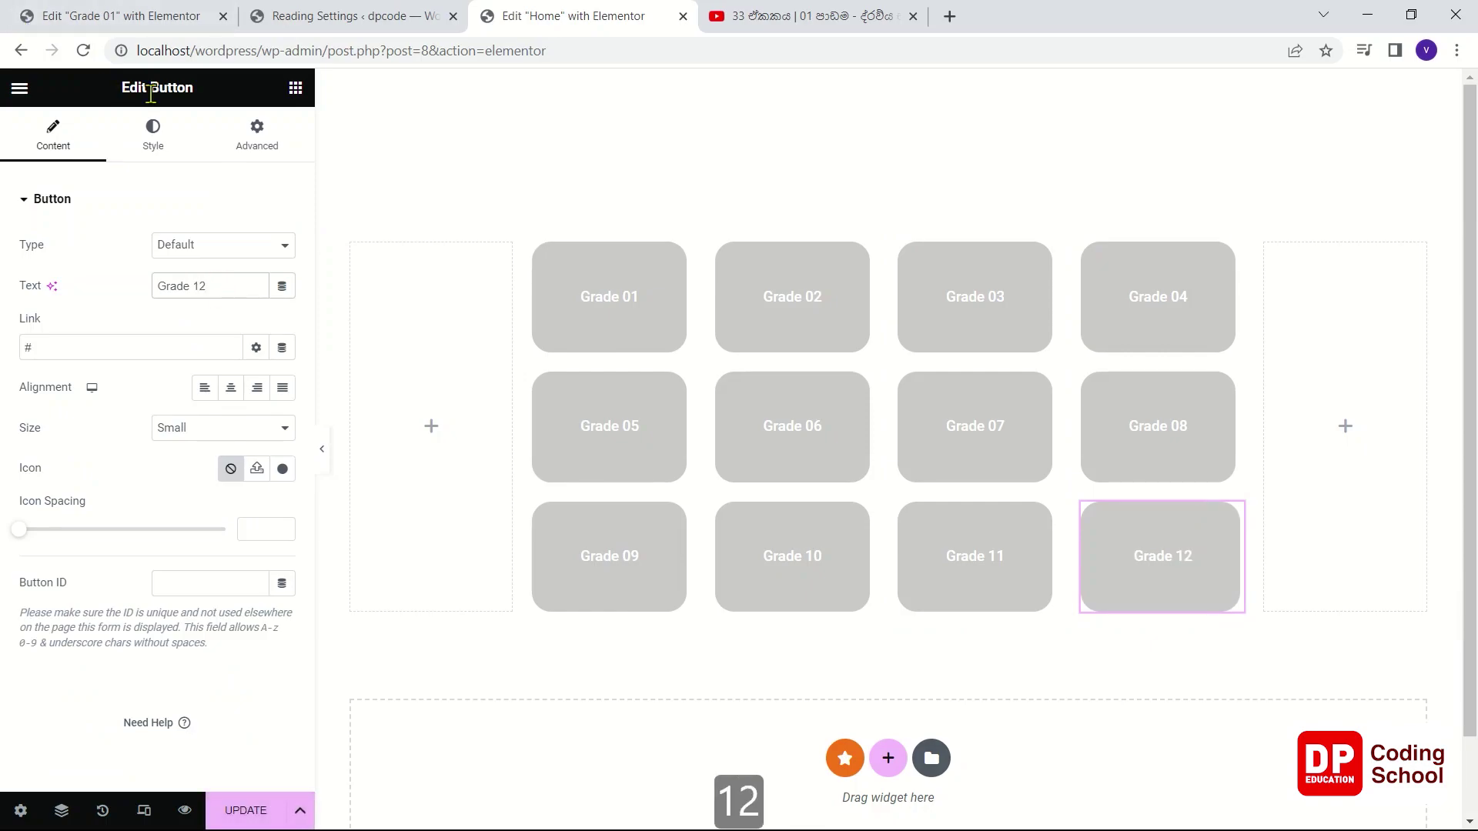
pyautogui.click(238, 814)
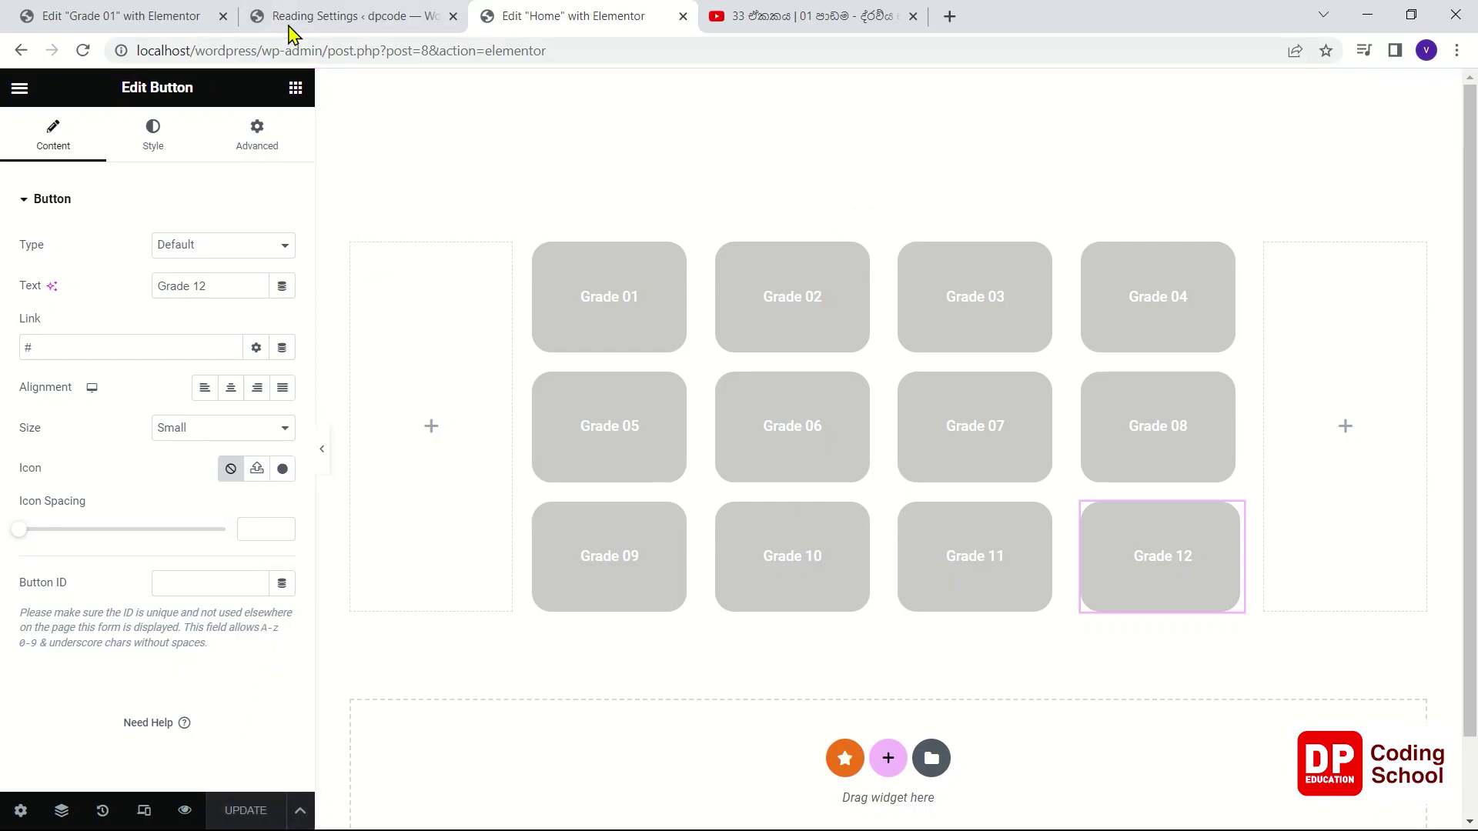
# - Load the front page at localhost/wordpress/ again and test the link on the Grade 01 button
pyautogui.click(344, 17)
pyautogui.click(154, 13)
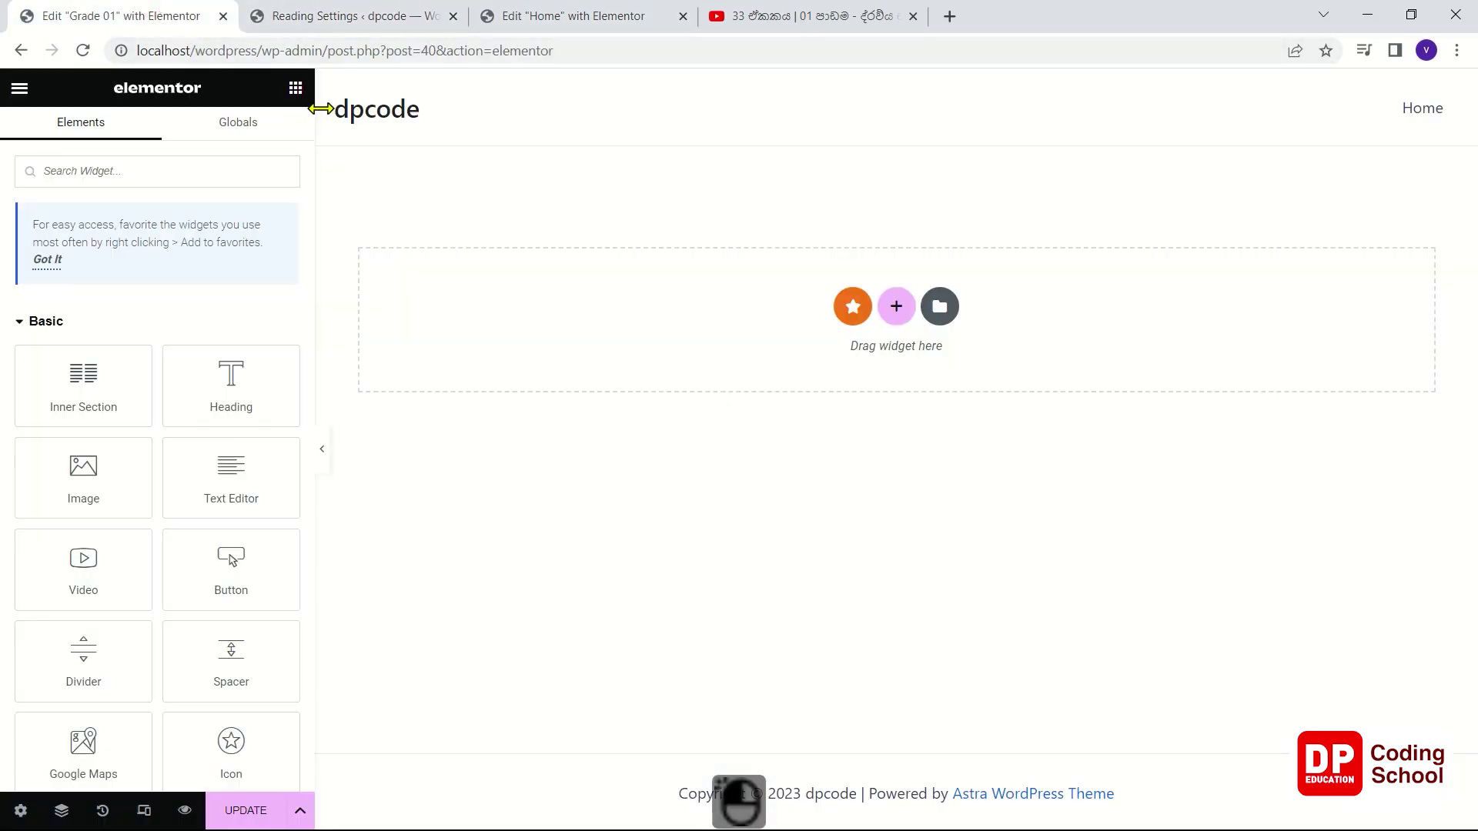
pyautogui.click(621, 9)
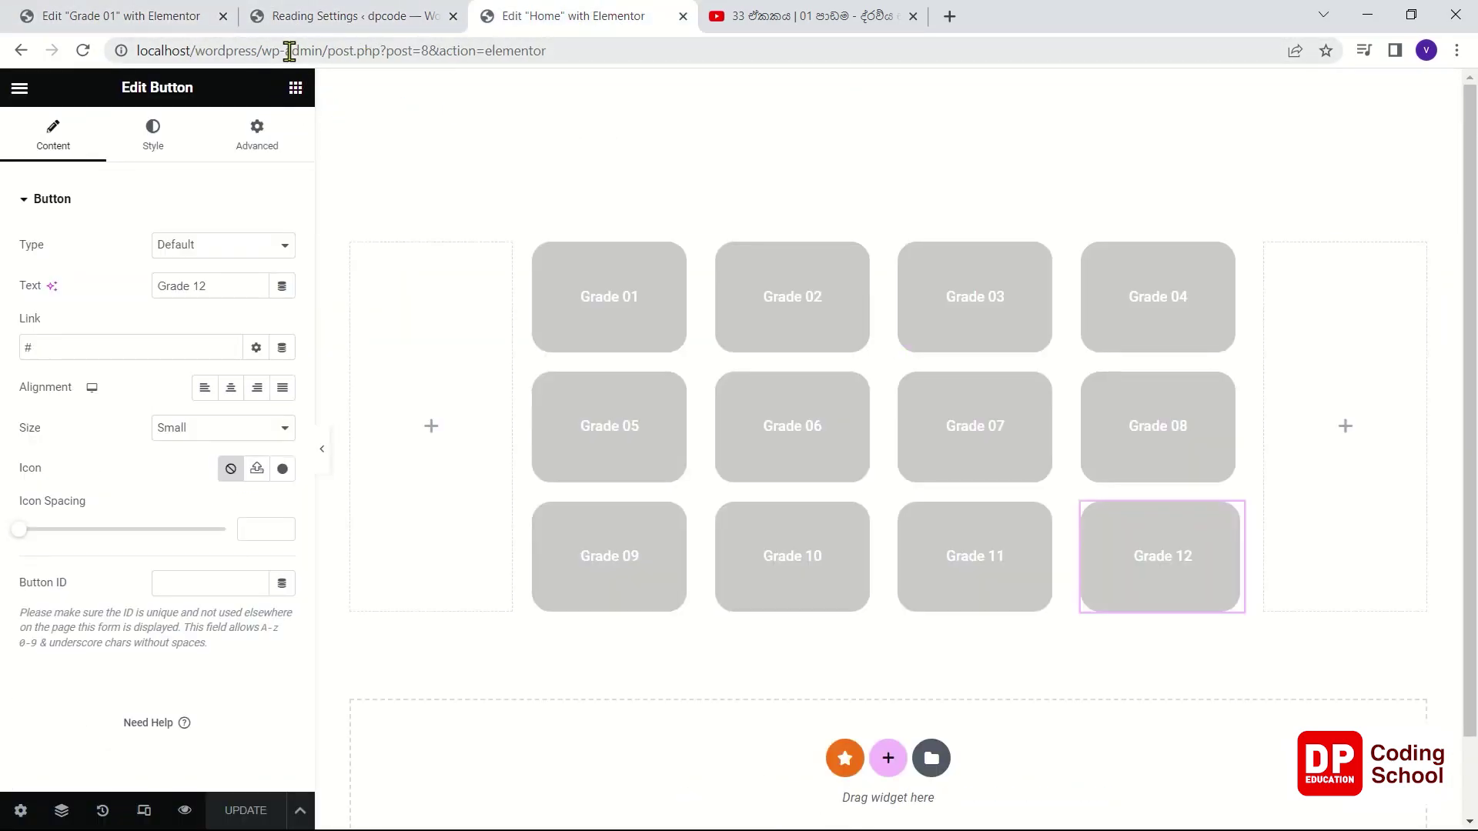
pyautogui.moveTo(262, 50); pyautogui.dragTo(623, 56)
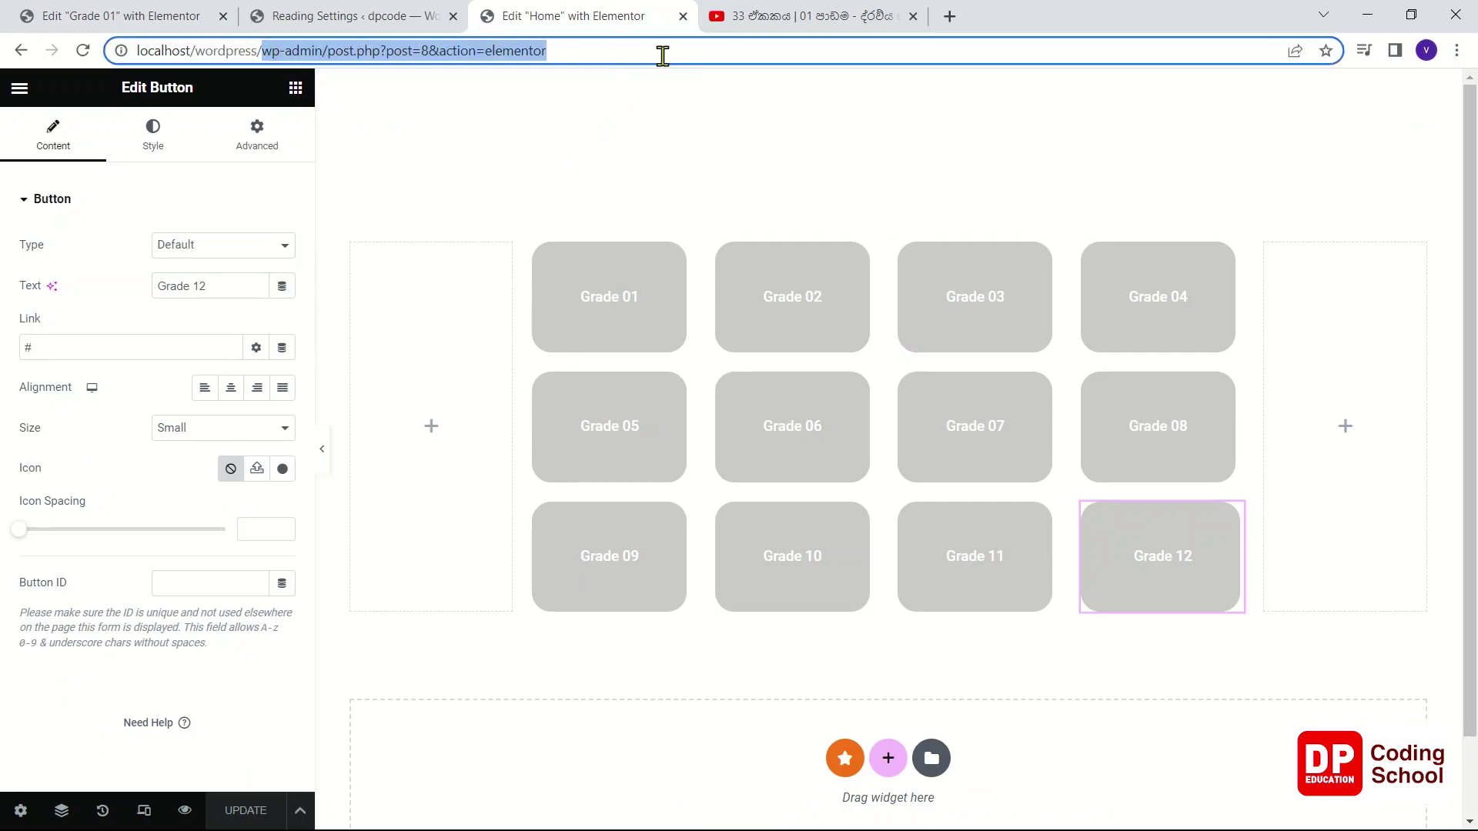
pyautogui.press('BackSpace')
pyautogui.press('BackSpace')
pyautogui.press('Return')
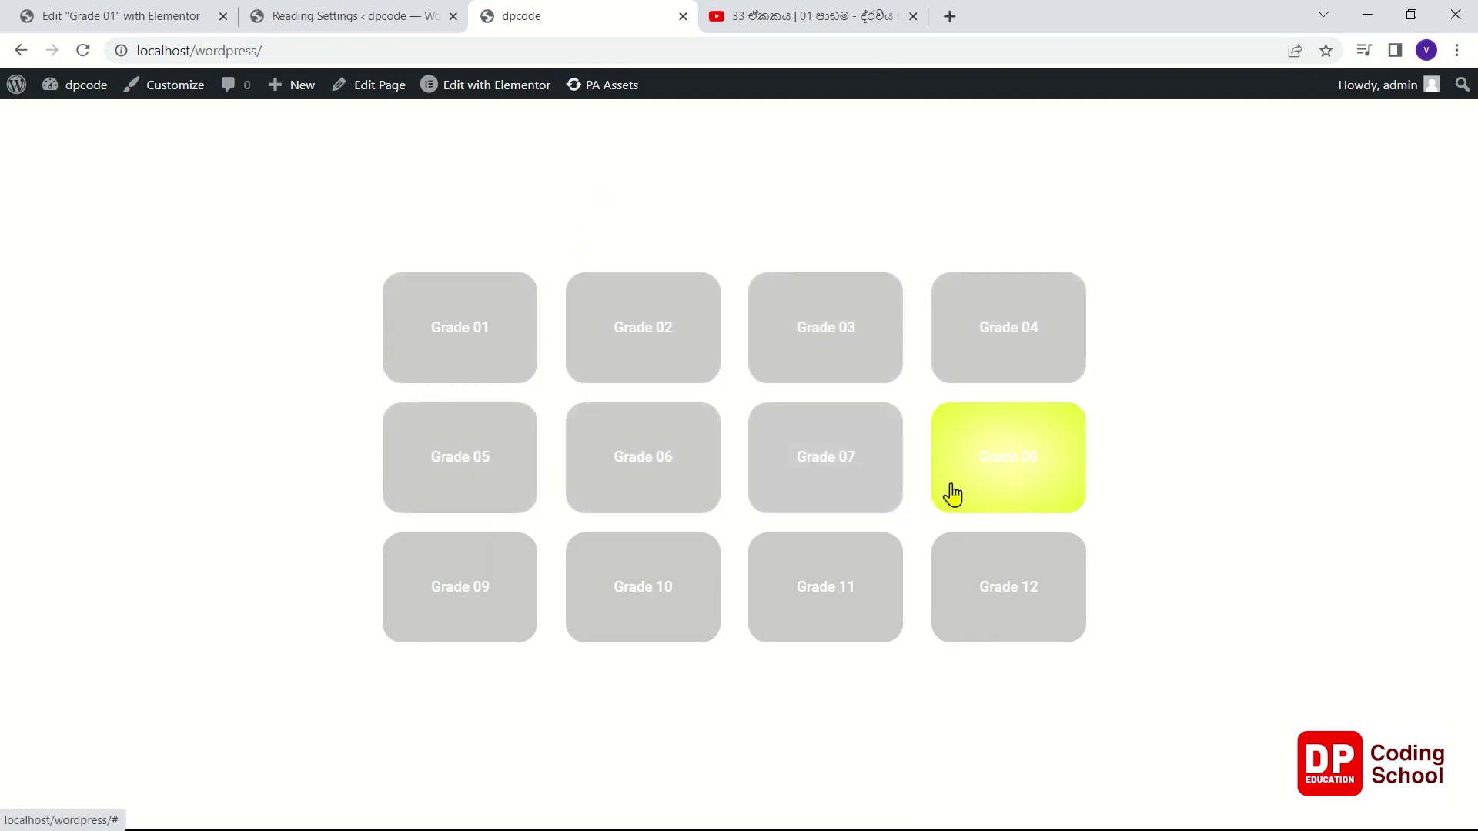
pyautogui.click(502, 373)
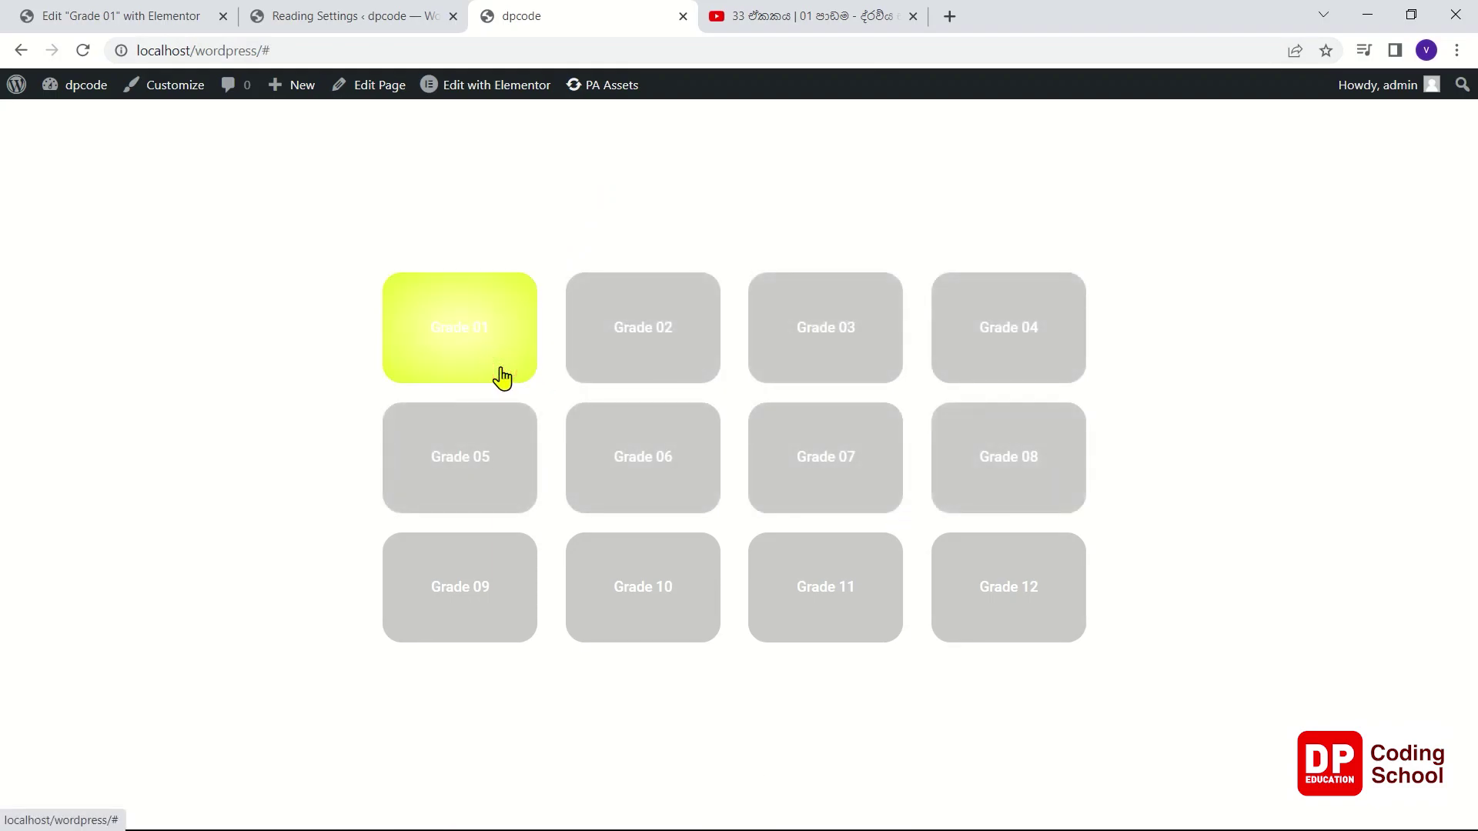
pyautogui.click(490, 339)
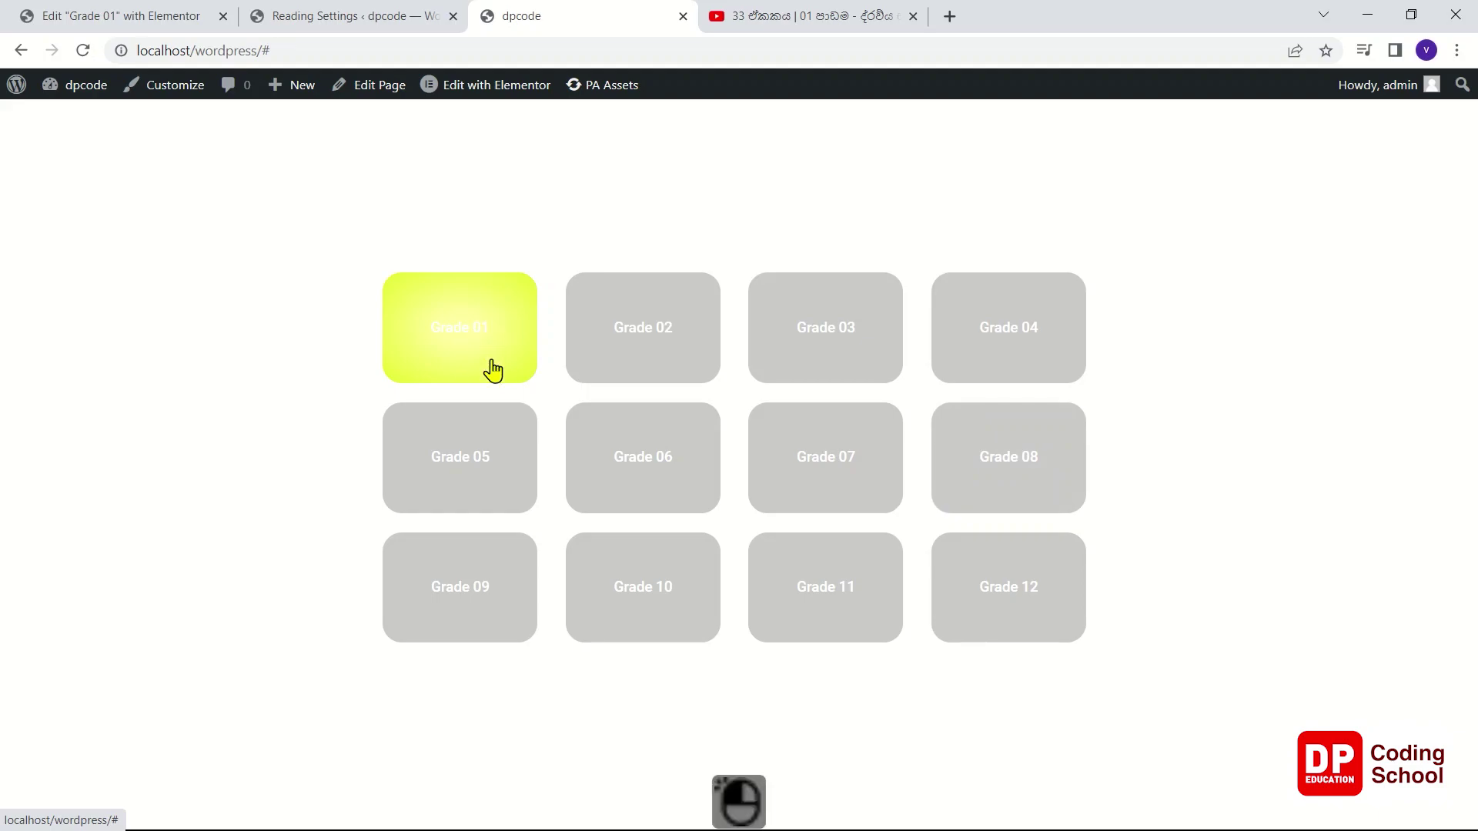
pyautogui.click(148, 15)
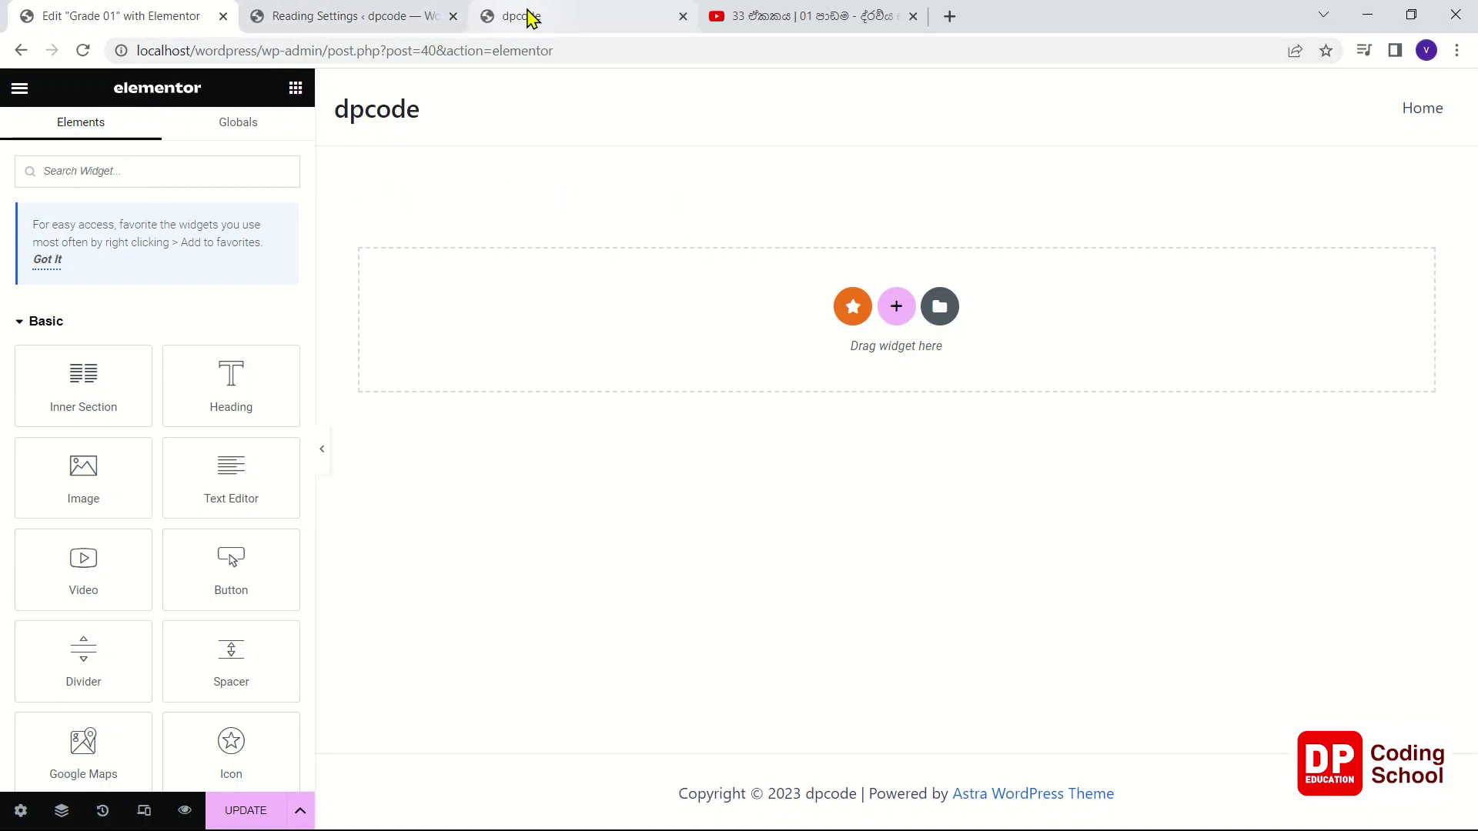
pyautogui.moveTo(267, 54); pyautogui.dragTo(839, 92)
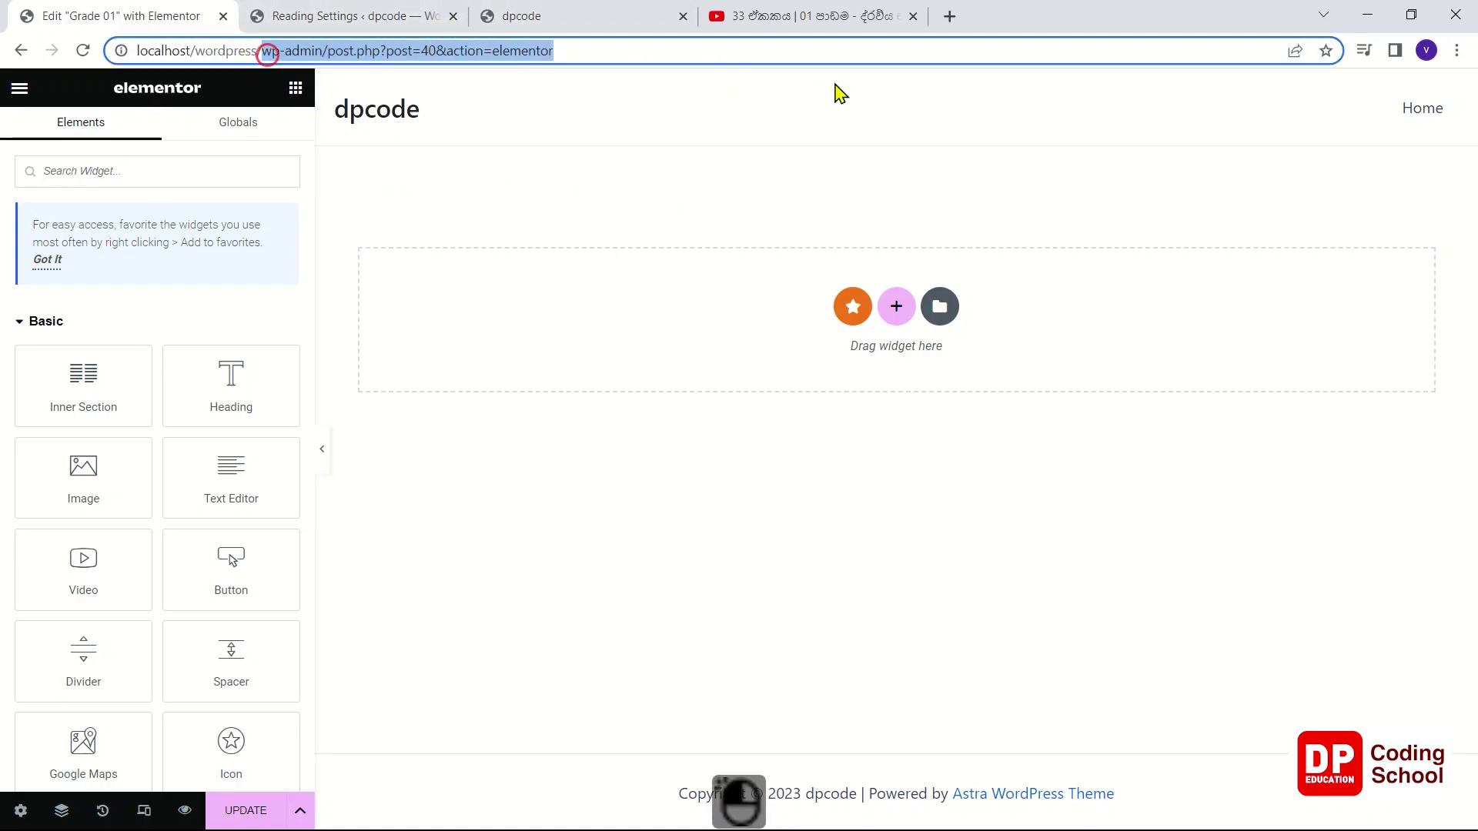
pyautogui.click(577, 19)
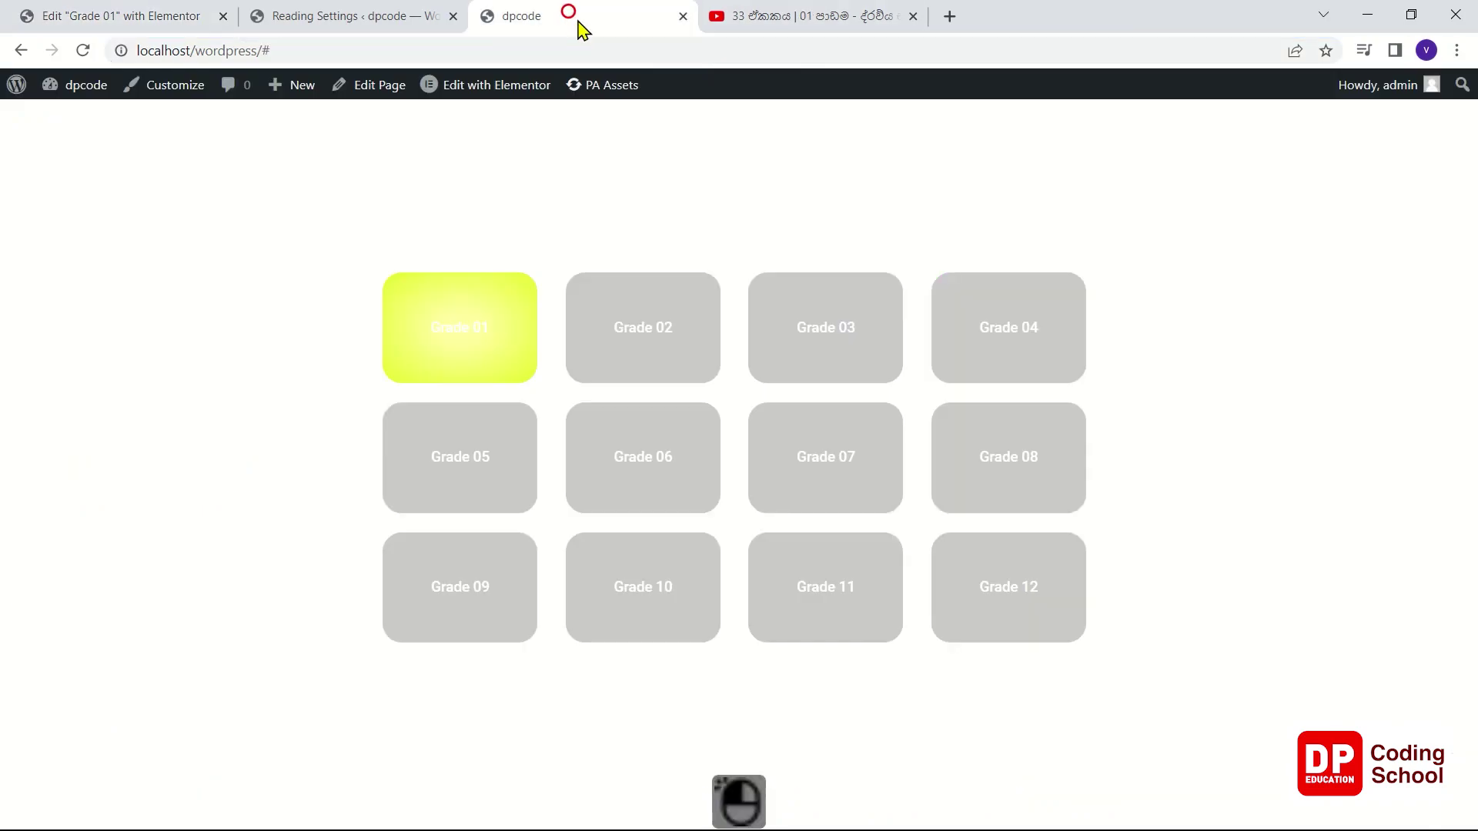
pyautogui.click(496, 88)
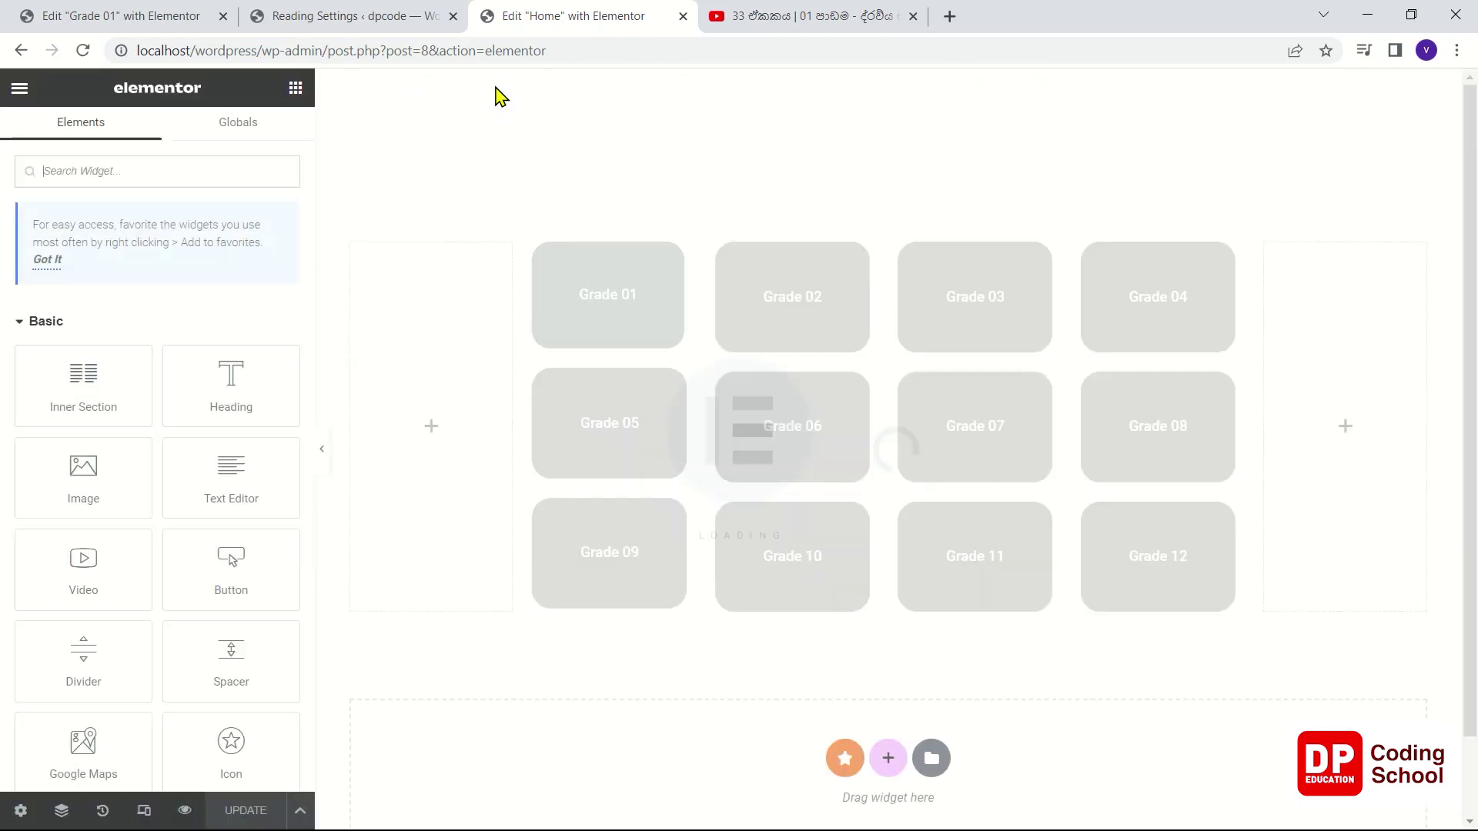
pyautogui.click(685, 257)
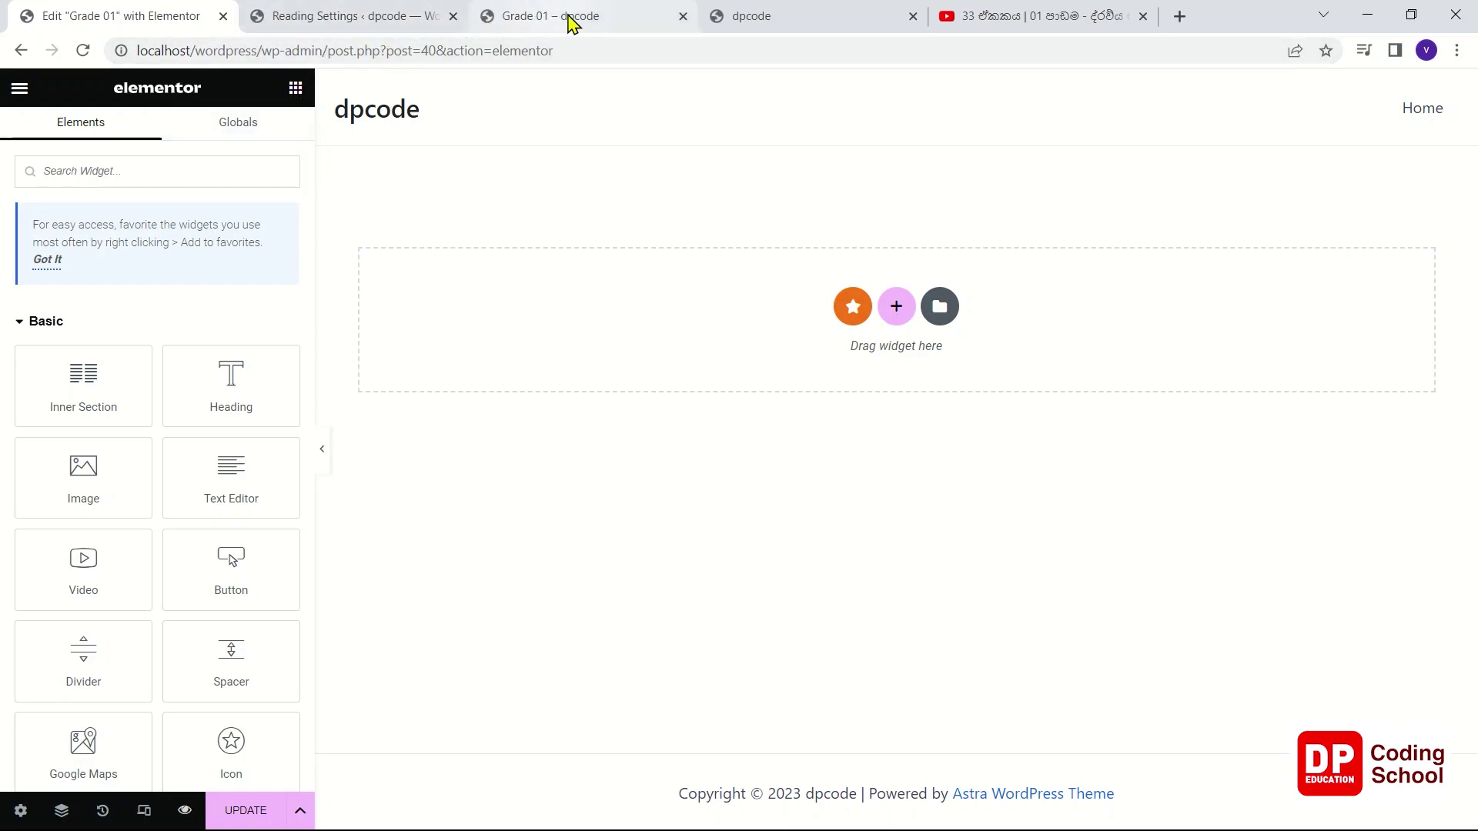
pyautogui.click(773, 16)
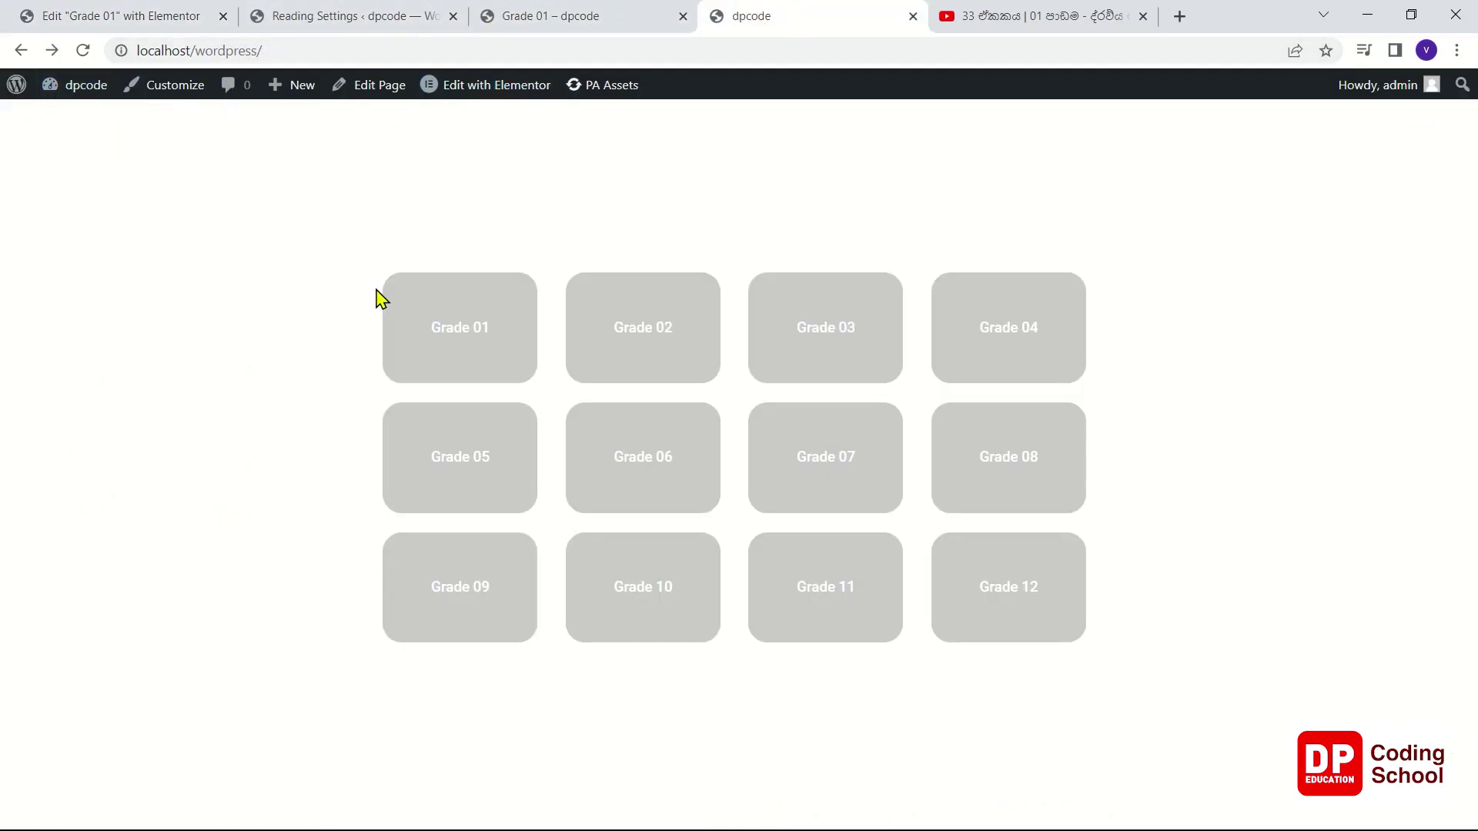
# - Preview the Grade 01 page from its Elementor editor and copy its page address
pyautogui.click(103, 19)
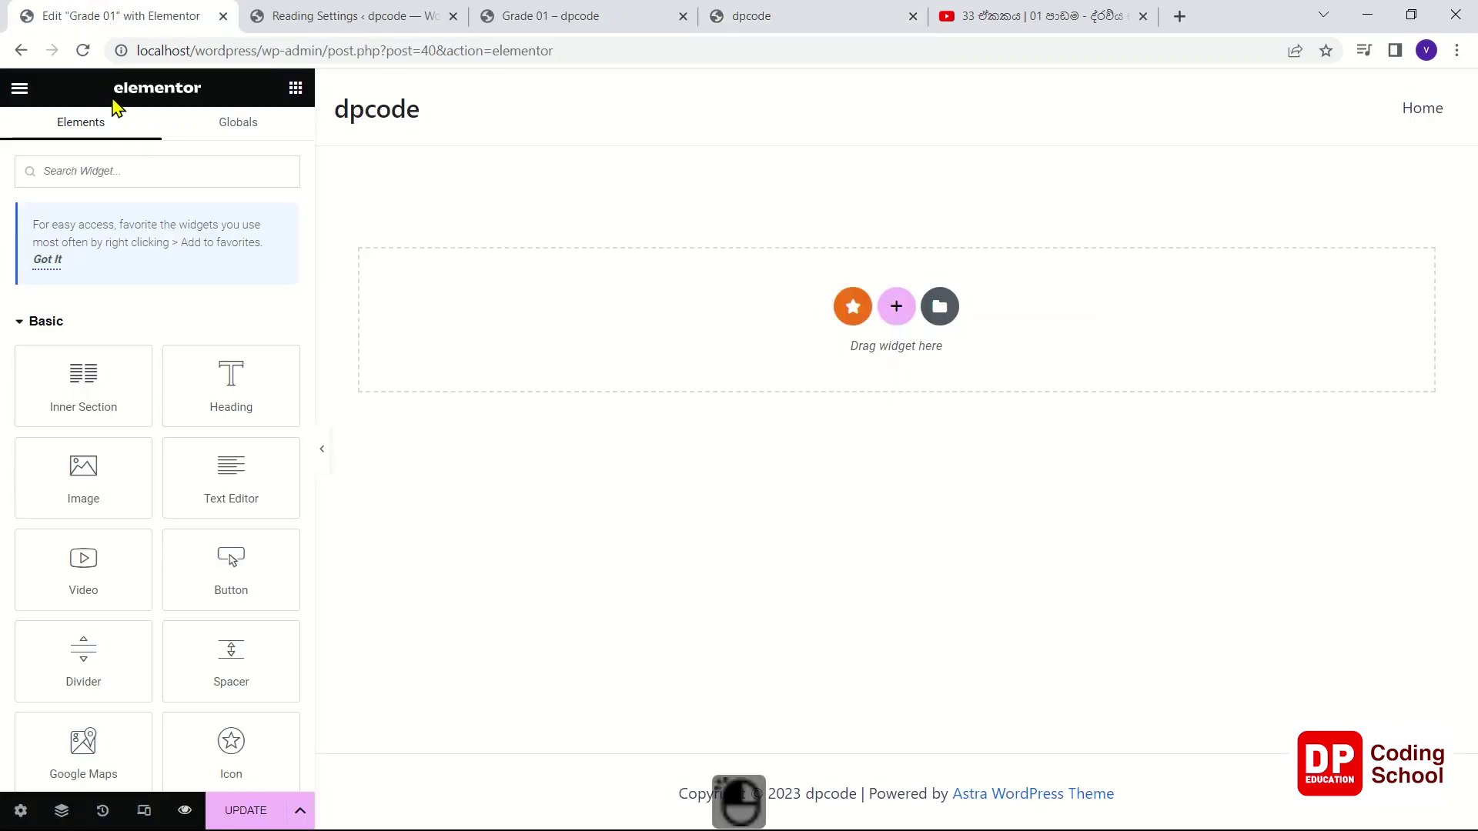
pyautogui.click(185, 811)
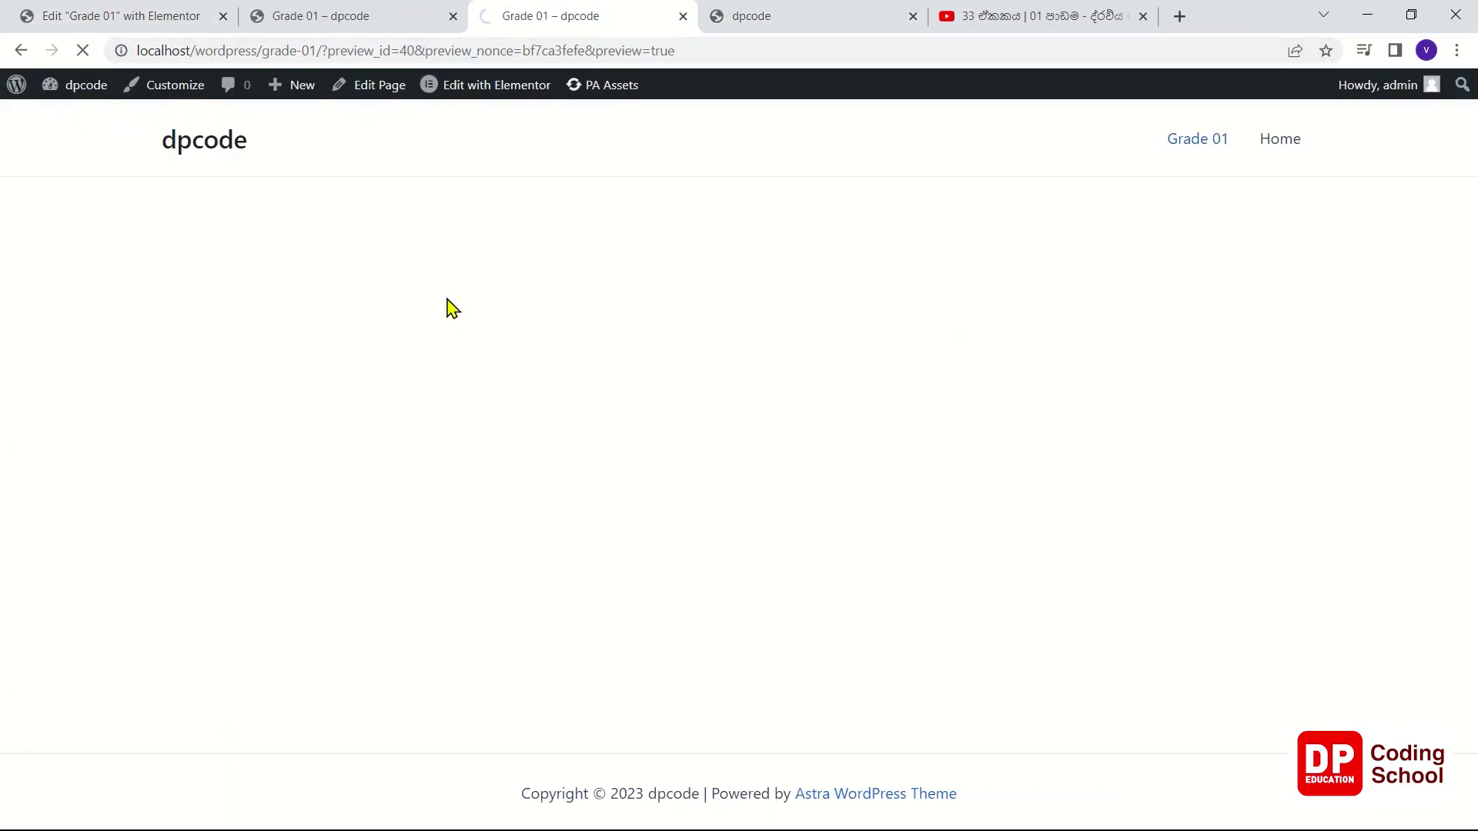
pyautogui.click(320, 51)
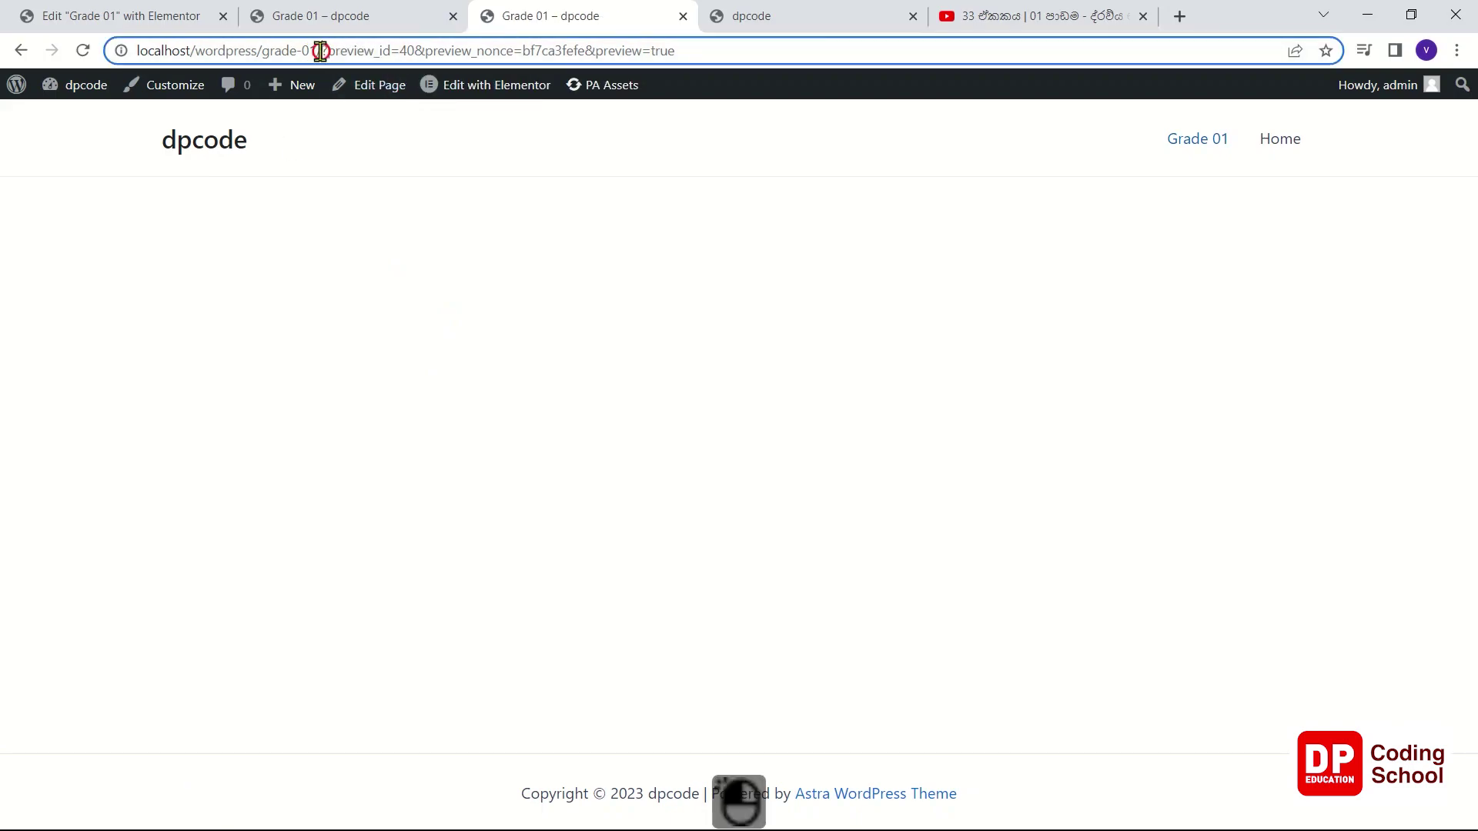
pyautogui.rightClick(251, 53)
pyautogui.click(288, 155)
pyautogui.click(741, 14)
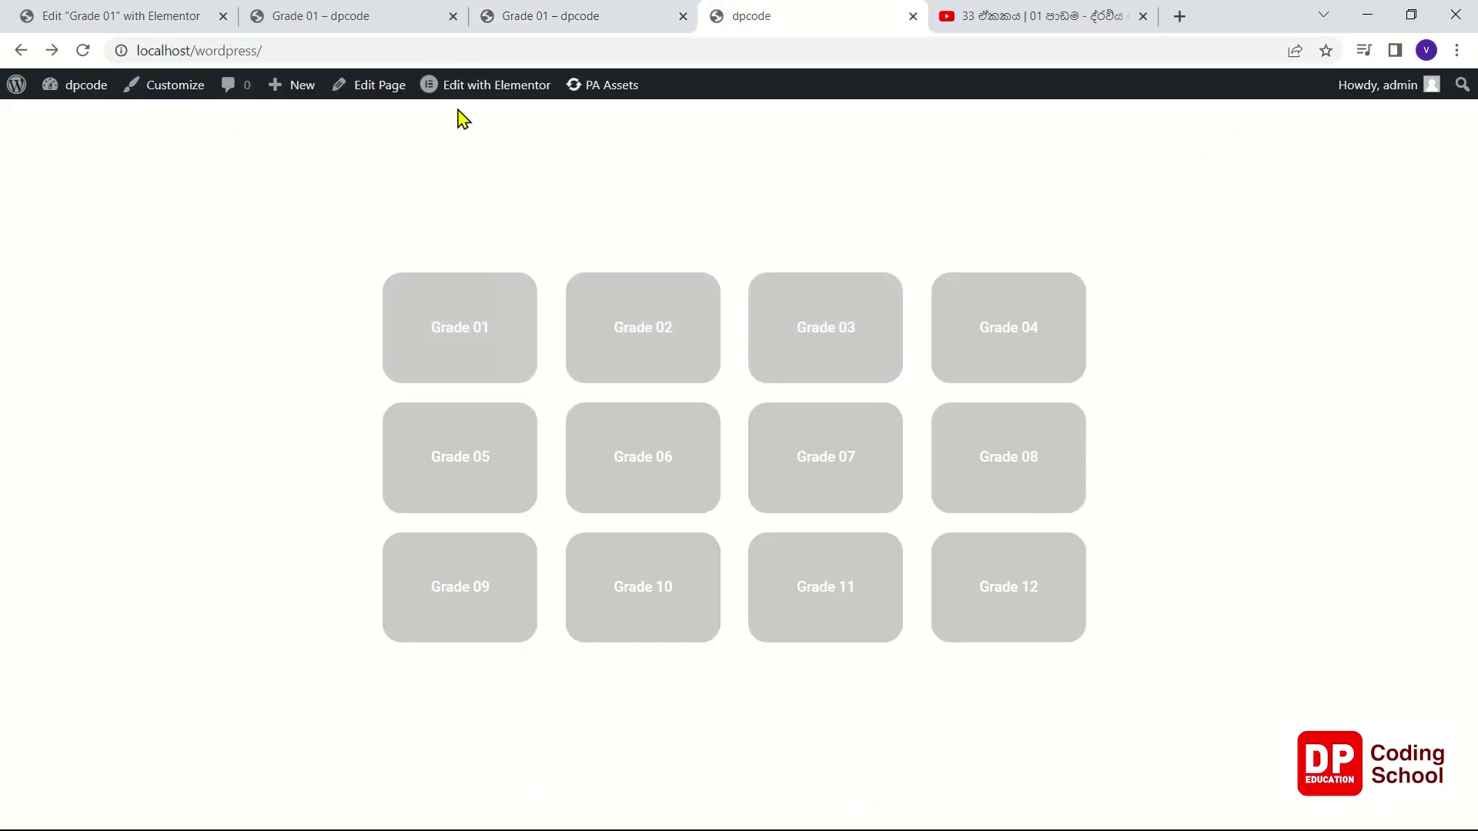
pyautogui.click(471, 87)
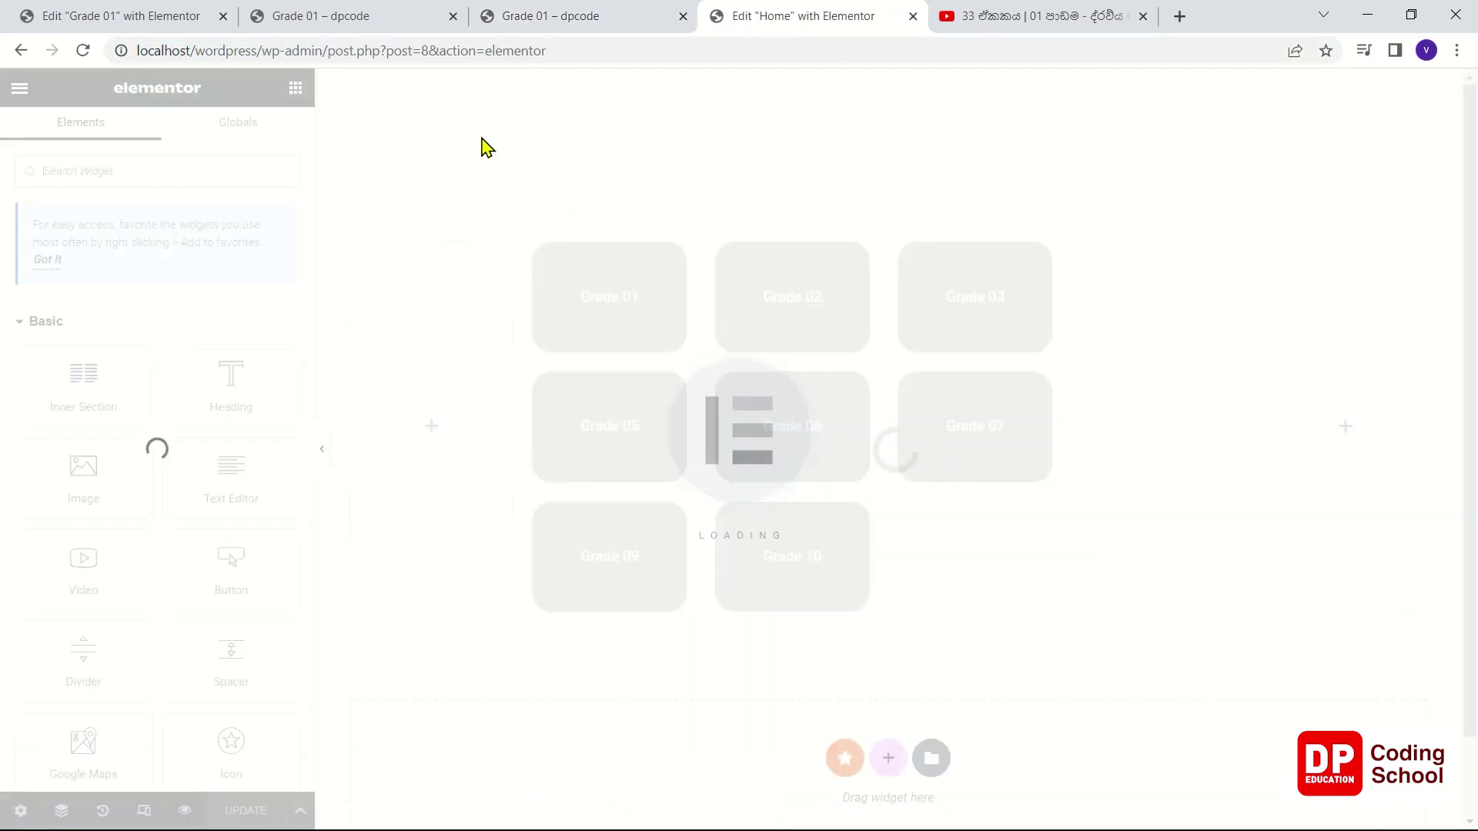
pyautogui.click(683, 254)
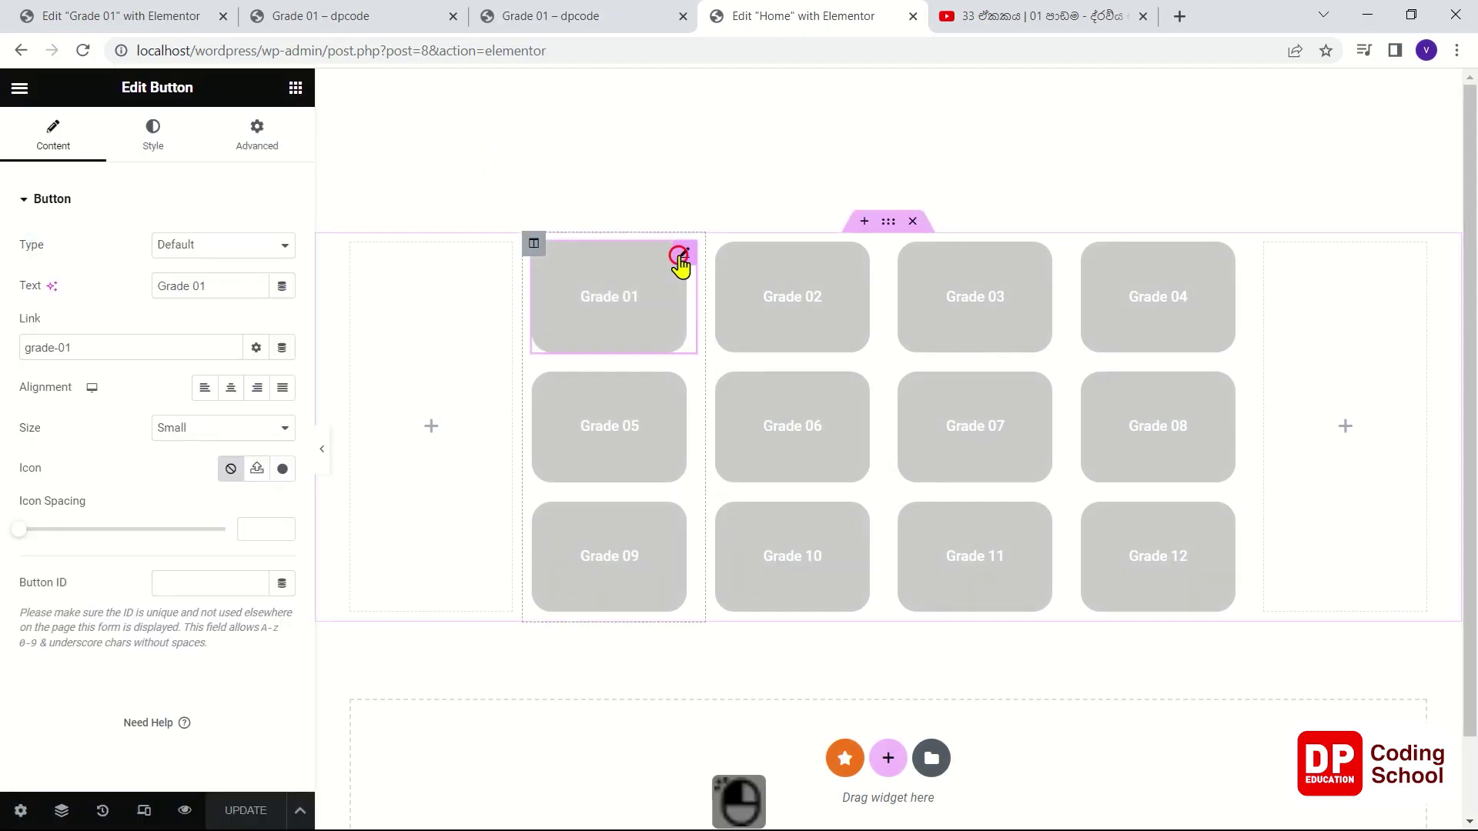
pyautogui.tripleClick(118, 348)
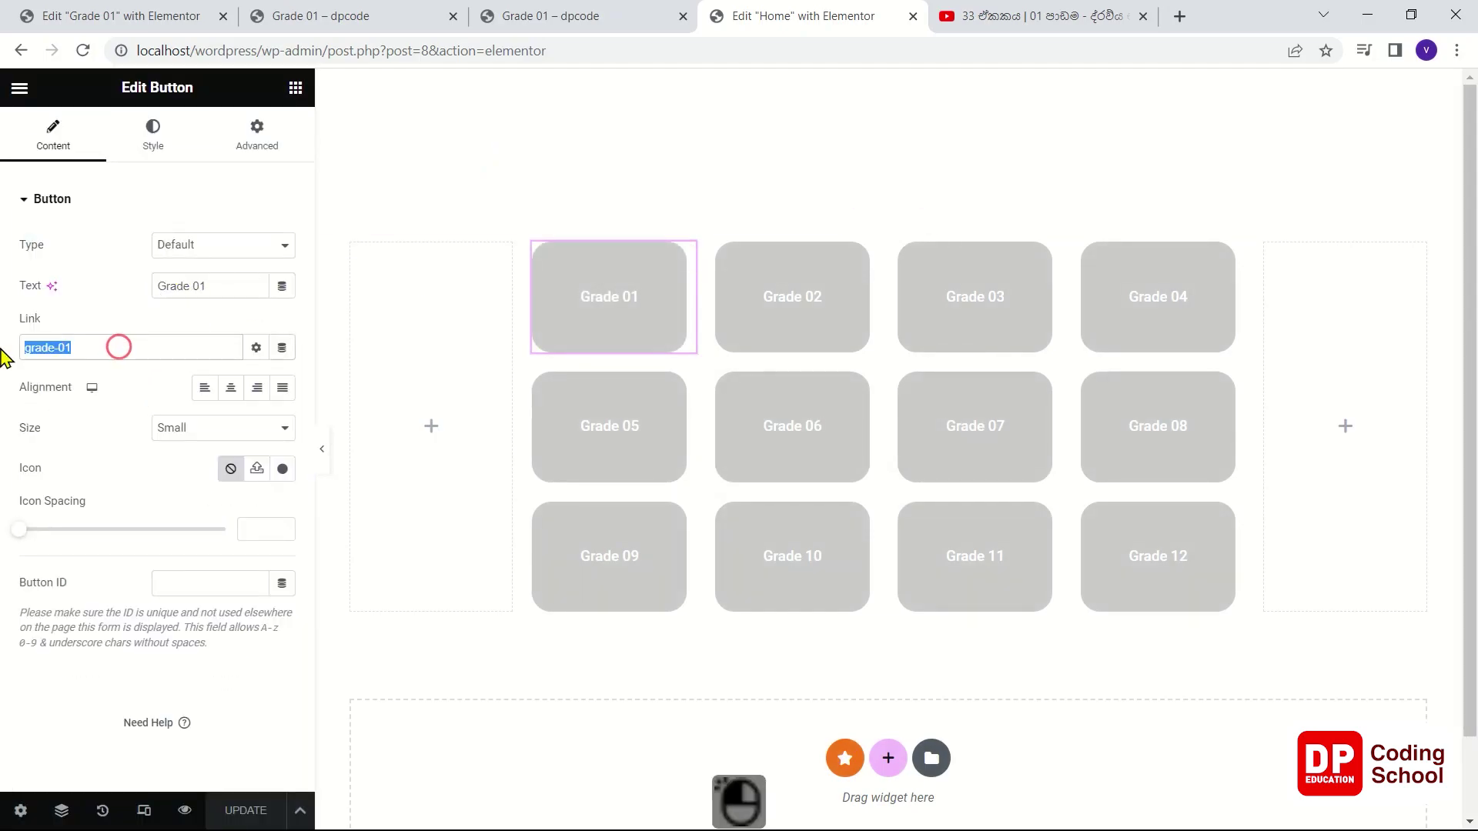
pyautogui.rightClick(63, 346)
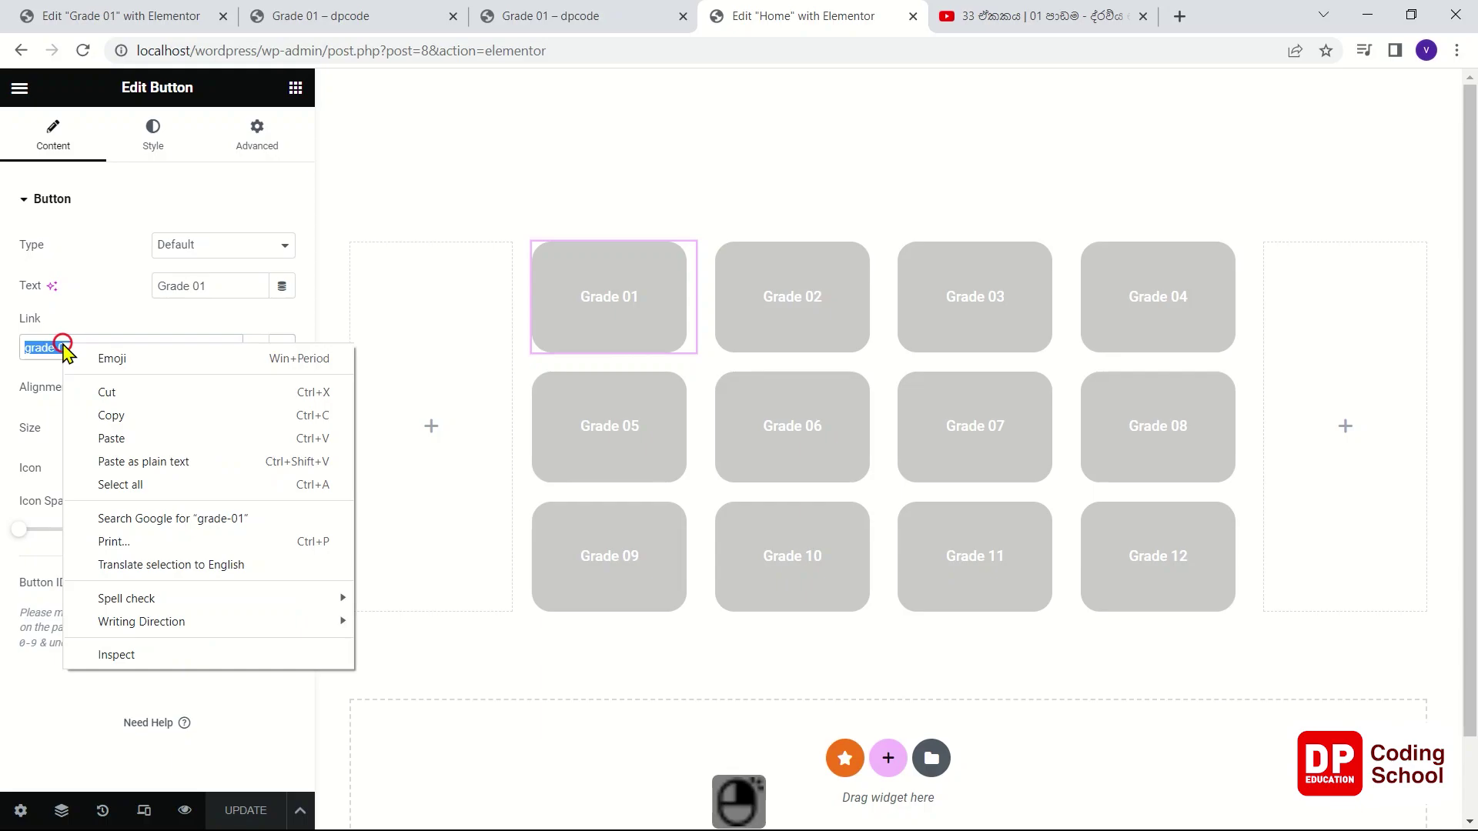
pyautogui.click(132, 464)
# - Inspect the Grade 01 button's link options and dynamic tags, and update the Home page
pyautogui.click(255, 350)
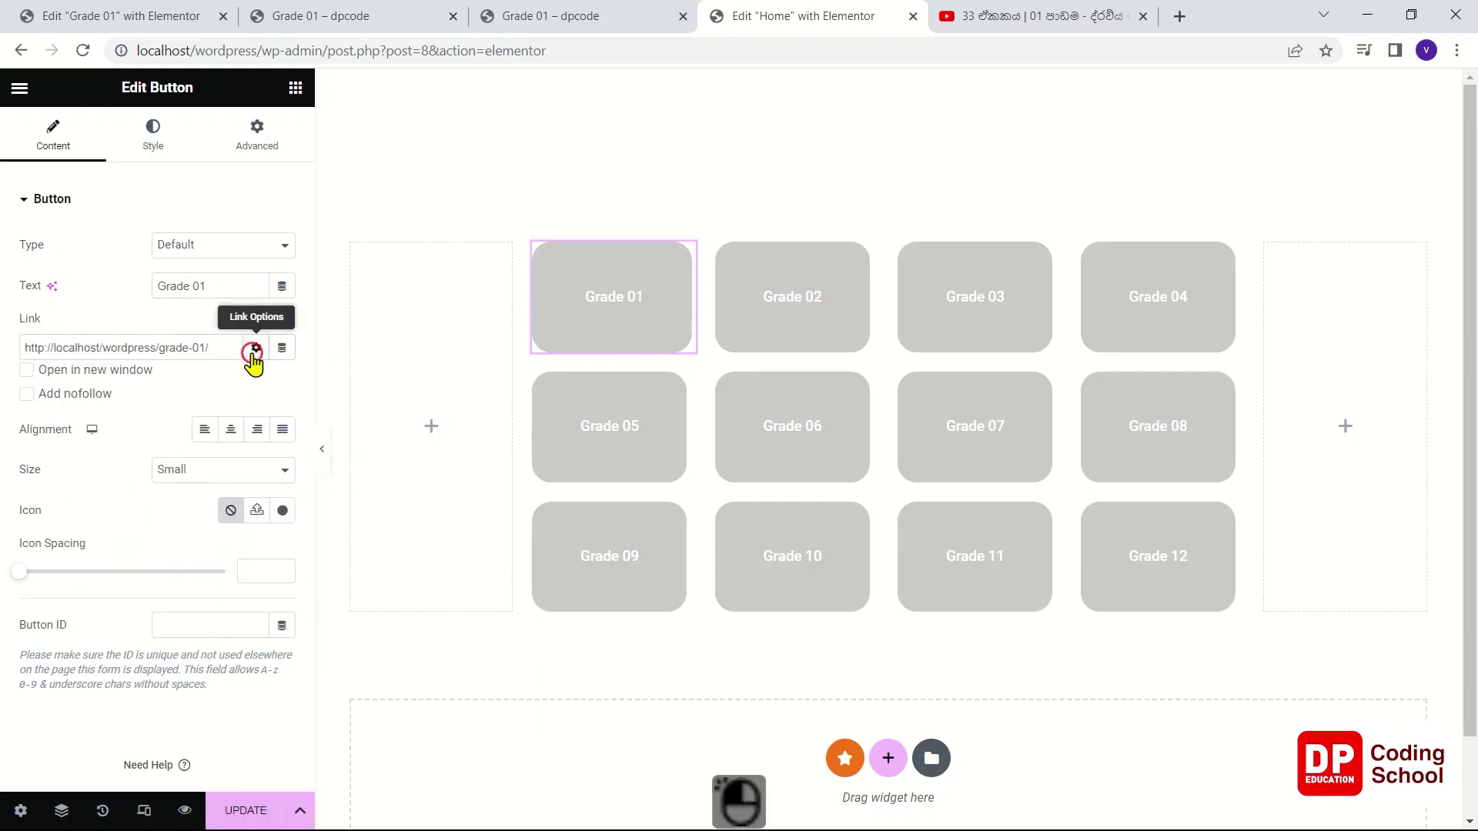
pyautogui.click(254, 351)
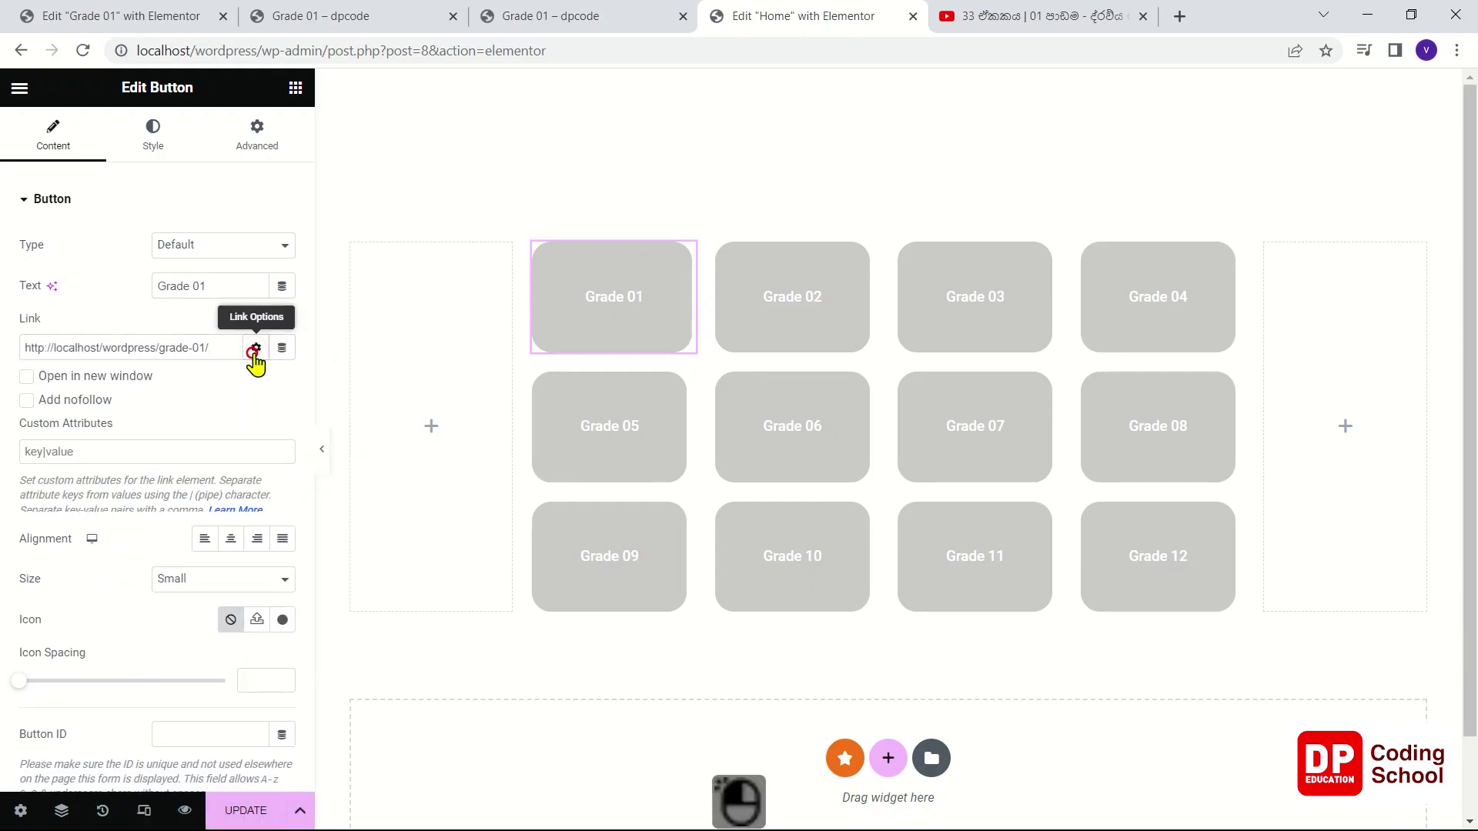
pyautogui.click(283, 348)
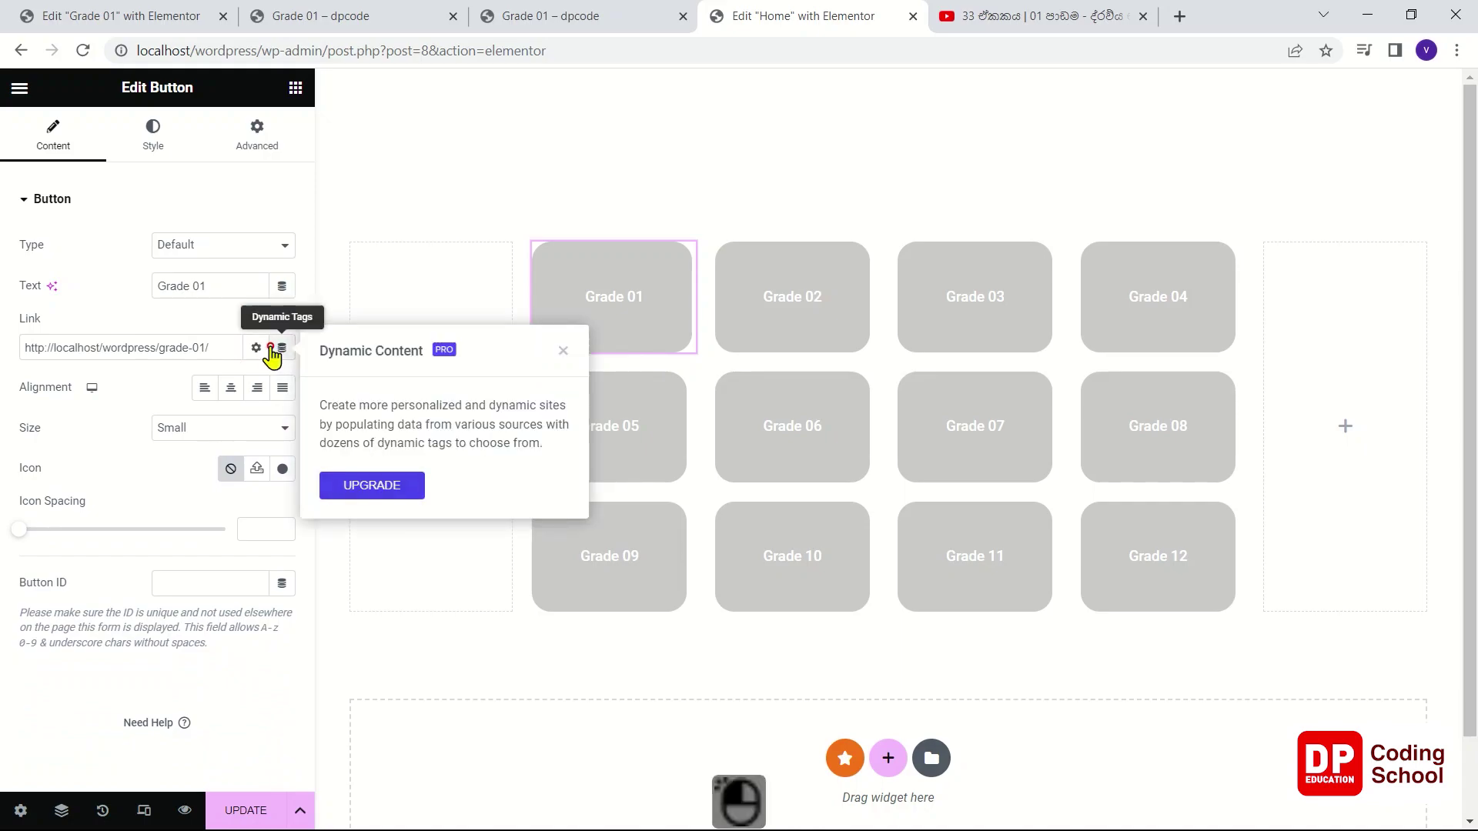
pyautogui.click(256, 348)
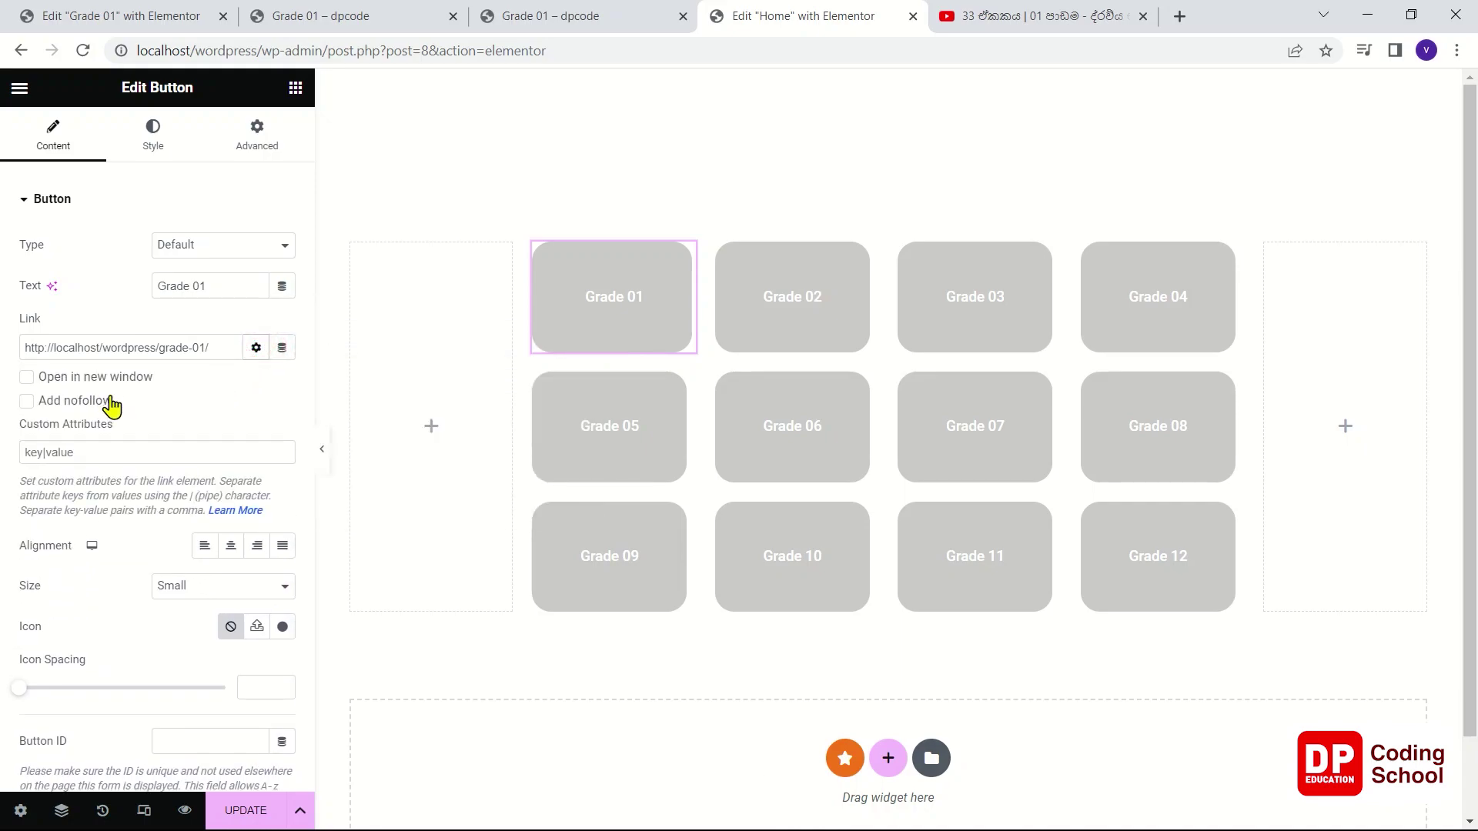
pyautogui.click(255, 347)
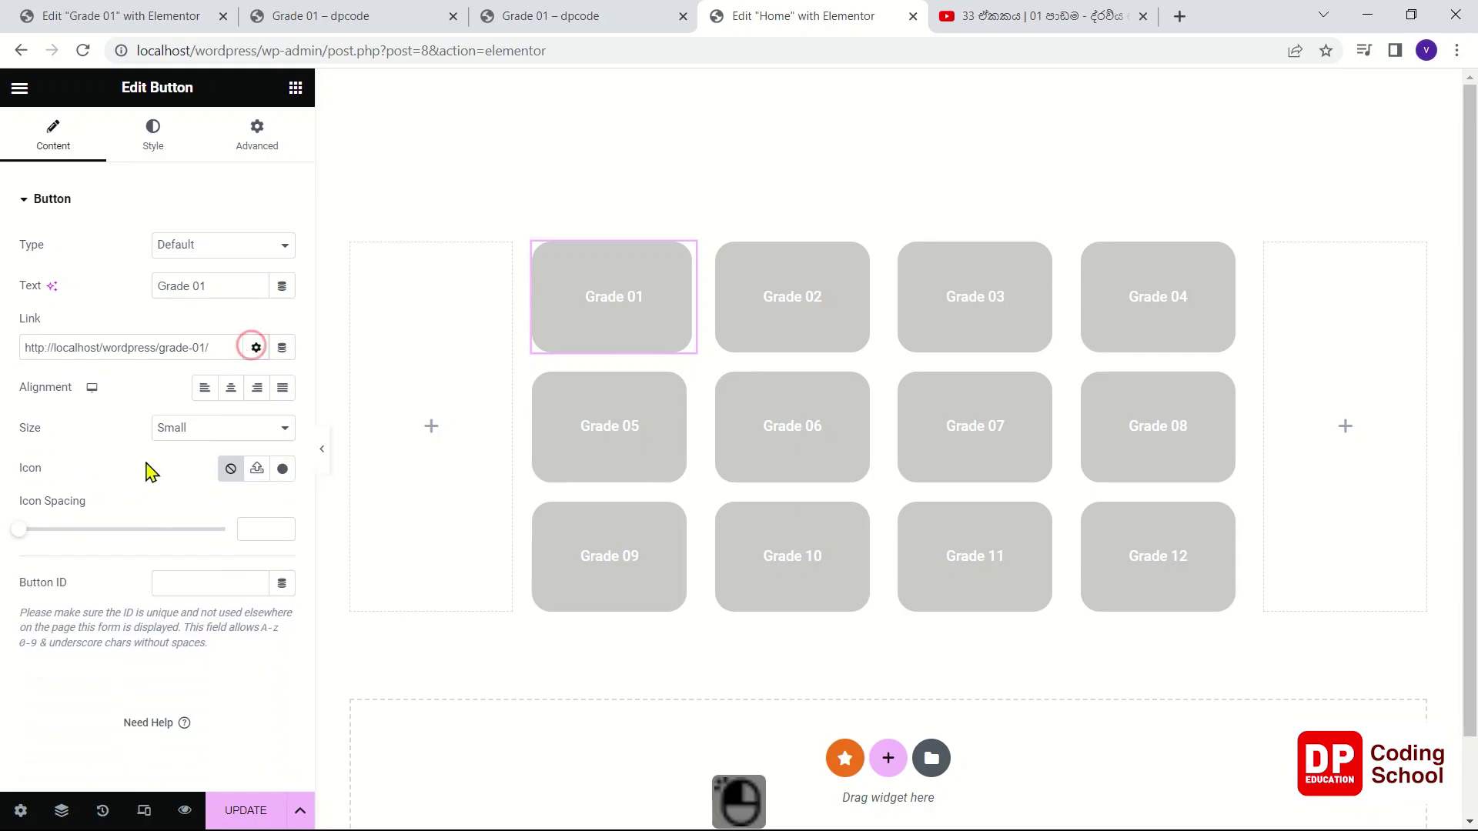
pyautogui.click(246, 814)
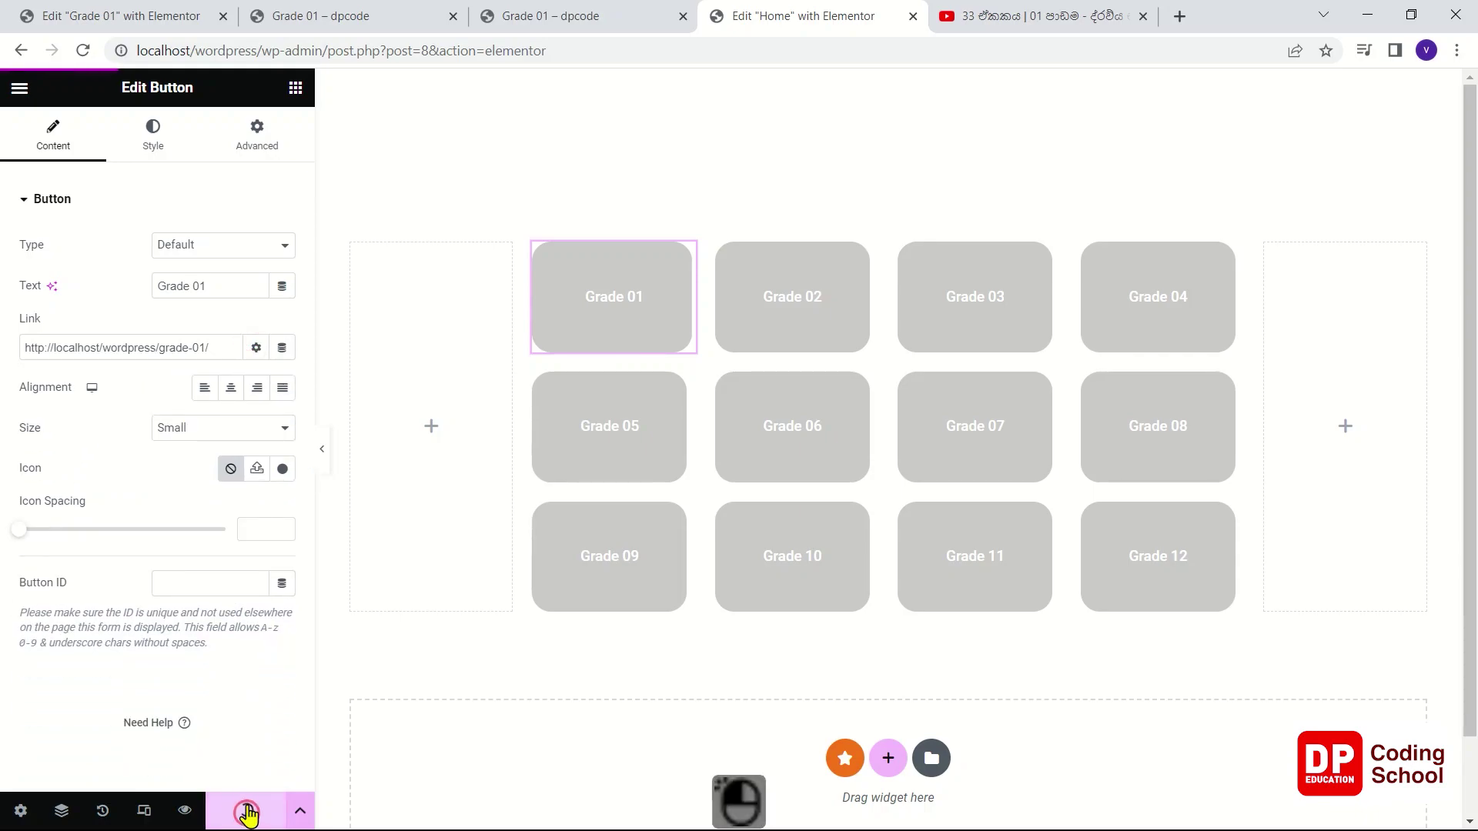
# - Load the front page at localhost/wordpress in place of a Grade 01 preview and test the Grade 01 button's link
pyautogui.click(589, 15)
pyautogui.click(365, 20)
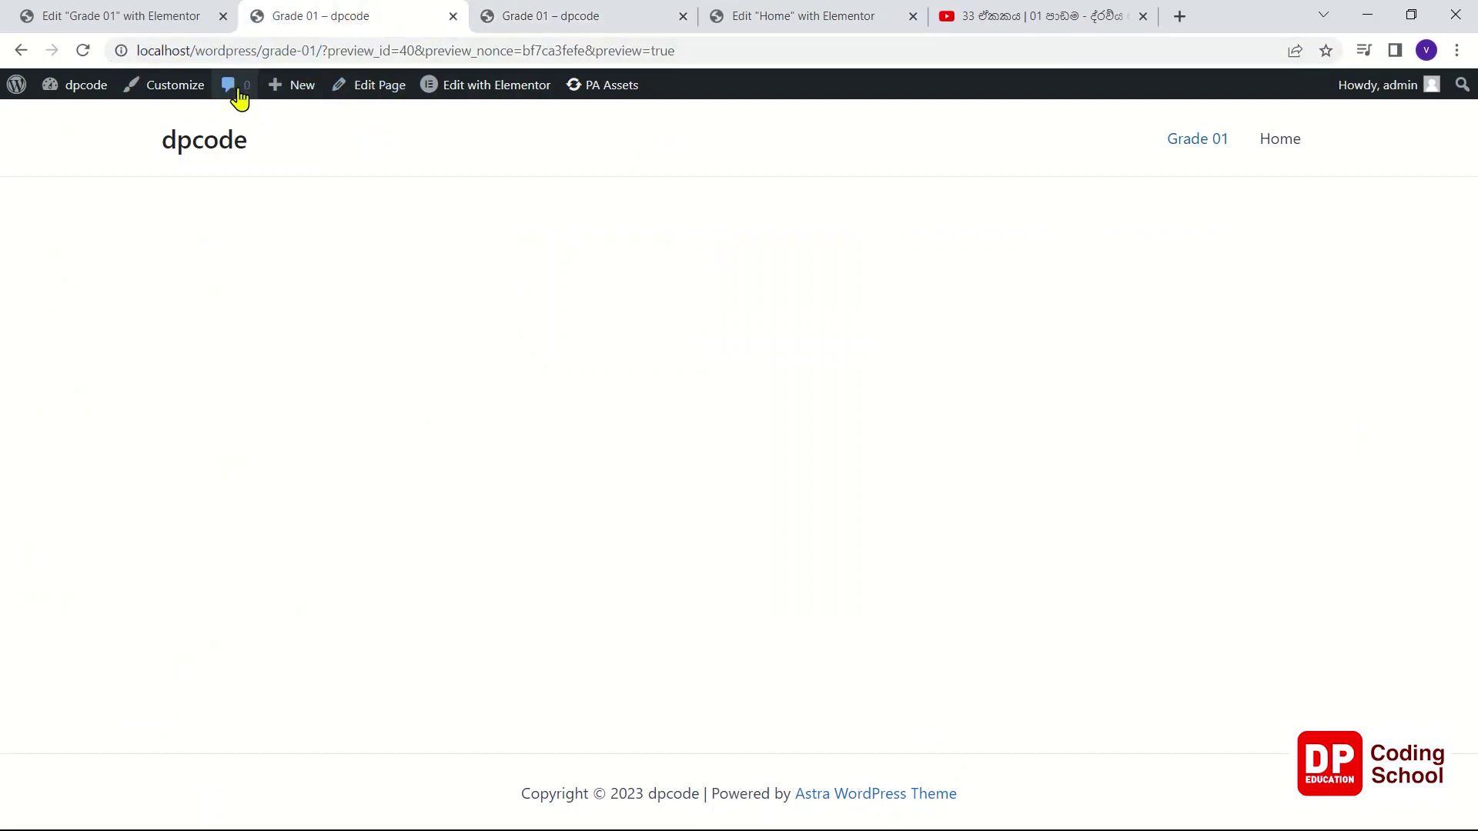
pyautogui.moveTo(96, 85)
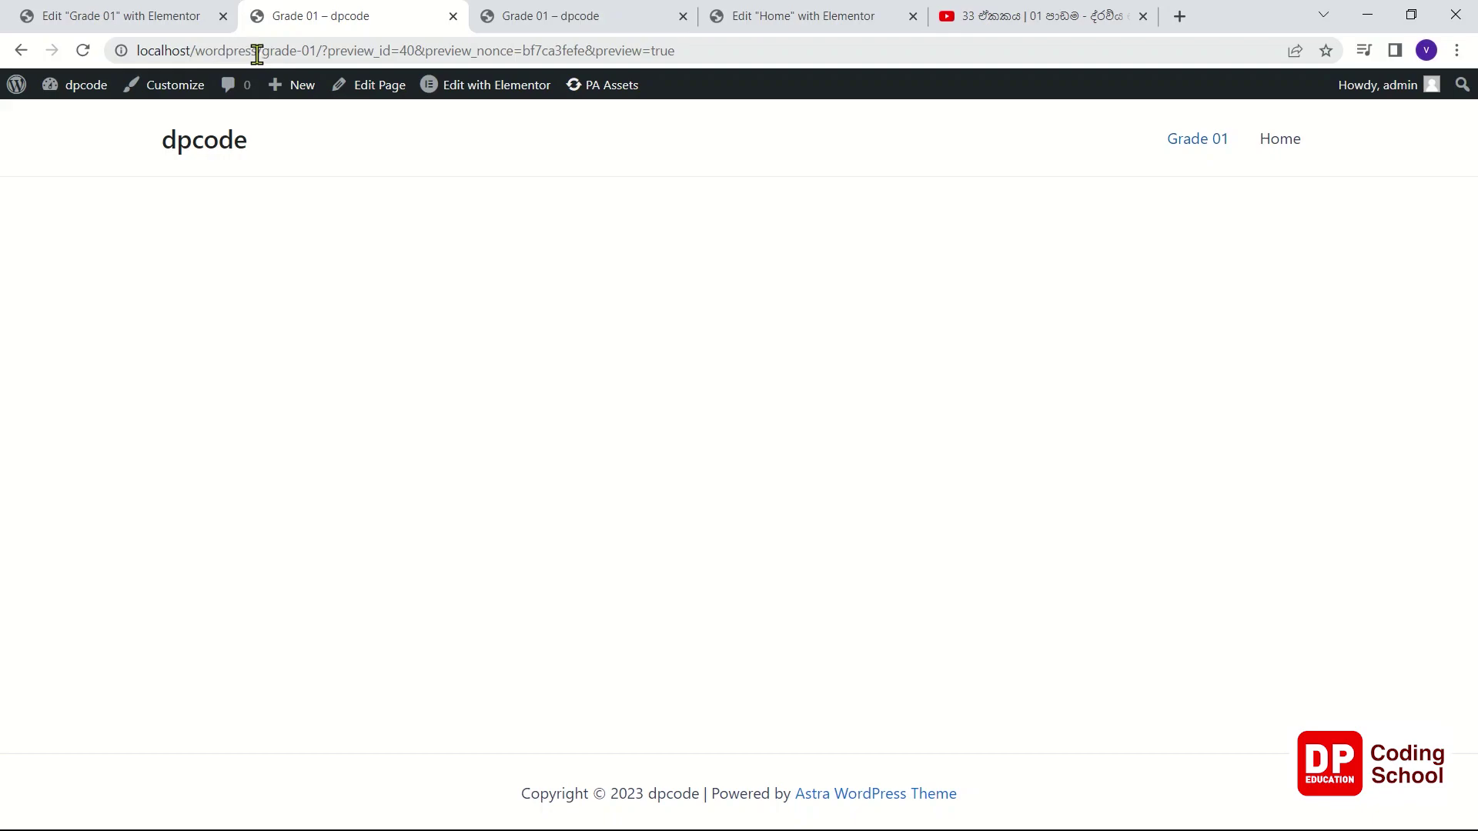
pyautogui.moveTo(259, 52); pyautogui.dragTo(605, 55)
pyautogui.press('BackSpace')
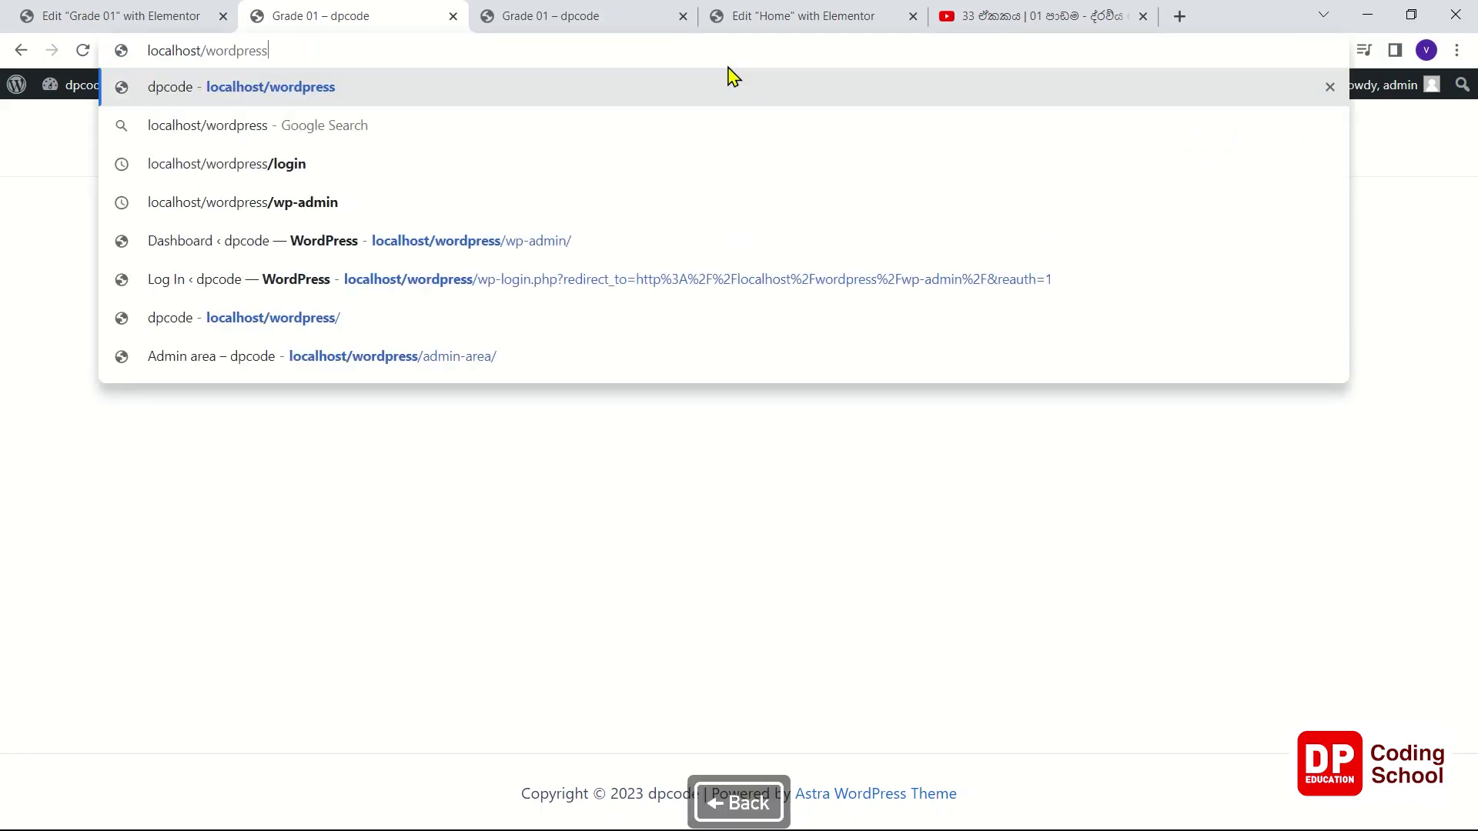
pyautogui.press('Return')
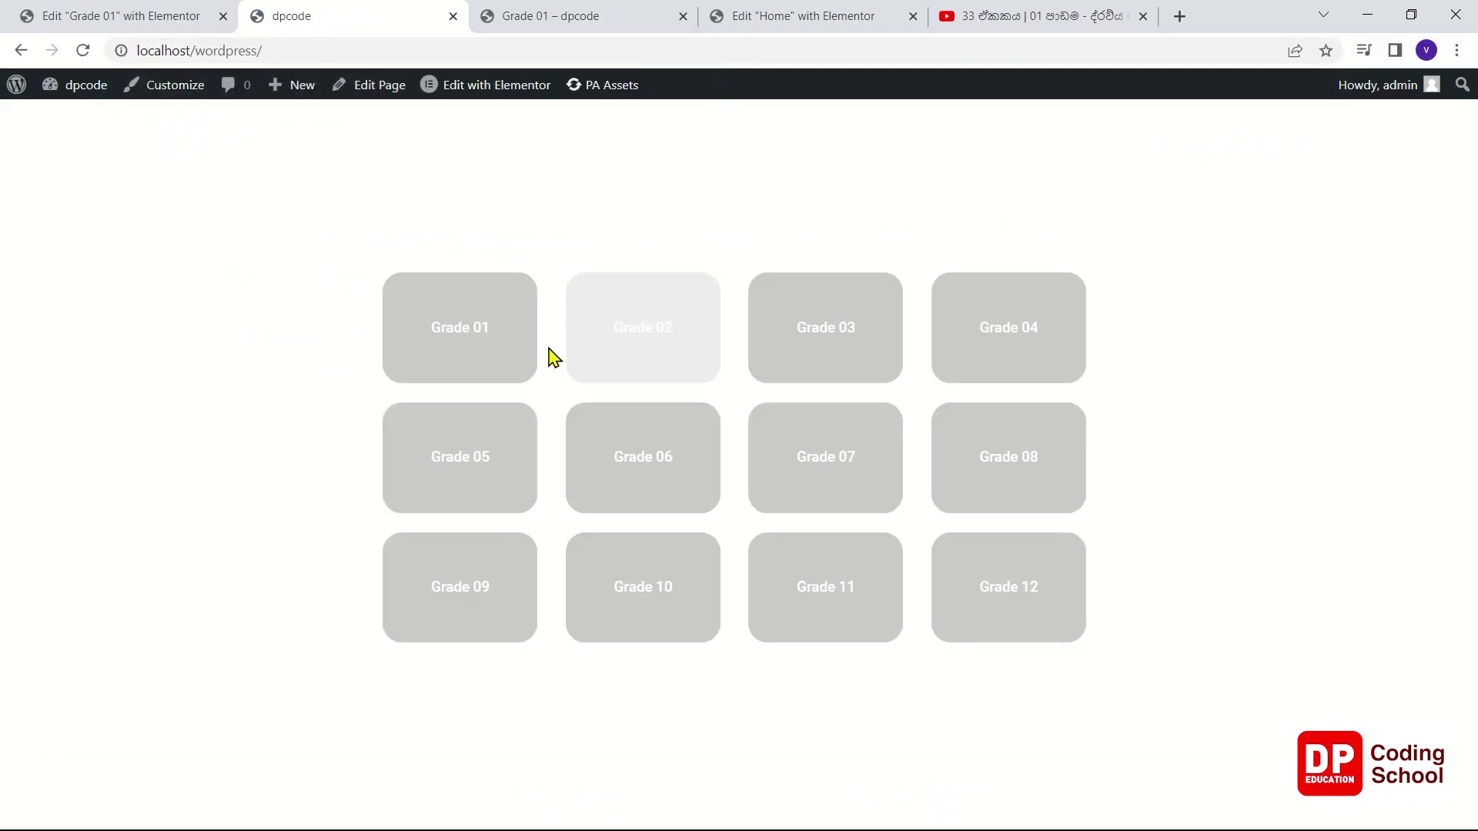
pyautogui.click(502, 356)
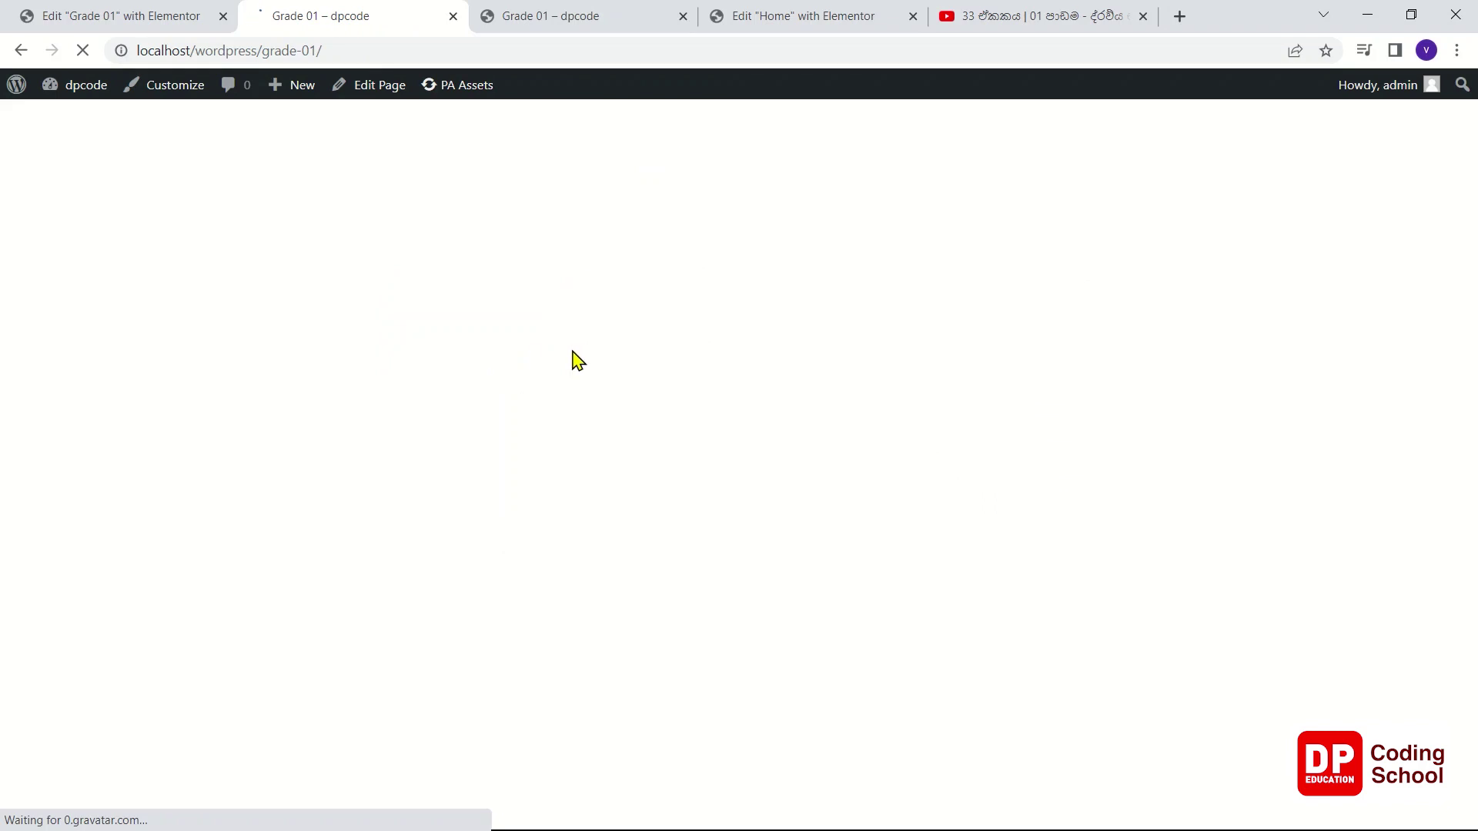
# - Look through the video gallery on the Grade 01 page and return to the front page
pyautogui.scroll(-8, 670, 501)
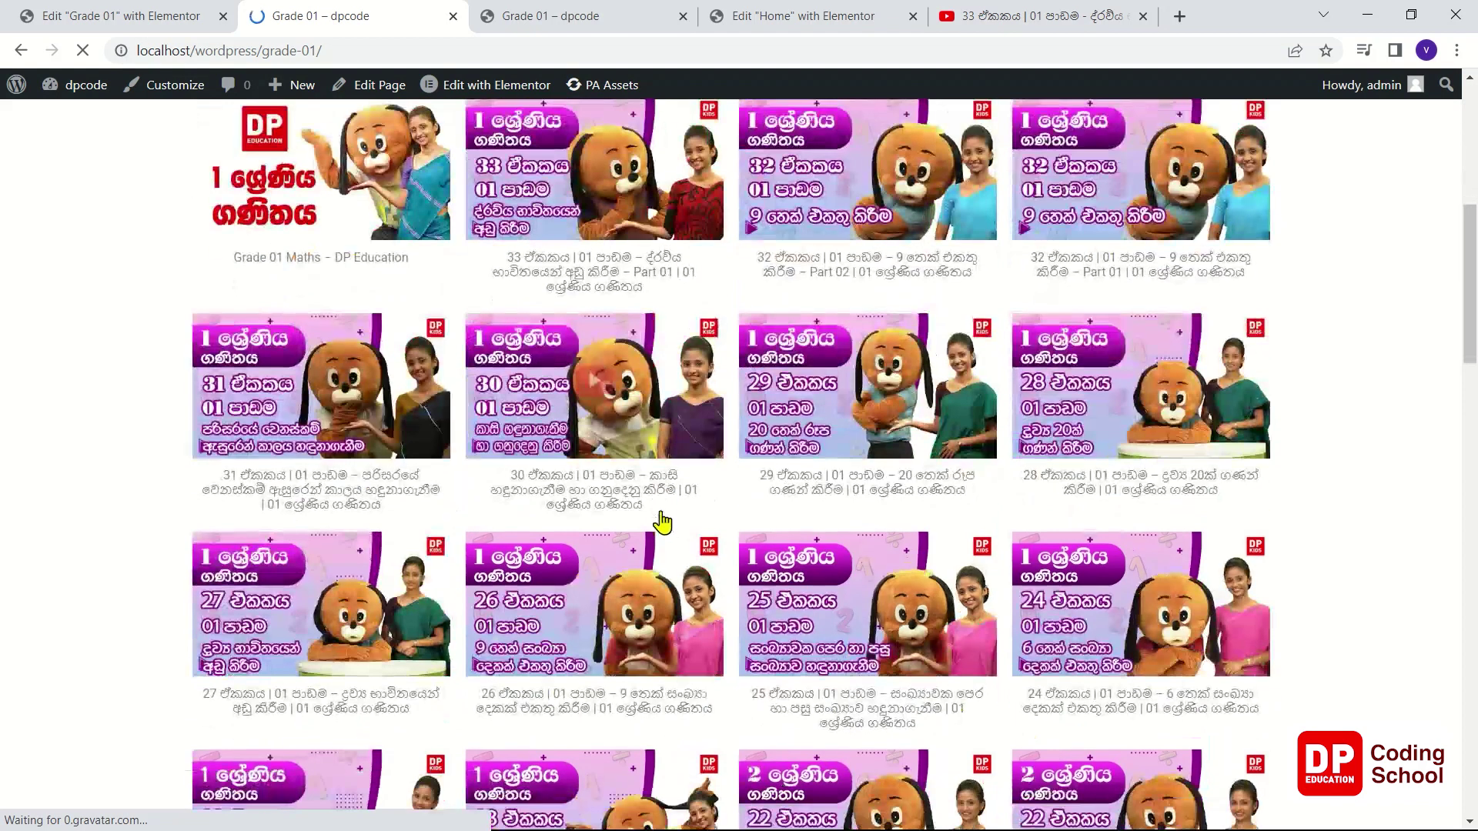
pyautogui.scroll(-12, 662, 522)
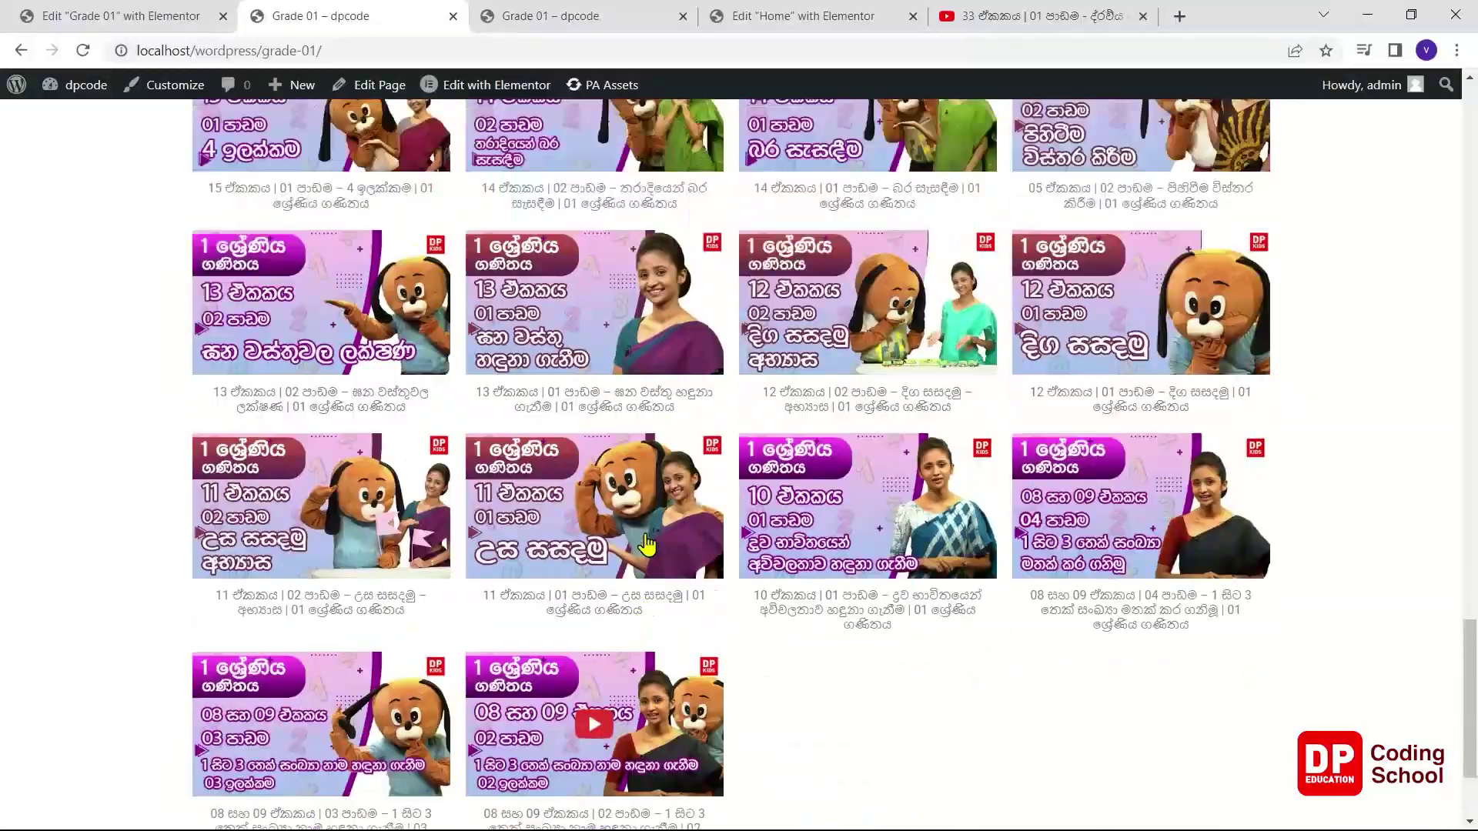
pyautogui.scroll(15, 647, 545)
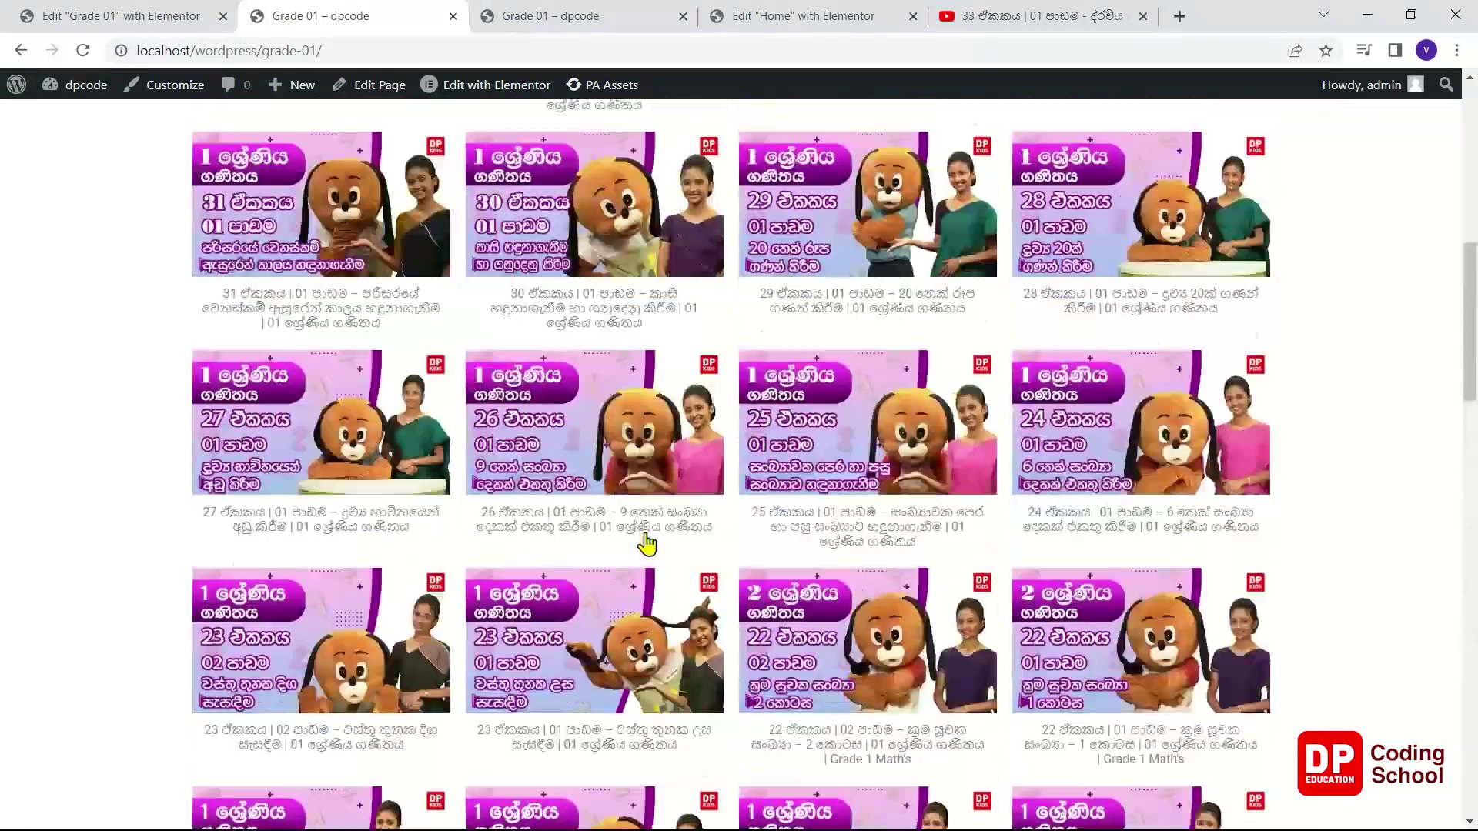
pyautogui.scroll(10, 647, 544)
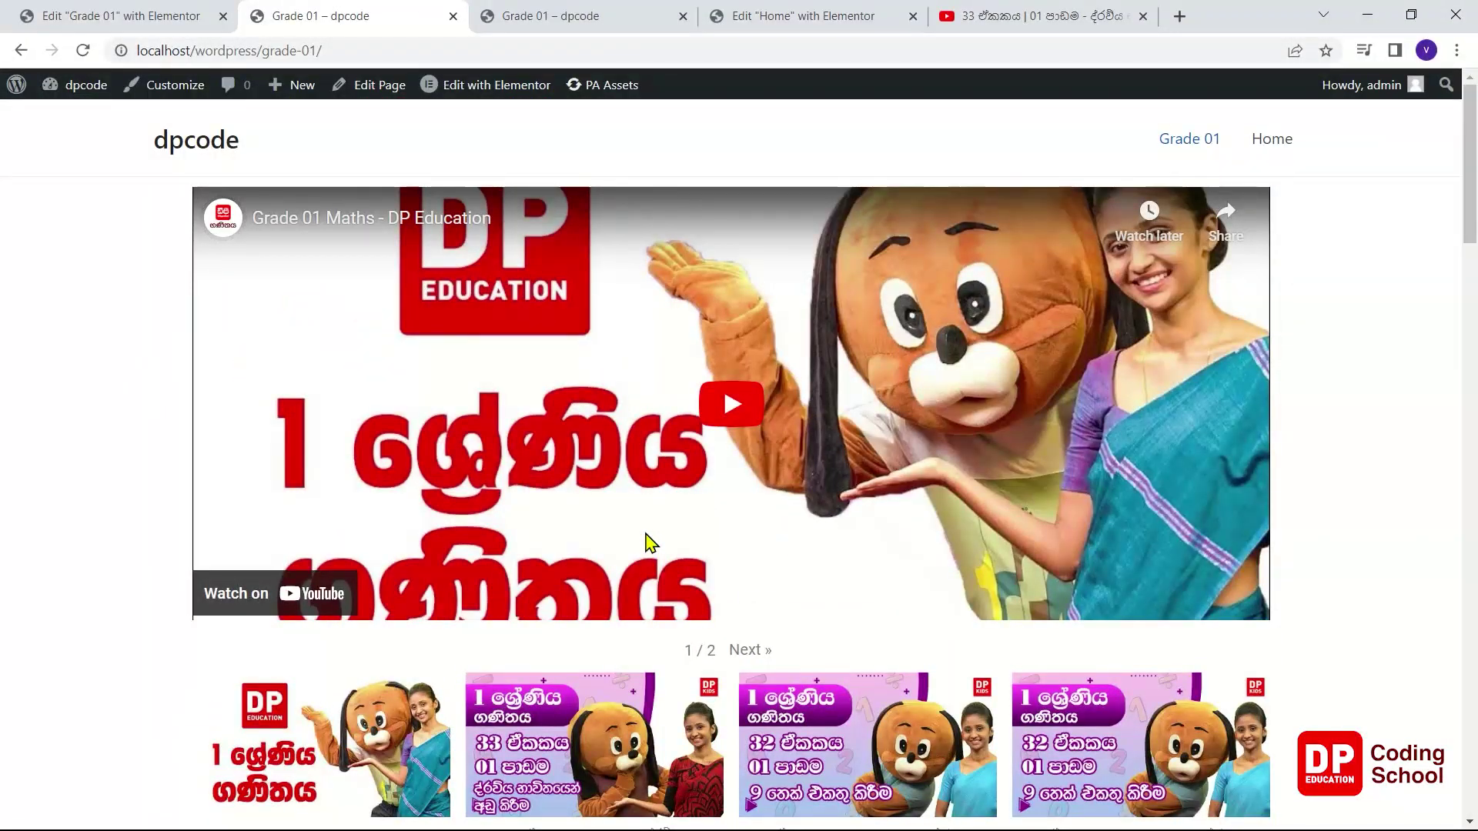
pyautogui.scroll(-15, 646, 544)
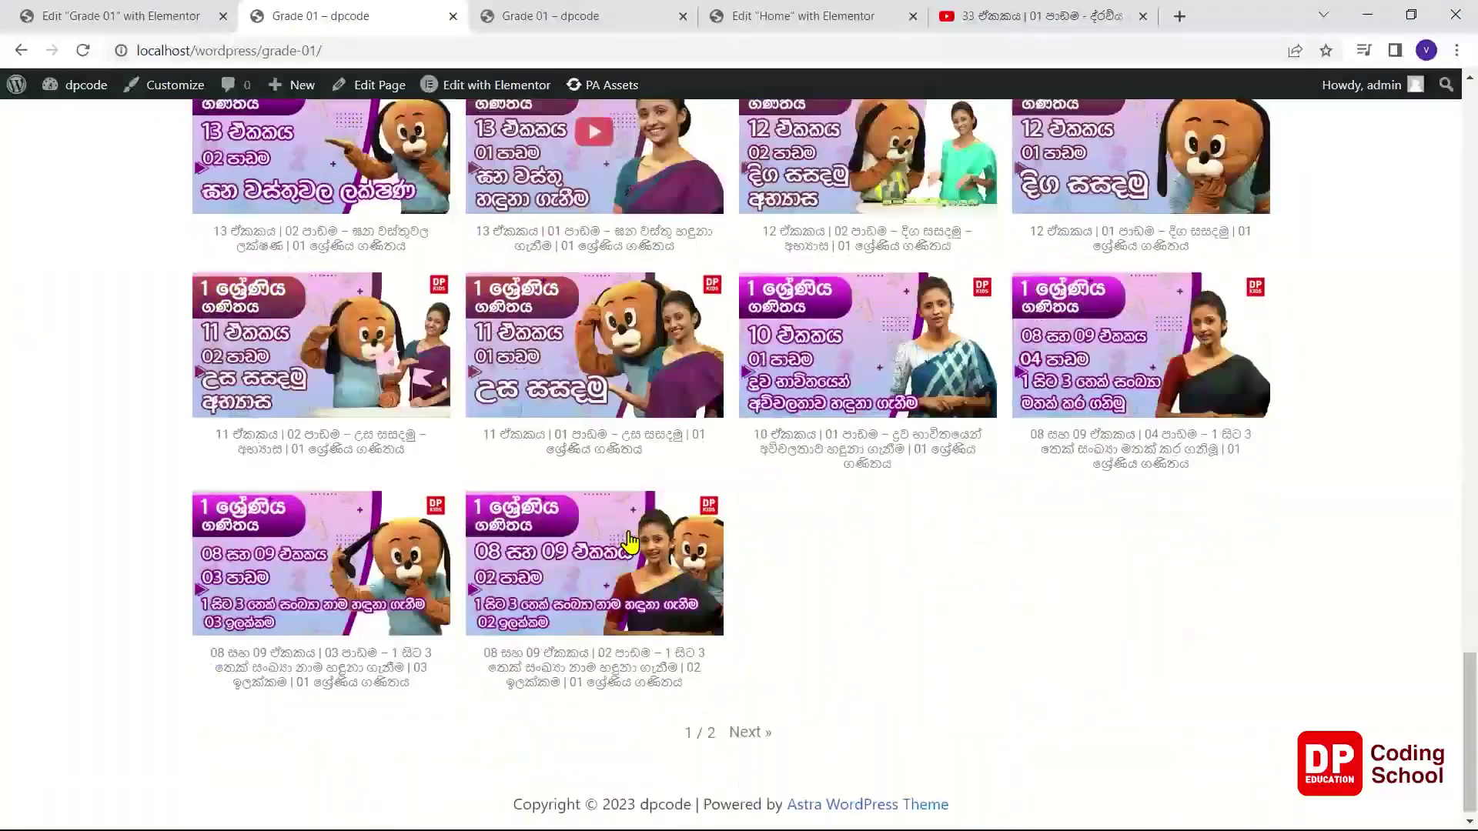
pyautogui.scroll(10, 630, 543)
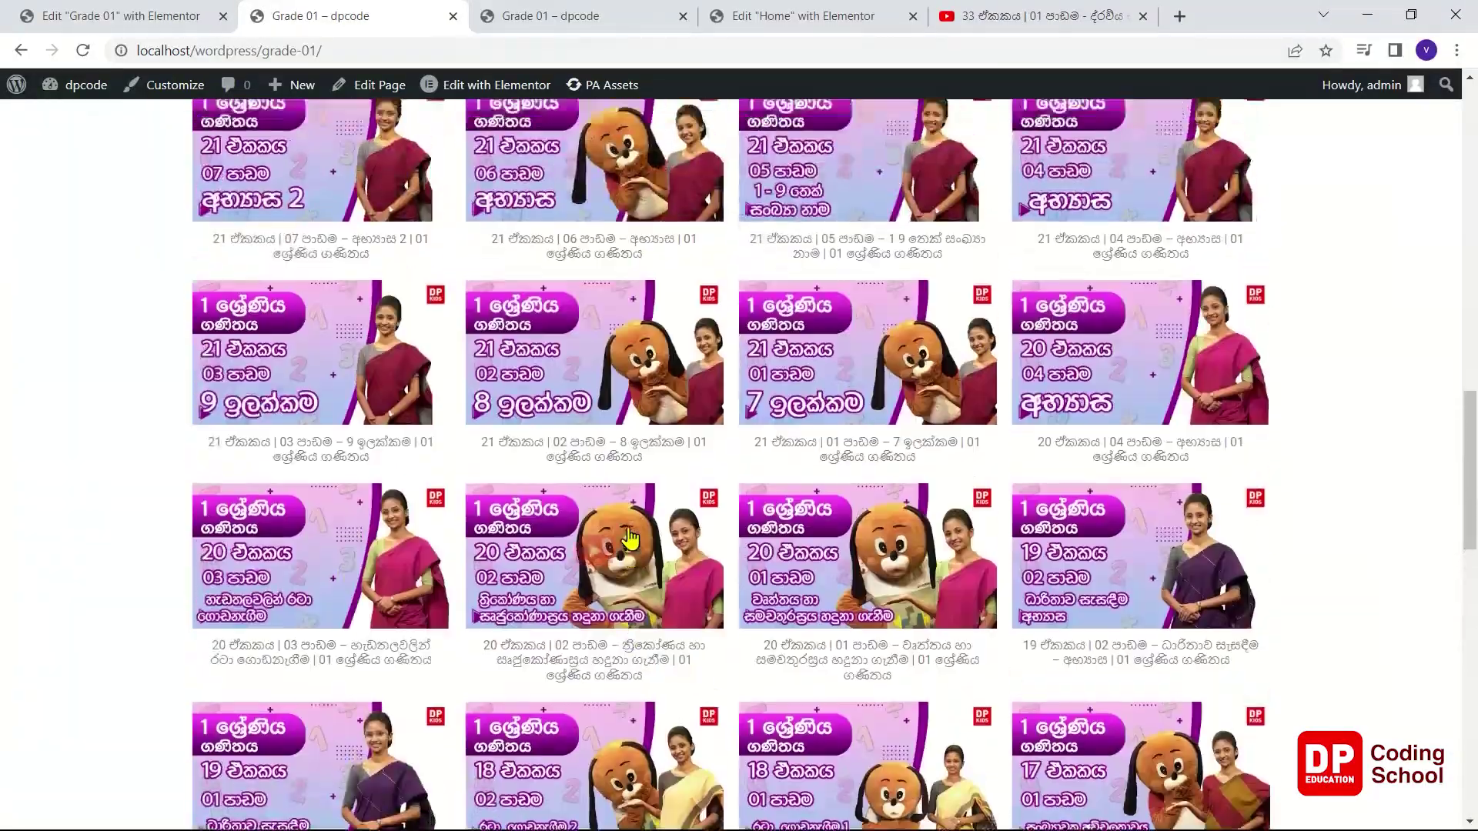
pyautogui.scroll(8, 630, 543)
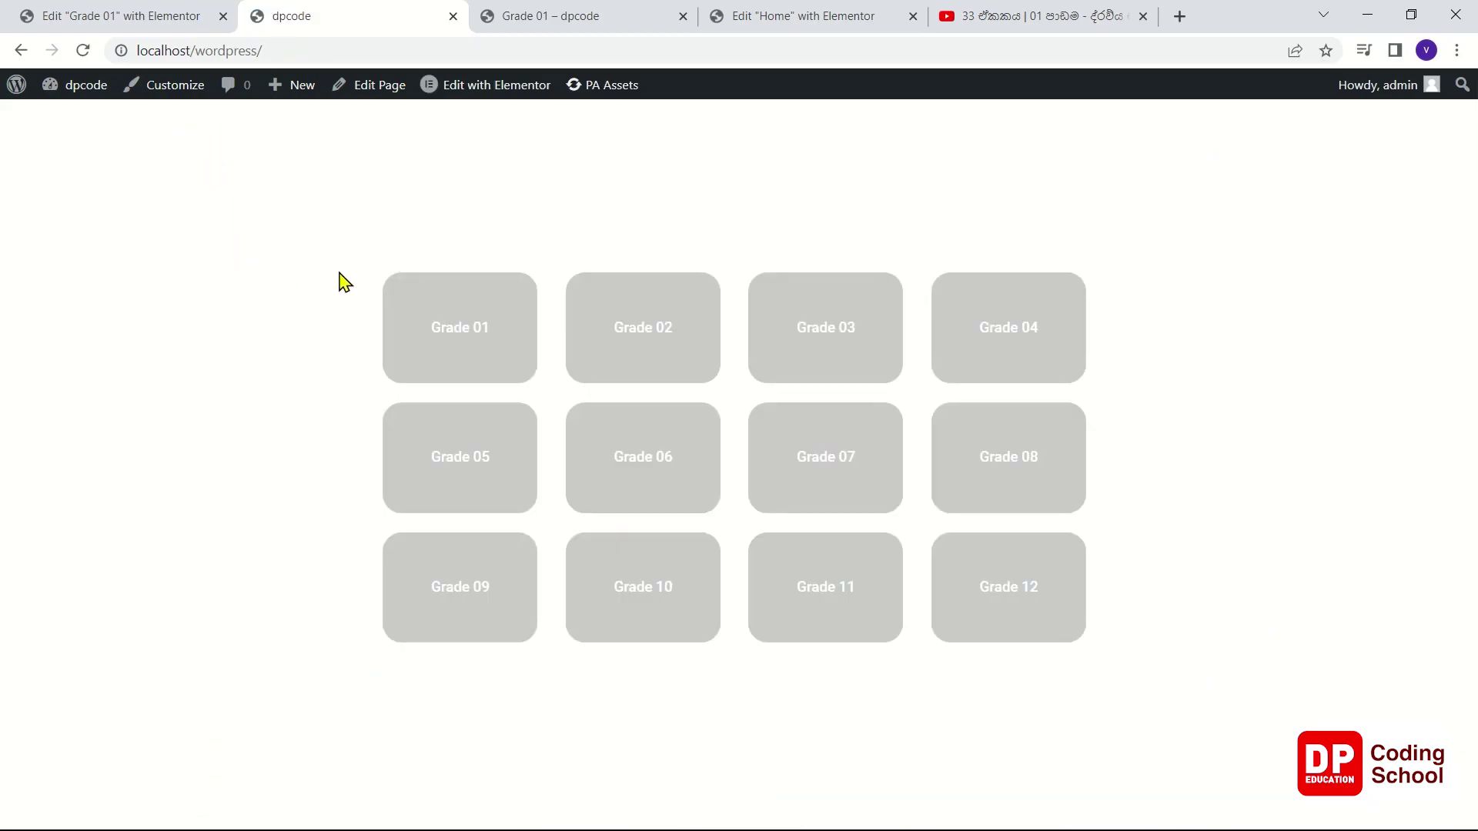
# - Follow the Grade 01 button once more and check the linked page's videos from start to end
pyautogui.click(424, 299)
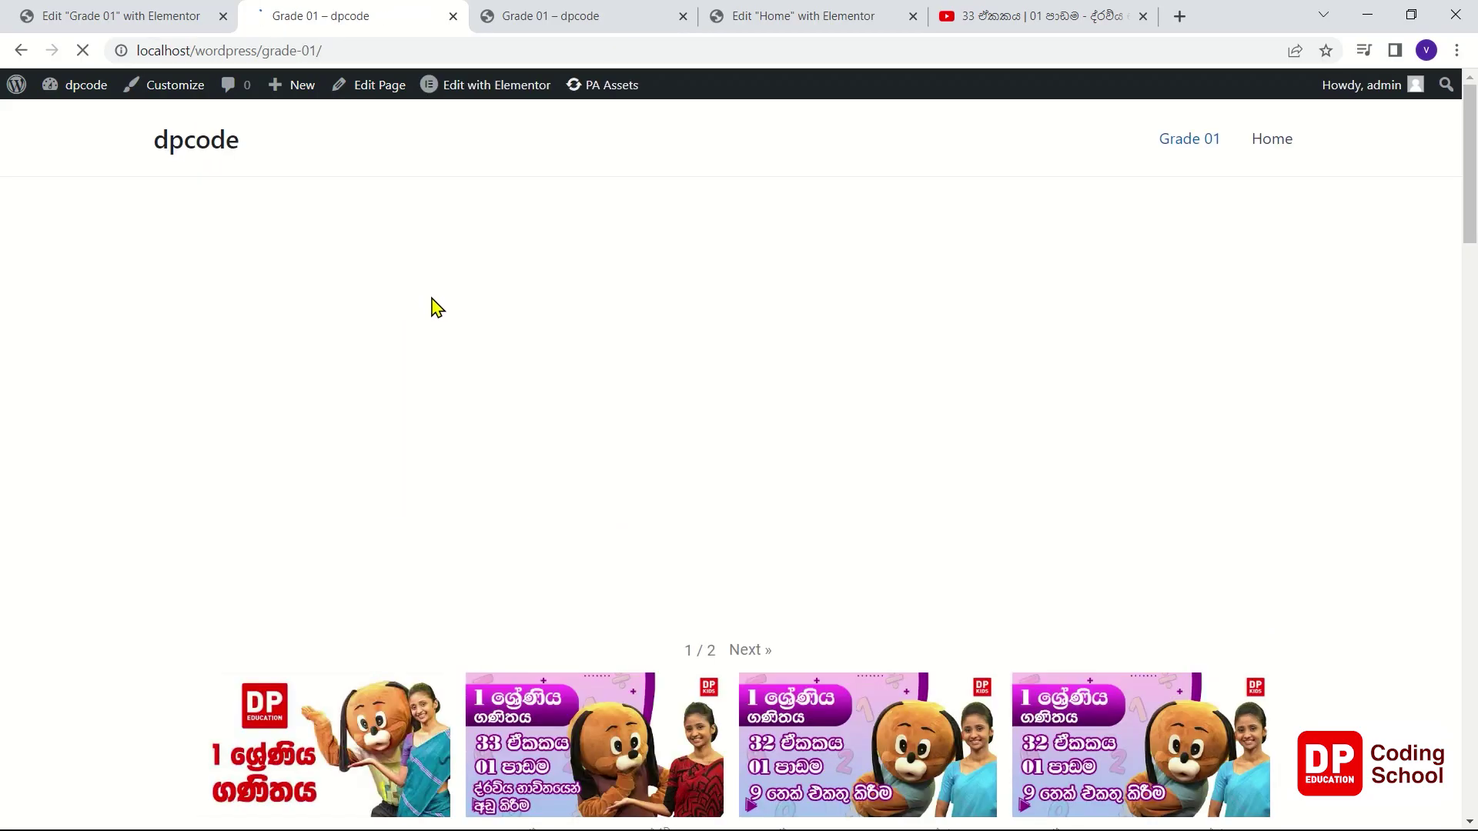
pyautogui.scroll(-15, 429, 308)
pyautogui.scroll(15, 425, 351)
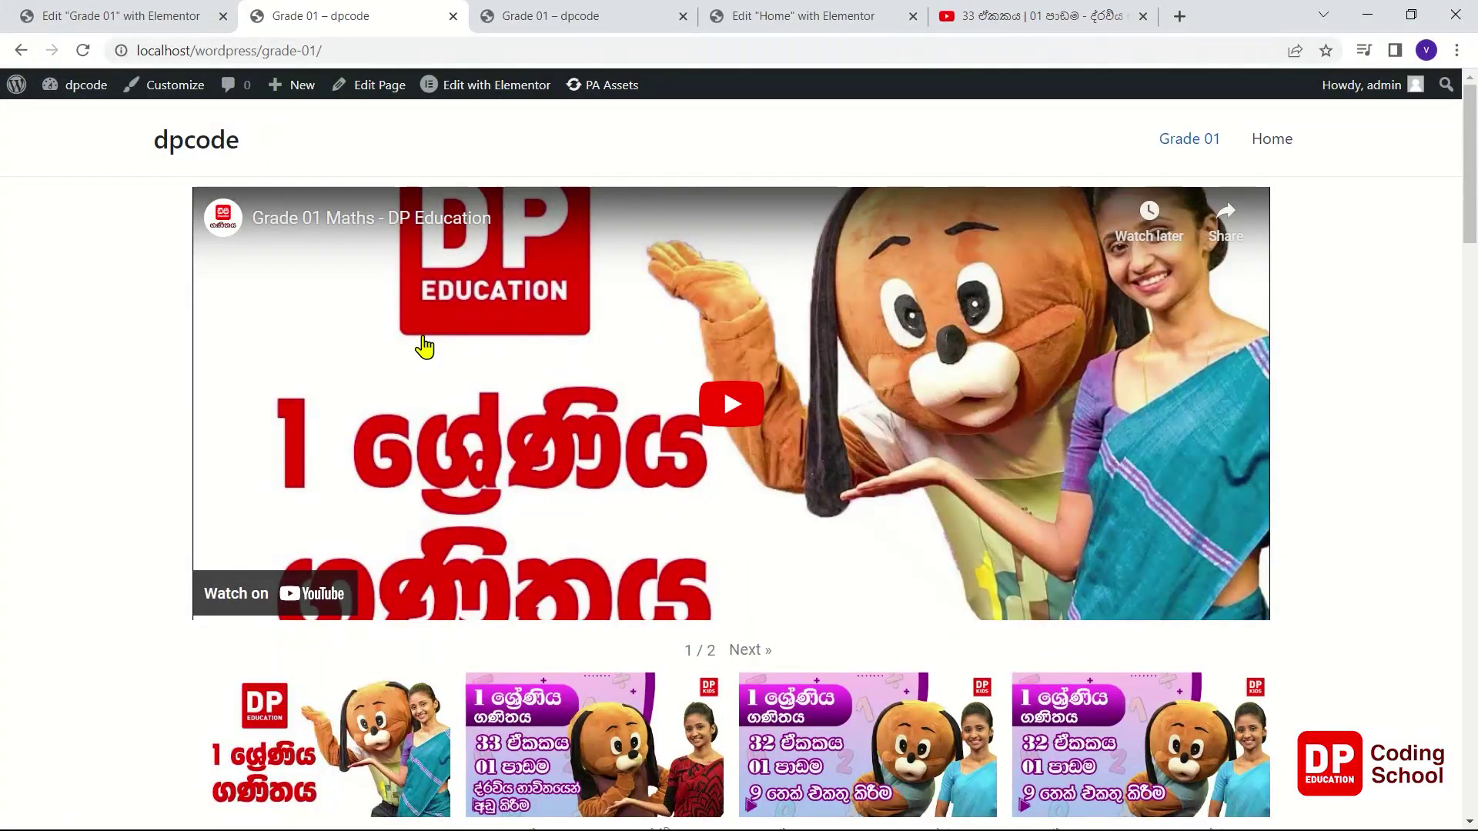
pyautogui.scroll(-20, 424, 348)
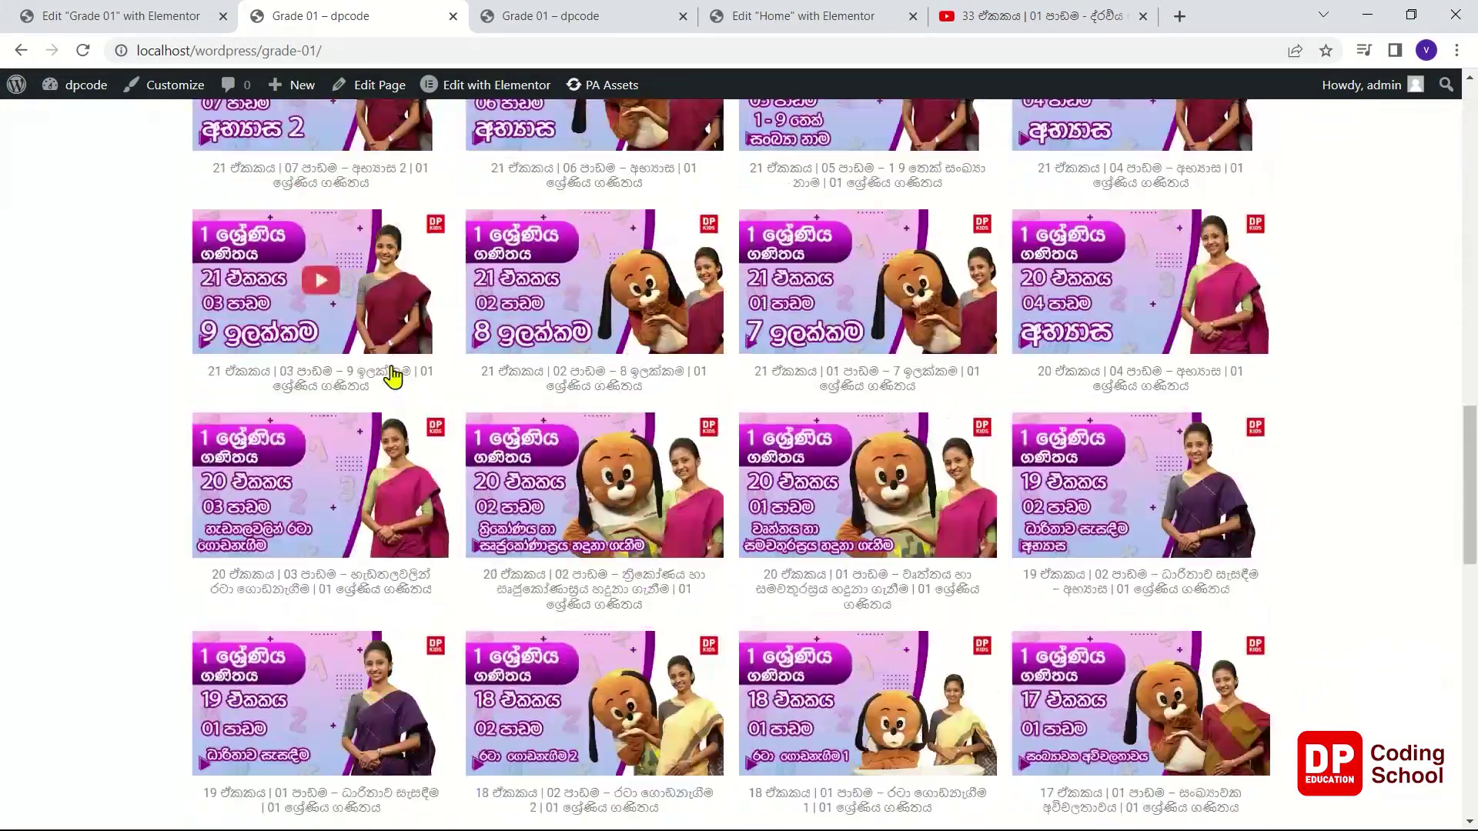
pyautogui.scroll(-15, 393, 378)
pyautogui.scroll(7, 383, 377)
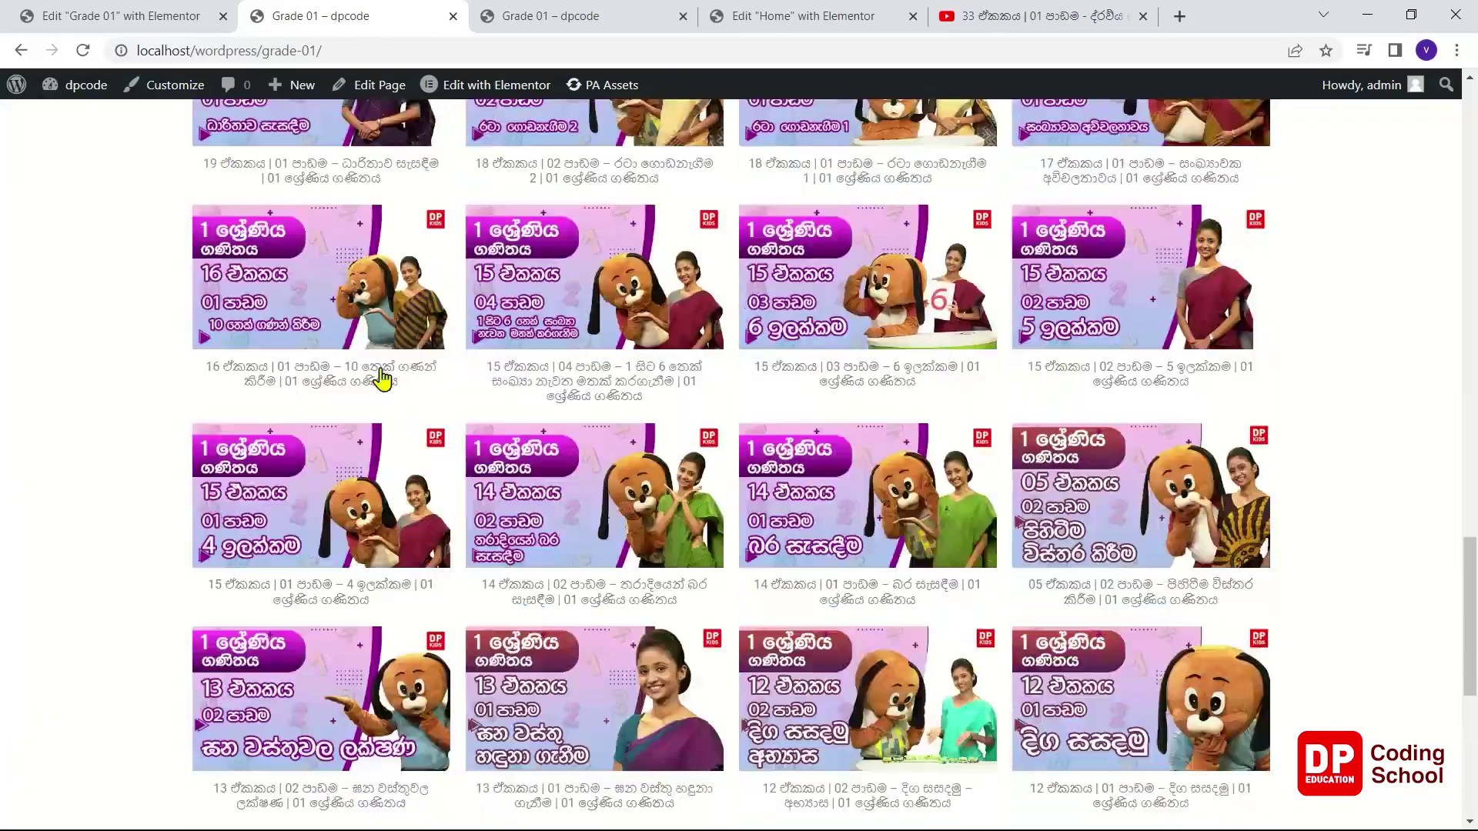
pyautogui.scroll(12, 383, 377)
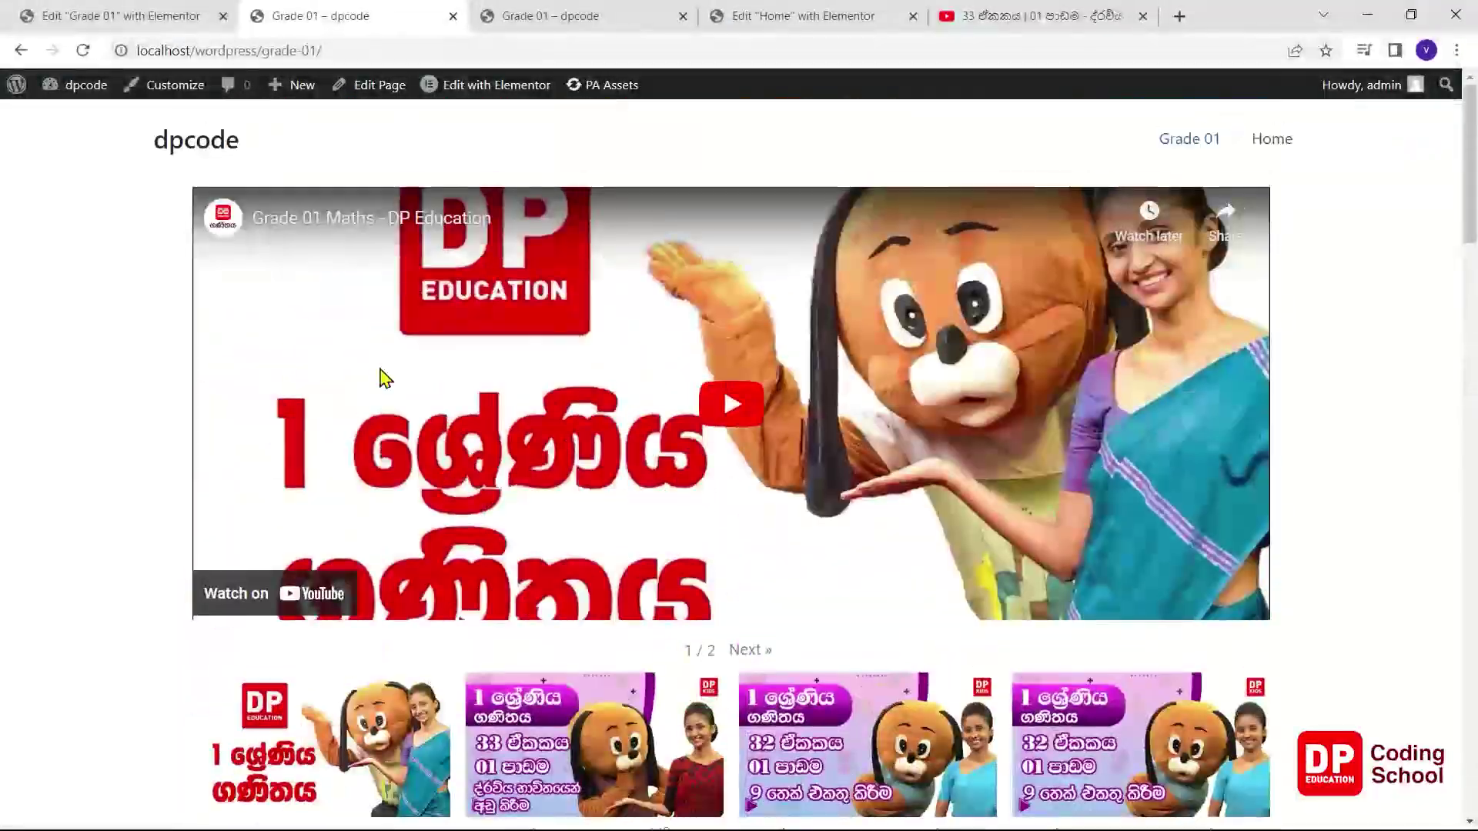
# - Open the Grade 01 page in Elementor, view its revision history and return to the widget list
pyautogui.click(514, 91)
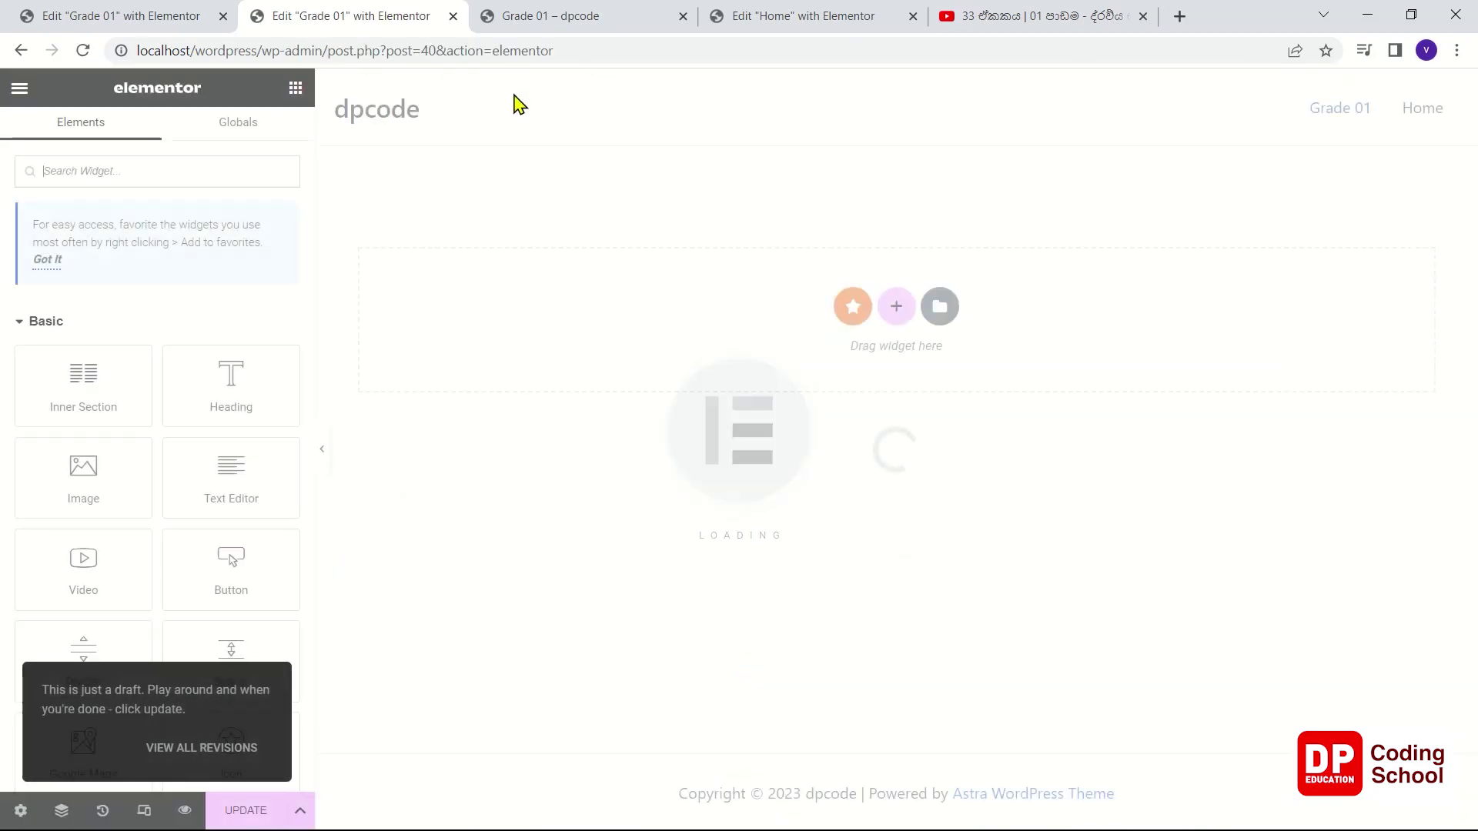
pyautogui.click(235, 751)
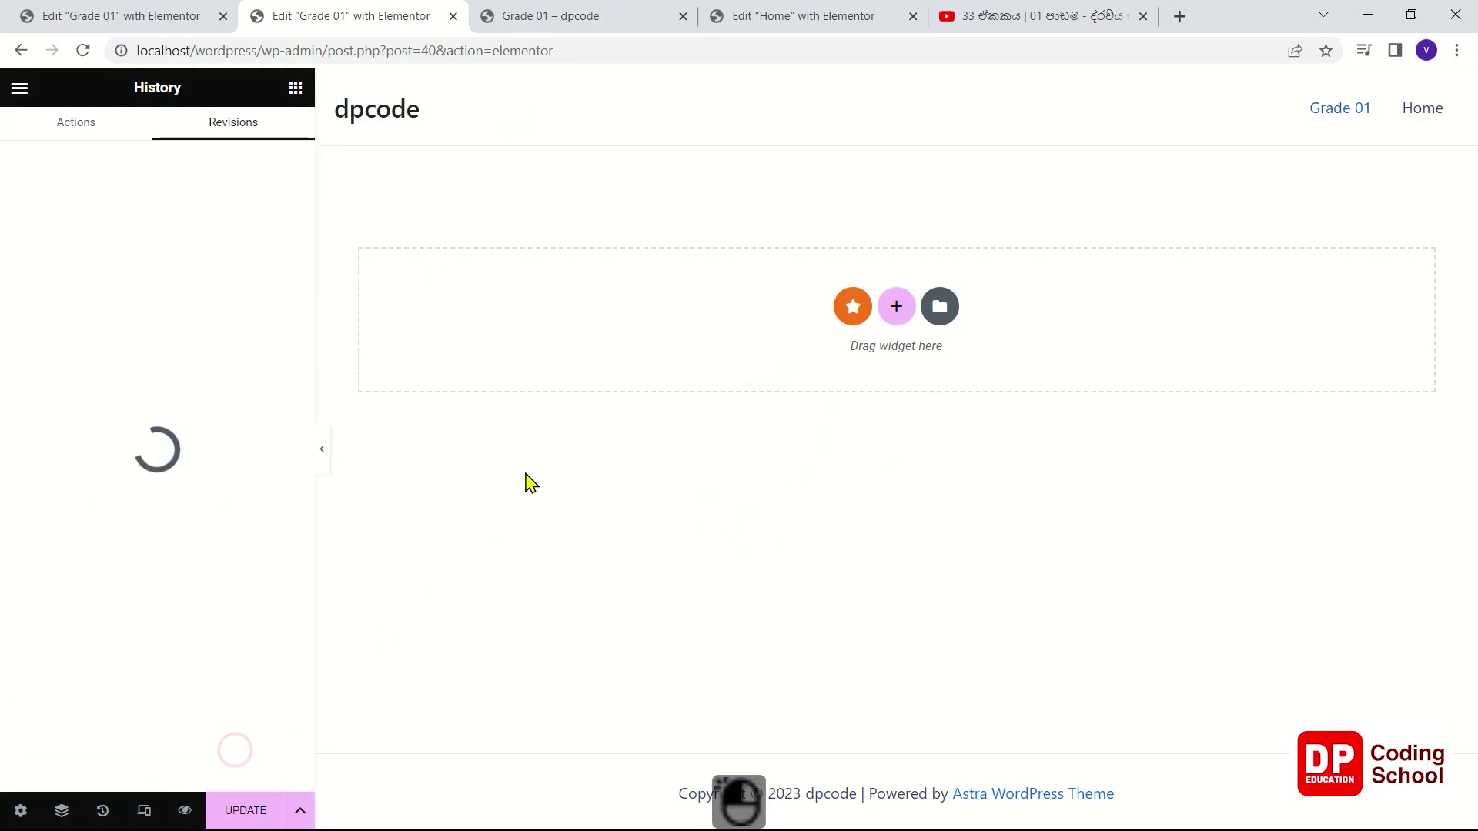
pyautogui.click(80, 130)
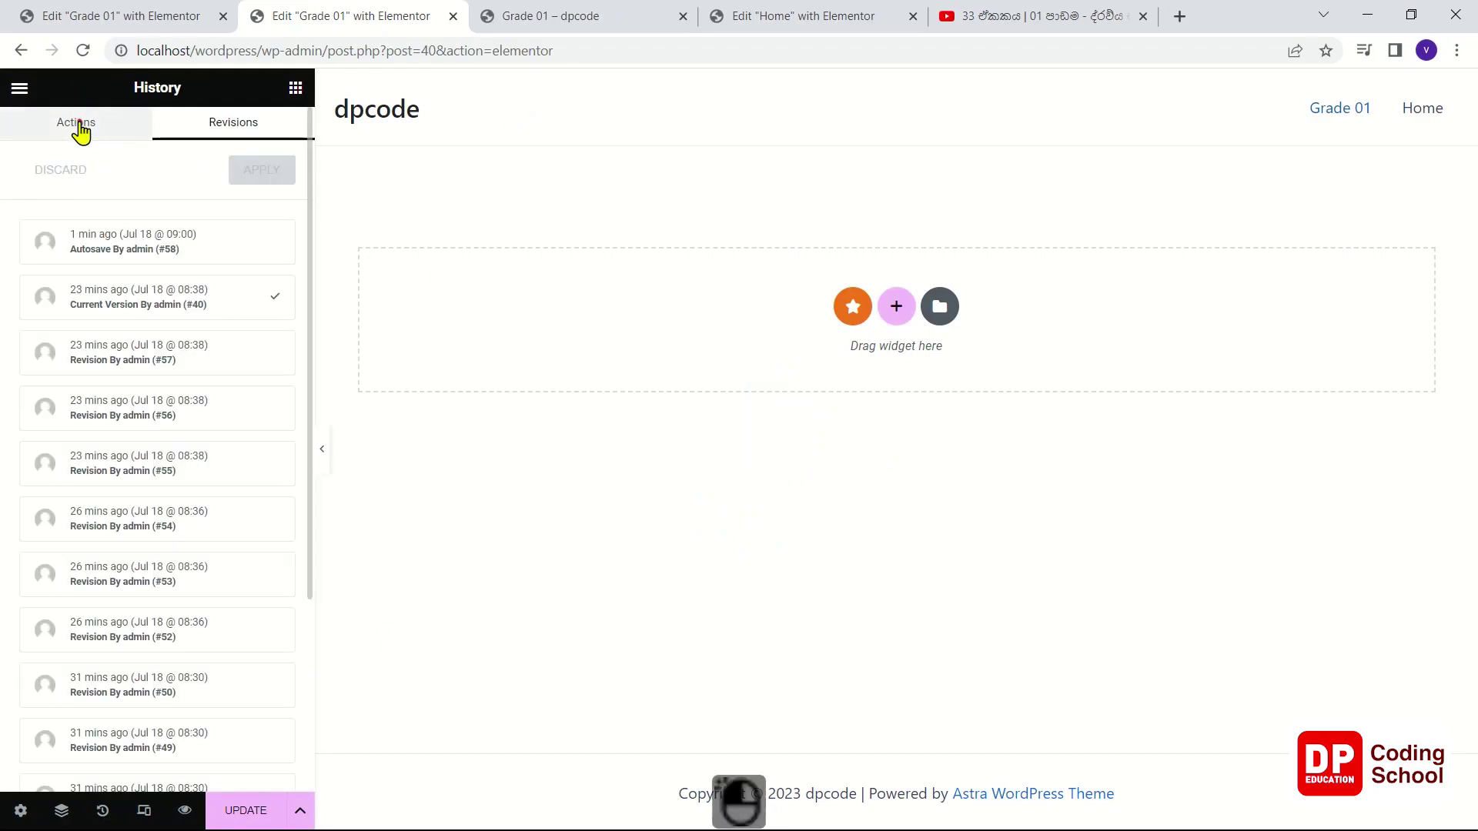
pyautogui.click(261, 126)
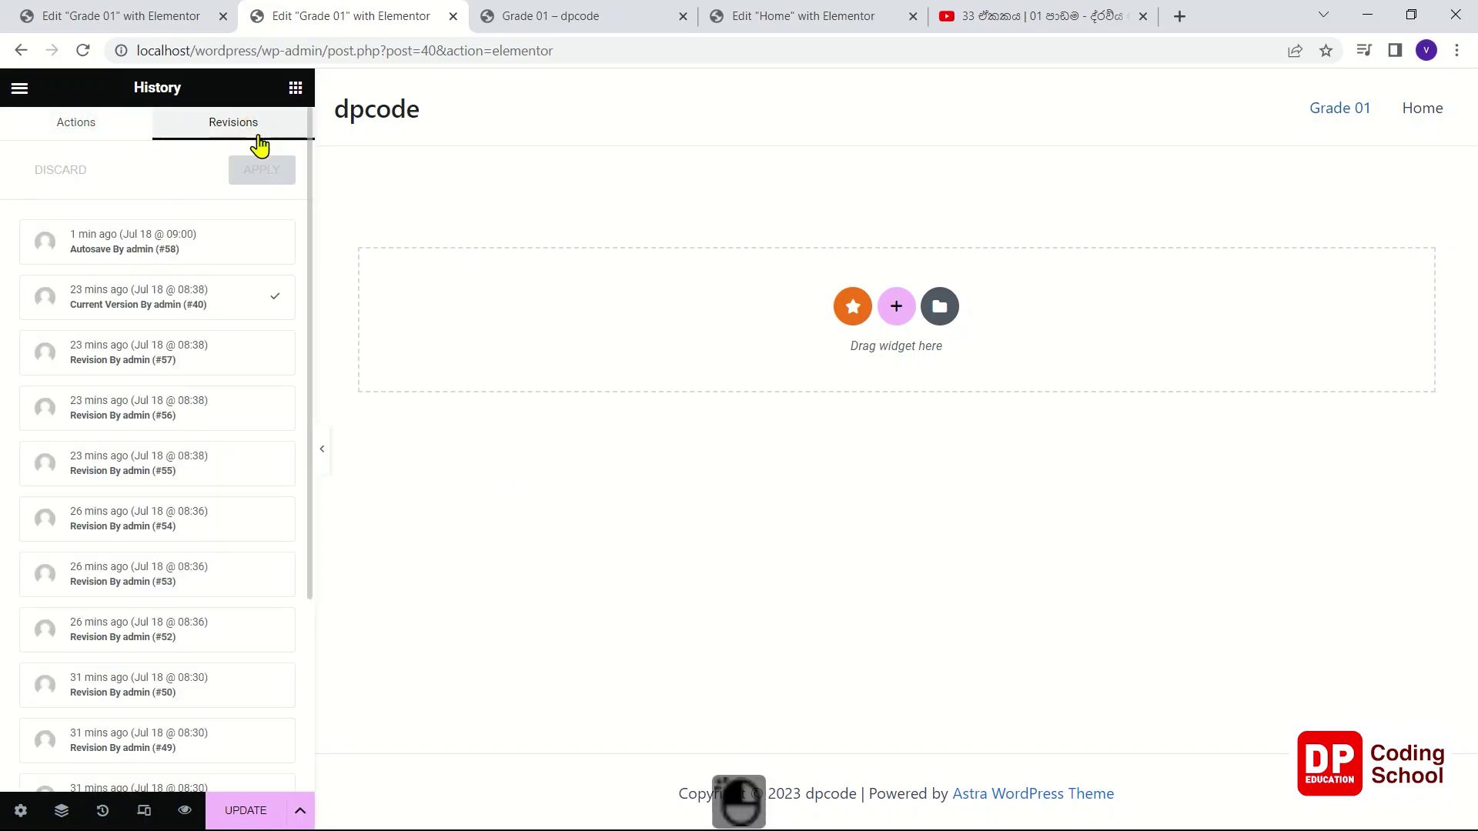
pyautogui.click(20, 90)
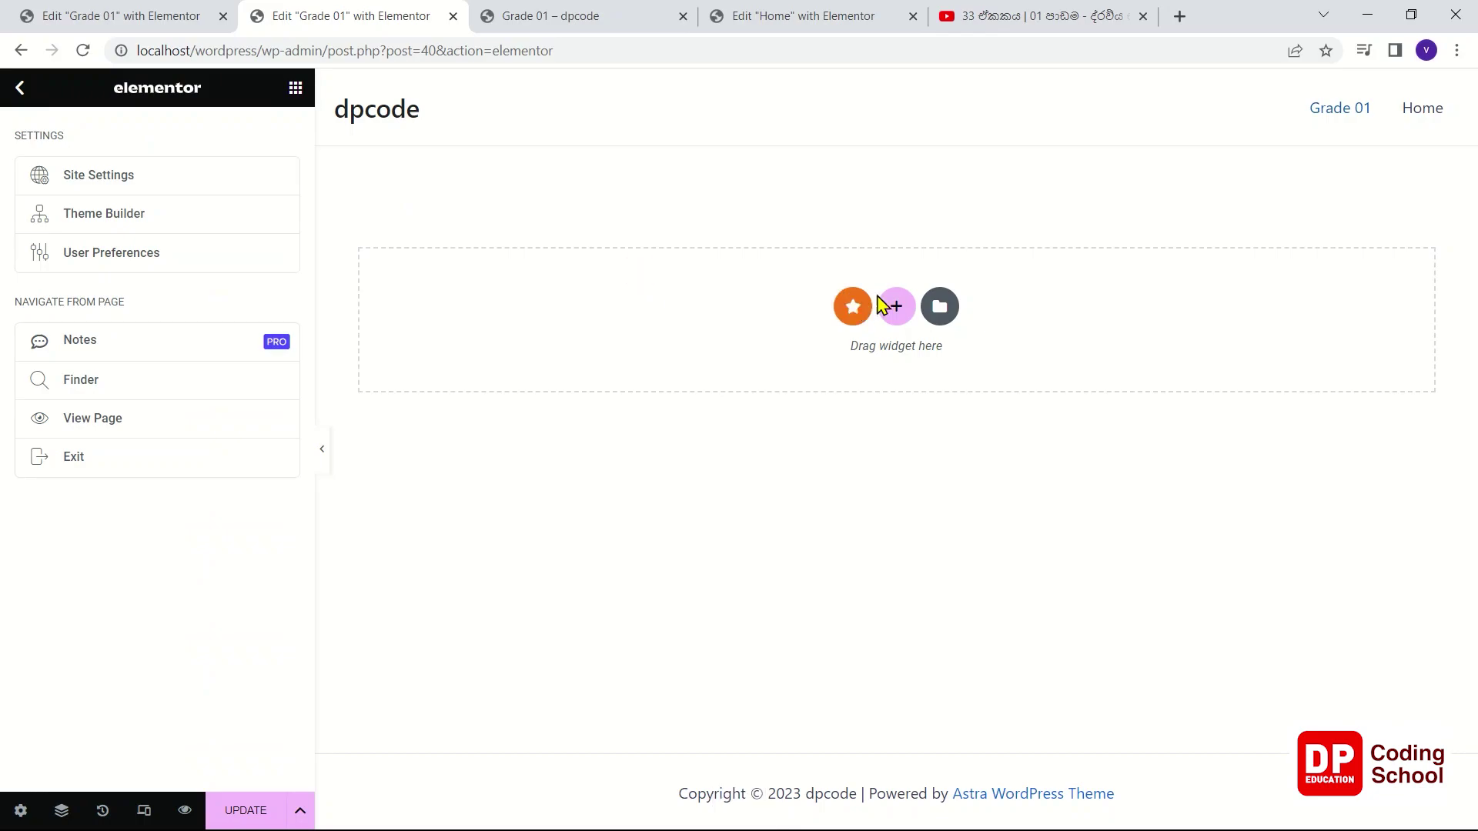
pyautogui.click(352, 121)
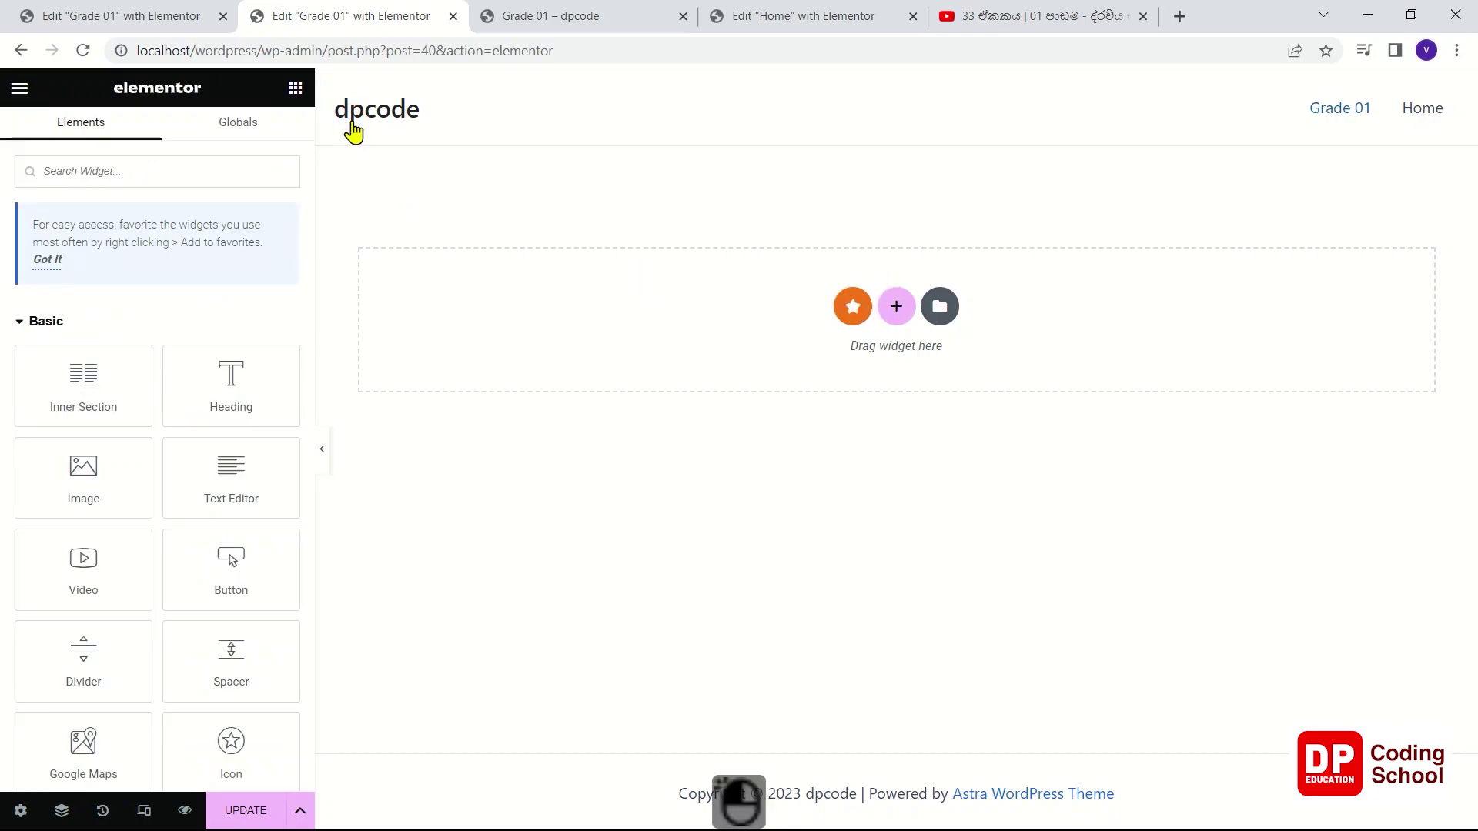
pyautogui.click(352, 131)
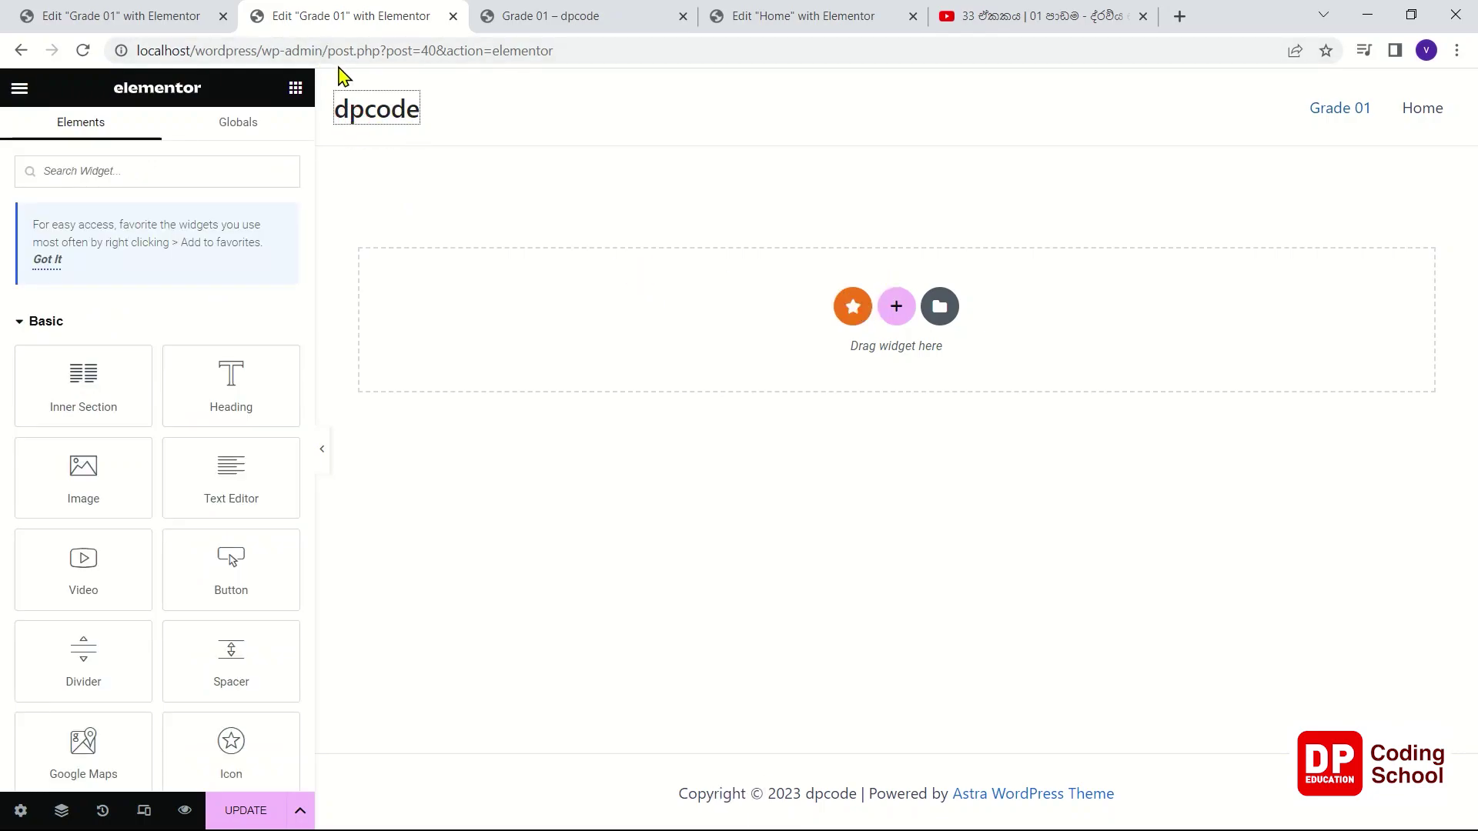
# - Close the second Grade 01 editor tab and go from the Grade 01 preview to the WordPress dashboard
pyautogui.click(131, 17)
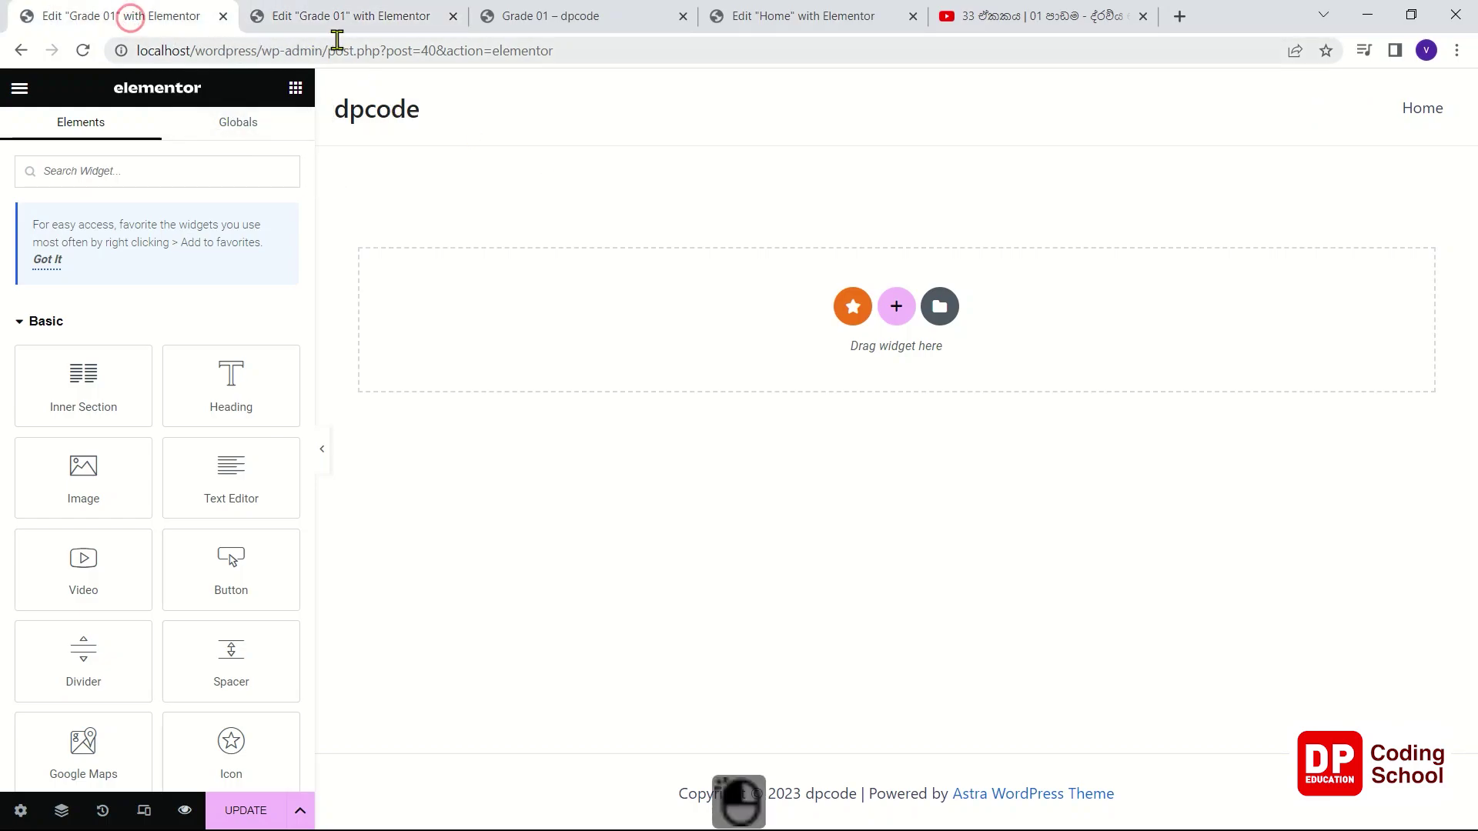
pyautogui.click(352, 28)
pyautogui.click(453, 16)
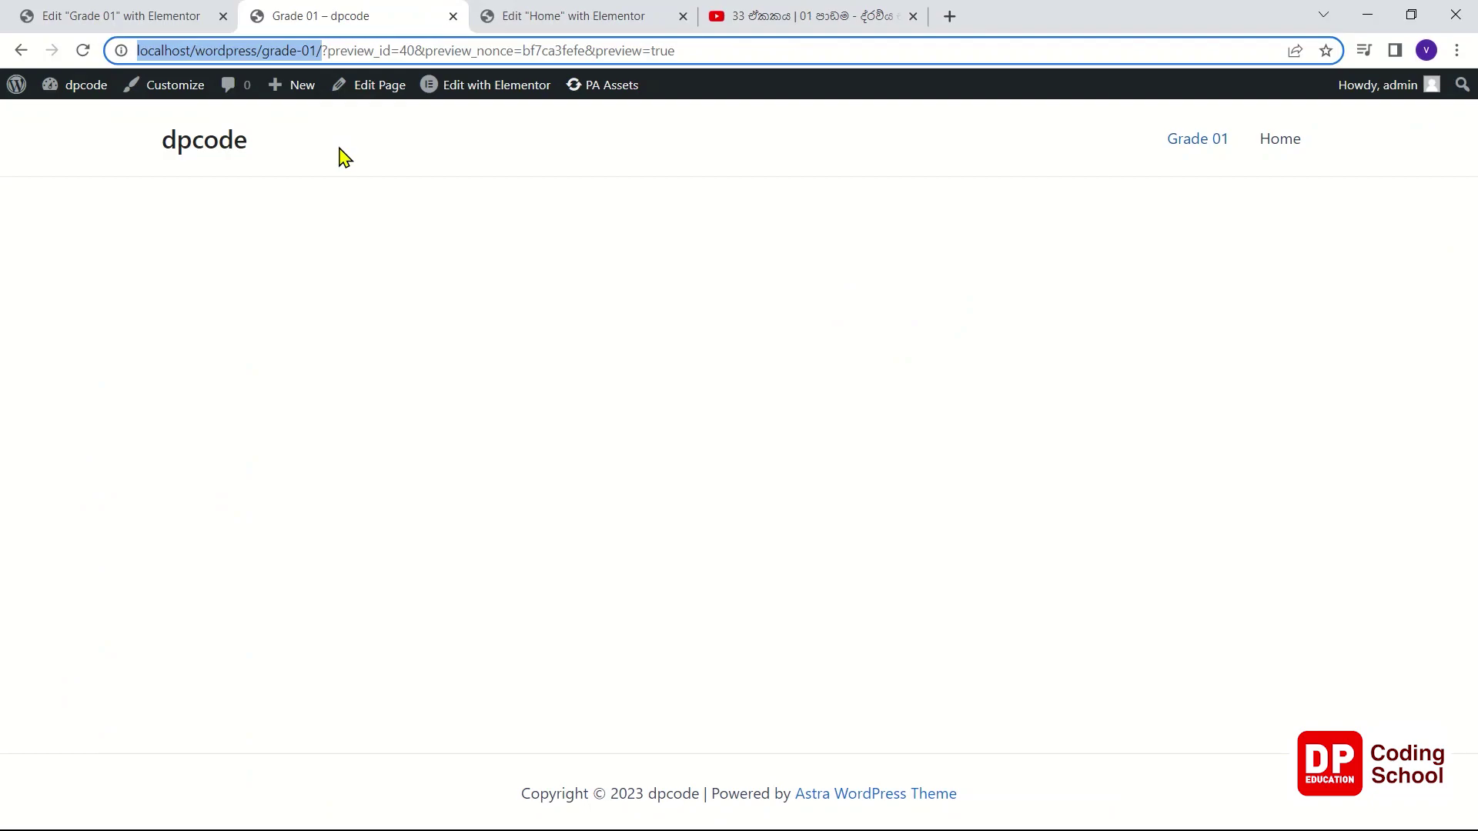
pyautogui.moveTo(102, 96)
pyautogui.click(101, 121)
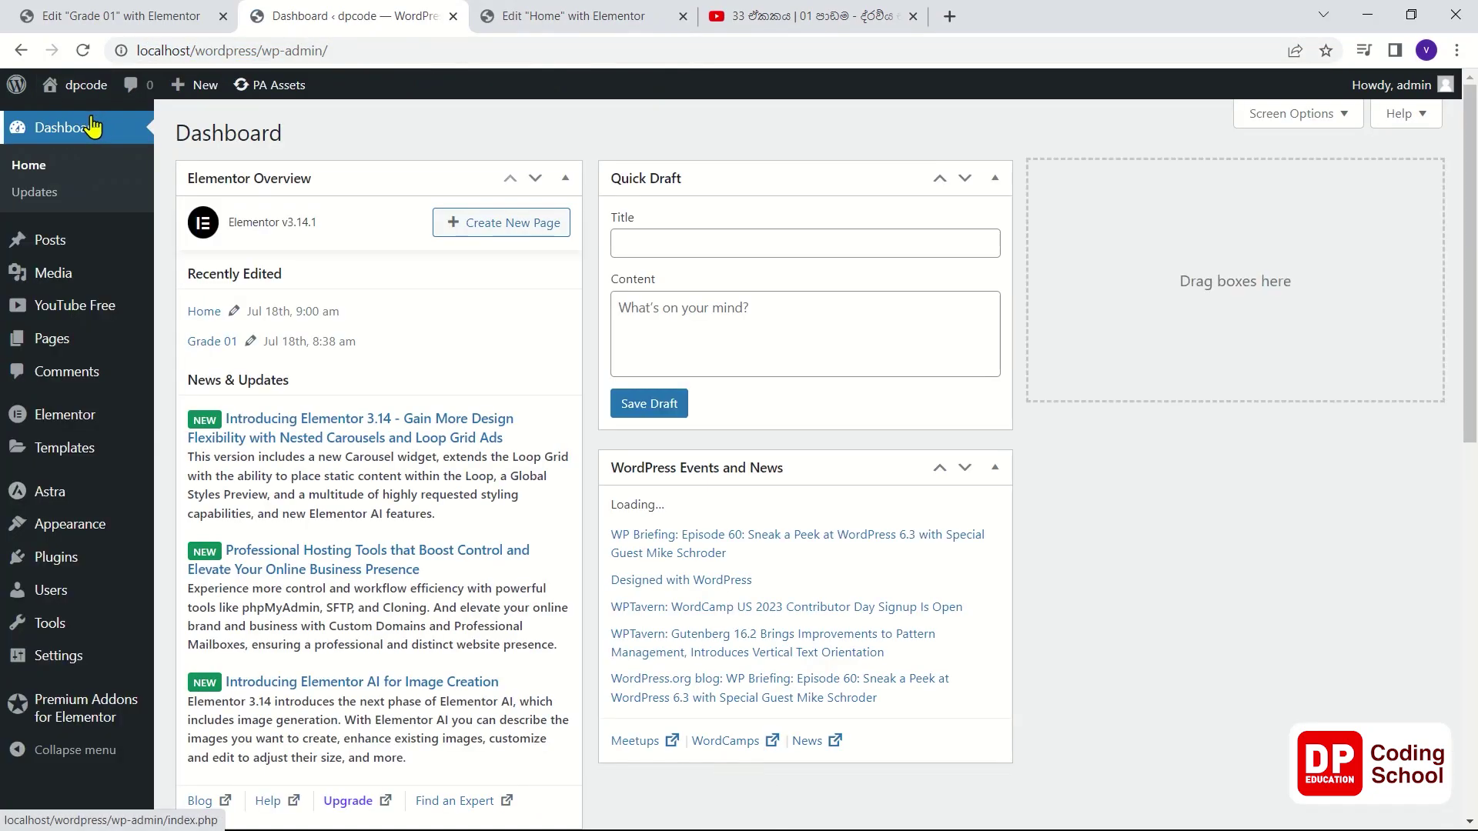
# - Open the Grade 01 page in Elementor from the Pages list and delete the section holding the YouTube playlist embed code
pyautogui.click(66, 352)
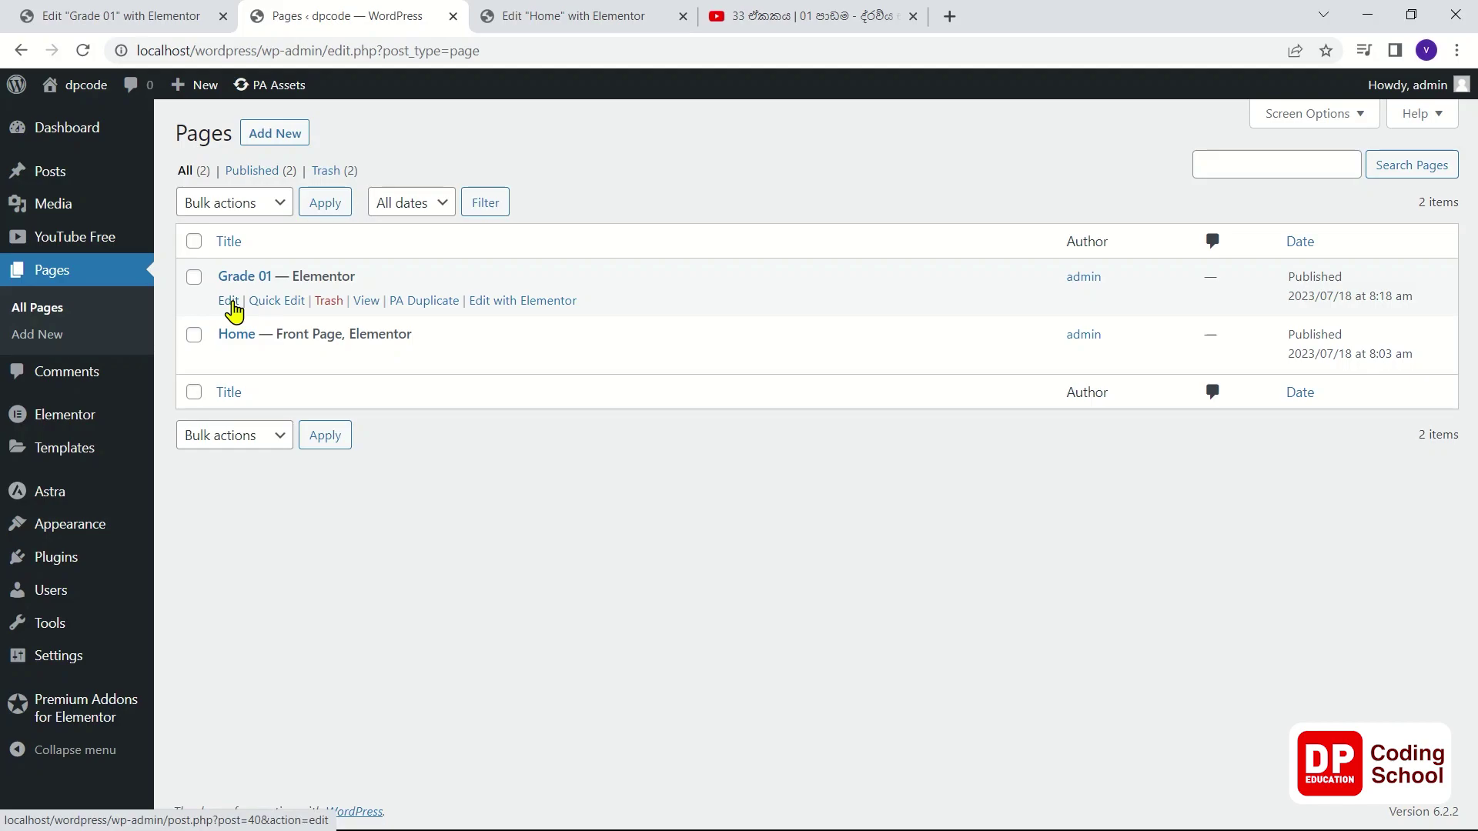
pyautogui.click(231, 303)
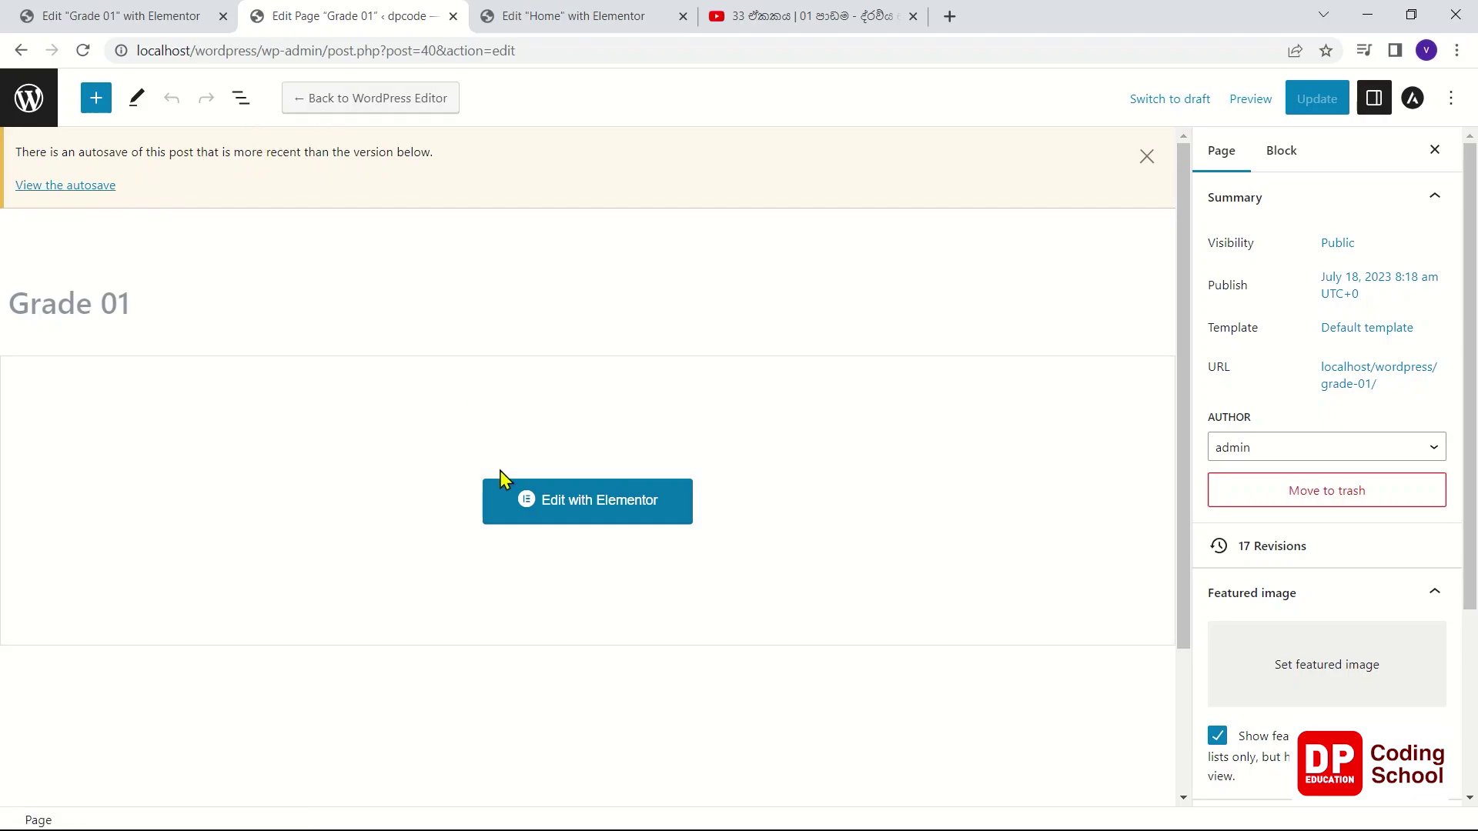
pyautogui.click(530, 502)
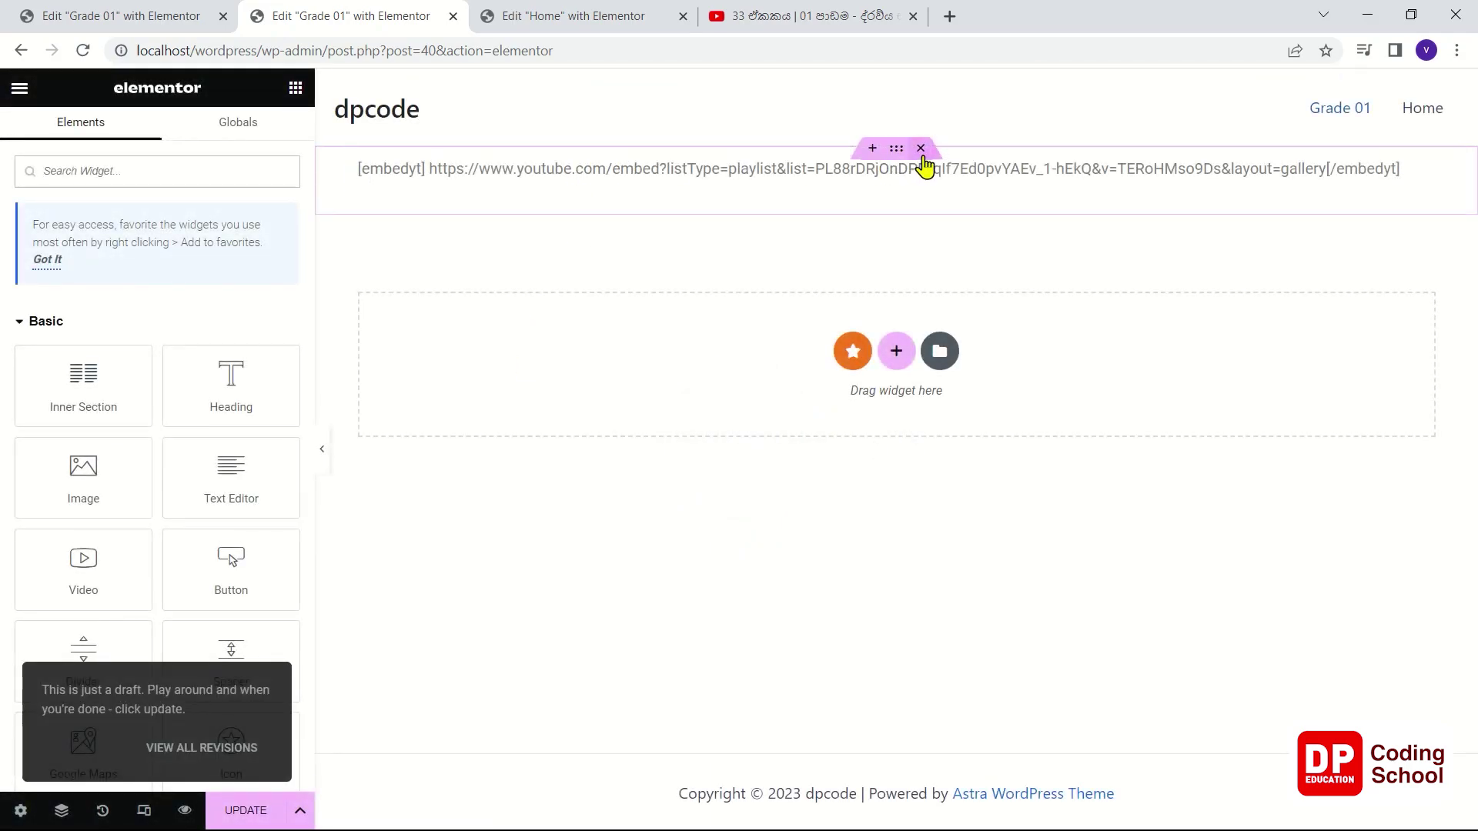
pyautogui.click(921, 149)
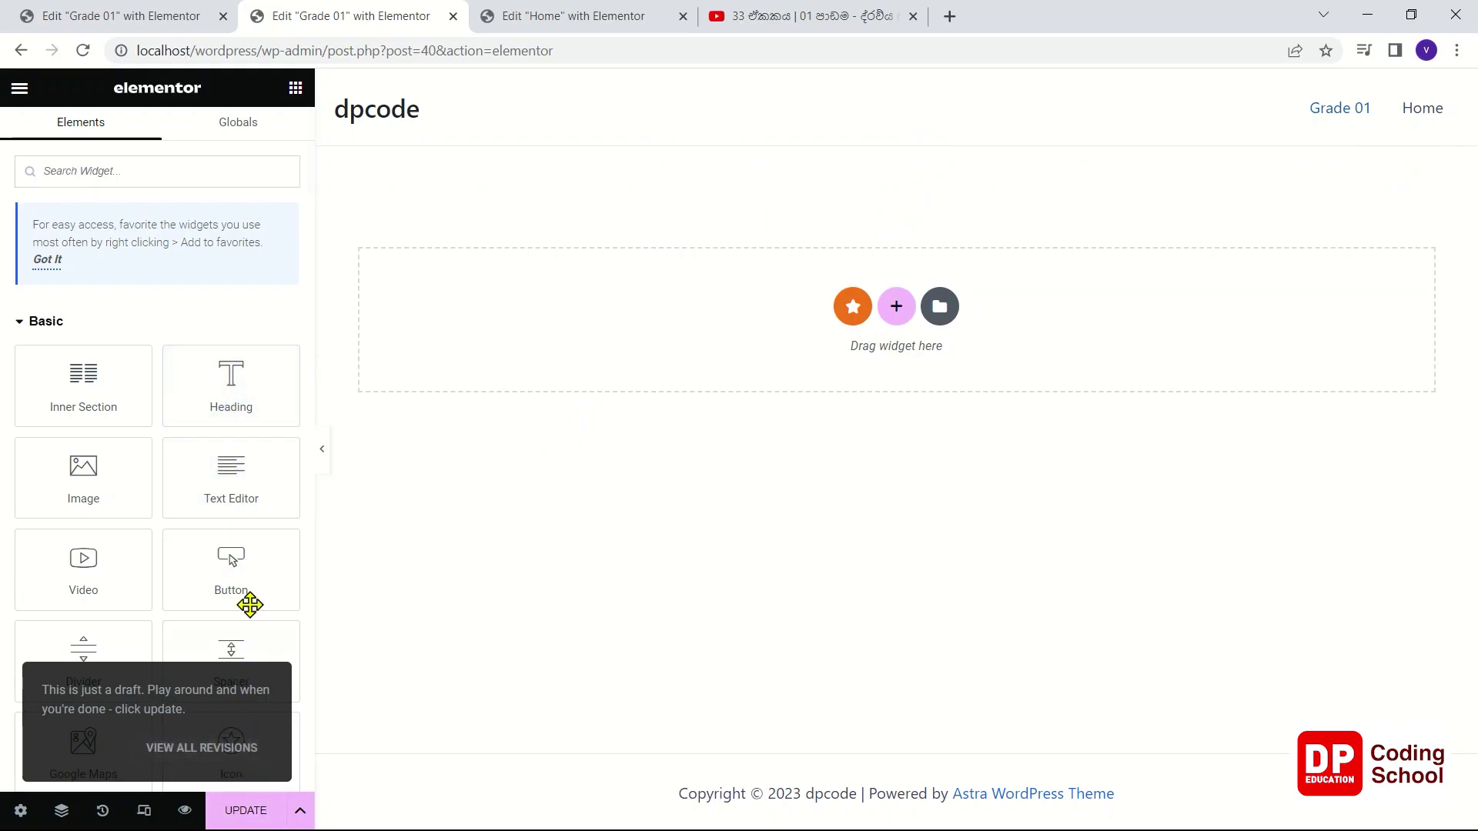
# - Look through the available Elementor widgets, including the whole Premium Addons group
pyautogui.scroll(-10, 204, 562)
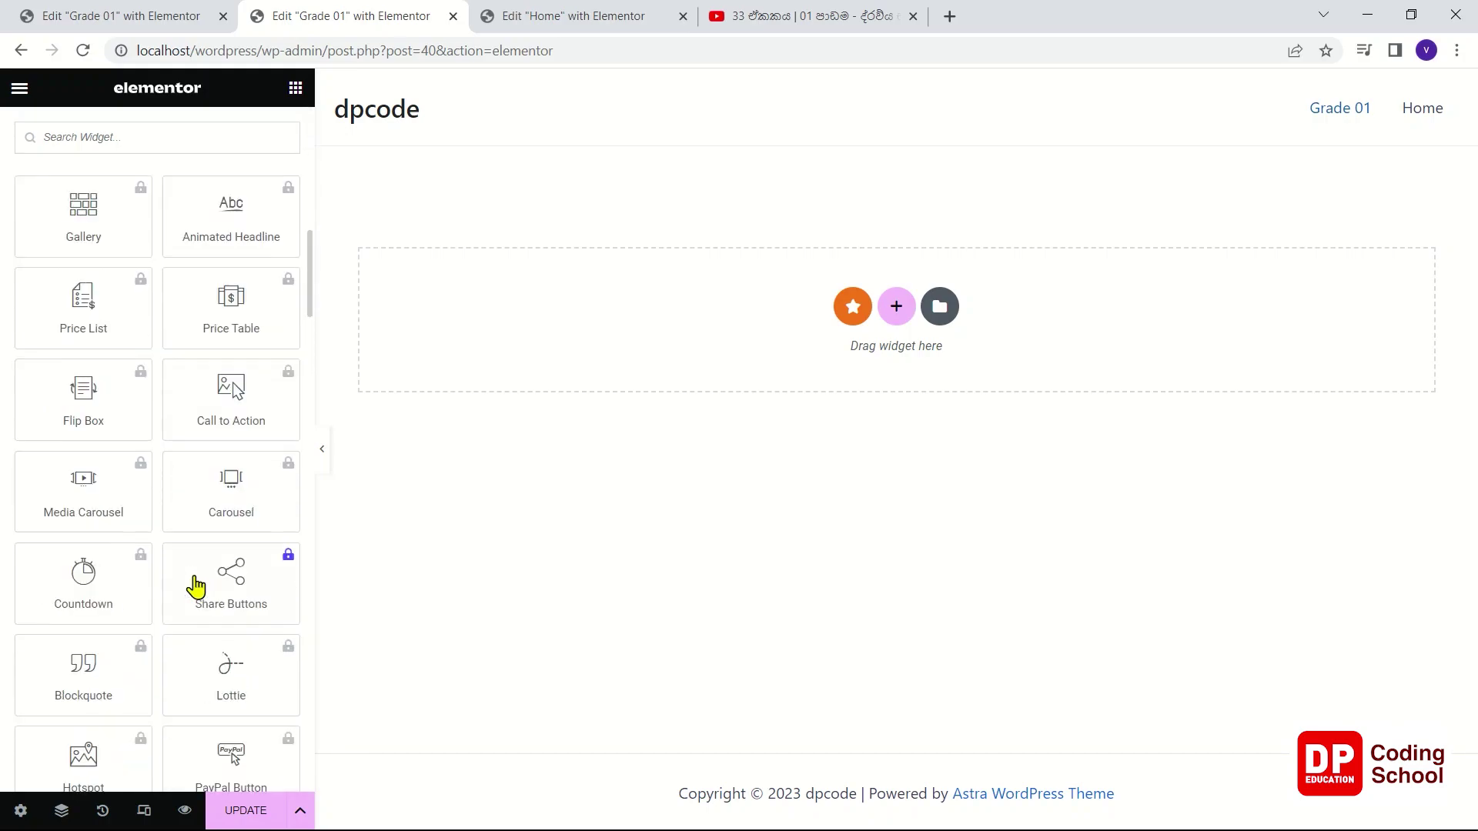
pyautogui.scroll(-10, 197, 586)
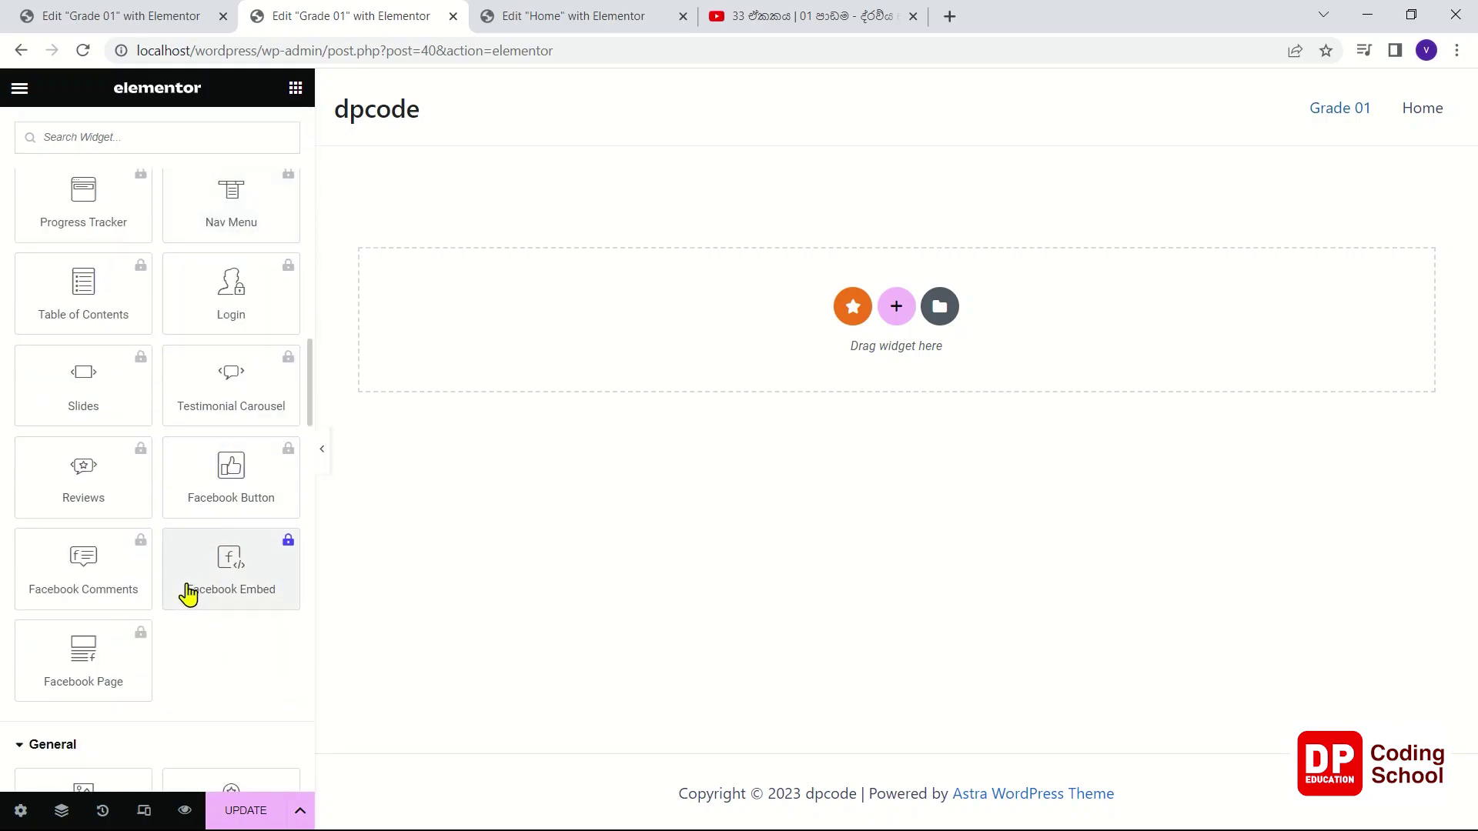
pyautogui.scroll(-15, 189, 595)
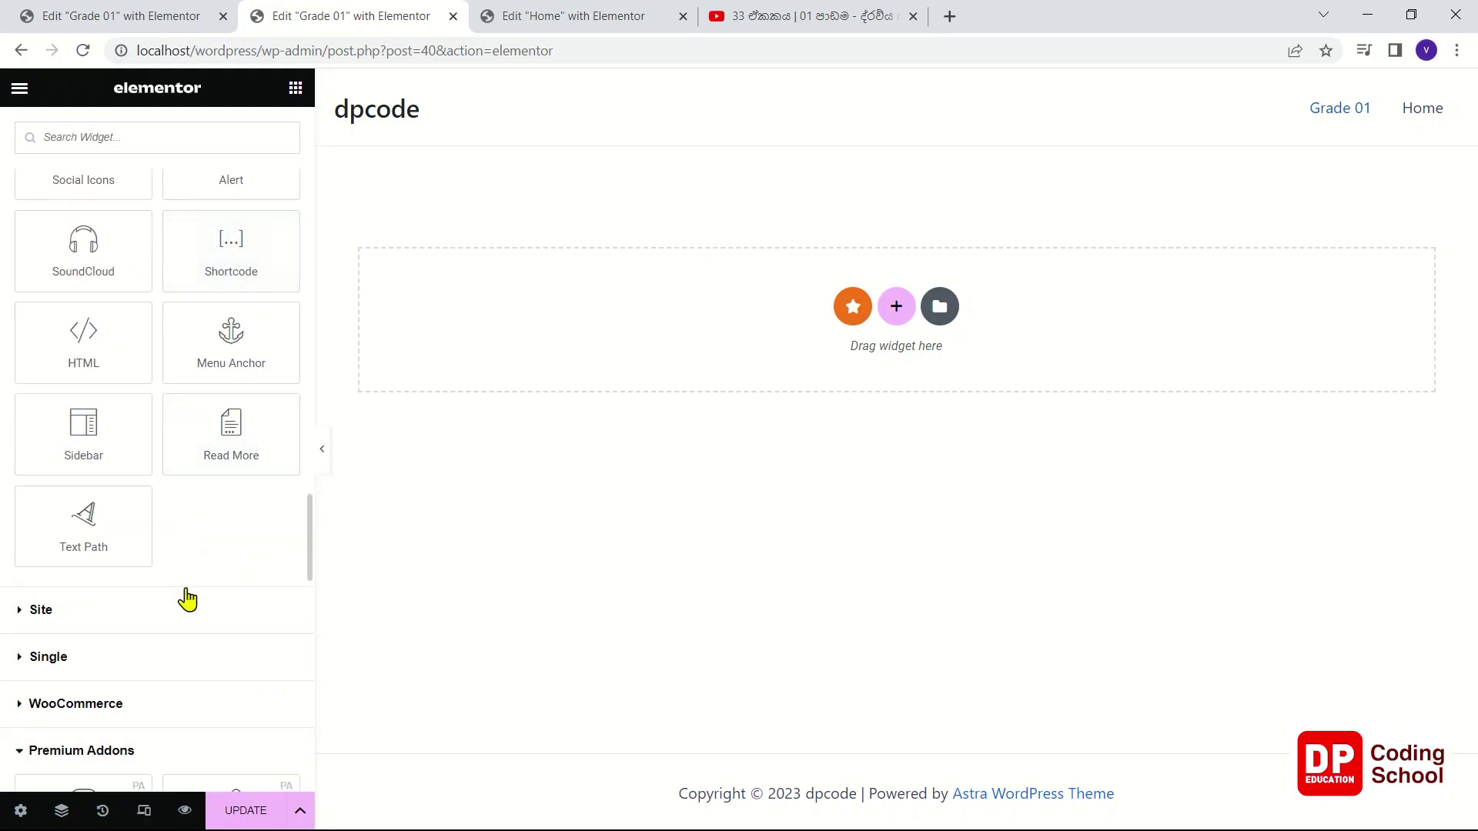
pyautogui.scroll(-5, 187, 599)
pyautogui.scroll(-2, 158, 523)
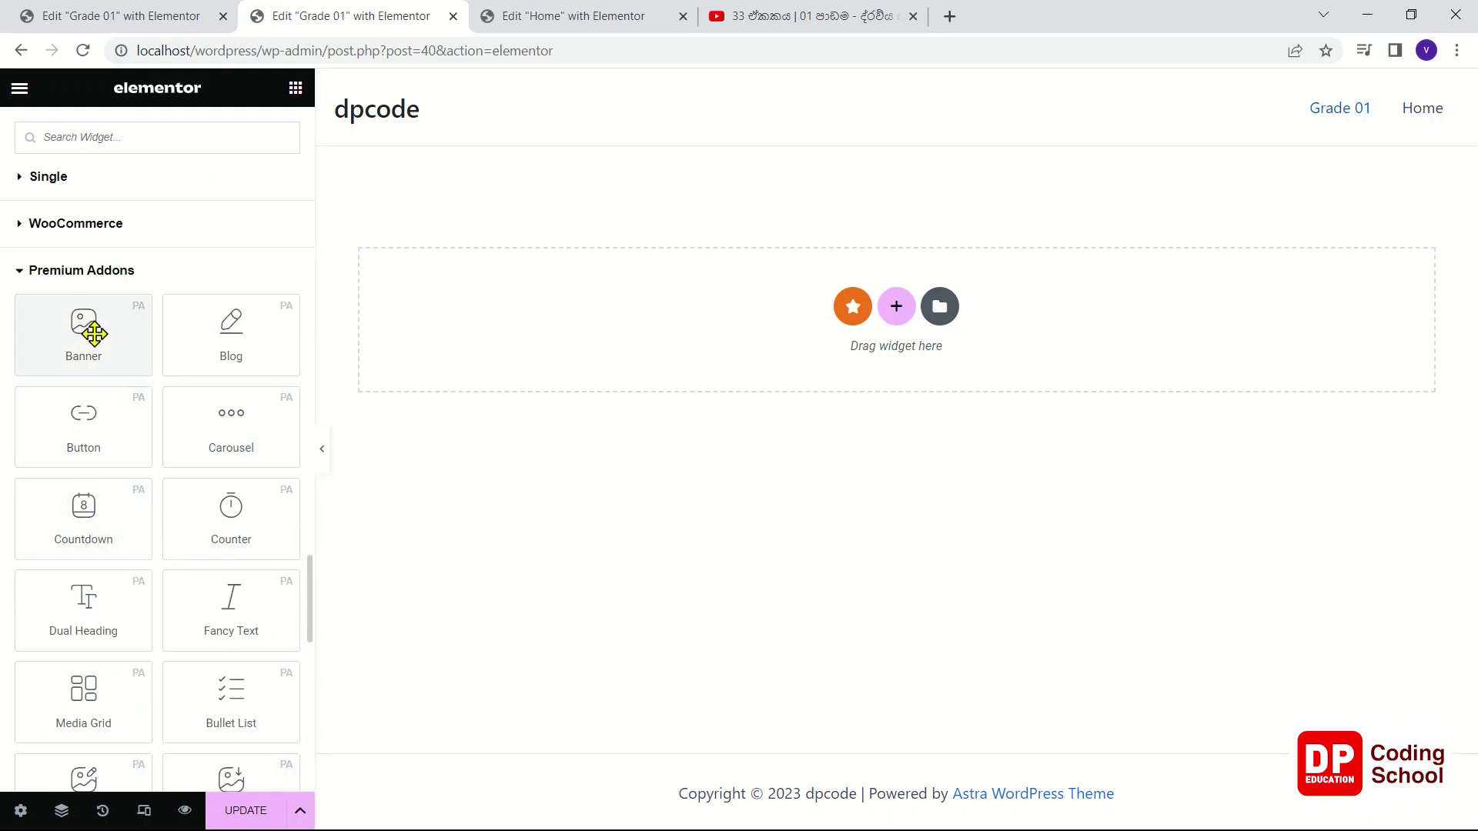
pyautogui.scroll(-6, 96, 539)
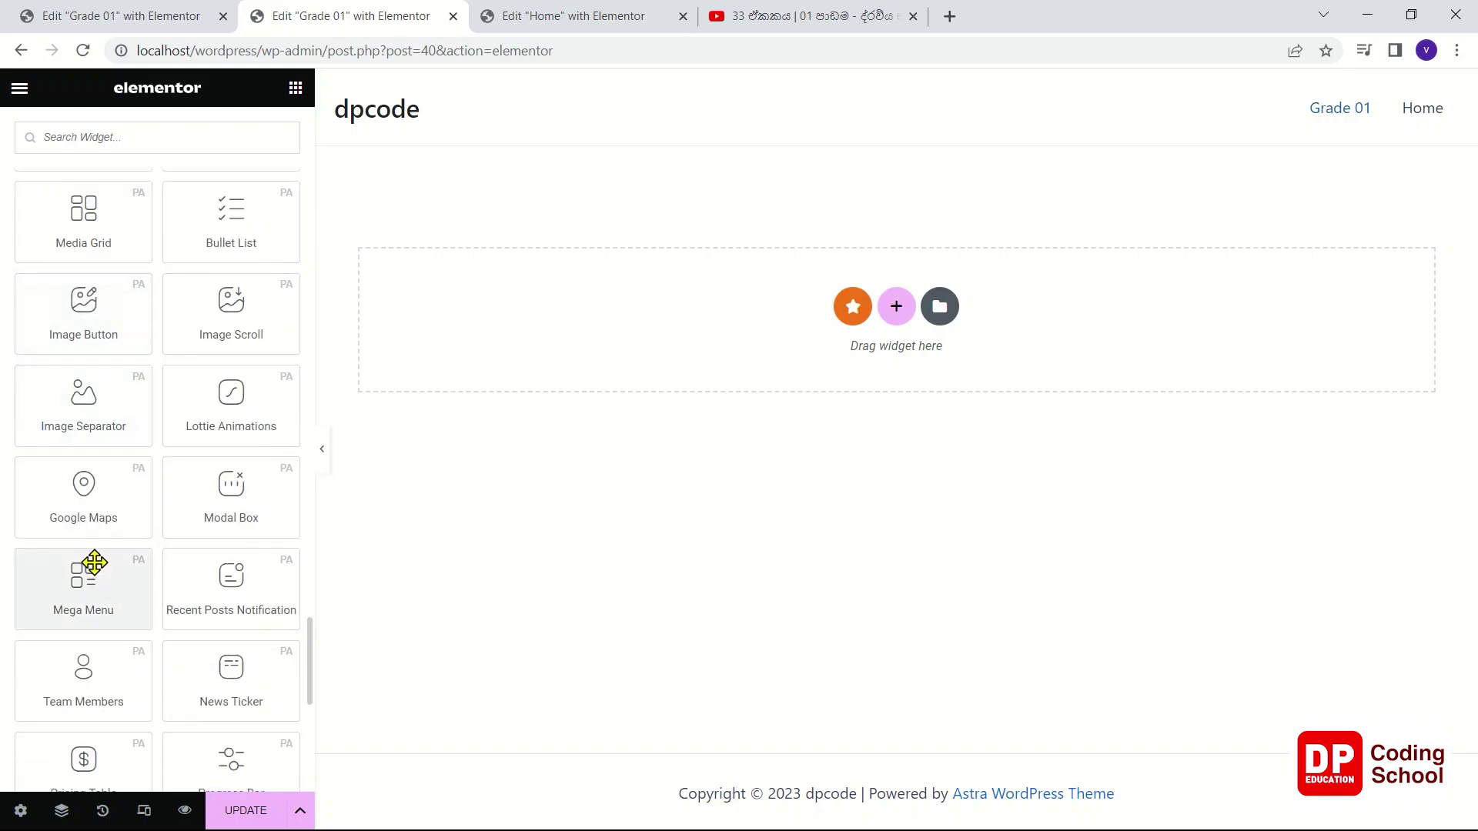
pyautogui.scroll(-3, 94, 564)
pyautogui.scroll(-2, 94, 563)
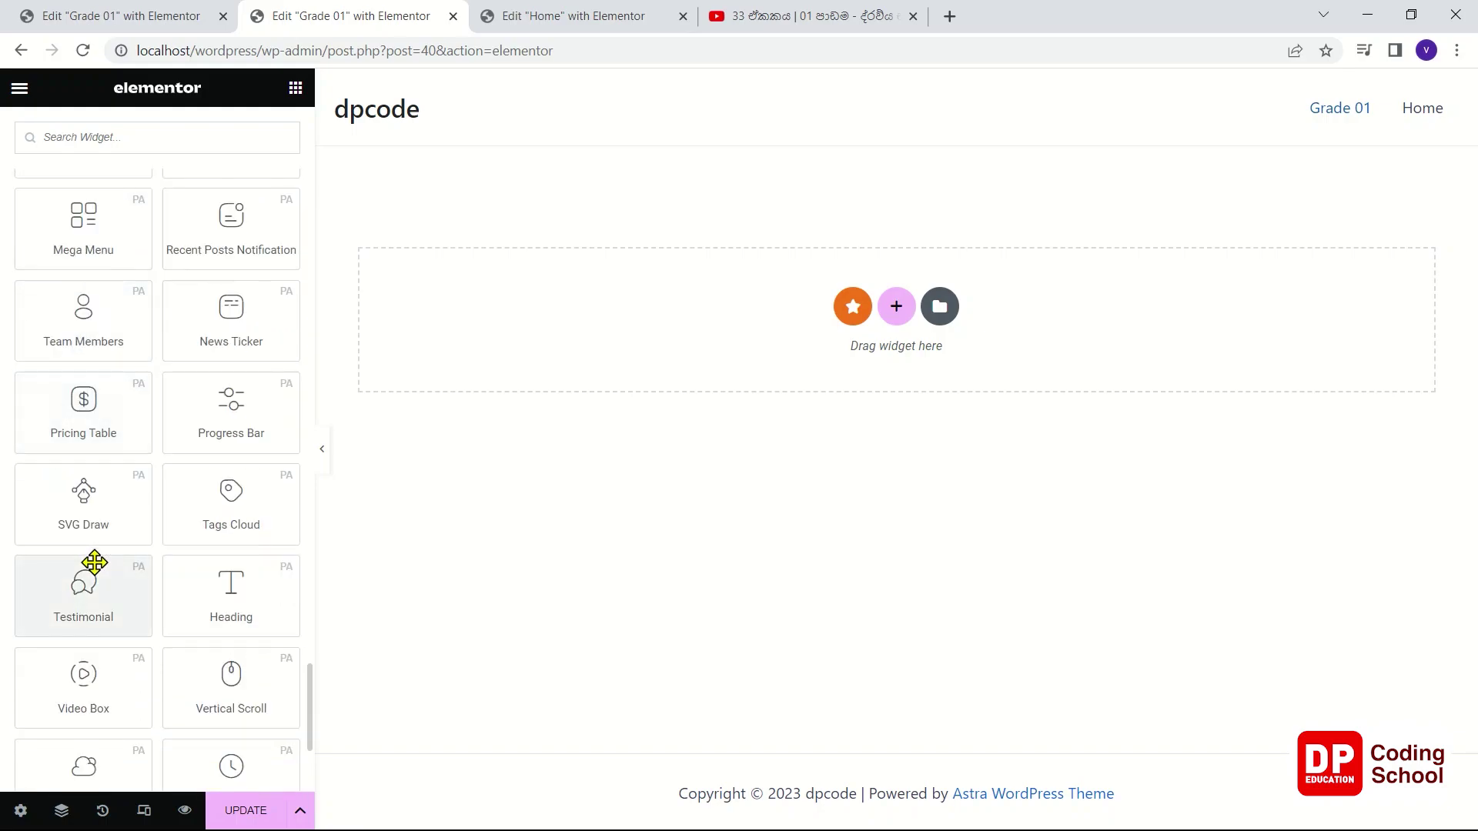
pyautogui.scroll(-3, 94, 563)
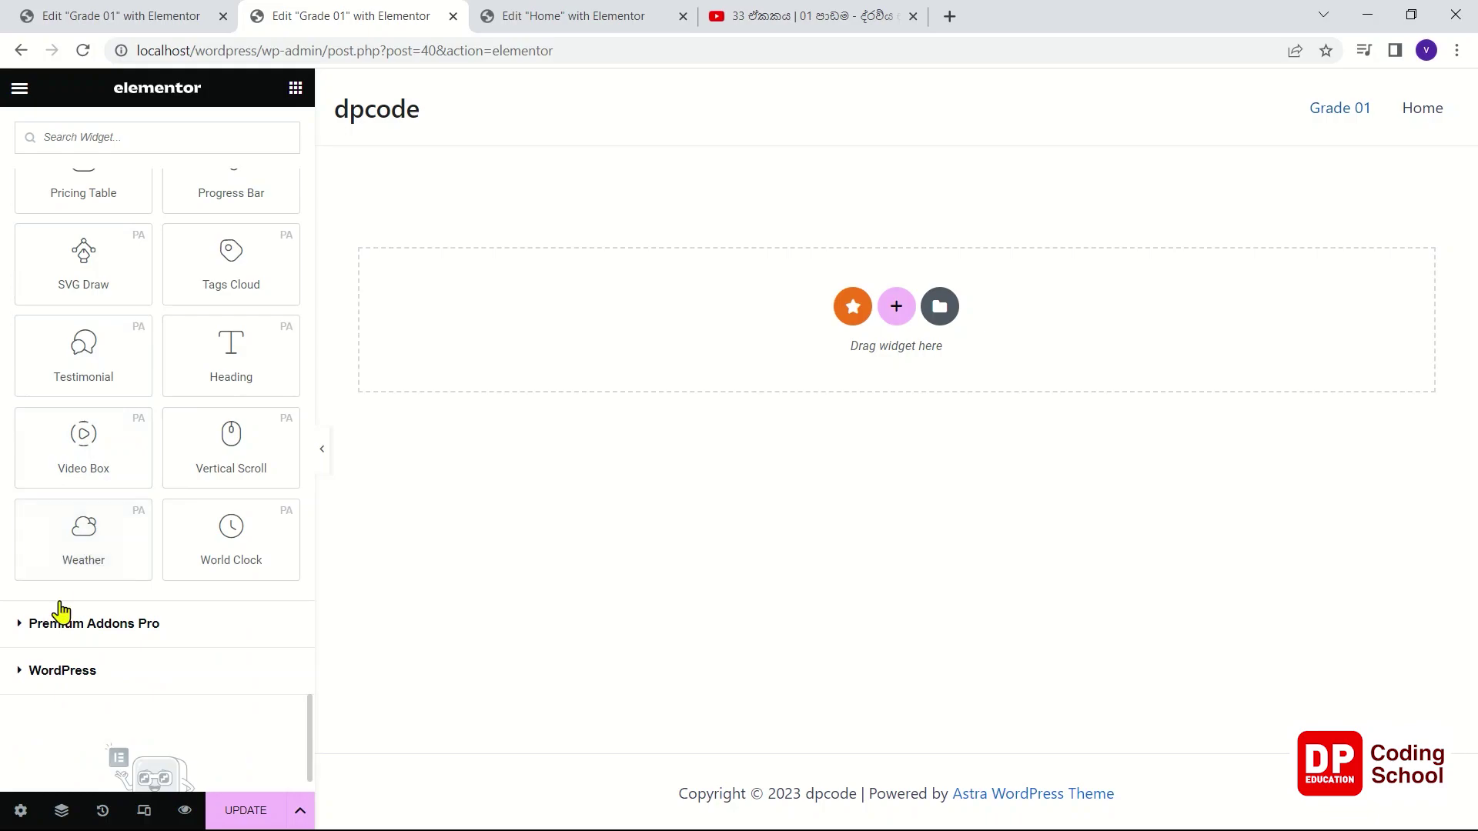
pyautogui.scroll(5, 59, 602)
pyautogui.scroll(3, 59, 602)
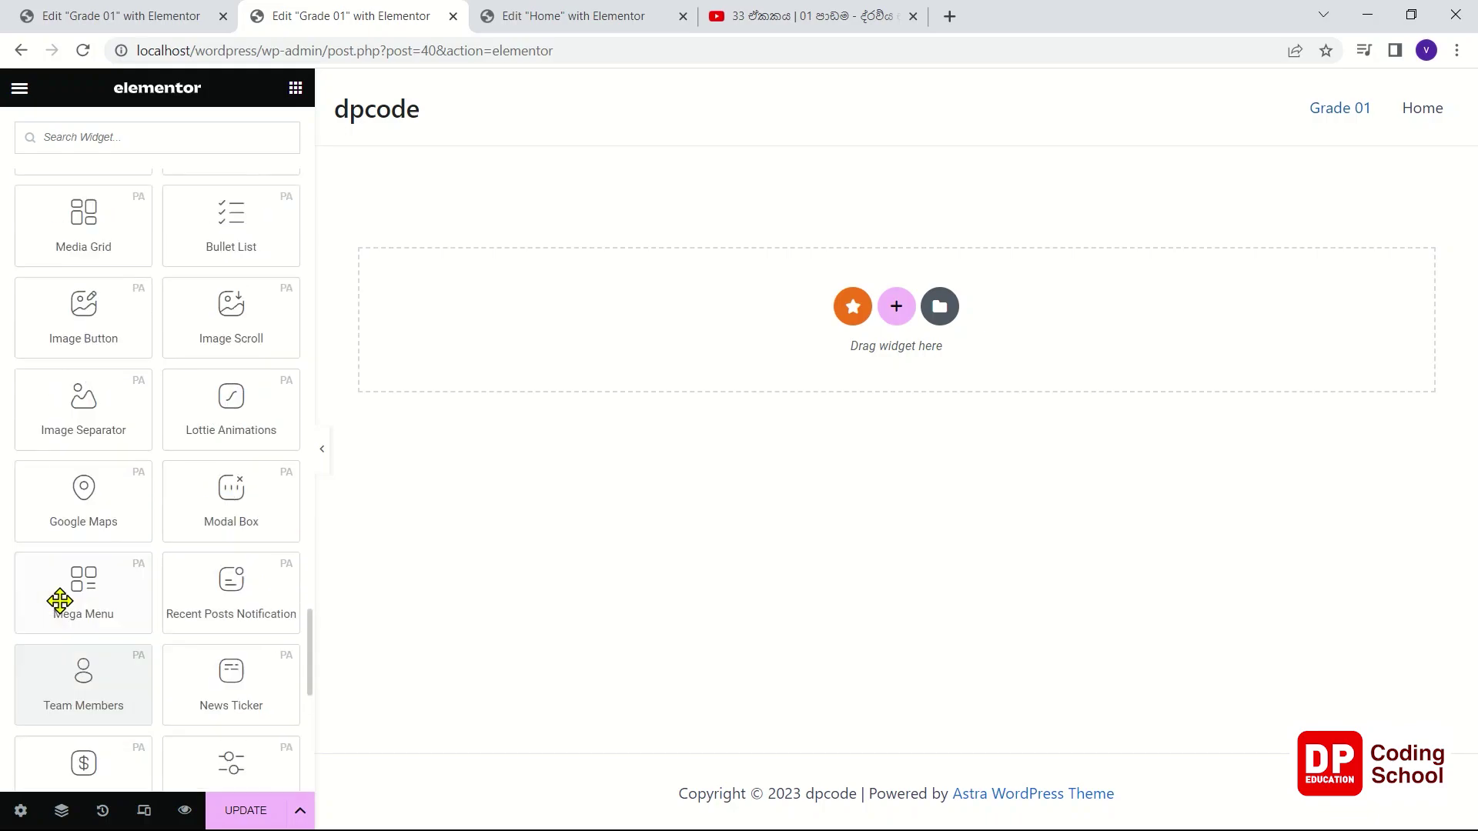
pyautogui.scroll(2, 60, 602)
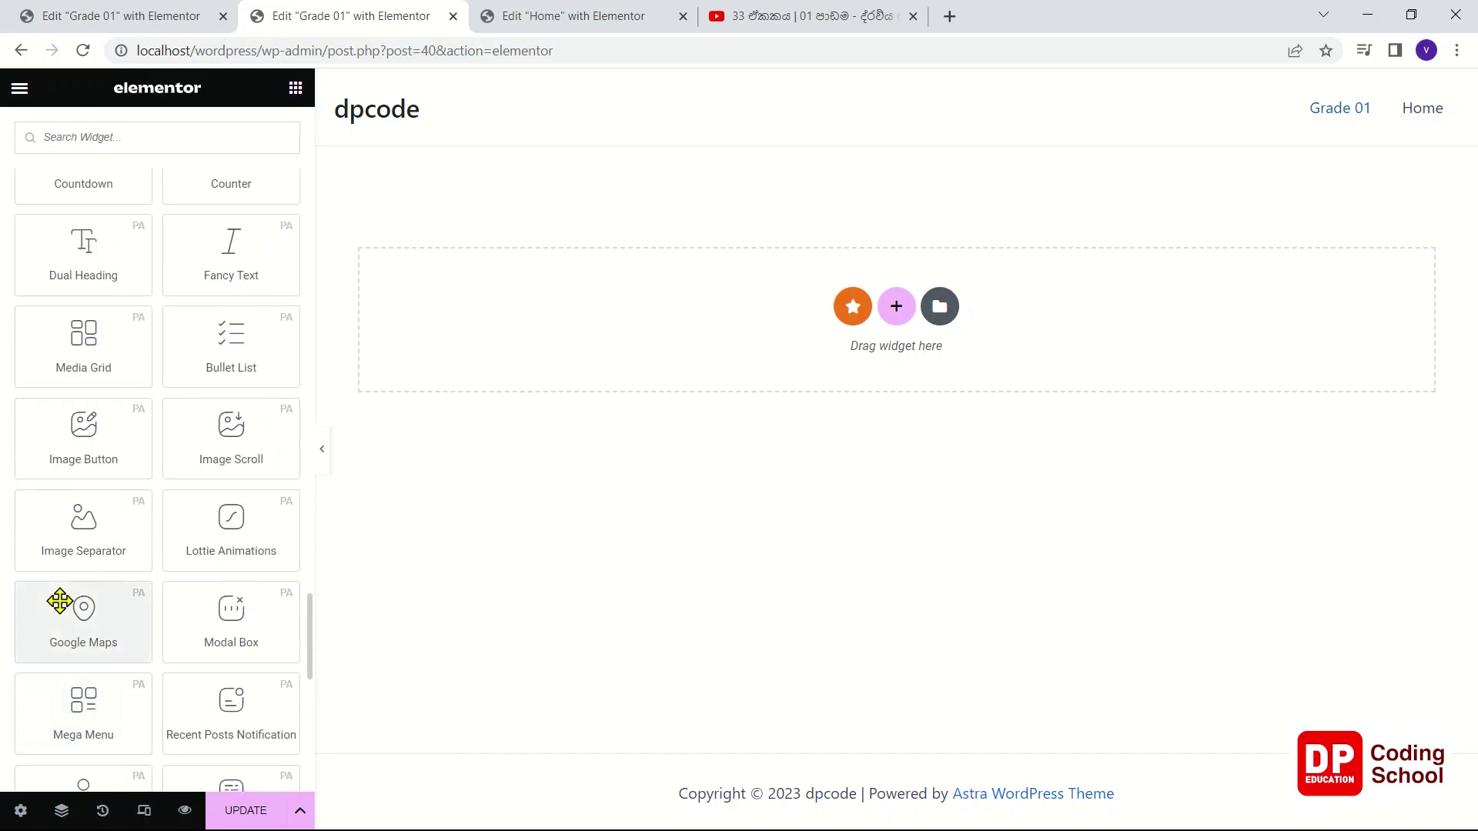
pyautogui.scroll(4, 59, 602)
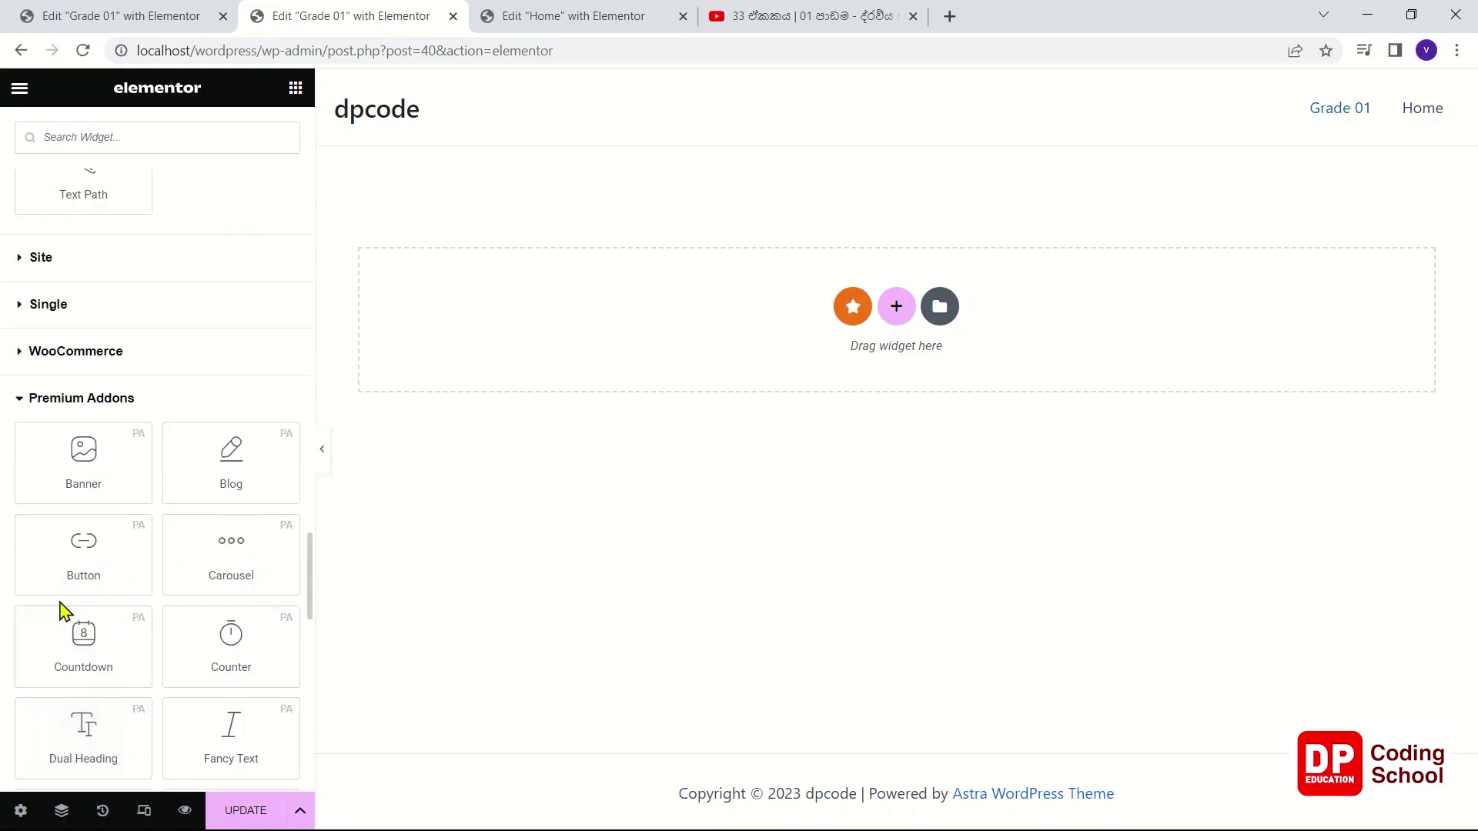
pyautogui.scroll(-2, 60, 602)
pyautogui.scroll(-6, 60, 602)
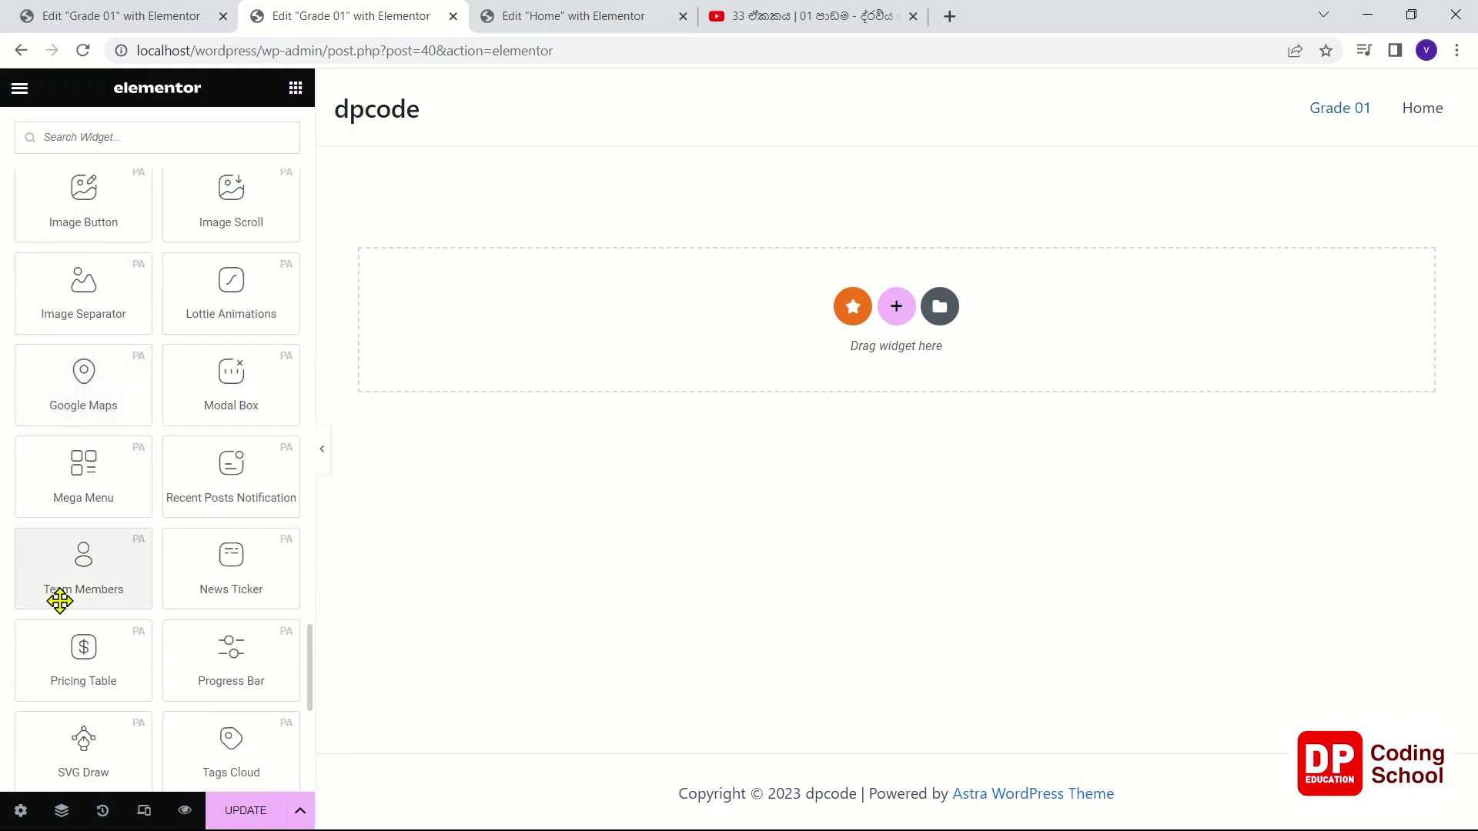
# - Search the widgets for "tab", add the Tabs widget to the empty Grade 01 page and update the page
pyautogui.scroll(20, 148, 231)
pyautogui.click(145, 139)
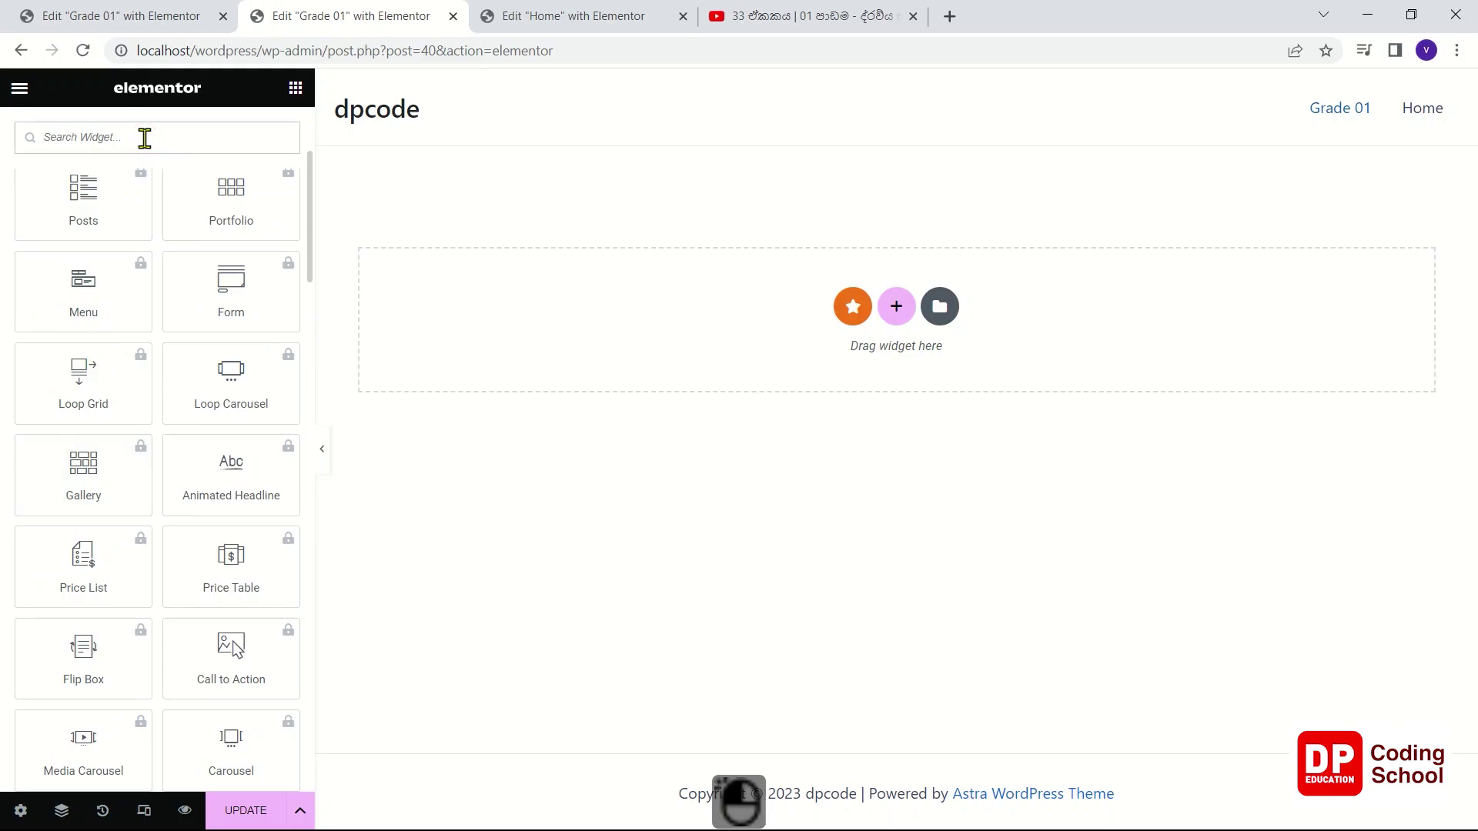
pyautogui.write('tab')
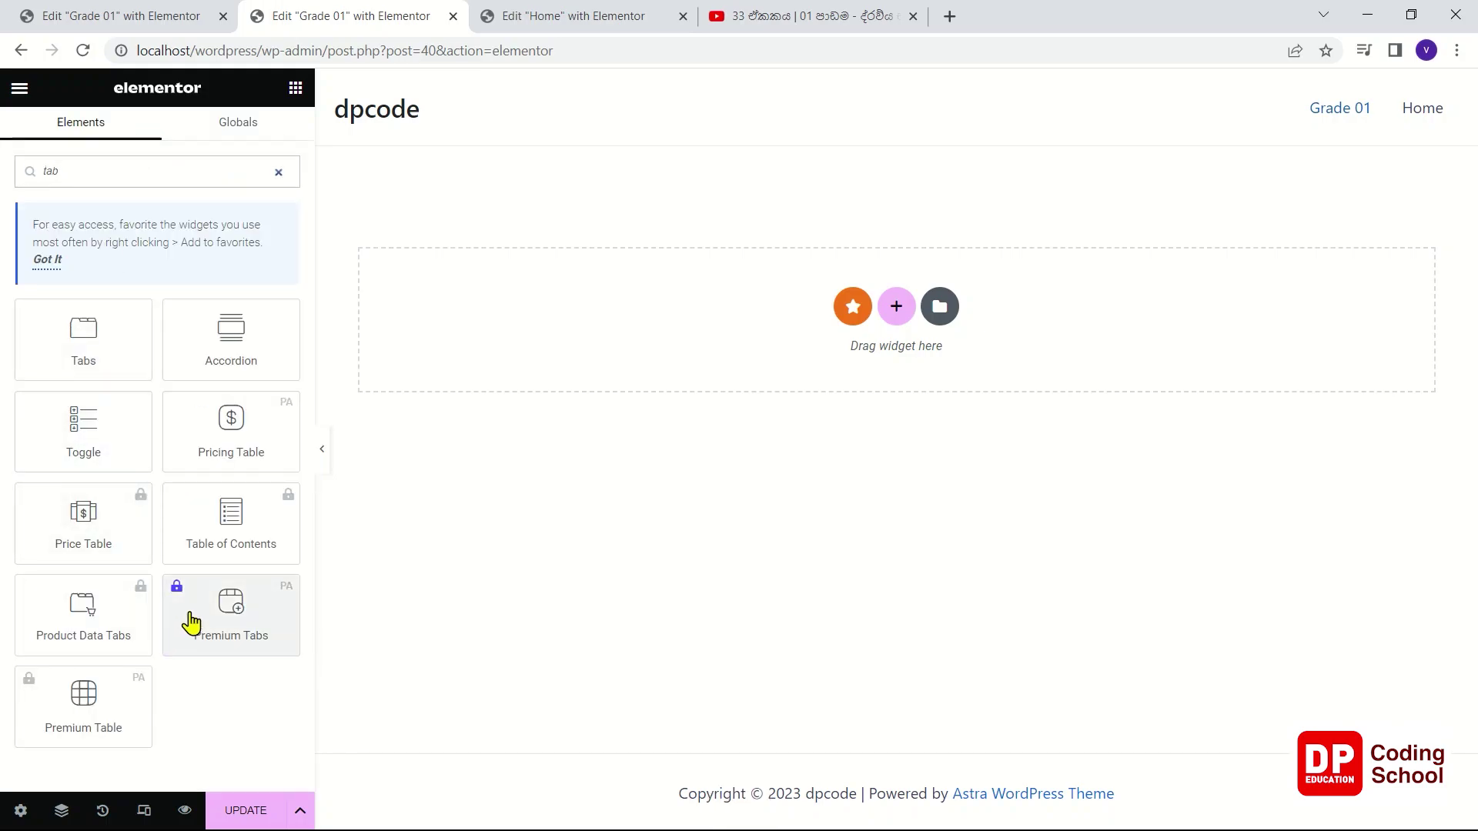
pyautogui.moveTo(71, 324); pyautogui.dragTo(499, 351)
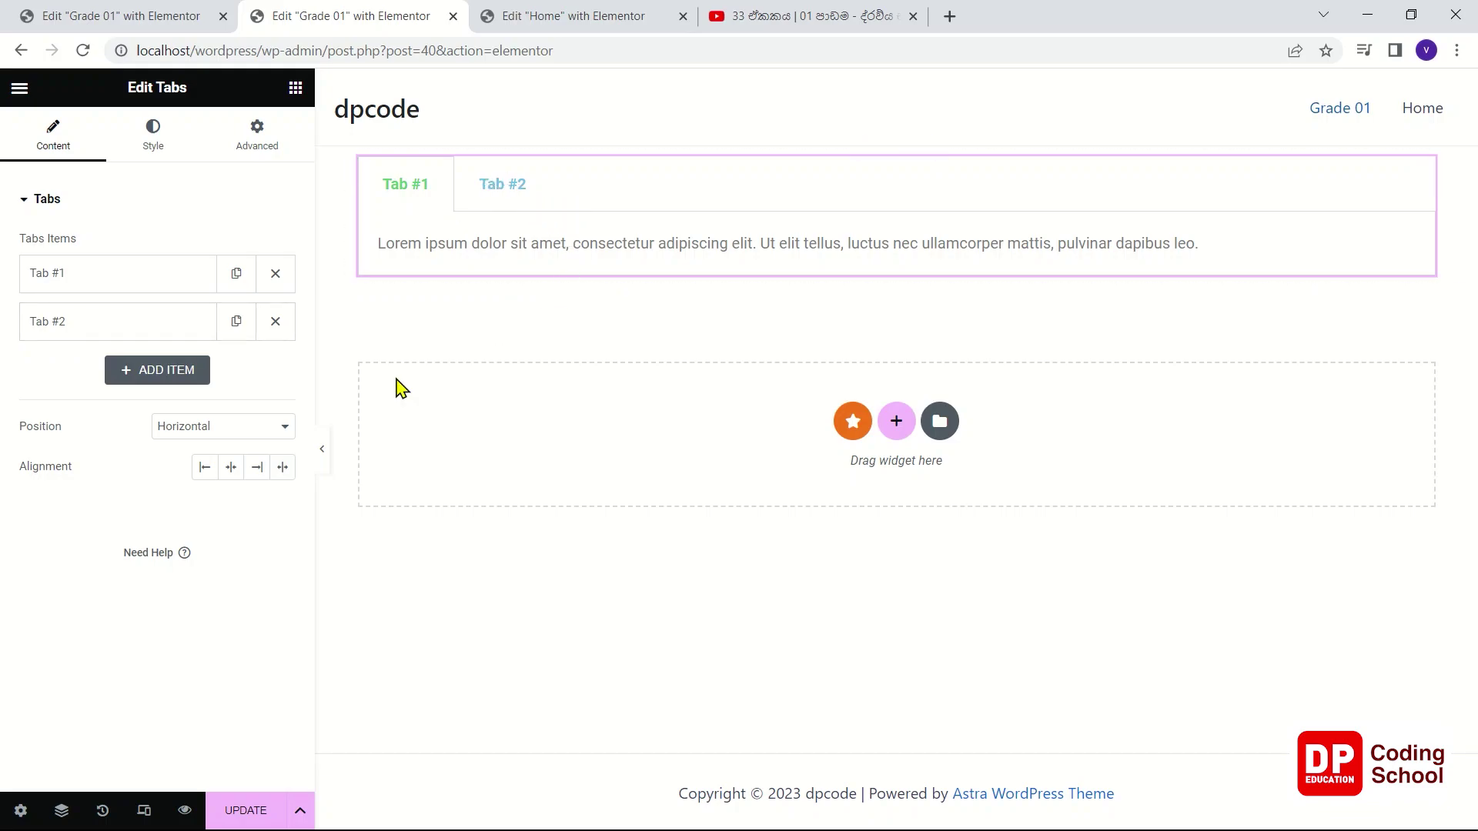
pyautogui.click(246, 812)
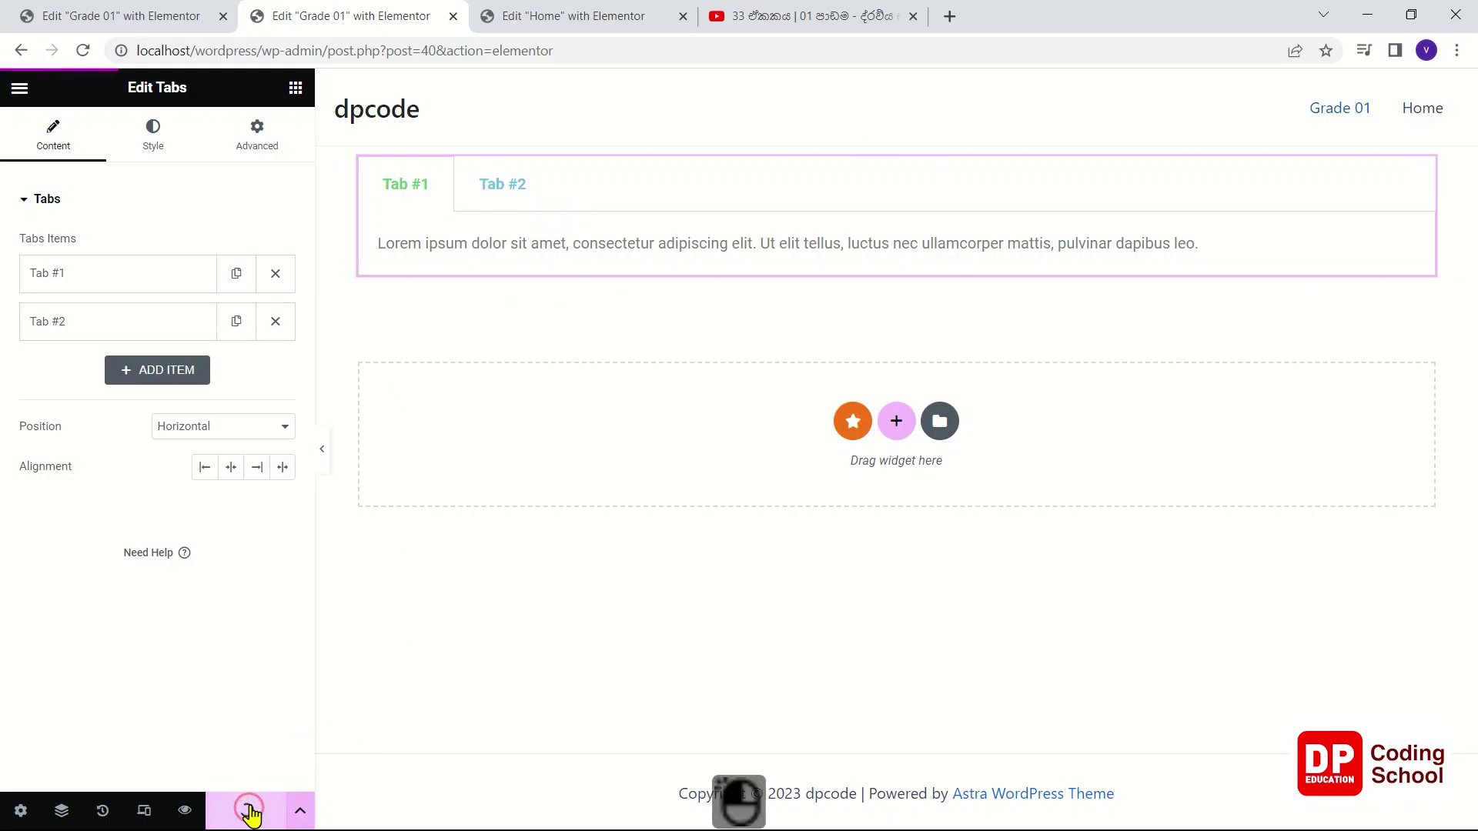
# - Close the Home page's Elementor tab and return to the Grade 01 editor containing the Tabs widget
pyautogui.click(589, 14)
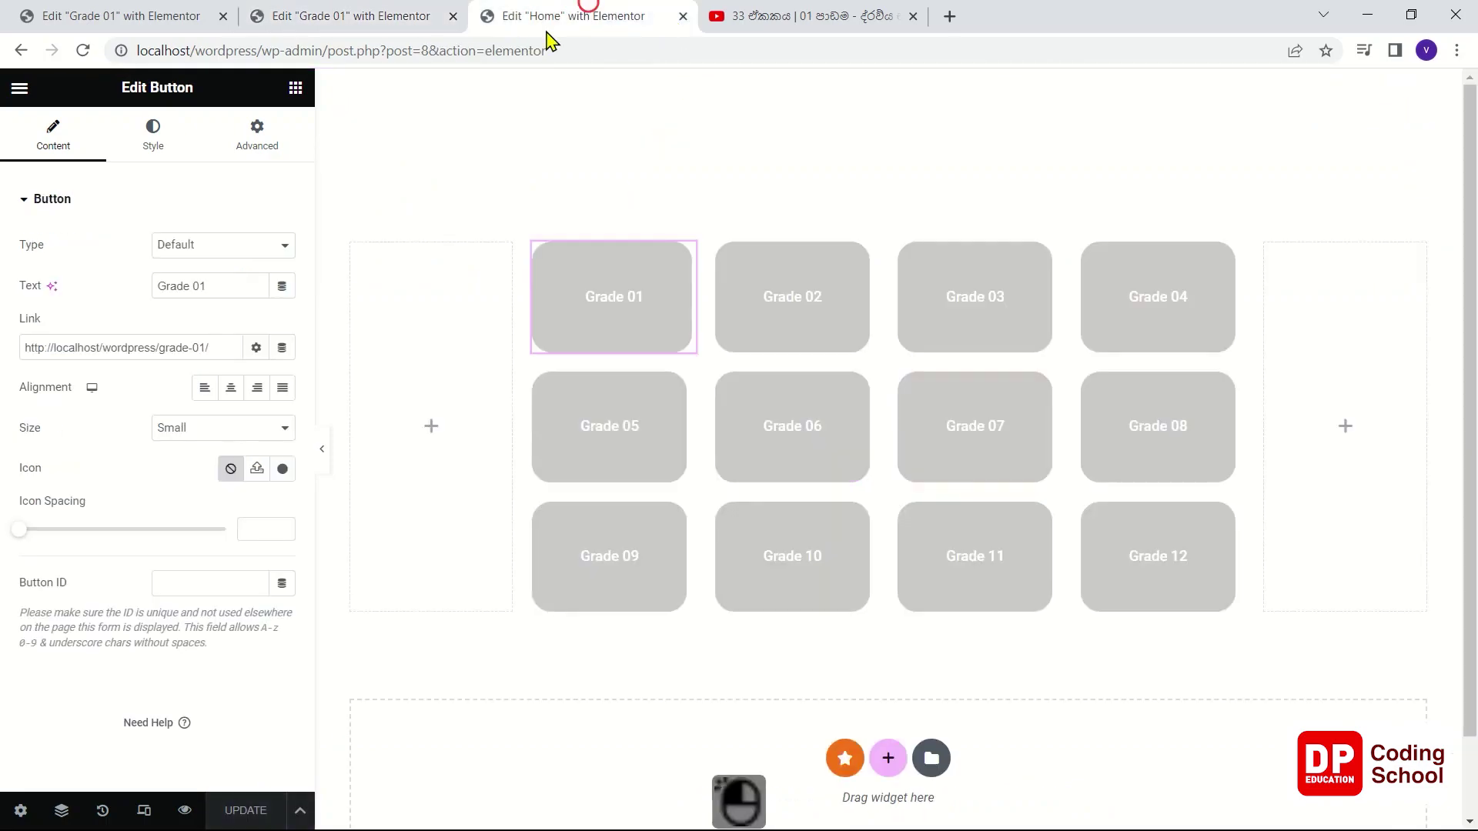
pyautogui.click(683, 16)
pyautogui.click(126, 17)
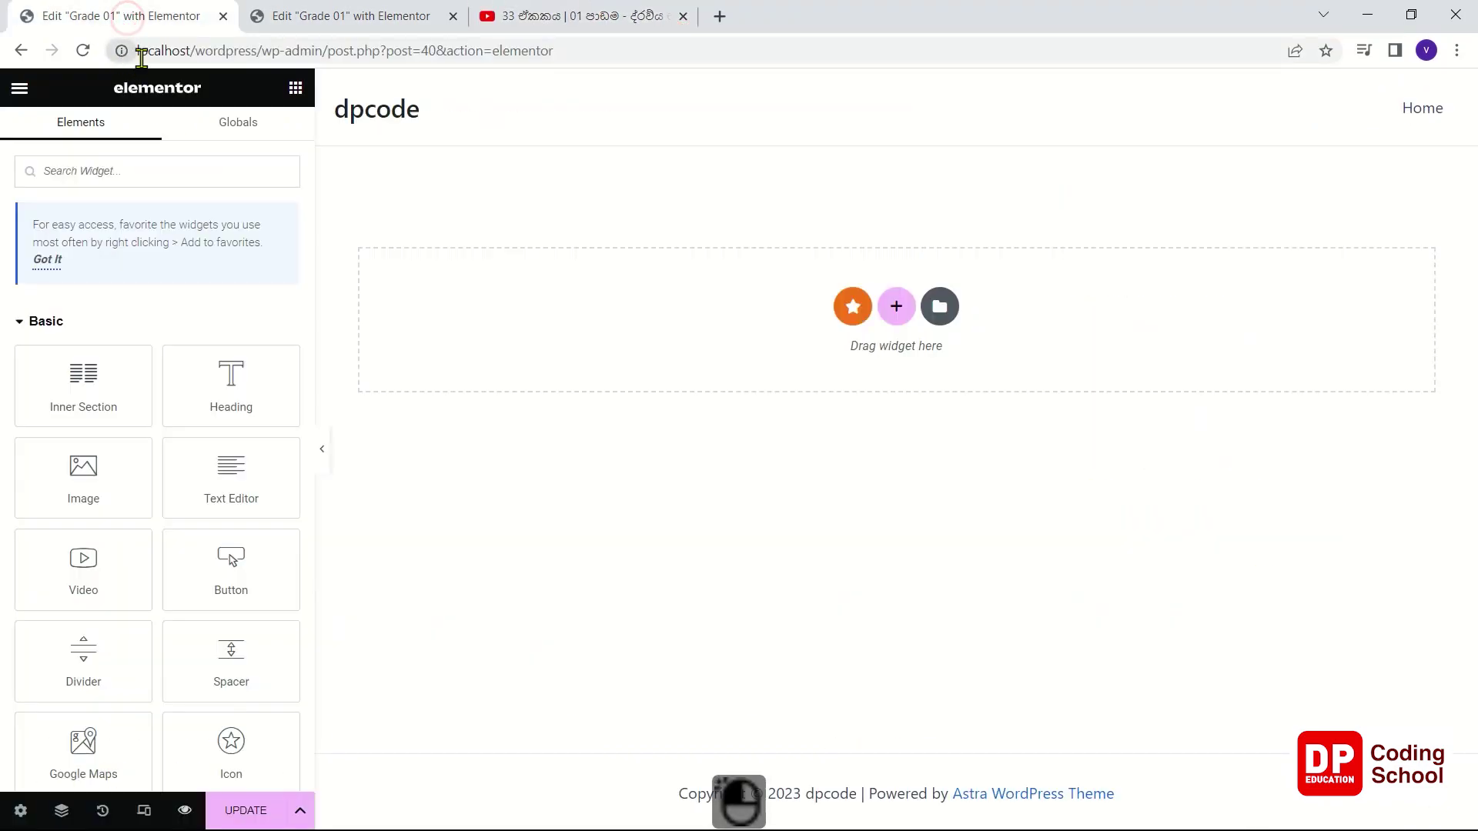
pyautogui.click(409, 19)
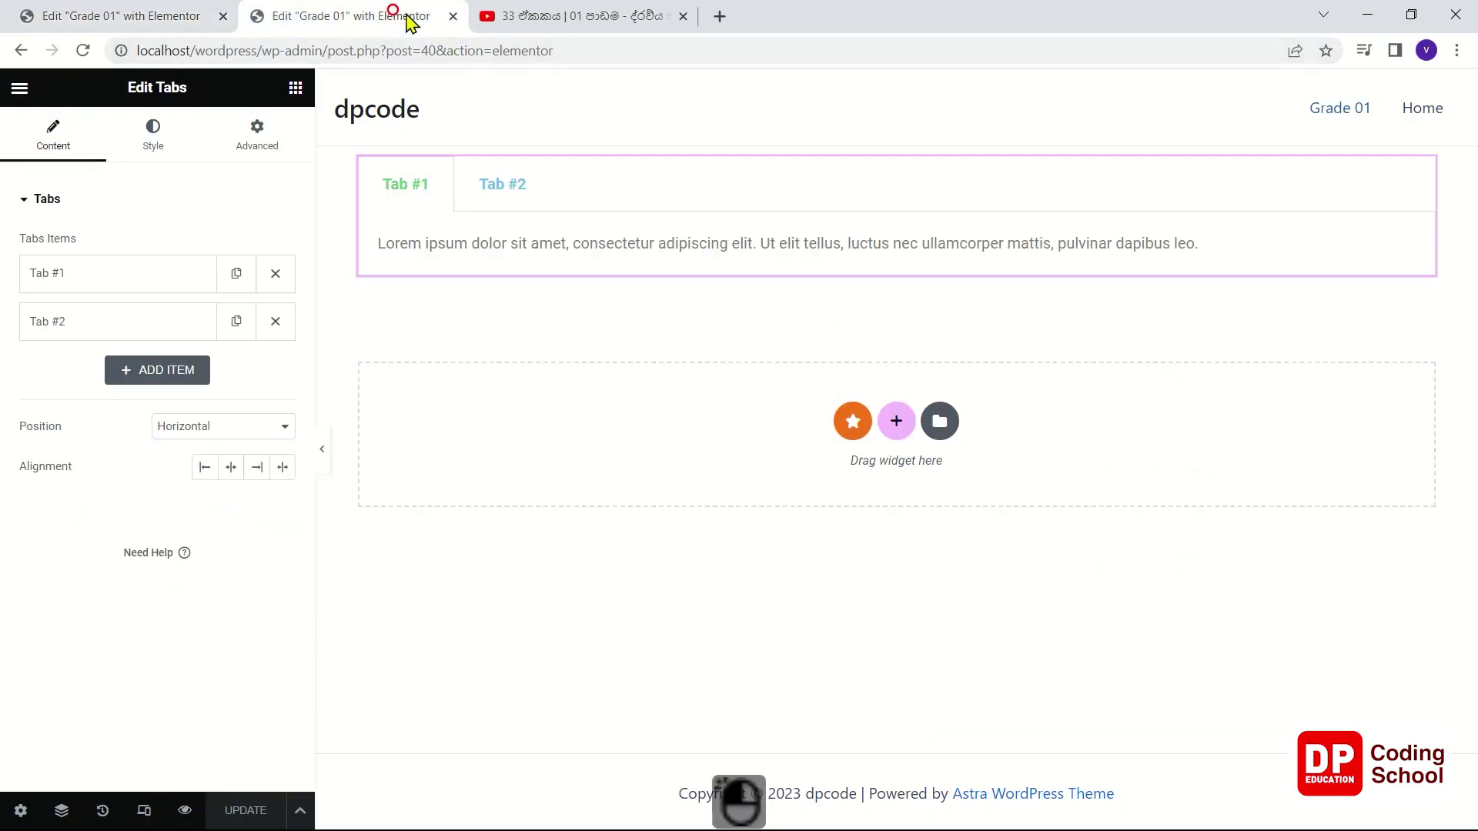
# - Load localhost/wordpress in a new browser tab, follow the Grade 01 button and test switching between Tab #1 and Tab #2
pyautogui.click(732, 17)
pyautogui.write('lo')
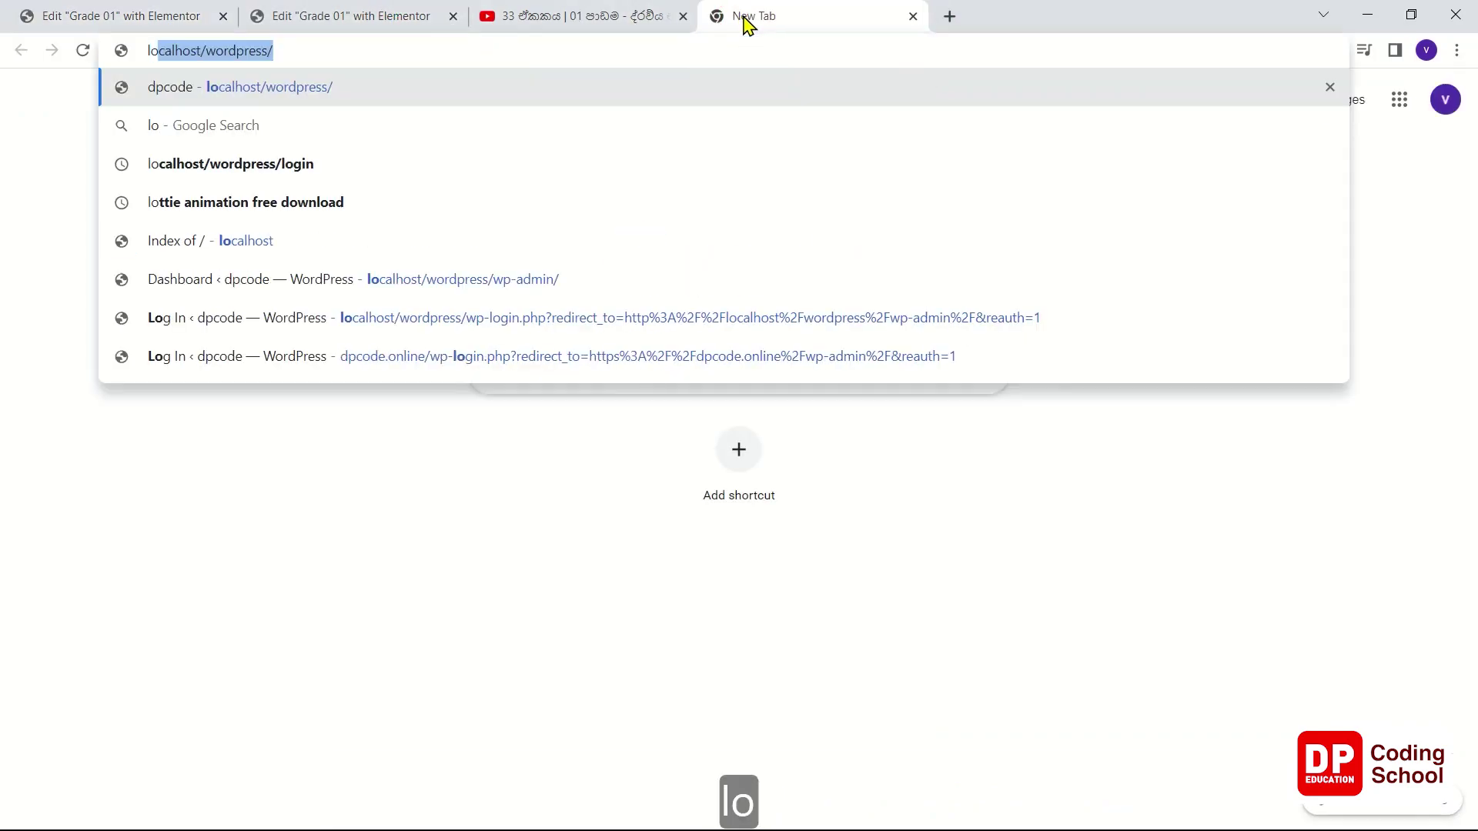
pyautogui.press('Return')
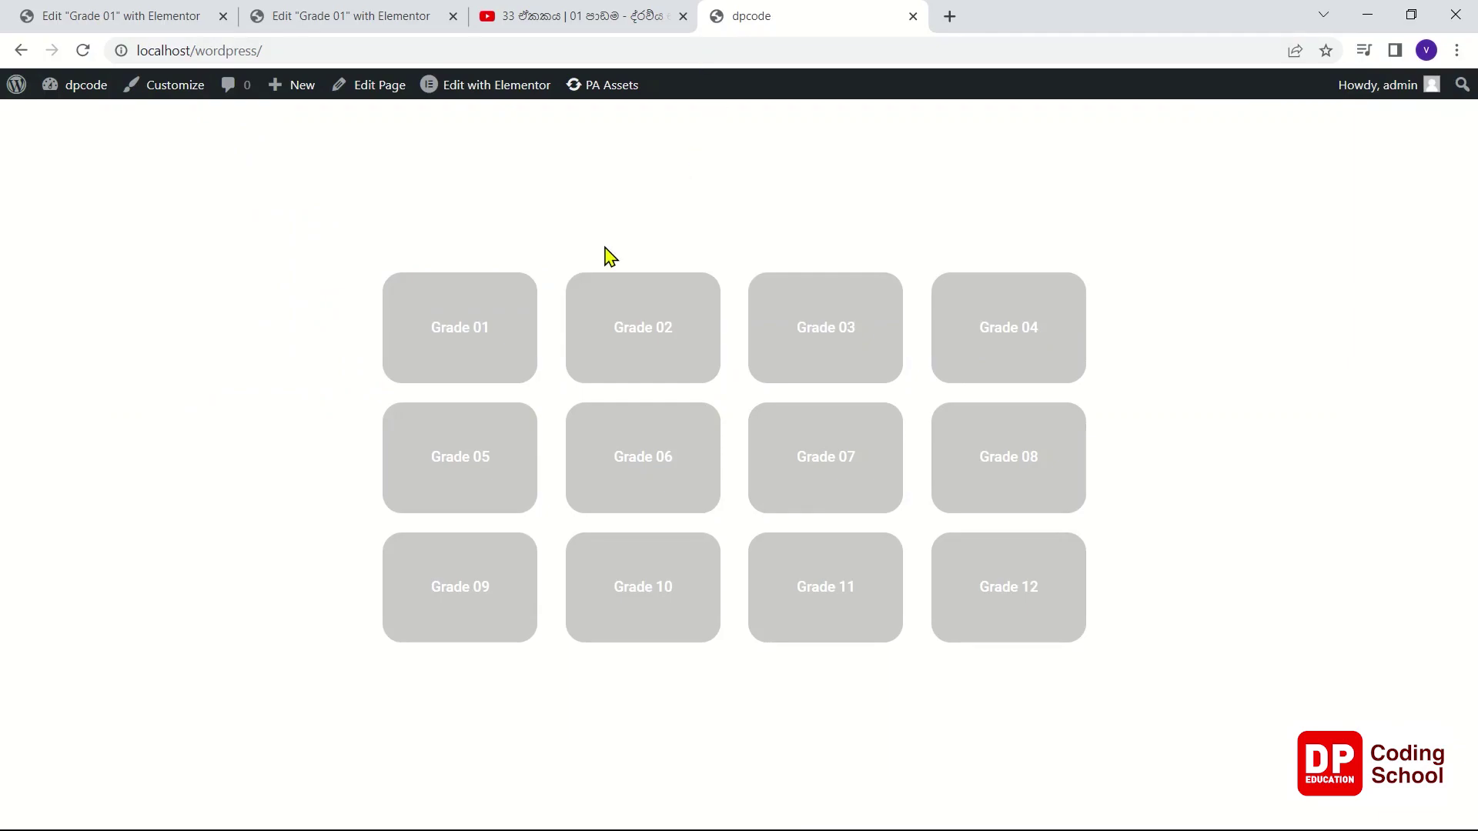
pyautogui.click(491, 327)
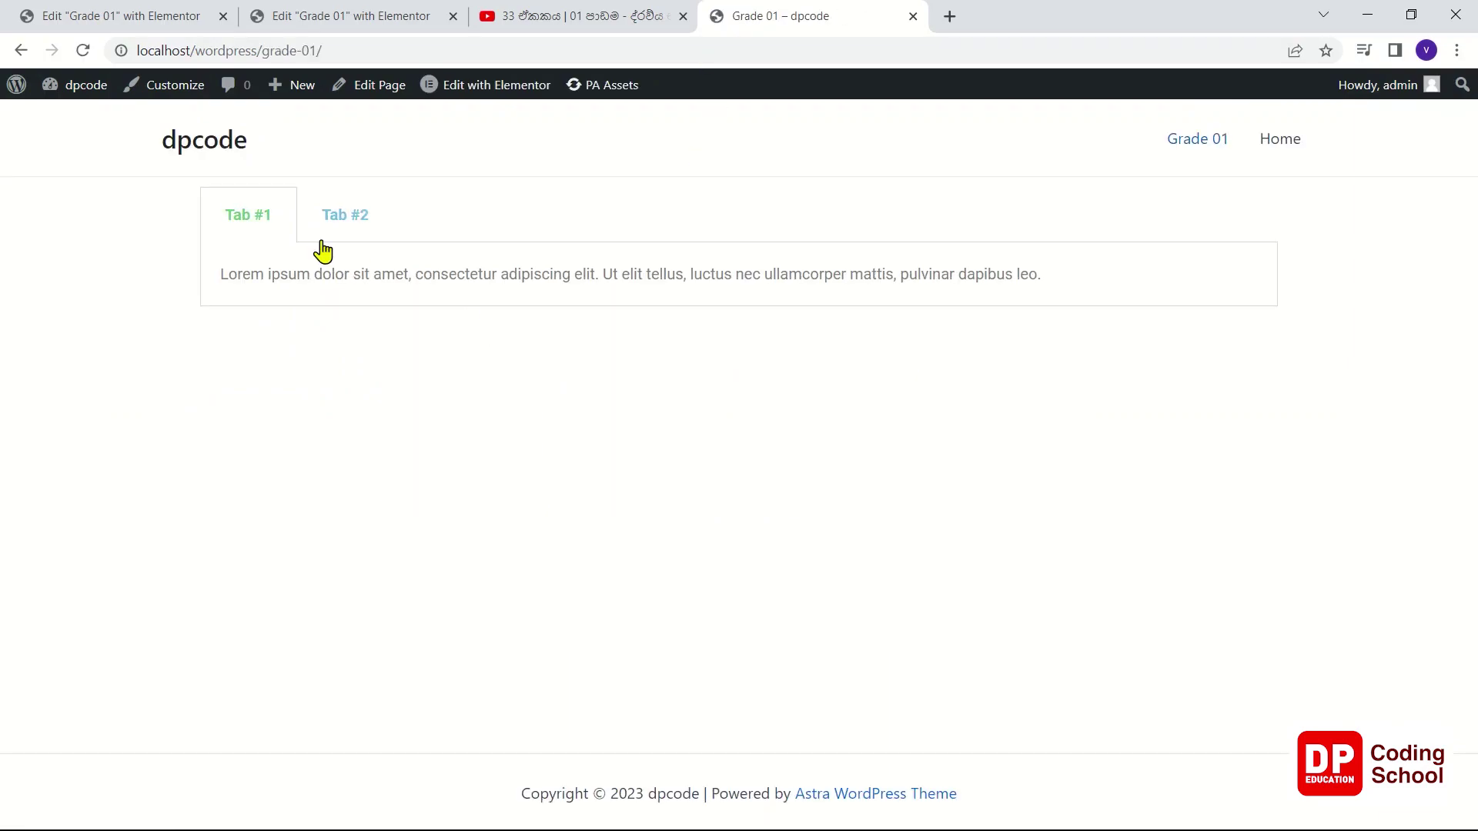
pyautogui.click(326, 229)
pyautogui.click(273, 225)
pyautogui.click(354, 220)
pyautogui.click(265, 217)
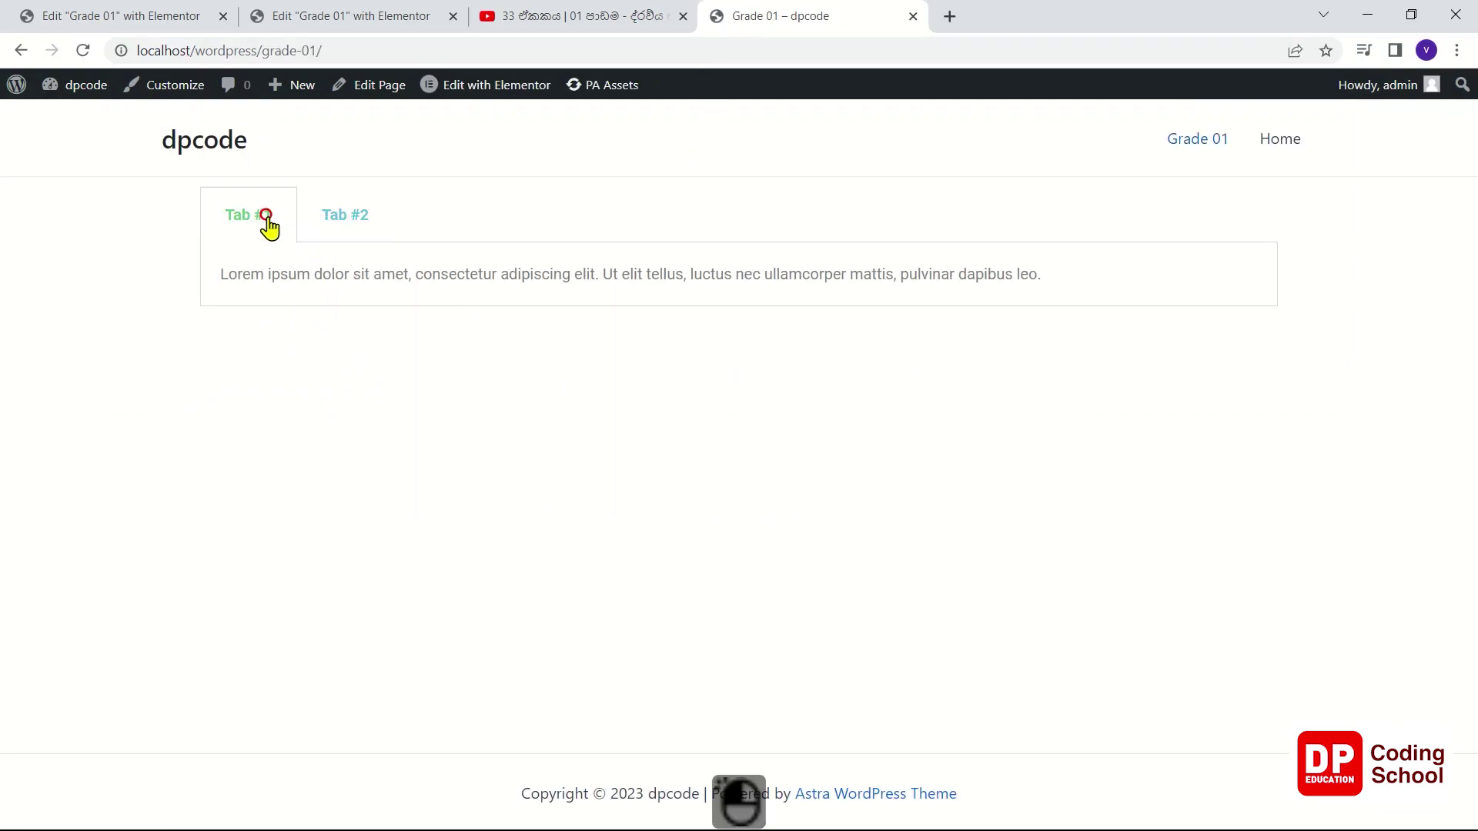
pyautogui.click(341, 194)
# - Return to the Grade 01 Elementor editor and open the Tabs widget's first item for editing
pyautogui.click(392, 19)
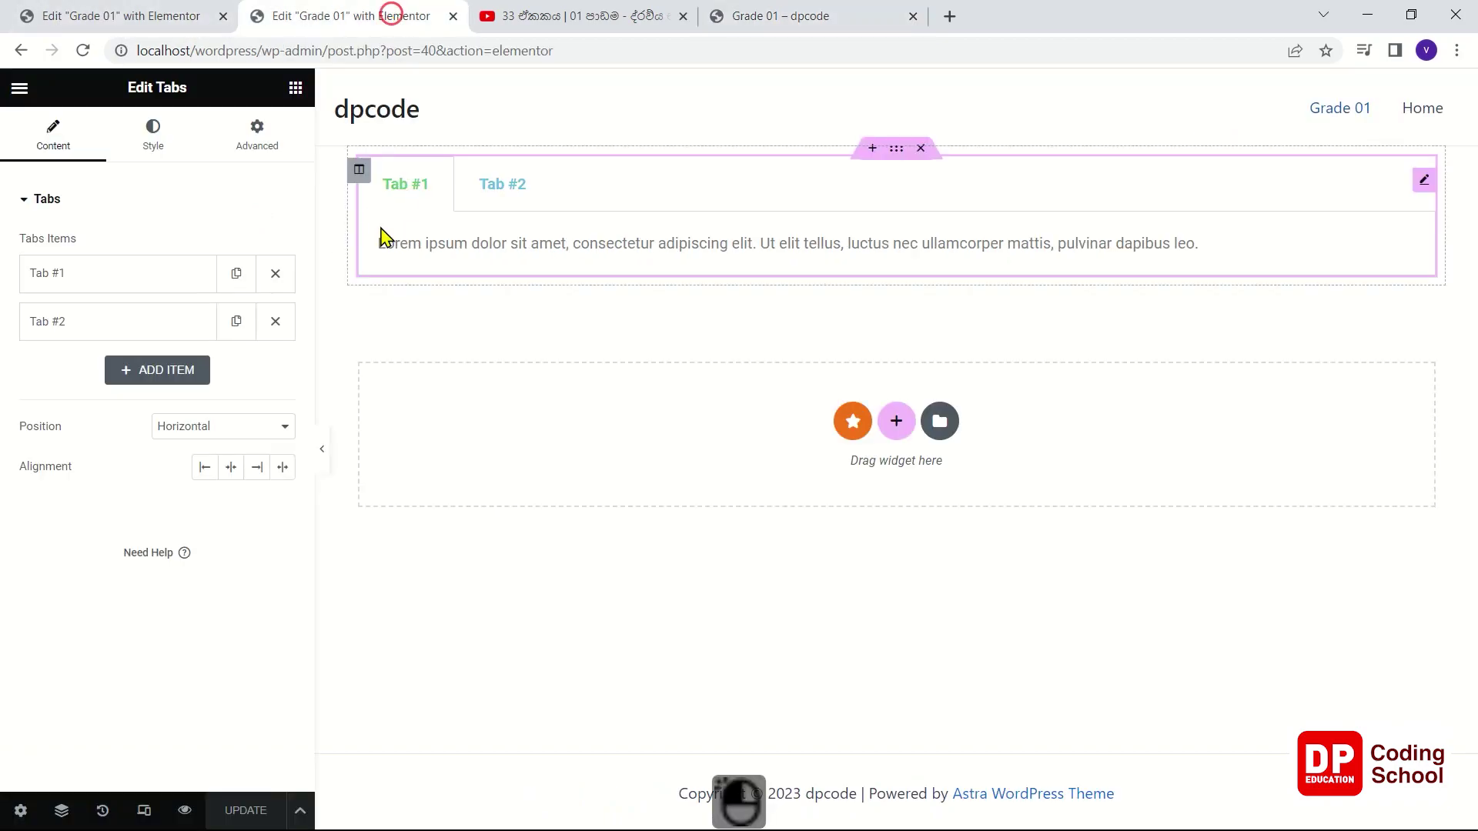
pyautogui.click(690, 344)
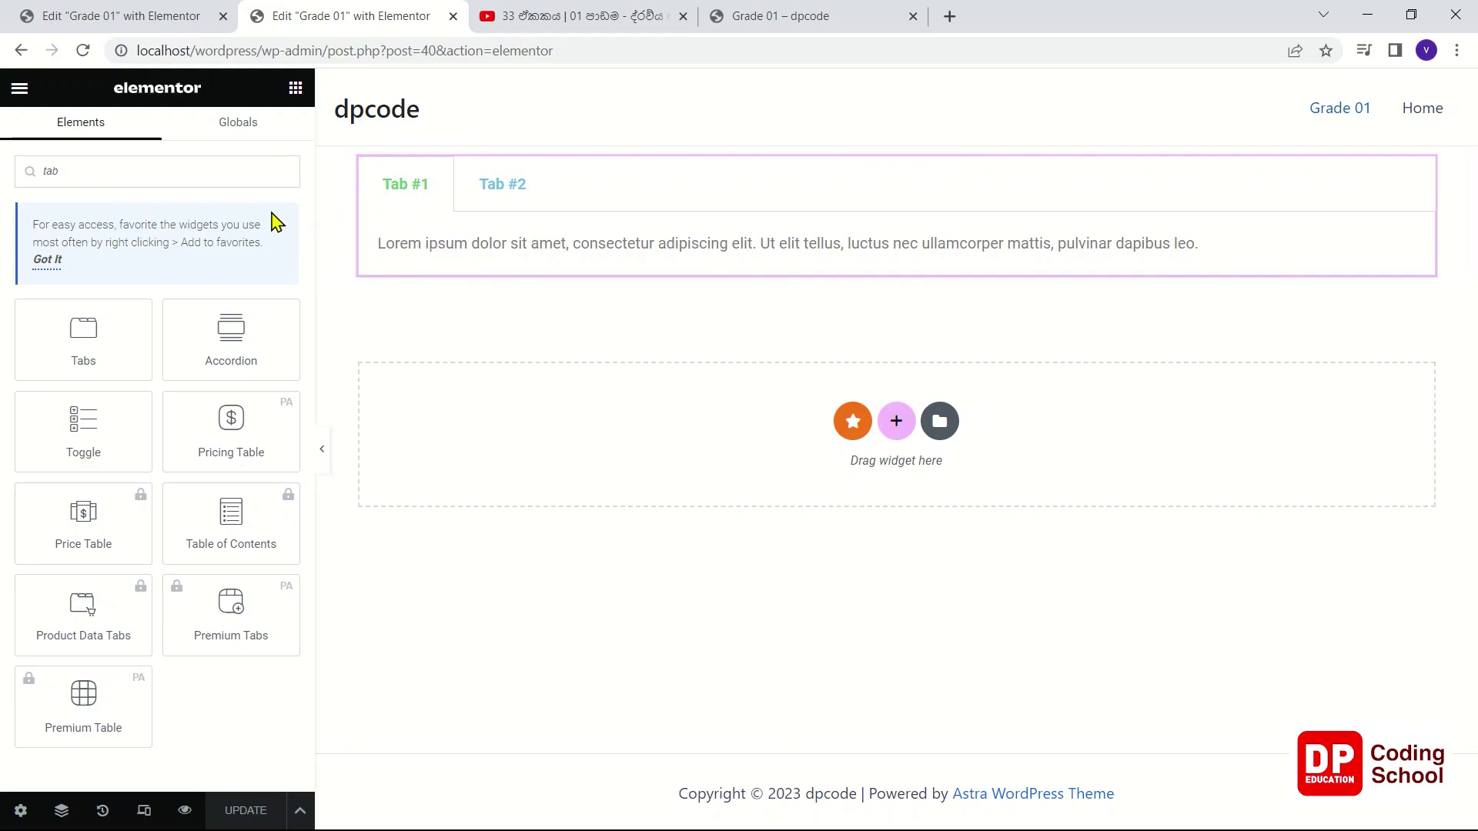
pyautogui.click(893, 149)
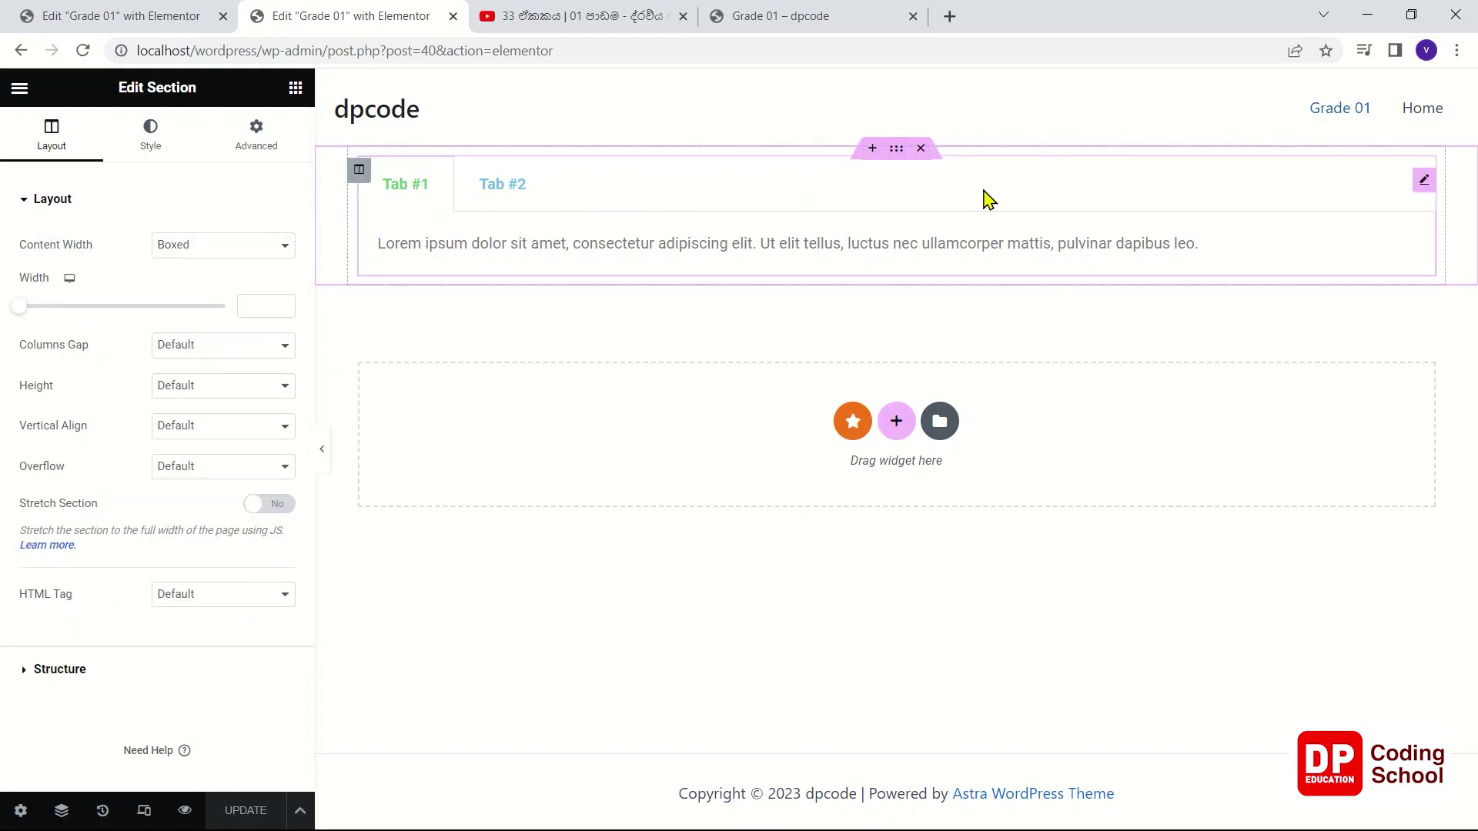
pyautogui.click(1424, 182)
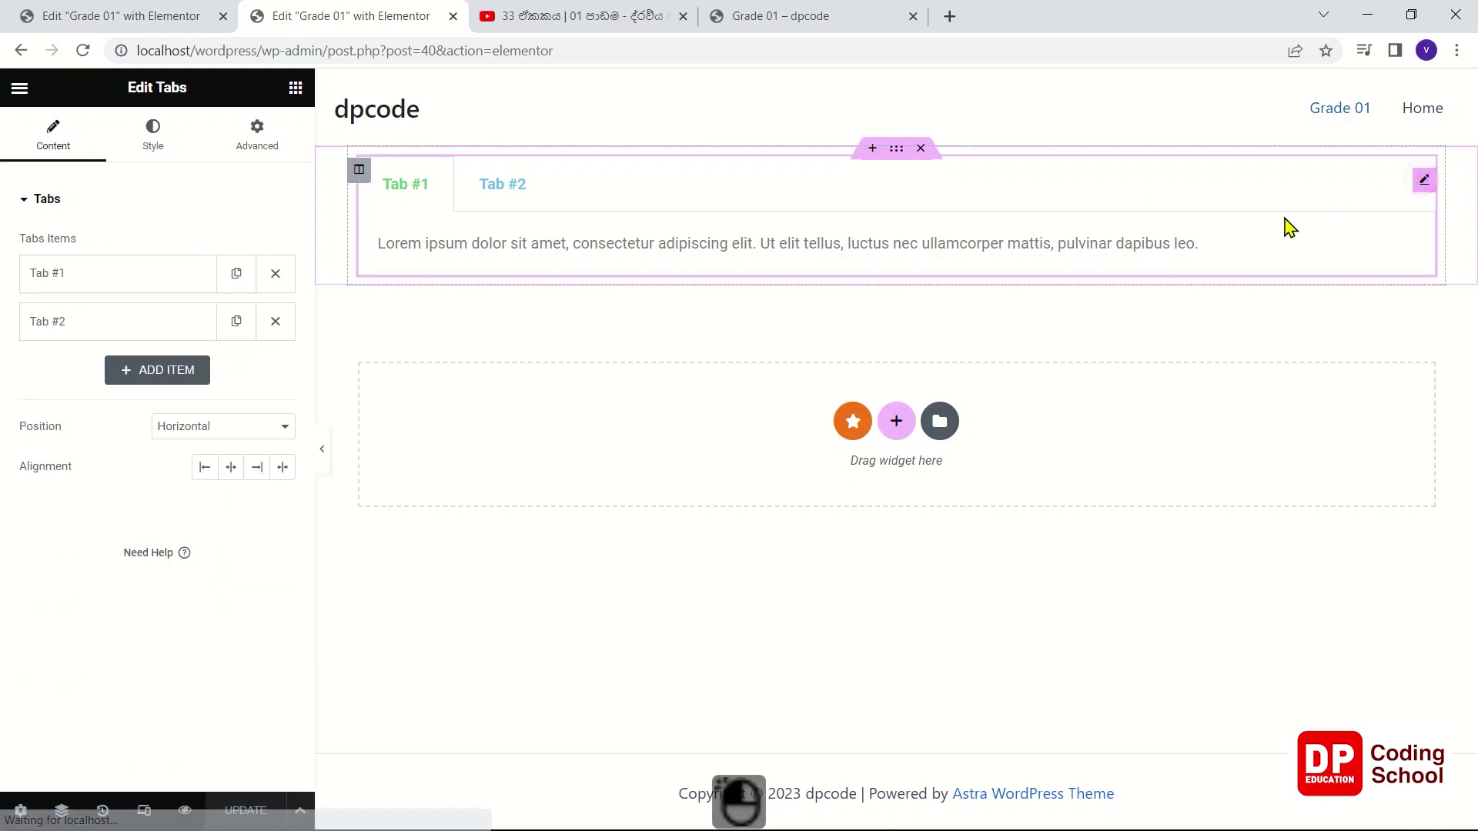
pyautogui.click(100, 274)
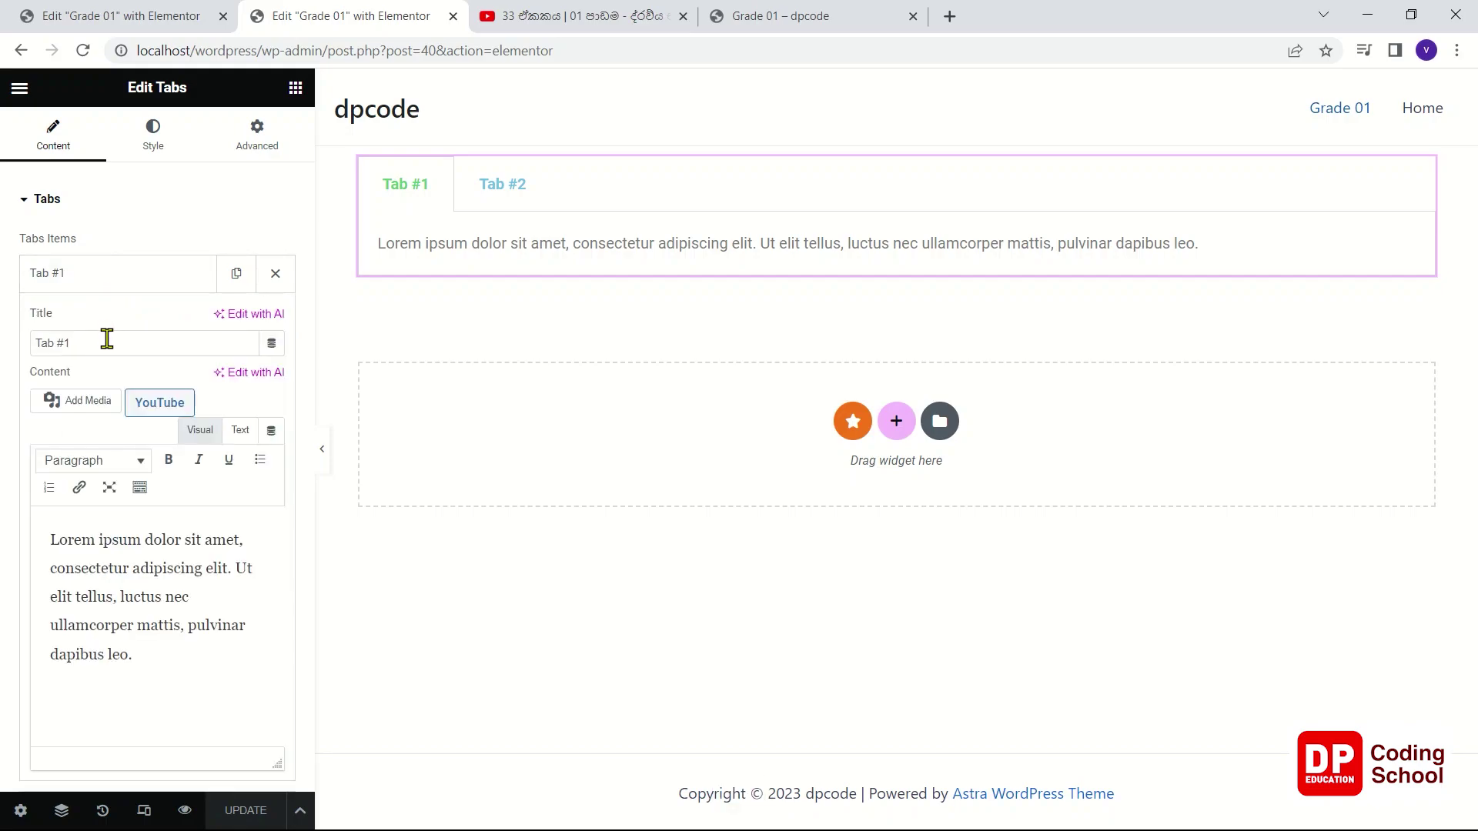
# - Replace the first tab's title with the word "ගණිතය" copied from the YouTube video's title
pyautogui.moveTo(107, 339); pyautogui.dragTo(3, 352)
pyautogui.click(637, 9)
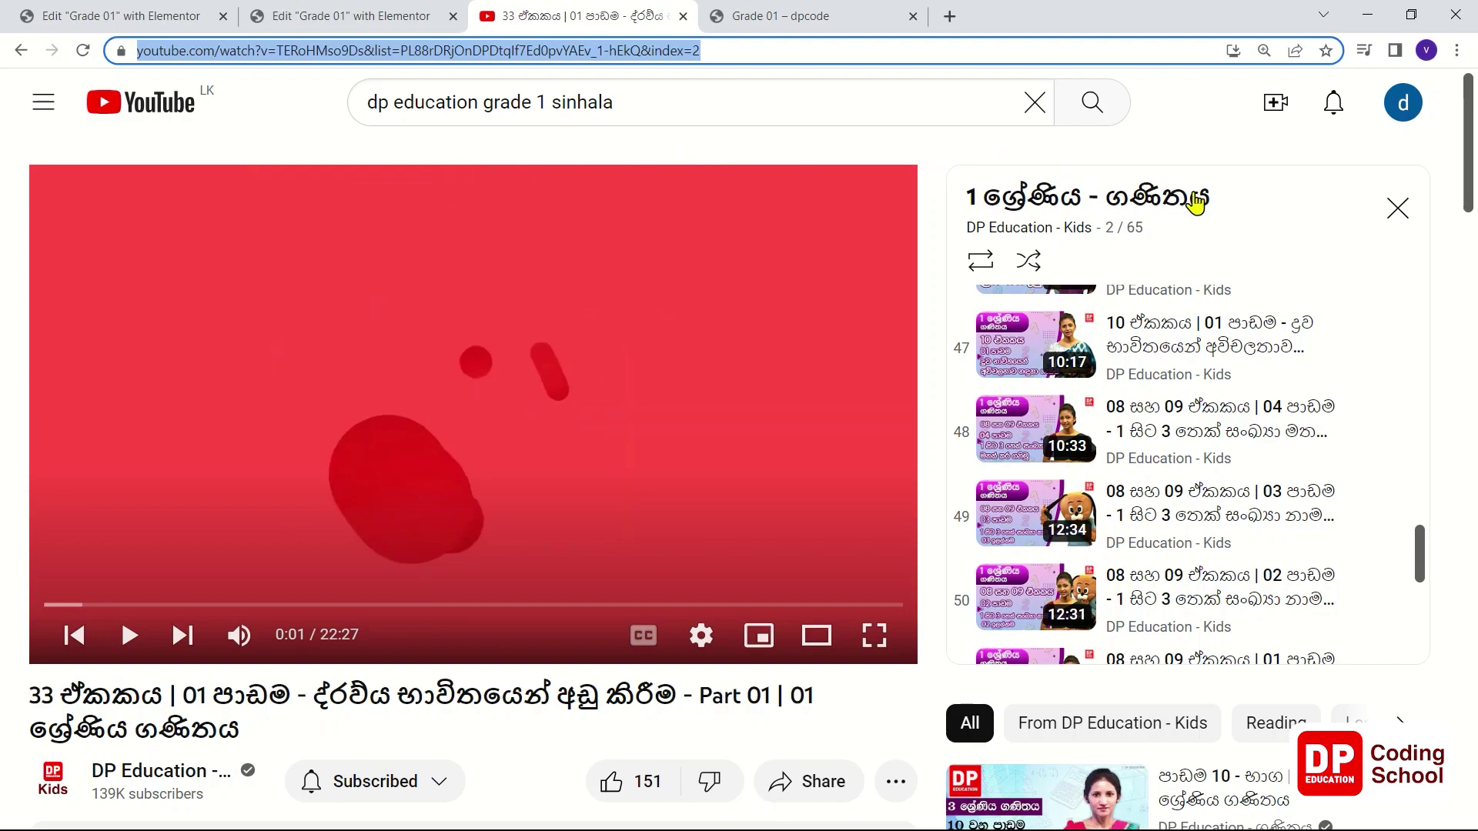
pyautogui.click(1221, 204)
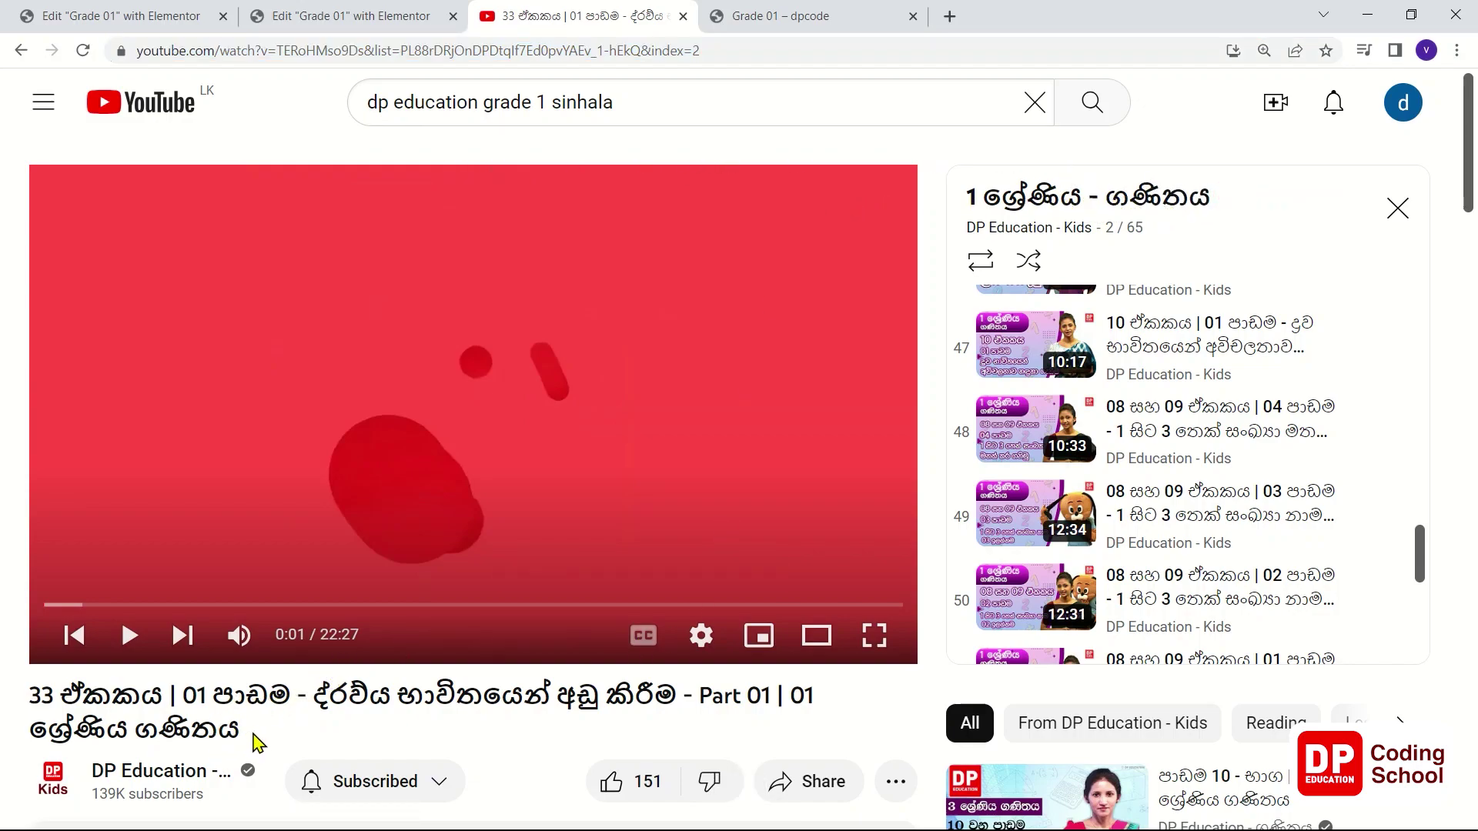
pyautogui.moveTo(256, 741); pyautogui.dragTo(136, 731)
pyautogui.rightClick(139, 732)
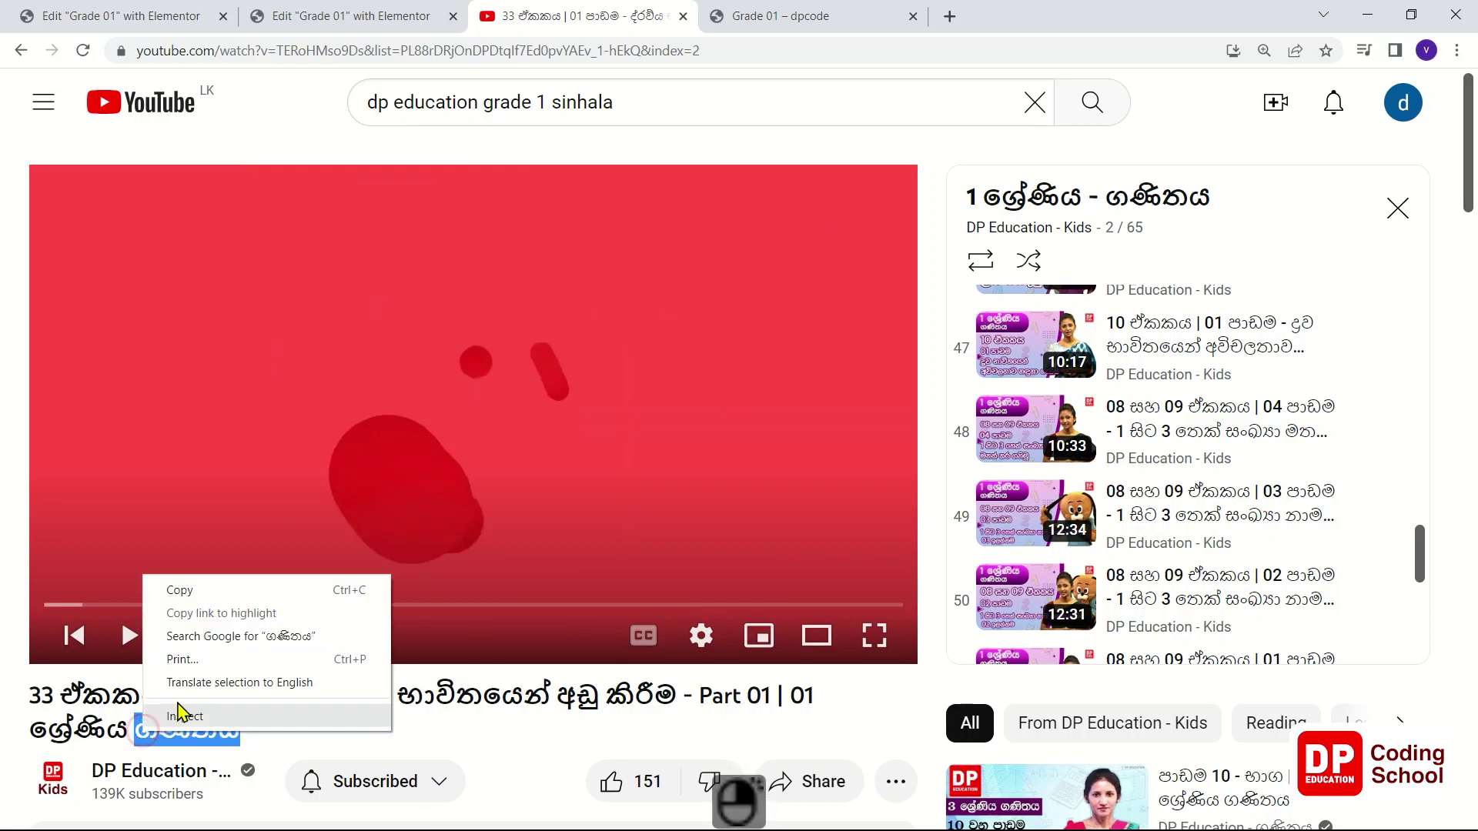
pyautogui.click(185, 591)
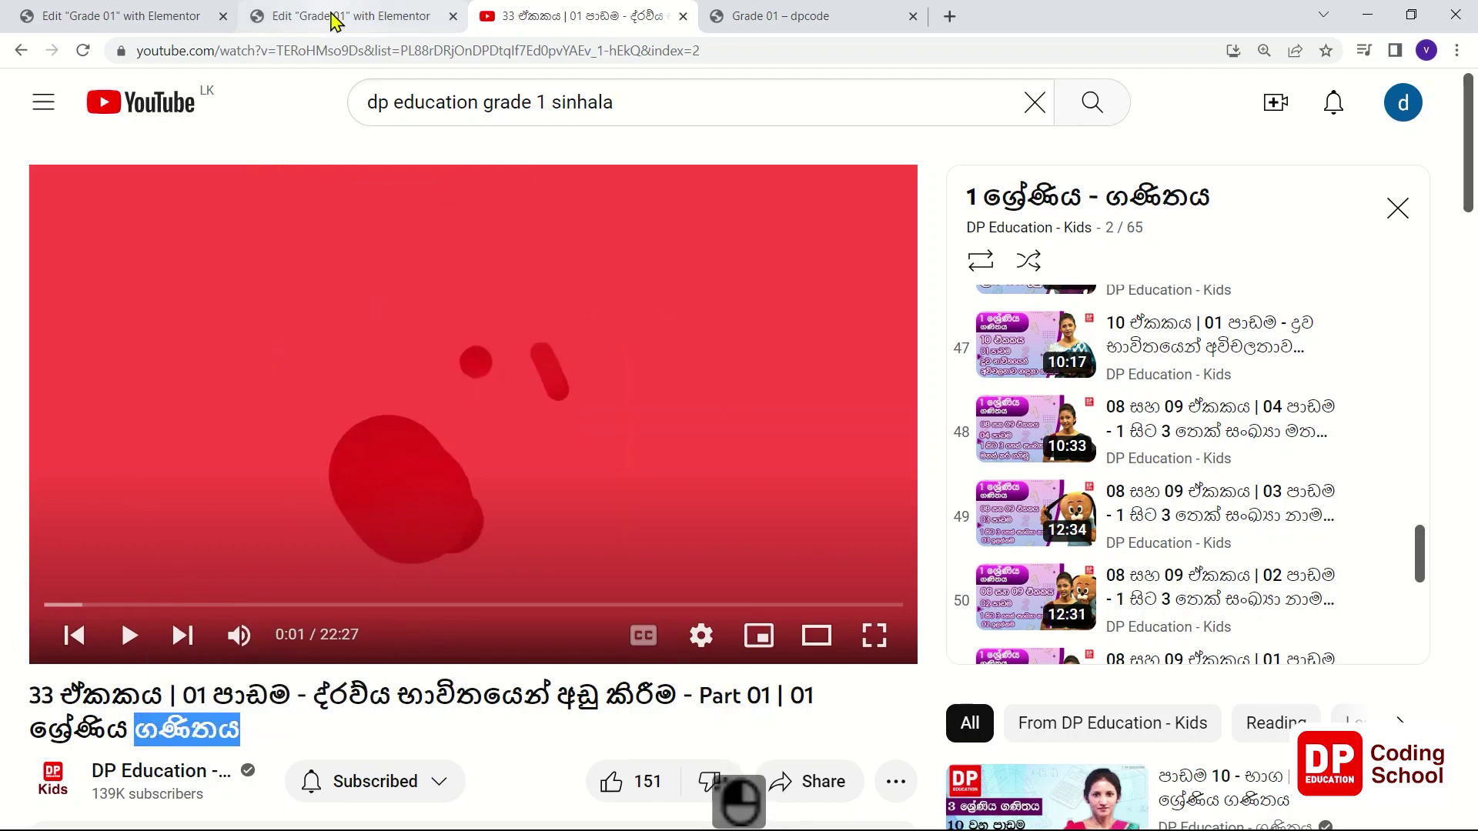
pyautogui.click(362, 17)
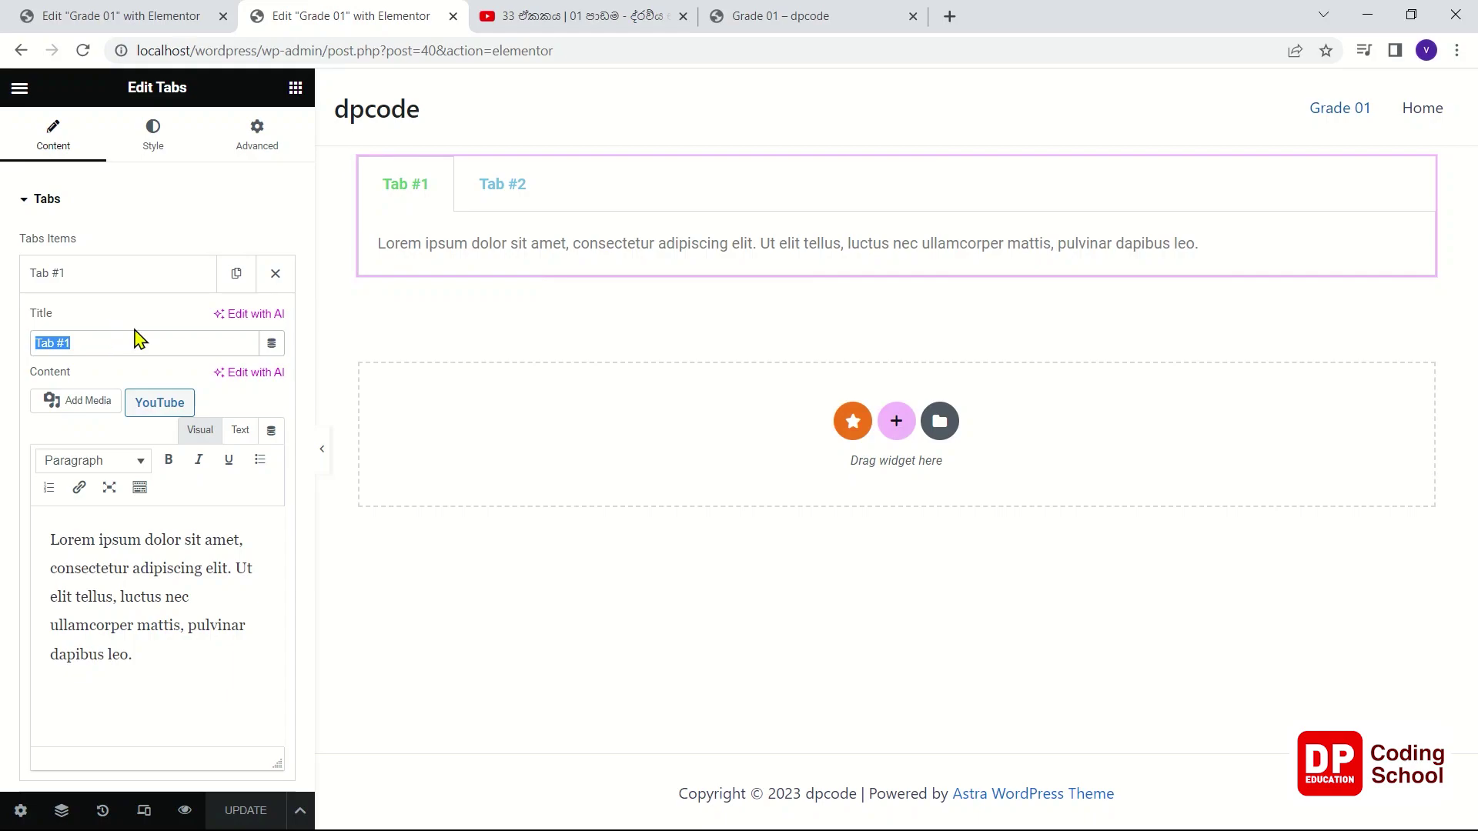
pyautogui.hotkey('ctrl', 'v')
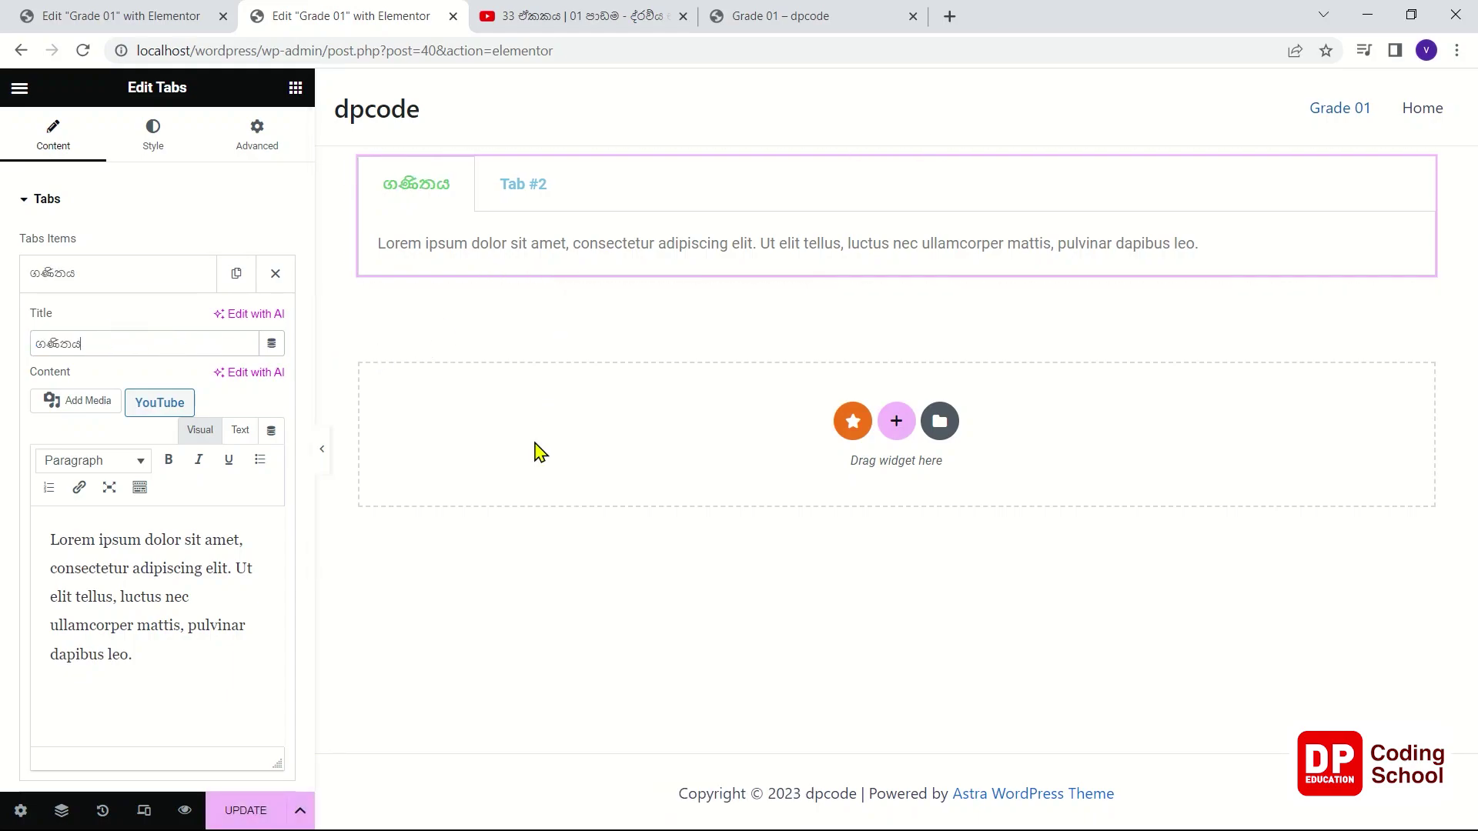
# - Delete the first tab's placeholder text and open the YouTube wizard's playlist embedding with the gallery layout directions
pyautogui.moveTo(158, 668); pyautogui.dragTo(14, 543)
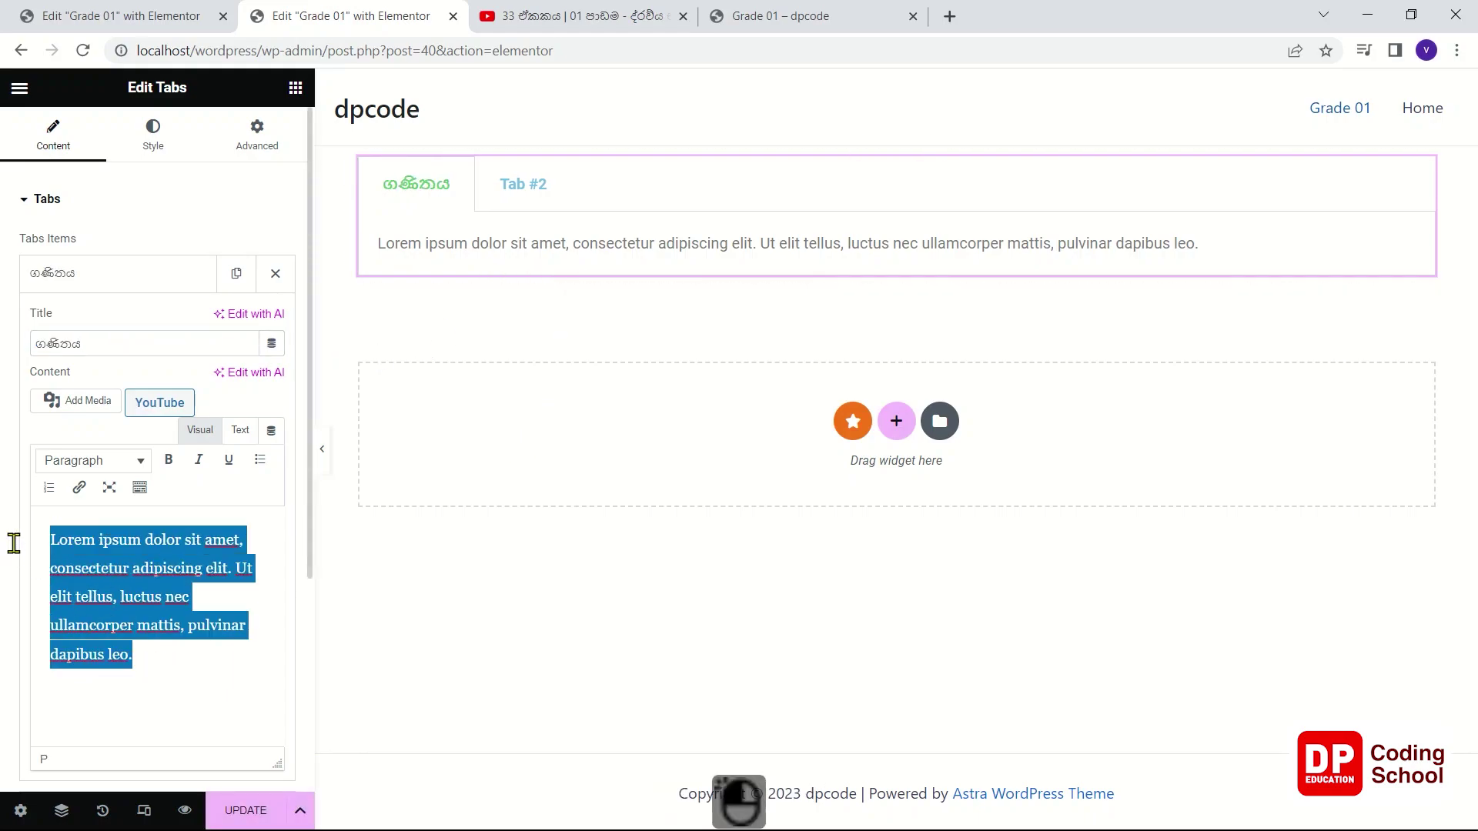
pyautogui.press('BackSpace')
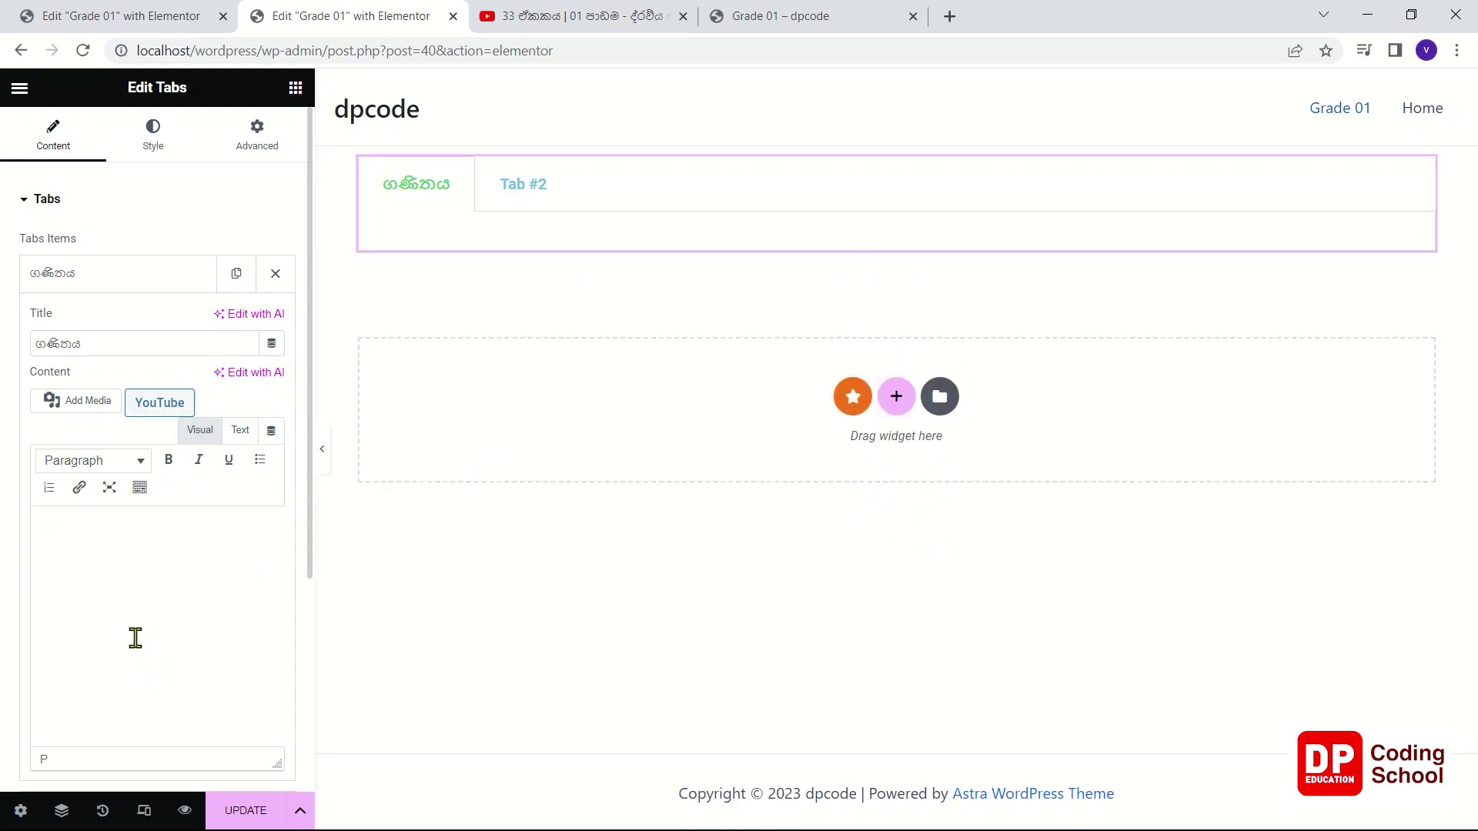
pyautogui.click(160, 416)
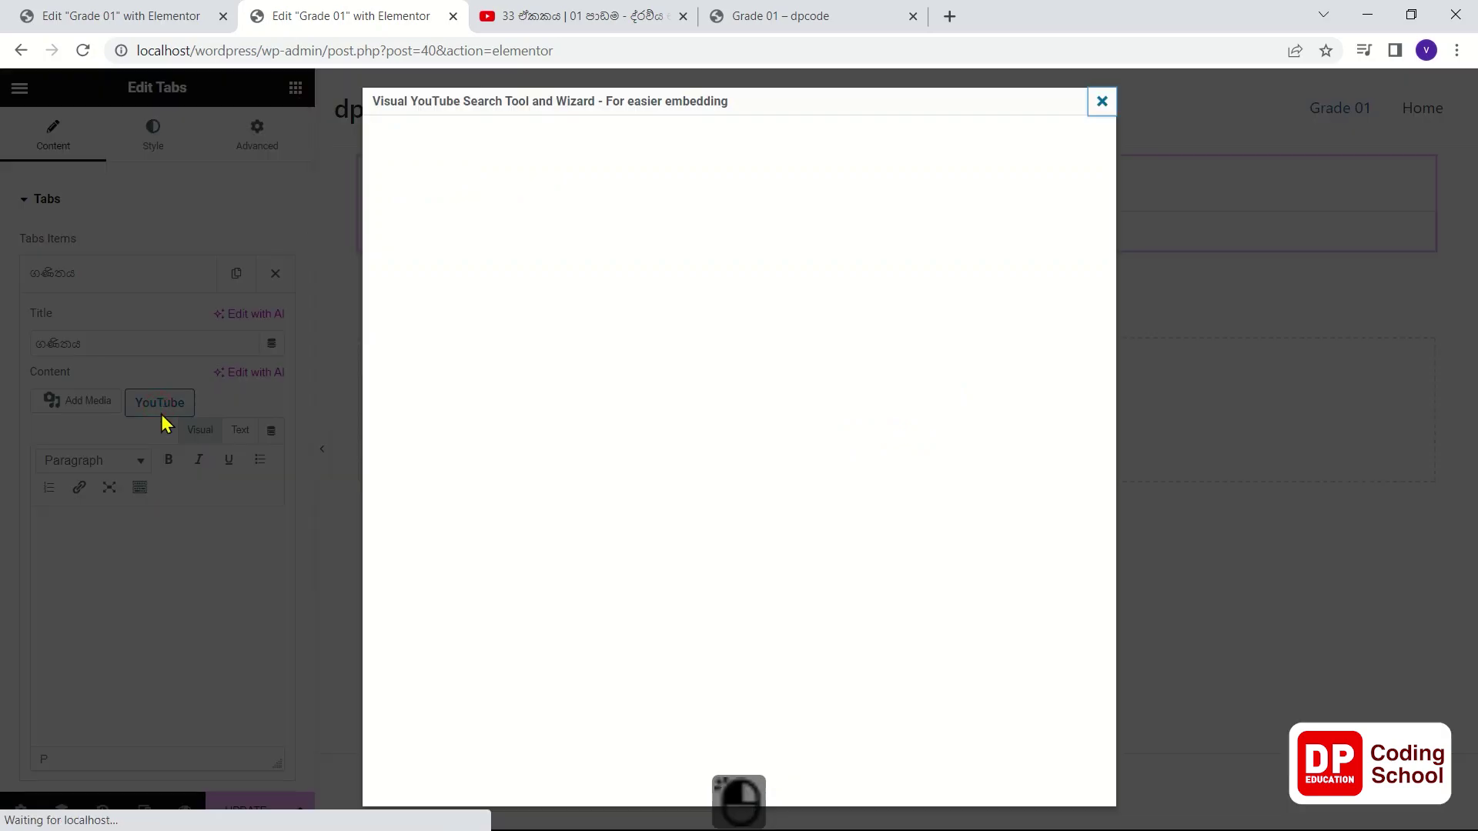
pyautogui.click(521, 284)
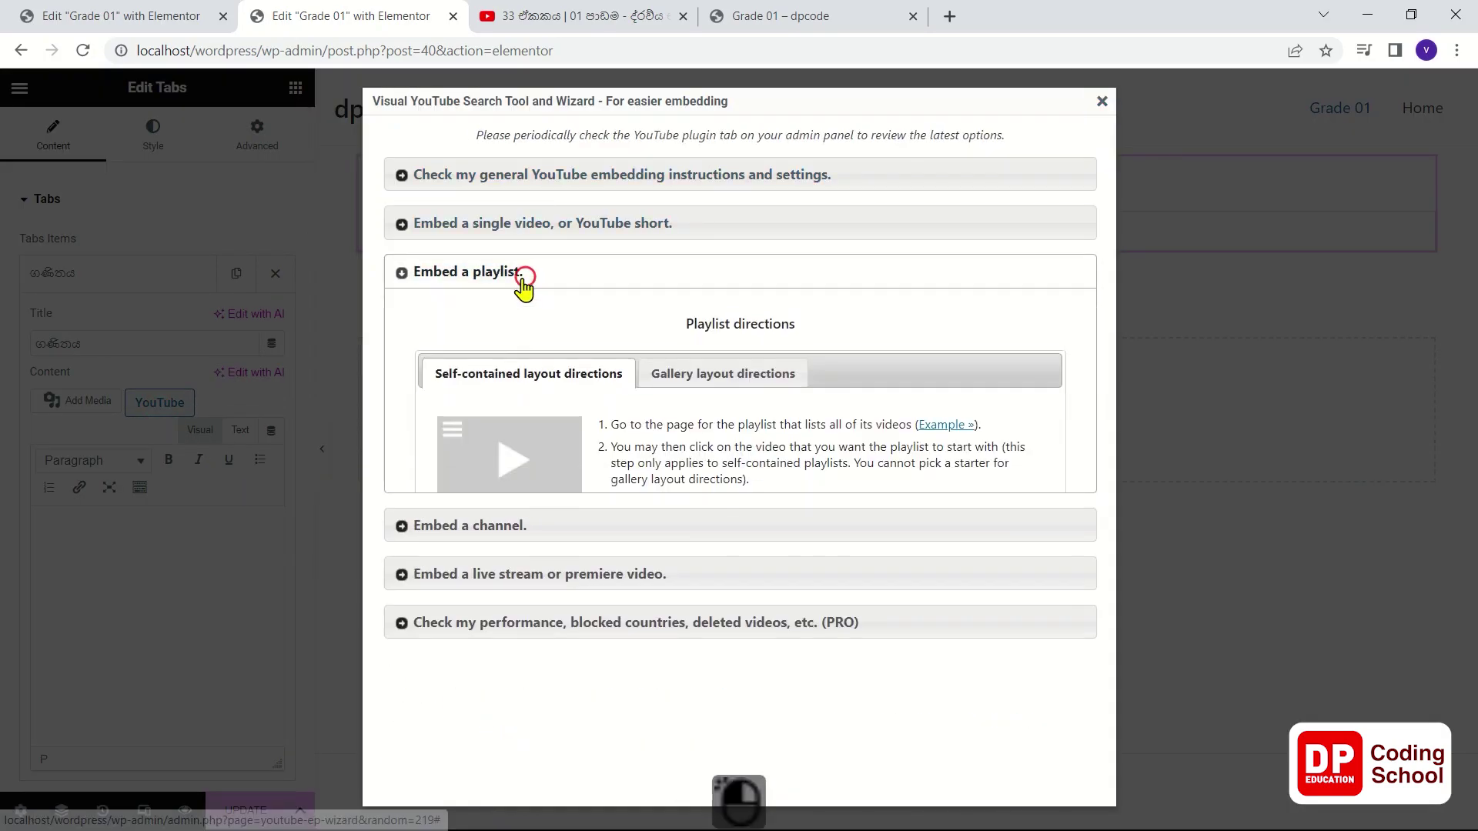
pyautogui.click(695, 381)
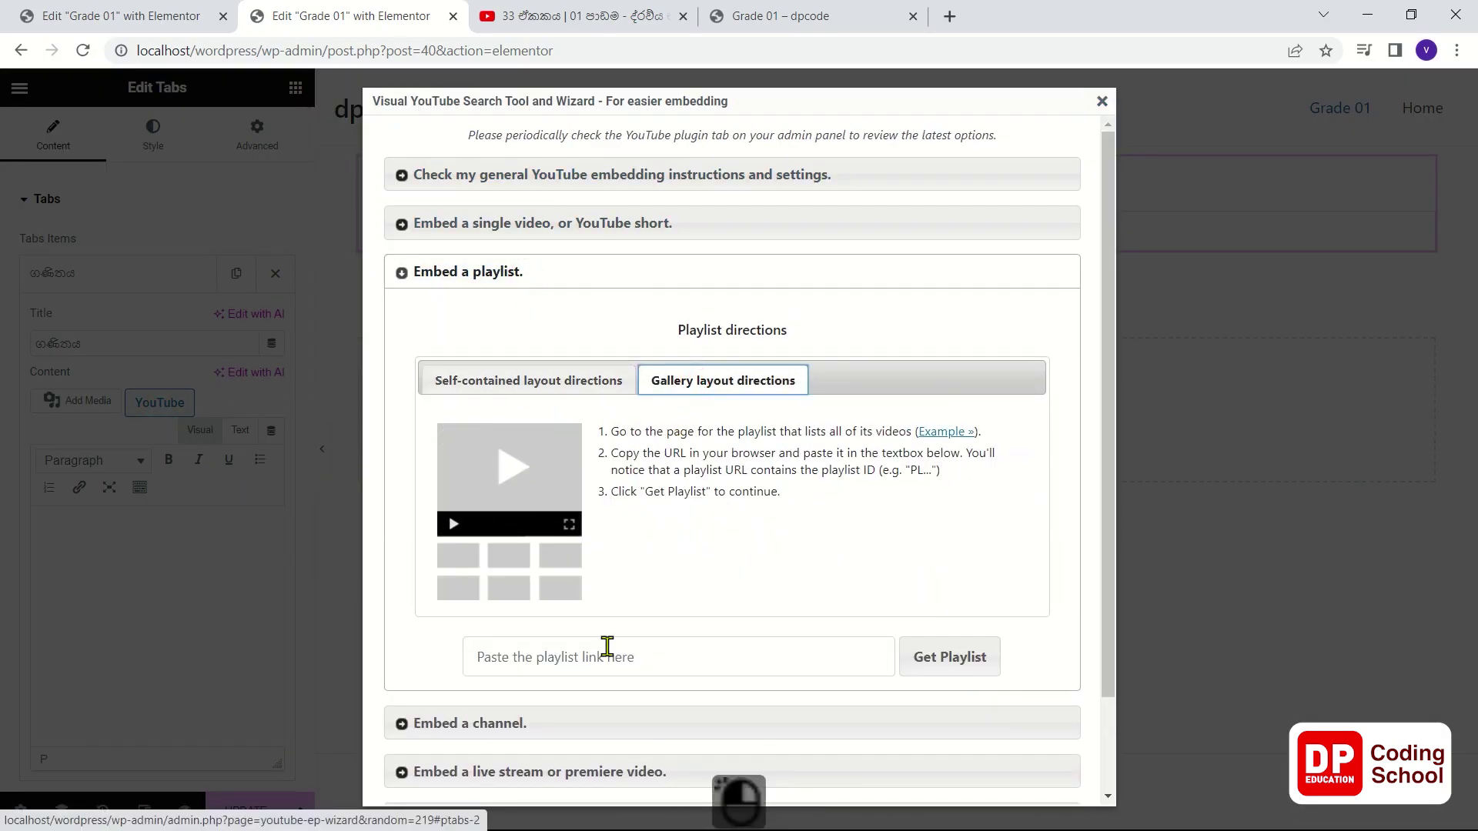
# - Copy the address of the "1 ශ්‍රේණිය - ගණිතය" playlist video from YouTube into the wizard's playlist link and get the playlist
pyautogui.click(644, 17)
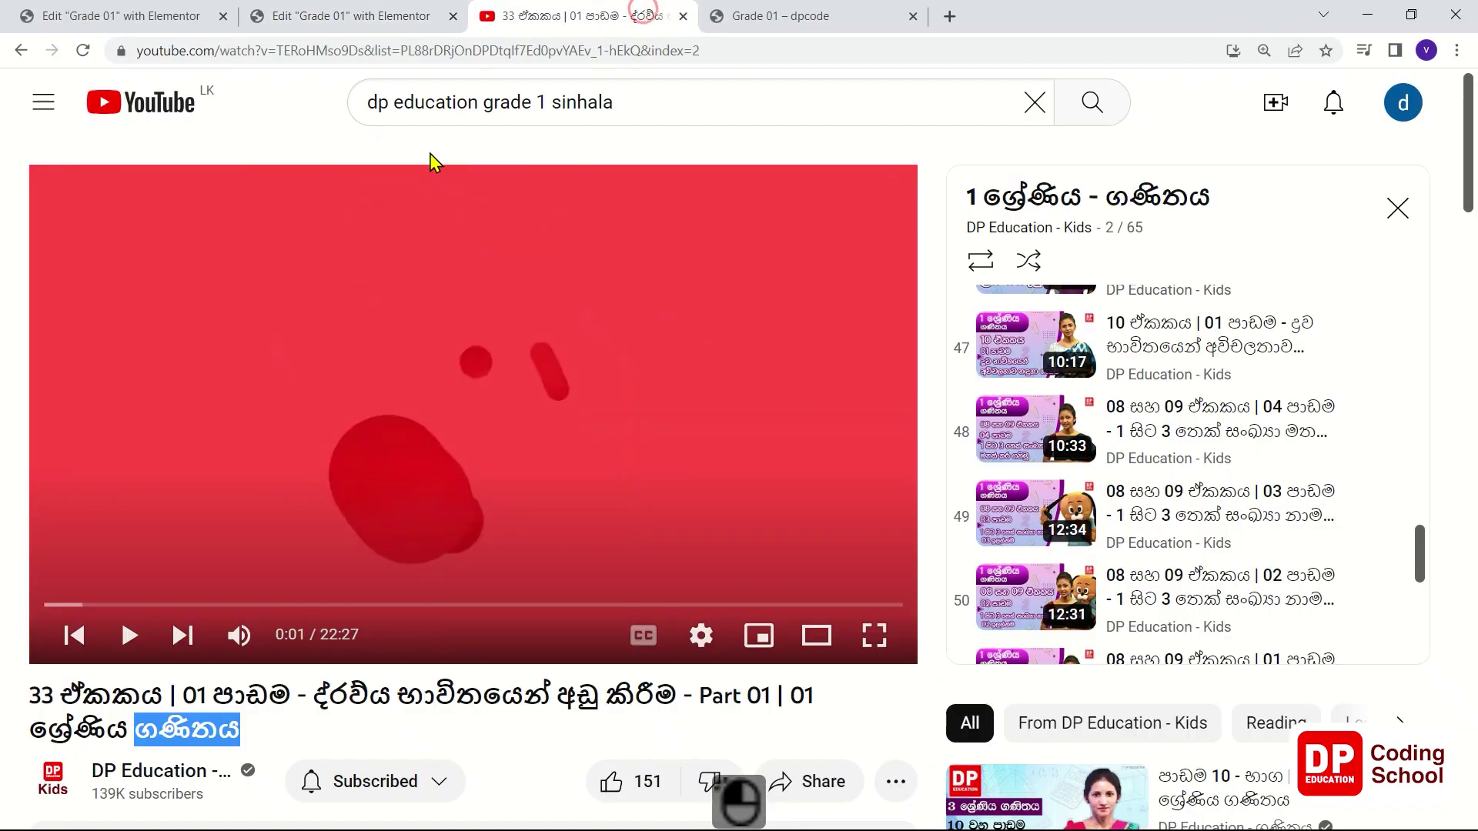
pyautogui.click(391, 51)
pyautogui.rightClick(391, 52)
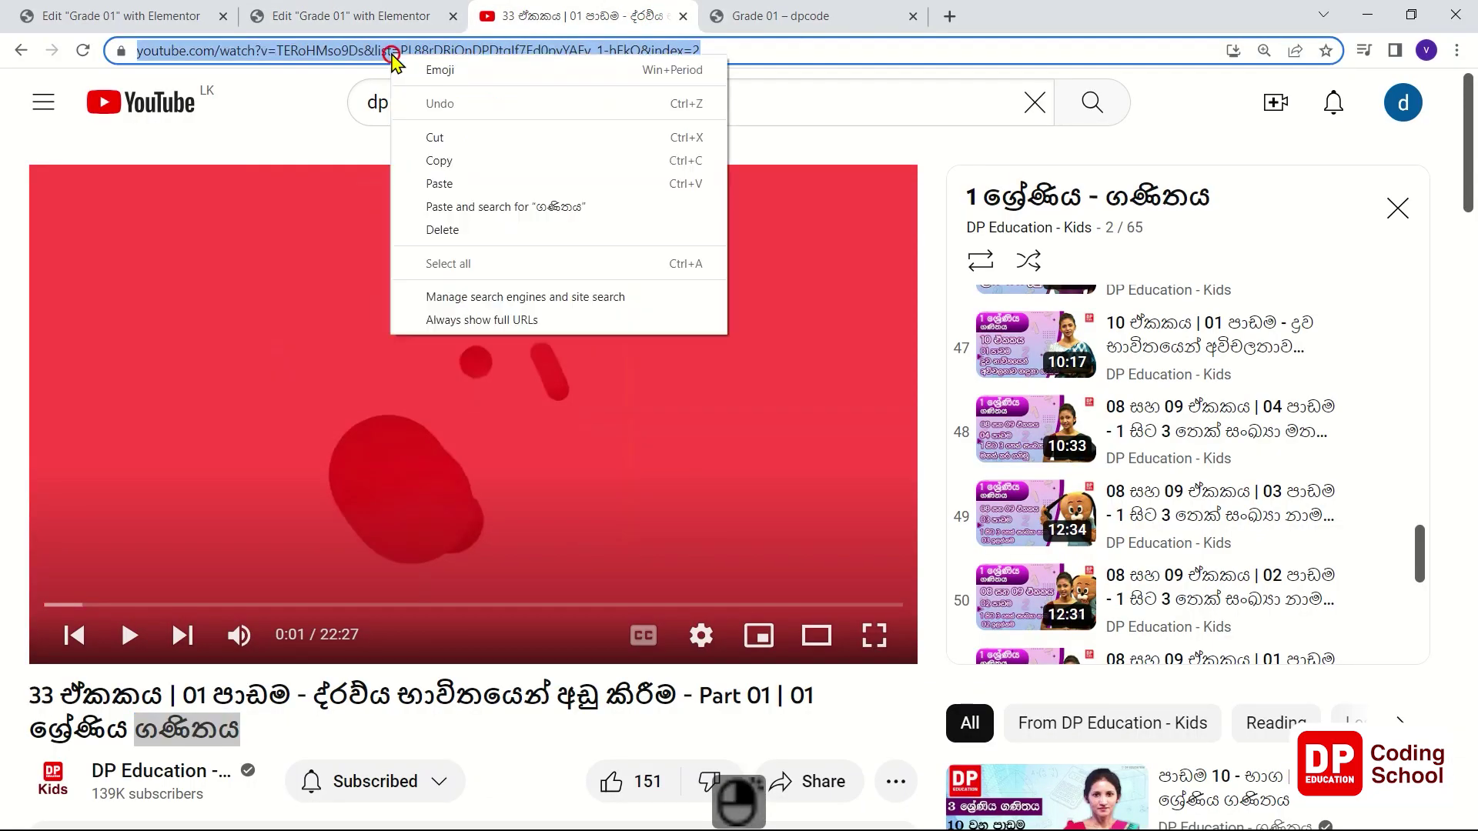
pyautogui.click(447, 162)
pyautogui.click(372, 23)
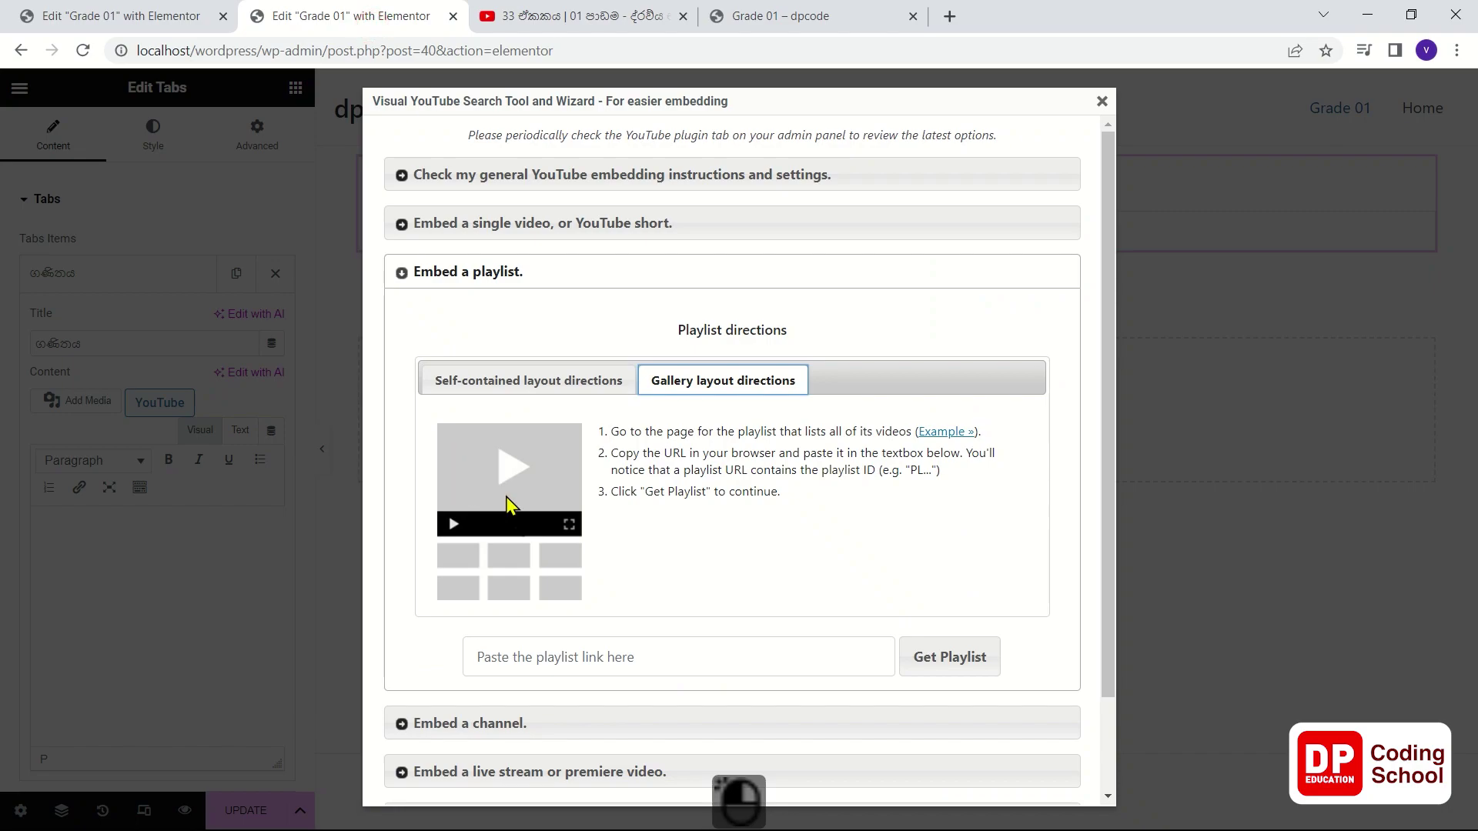
pyautogui.click(506, 645)
pyautogui.rightClick(508, 647)
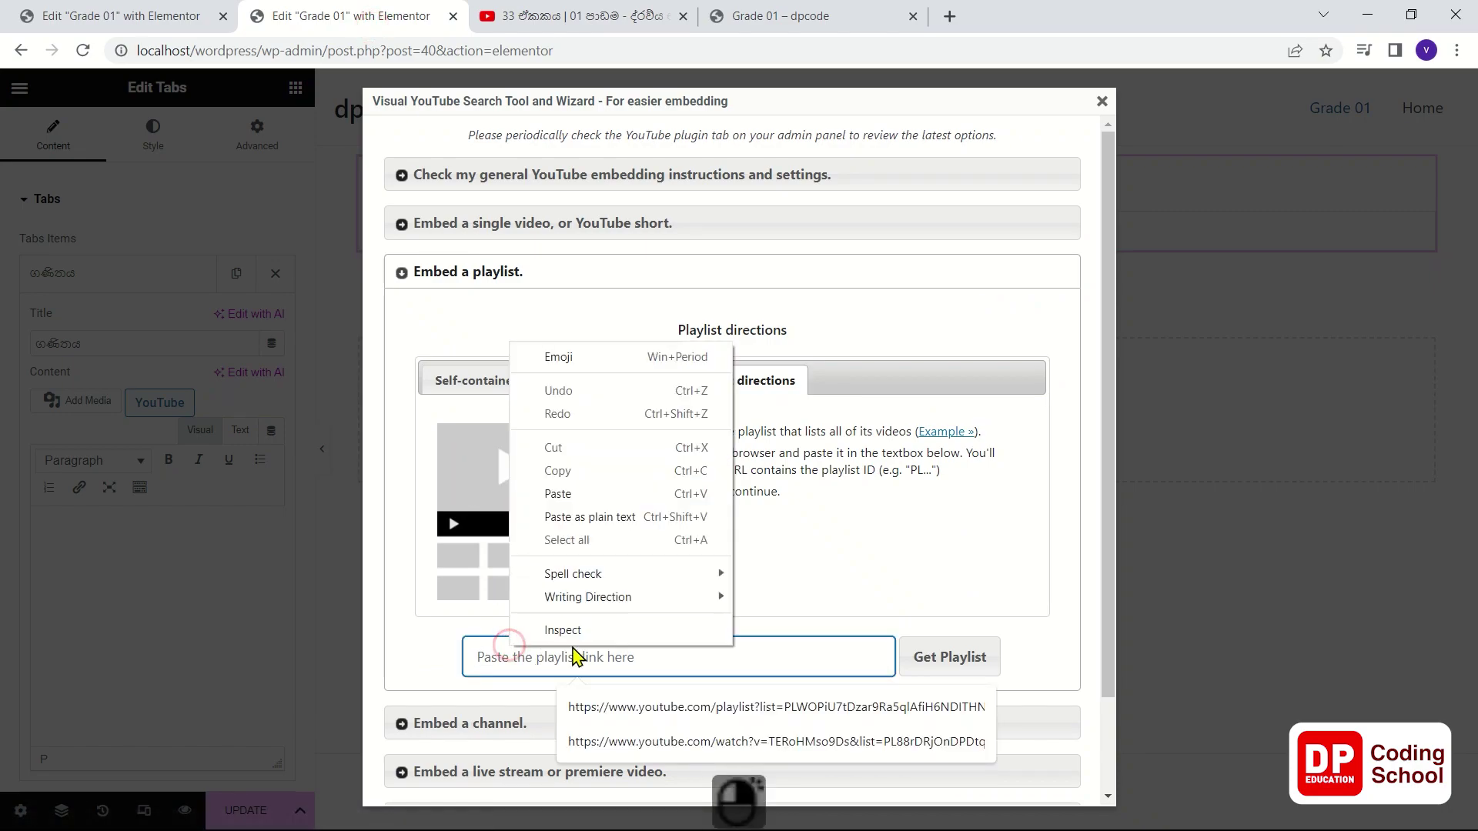
pyautogui.click(587, 496)
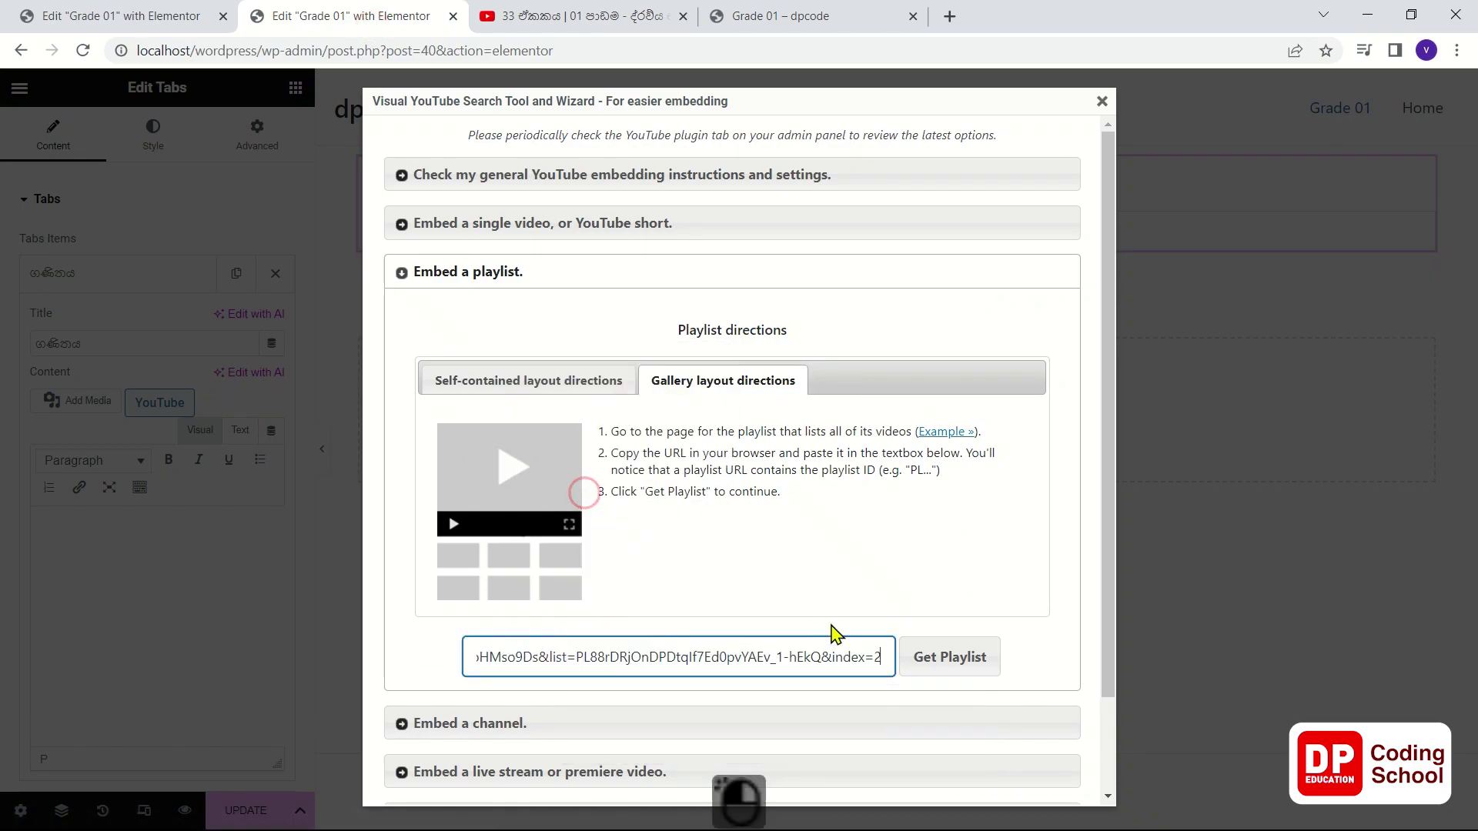
pyautogui.click(913, 659)
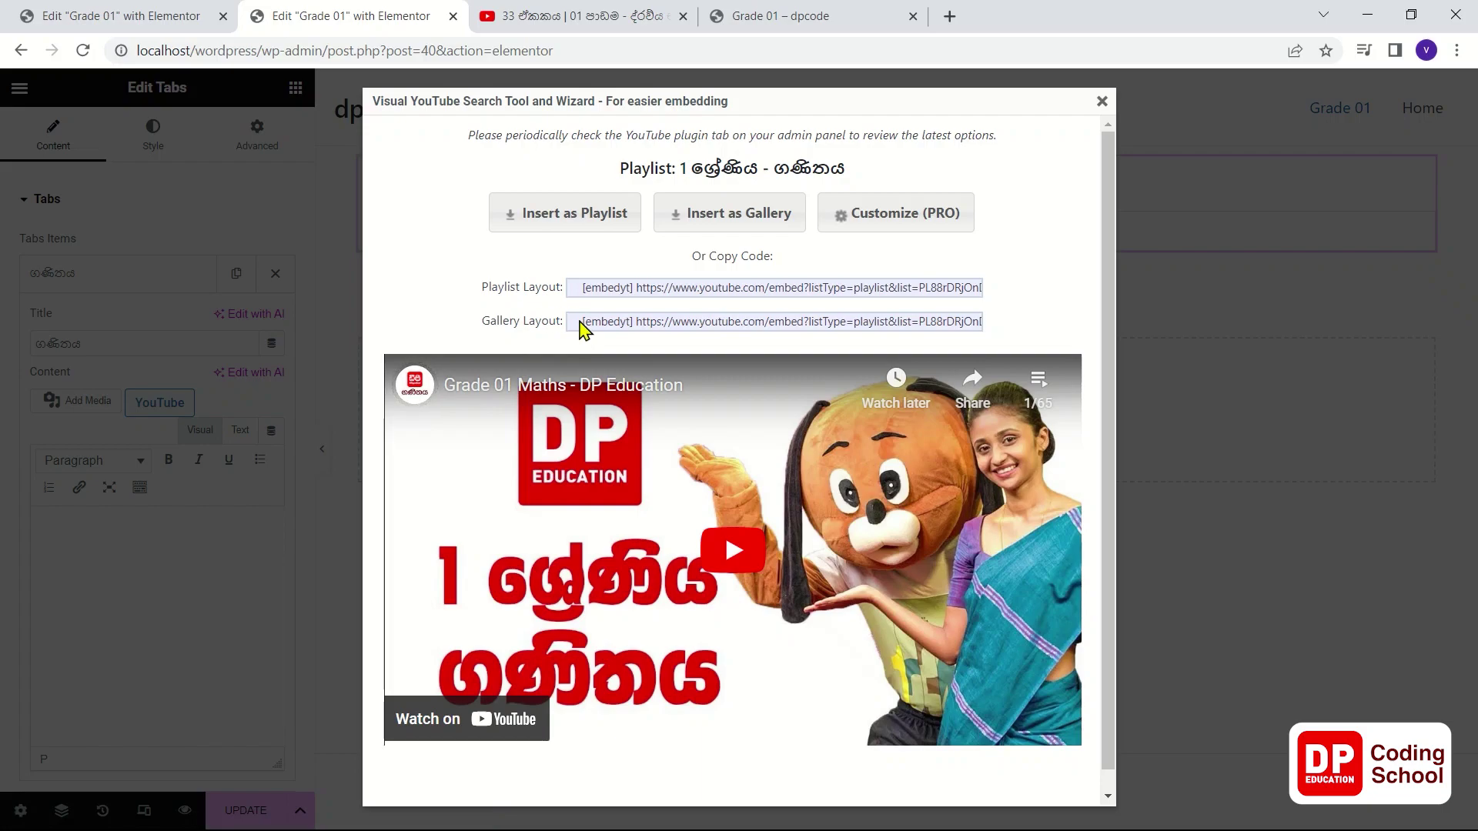
# - Copy the wizard's Gallery Layout embed code, paste it as the first tab's content and update the page
pyautogui.moveTo(581, 327); pyautogui.dragTo(1126, 330)
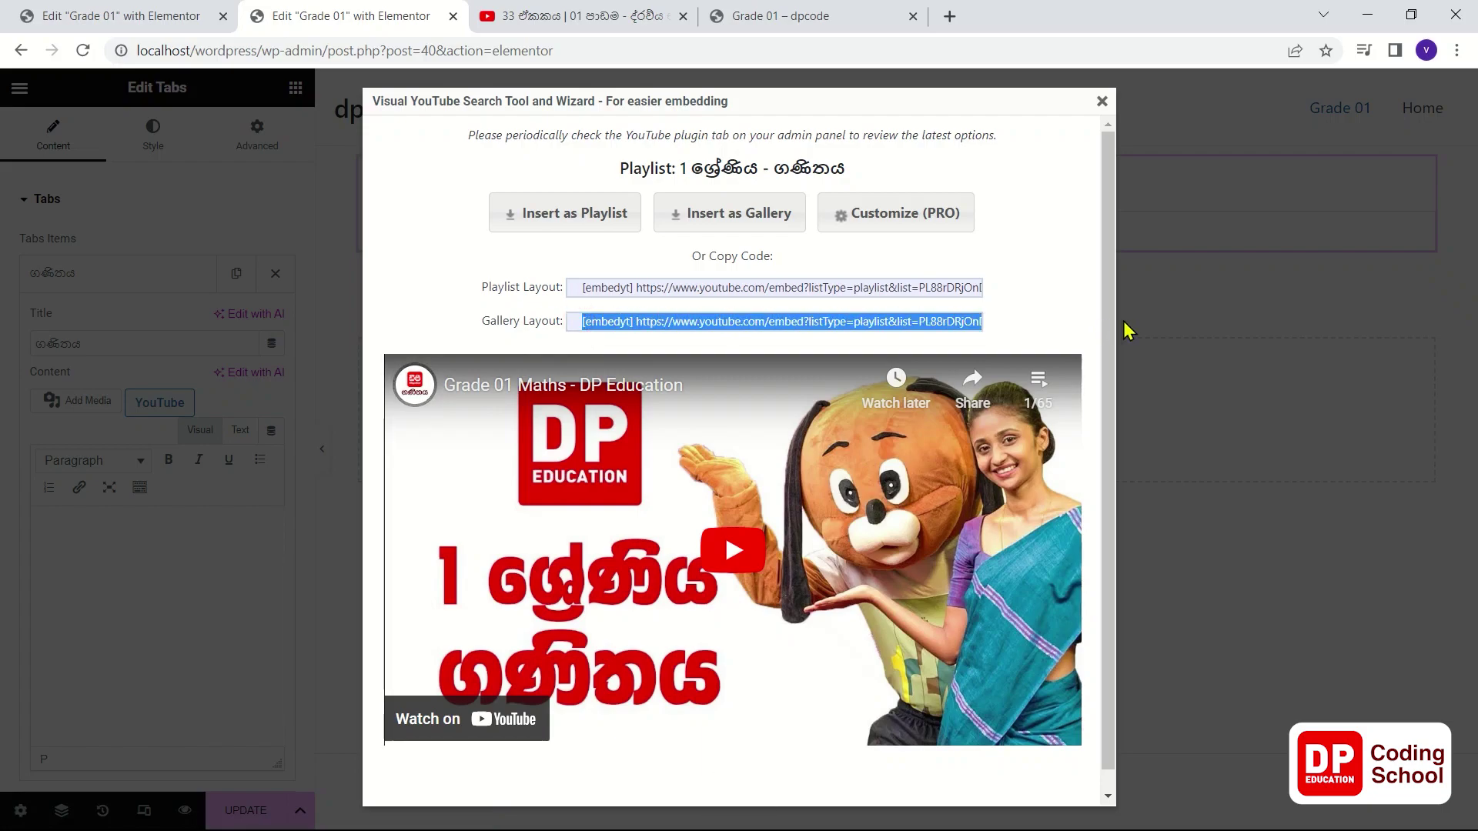
pyautogui.rightClick(757, 318)
pyautogui.click(762, 325)
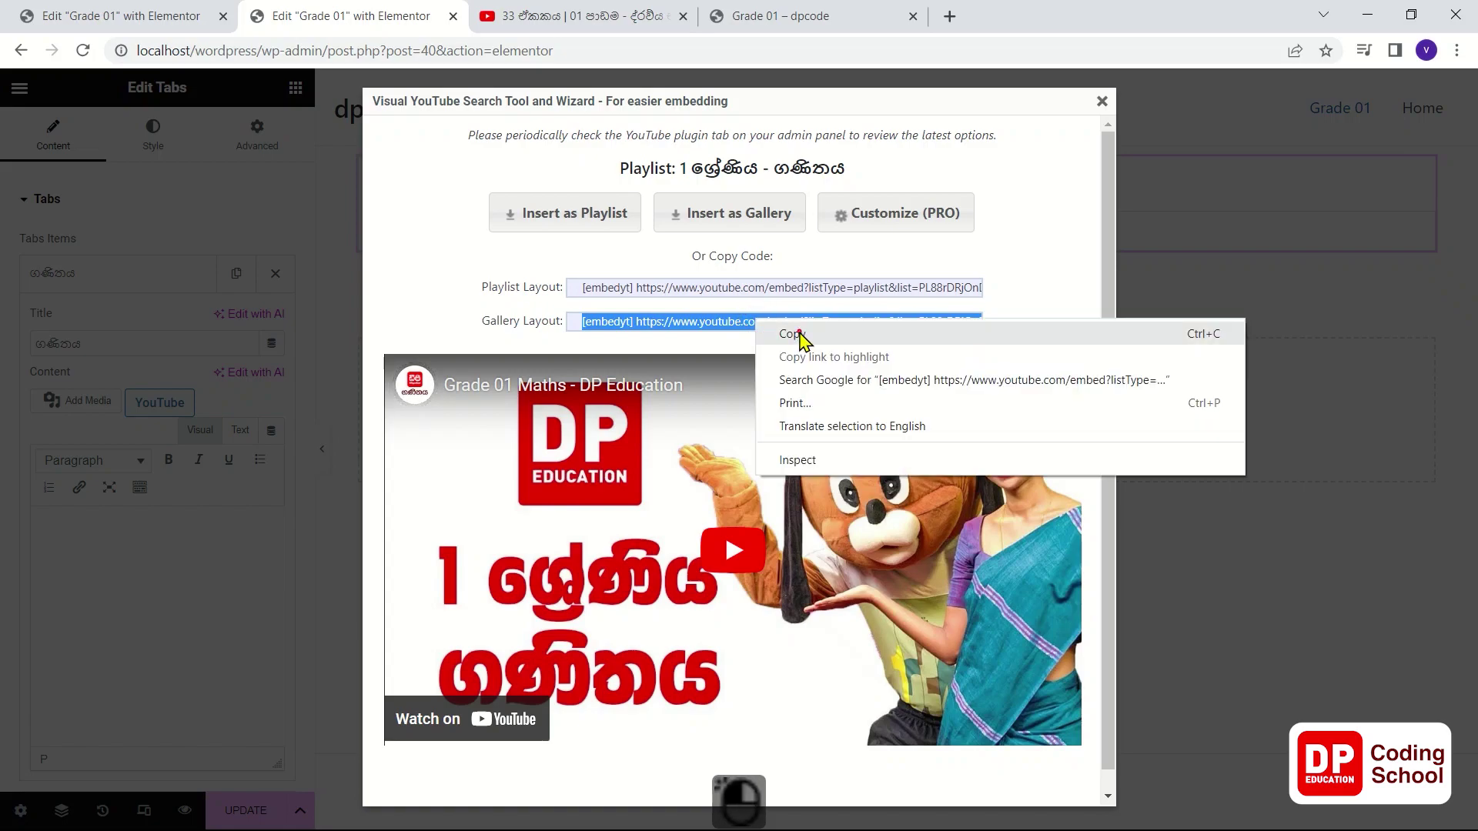
pyautogui.click(1102, 104)
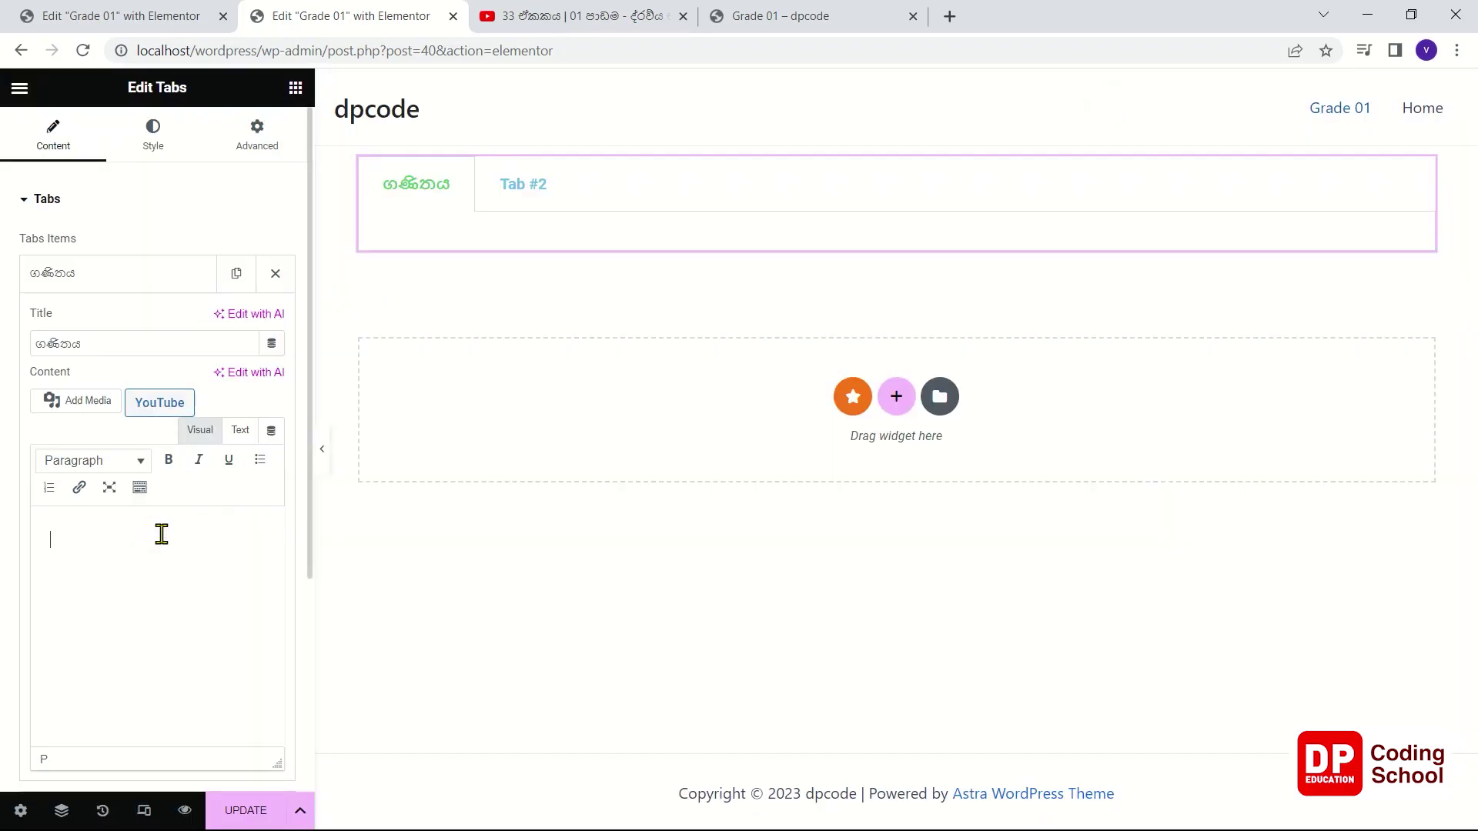
pyautogui.hotkey('ctrl', 'v')
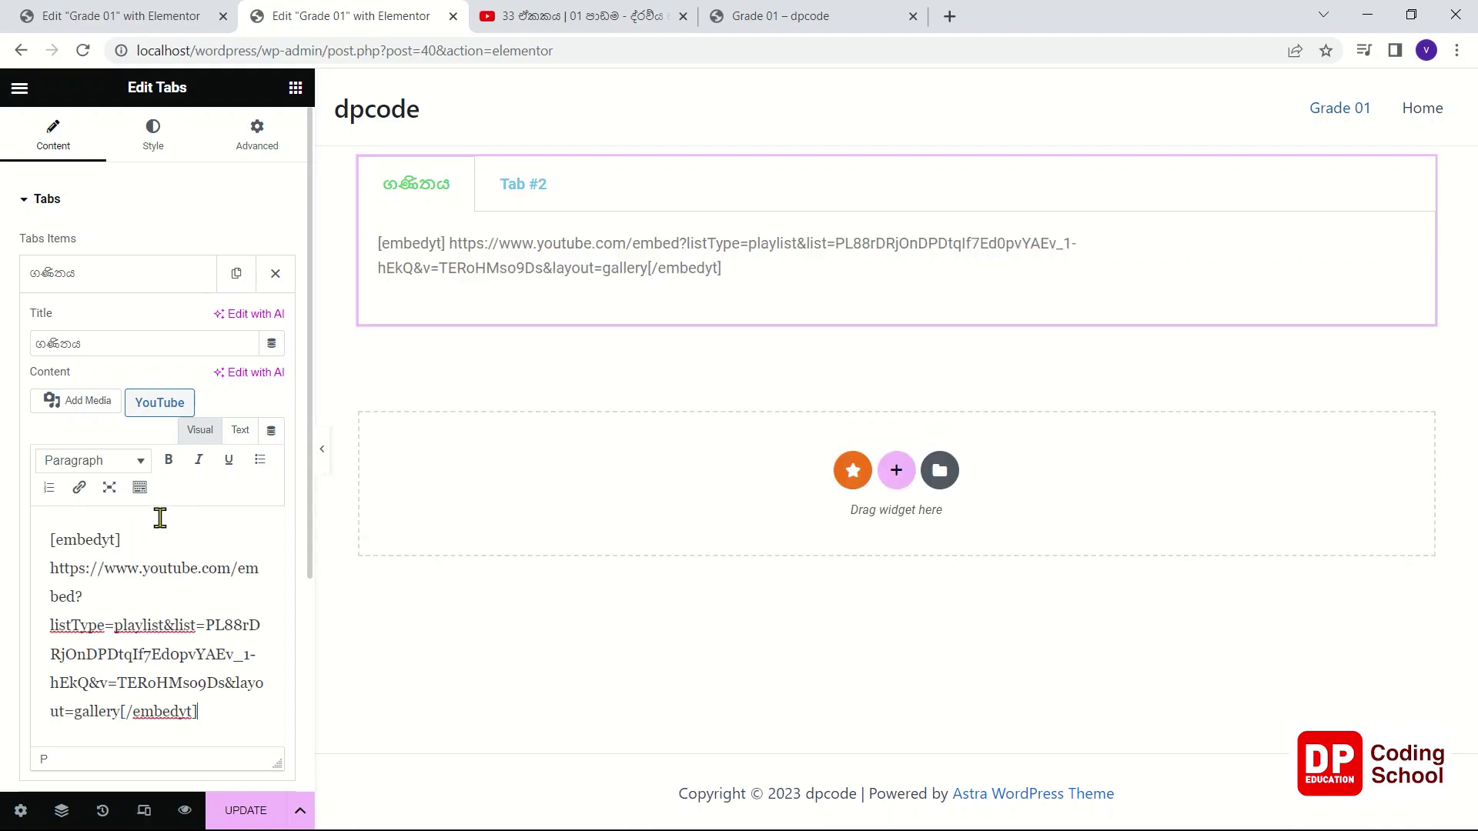
pyautogui.click(245, 820)
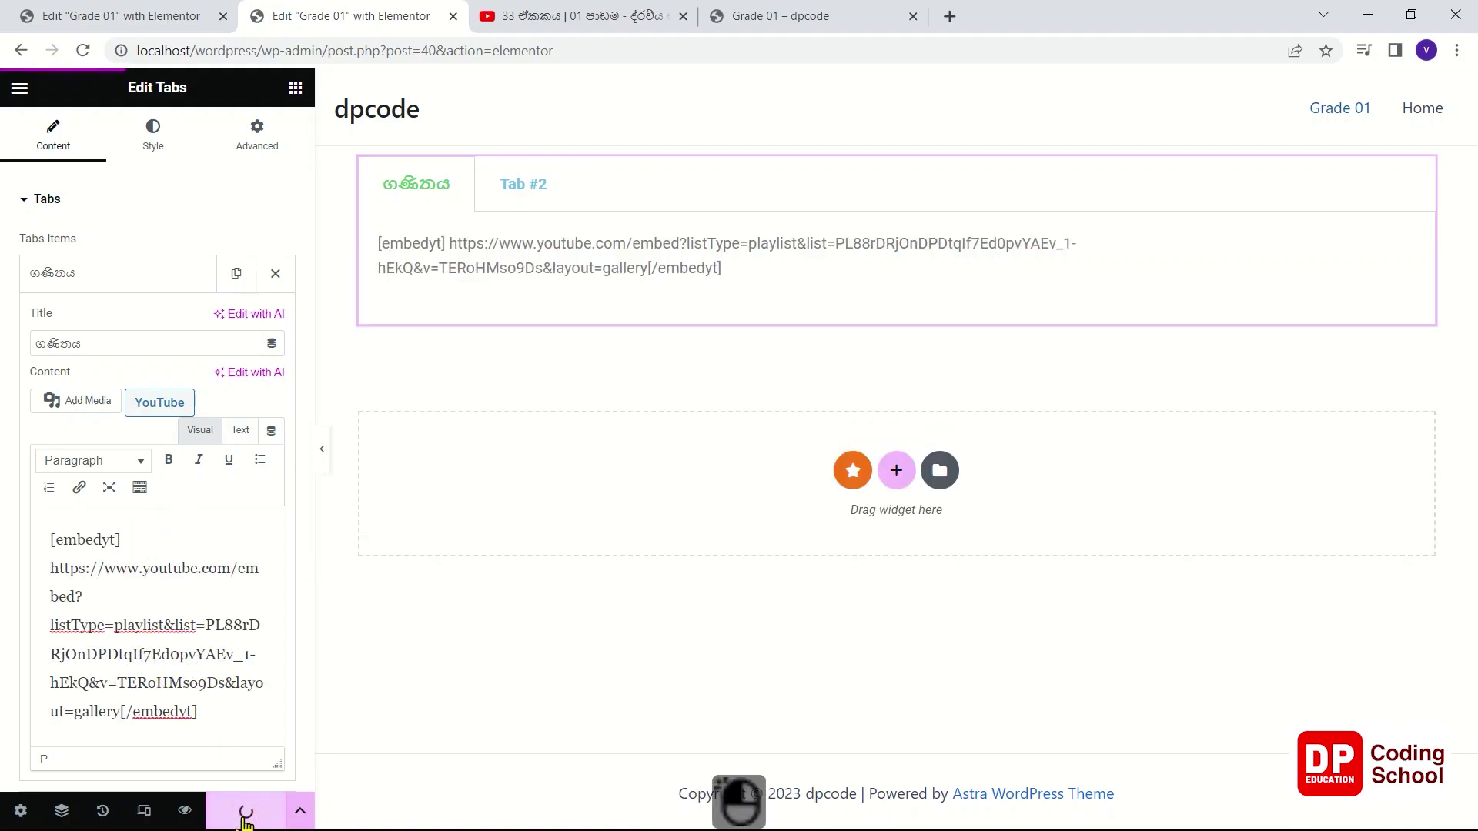
# - Reload the published Grade 01 page and look through the whole video gallery in the "ගණිතය" tab
pyautogui.click(798, 27)
pyautogui.rightClick(222, 413)
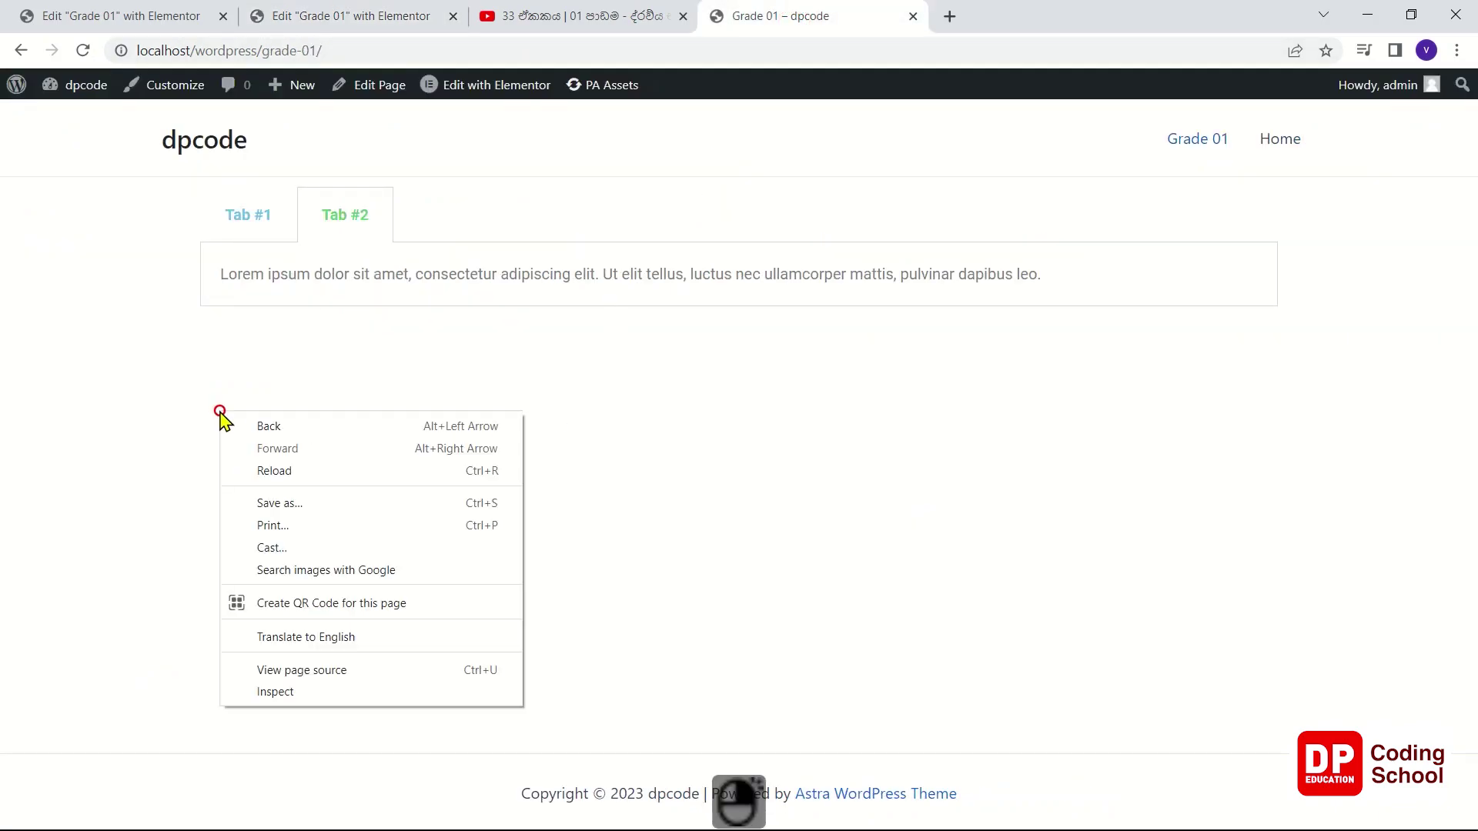
pyautogui.click(271, 471)
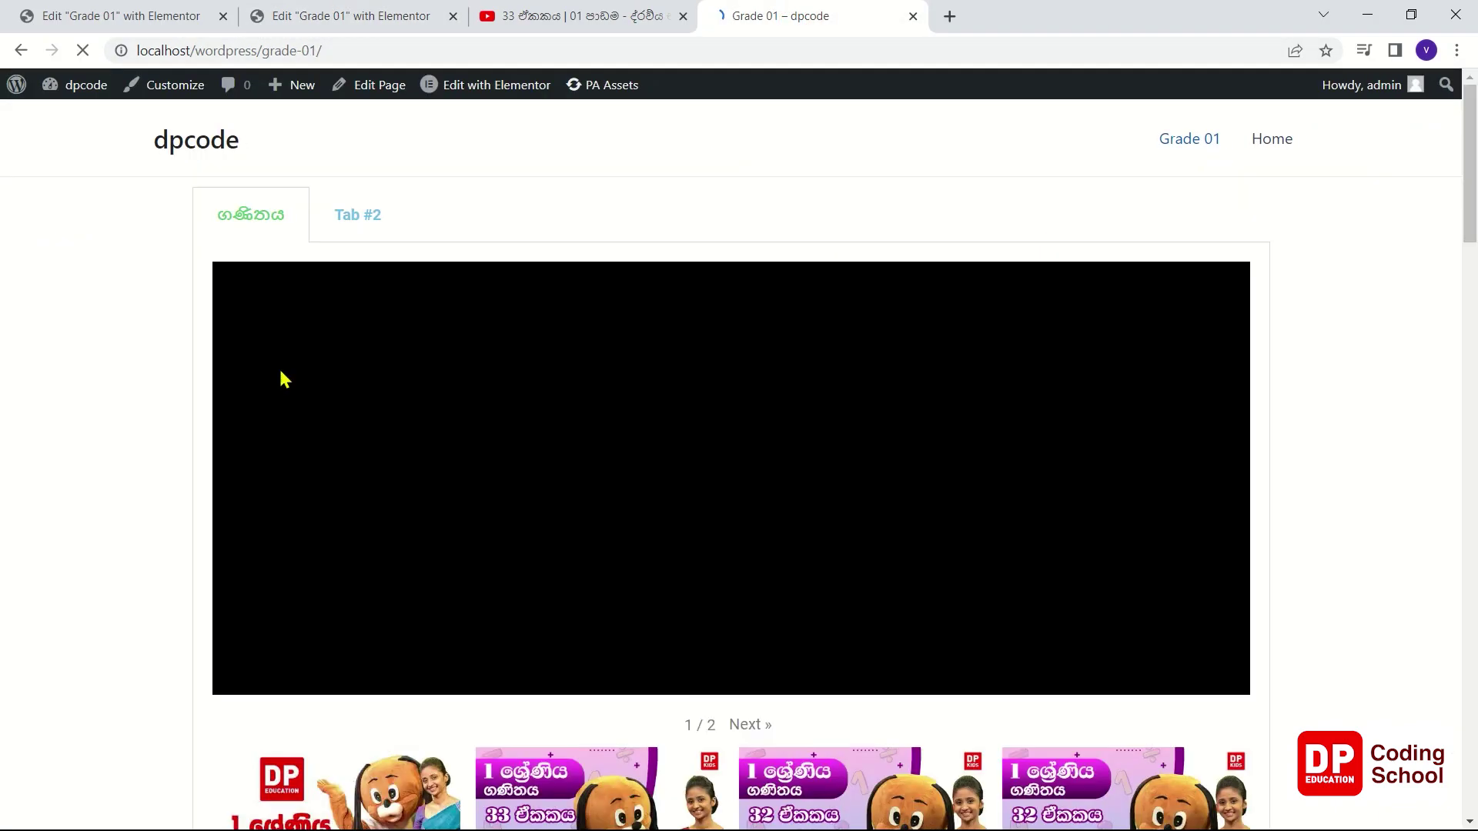
pyautogui.scroll(-8, 290, 373)
pyautogui.scroll(-15, 408, 562)
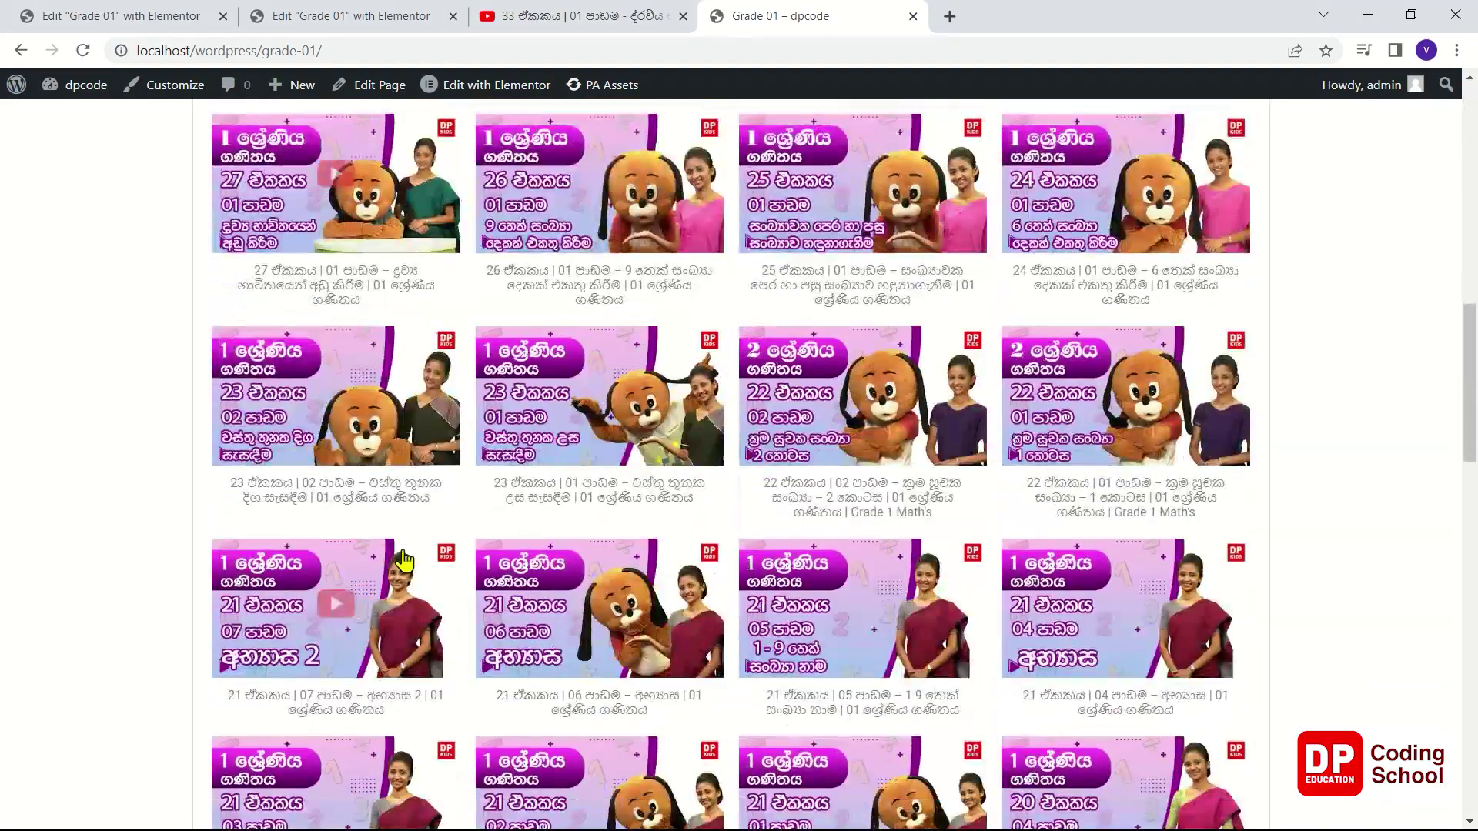
pyautogui.scroll(-3, 400, 556)
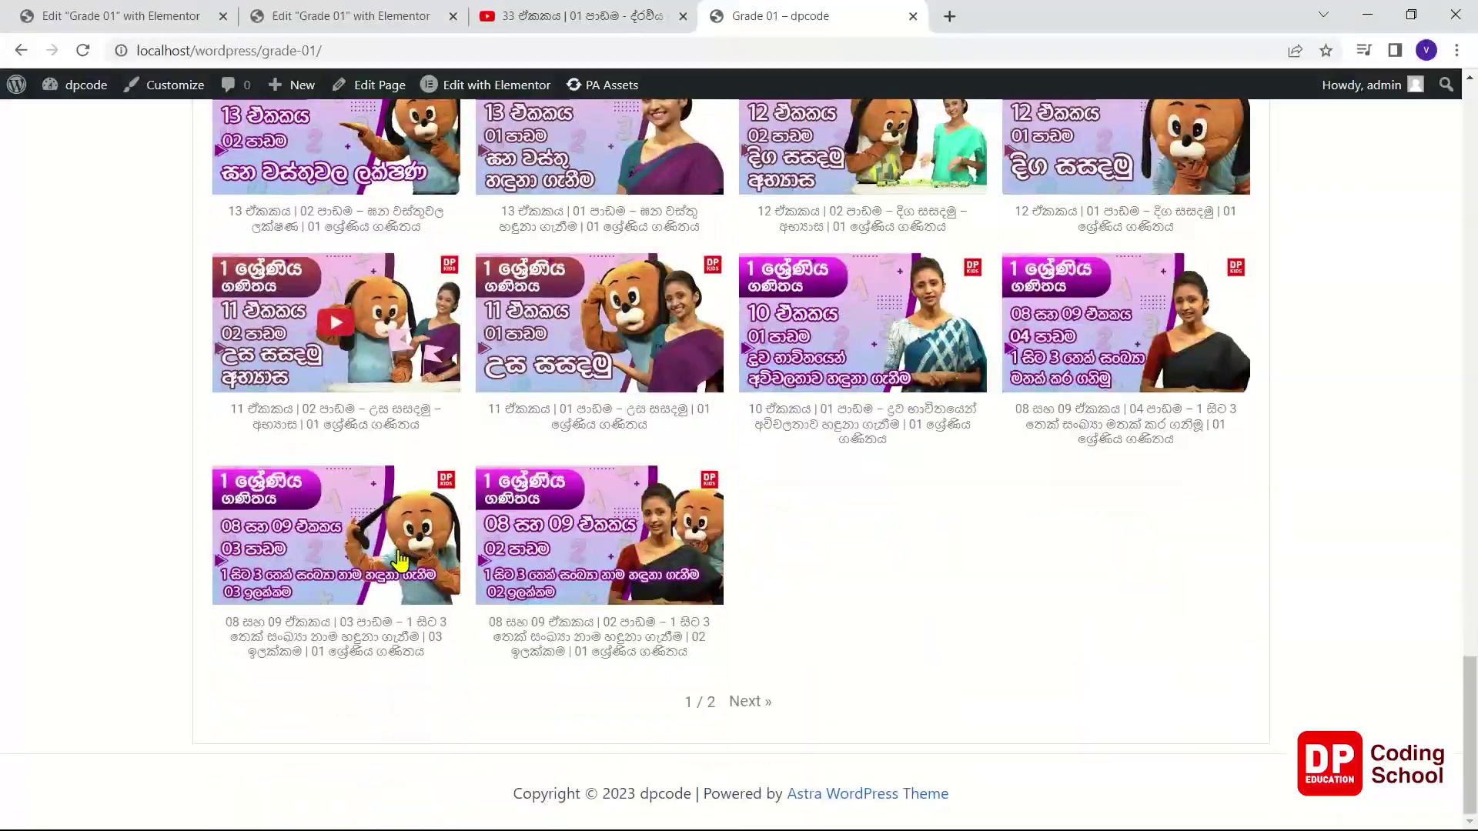
pyautogui.scroll(15, 400, 556)
pyautogui.scroll(12, 399, 556)
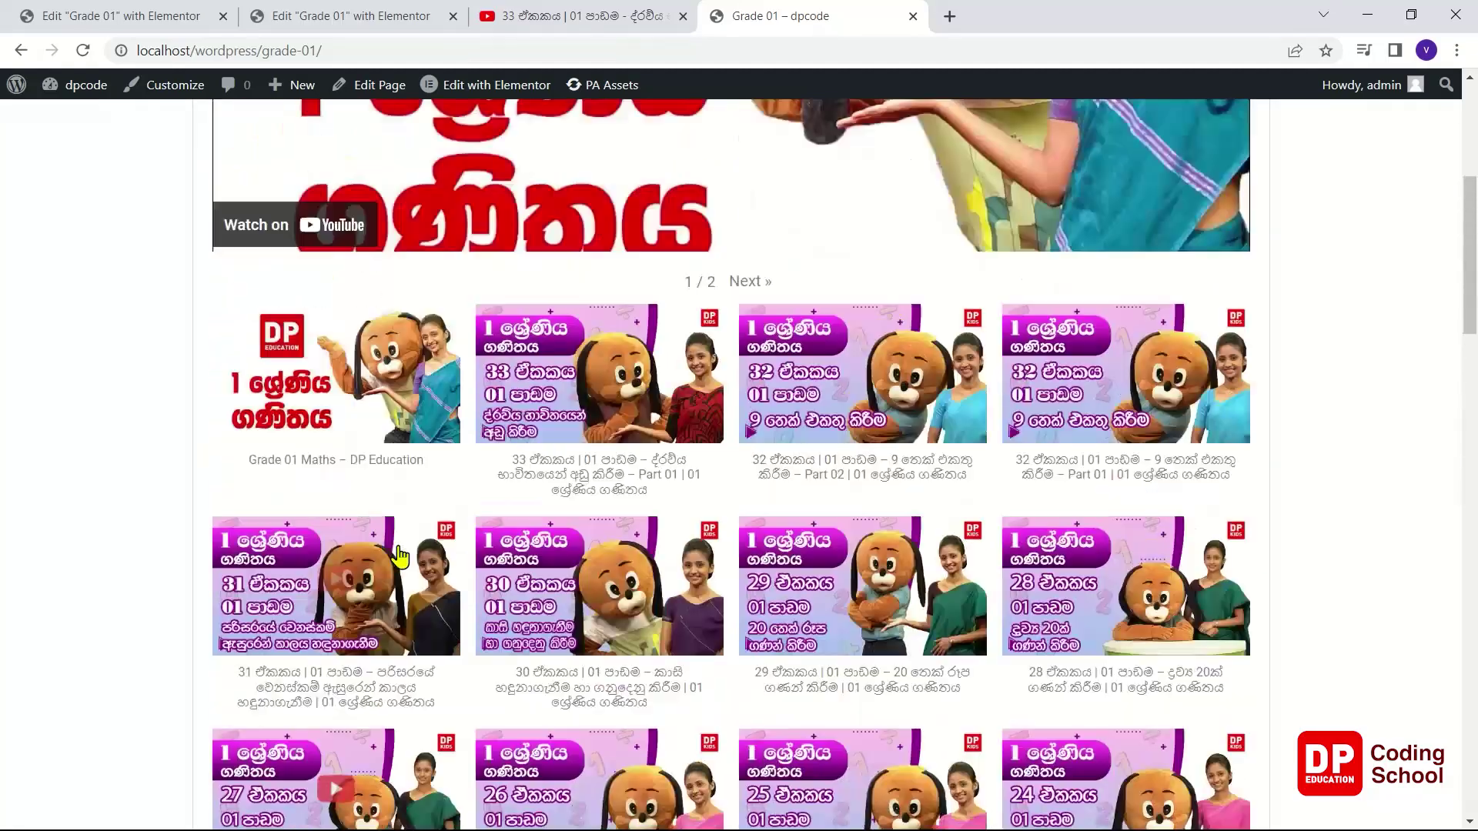
pyautogui.scroll(-15, 577, 608)
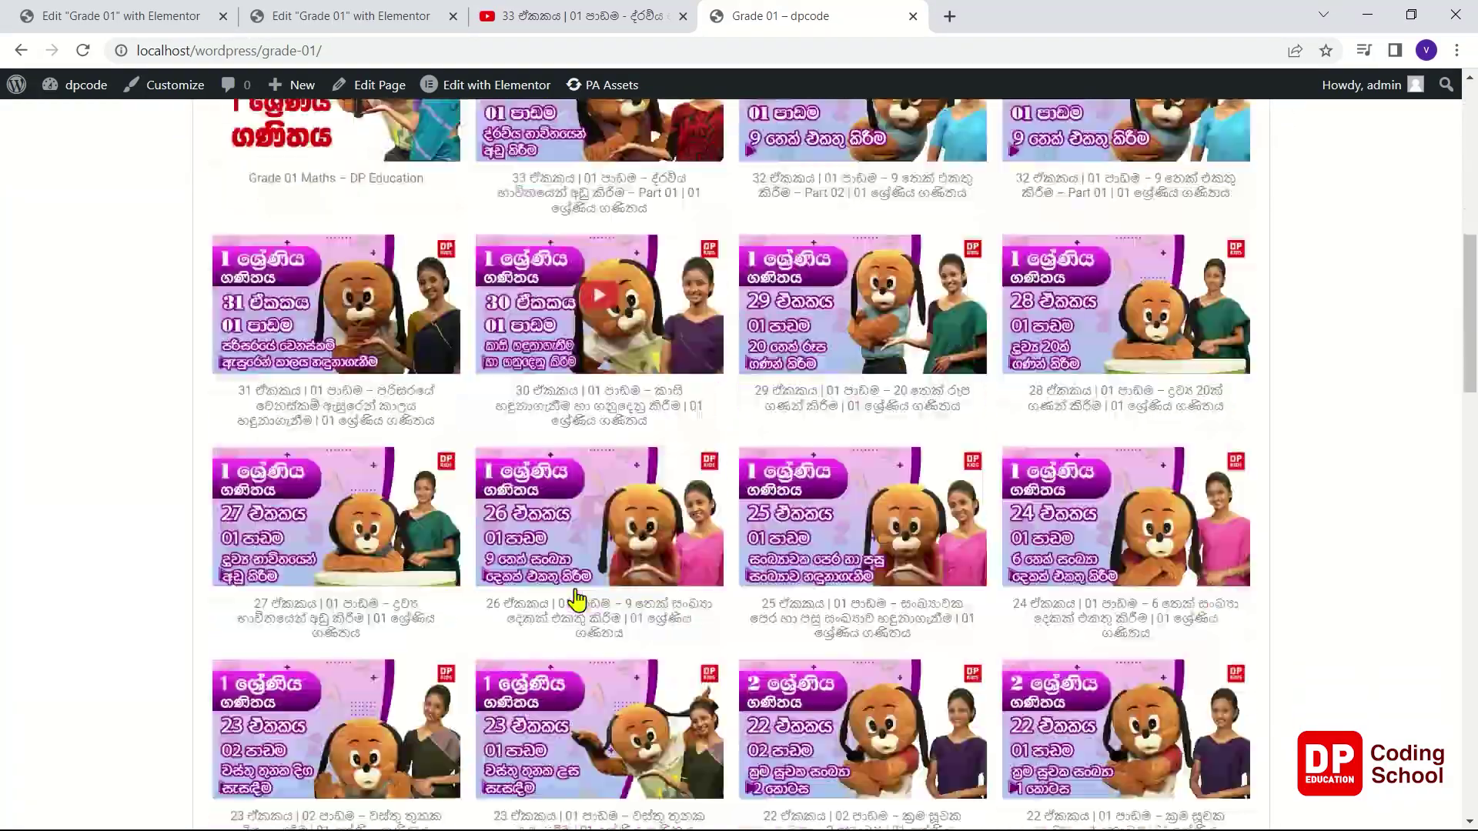
pyautogui.scroll(-15, 571, 610)
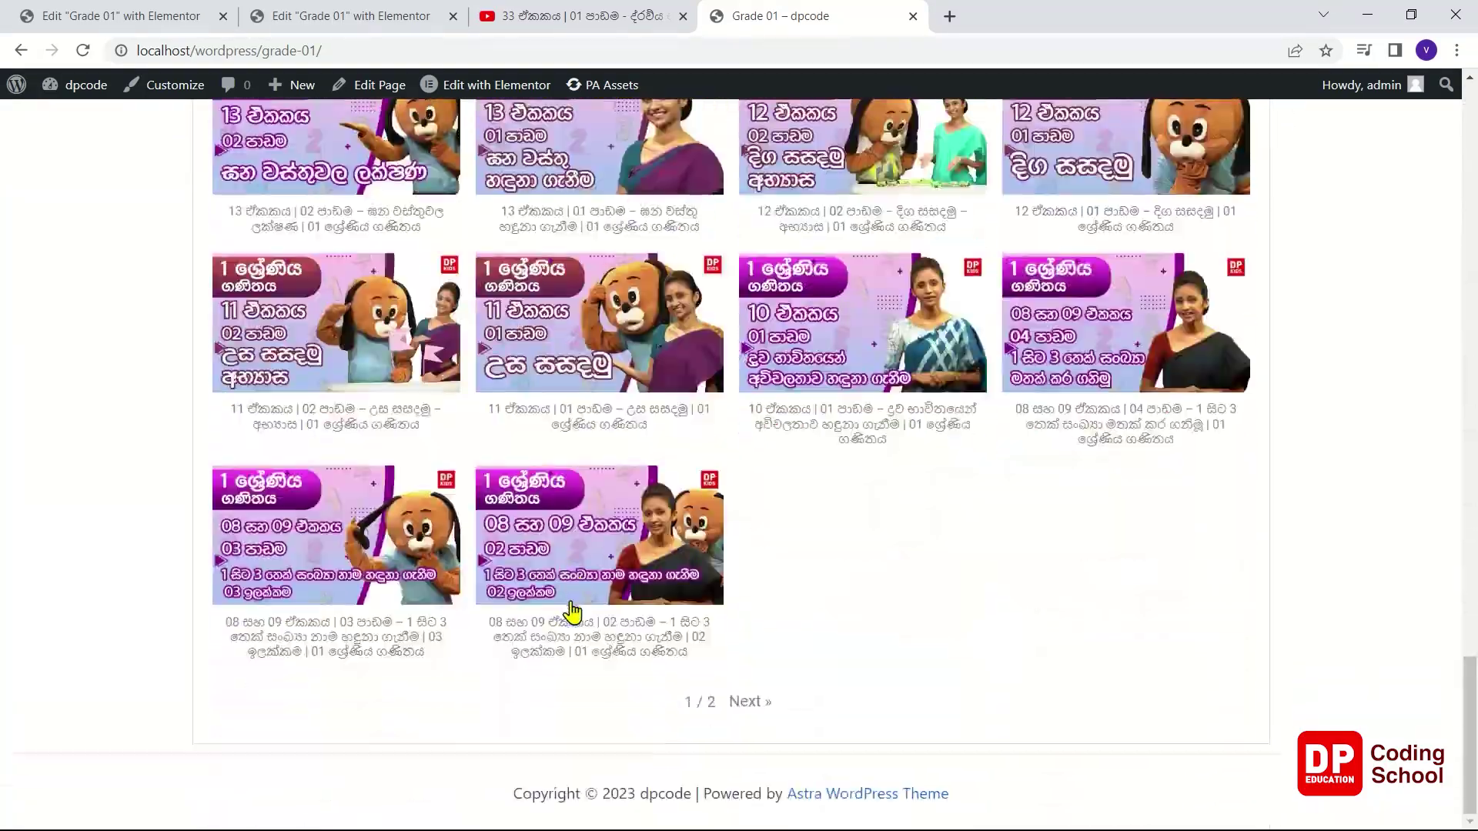
pyautogui.scroll(10, 571, 608)
pyautogui.scroll(15, 572, 608)
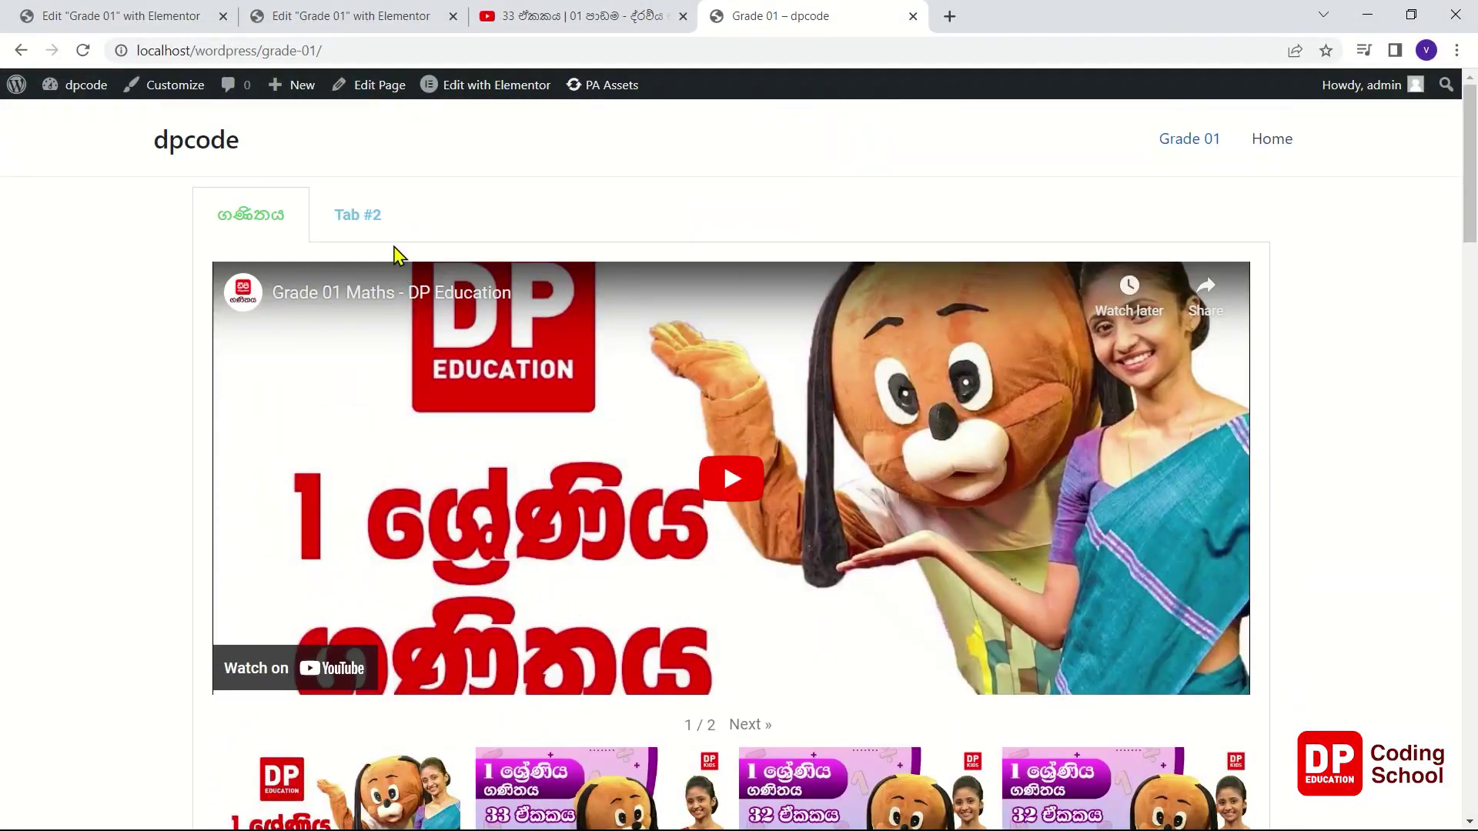
# - View the second tab on the published page, return to the Elementor editor and copy the first tab's whole embed code
pyautogui.click(374, 208)
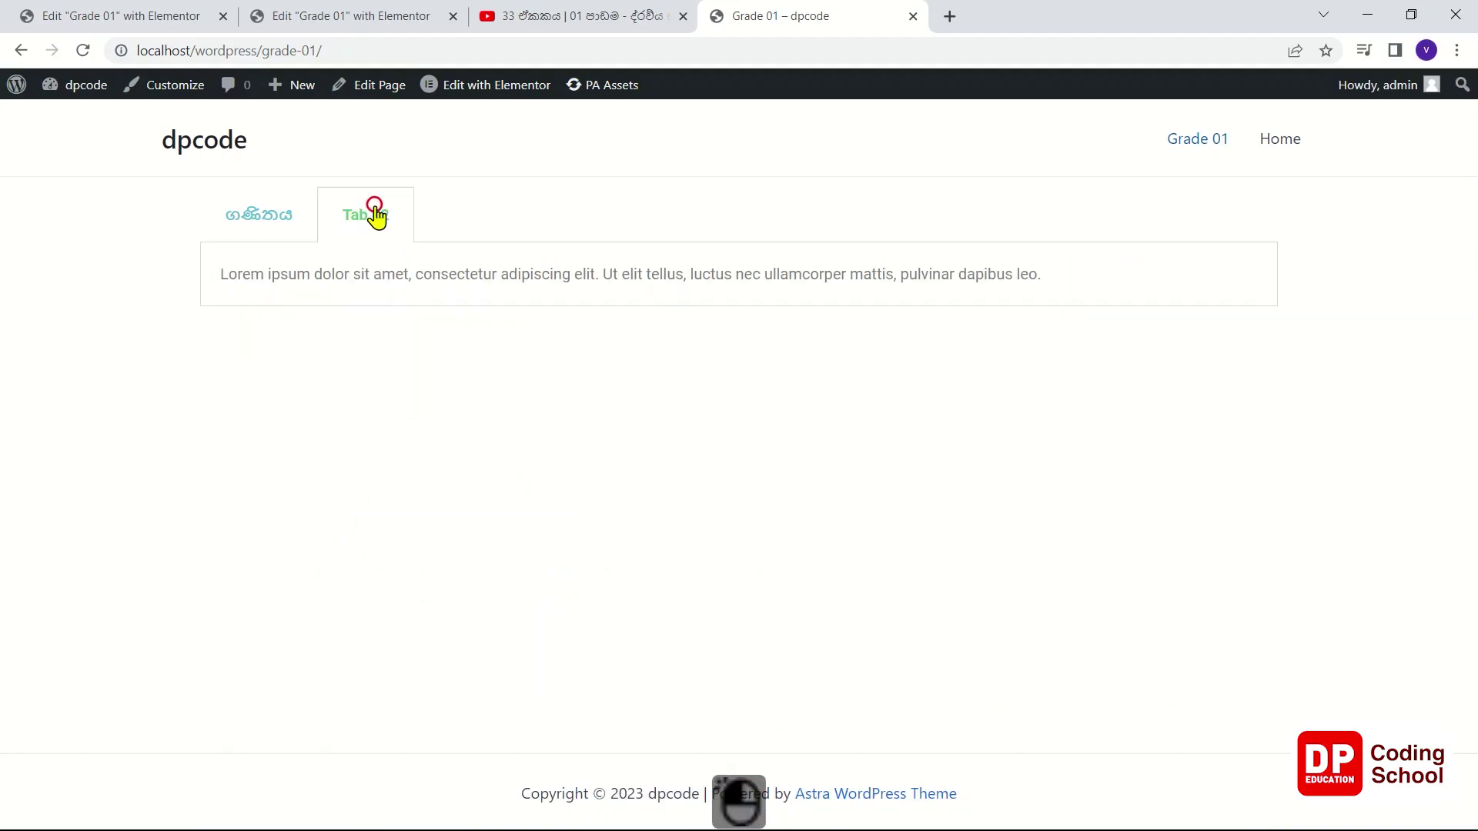
pyautogui.click(369, 14)
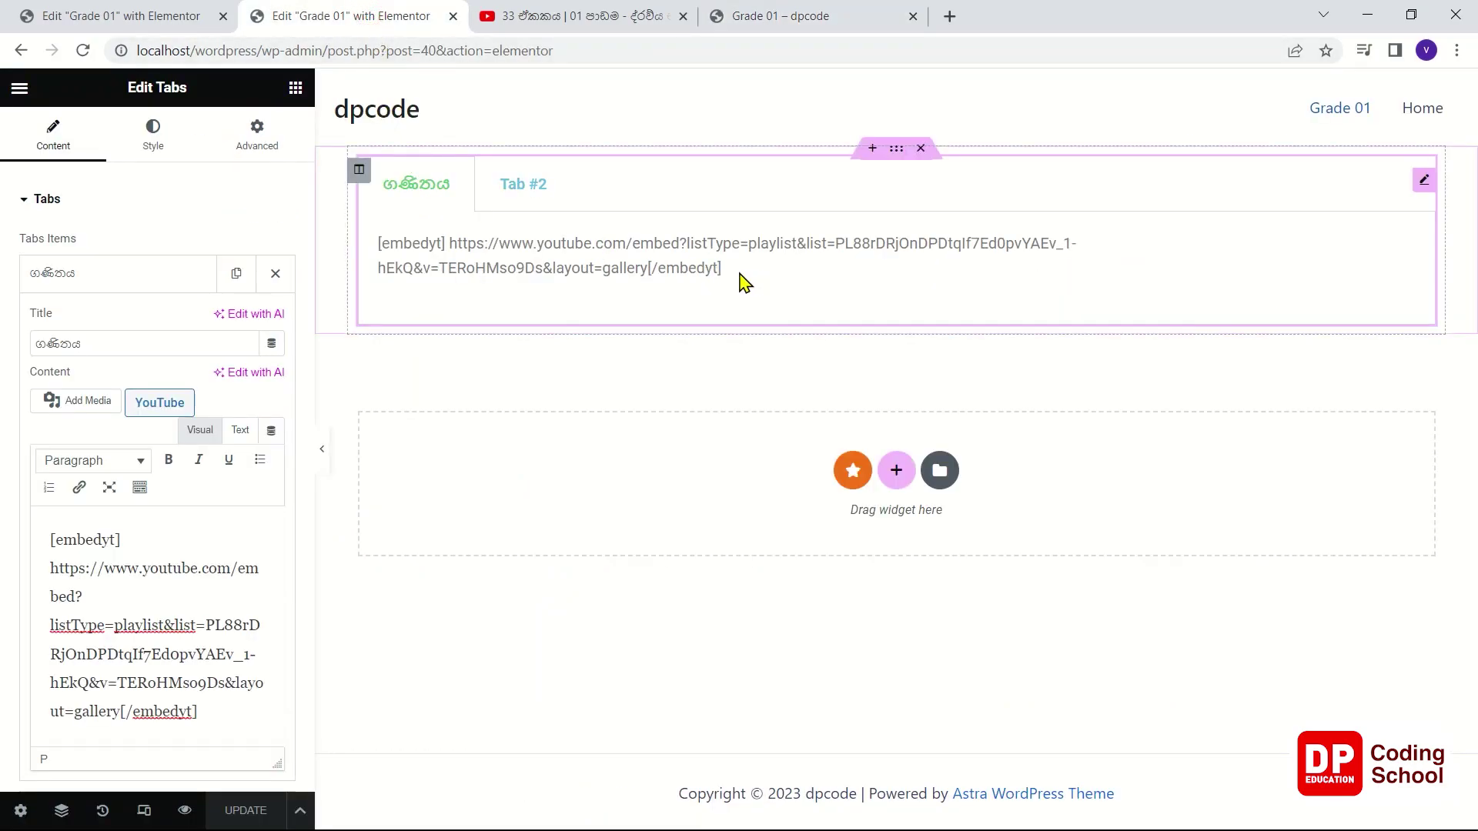
pyautogui.moveTo(209, 710); pyautogui.dragTo(53, 537)
pyautogui.hotkey('ctrl', 'c')
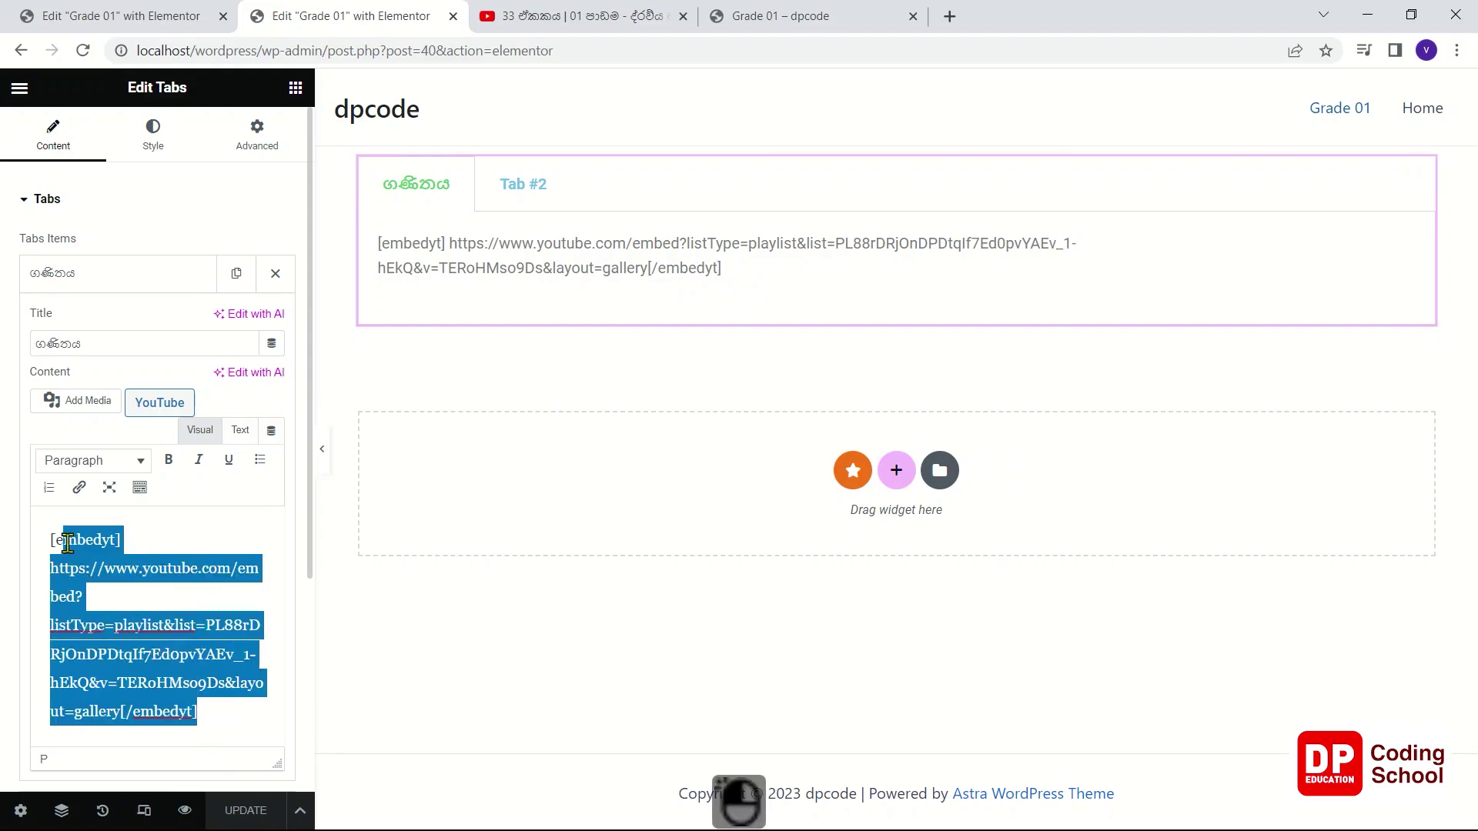
pyautogui.rightClick(88, 581)
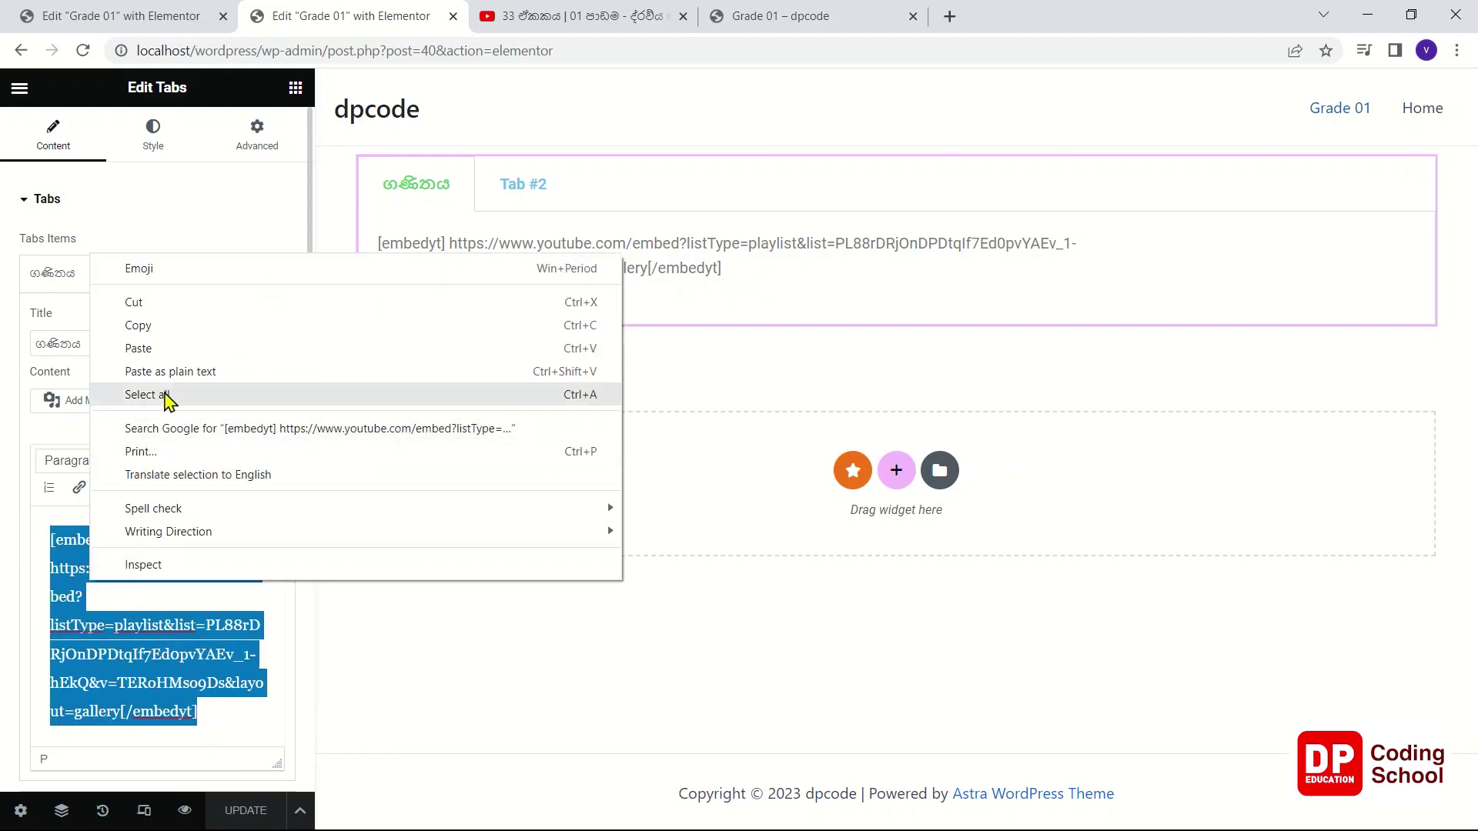
pyautogui.click(168, 332)
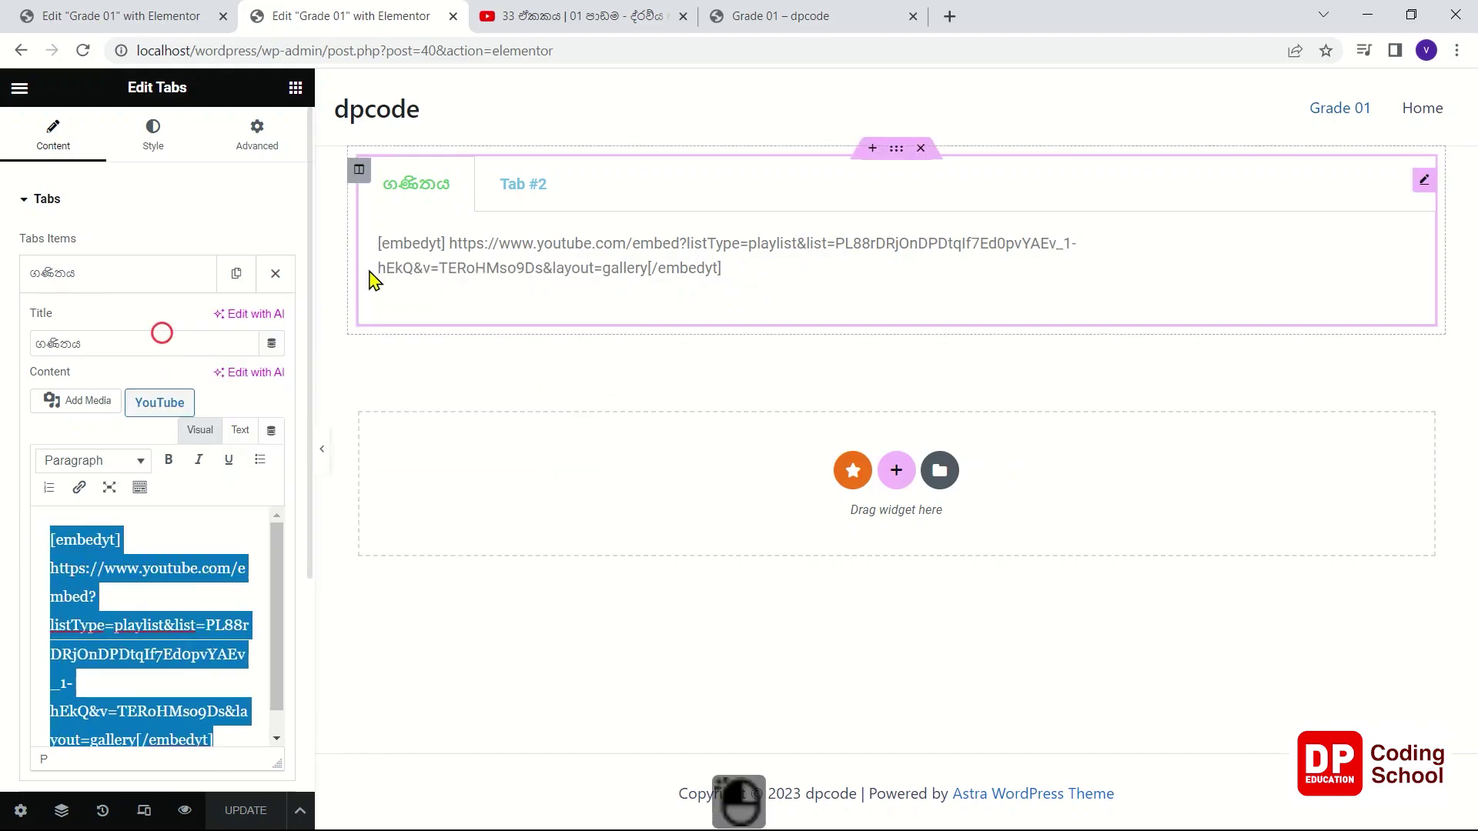
# - Replace Tab #2's placeholder content with the copied embed code and delete its link portion before "=gallery"
pyautogui.click(110, 291)
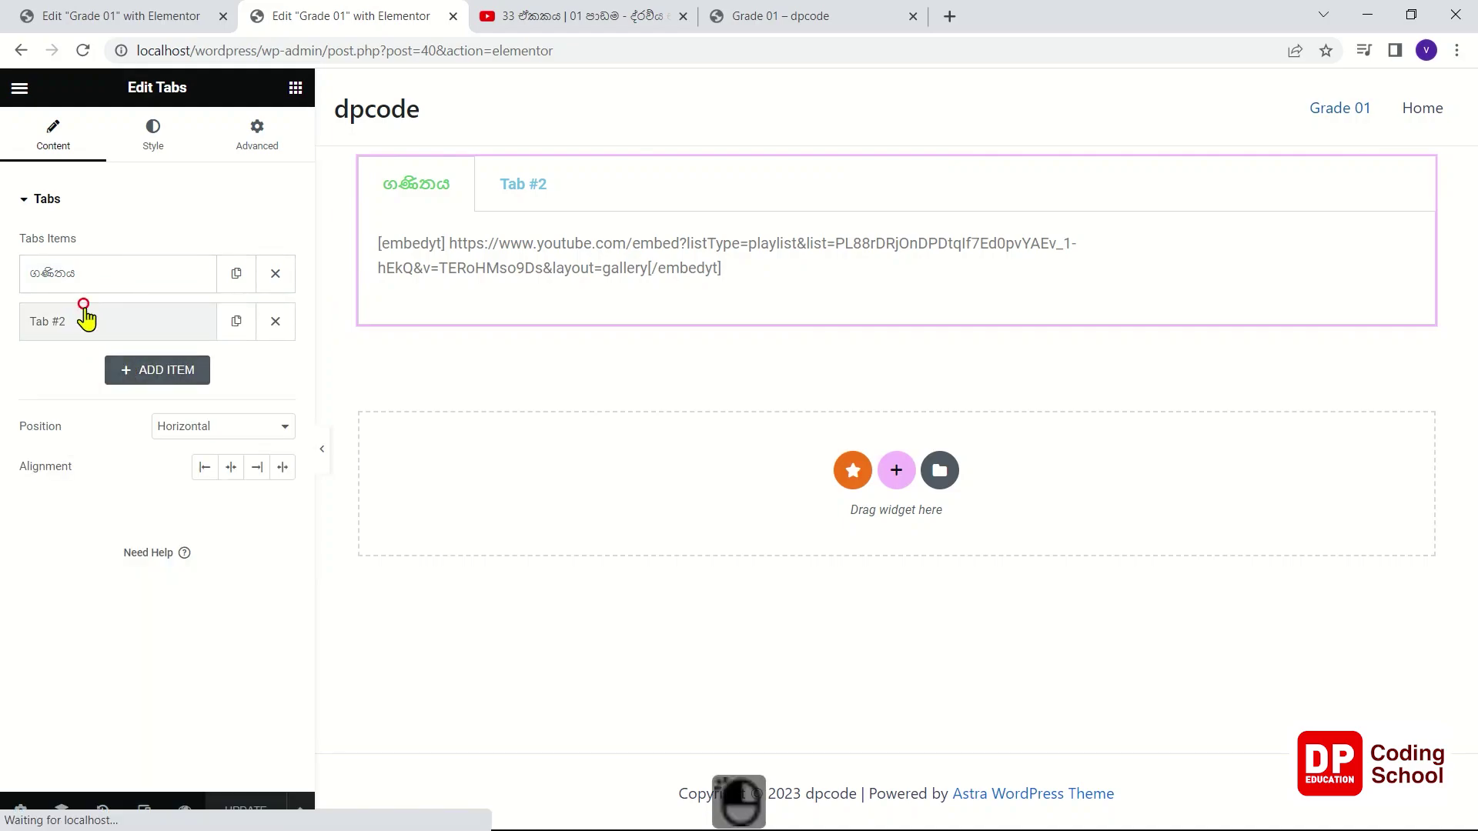
pyautogui.click(150, 324)
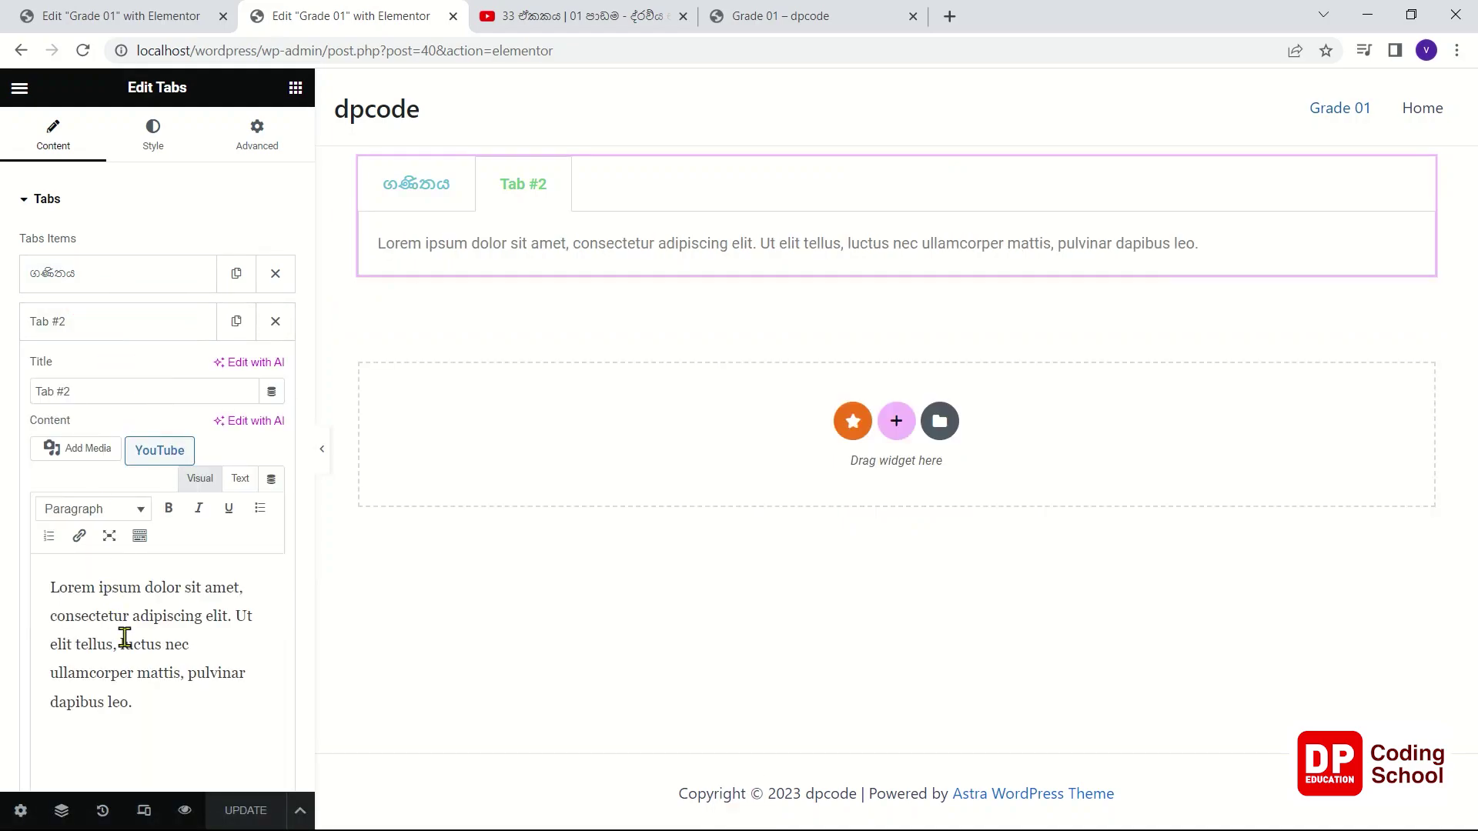
pyautogui.click(123, 678)
pyautogui.hotkey('ctrl', 'a')
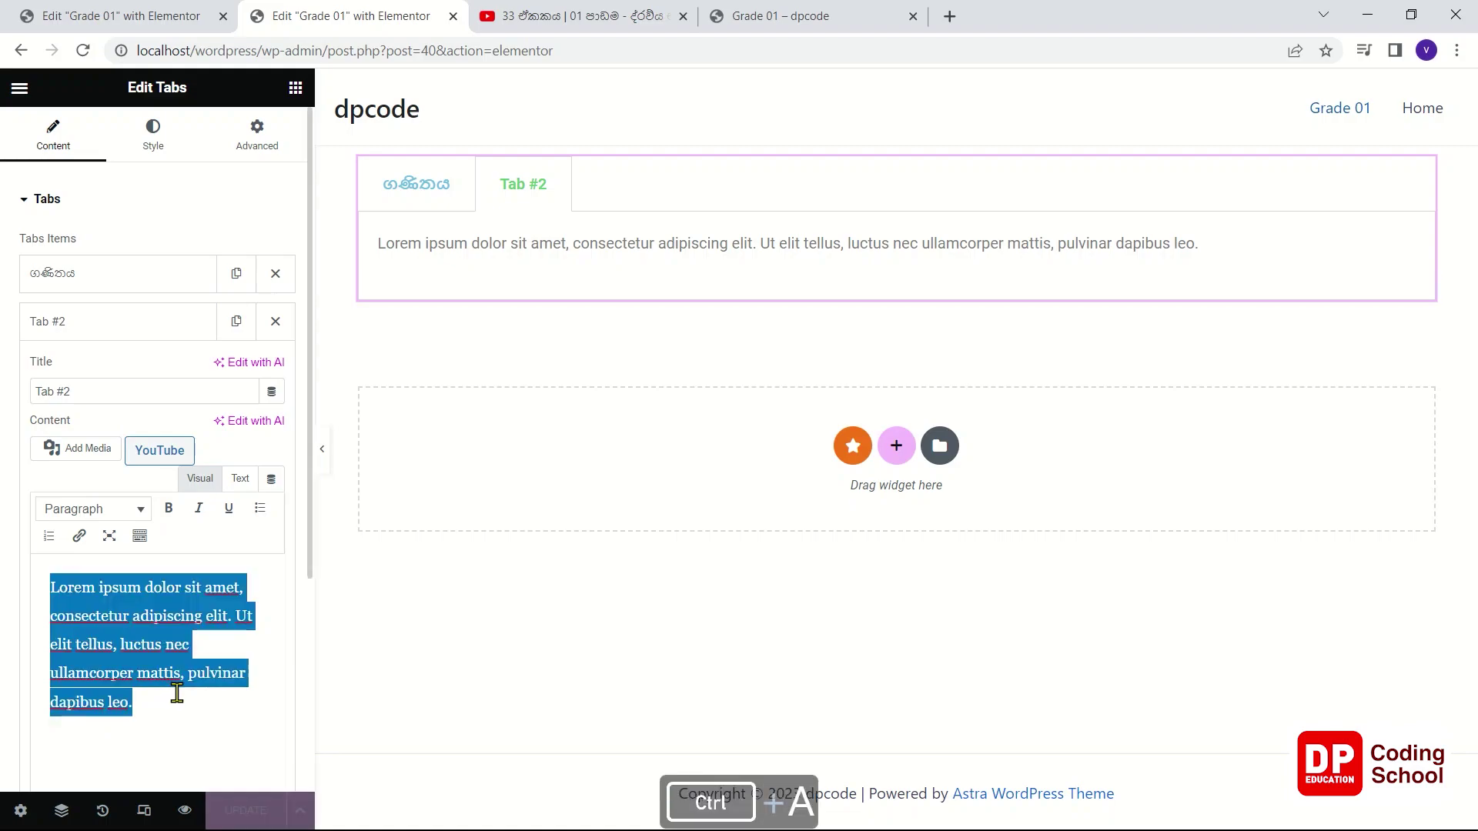
pyautogui.hotkey('ctrl', 'v')
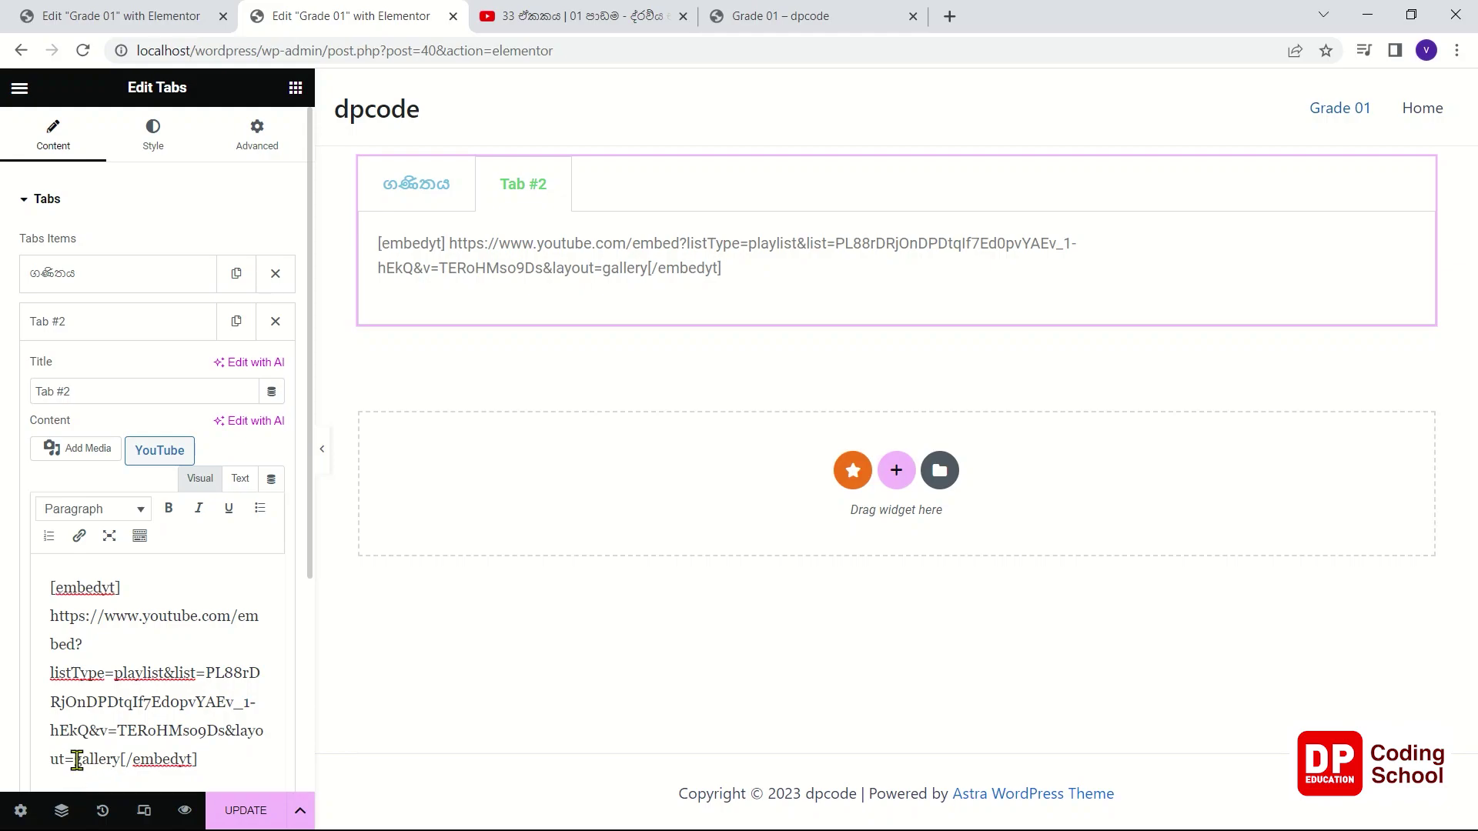
pyautogui.moveTo(63, 760); pyautogui.dragTo(48, 630)
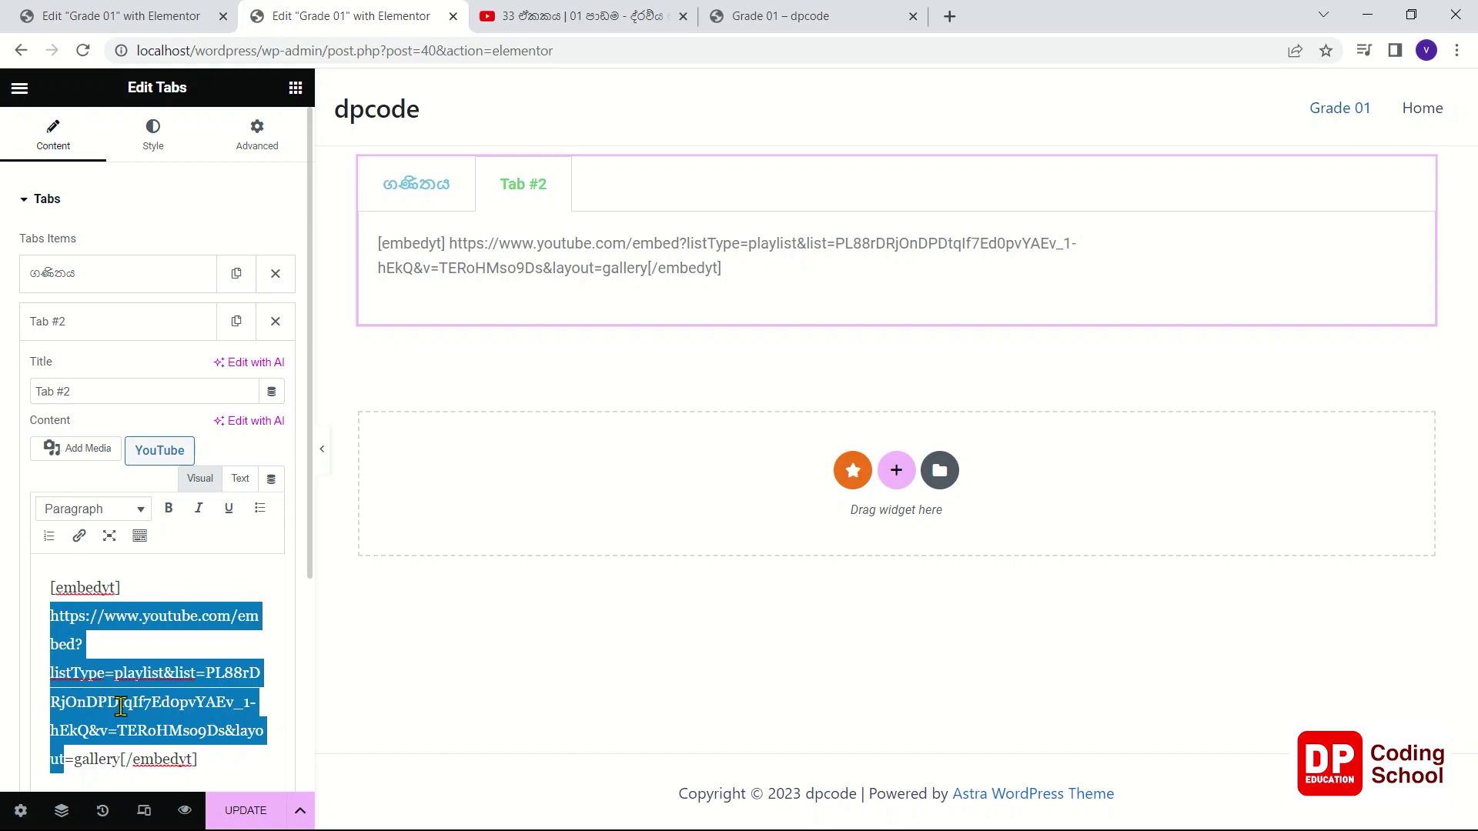
pyautogui.press('BackSpace')
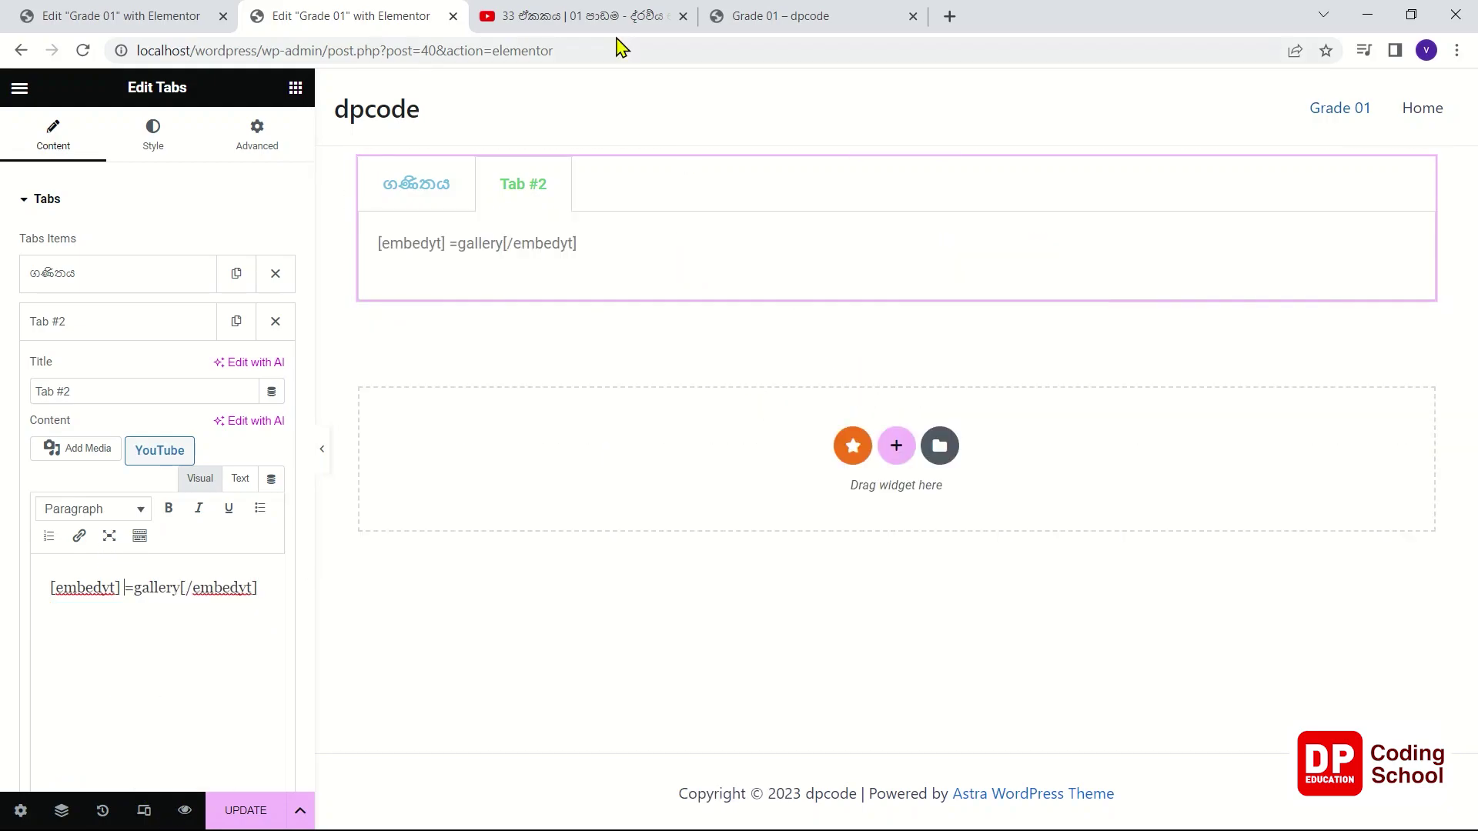
# - Switch to YouTube, go back to the DP Education - Kids playlists, close the miniplayer and find the "01 වන ශ්‍රේණිය" playlists
pyautogui.click(610, 11)
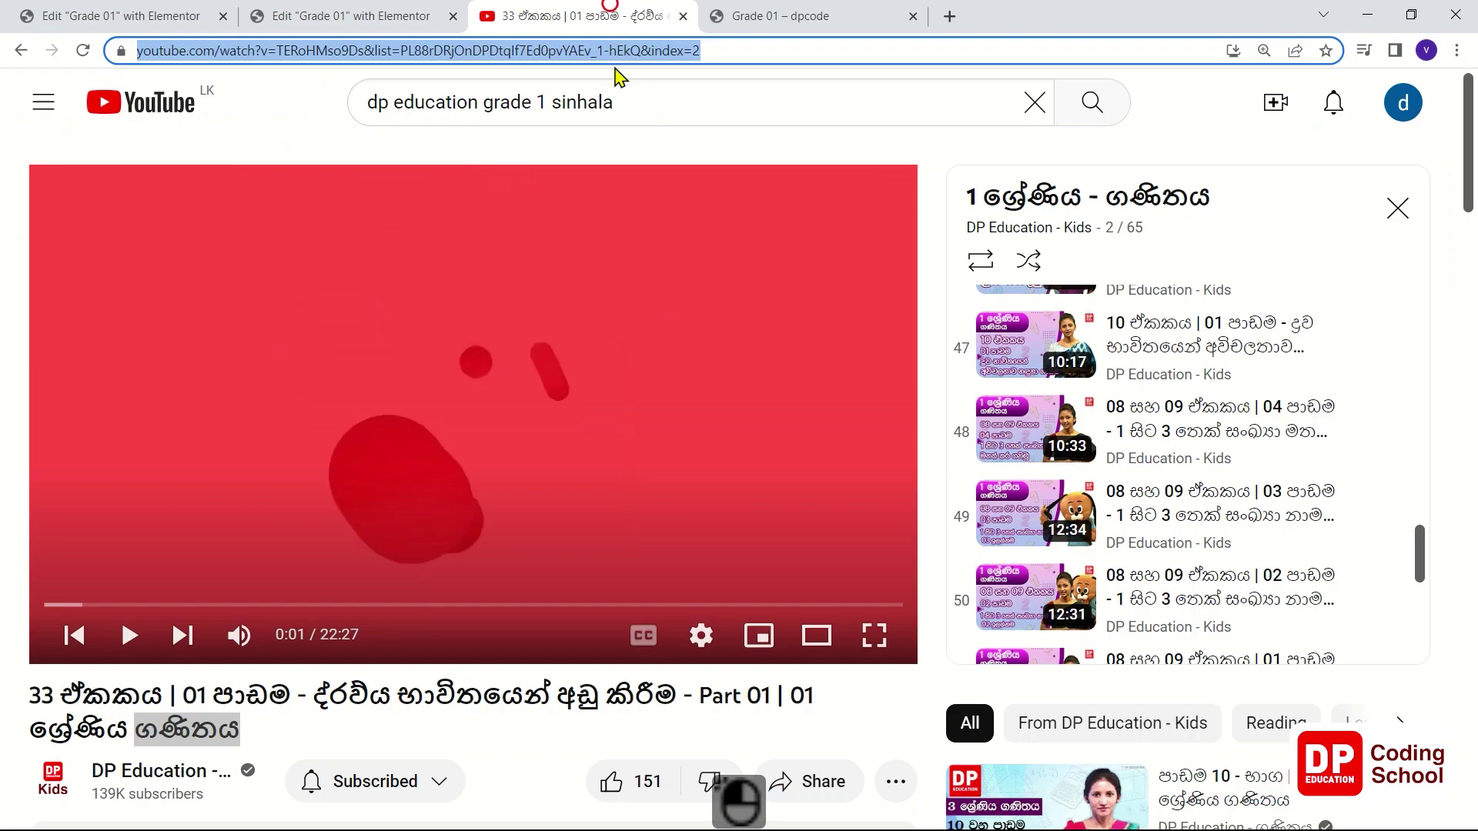
pyautogui.click(21, 52)
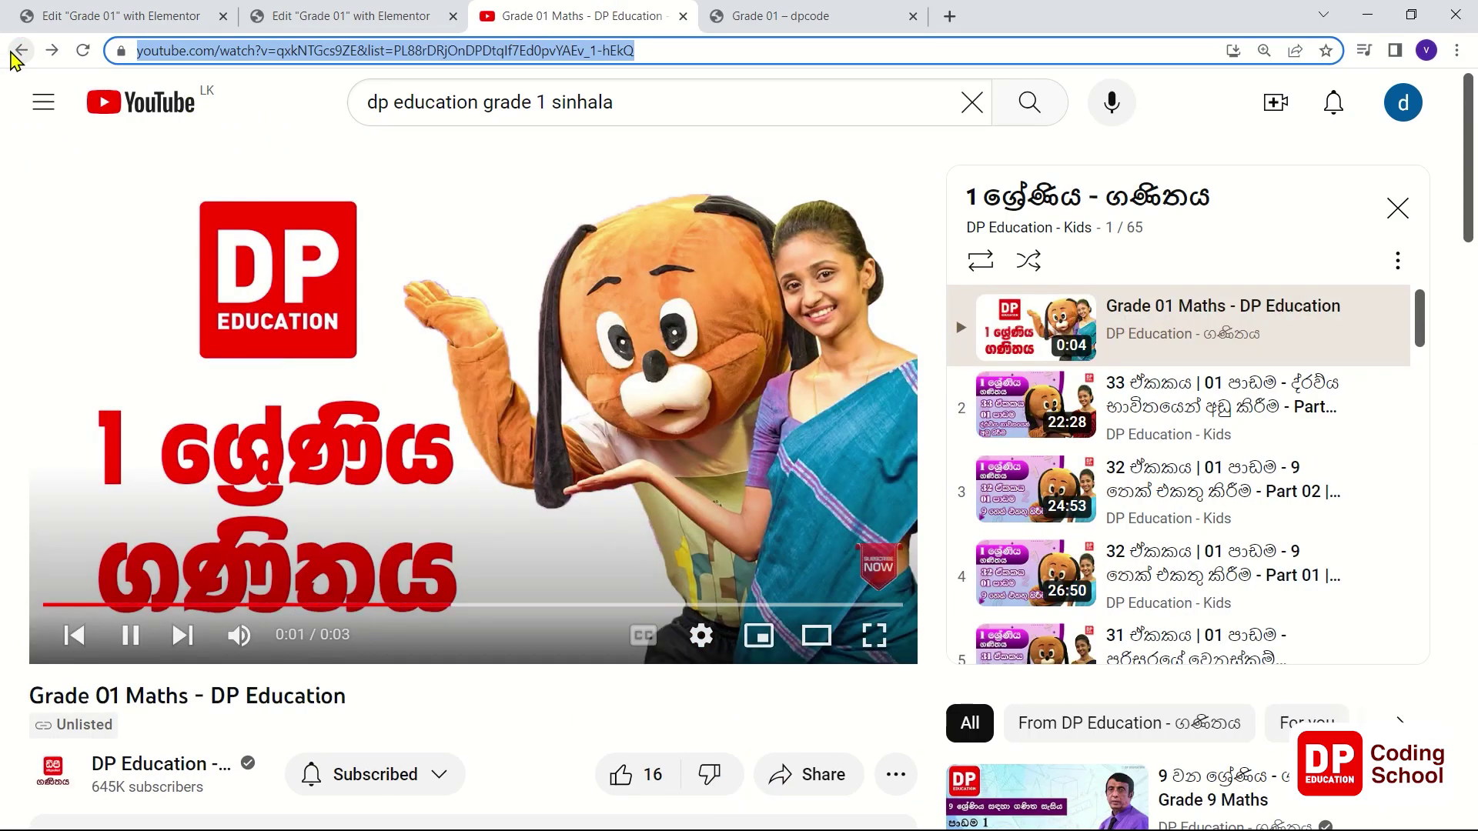
pyautogui.click(18, 52)
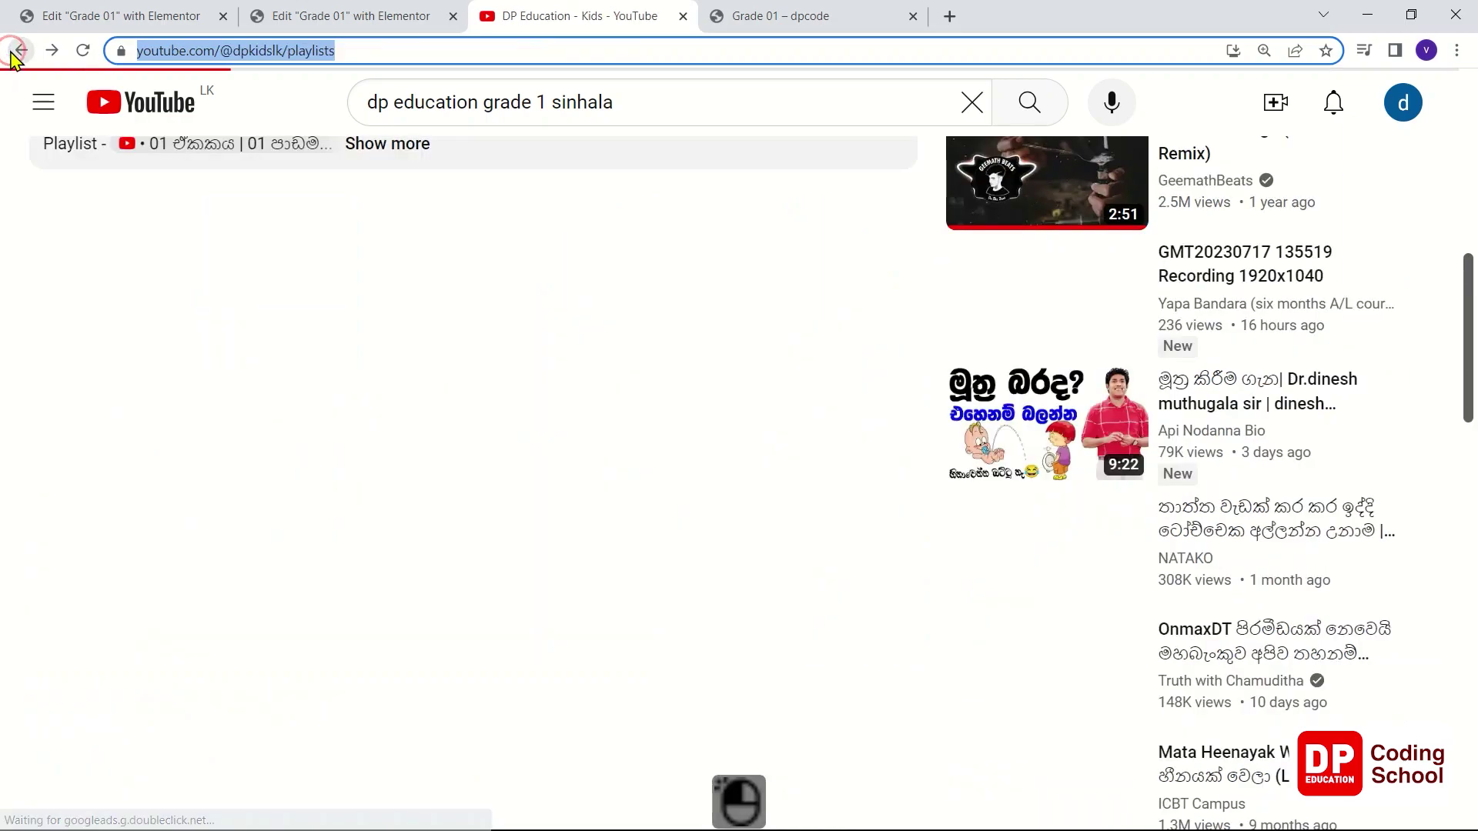
pyautogui.scroll(-3, 420, 606)
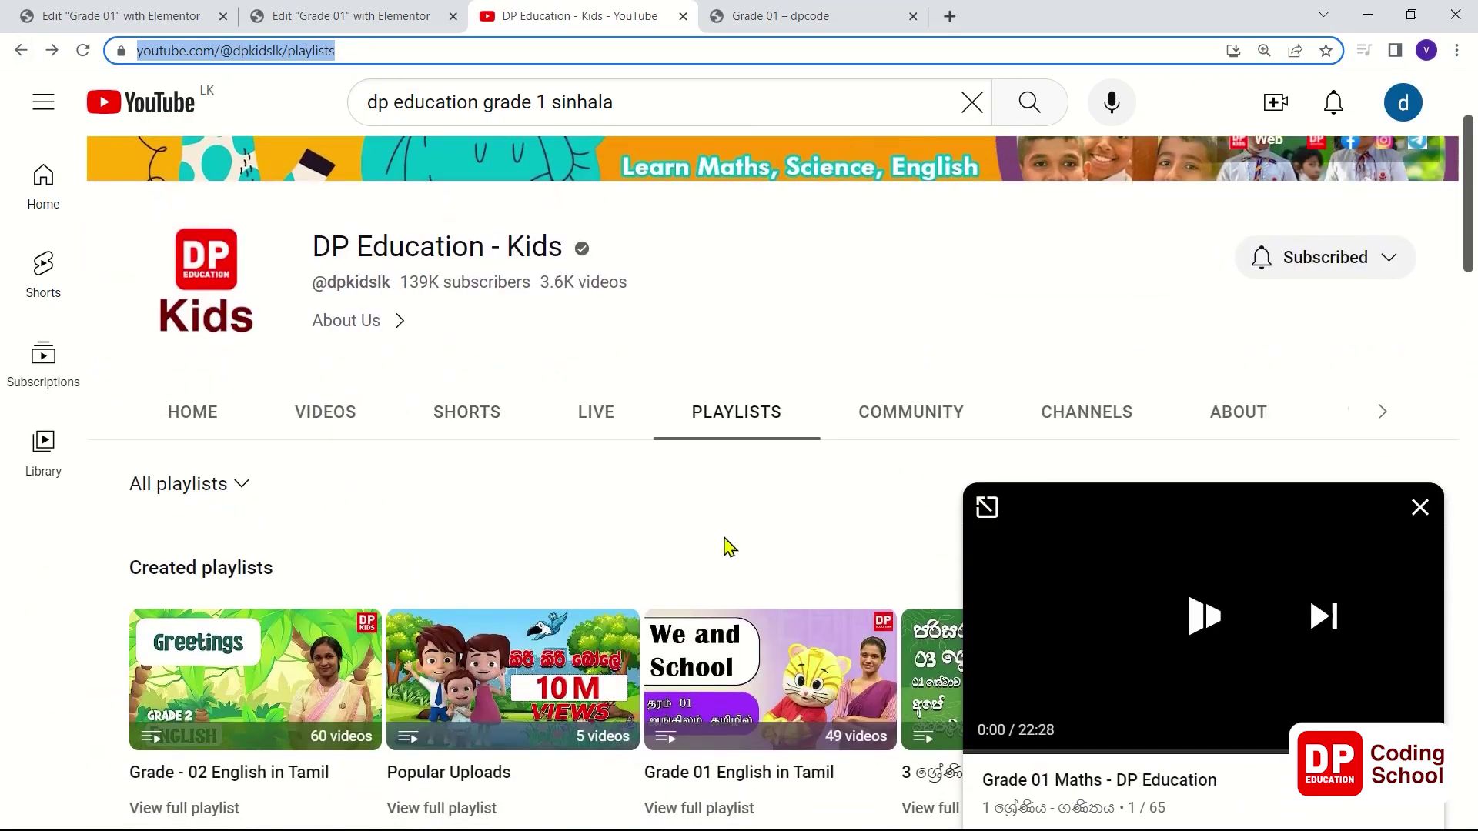
pyautogui.click(1418, 509)
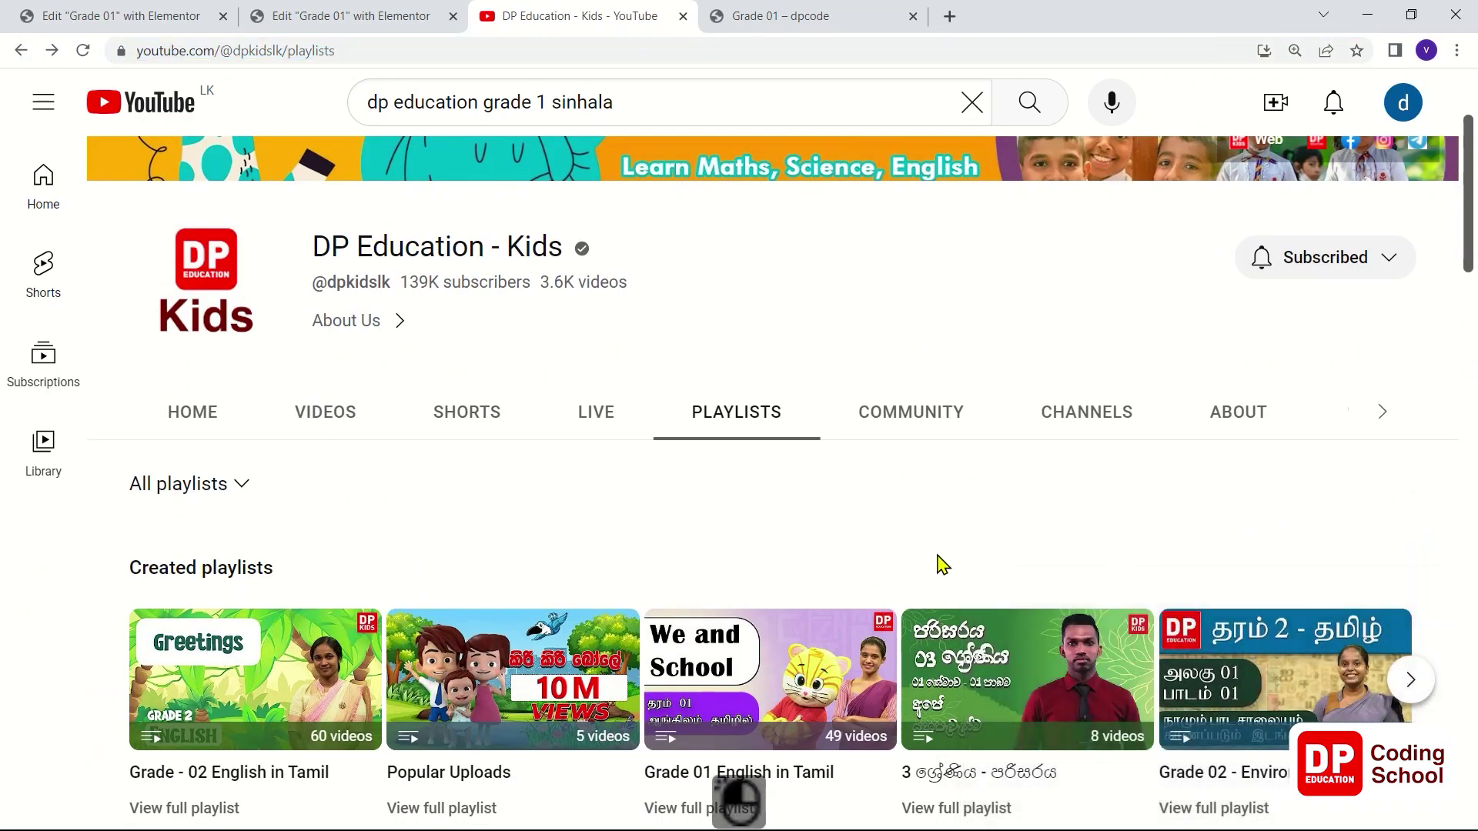
pyautogui.click(324, 415)
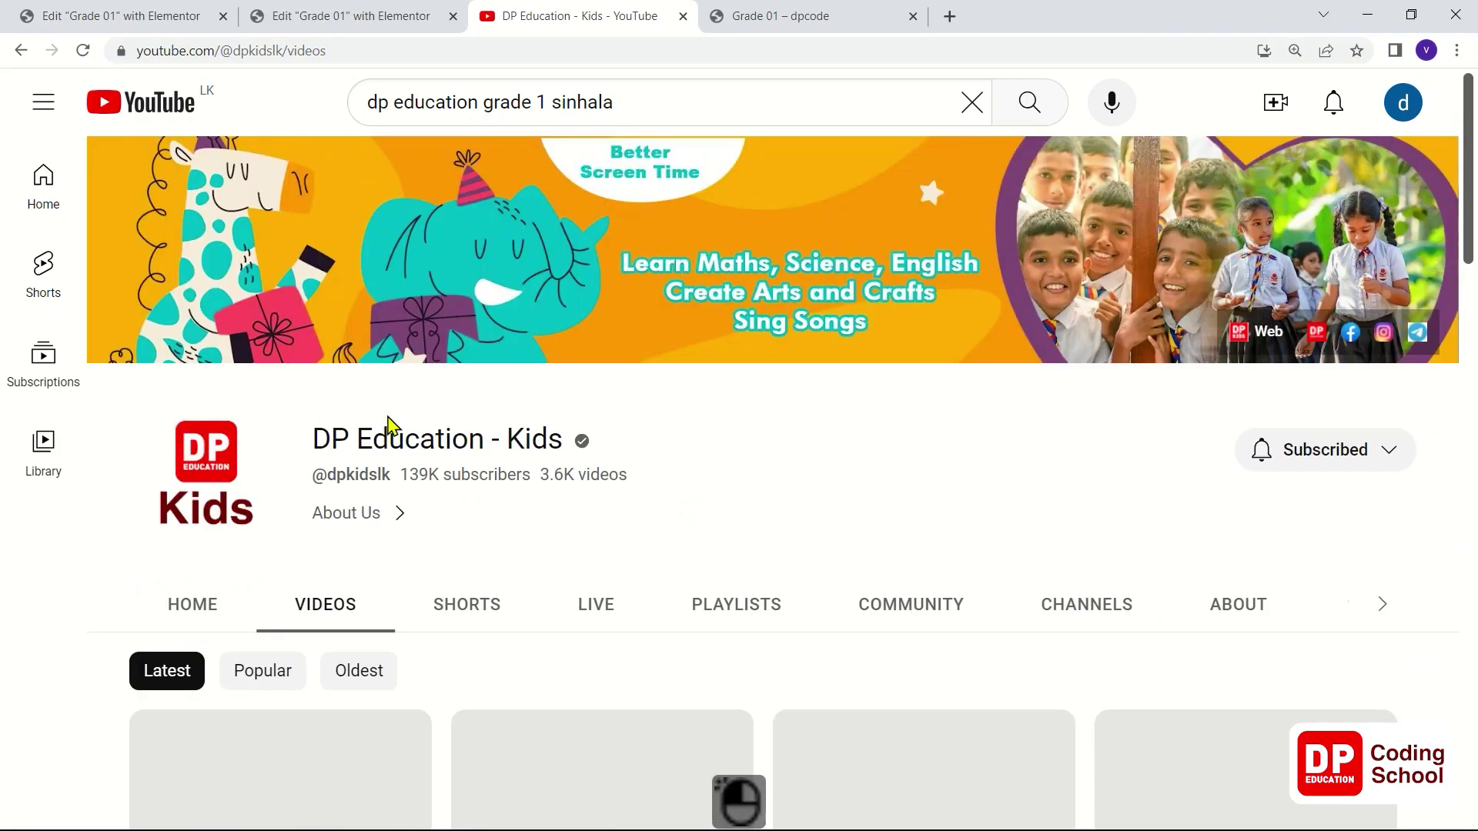
pyautogui.click(739, 592)
pyautogui.scroll(-10, 739, 598)
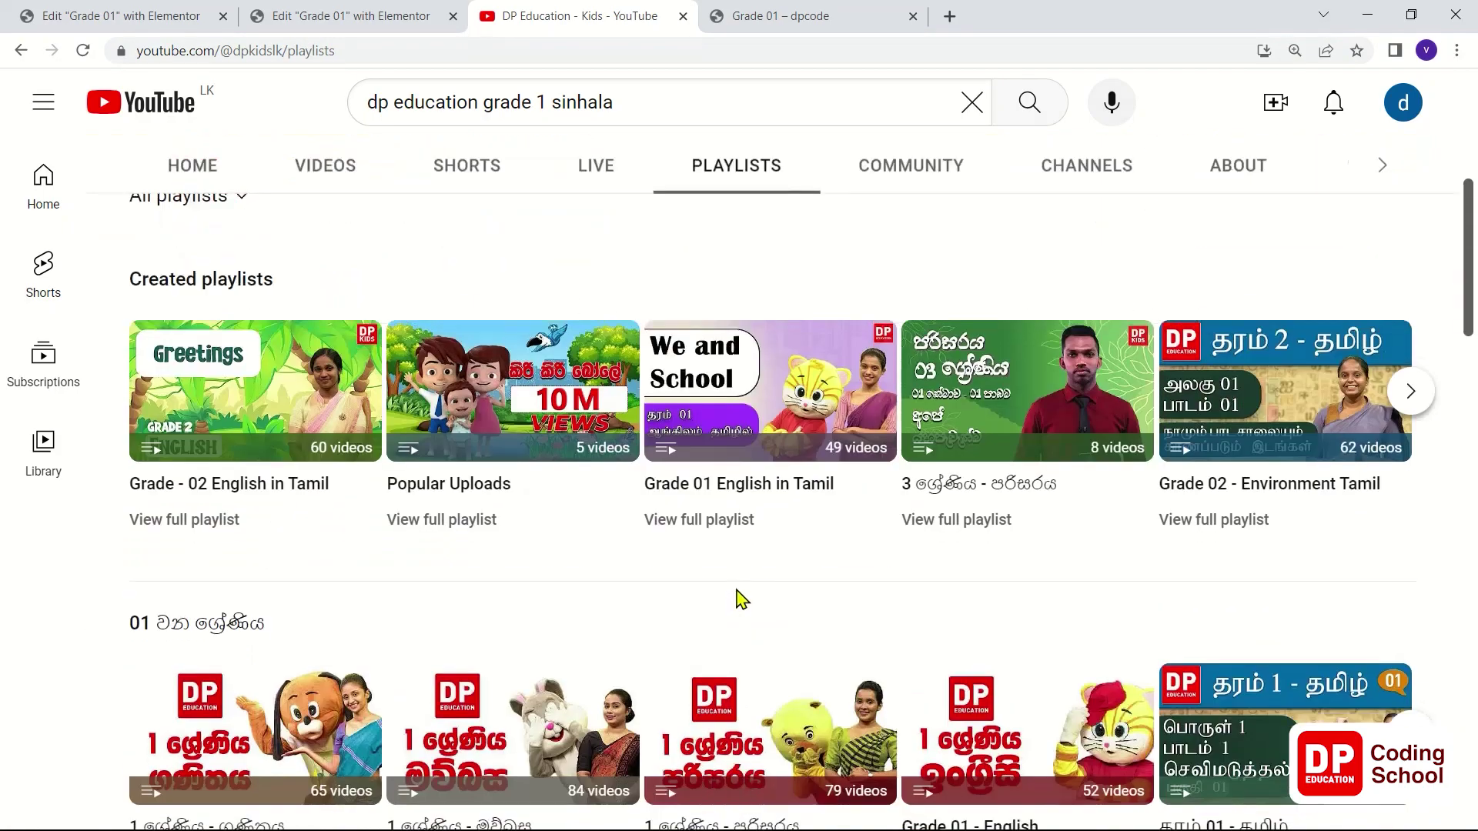
pyautogui.scroll(-1, 735, 596)
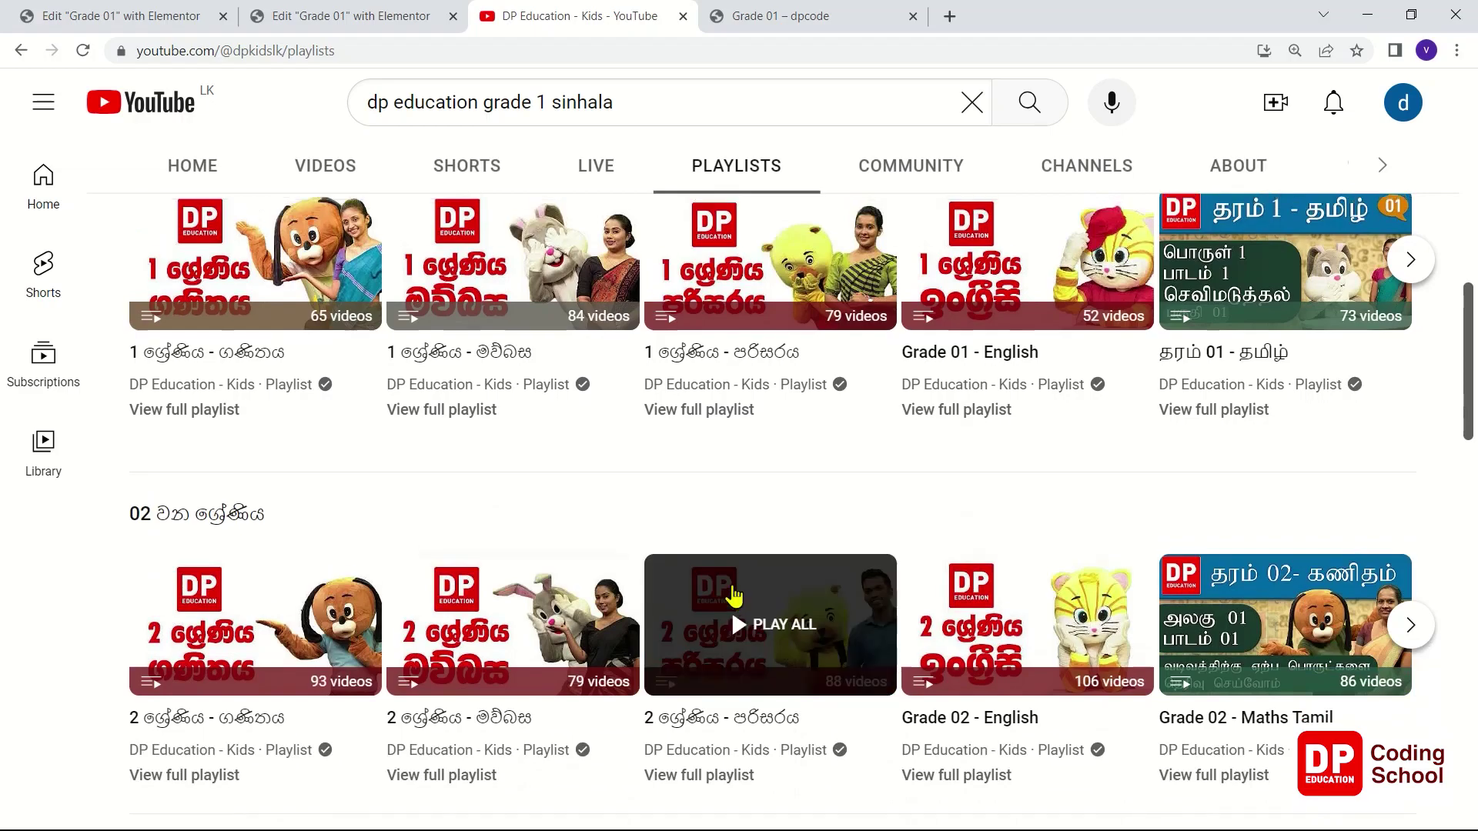
pyautogui.scroll(2, 733, 597)
pyautogui.scroll(-2, 734, 596)
pyautogui.scroll(1, 732, 597)
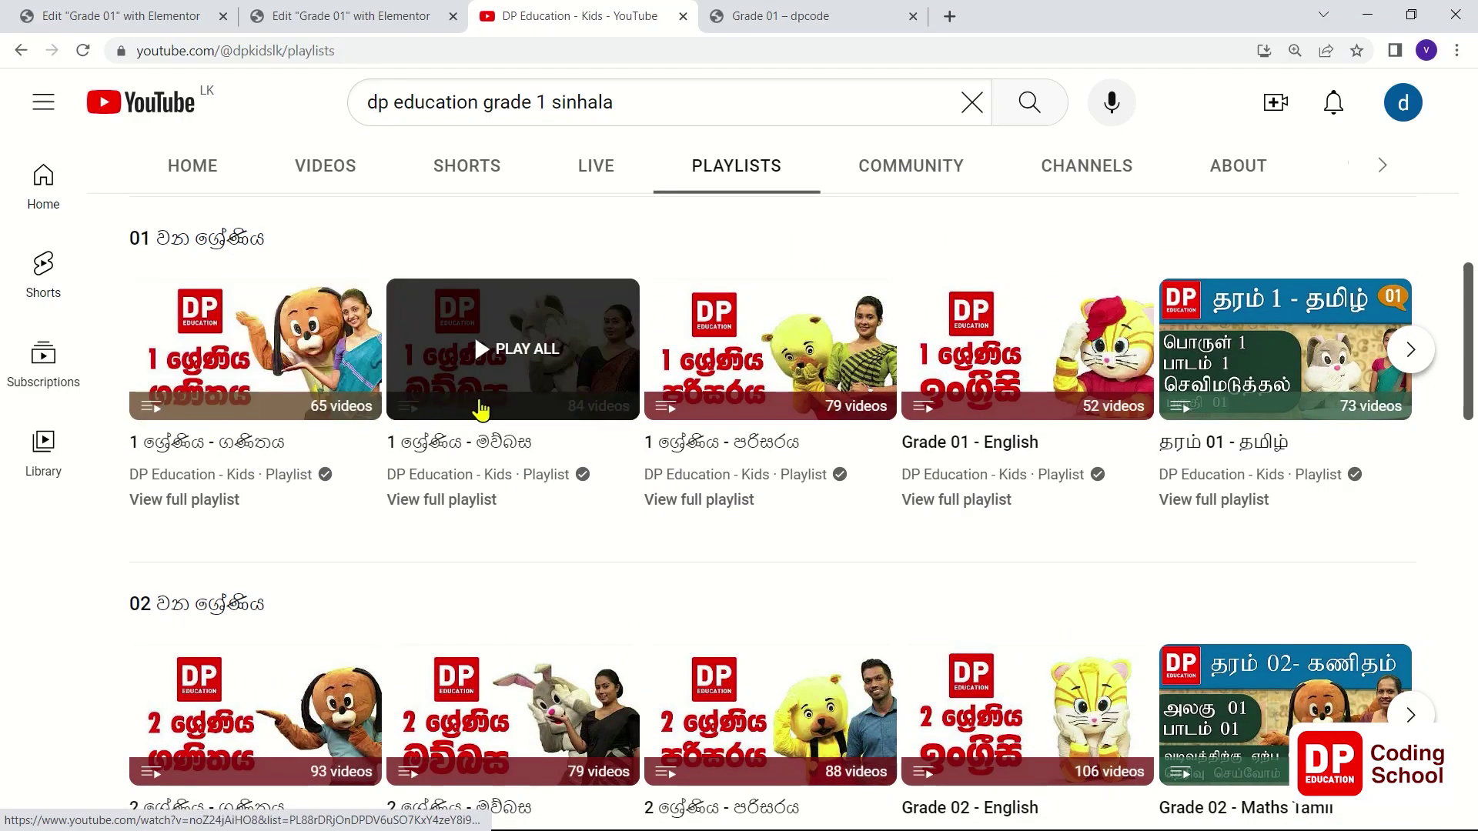
# - Open the "1 ශ්‍රේණිය - මව්බස" playlist, start its second video and pause it
pyautogui.click(478, 445)
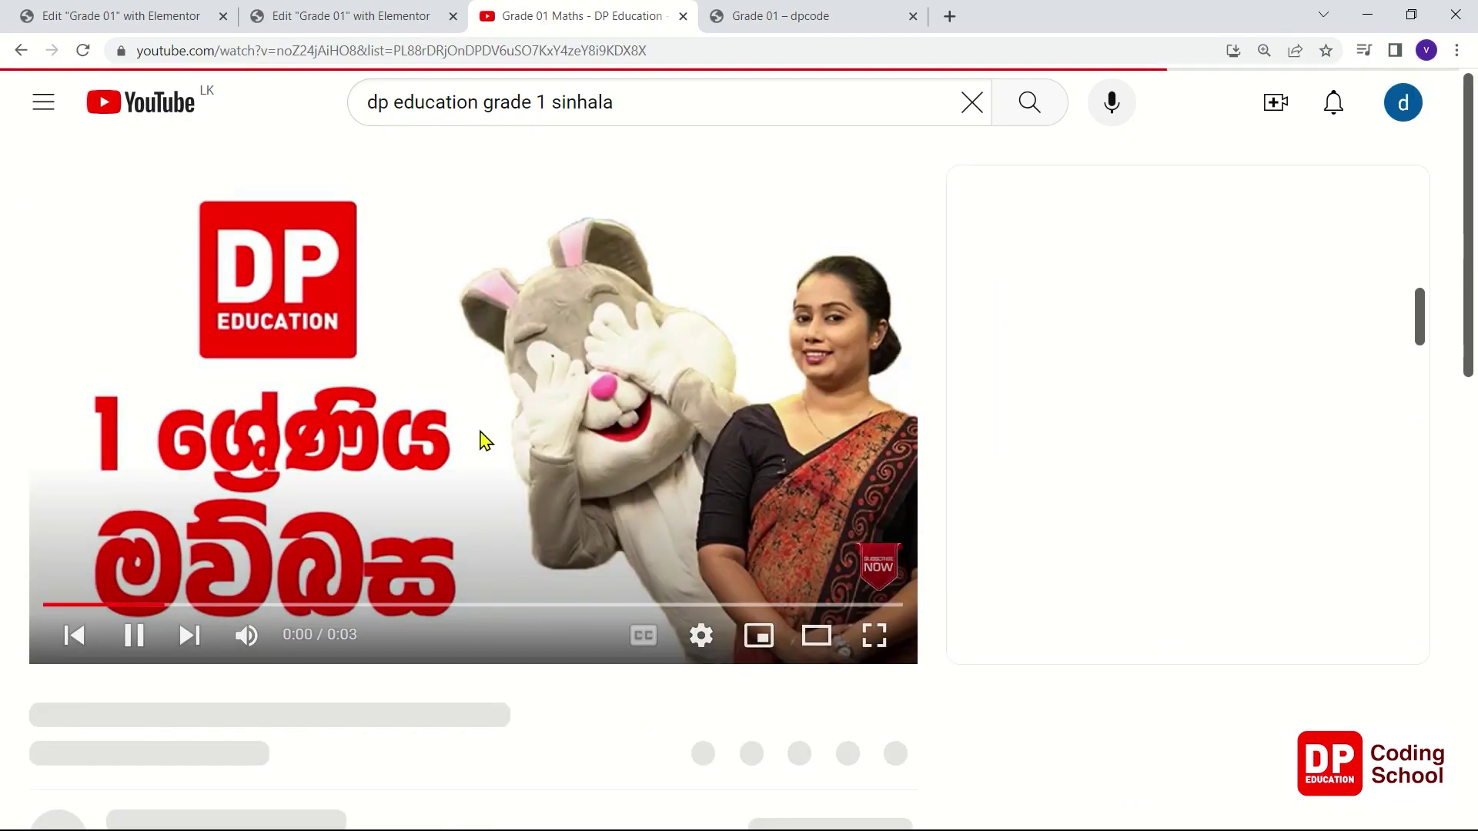
pyautogui.click(480, 438)
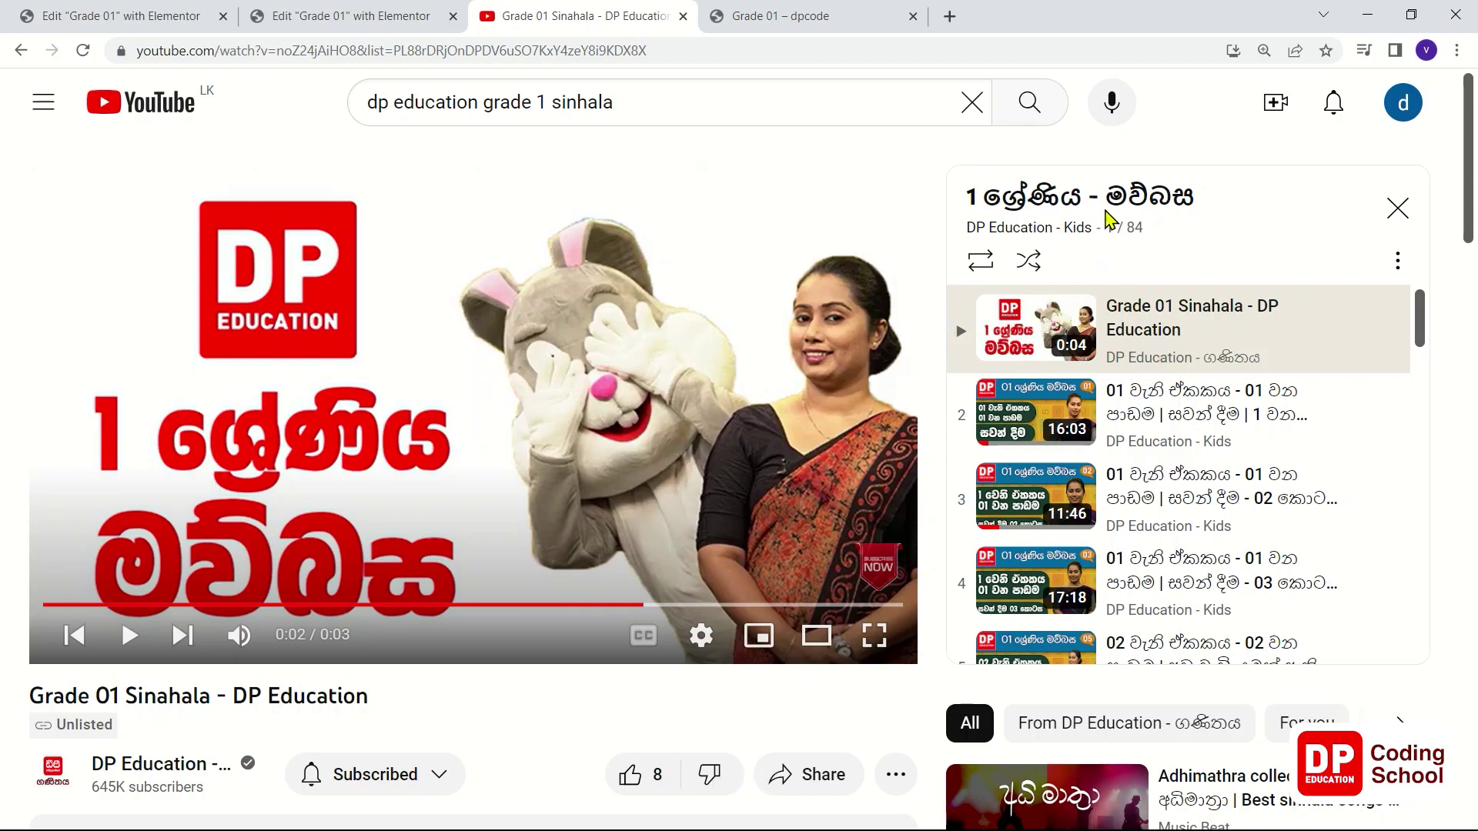
pyautogui.click(1153, 417)
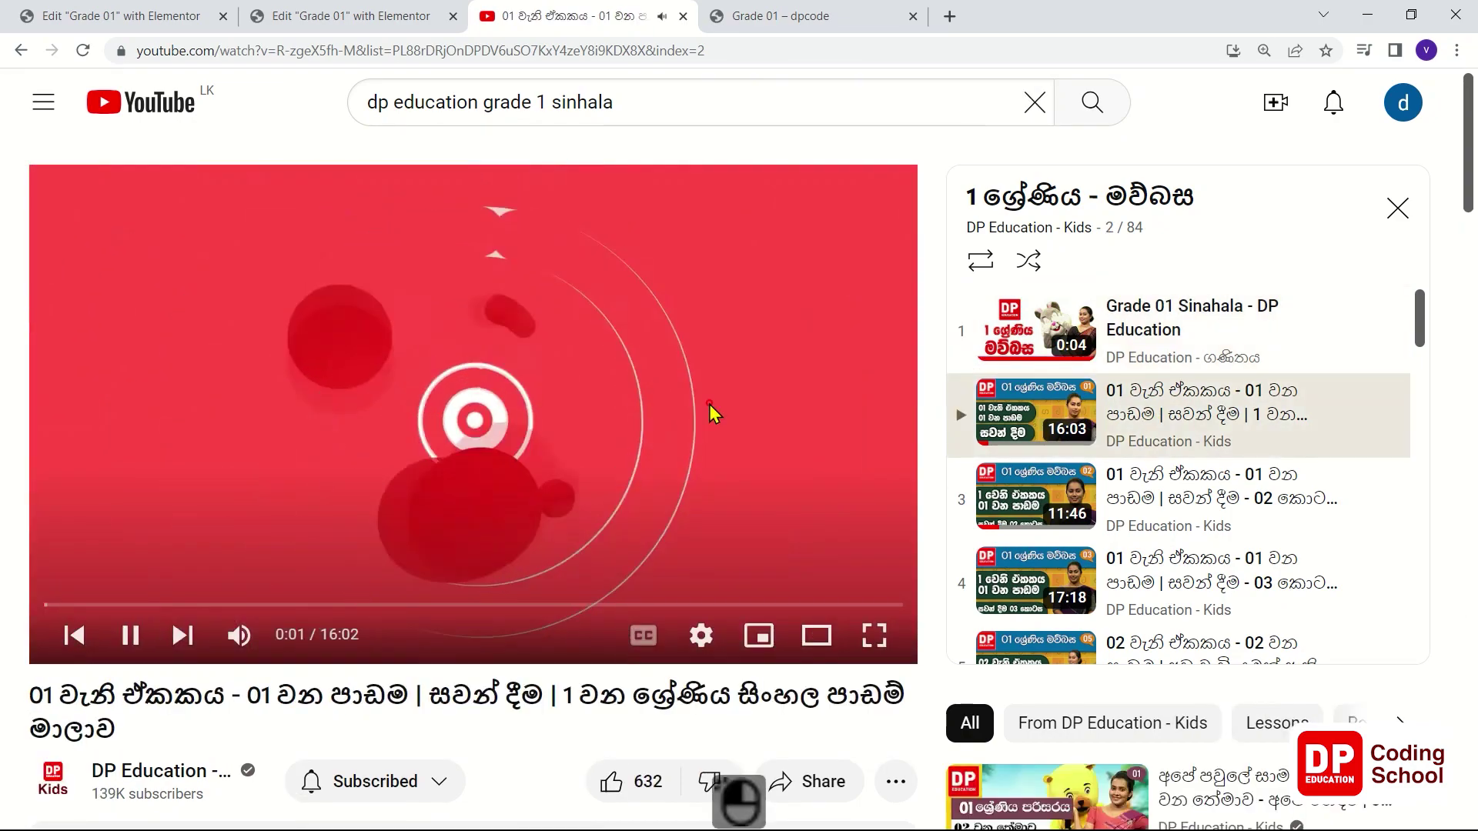
pyautogui.click(712, 414)
# - Copy the word "සිංහල" from the video title and paste it as the second tab's title in the Elementor editor
pyautogui.scroll(-1, 694, 593)
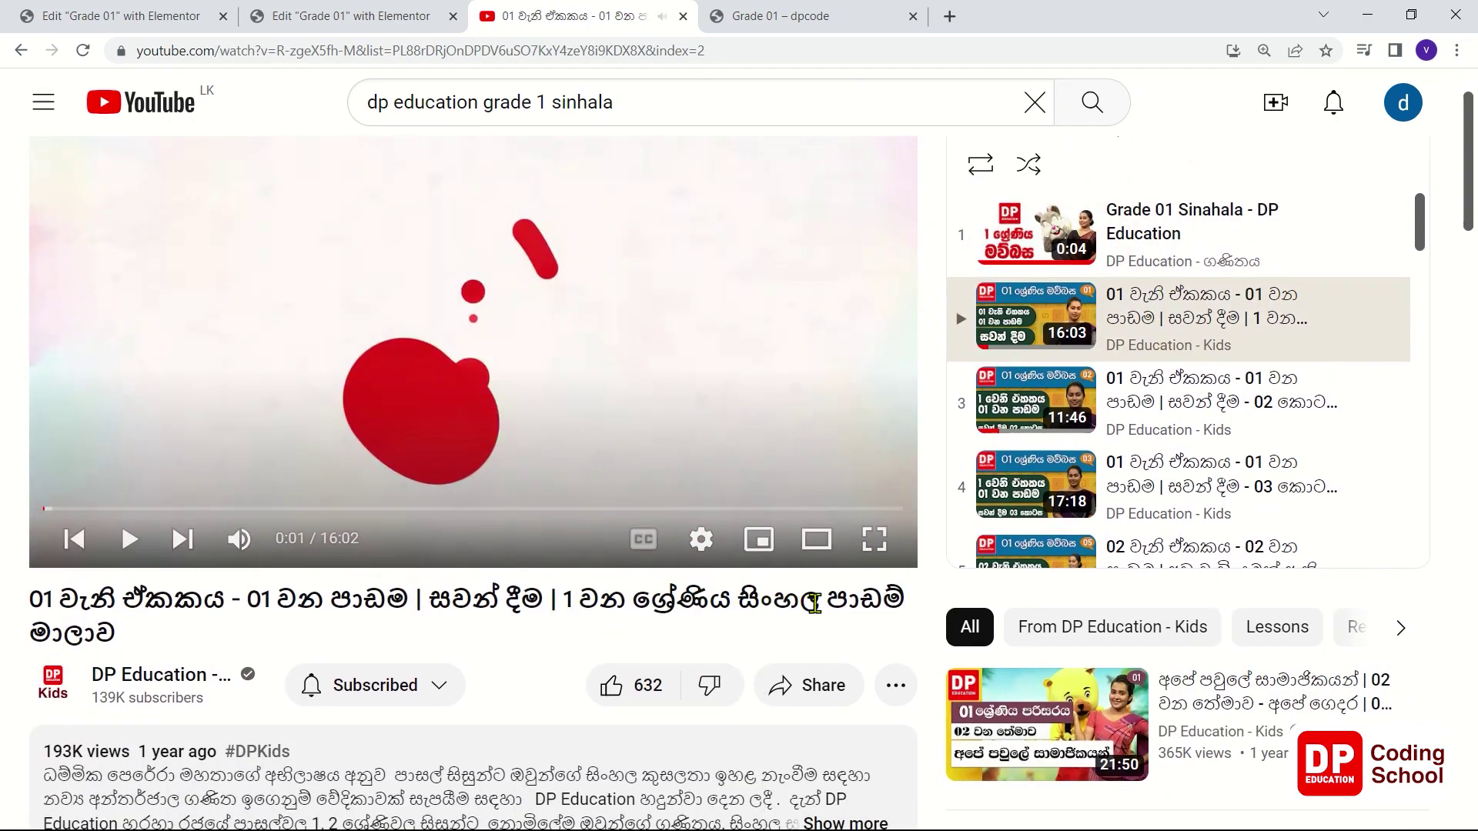
pyautogui.moveTo(822, 602); pyautogui.dragTo(741, 603)
pyautogui.rightClick(747, 606)
pyautogui.click(764, 613)
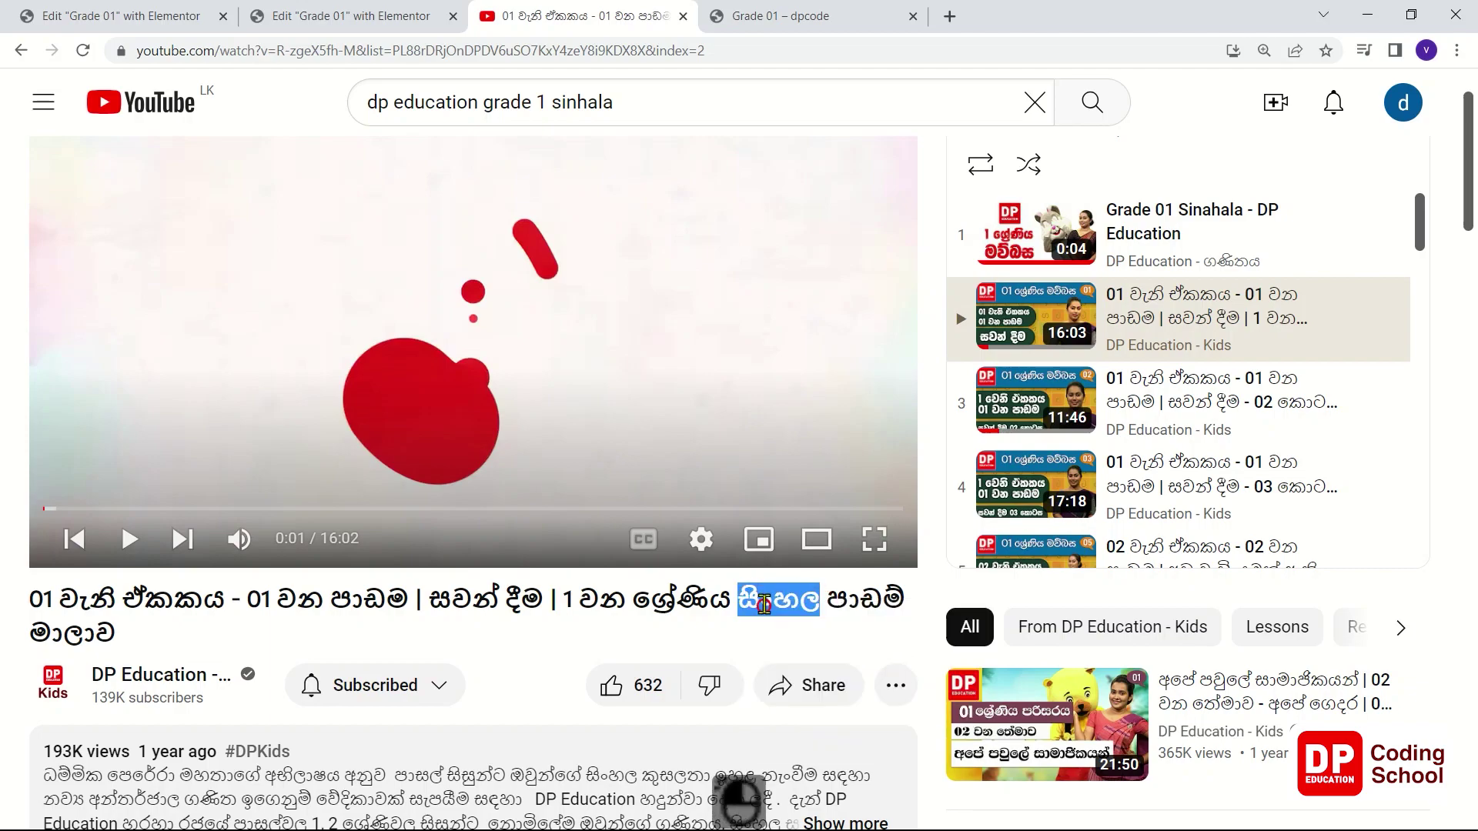
pyautogui.click(343, 13)
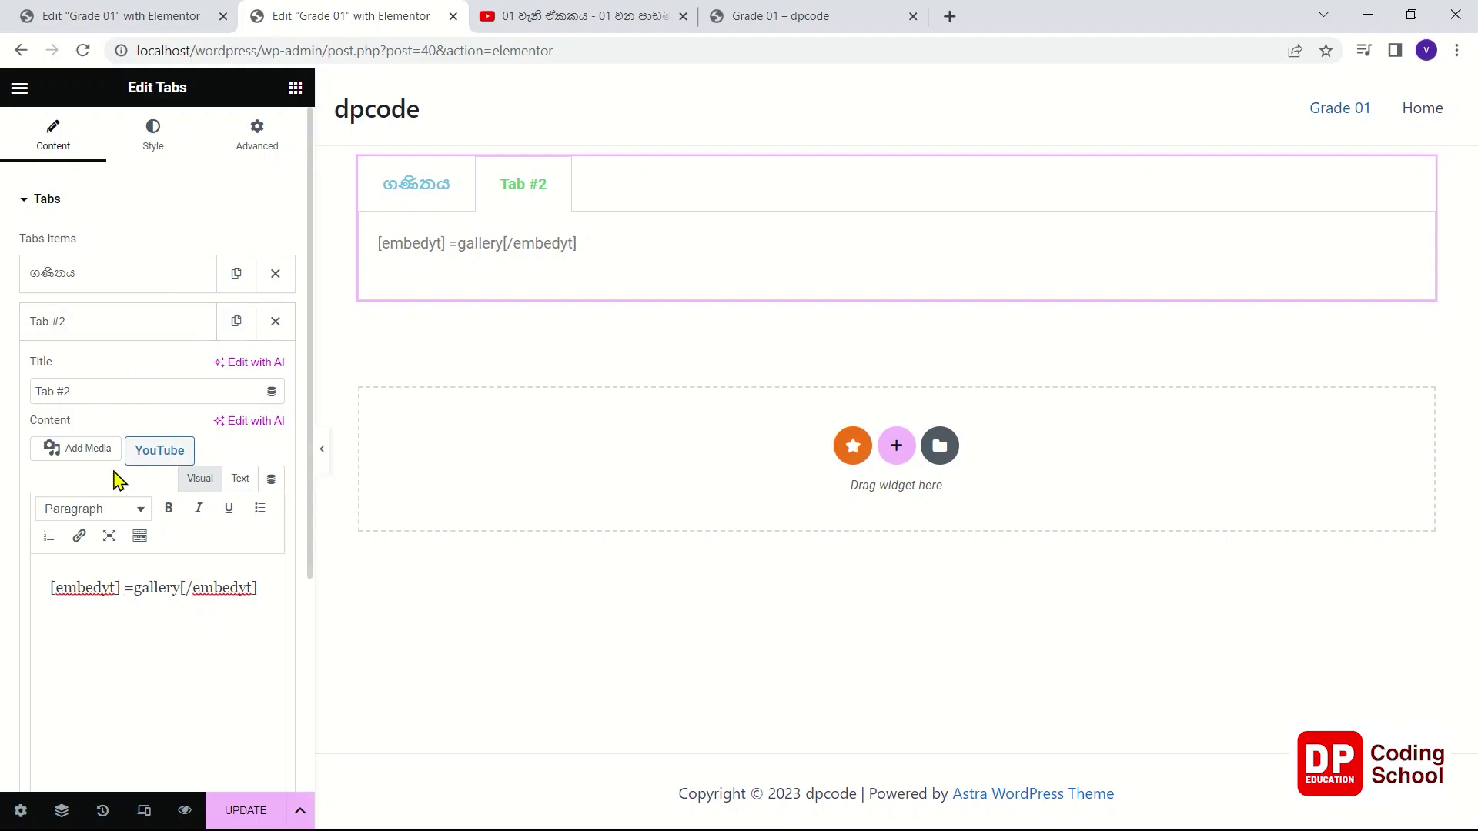
pyautogui.click(88, 399)
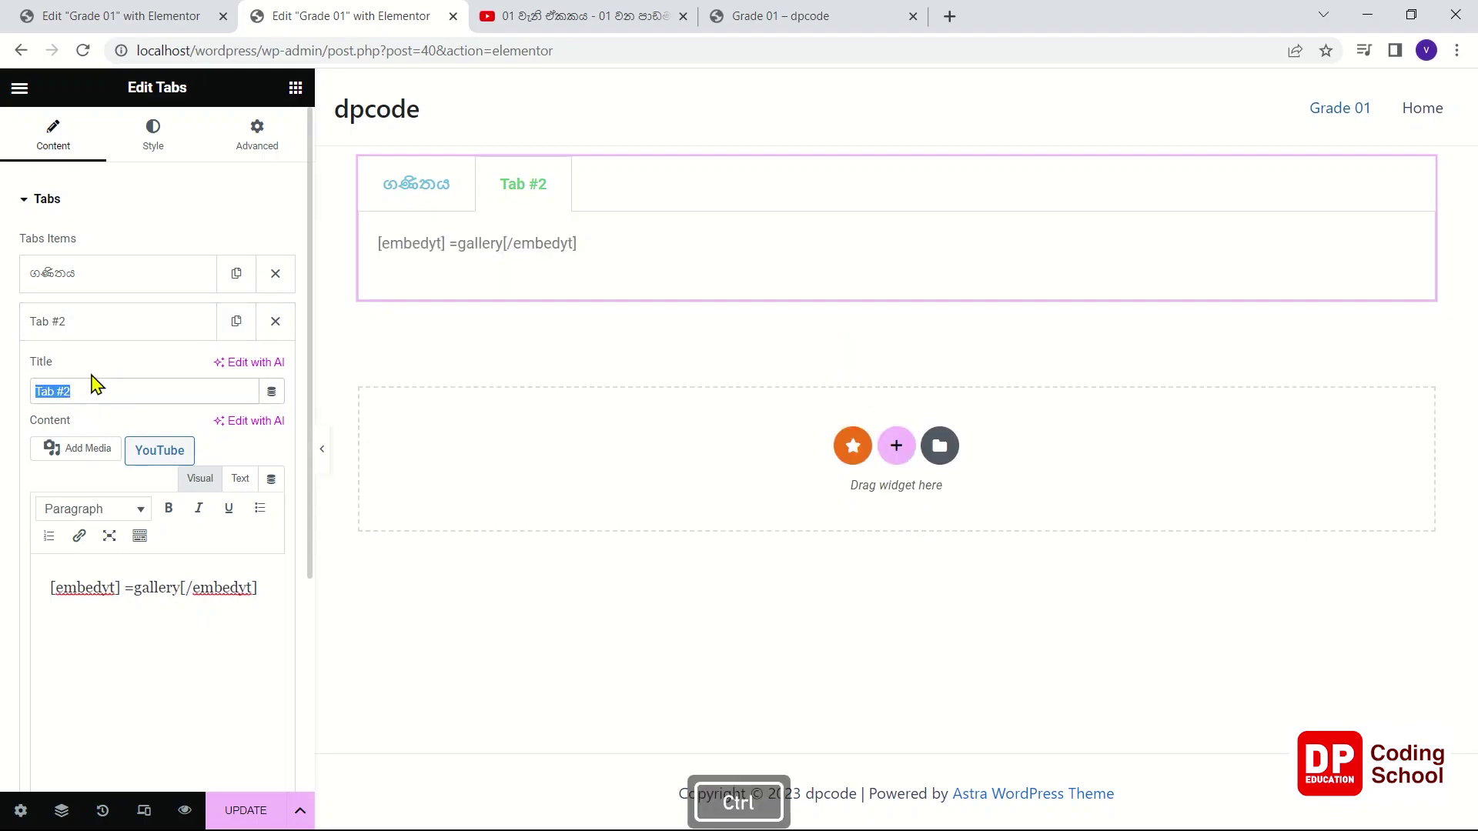
pyautogui.hotkey('ctrl', 'v')
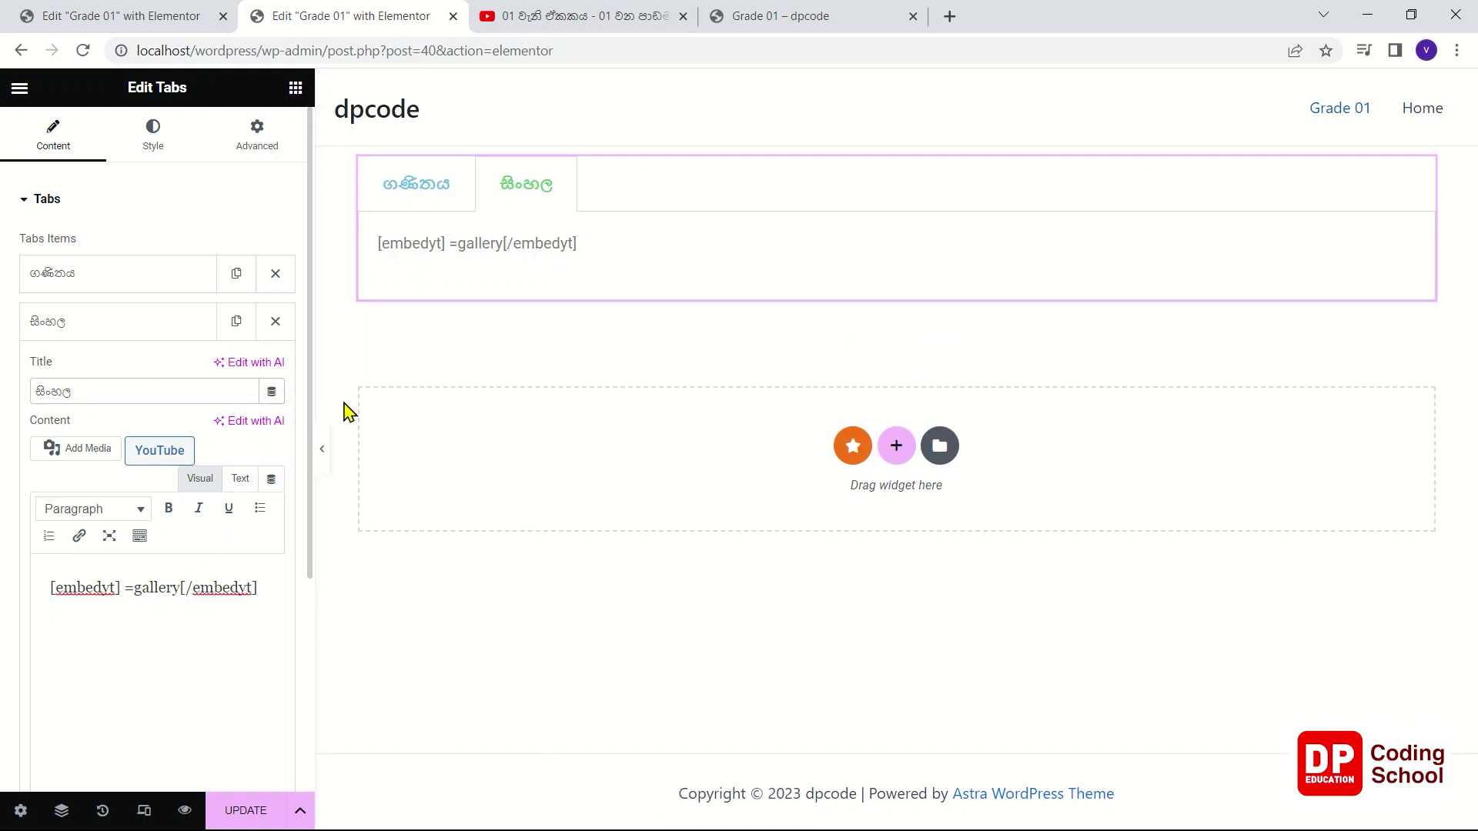
# - Return to YouTube and copy the "1 ශ්‍රේණිය - මව්බස" video's address from its start through "index"
pyautogui.click(608, 16)
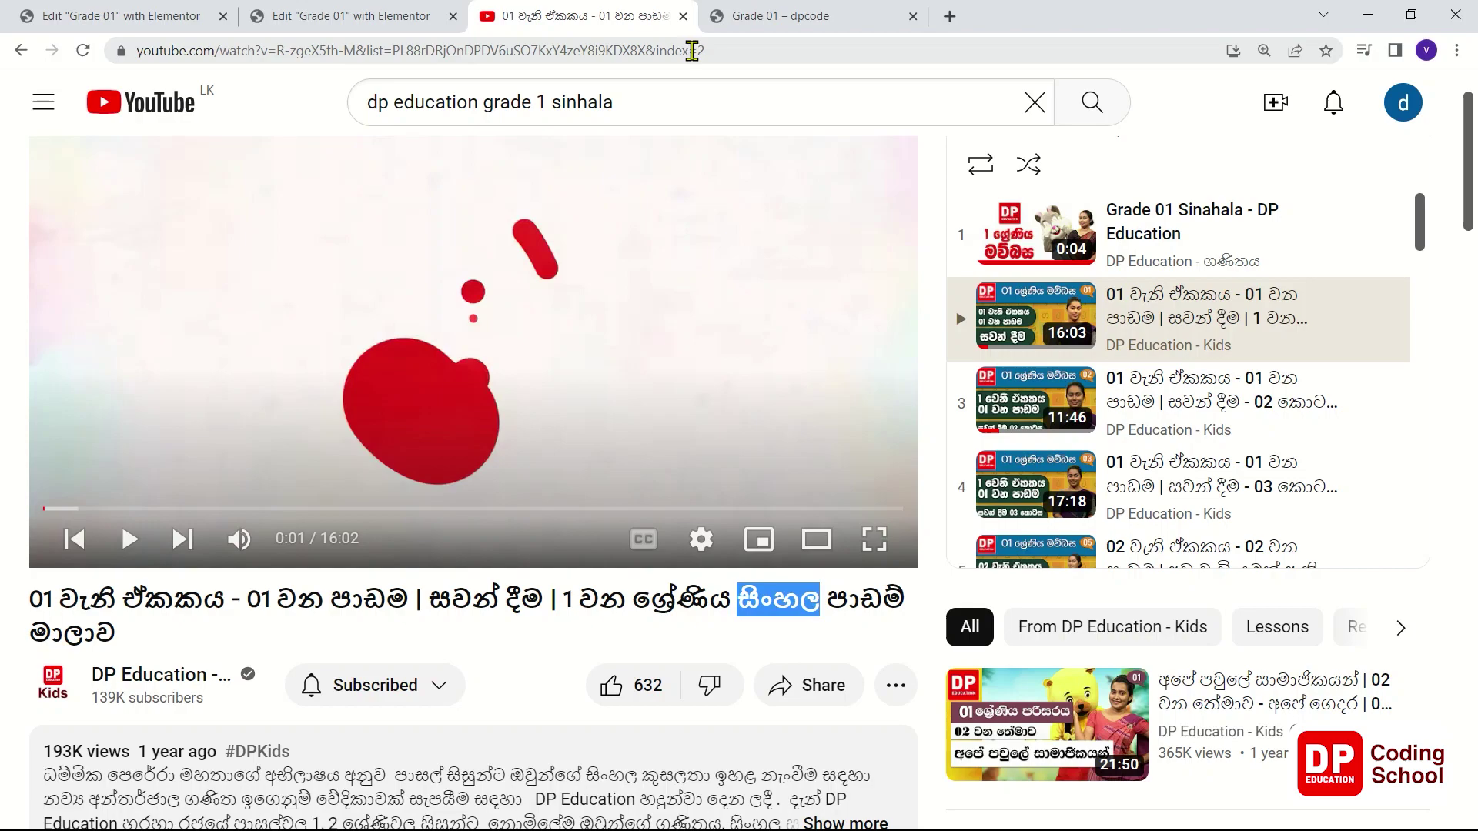
pyautogui.moveTo(688, 51); pyautogui.dragTo(137, 69)
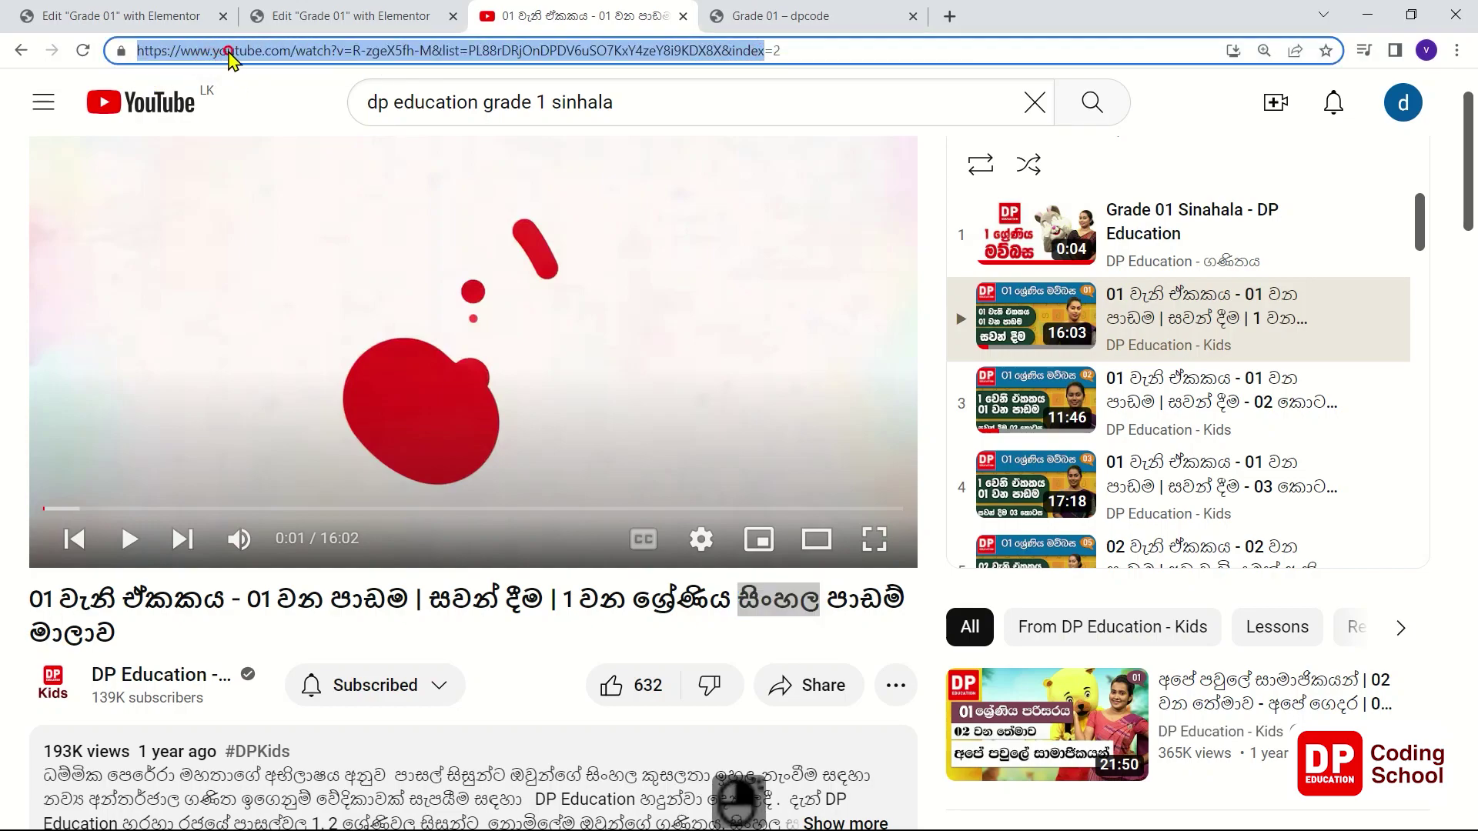
pyautogui.rightClick(229, 54)
pyautogui.click(282, 158)
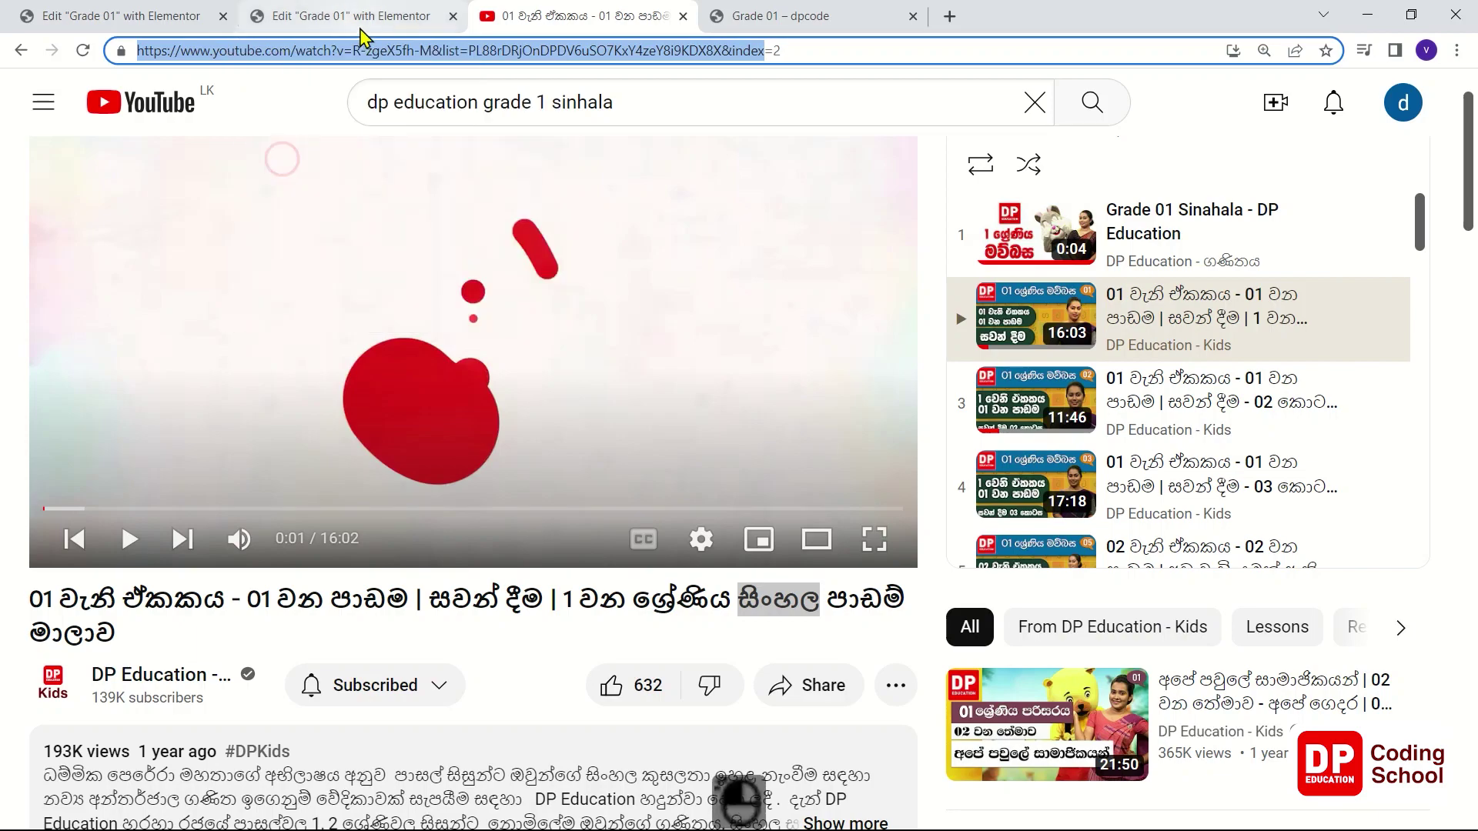
# - Back in the Elementor editor, paste the copied address before "=gallery" in the "සිංහල" tab's embed code and update the page
pyautogui.click(360, 31)
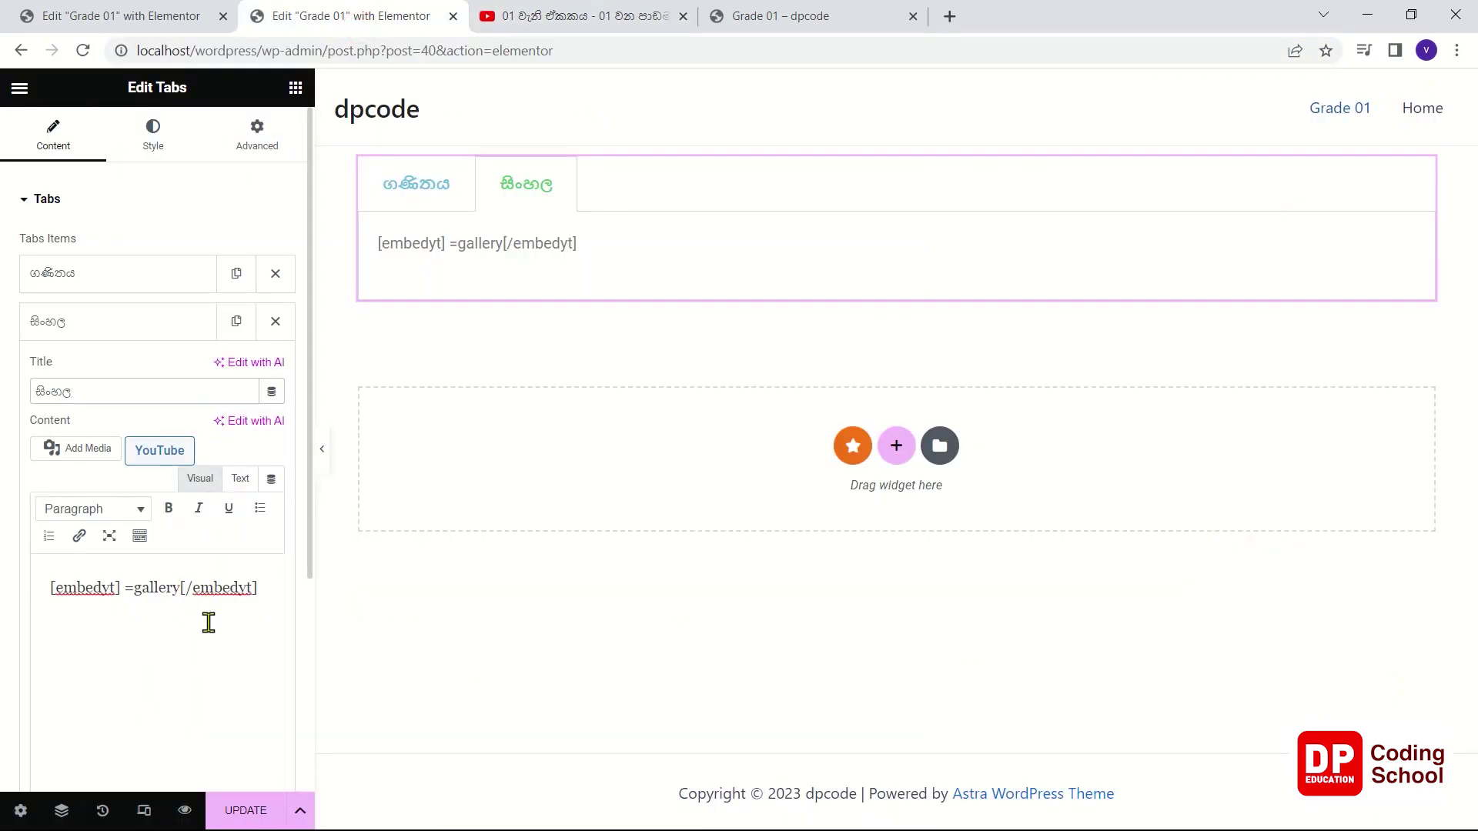
pyautogui.click(130, 588)
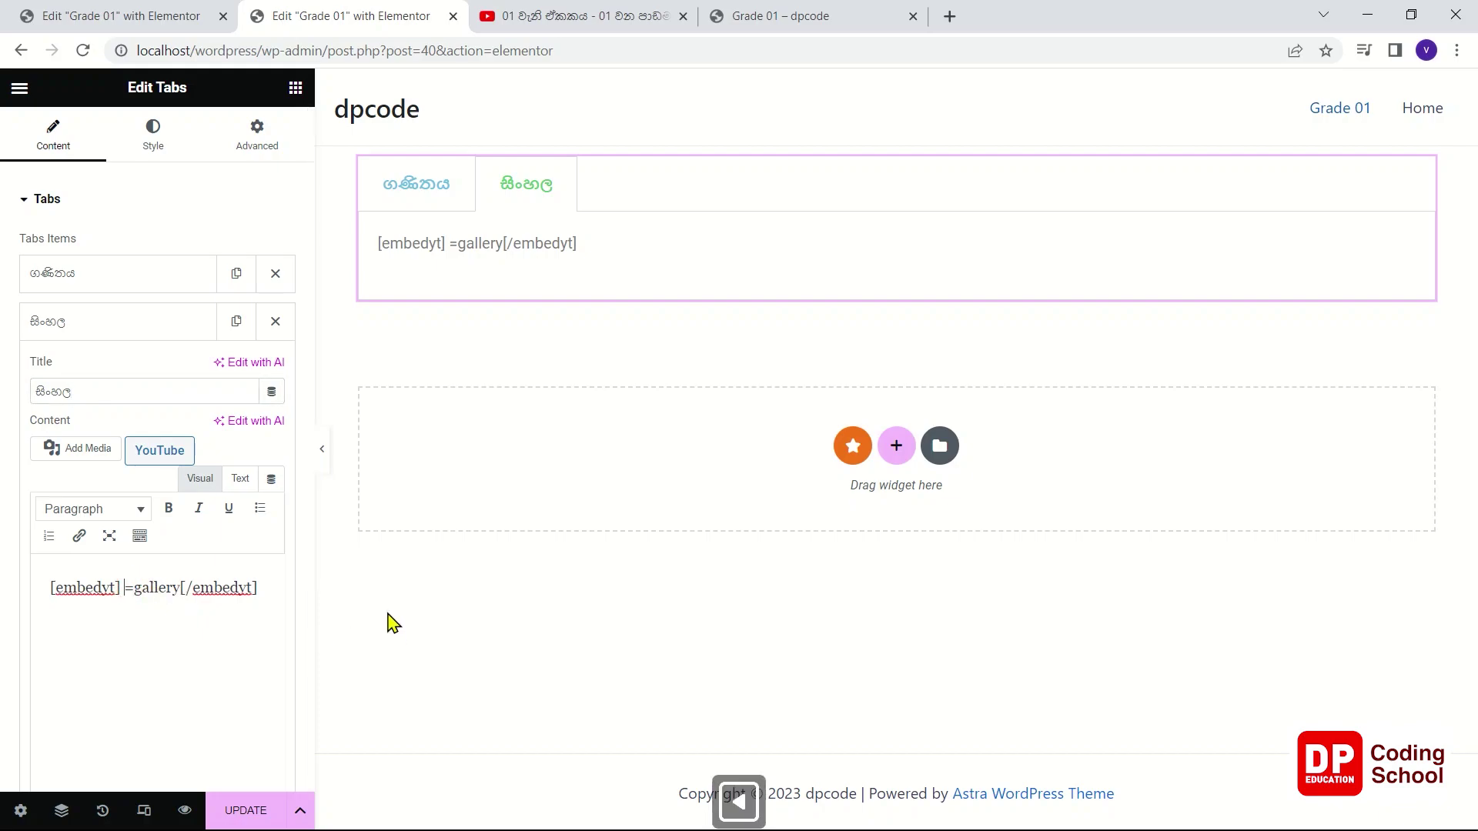
pyautogui.hotkey('ctrl', 'v')
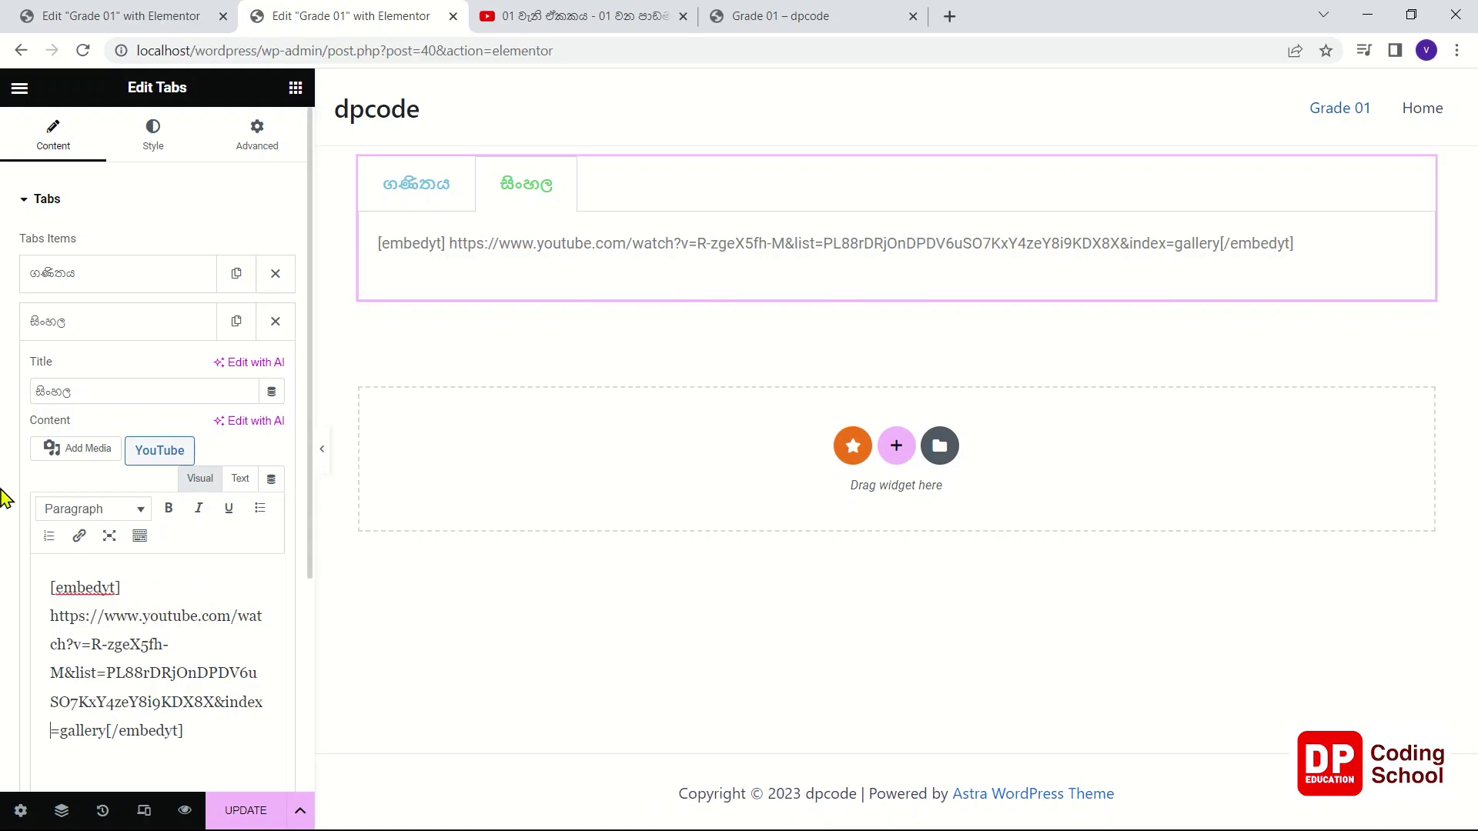
pyautogui.scroll(-2, 185, 457)
pyautogui.click(223, 816)
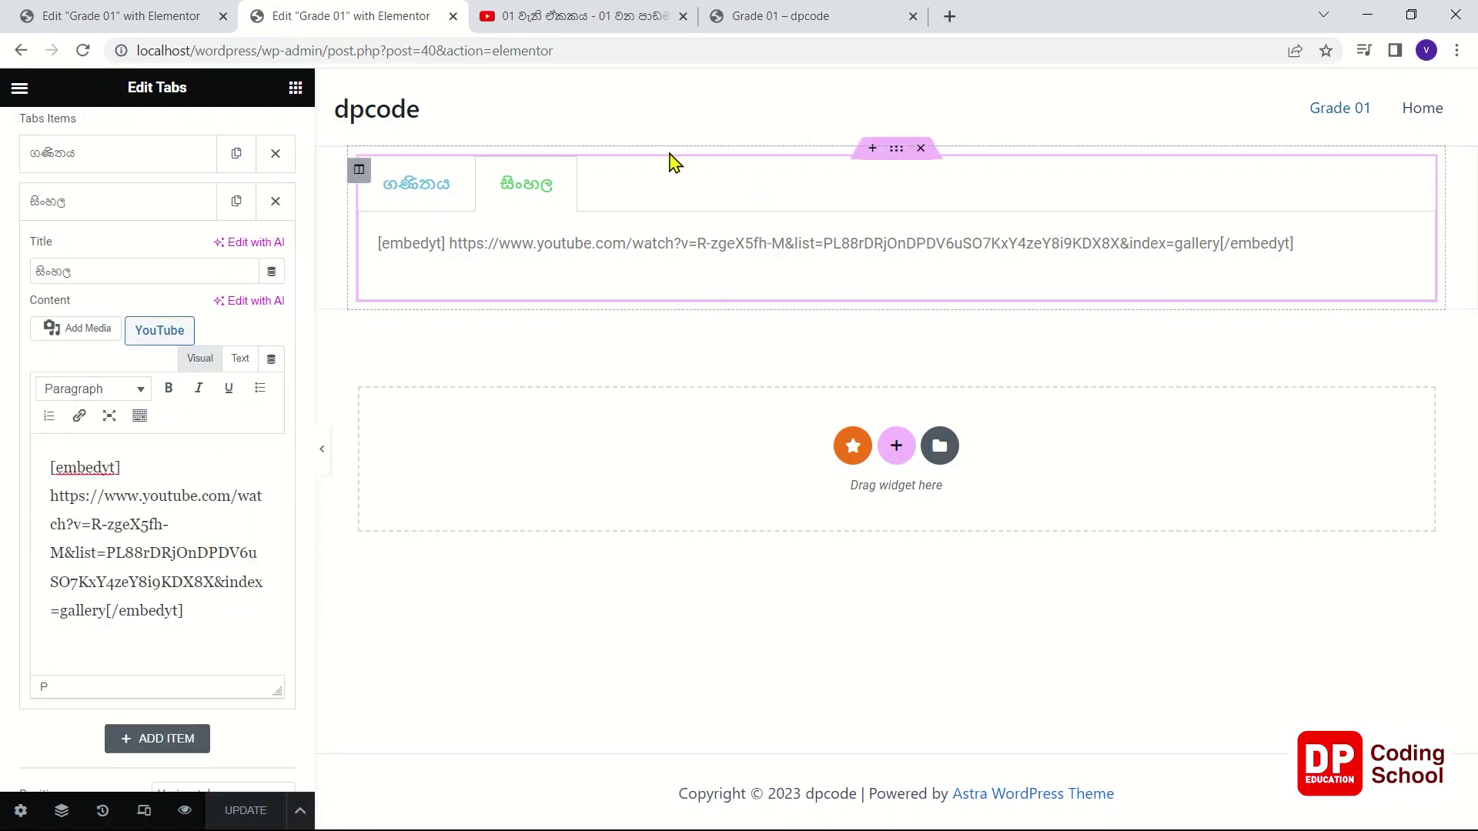
# - Switch to the published Grade 01 page, reload it and check the content of the "සිංහල" tab
pyautogui.click(781, 19)
pyautogui.rightClick(385, 350)
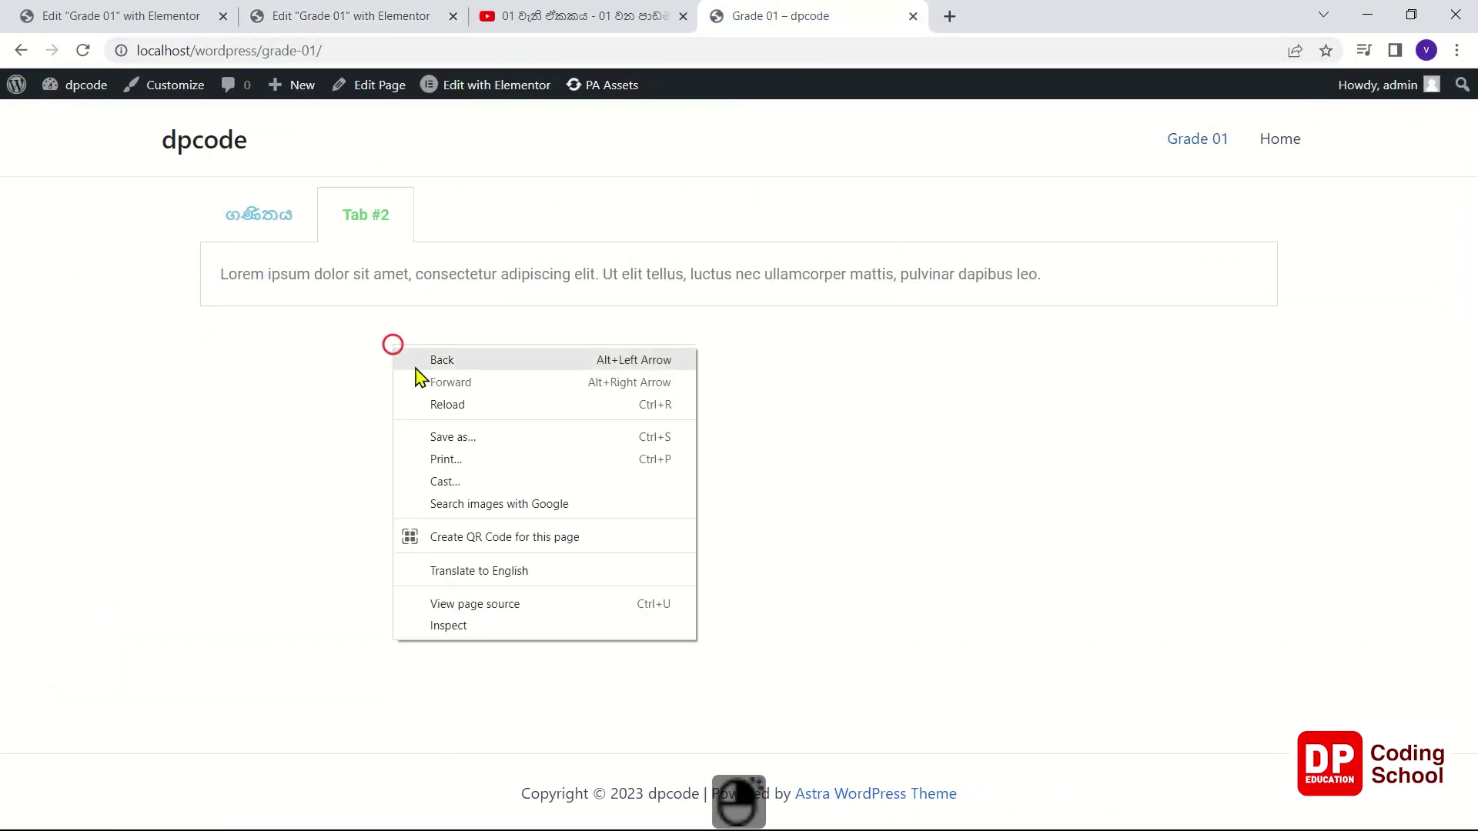
pyautogui.click(451, 405)
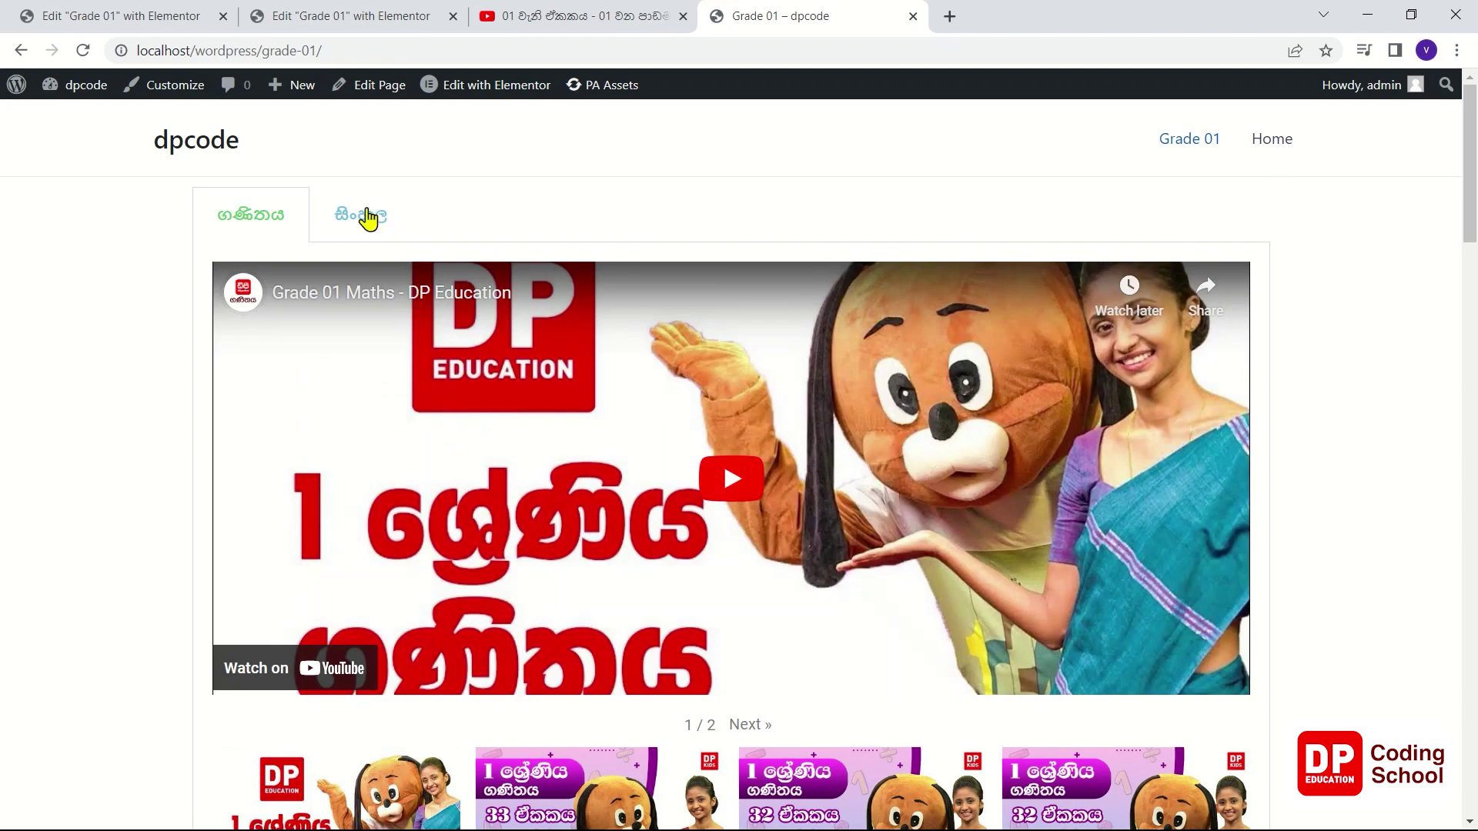
pyautogui.click(368, 219)
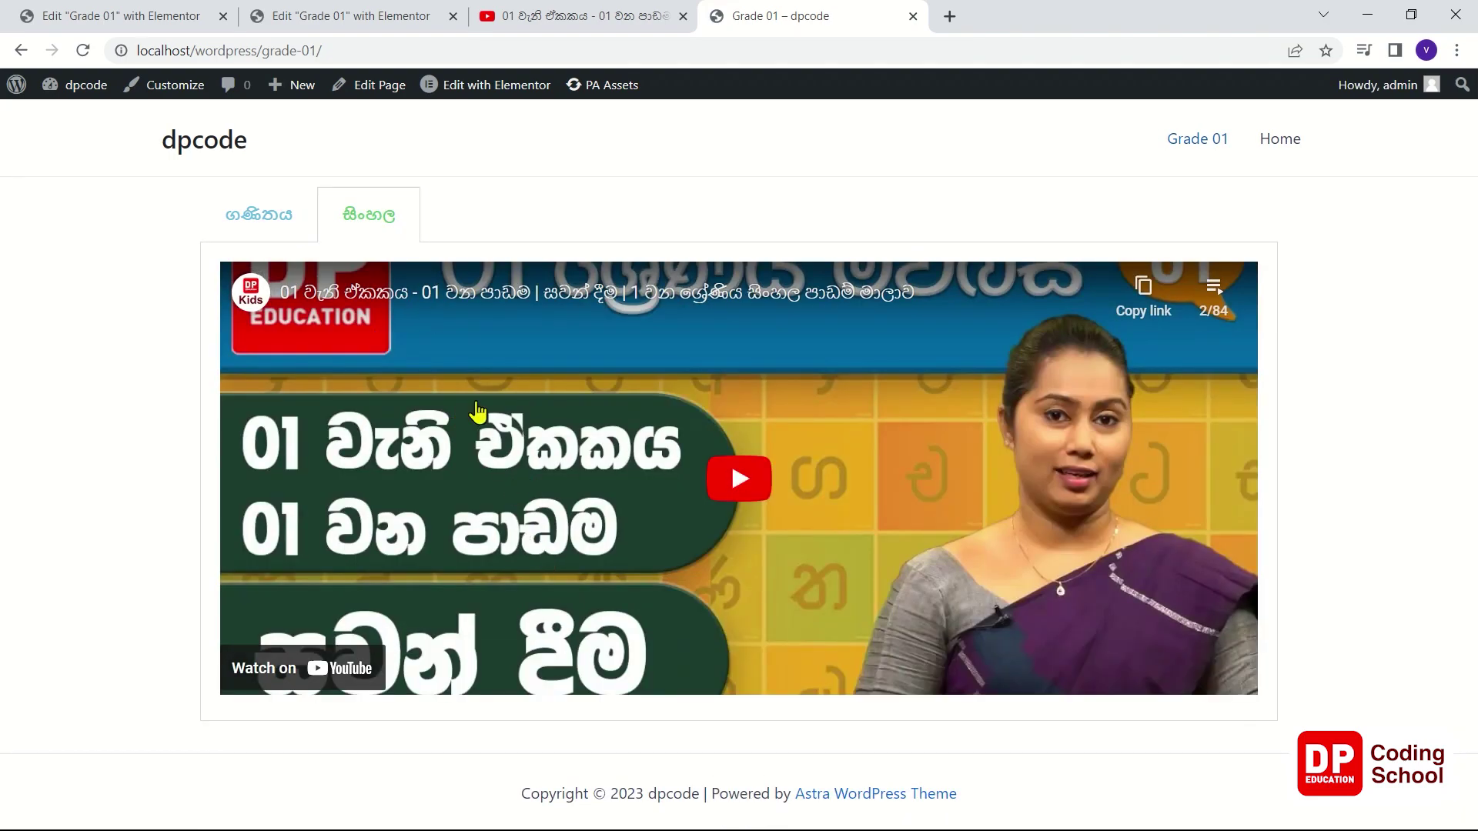
# - Return to the Elementor editor and delete the whole embed code from the "සිංහල" tab's content
pyautogui.click(573, 21)
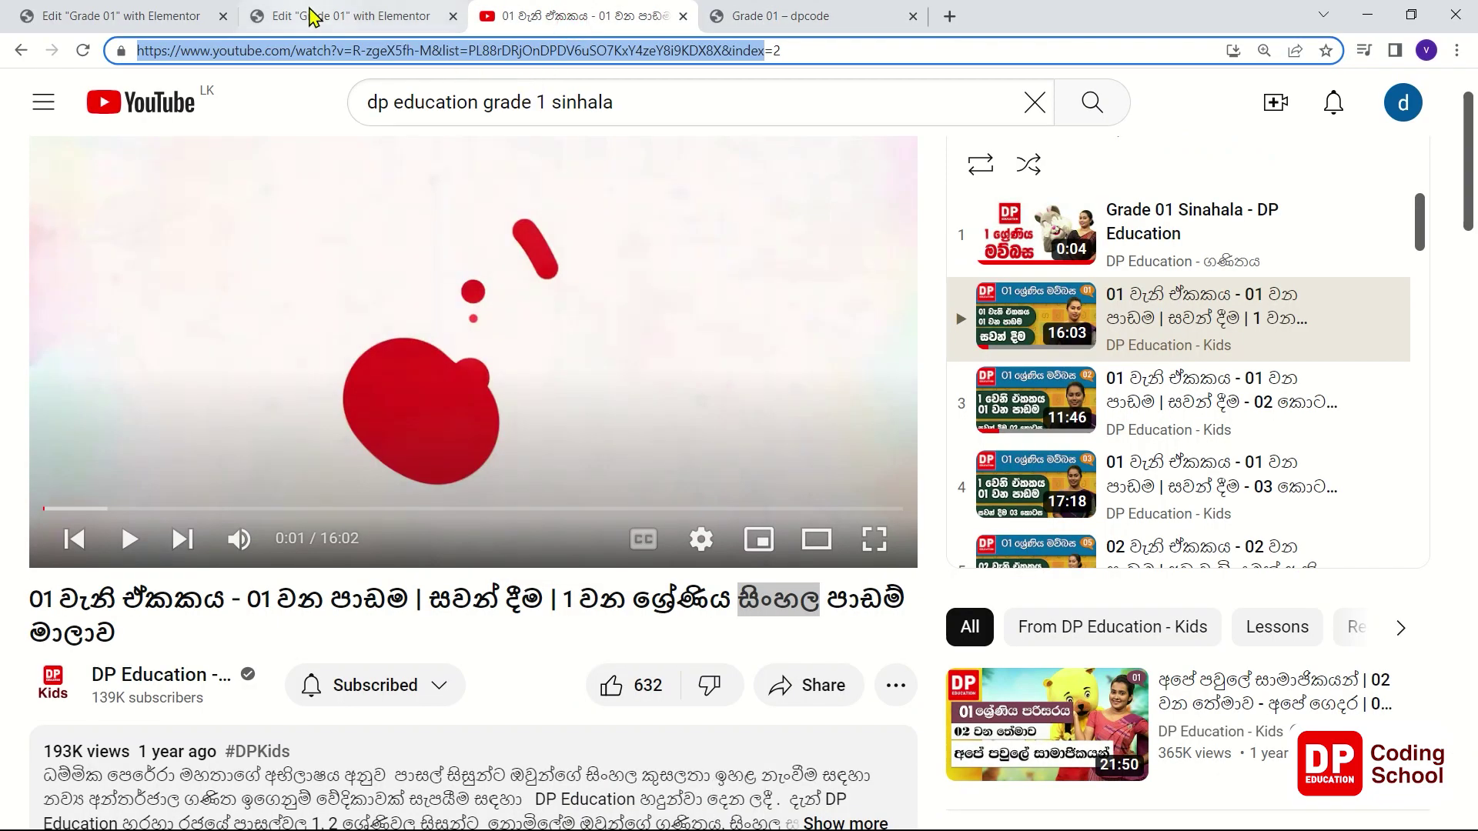
pyautogui.click(310, 16)
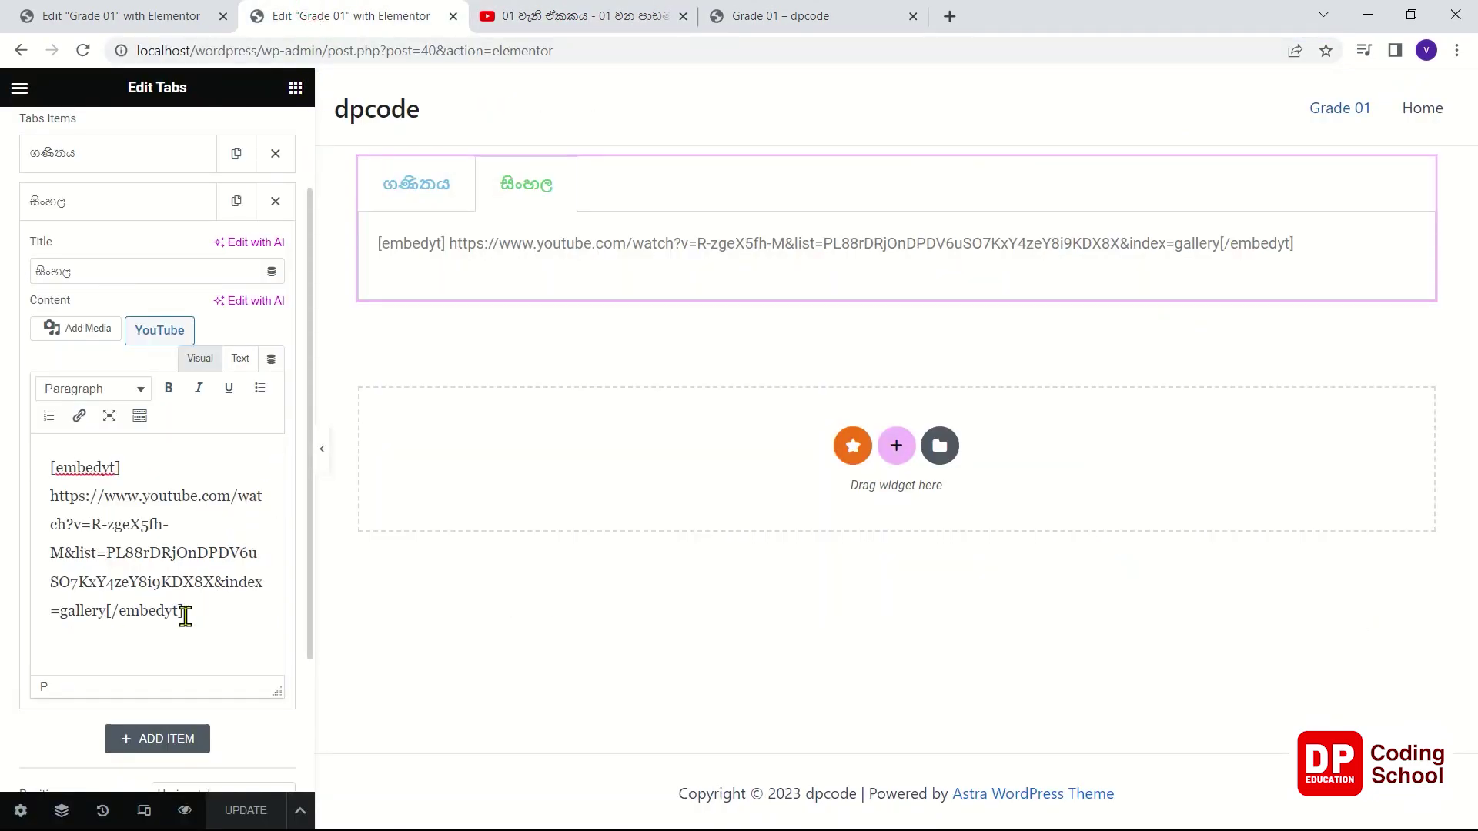
pyautogui.moveTo(211, 616); pyautogui.dragTo(3, 466)
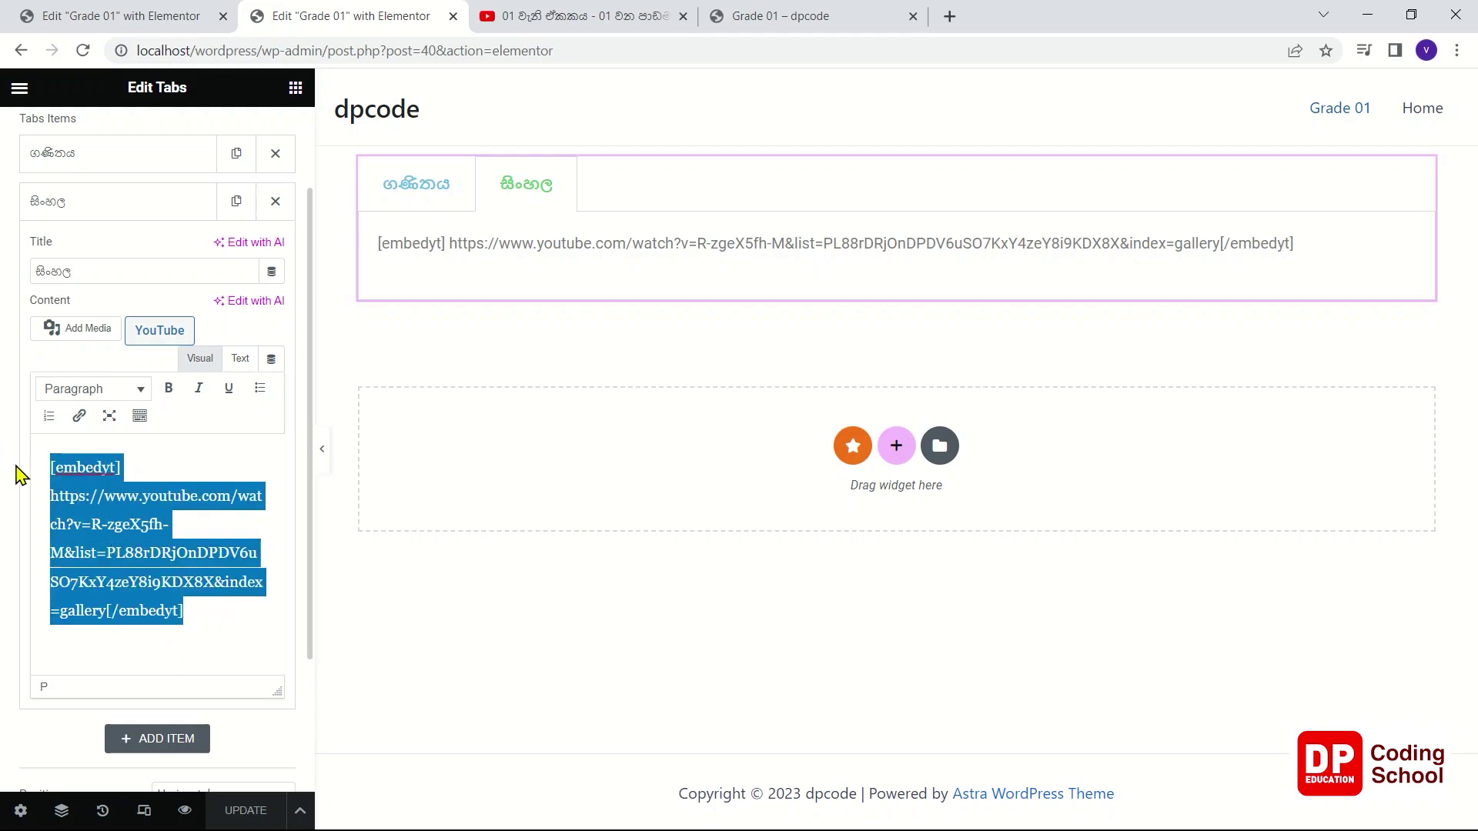
pyautogui.click(188, 593)
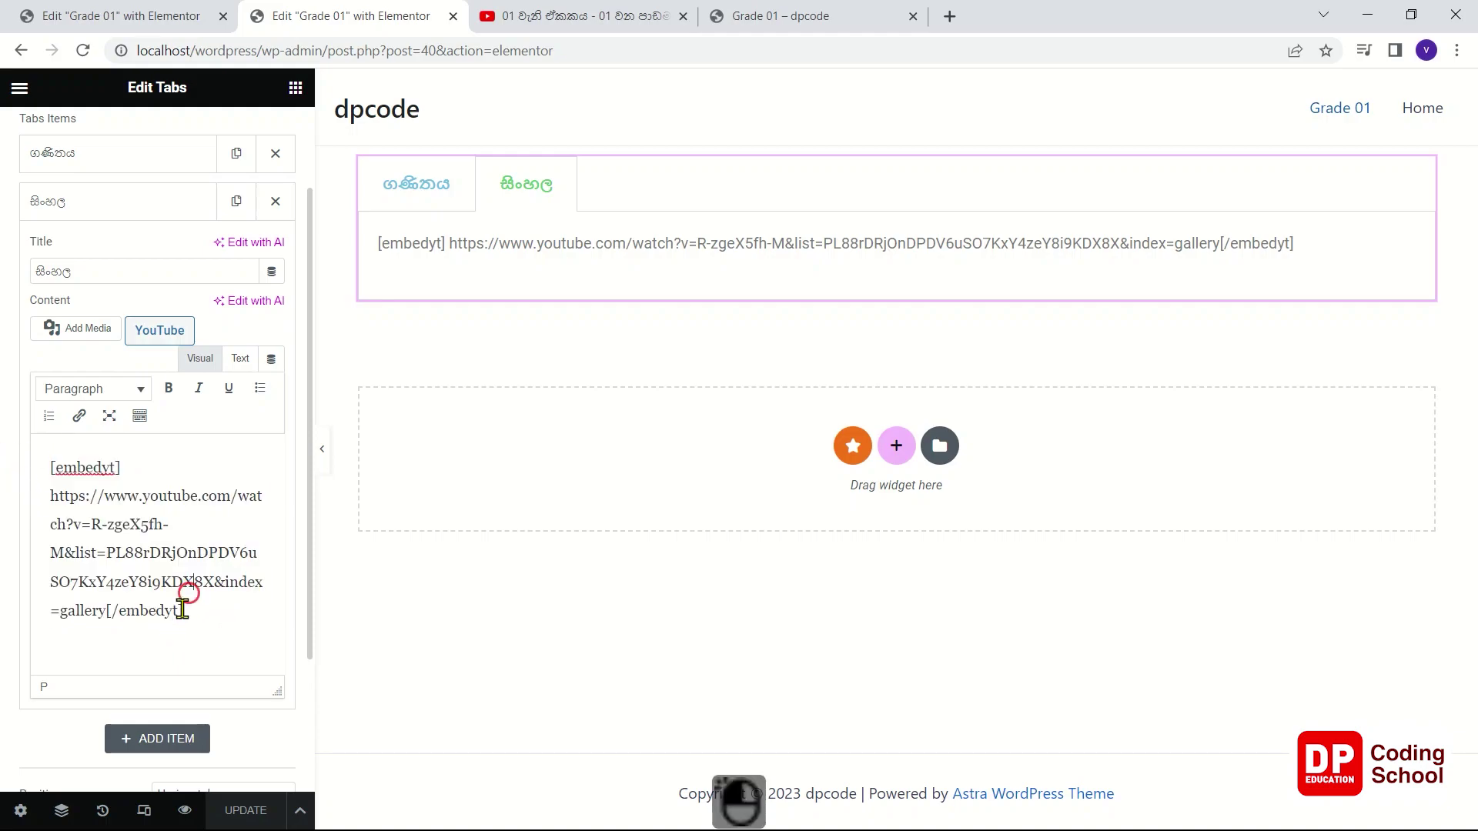
pyautogui.click(271, 618)
pyautogui.tripleClick(195, 608)
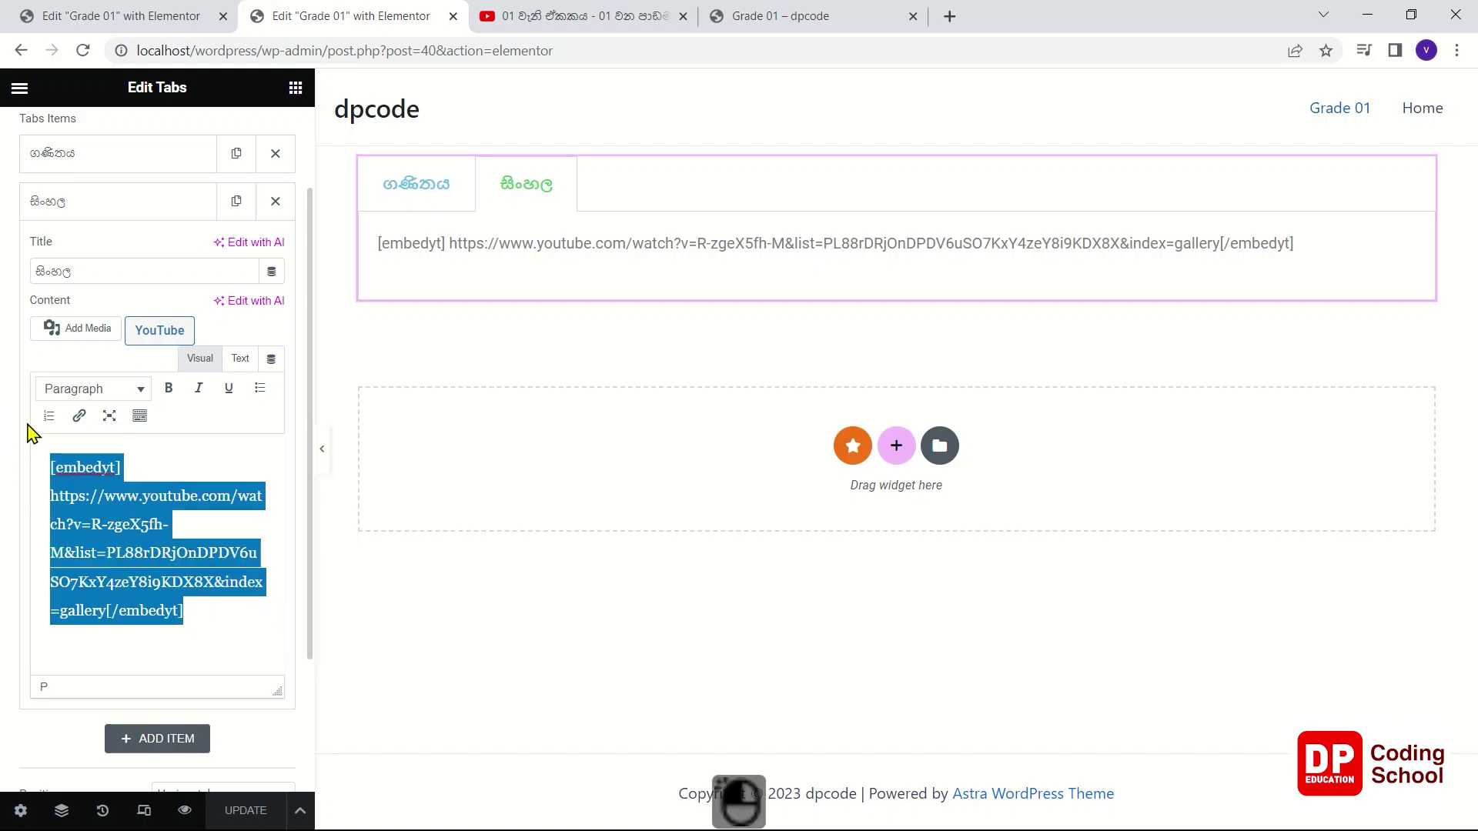
pyautogui.press('BackSpace')
# - Open the YouTube embed wizard's playlist option with gallery layout directions, paste the copied video address and get the playlist
pyautogui.click(170, 338)
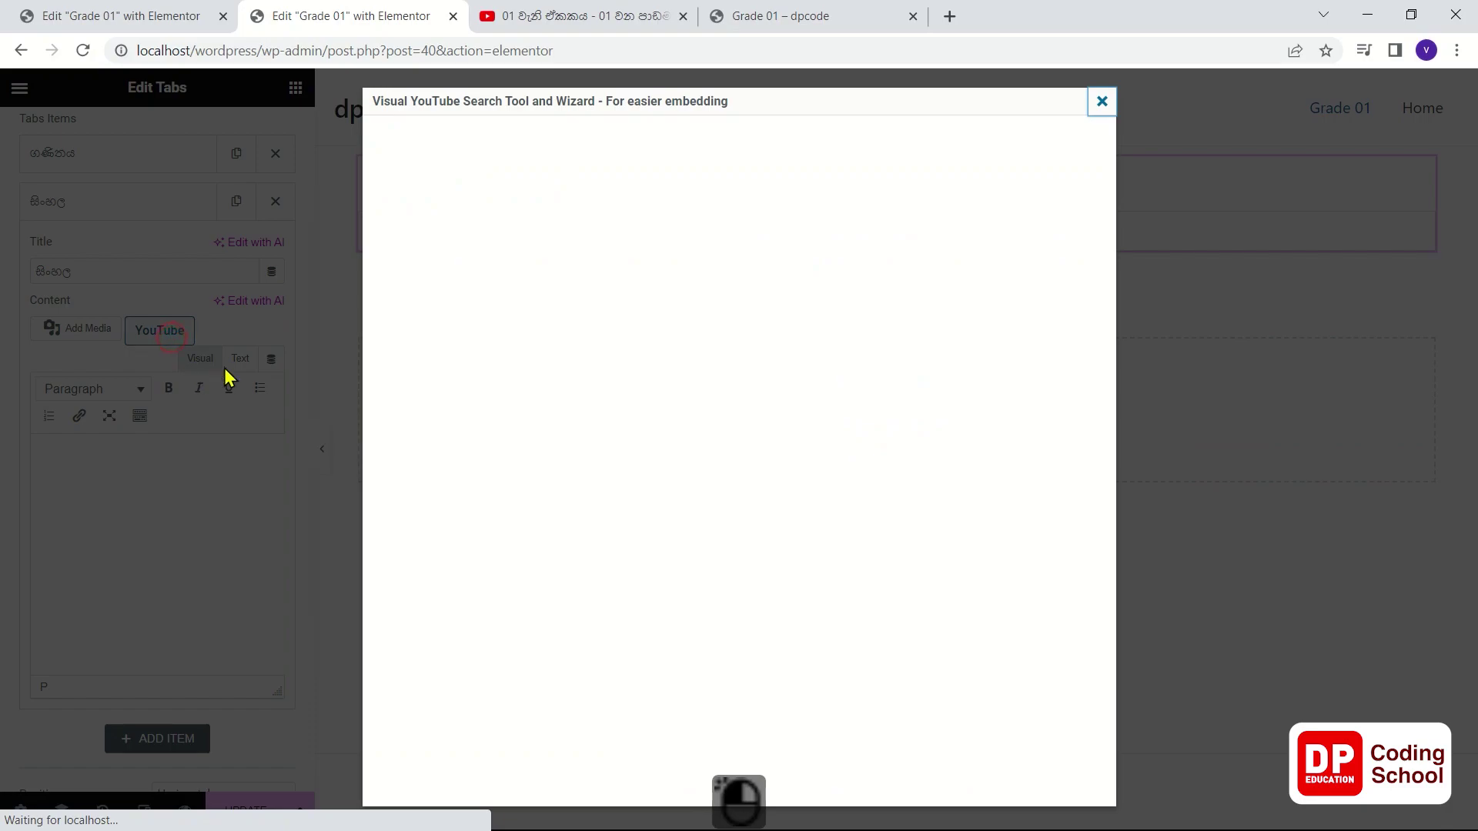
pyautogui.click(477, 269)
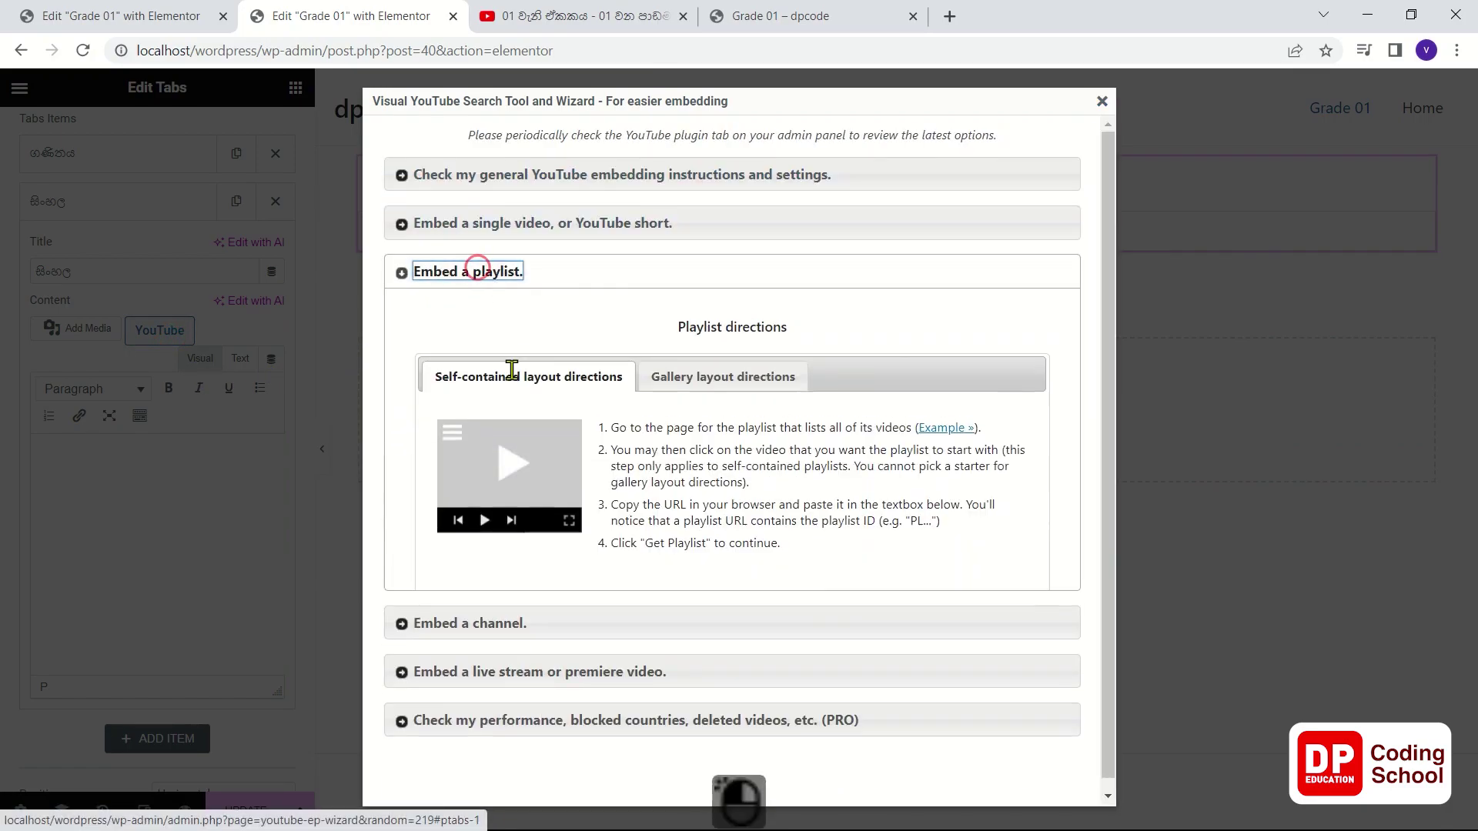
pyautogui.click(716, 381)
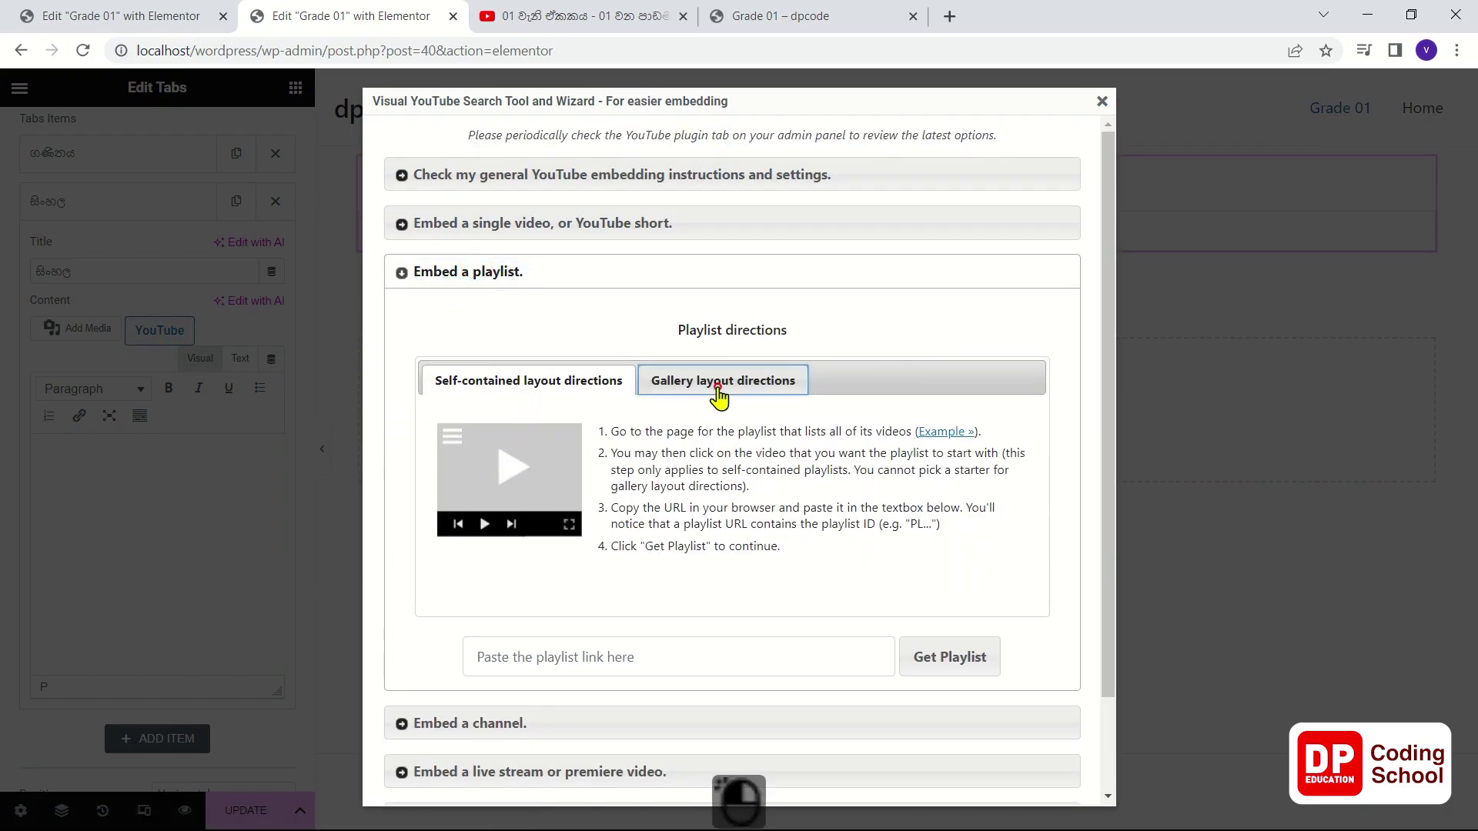
pyautogui.click(594, 653)
pyautogui.press('ctrl')
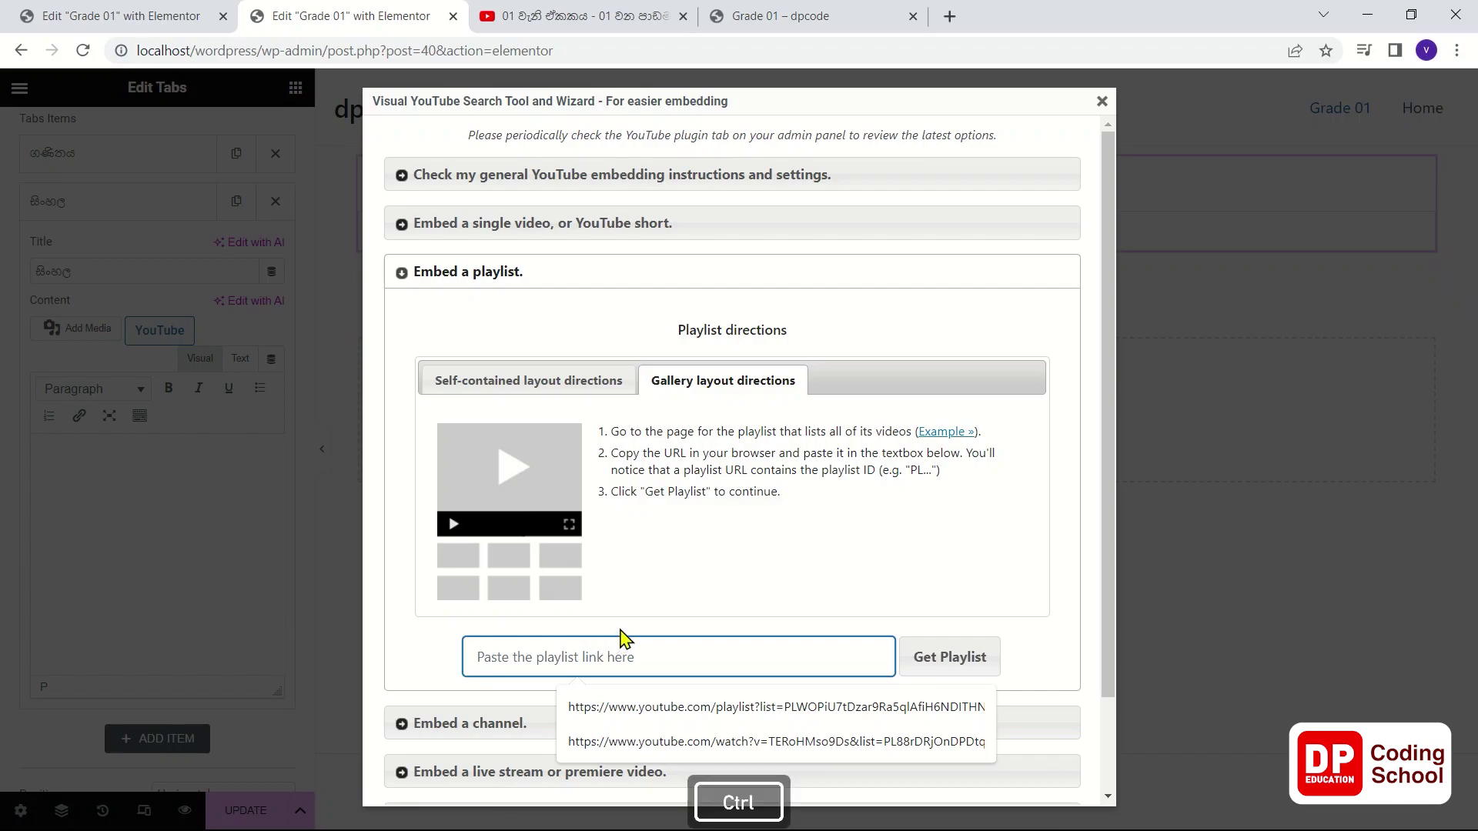
pyautogui.hotkey('ctrl', 'v')
pyautogui.click(945, 663)
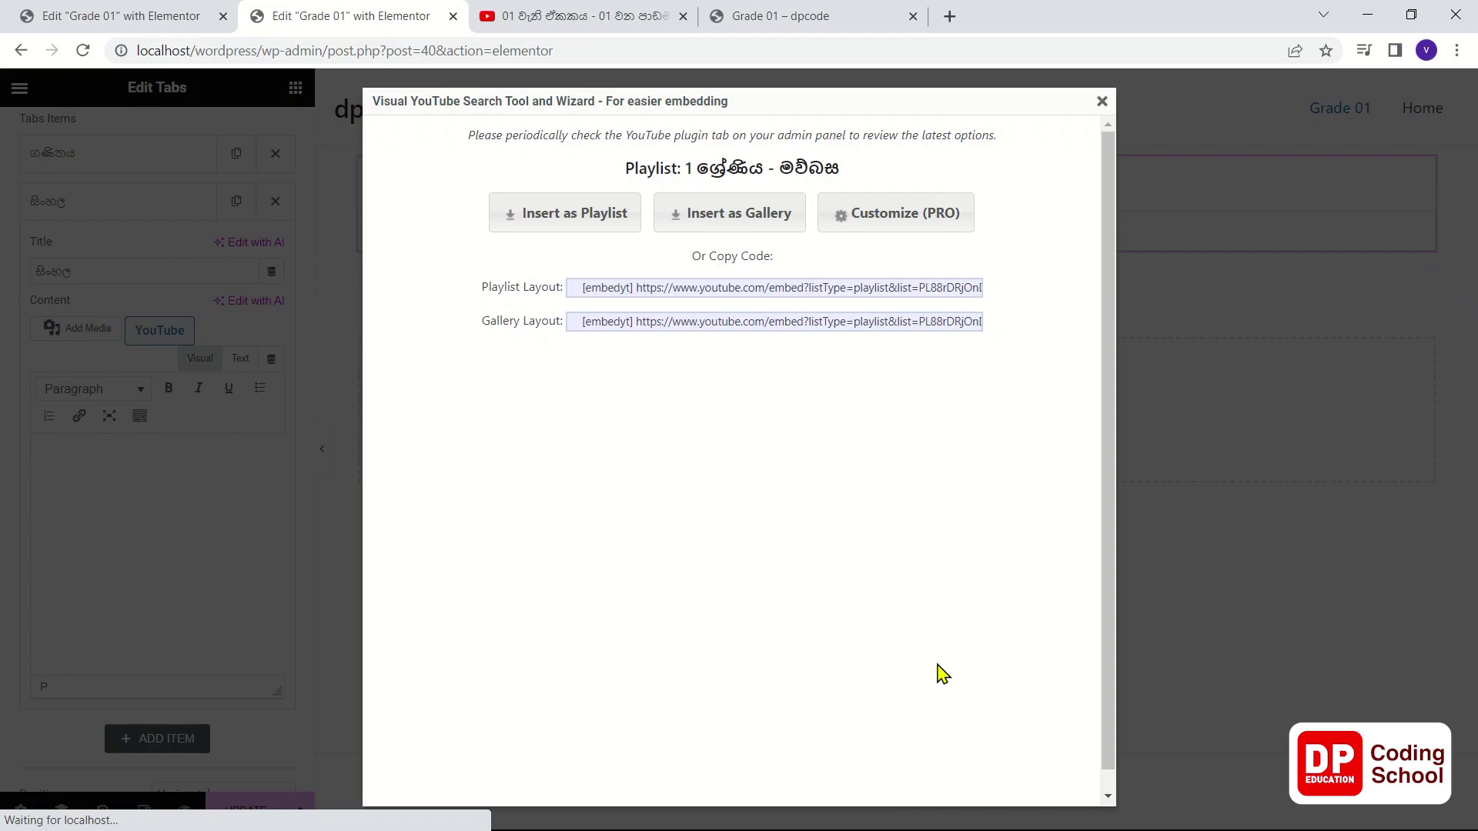
# - Copy the wizard's Gallery Layout code, close the wizard, paste the code as the "සිංහල" tab's content and update the page
pyautogui.click(889, 325)
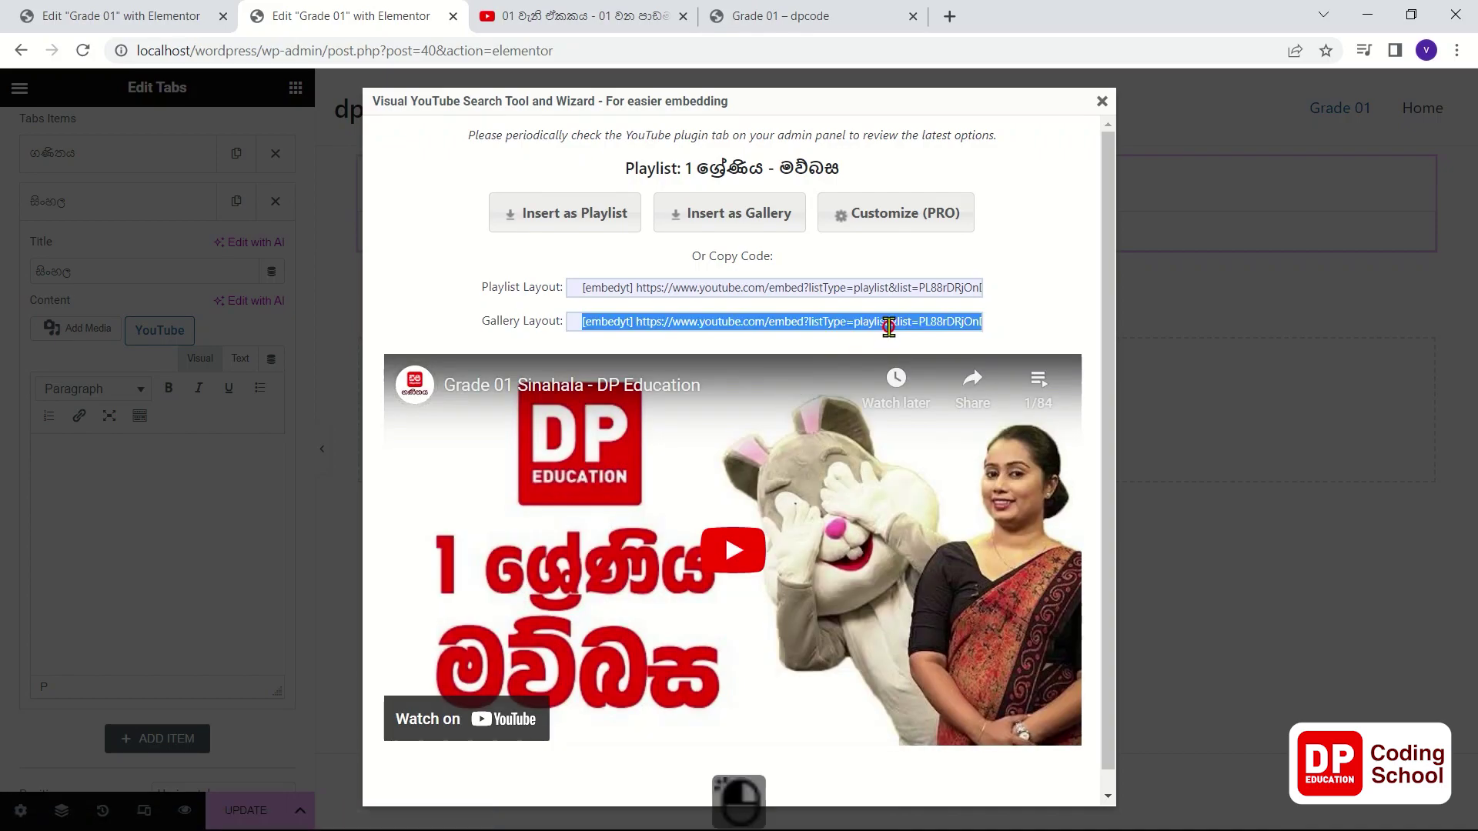
pyautogui.rightClick(887, 323)
pyautogui.click(909, 341)
pyautogui.click(1102, 100)
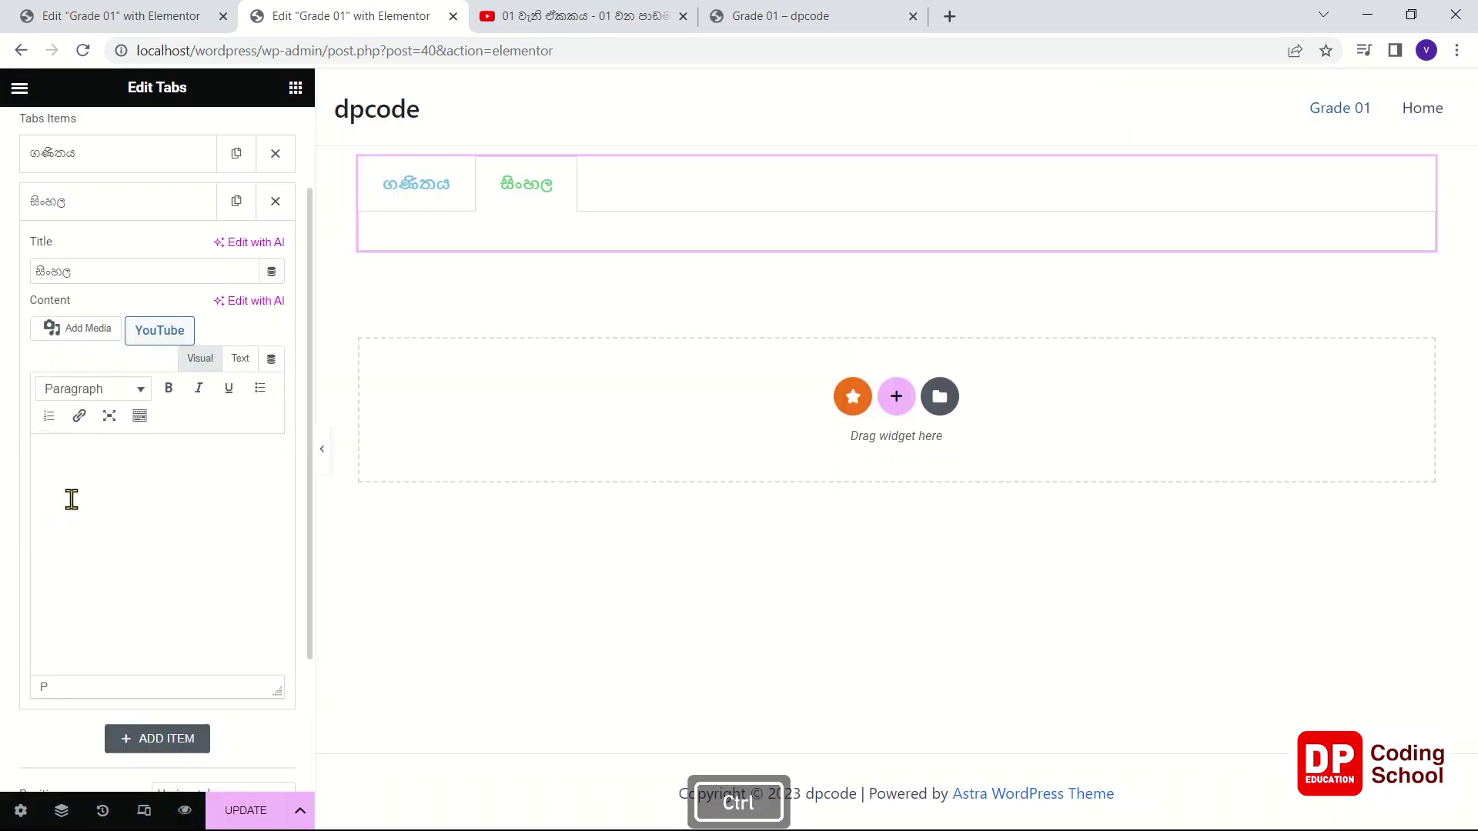
pyautogui.write('[embedyt] https://www.youtube.com/embed?listType=playlist&list=PL88rDRjOnDPDV6uSO7KxY4zeY8i9KDX8X&v=R-zgeX5fh-M&layout=gallery[/embedyt]')
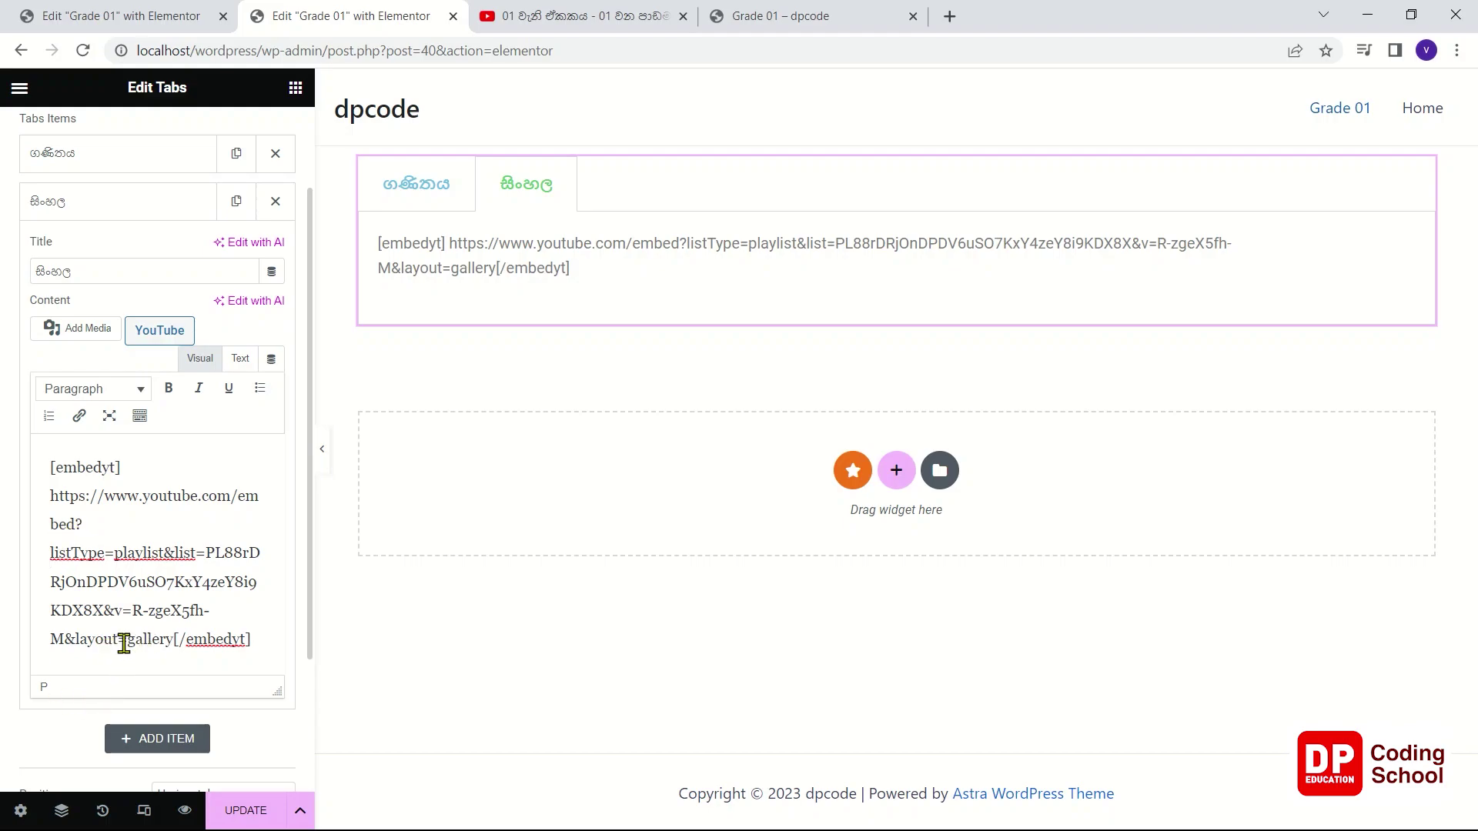
pyautogui.click(222, 808)
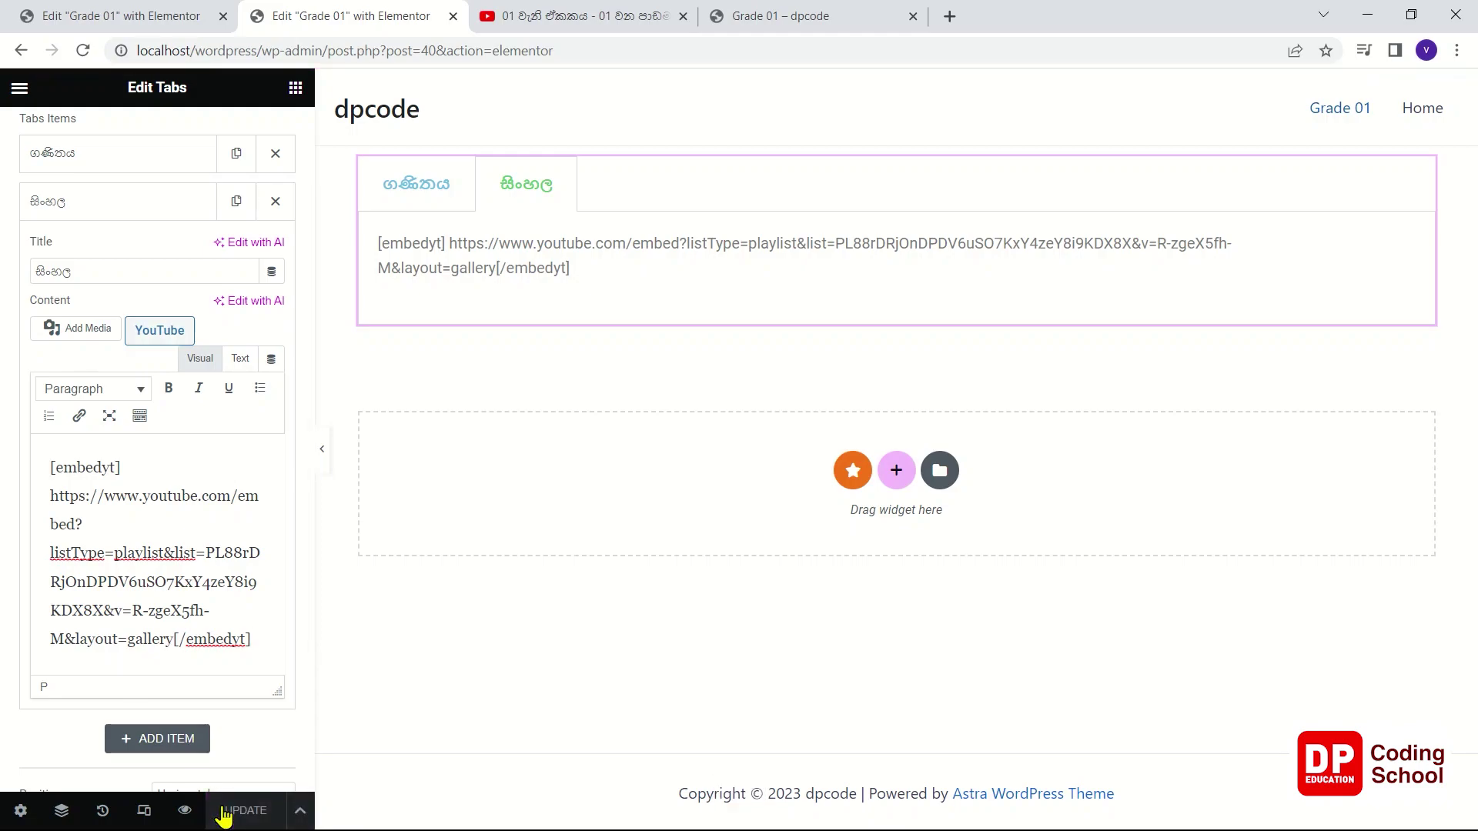
# - Reload the published Grade 01 page and look through the video galleries in the "ගණිතය" and "සිංහල" tabs
pyautogui.click(746, 30)
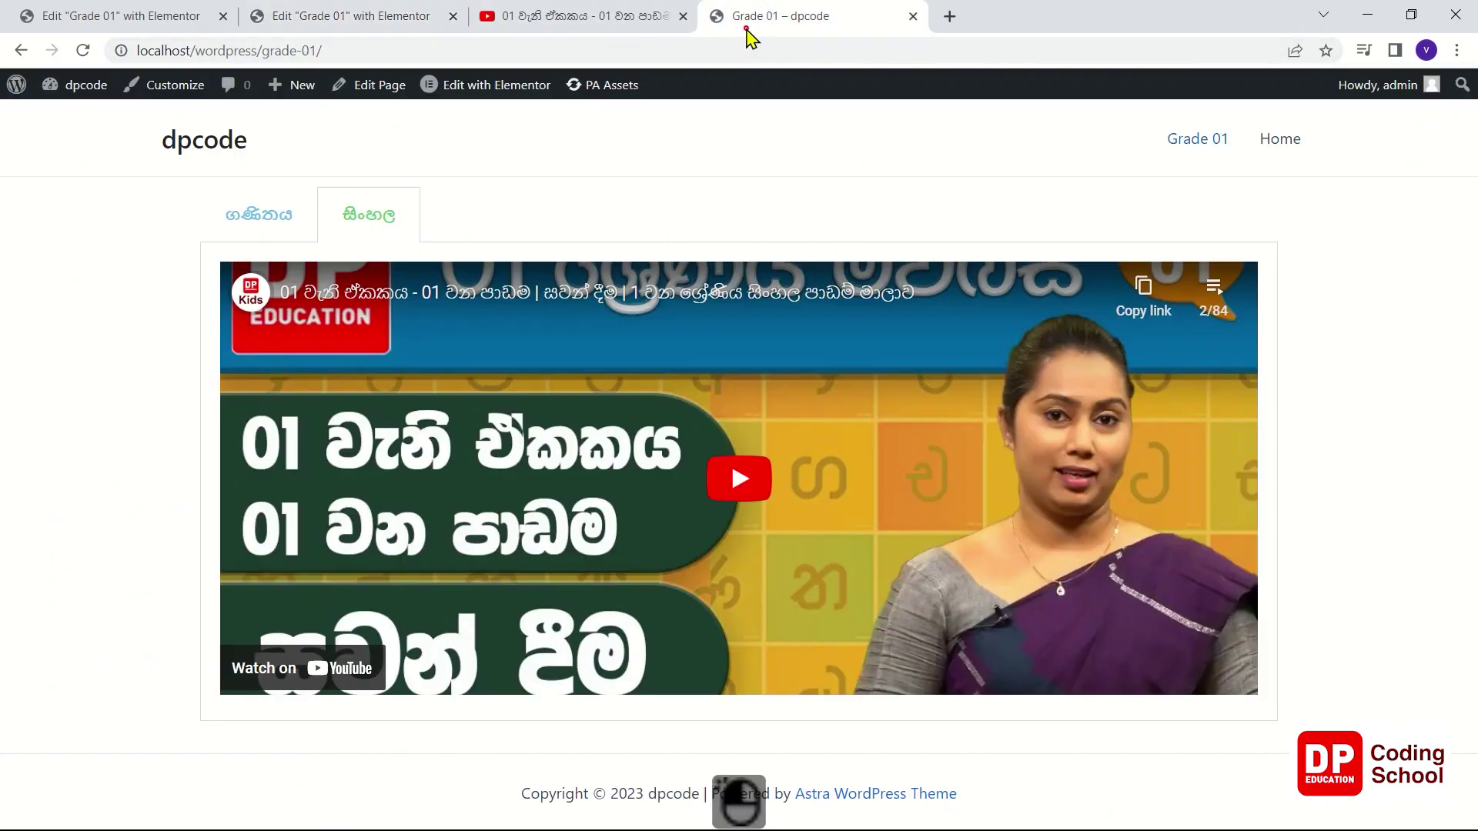
pyautogui.rightClick(100, 332)
pyautogui.click(119, 390)
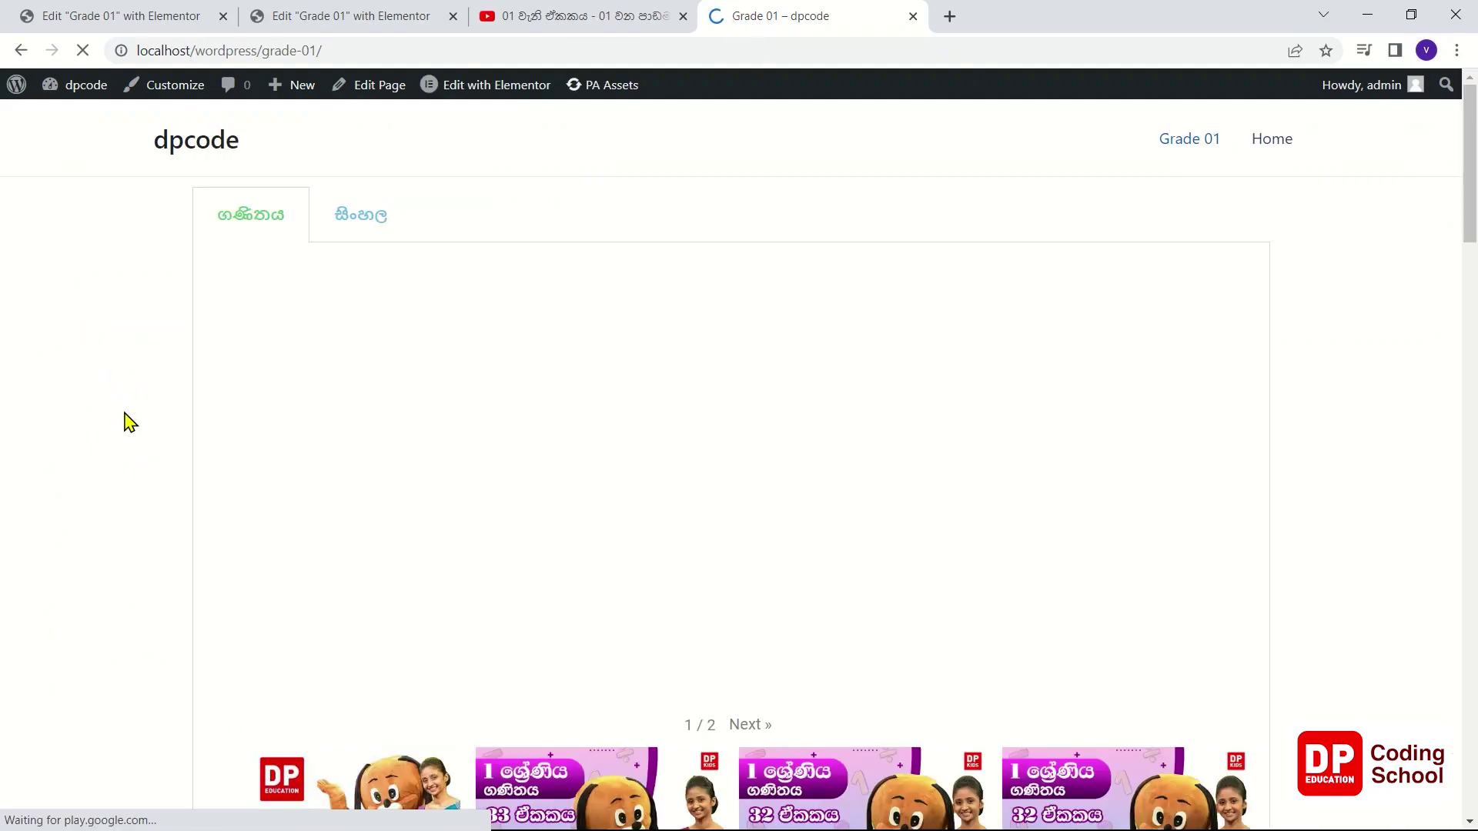
pyautogui.scroll(-6, 131, 435)
pyautogui.scroll(6, 131, 460)
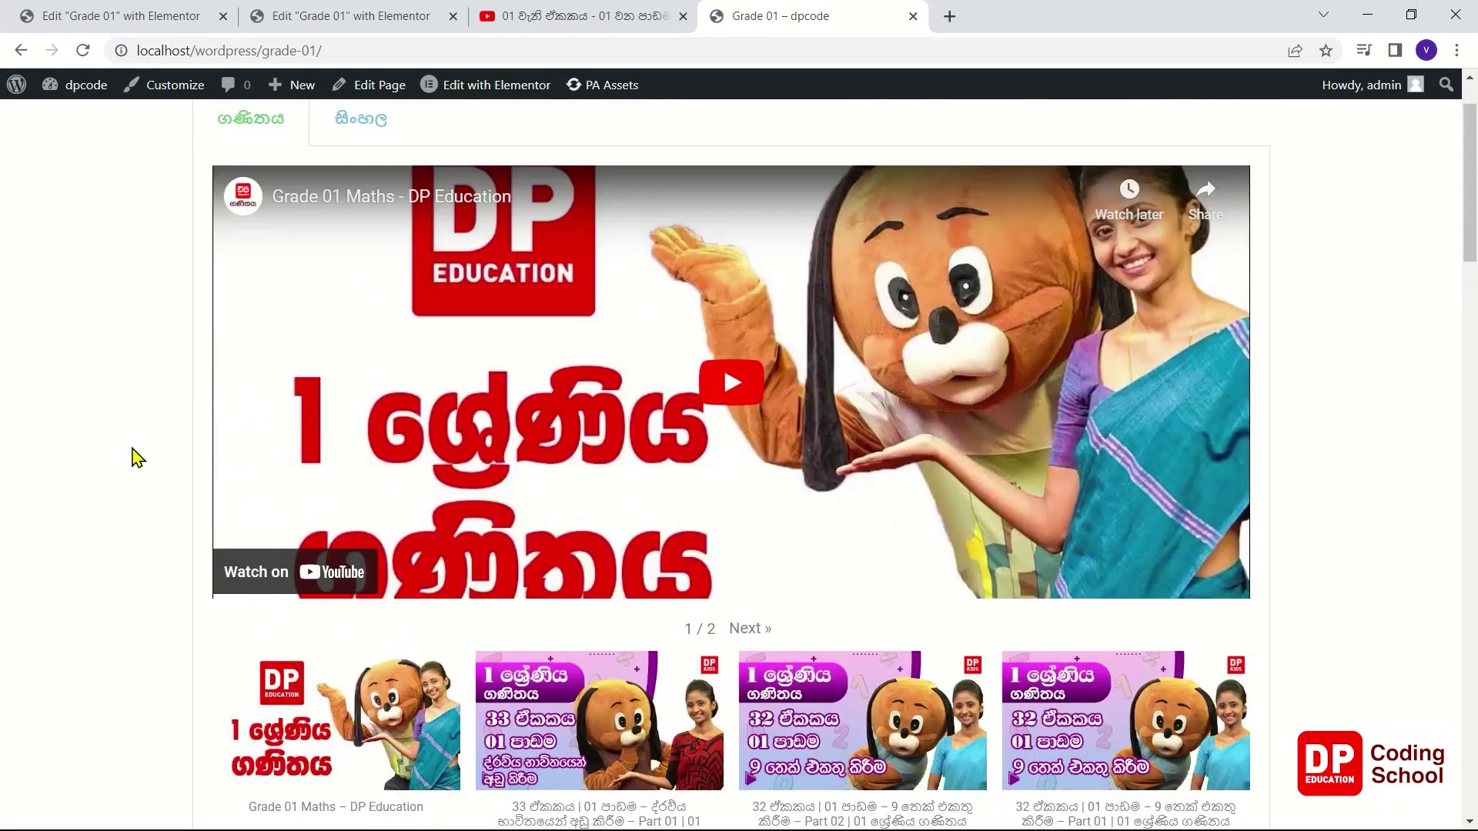
pyautogui.click(325, 223)
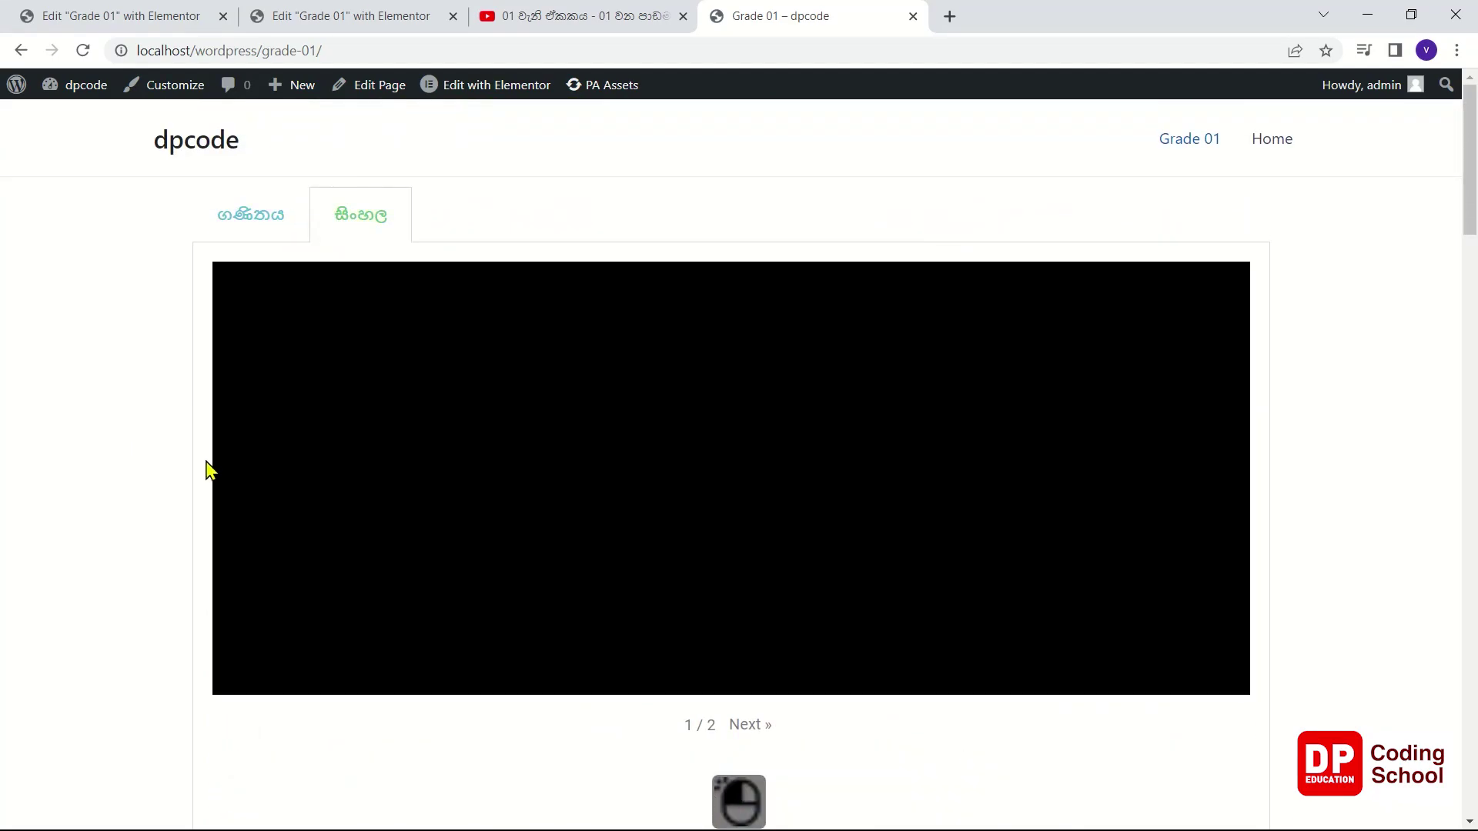
pyautogui.scroll(-8, 205, 471)
pyautogui.scroll(-12, 205, 471)
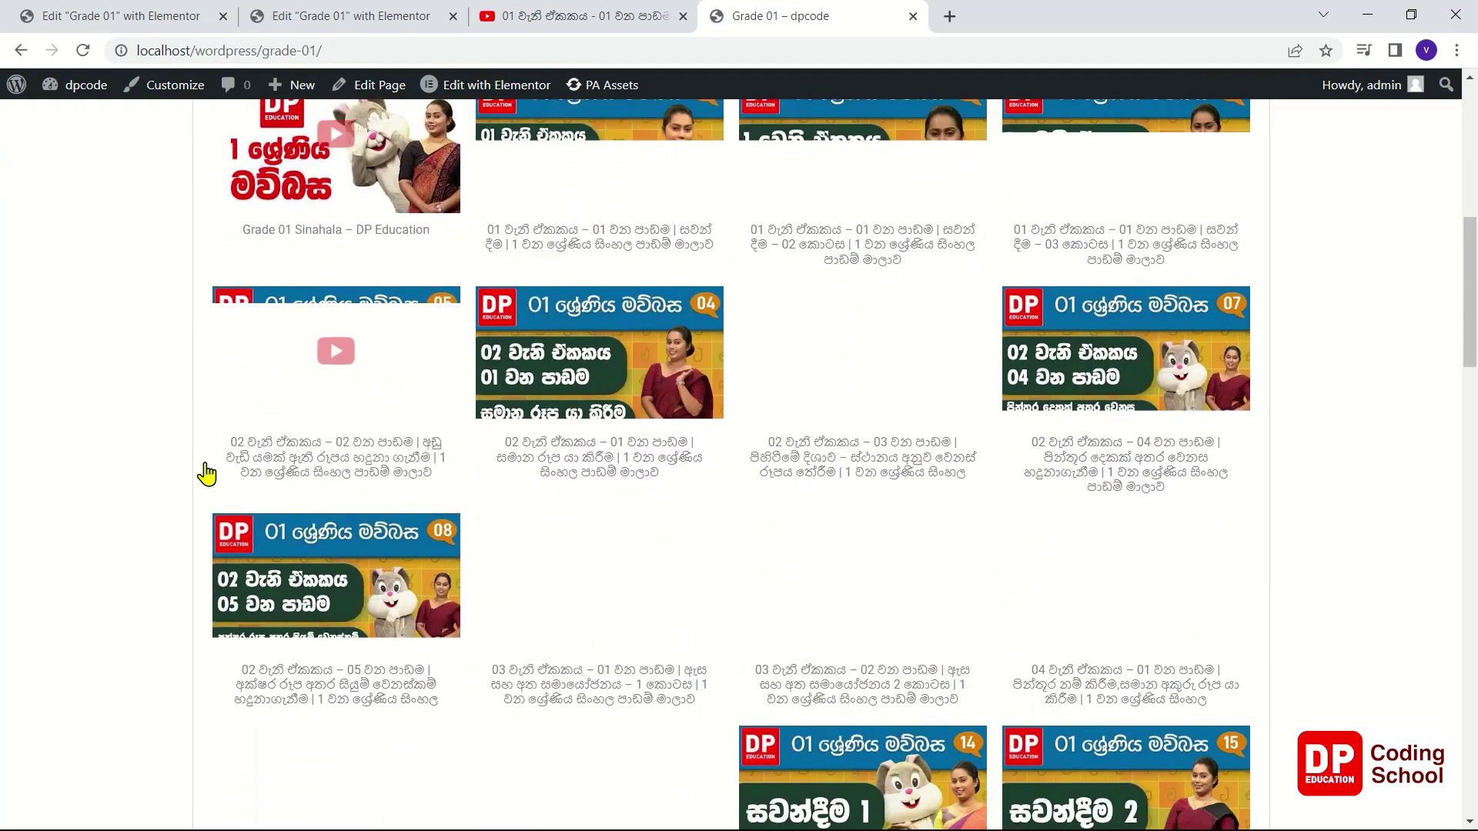
pyautogui.scroll(15, 189, 481)
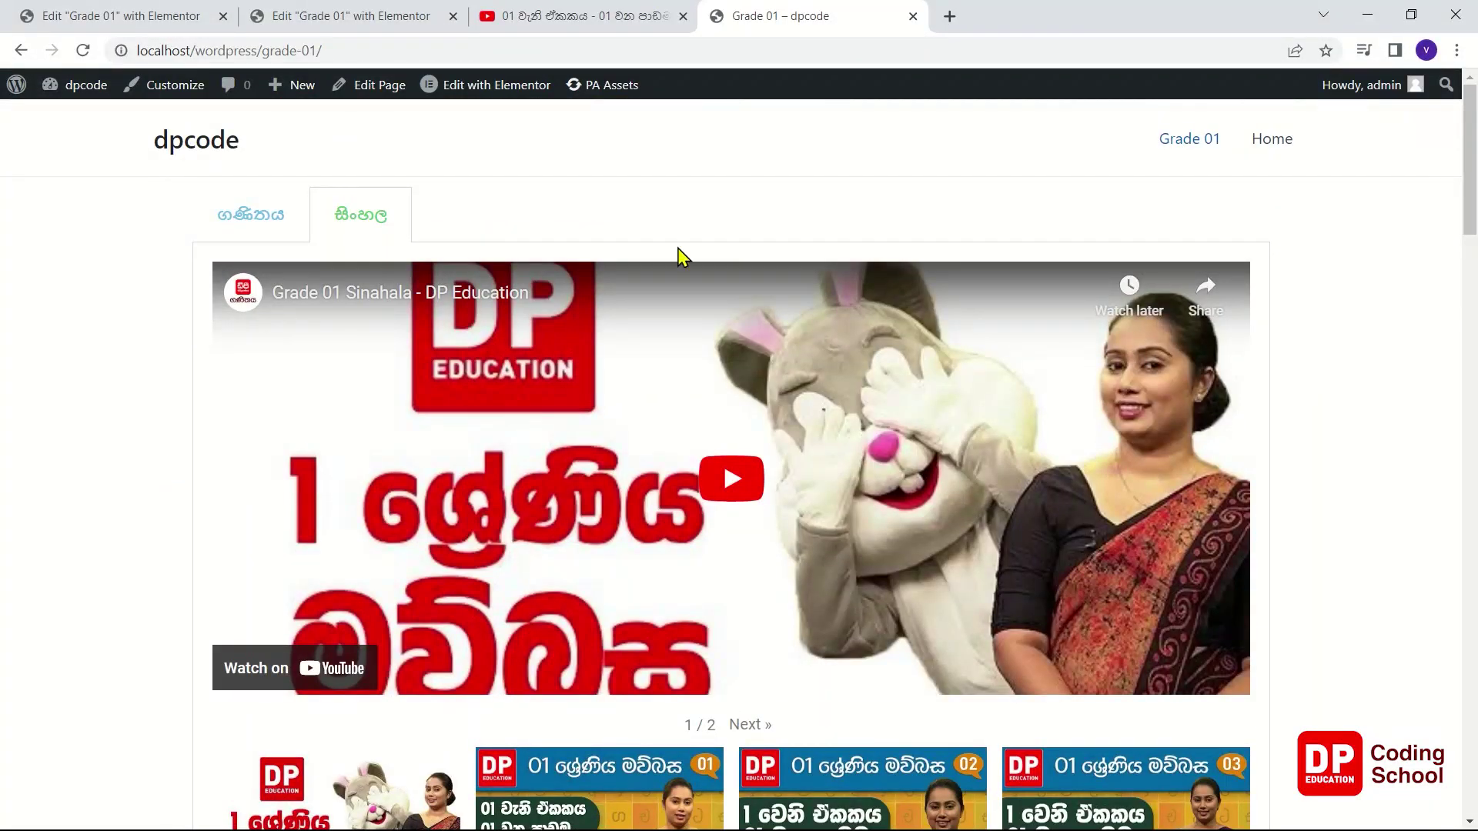
# - Back in the Elementor editor, collapse the "සිංහල" item and add a third item to the Tabs widget
pyautogui.click(366, 17)
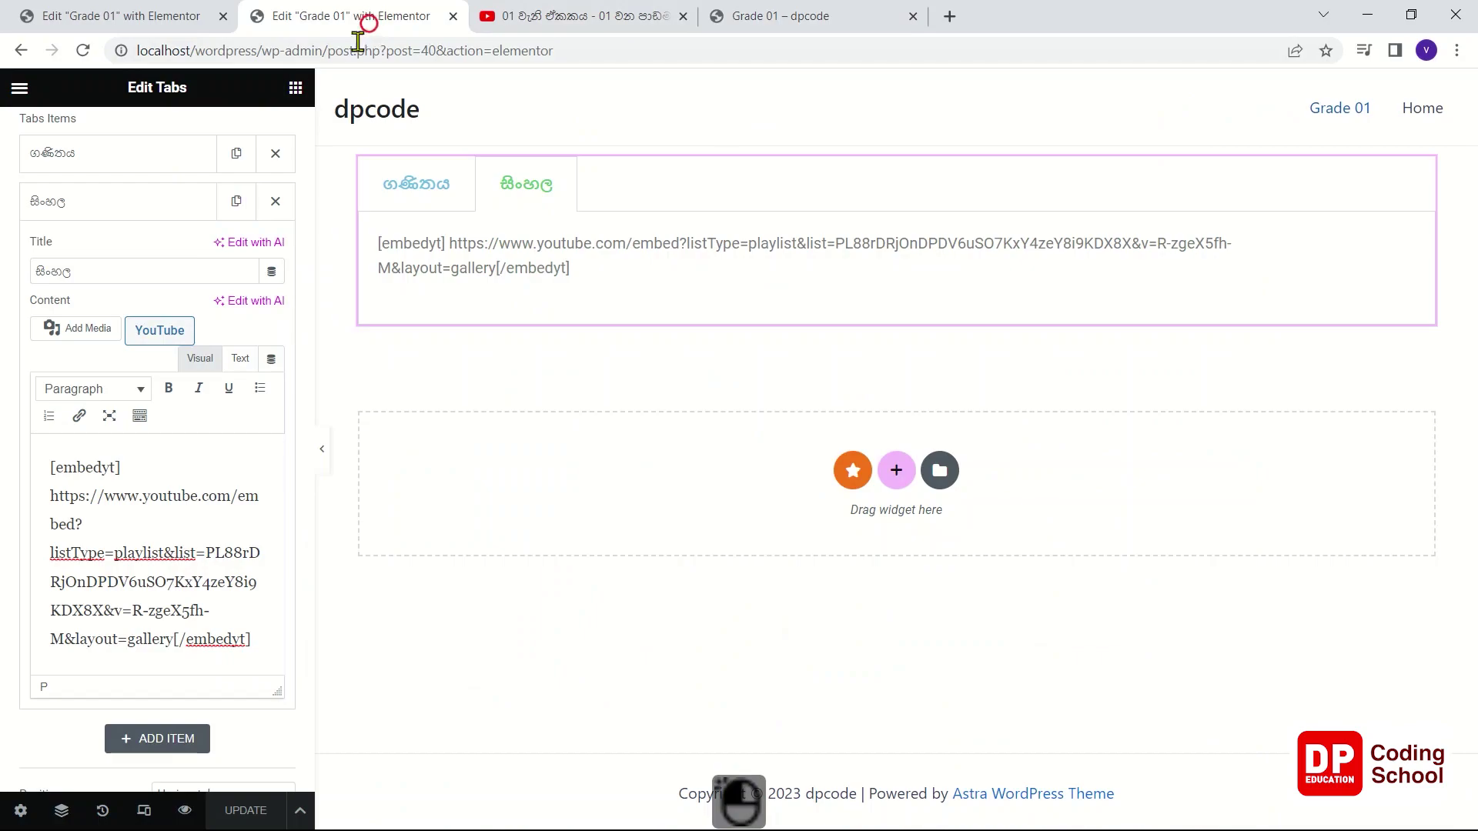
pyautogui.scroll(2, 177, 377)
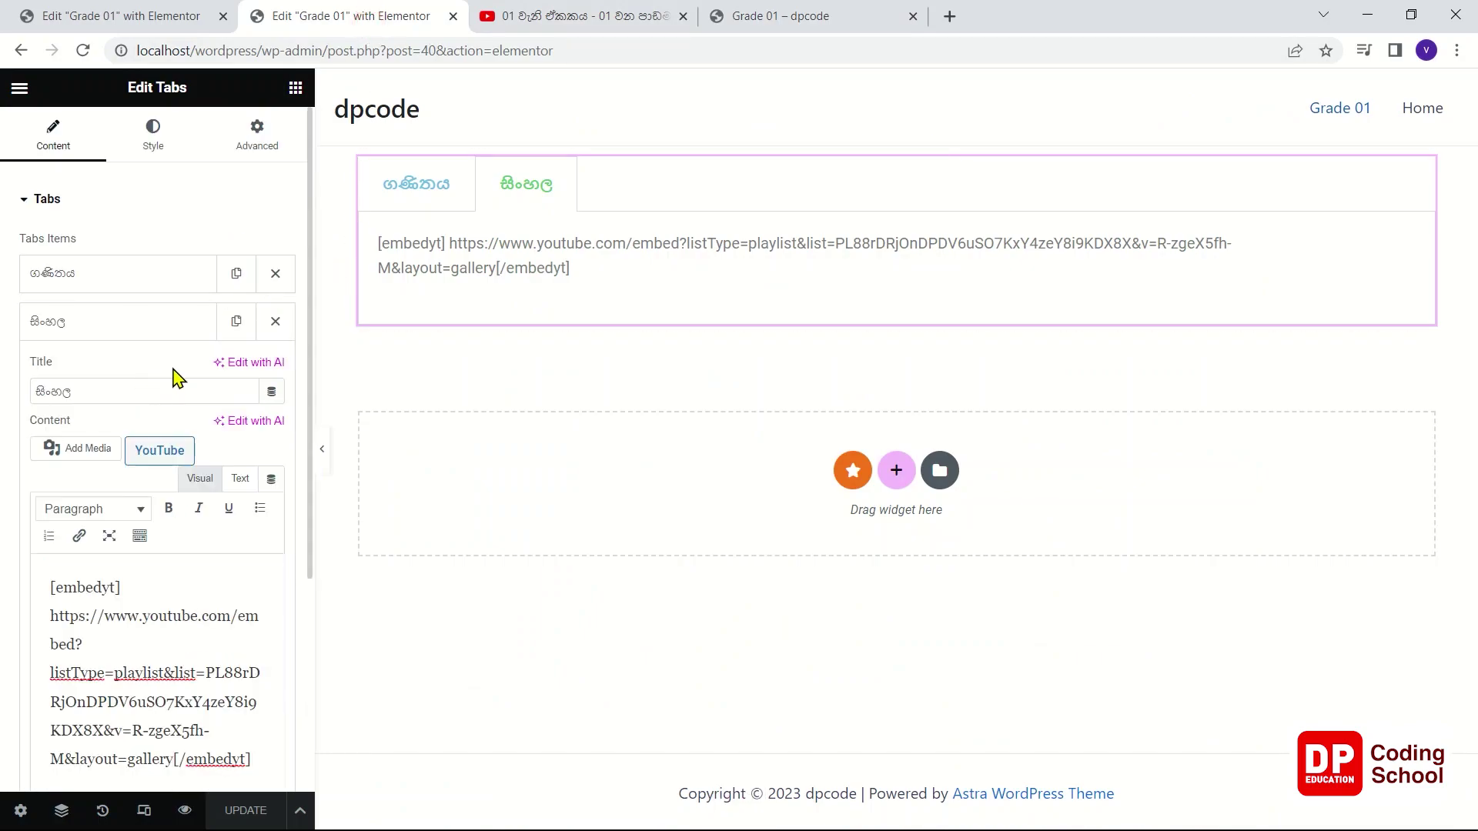
pyautogui.click(153, 320)
pyautogui.click(190, 381)
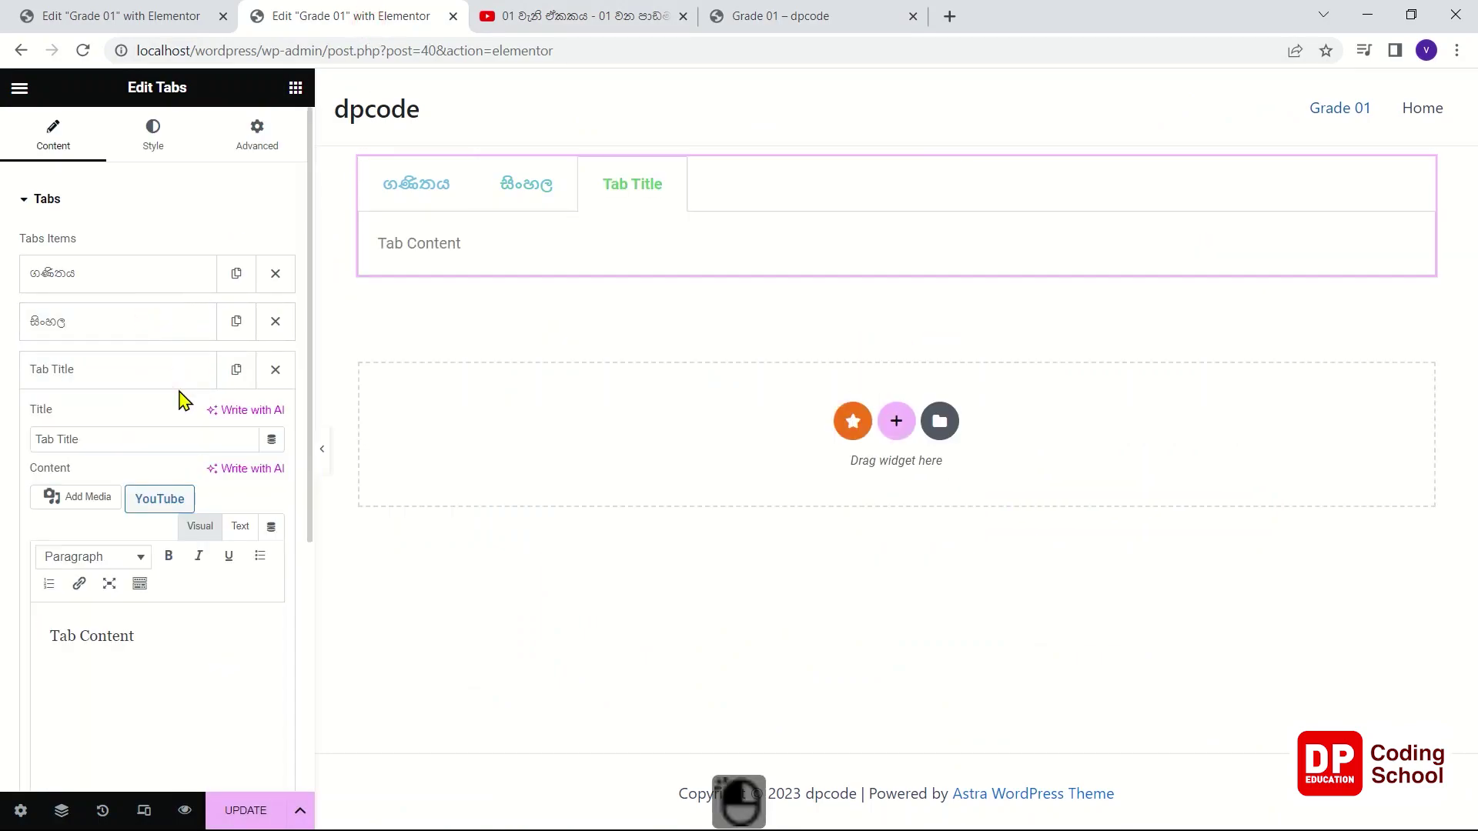
# - On YouTube, go back to the channel's playlists, open "1 ශ්‍රේණිය - පරිසරය", start its second video and pause it
pyautogui.click(614, 11)
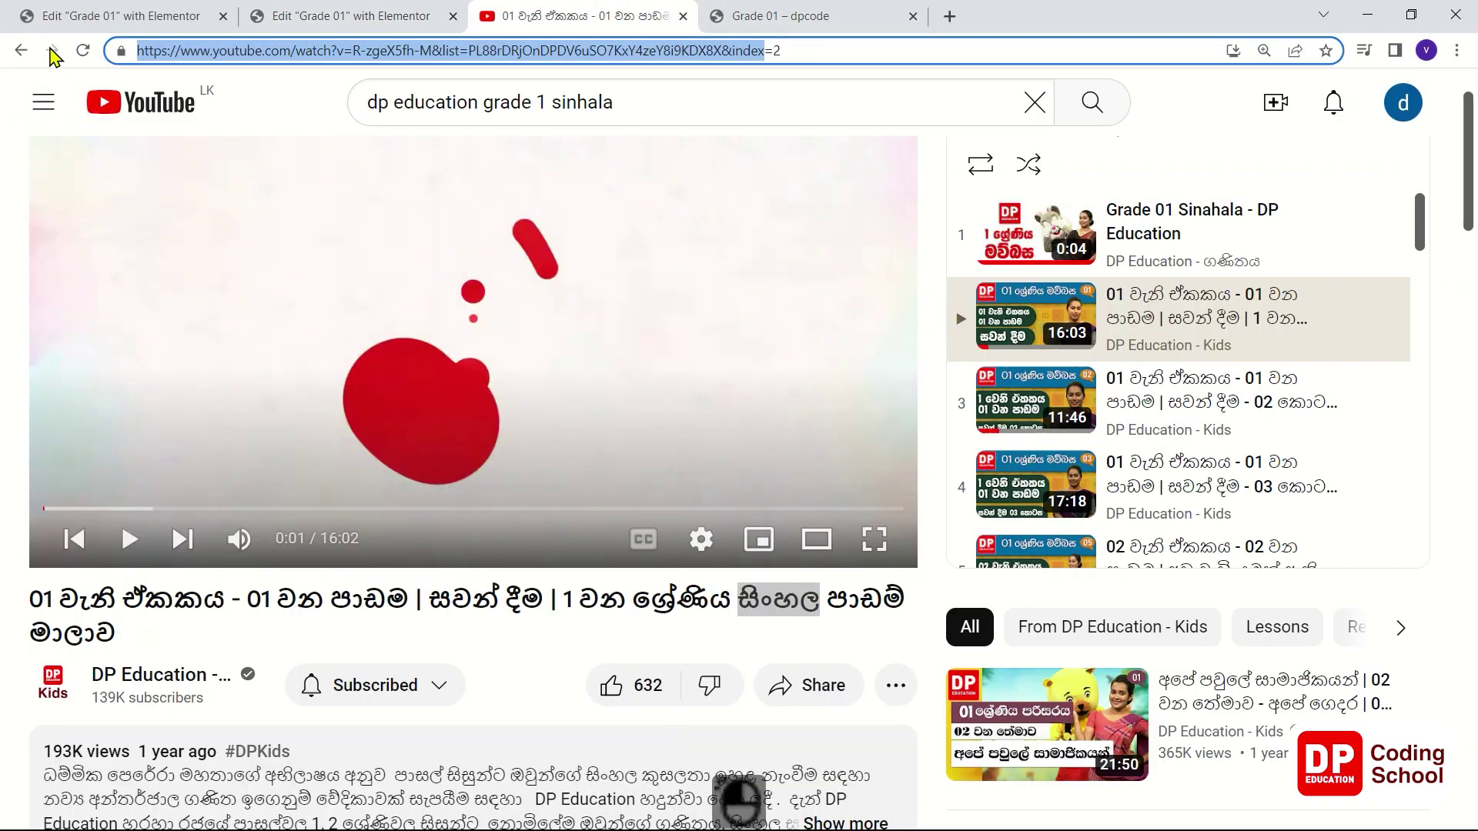
pyautogui.click(19, 52)
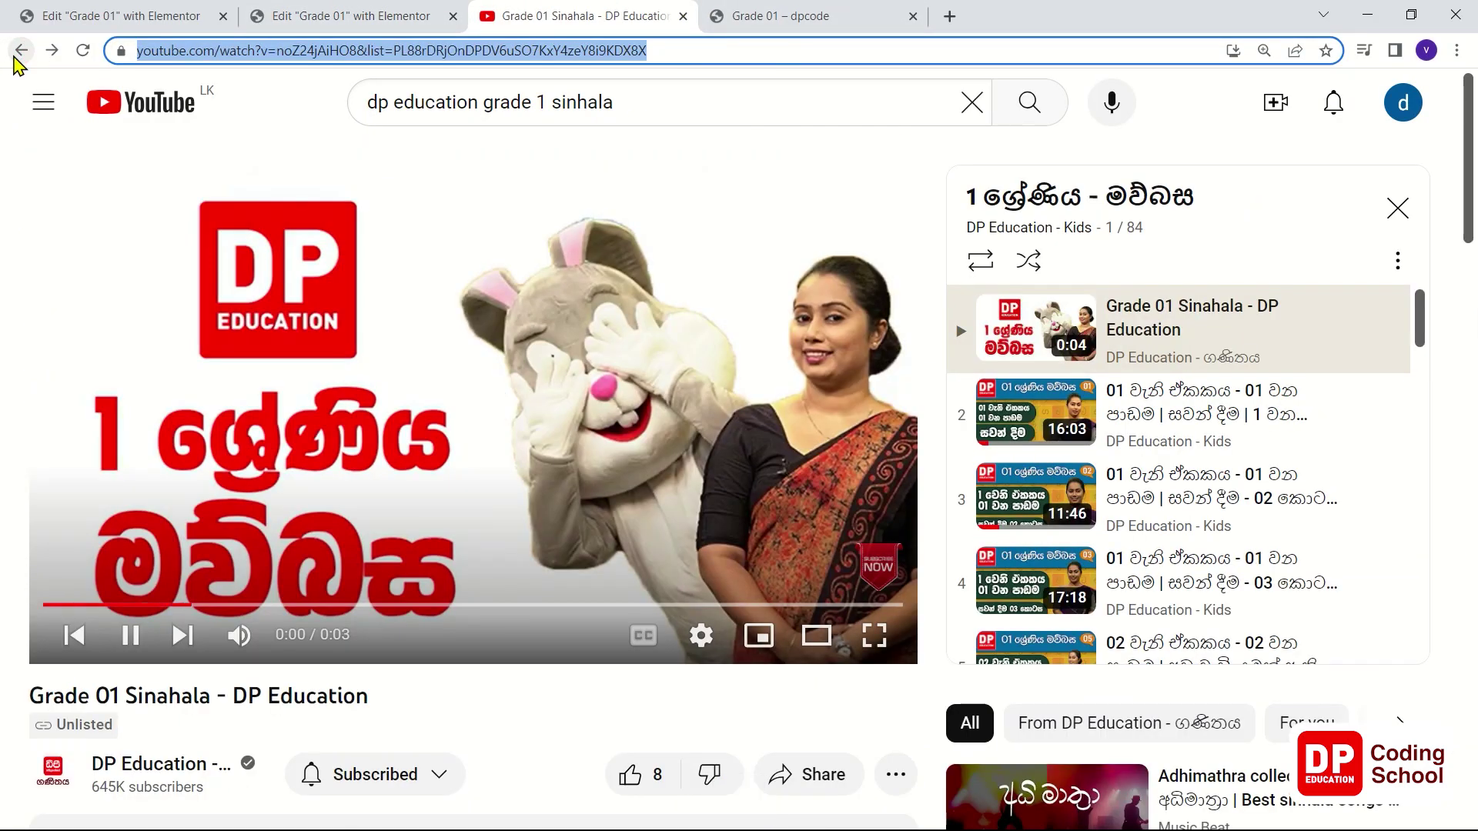
pyautogui.click(20, 53)
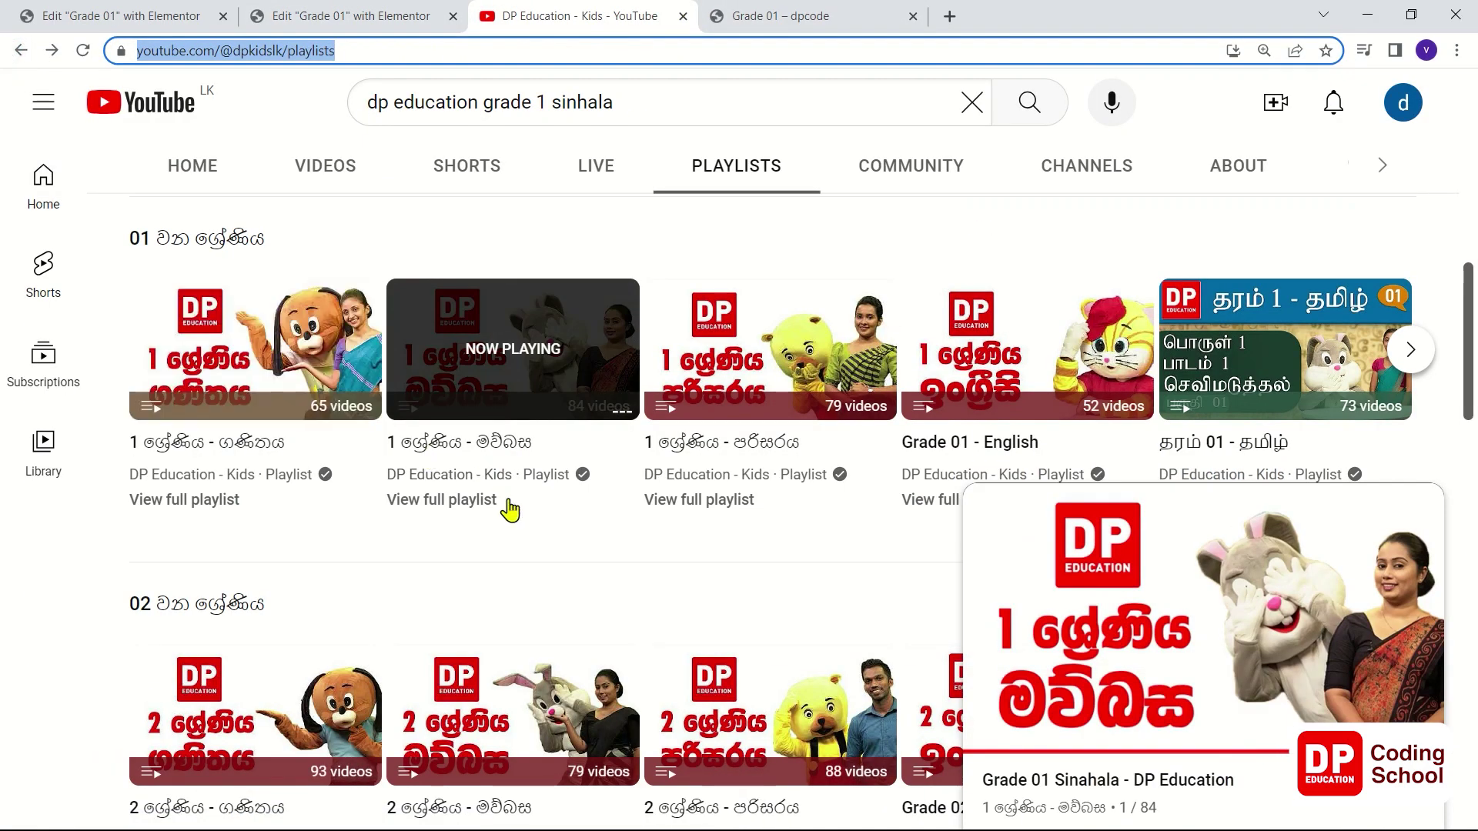
pyautogui.click(716, 449)
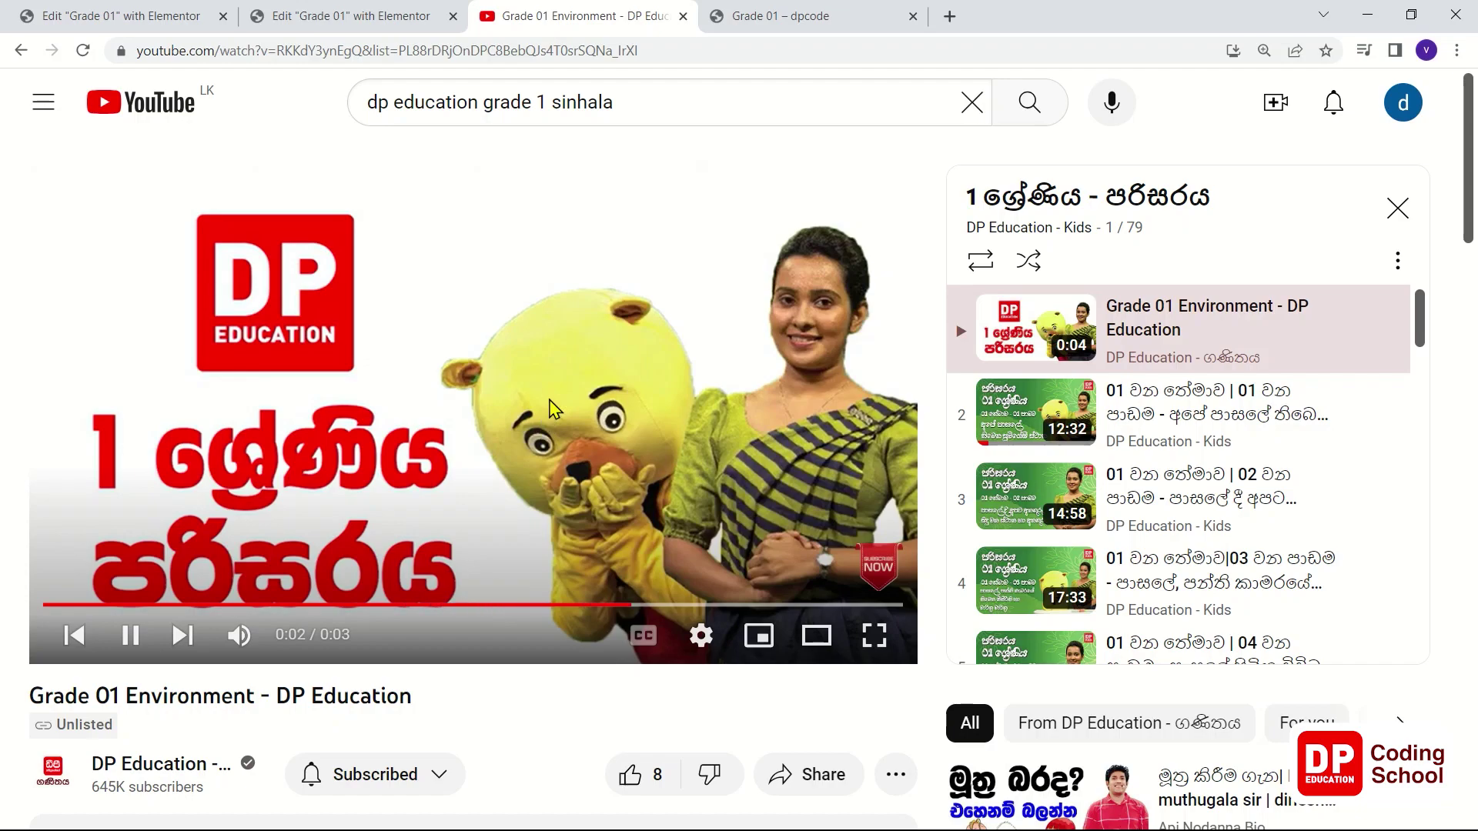
pyautogui.click(549, 400)
pyautogui.scroll(-2, 246, 610)
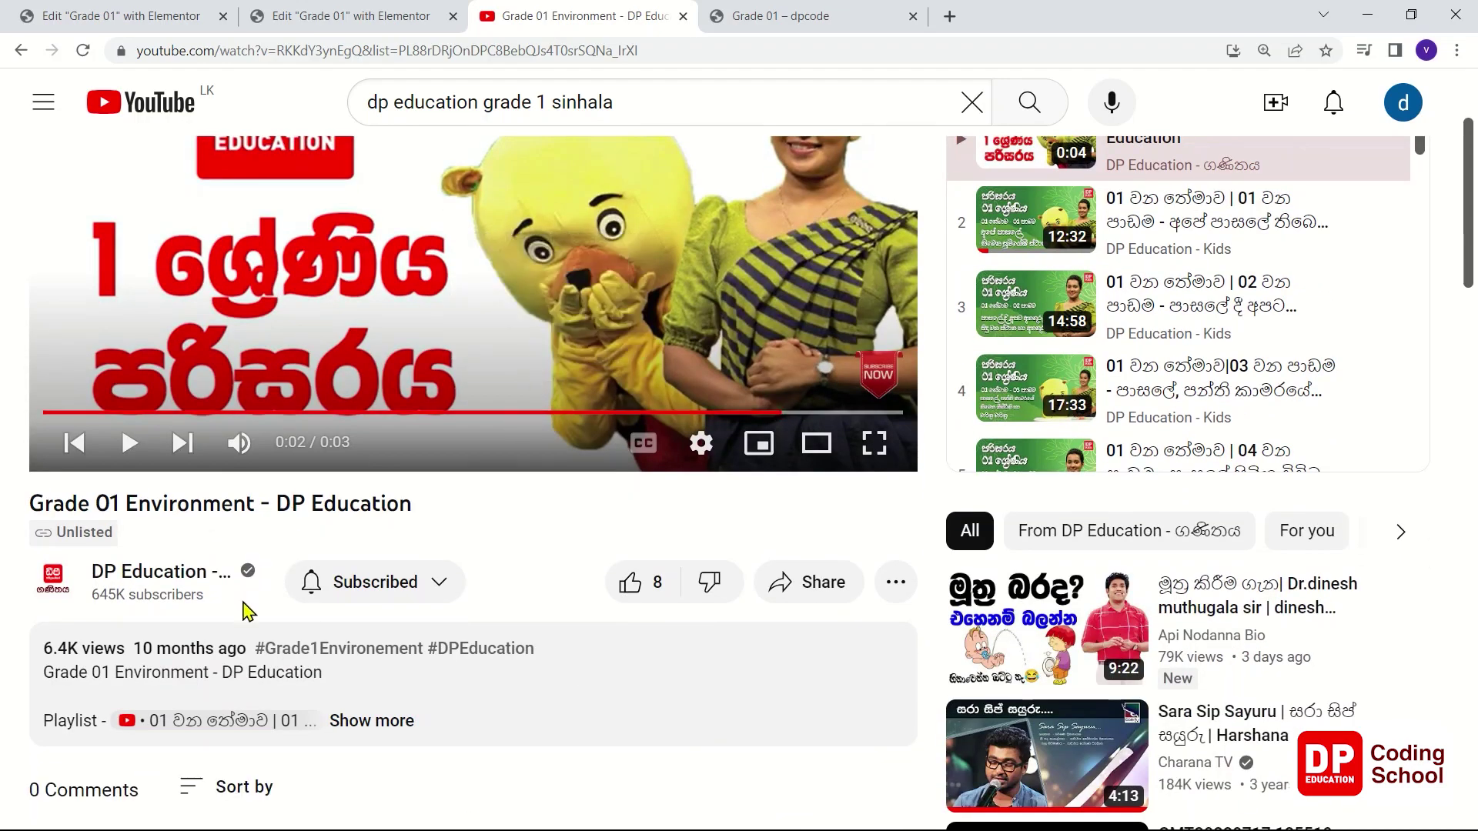
pyautogui.scroll(2, 934, 458)
pyautogui.click(1152, 410)
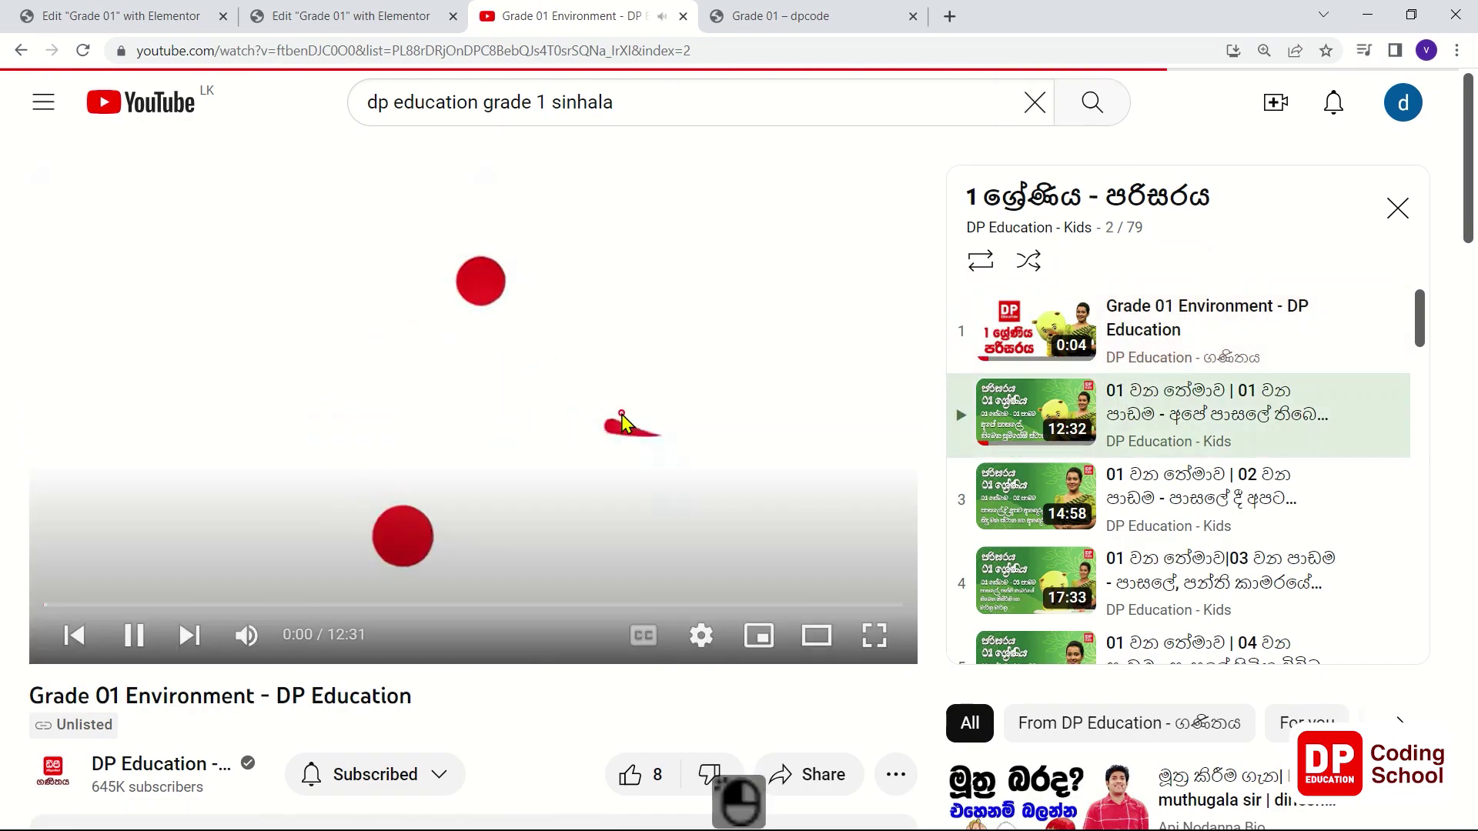
pyautogui.click(620, 413)
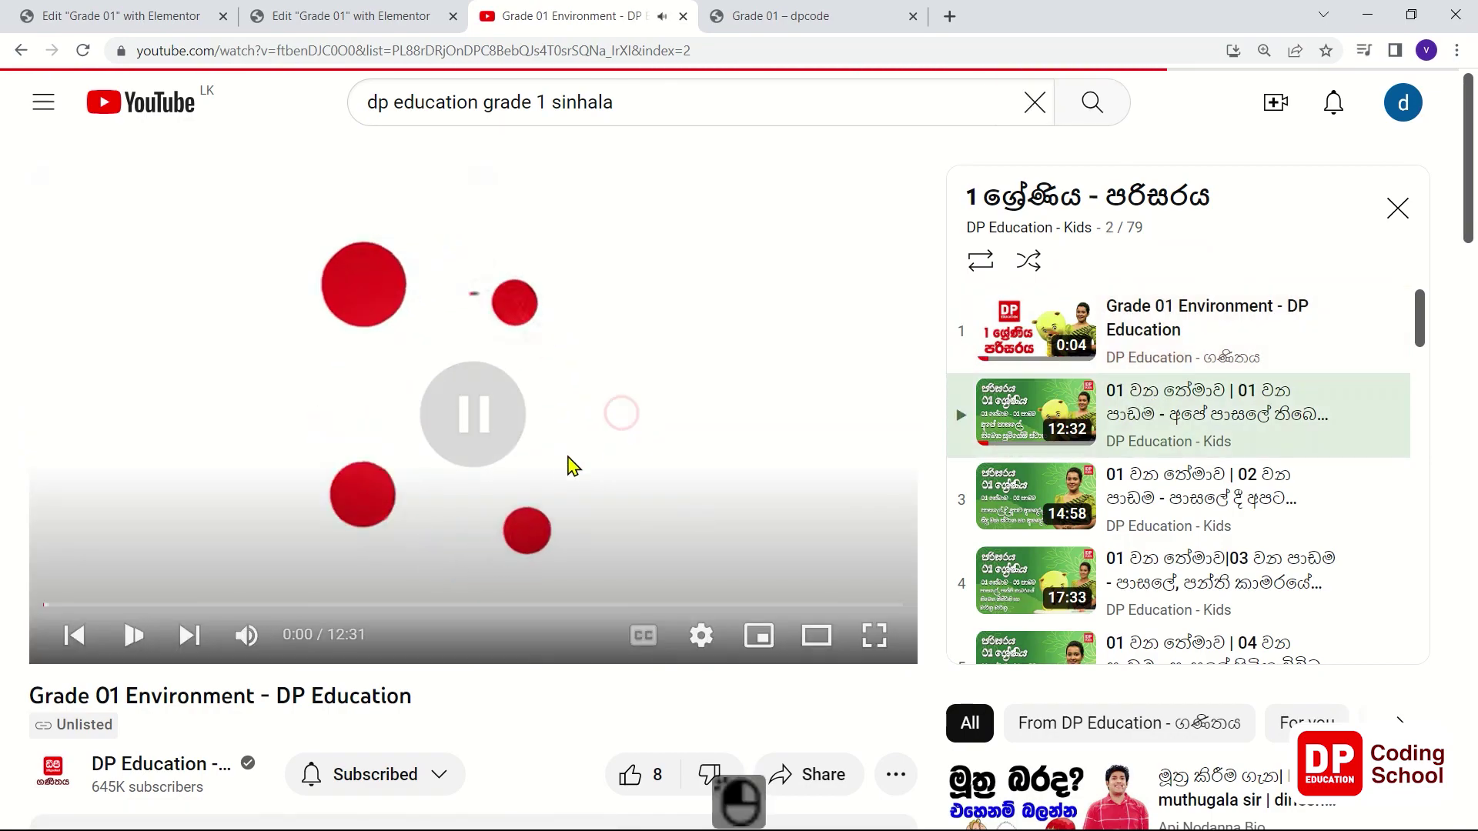
# - Copy the word "පරිසරය" from the YouTube video's title and paste it in Elementor as the third tab's title
pyautogui.scroll(-3, 554, 490)
pyautogui.doubleClick(210, 448)
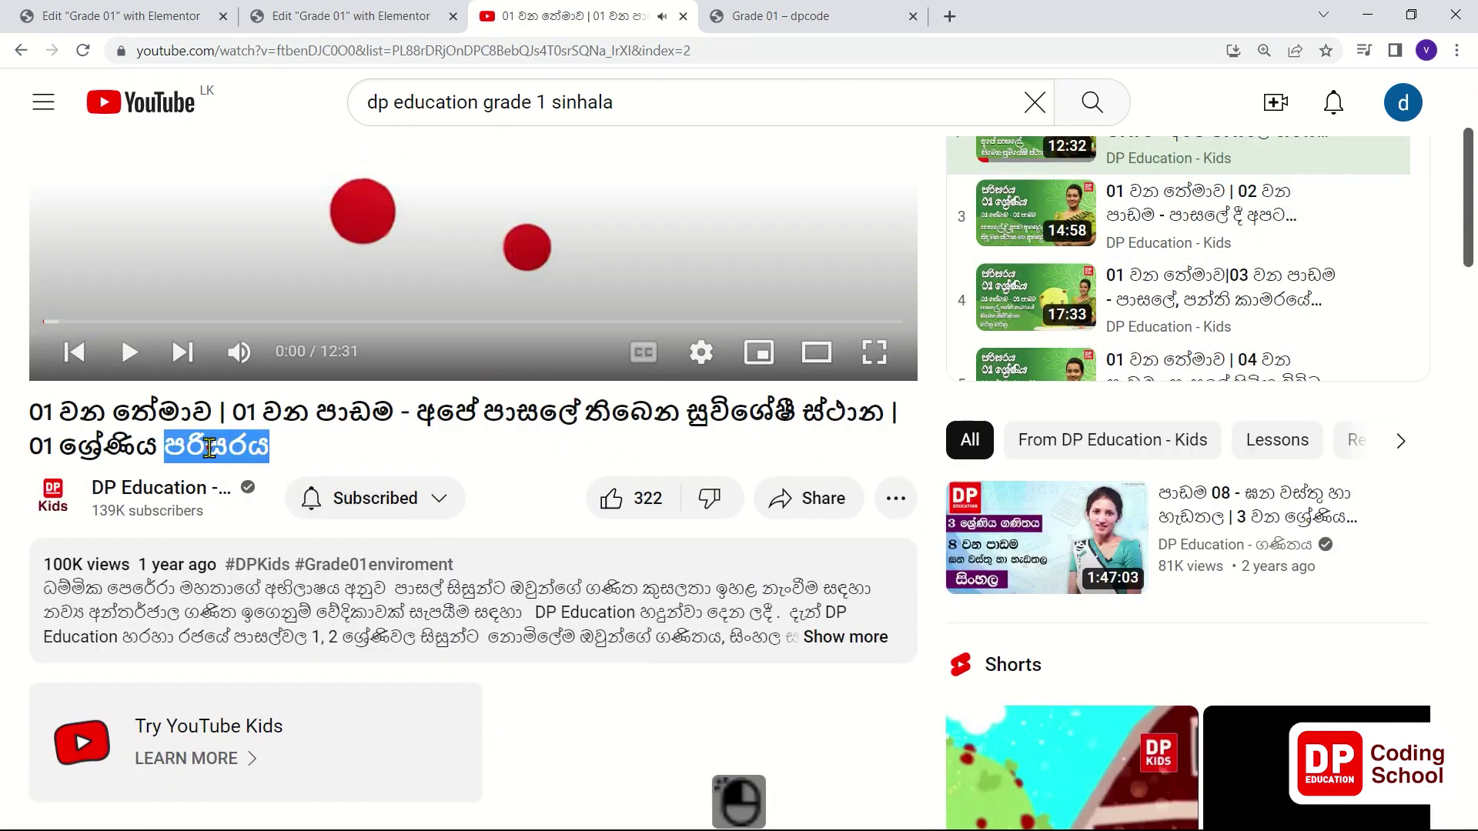
pyautogui.rightClick(207, 446)
pyautogui.click(231, 461)
pyautogui.click(193, 15)
pyautogui.click(363, 16)
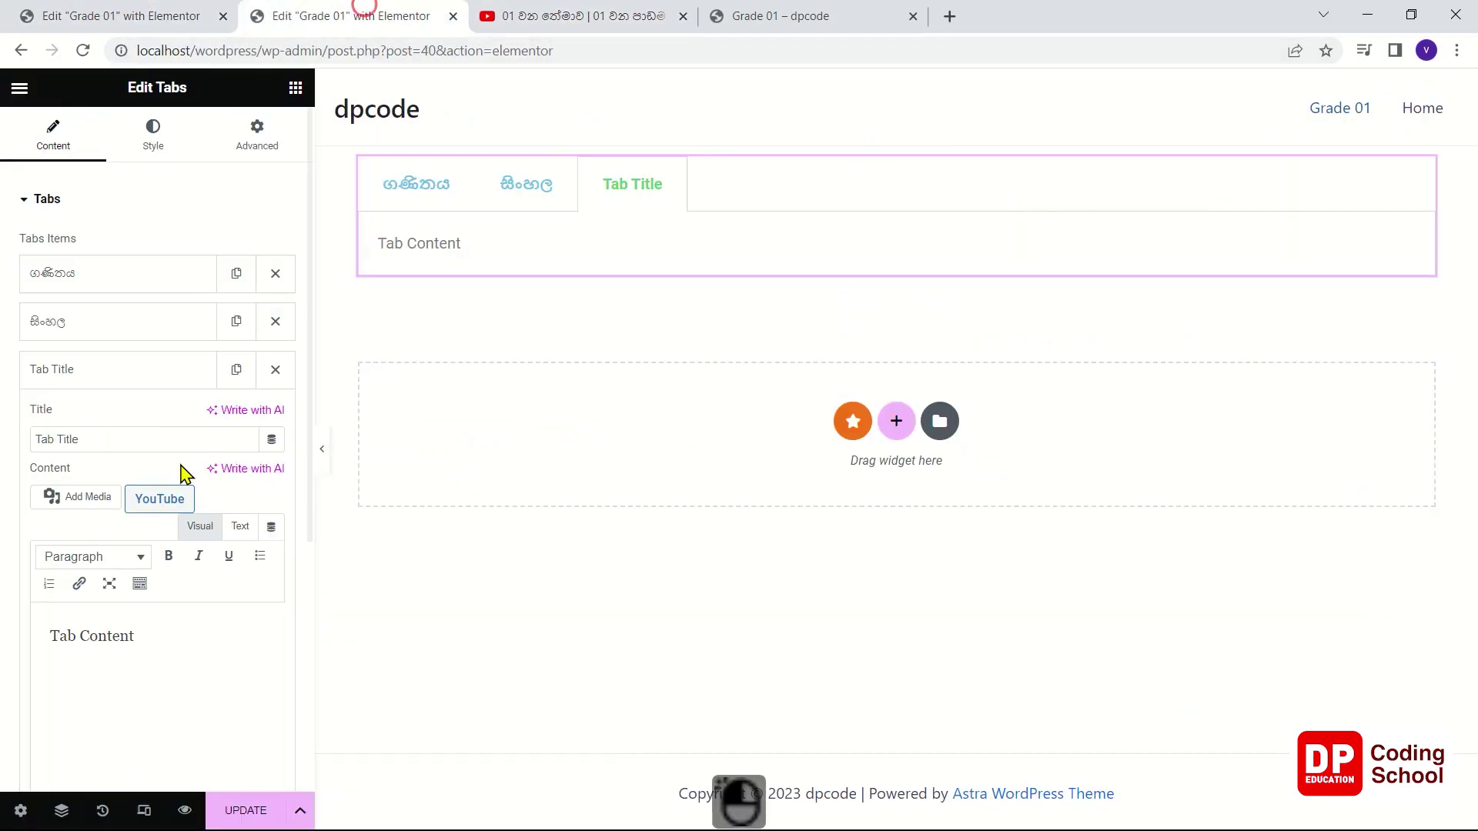
pyautogui.moveTo(108, 440); pyautogui.dragTo(26, 439)
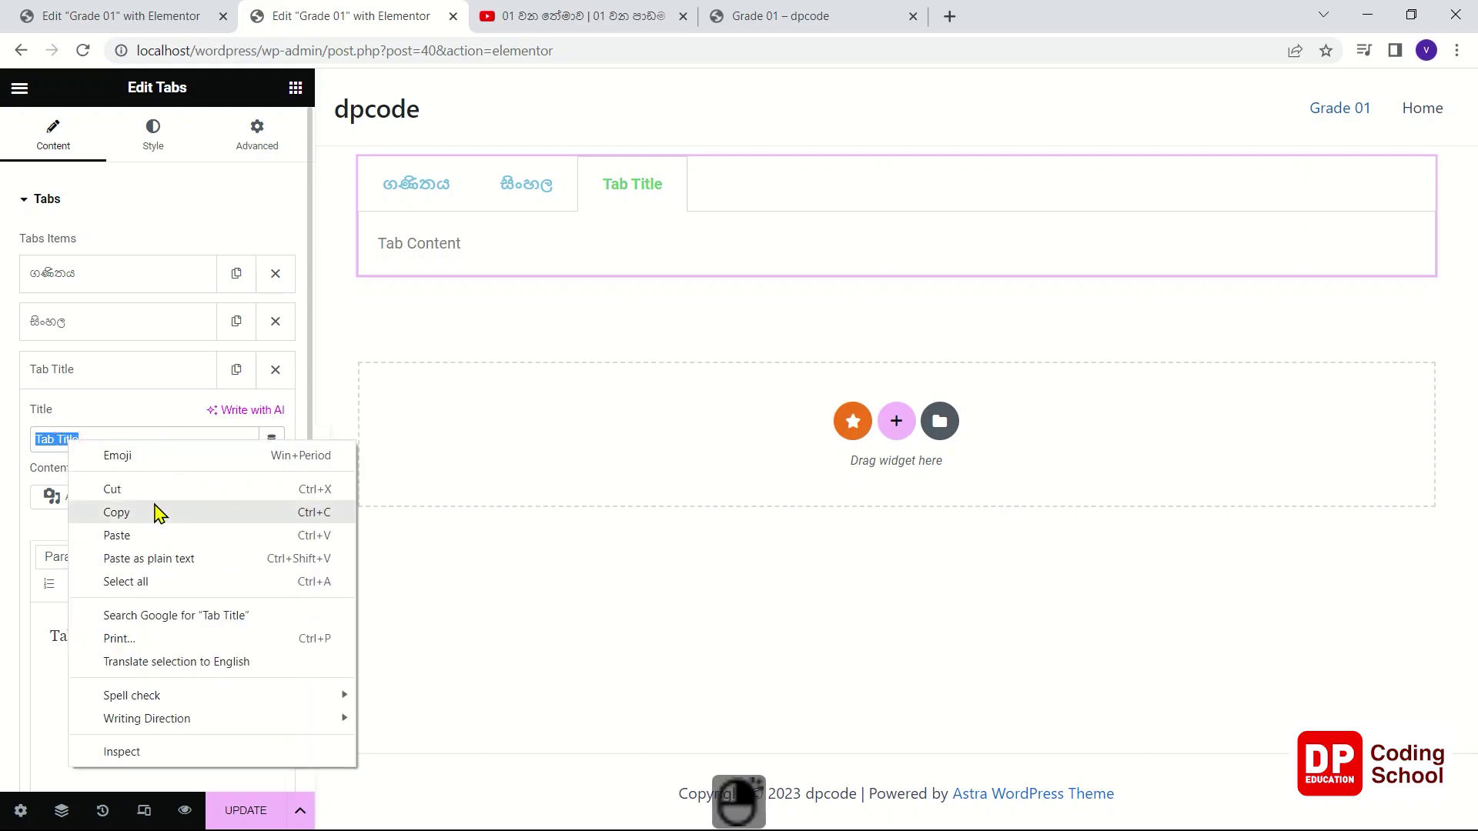
pyautogui.click(164, 560)
# - Open the "සිංහල" tab item and copy its entire [embedyt] gallery code
pyautogui.scroll(-2, 206, 585)
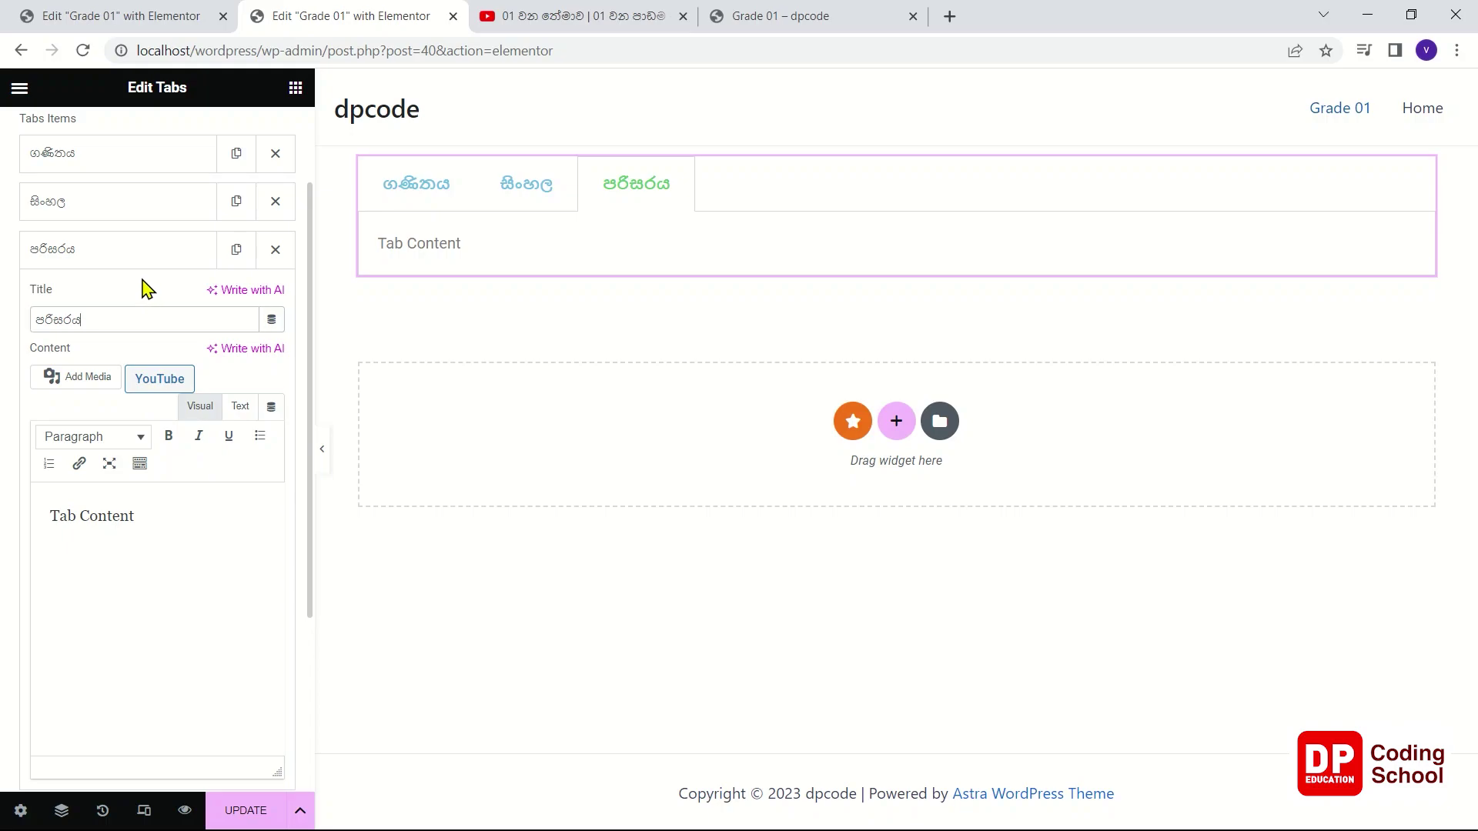
pyautogui.click(135, 204)
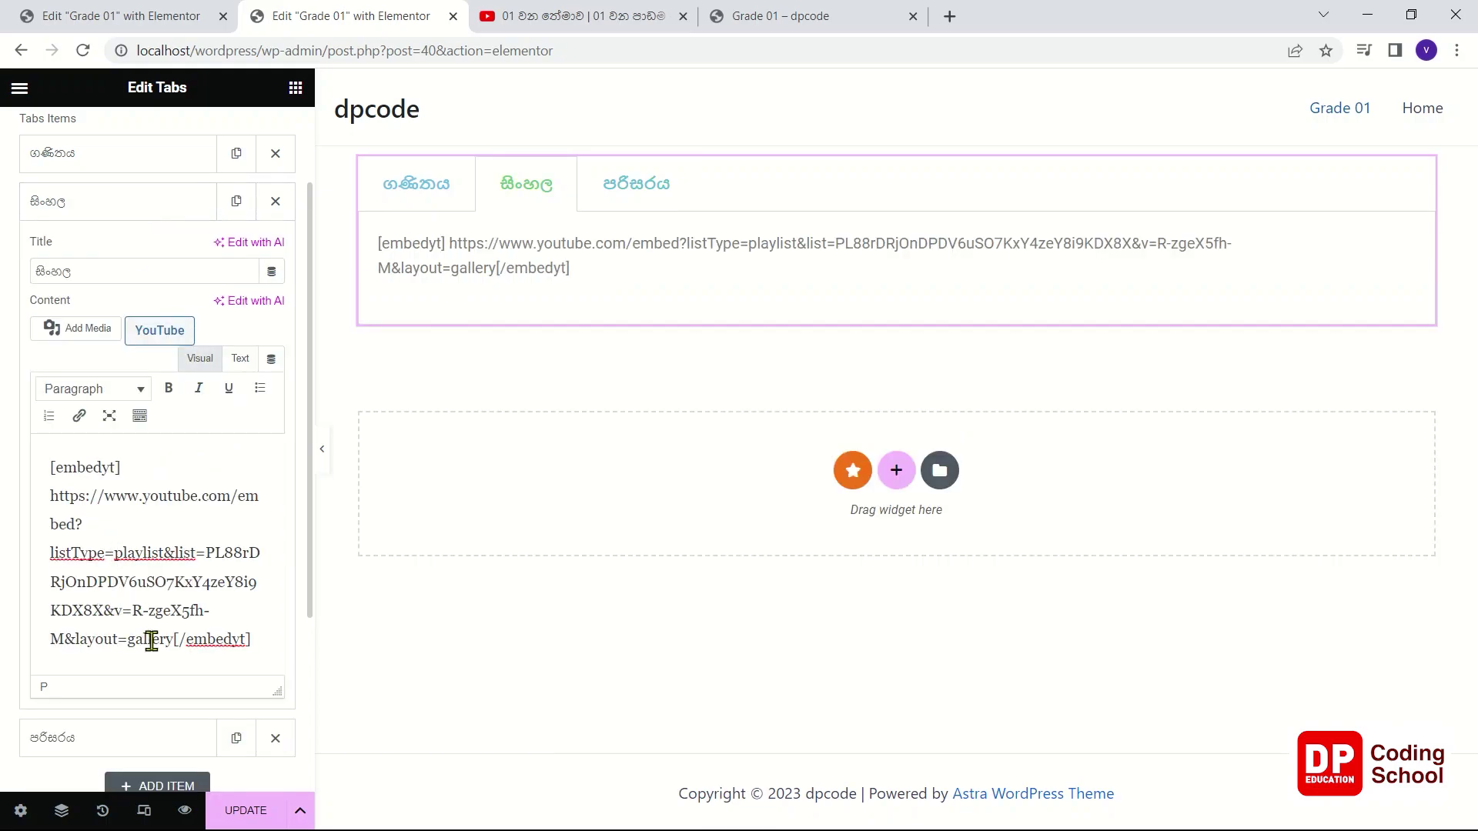
pyautogui.tripleClick(154, 612)
pyautogui.rightClick(159, 574)
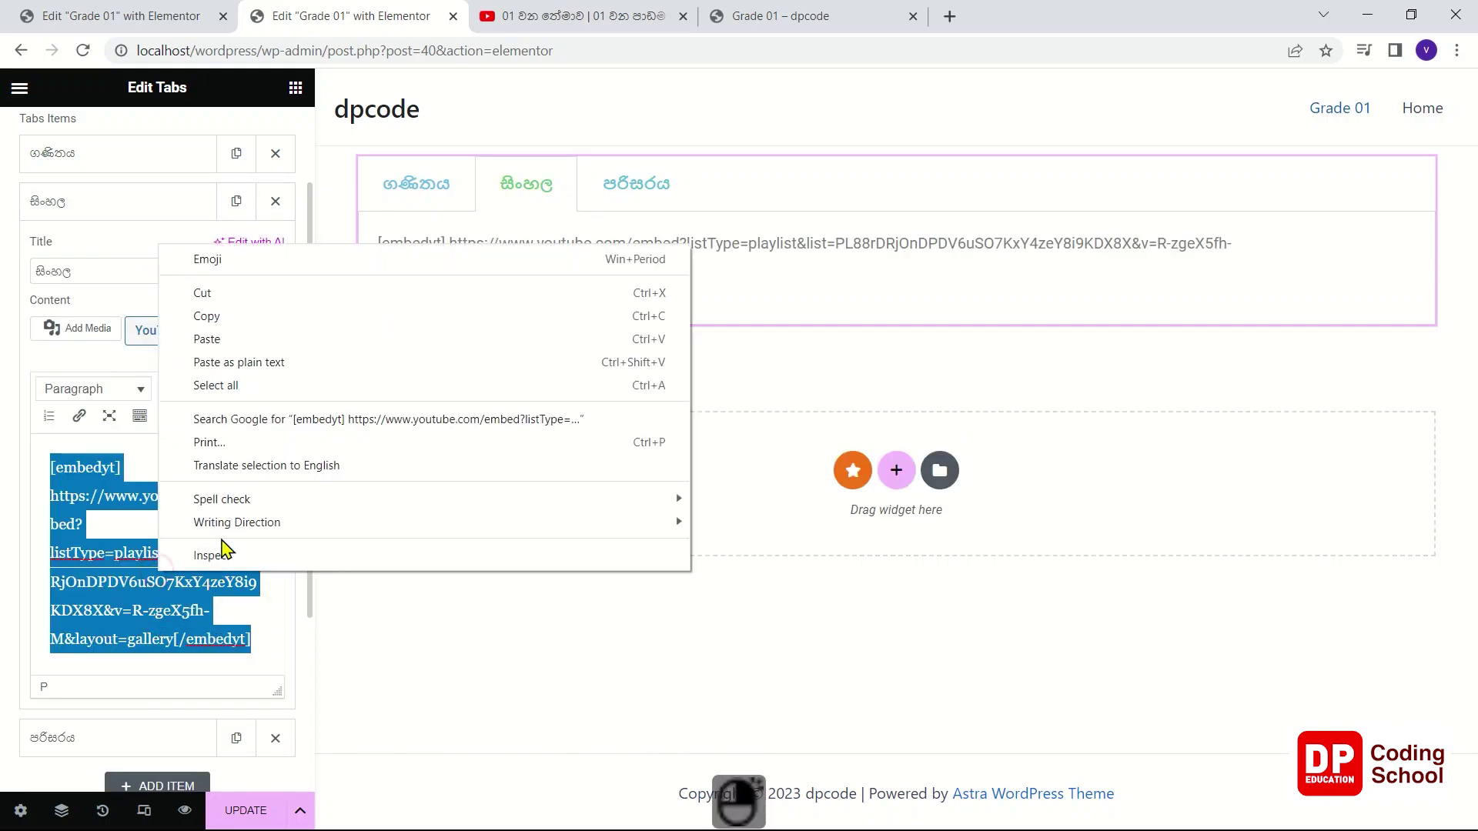
pyautogui.click(227, 316)
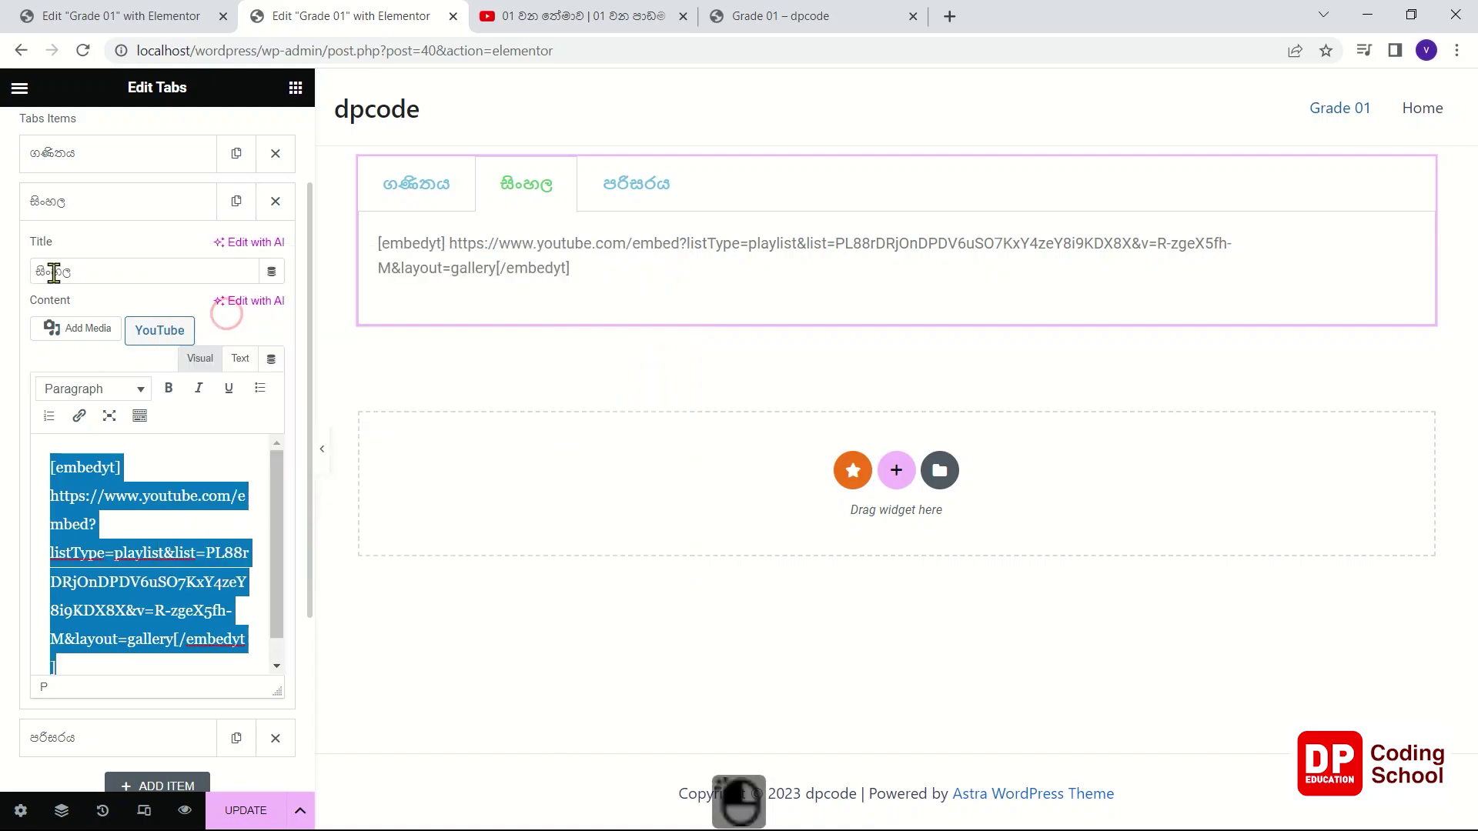
# - Replace the placeholder content of the "පරිසරය" tab with the copied embed code and update the page
pyautogui.click(96, 205)
pyautogui.click(112, 245)
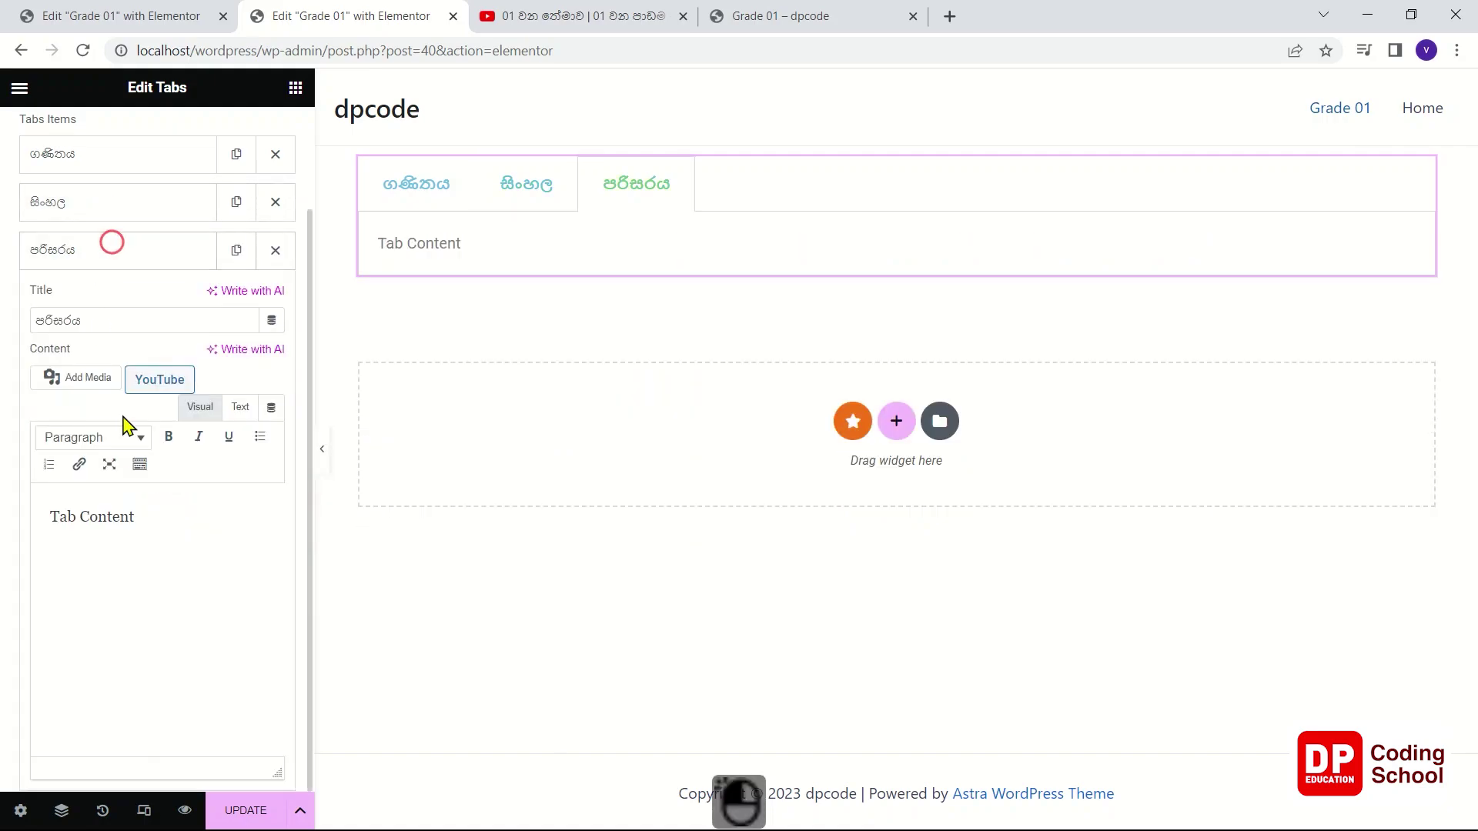
pyautogui.moveTo(177, 516); pyautogui.dragTo(47, 513)
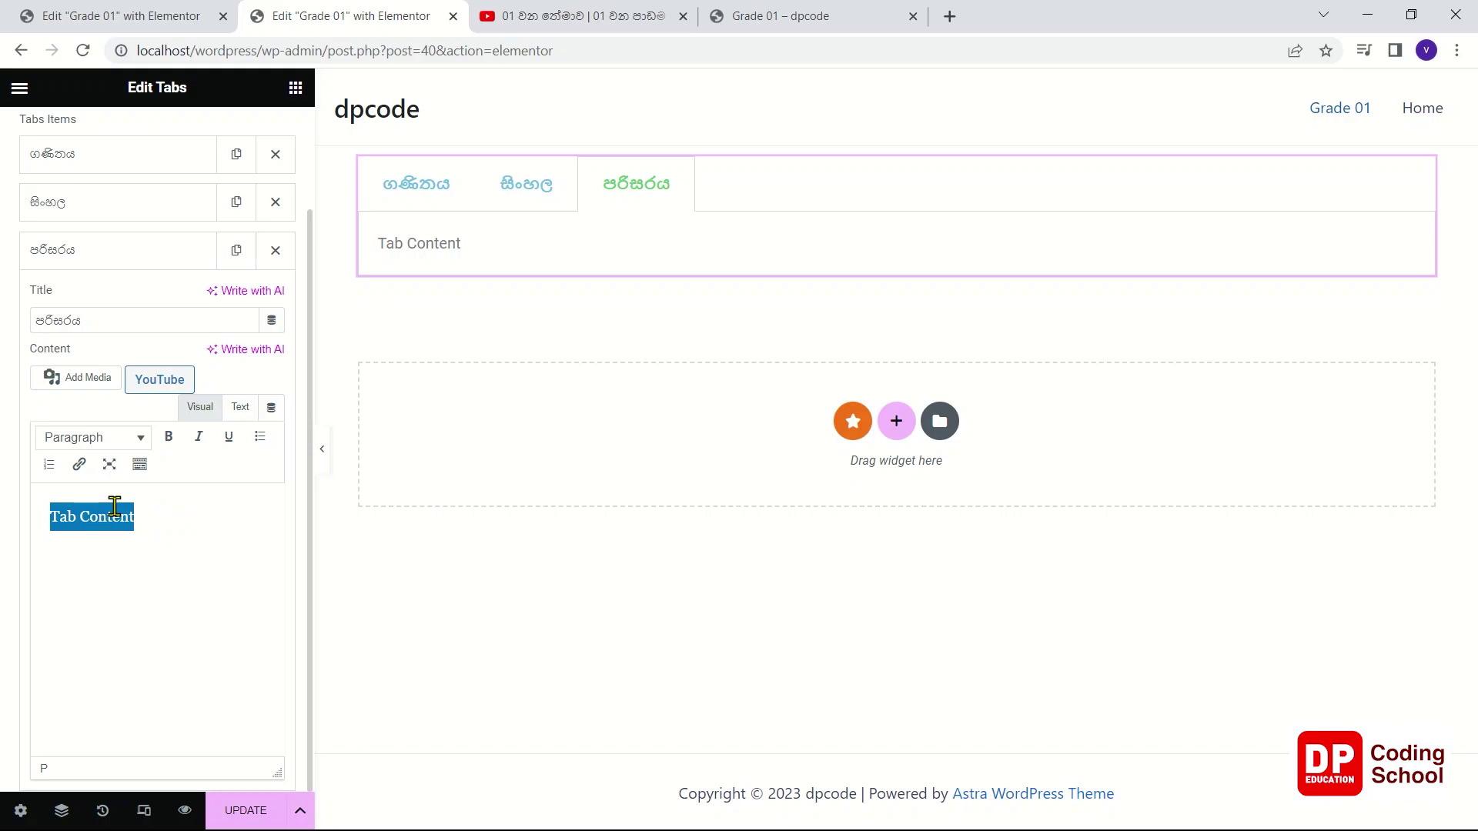
pyautogui.hotkey('ctrl', 'v')
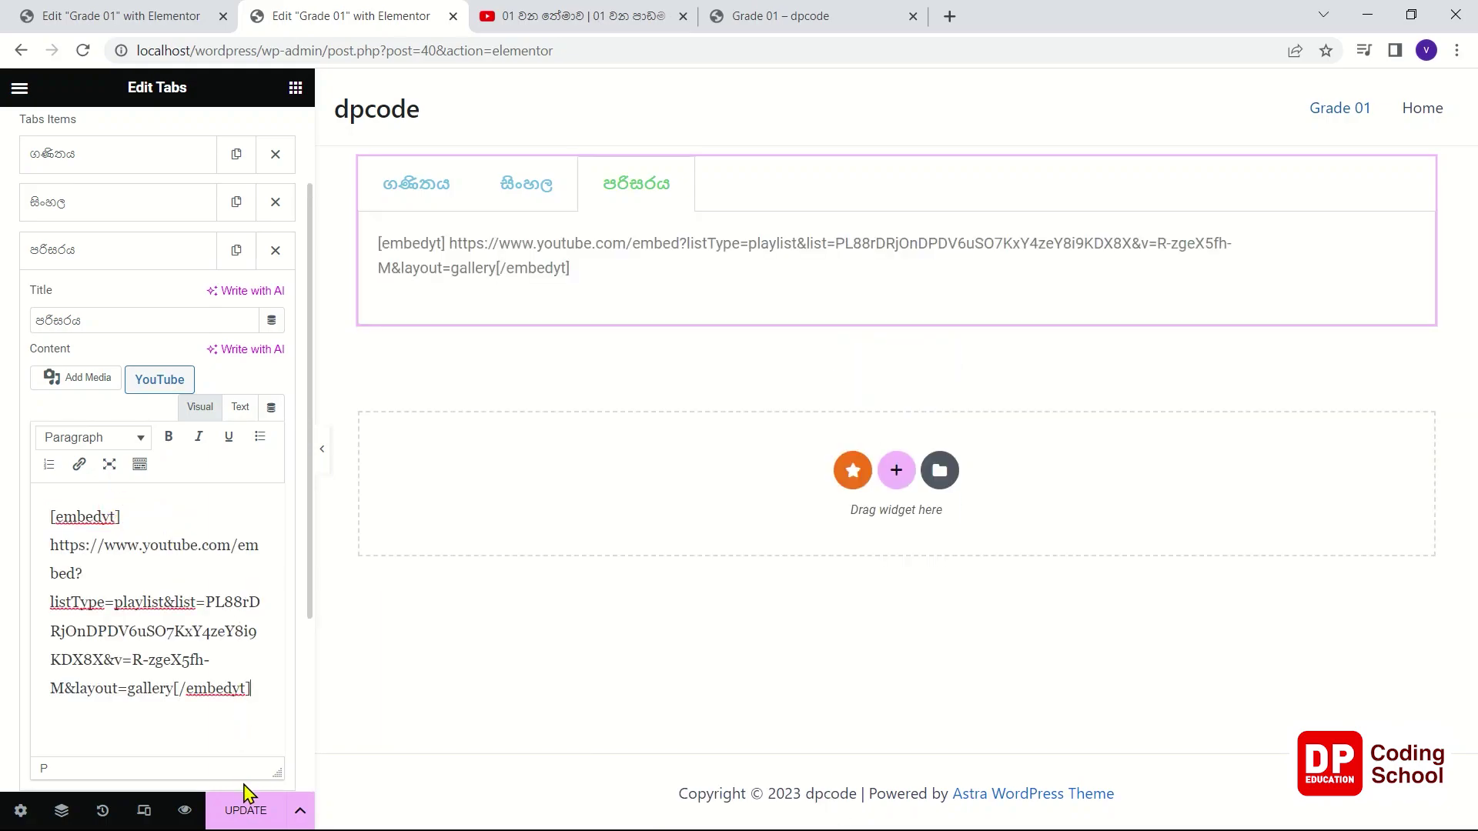
pyautogui.click(243, 811)
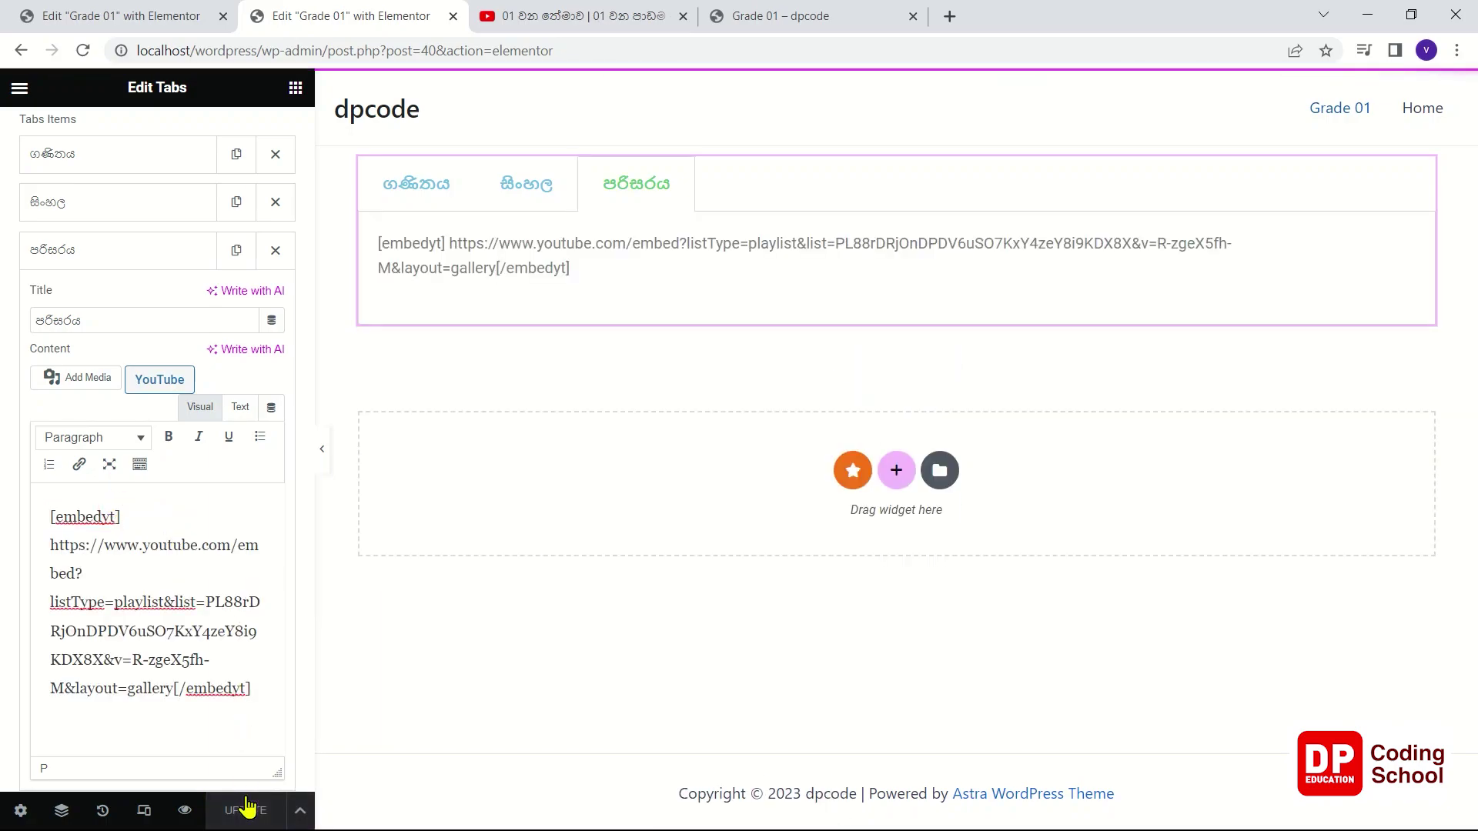
# - Reload the published Grade 01 page and look through the video galleries in the "සිංහල" and "පරිසරය" tabs
pyautogui.click(731, 23)
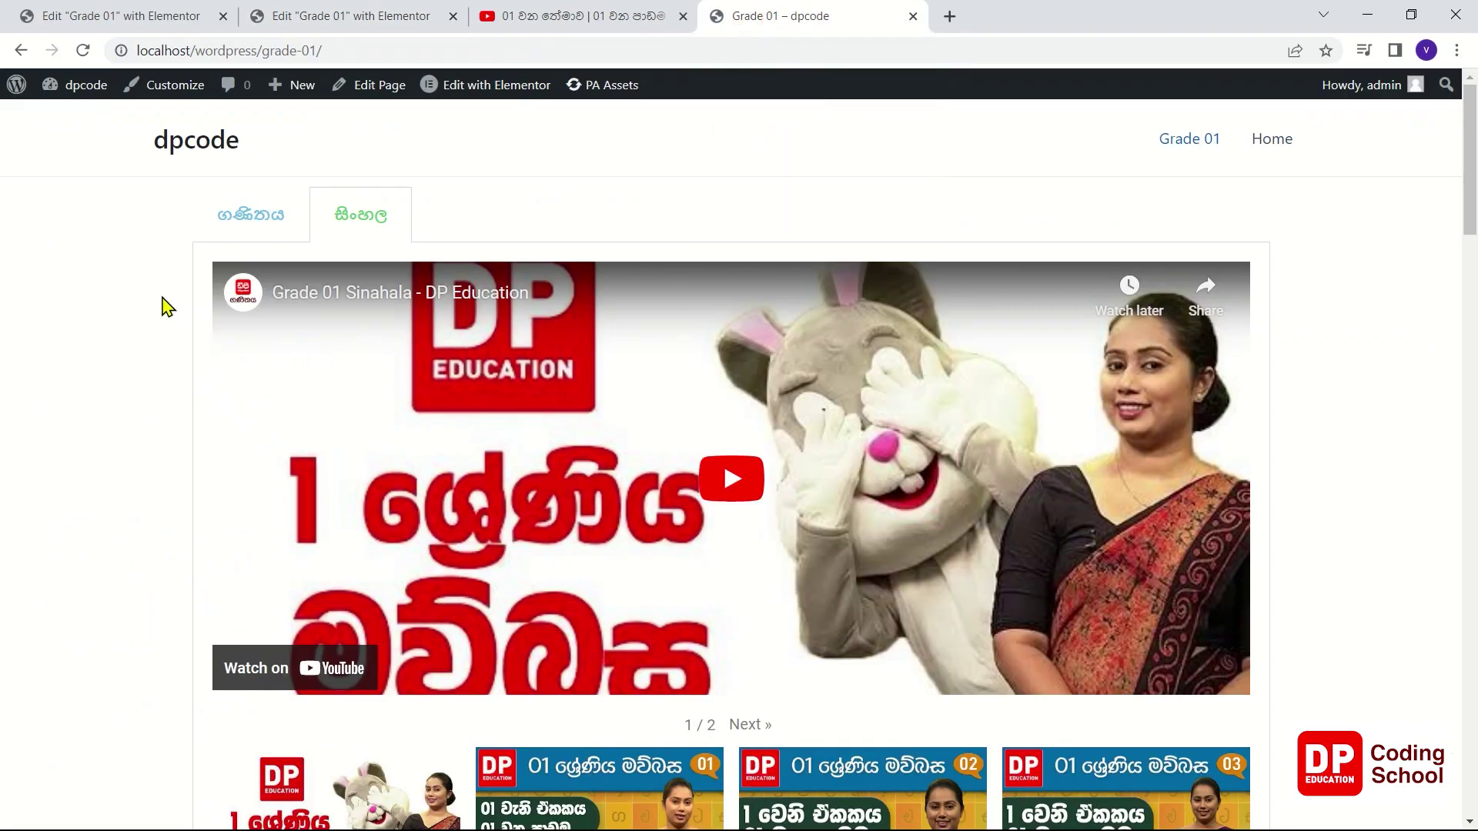
pyautogui.rightClick(162, 306)
pyautogui.click(208, 358)
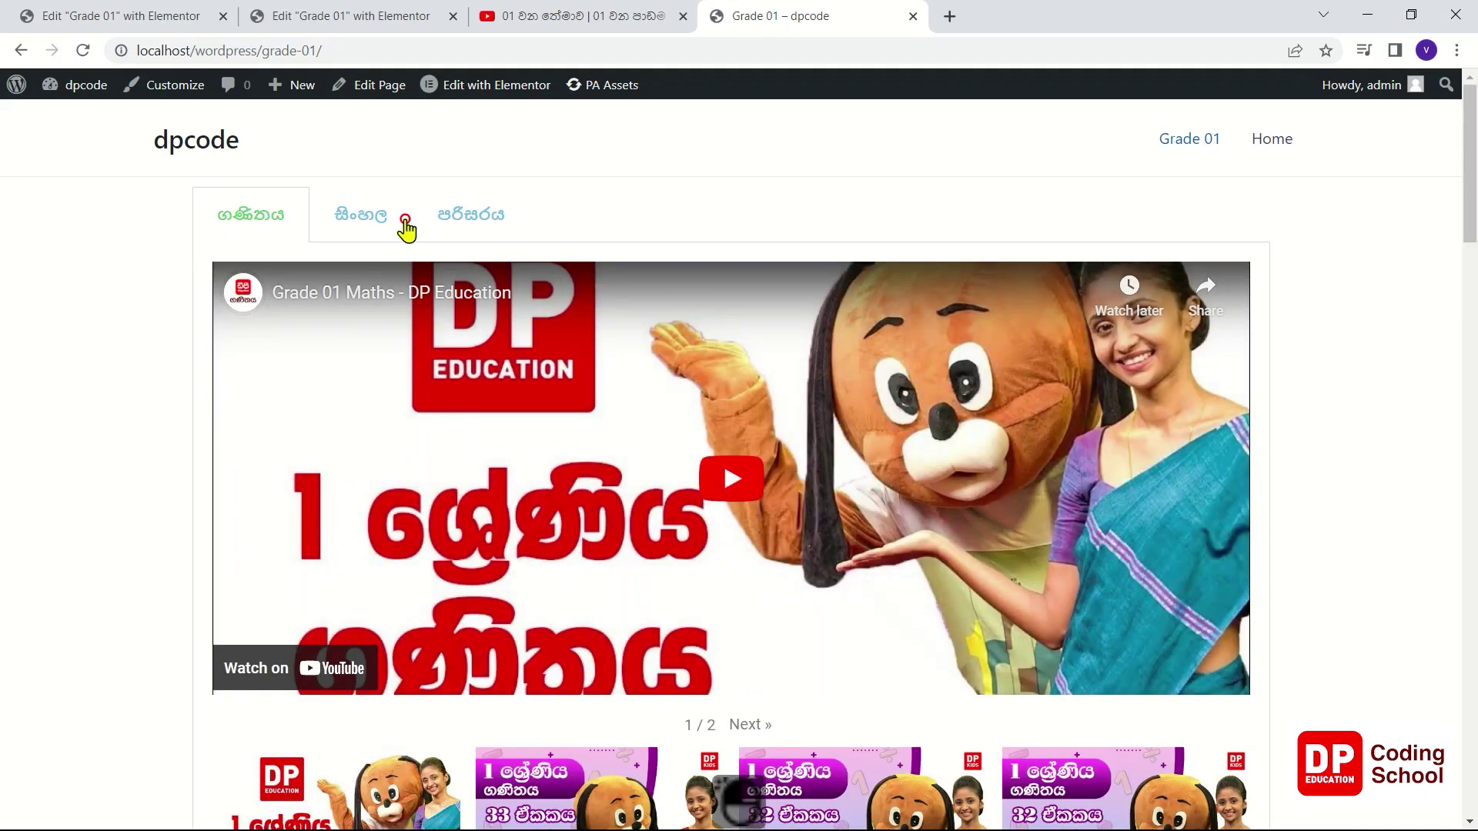
pyautogui.click(406, 228)
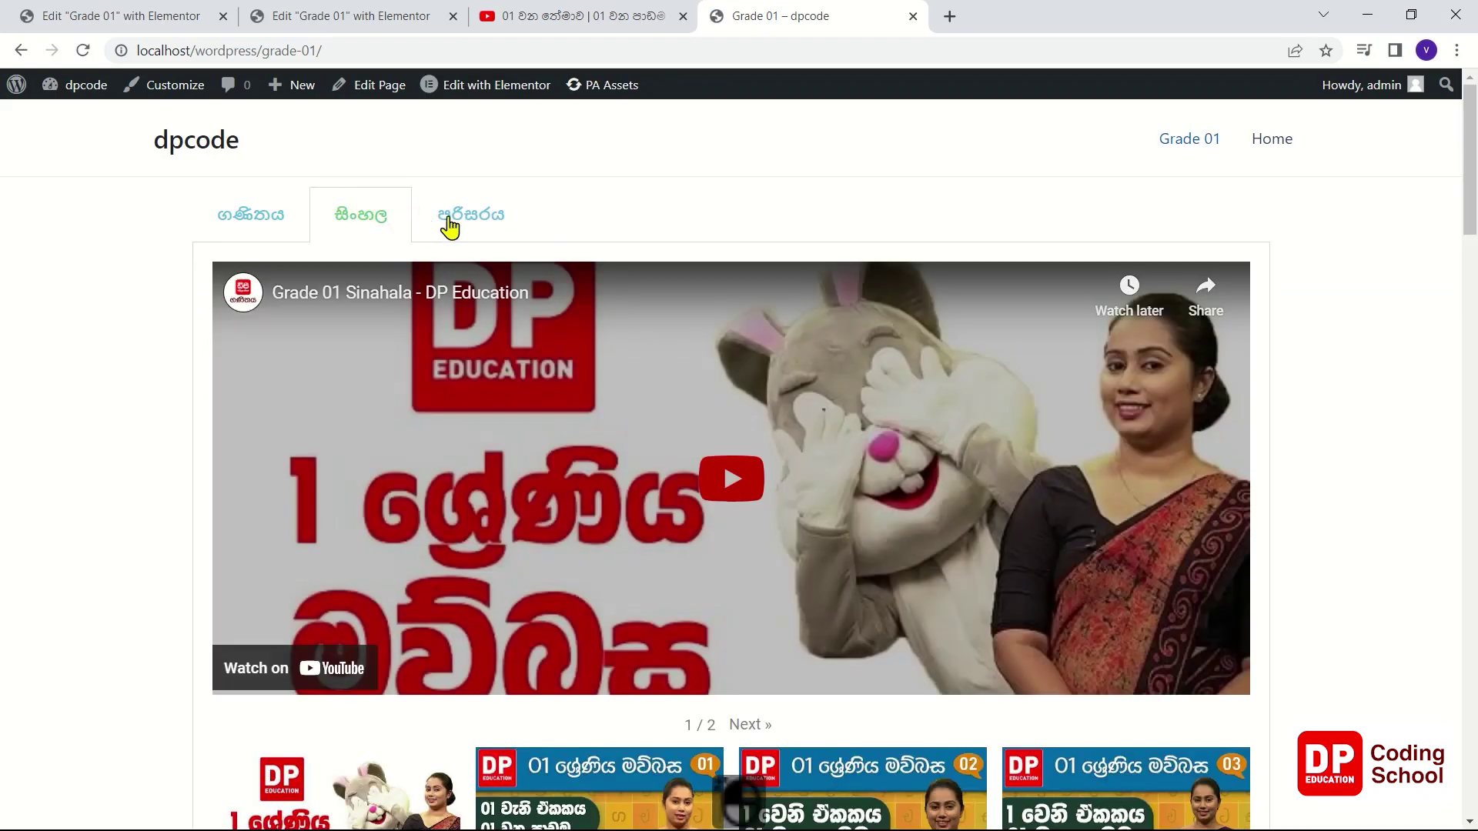
pyautogui.click(452, 225)
pyautogui.scroll(-10, 603, 514)
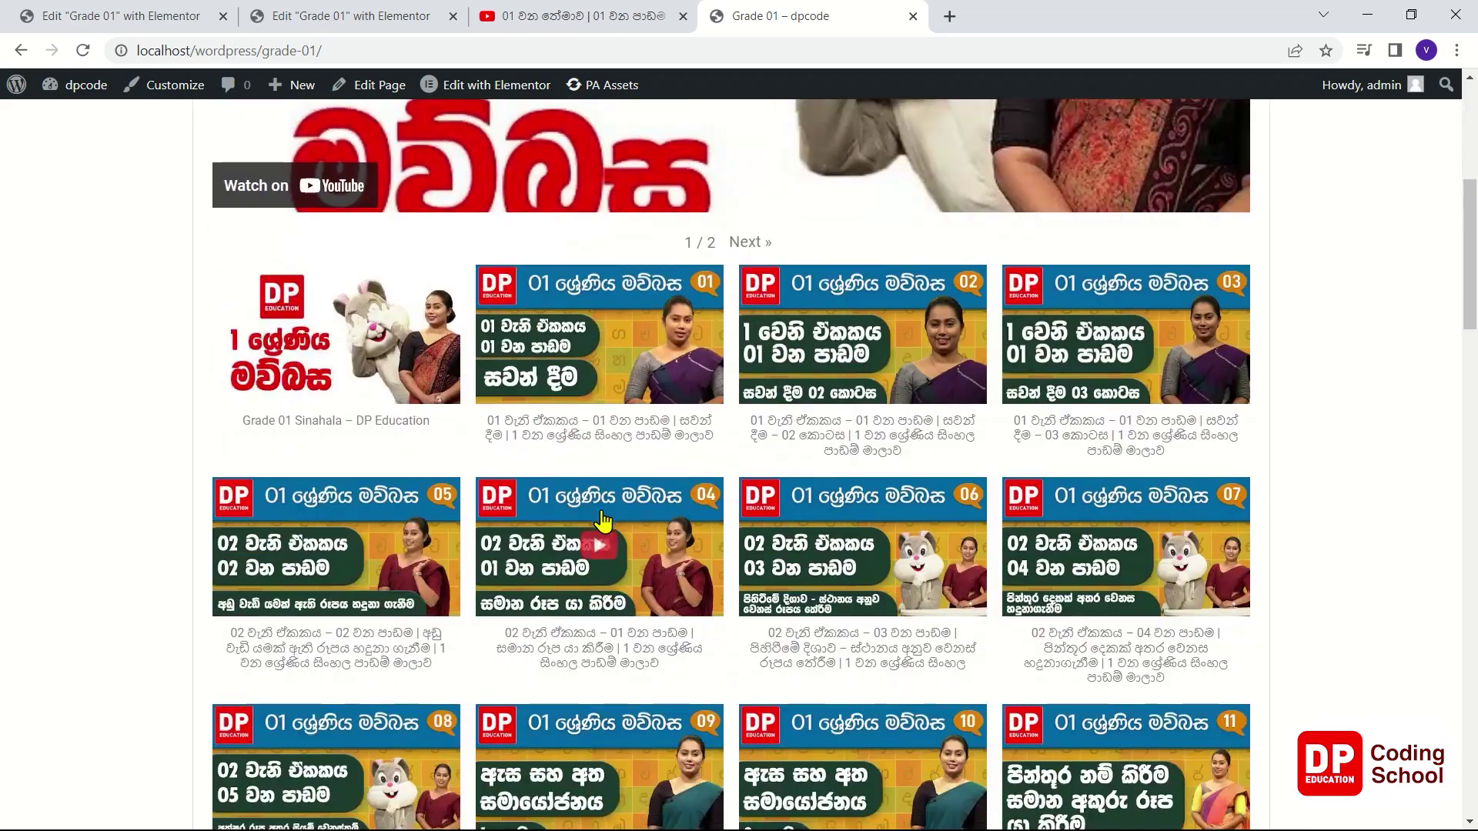
pyautogui.scroll(10, 603, 514)
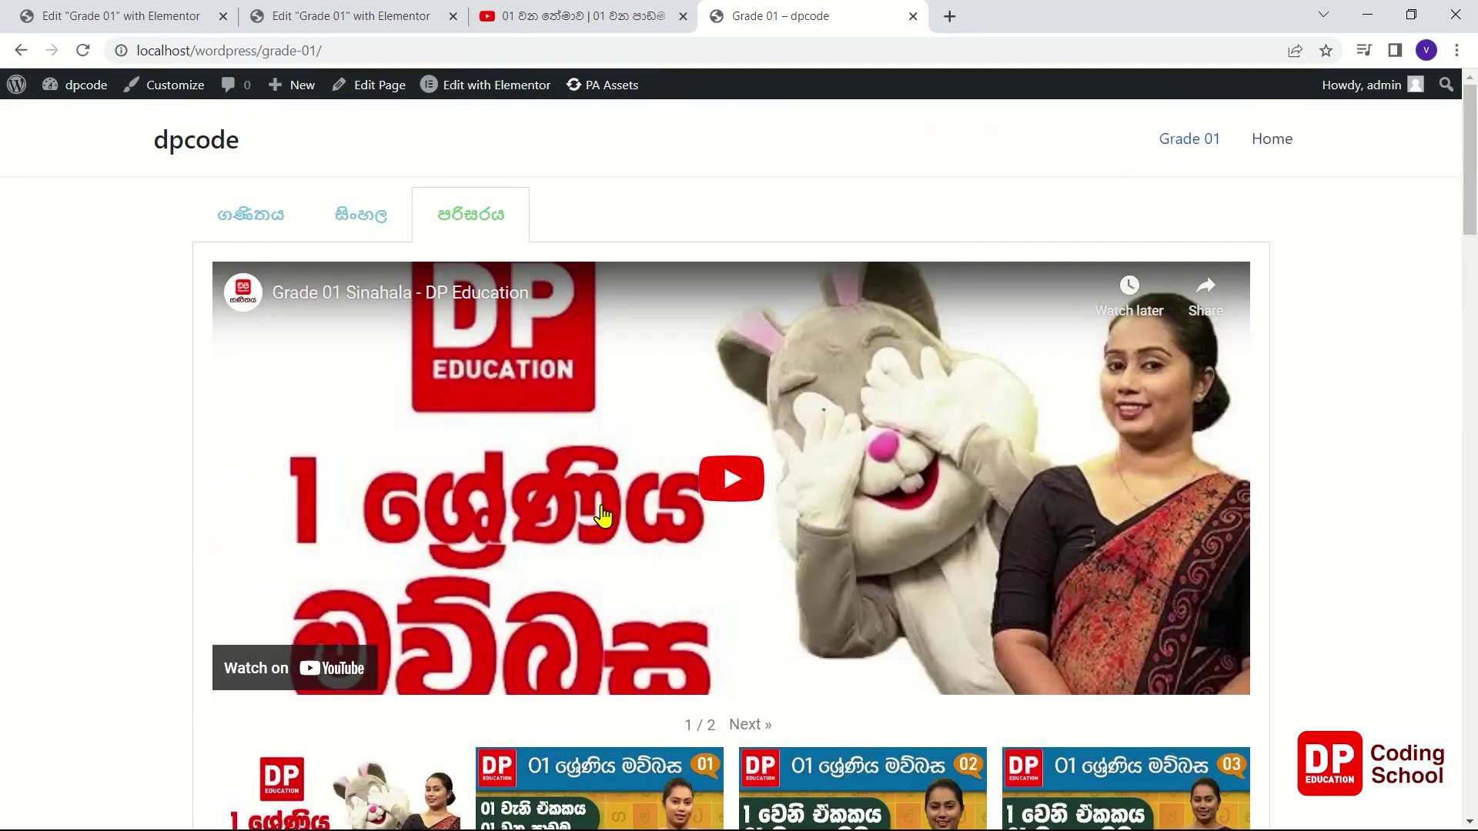
pyautogui.scroll(-16, 603, 514)
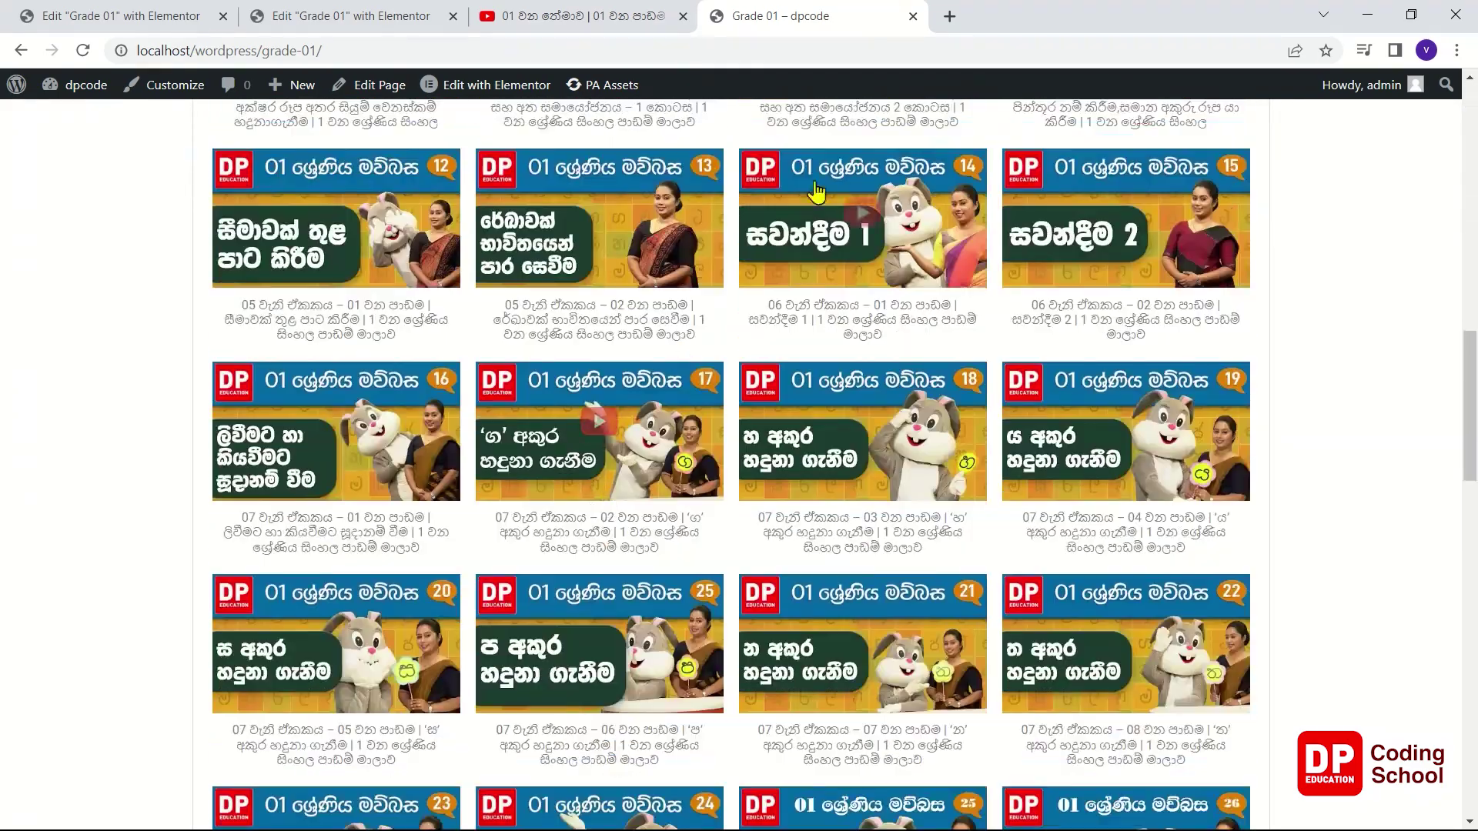
# - On YouTube, go back to the first video of the "1 ශ්‍රේණිය - පරිසරය" playlist, pause it and copy the page's URL
pyautogui.click(611, 19)
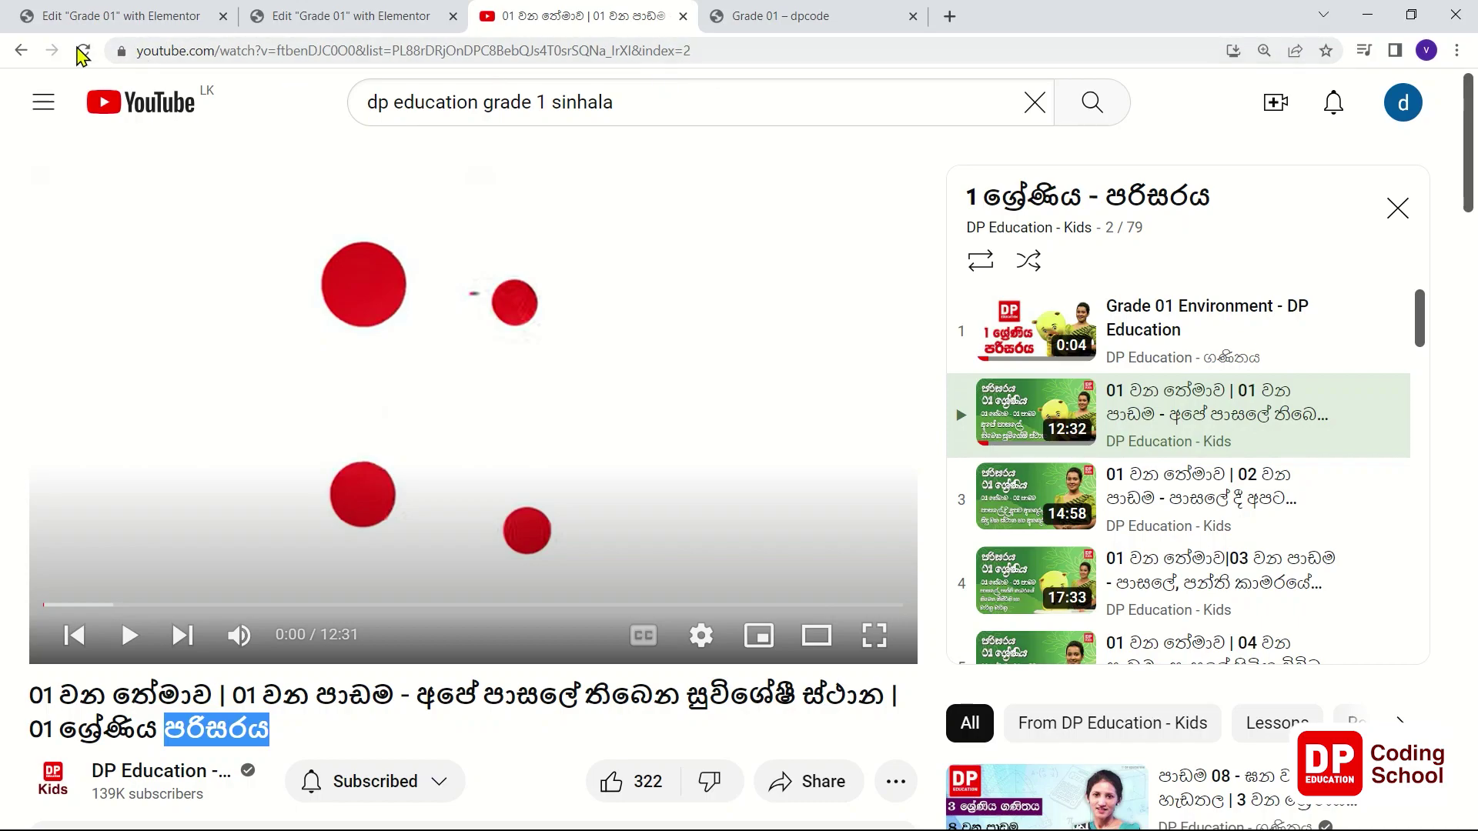
pyautogui.click(23, 51)
pyautogui.click(428, 318)
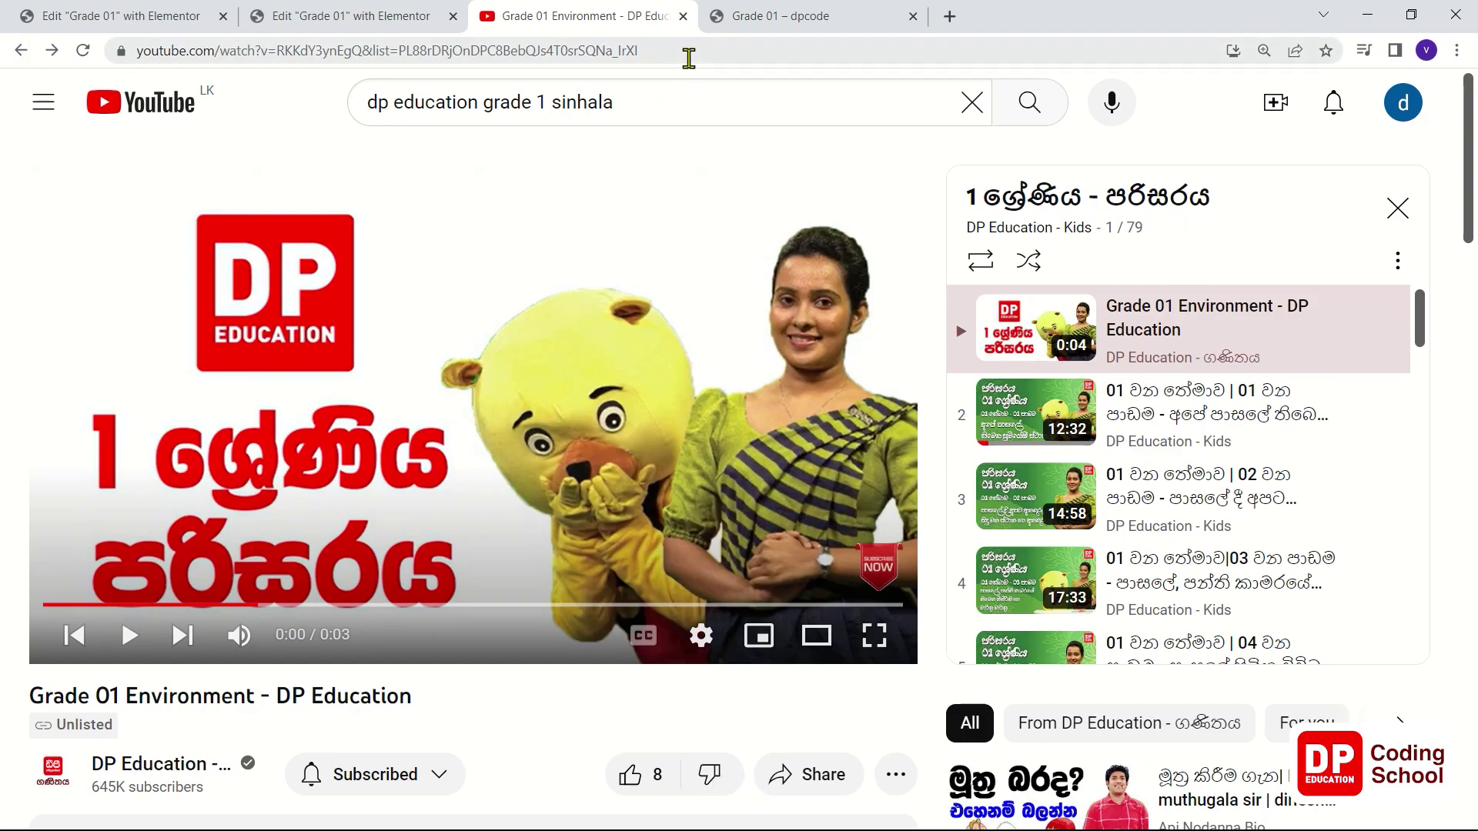
pyautogui.moveTo(639, 51); pyautogui.dragTo(24, 62)
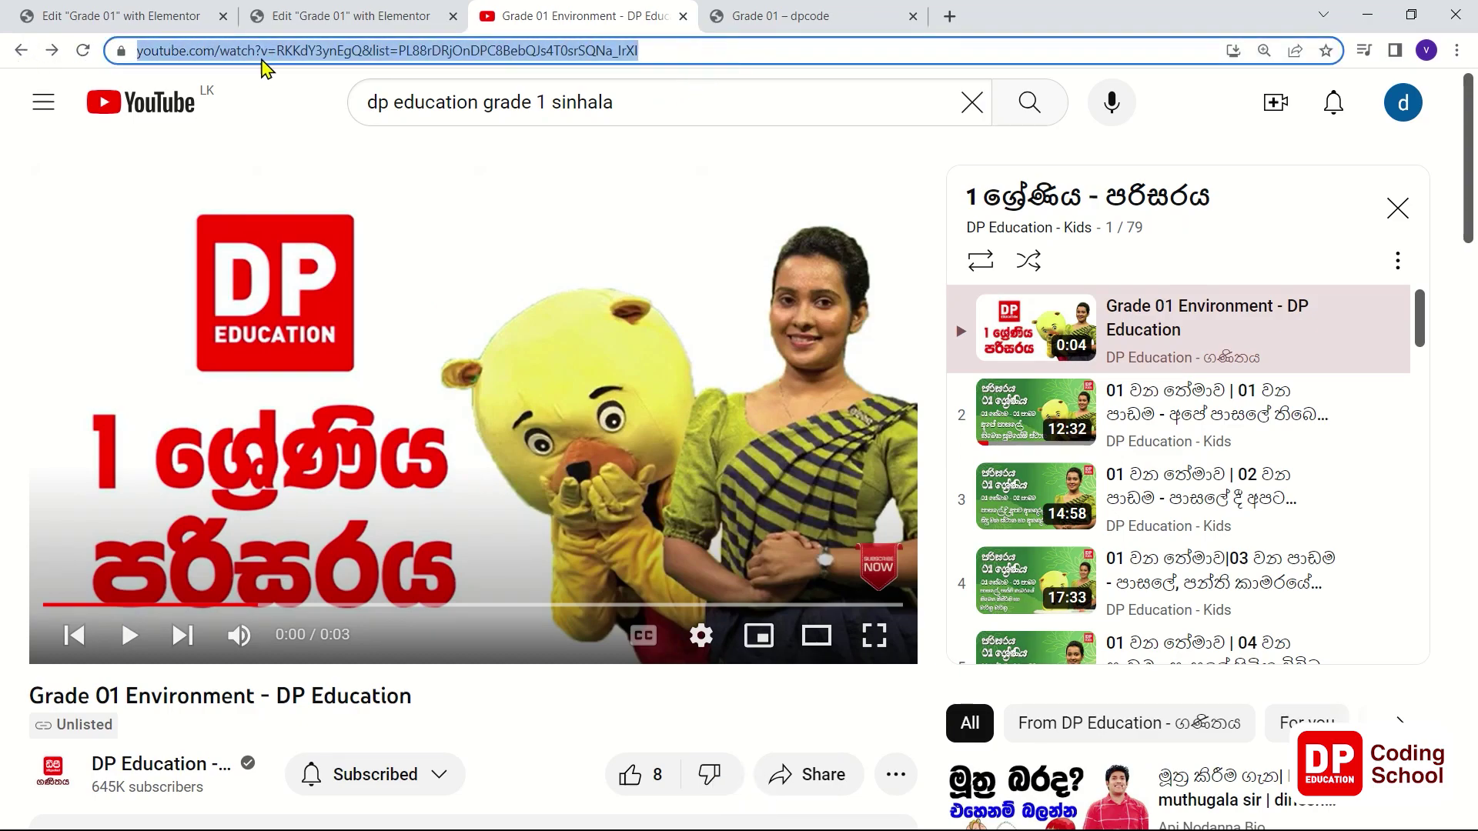
pyautogui.rightClick(260, 58)
pyautogui.click(305, 163)
# - In Elementor, replace the URL between [embedyt] and &layout=gallery in the "පරිසරය" content with the copied playlist URL, and update the page
pyautogui.click(363, 17)
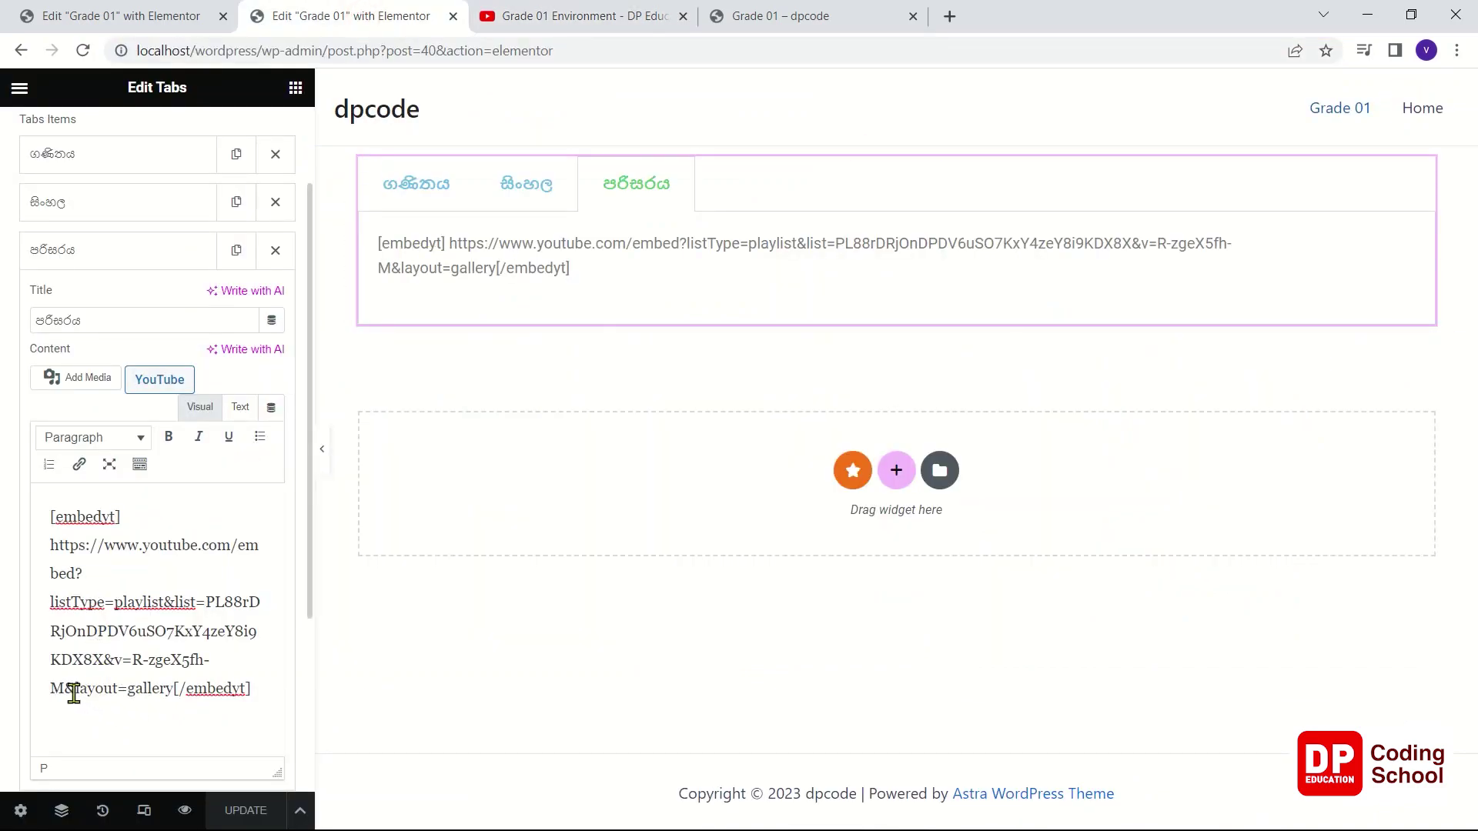
pyautogui.moveTo(70, 692); pyautogui.dragTo(51, 664)
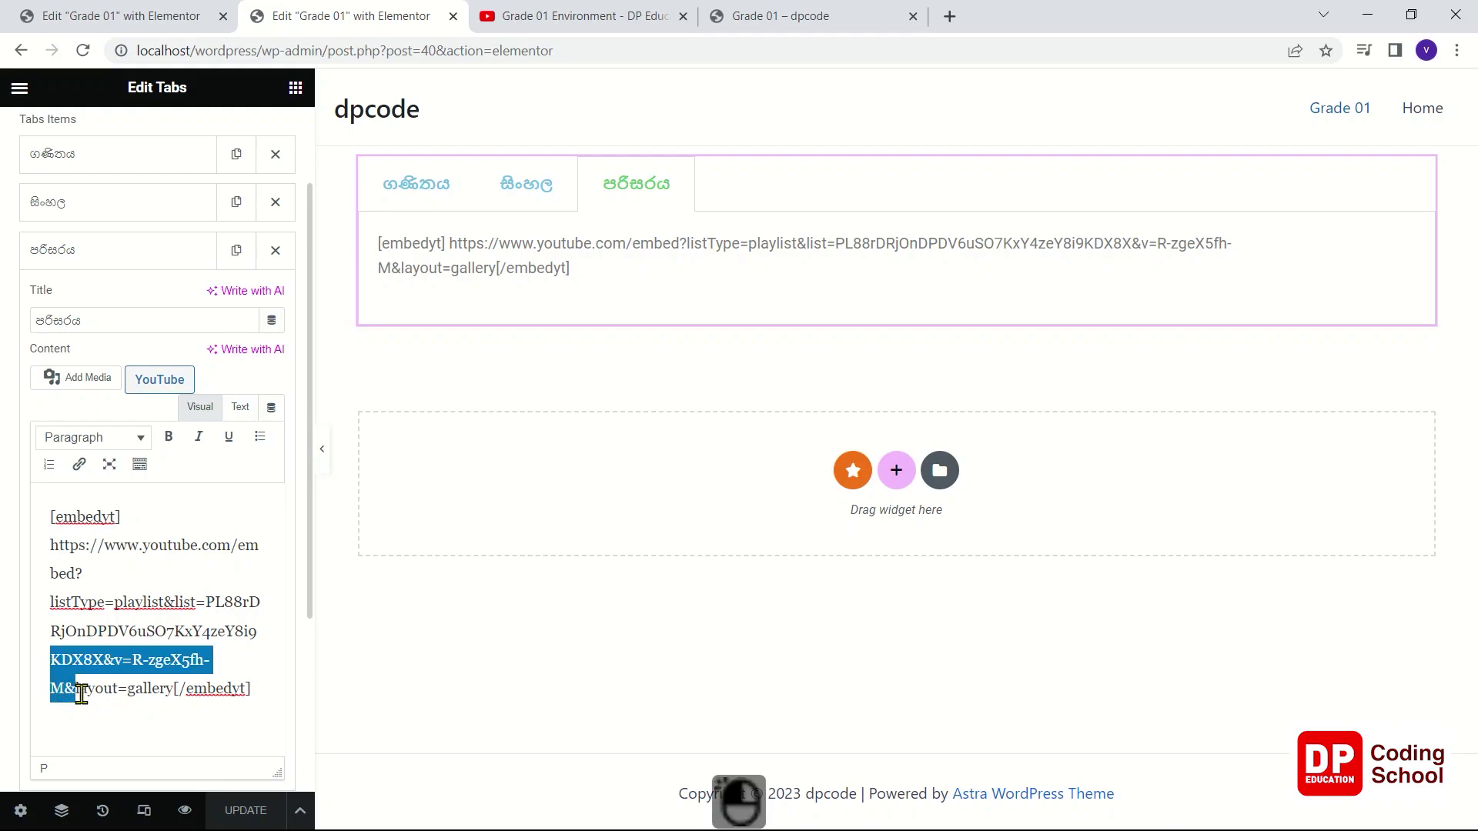
pyautogui.click(81, 693)
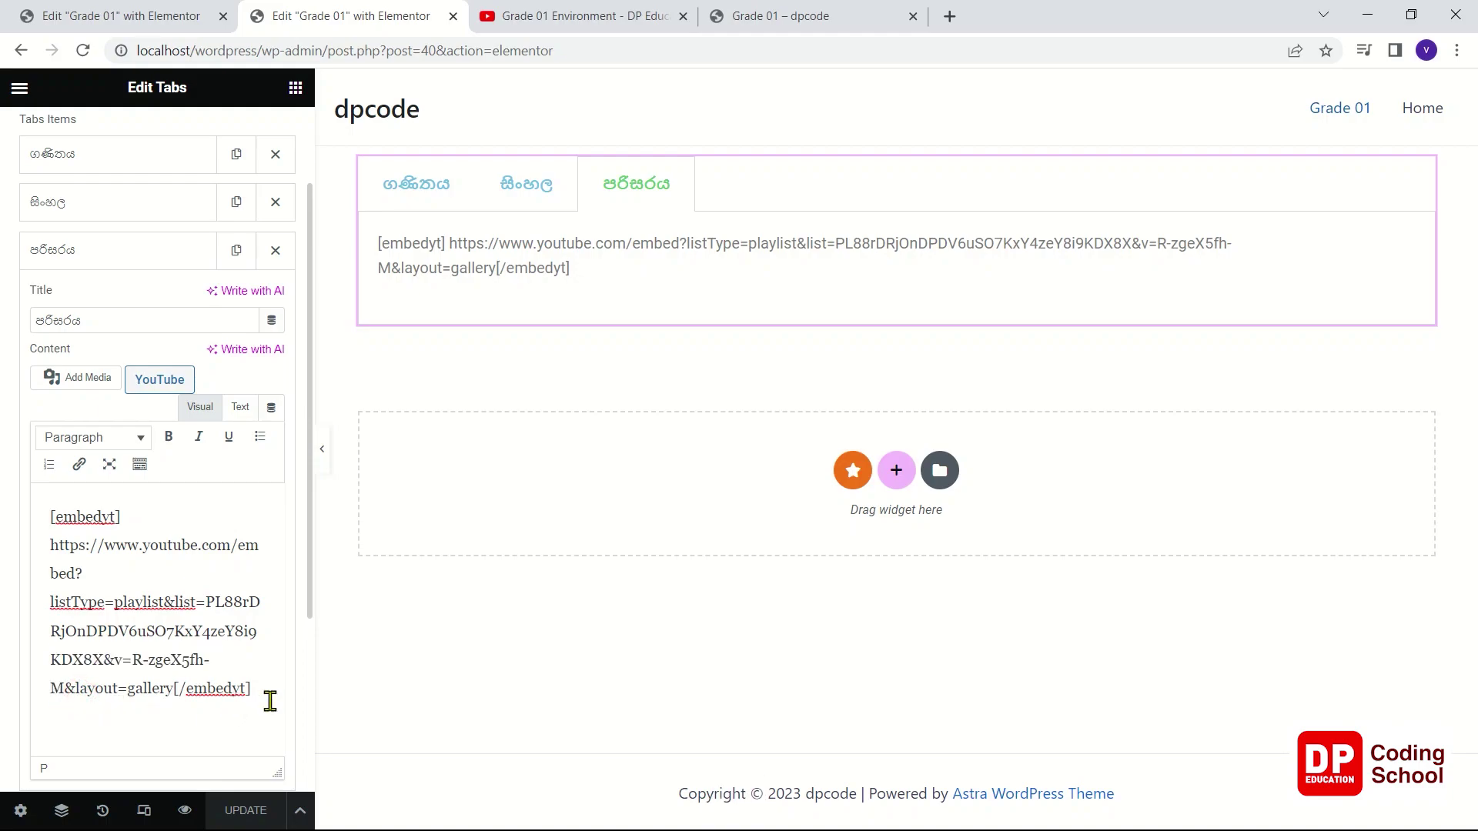
pyautogui.press('Left')
pyautogui.press('Left')
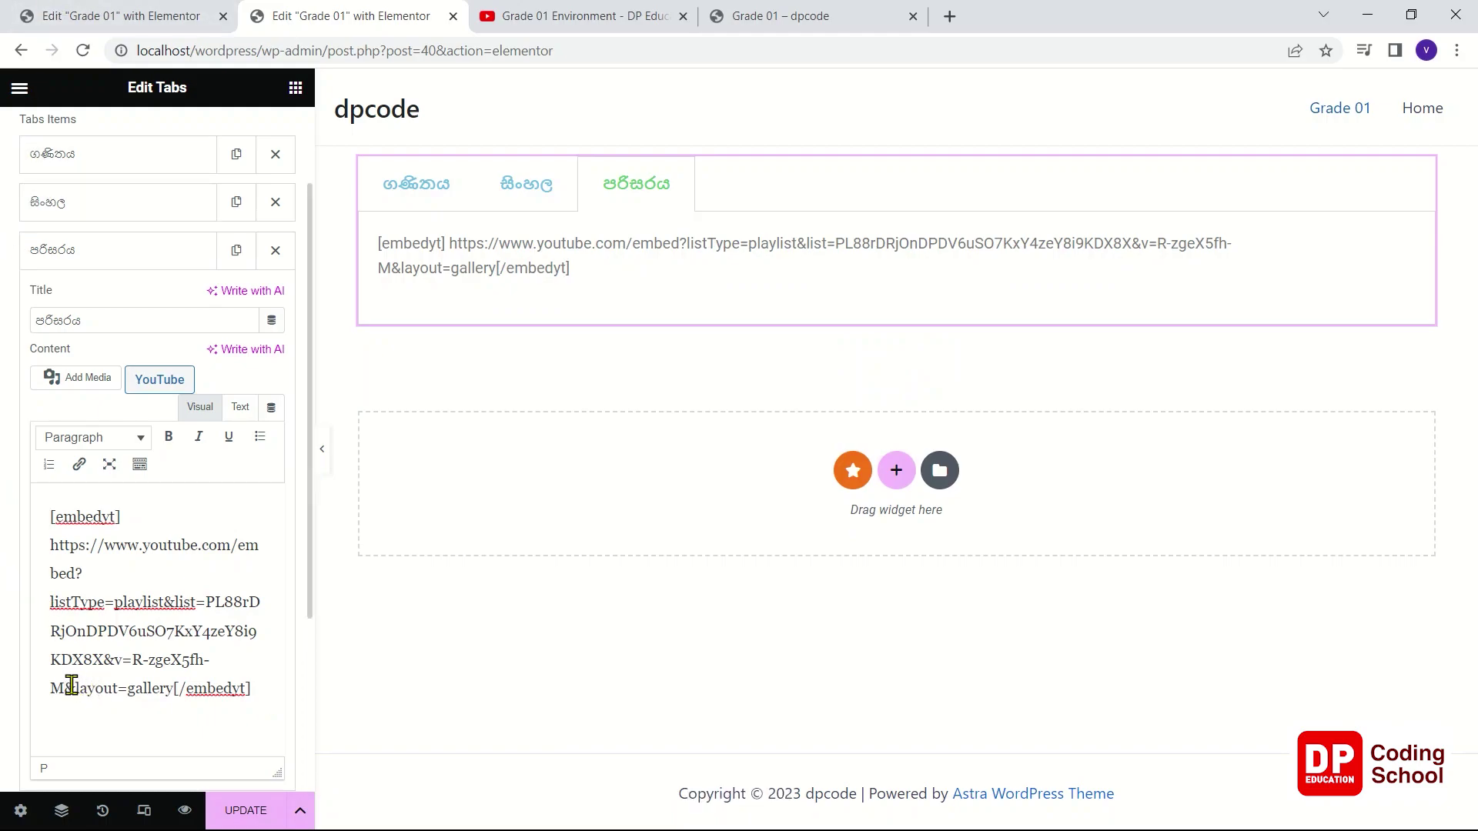
pyautogui.moveTo(65, 684); pyautogui.dragTo(54, 552)
pyautogui.press('BackSpace')
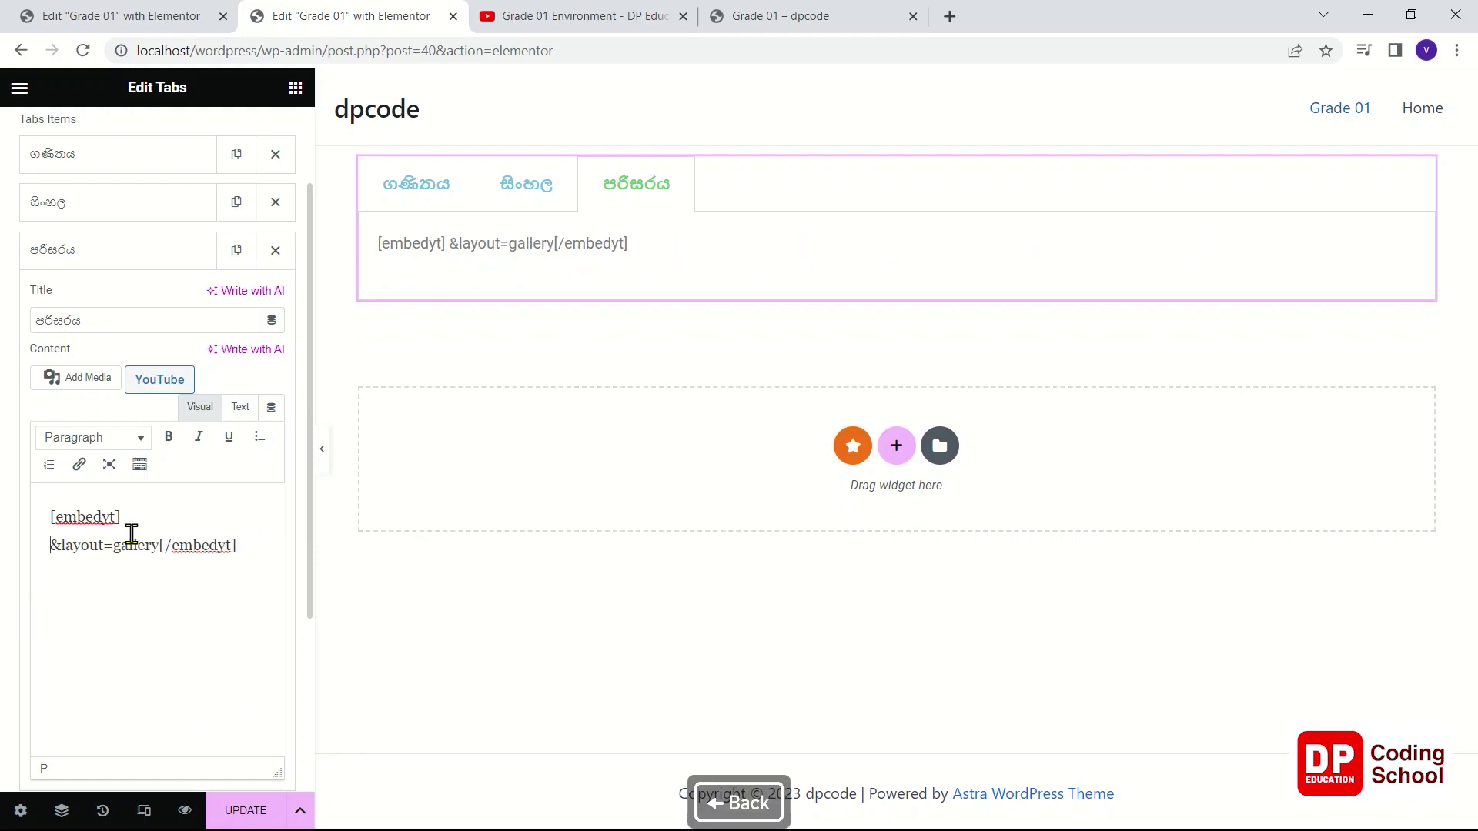
pyautogui.hotkey('ctrl', 'v')
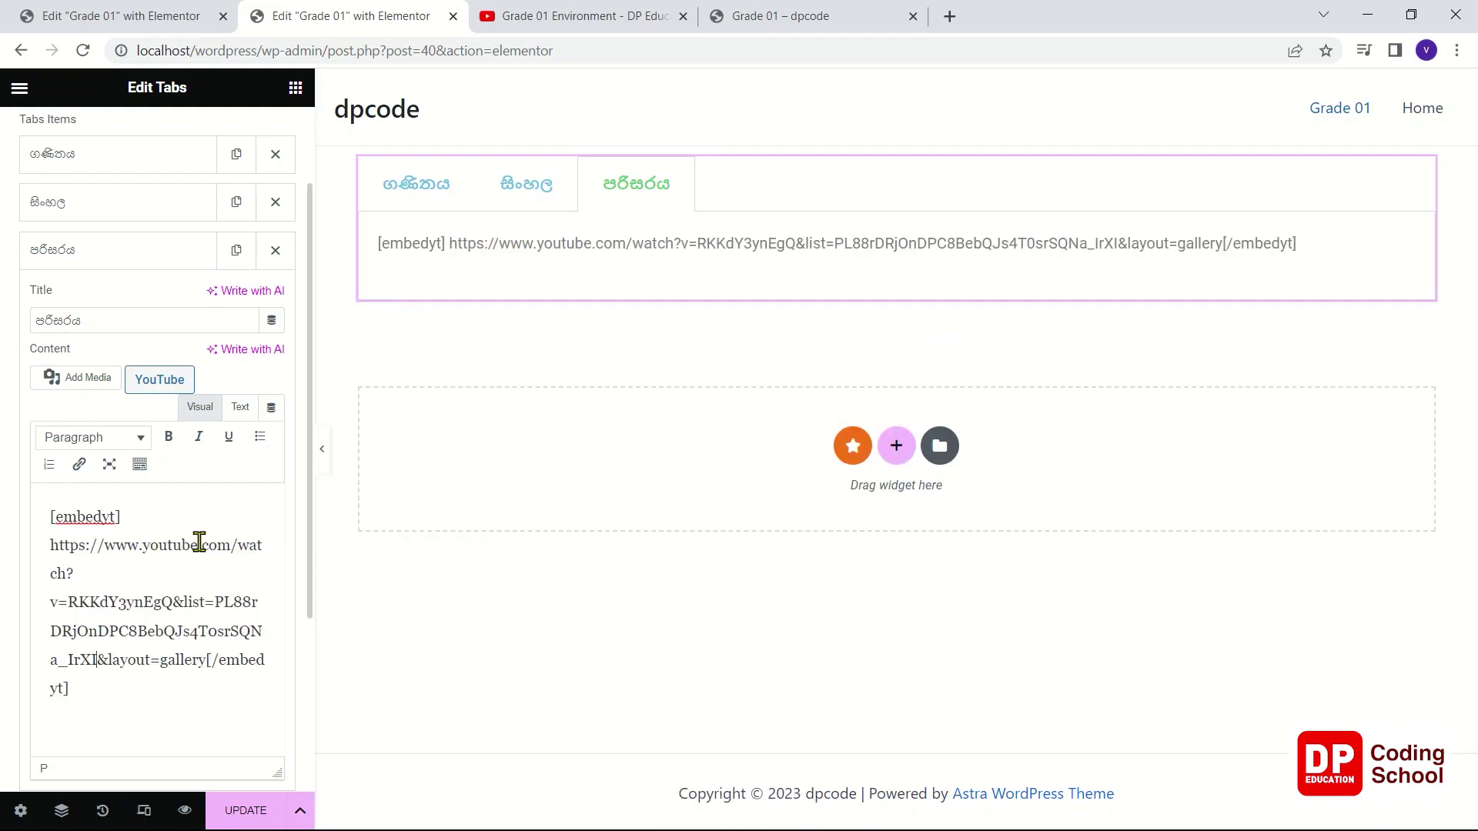
pyautogui.click(215, 812)
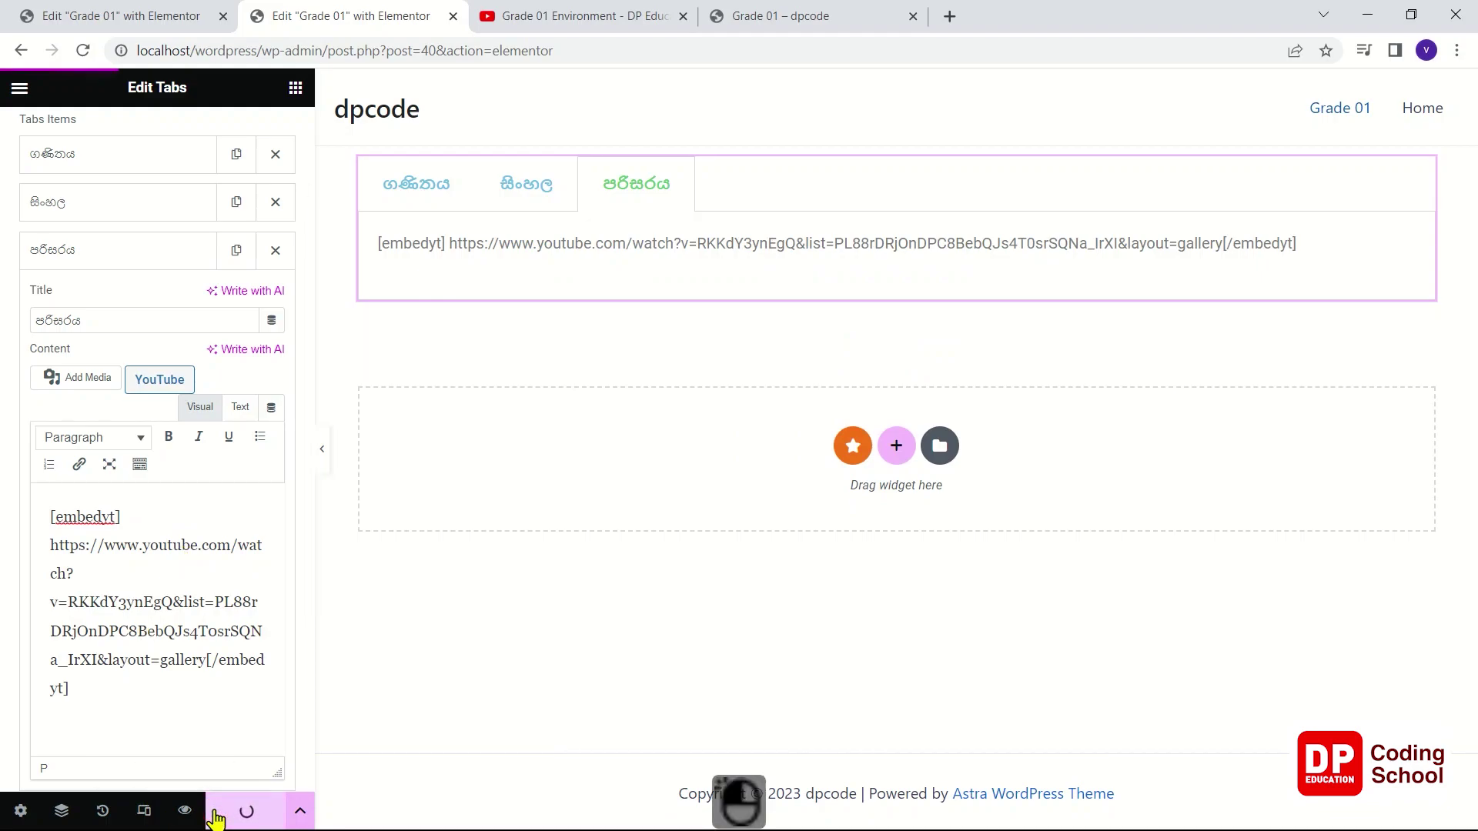
# - Switch to the published Grade 01 page and reload it to check the "පරිසරය" gallery
pyautogui.click(541, 31)
pyautogui.click(117, 16)
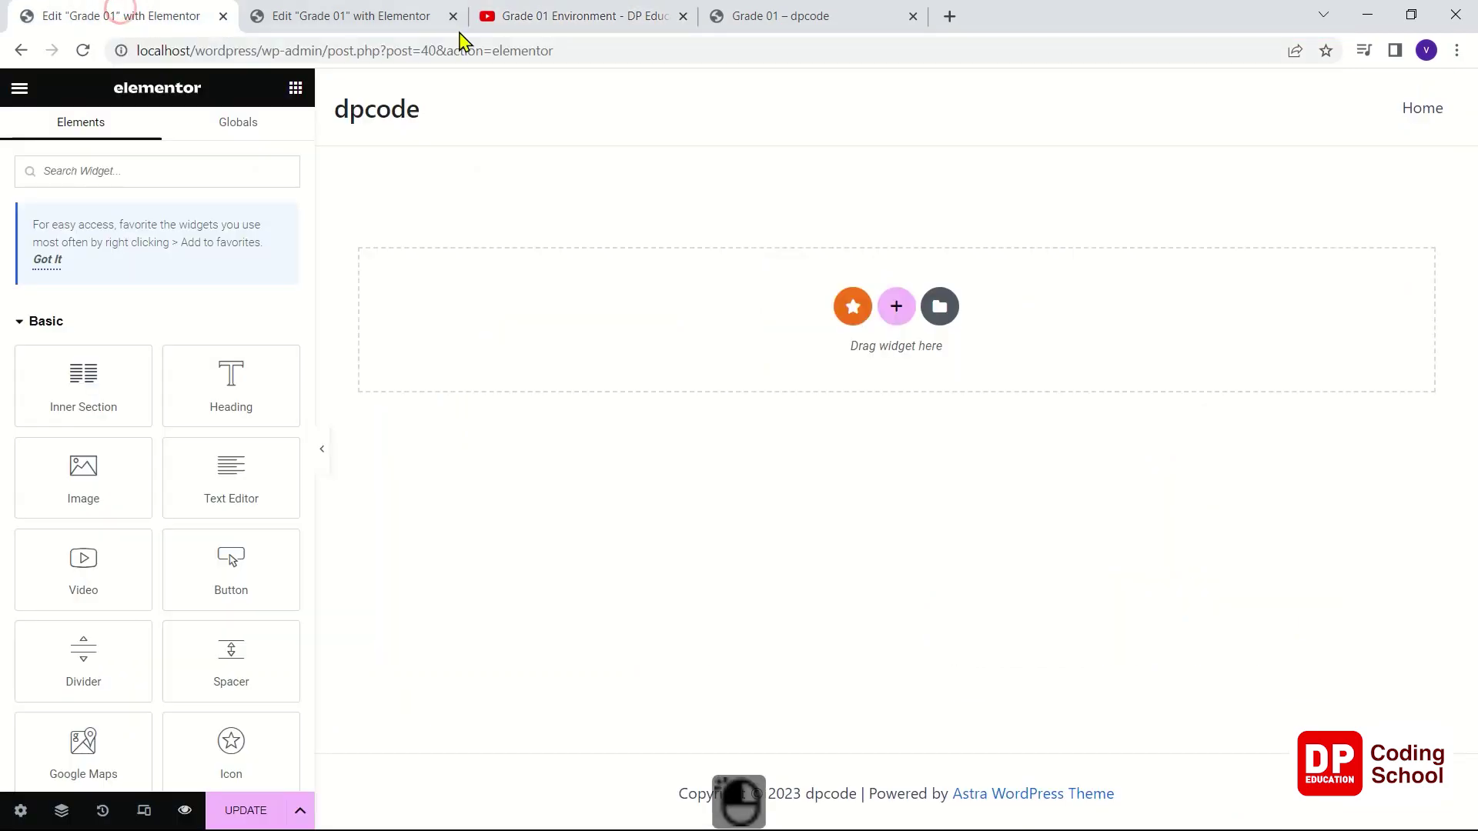
pyautogui.click(799, 24)
pyautogui.scroll(5, 338, 231)
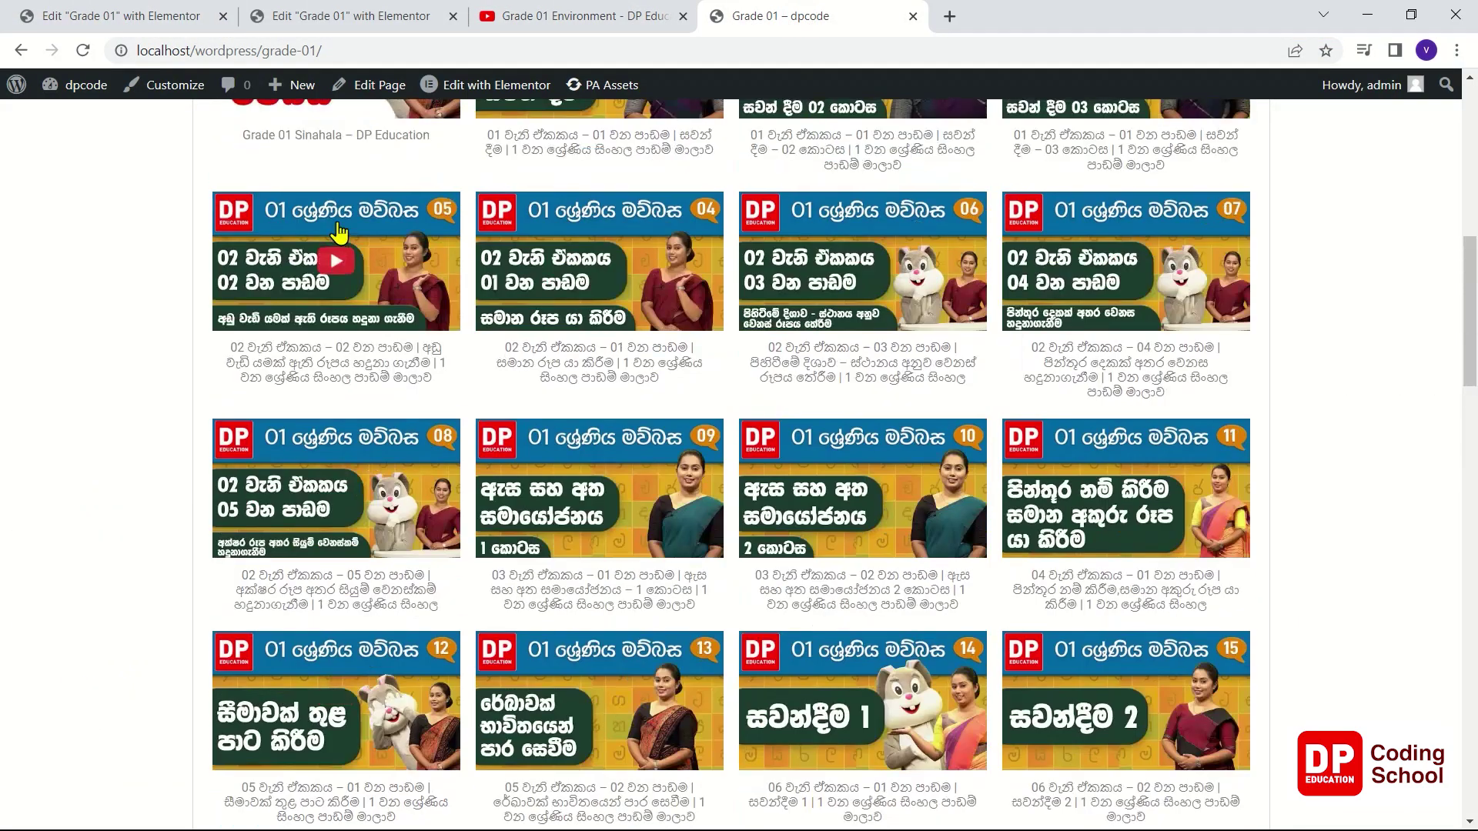
pyautogui.scroll(10, 339, 231)
pyautogui.rightClick(158, 248)
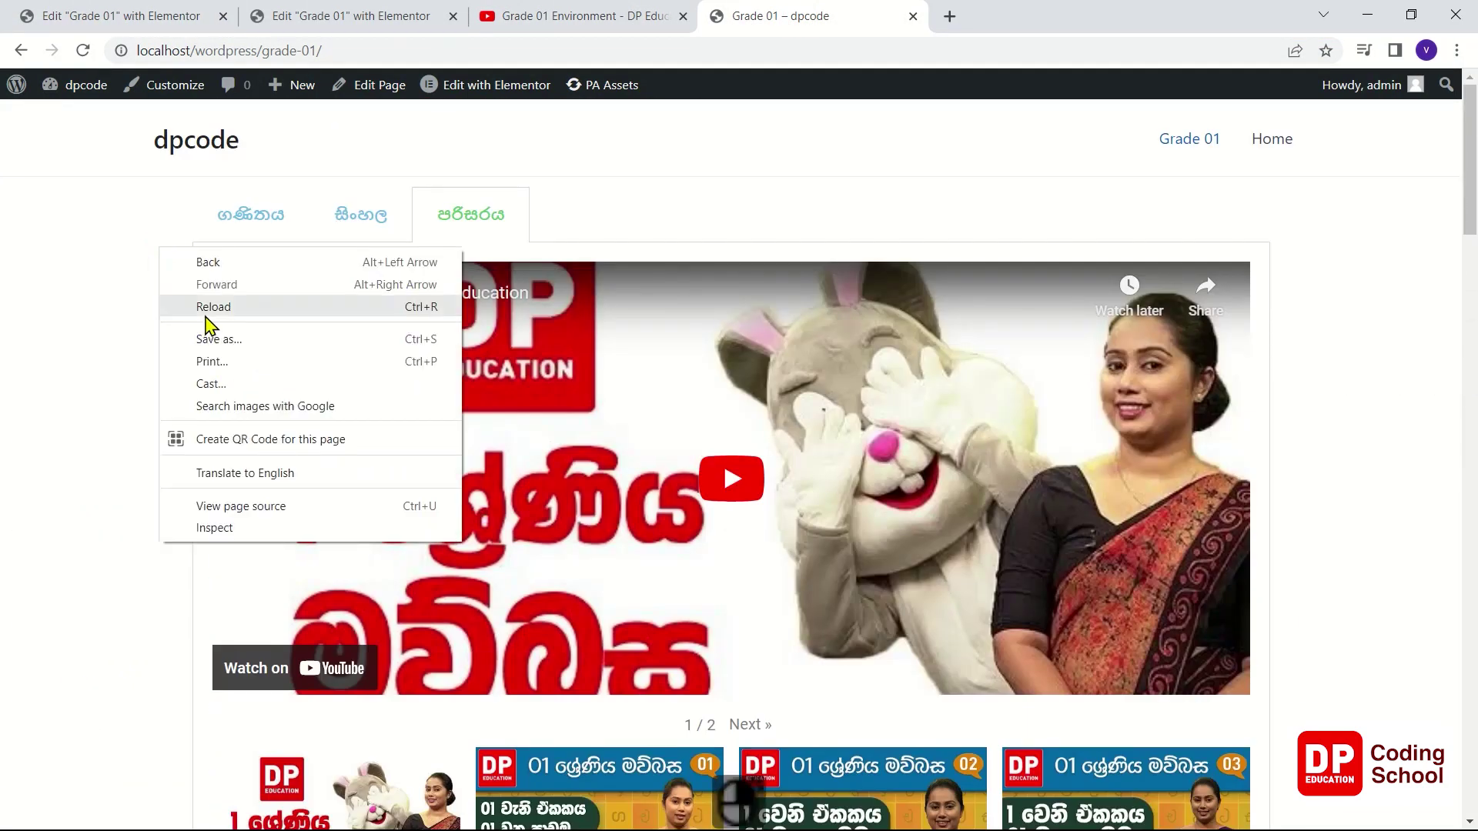
# - Reload the Grade 01 page and look through the video gallery under the ගණිතය tab
pyautogui.click(213, 308)
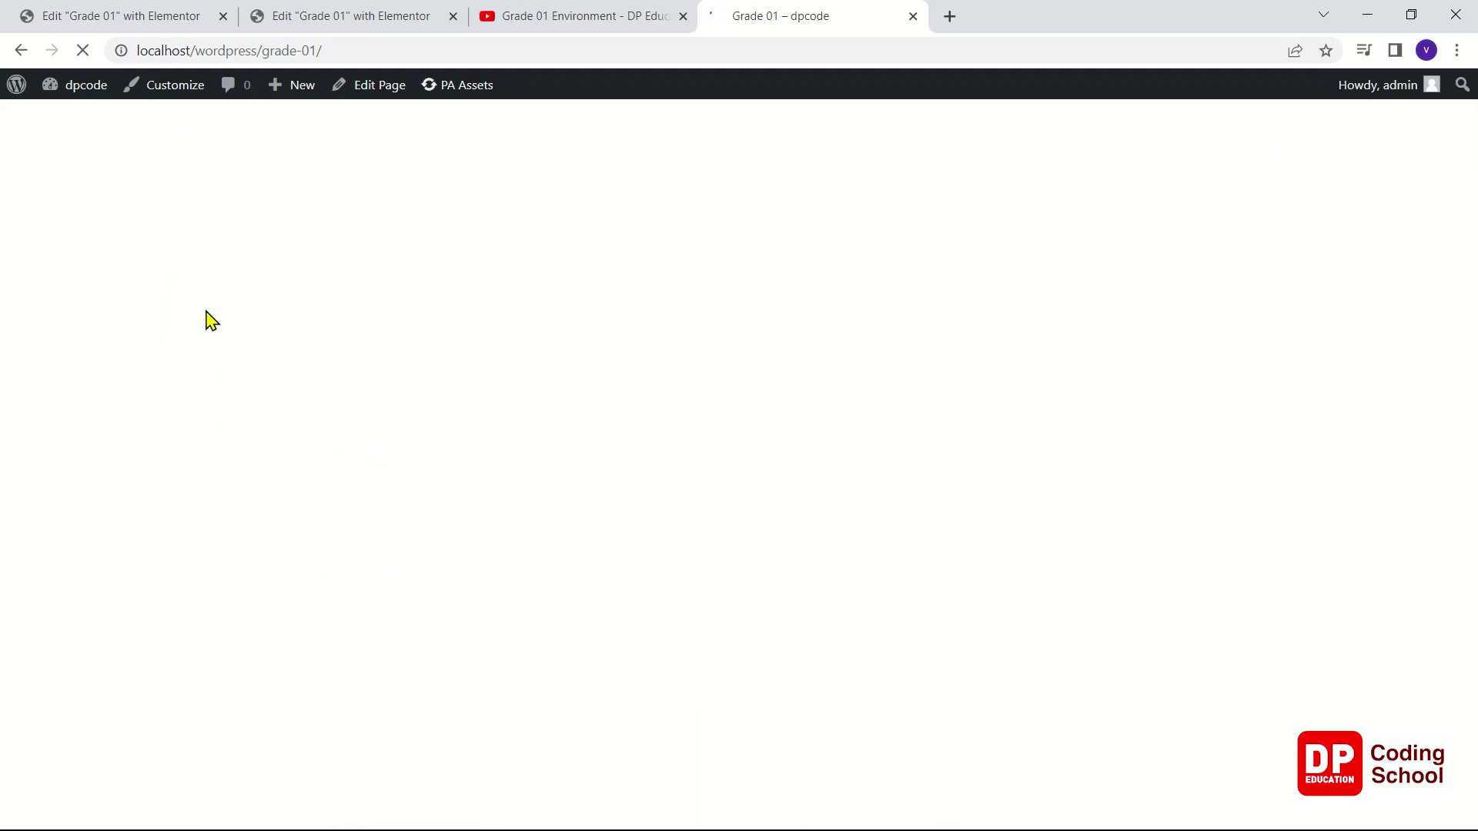
pyautogui.scroll(-10, 208, 322)
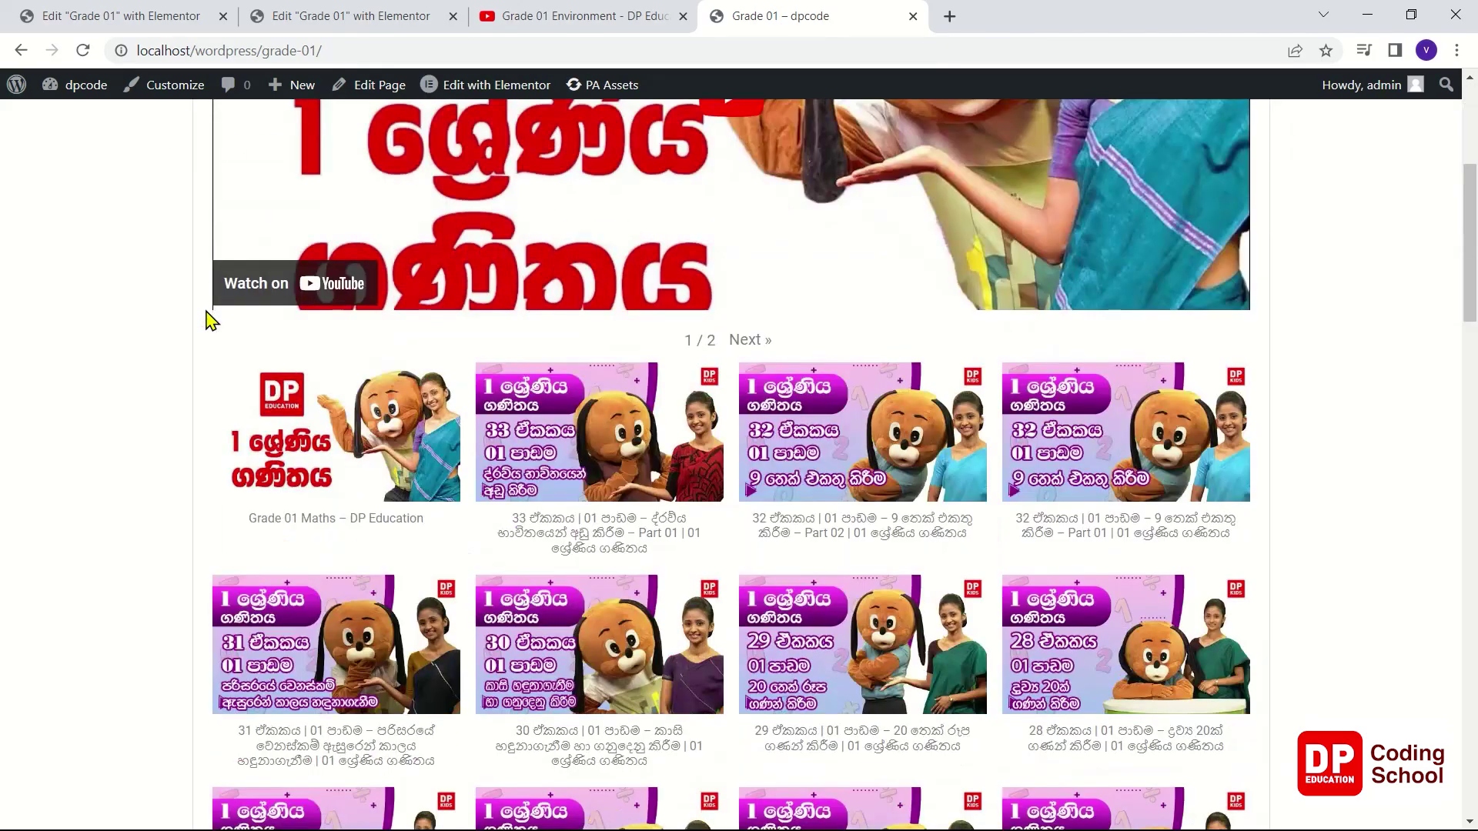
pyautogui.scroll(-3, 210, 327)
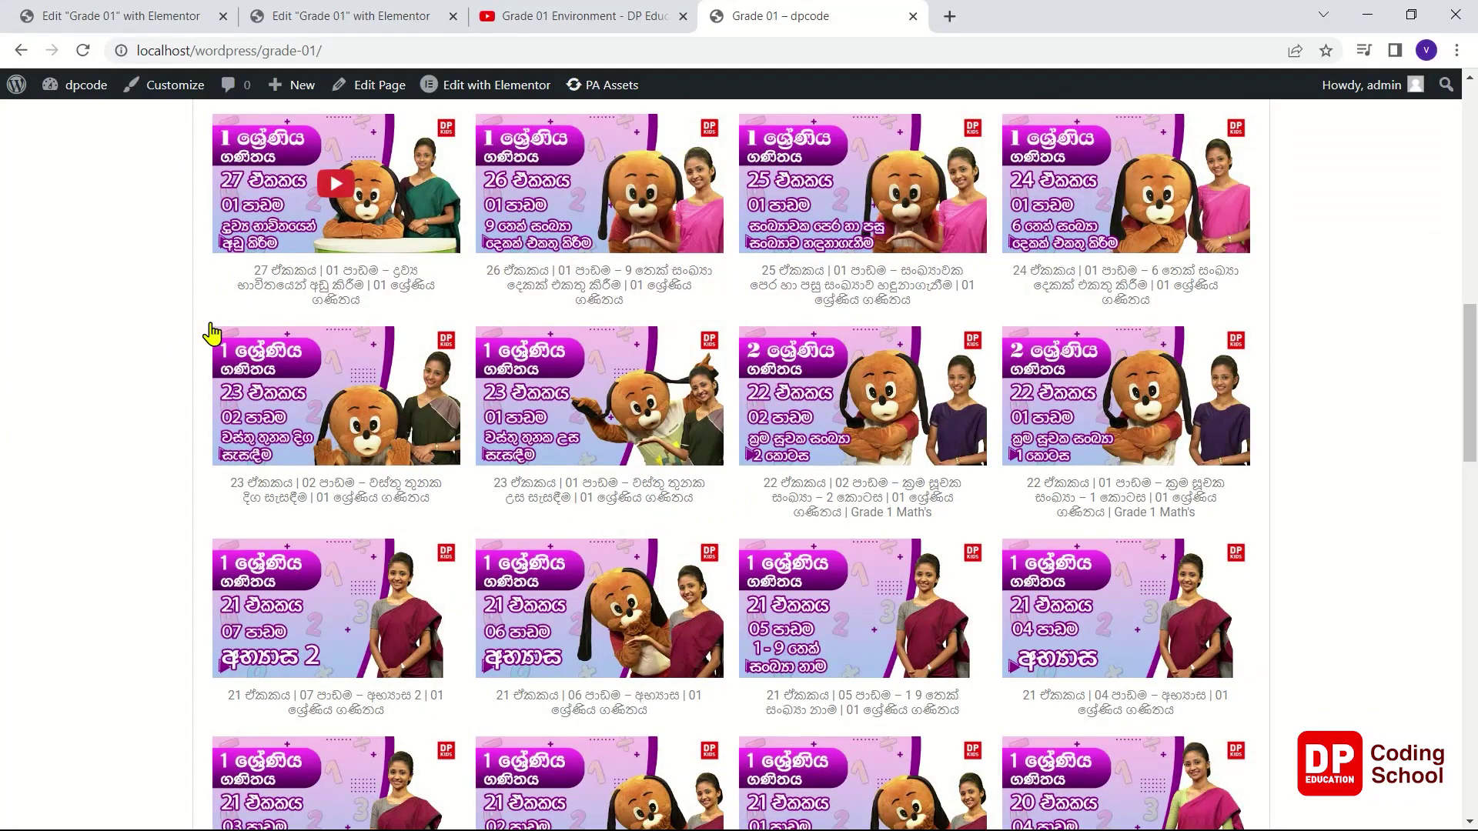
pyautogui.scroll(13, 211, 333)
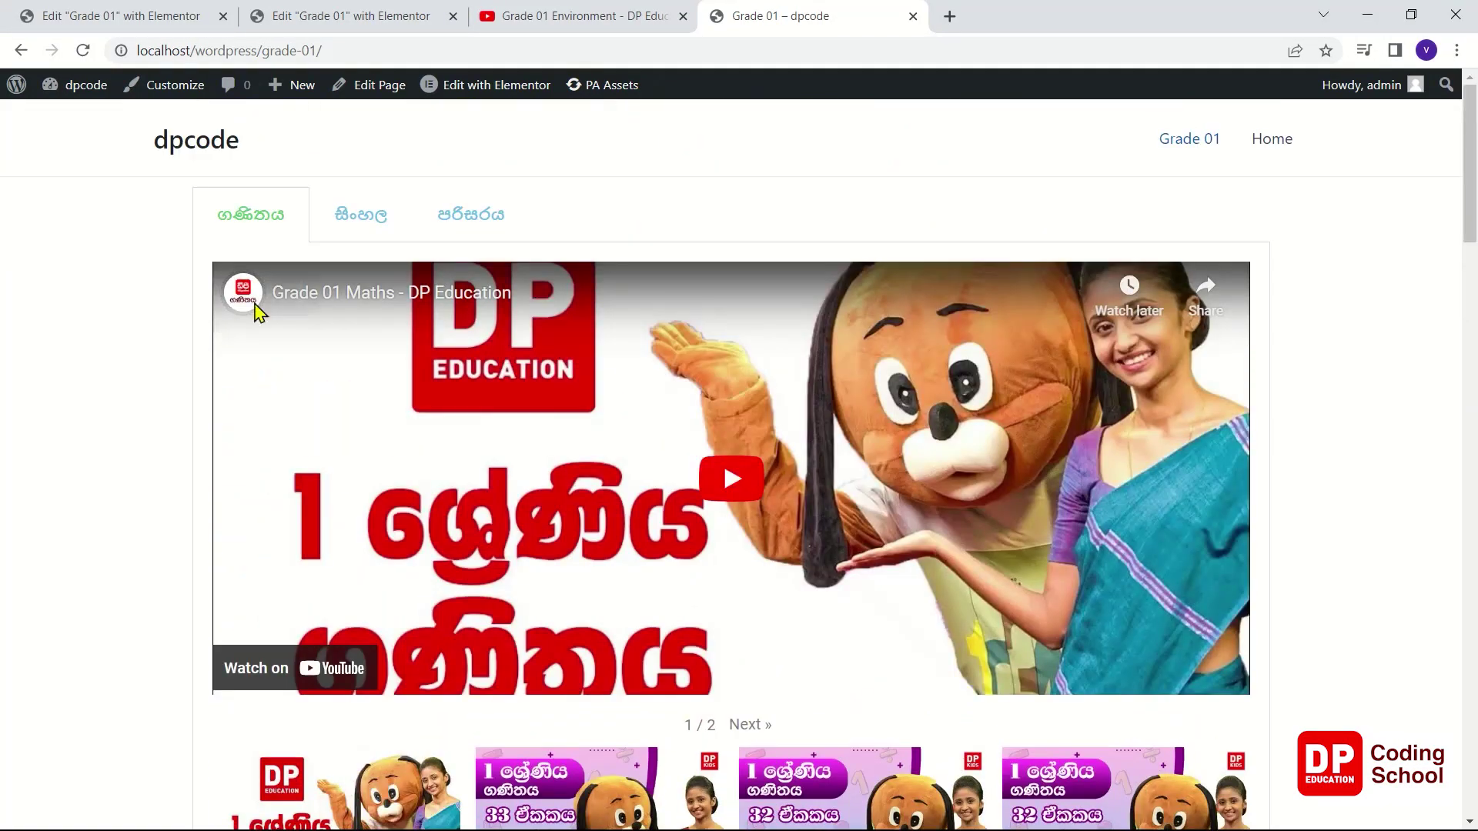
# - Show the පරිසරය tab on the Grade 01 page and check its playlist gallery
pyautogui.click(461, 211)
pyautogui.scroll(-4, 446, 248)
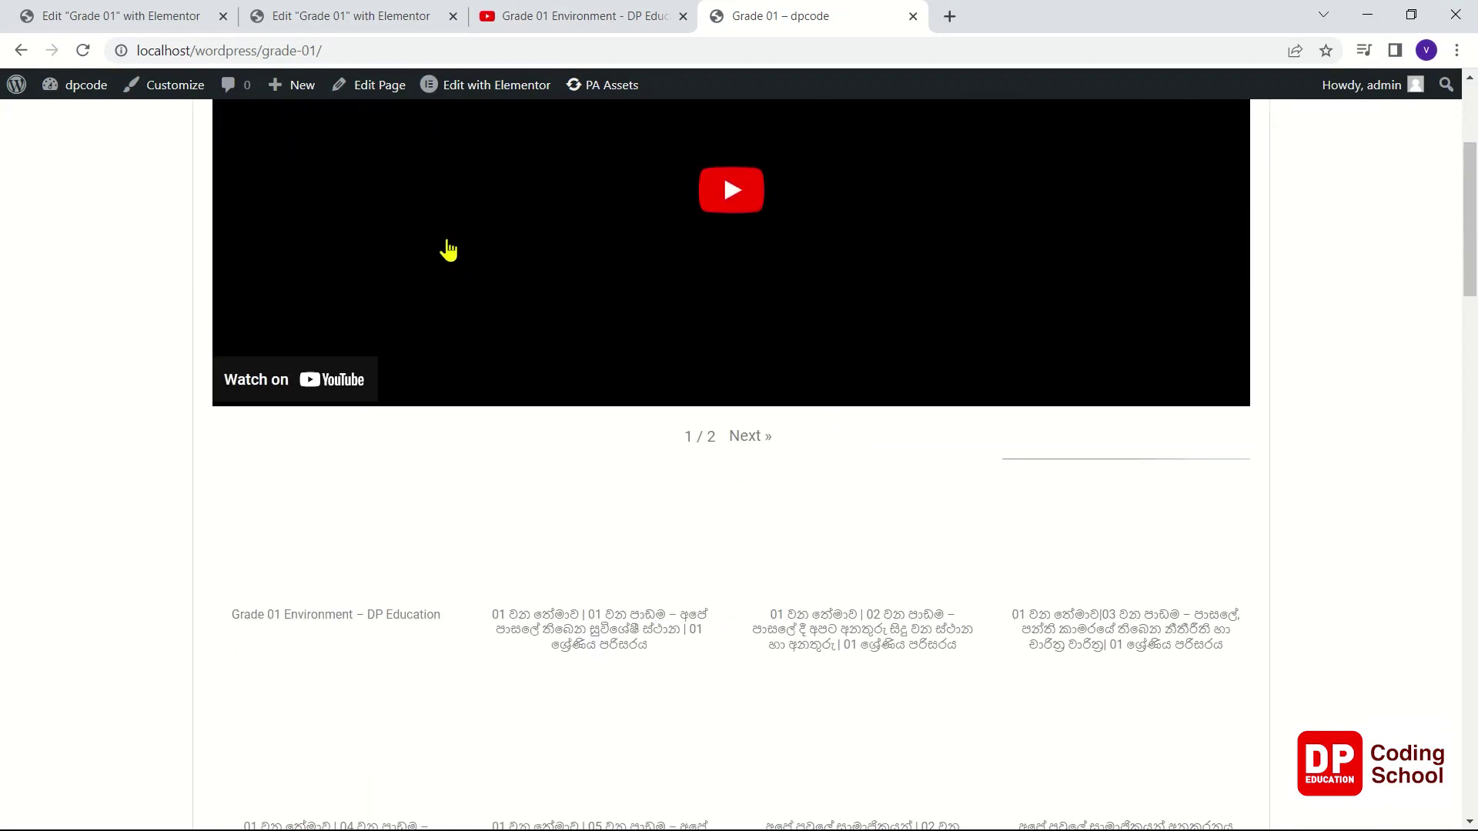
pyautogui.scroll(-5, 449, 248)
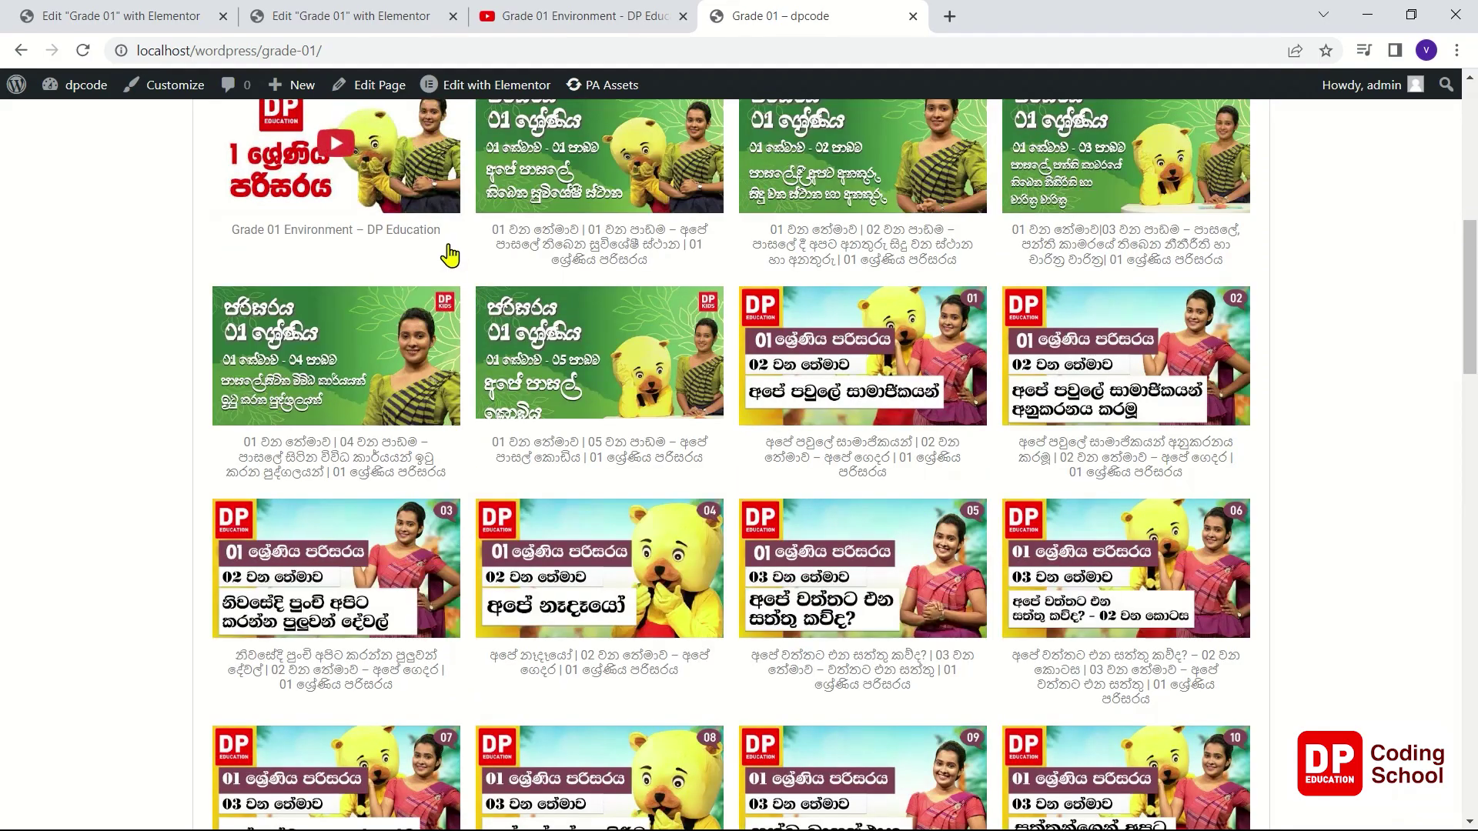
pyautogui.scroll(-10, 451, 256)
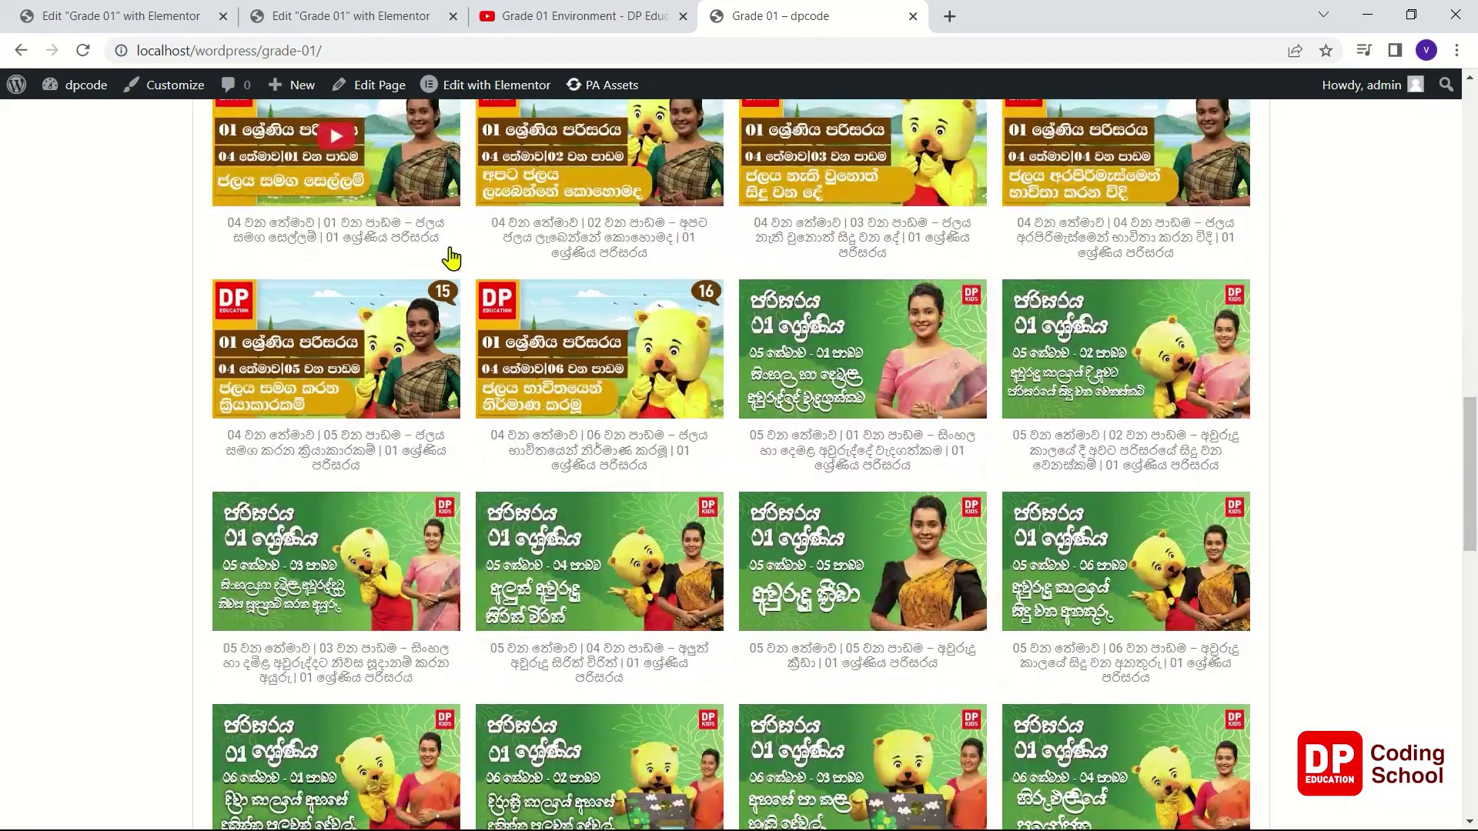
pyautogui.scroll(18, 454, 260)
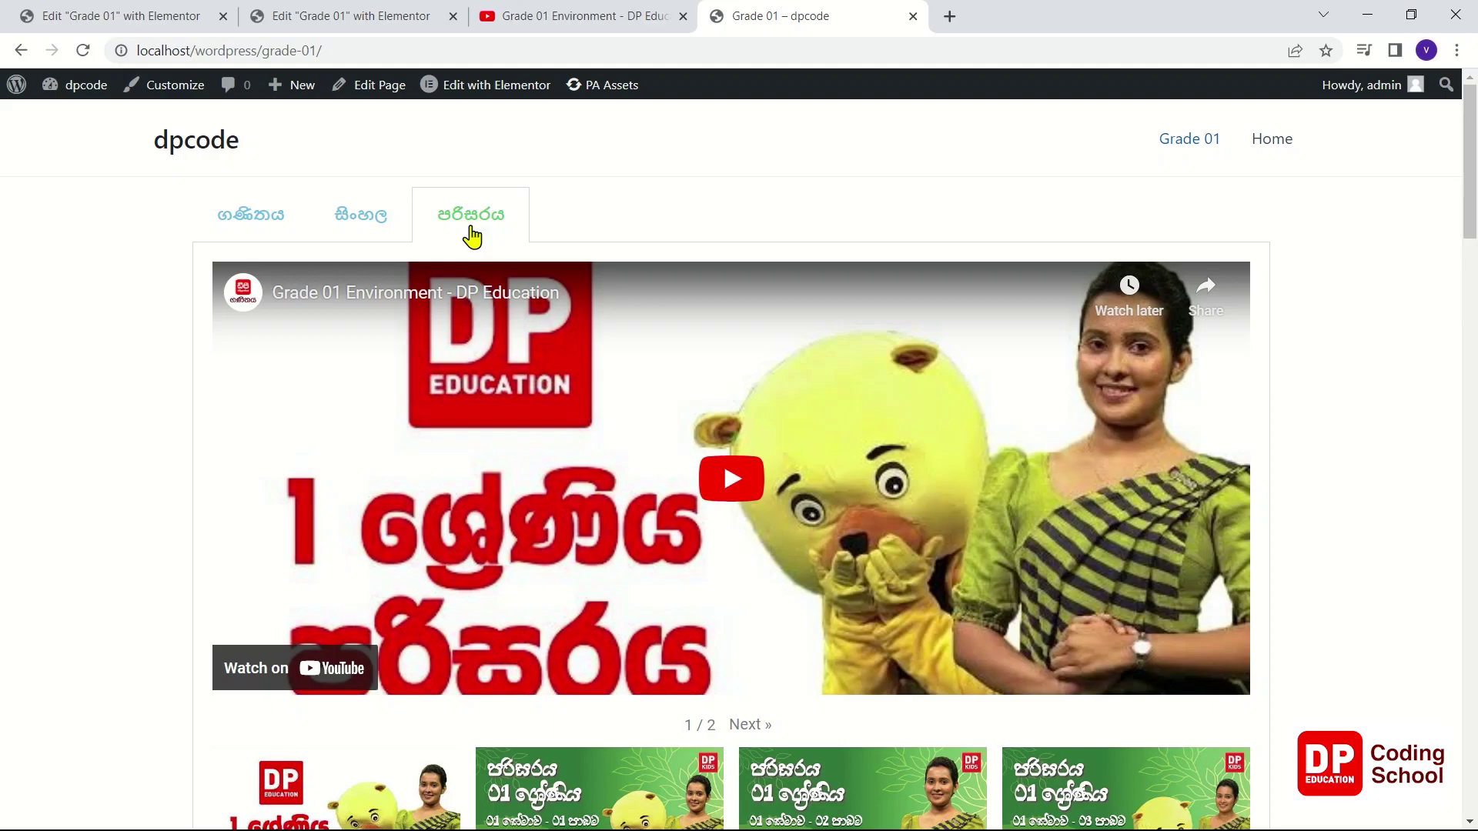
# - Return to the ගණිතය tab and scan its playlist gallery again
pyautogui.click(257, 214)
pyautogui.scroll(-4, 330, 219)
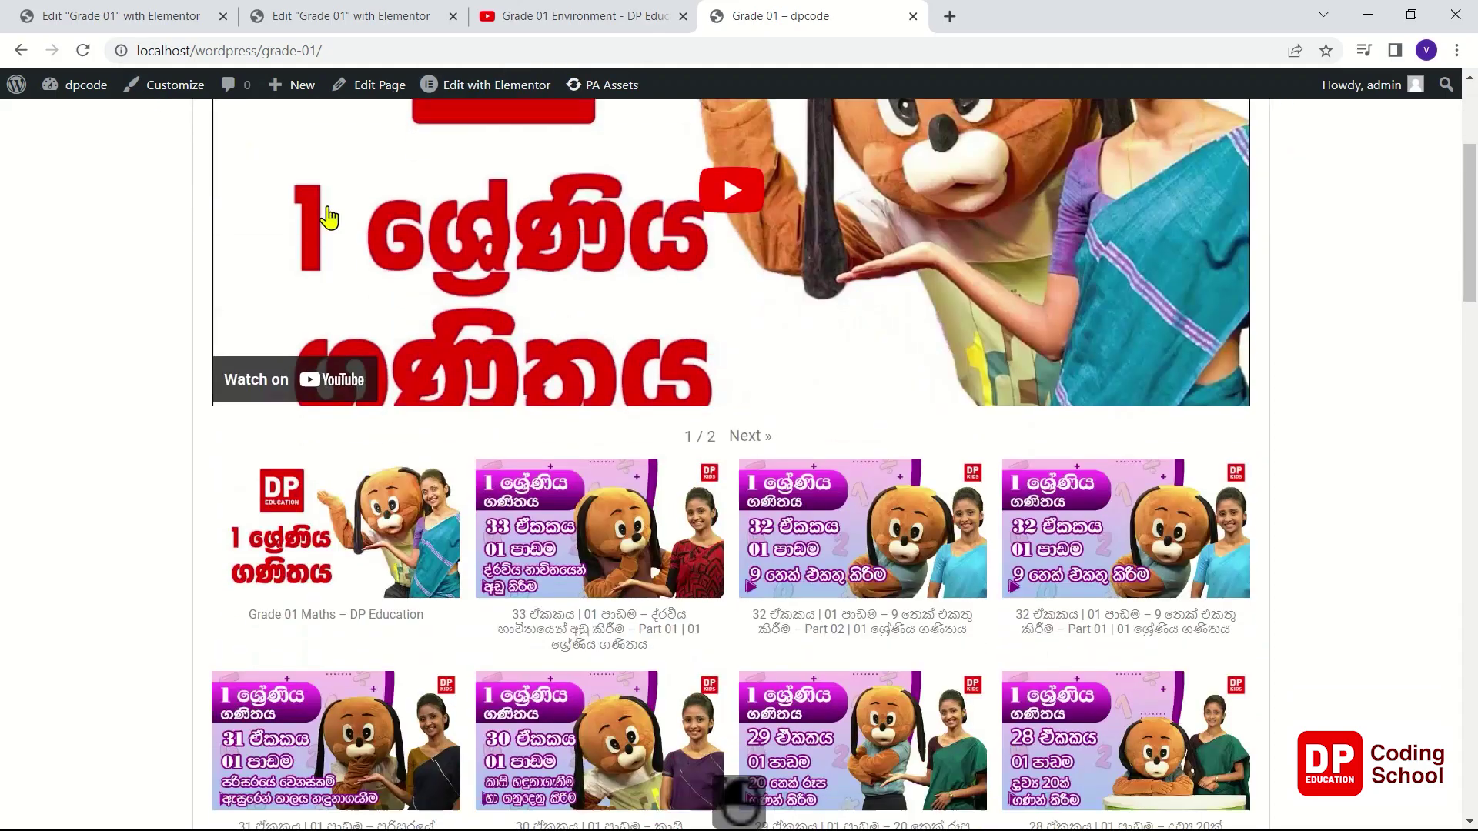
pyautogui.scroll(-18, 329, 219)
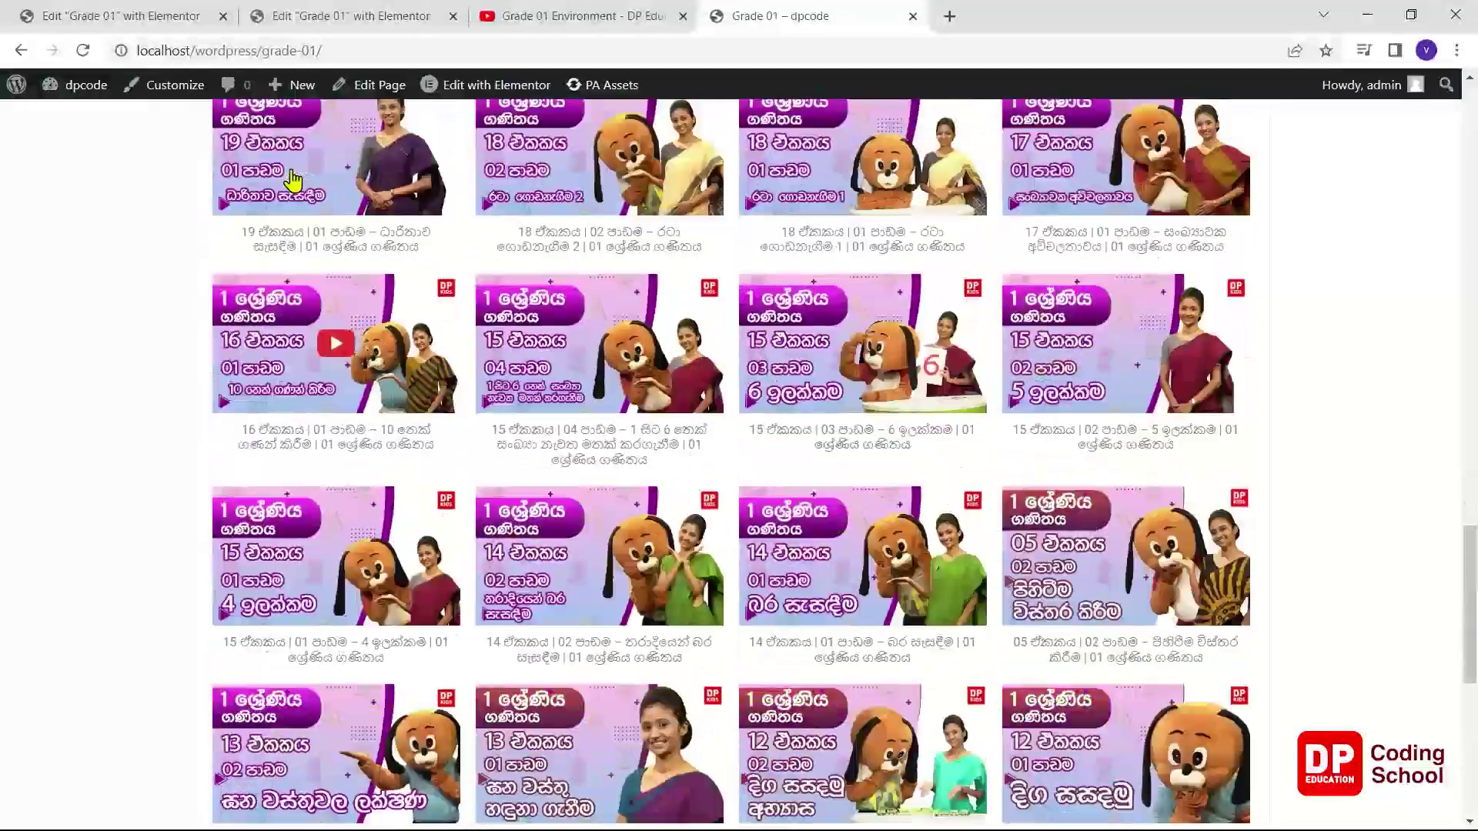
pyautogui.scroll(20, 293, 178)
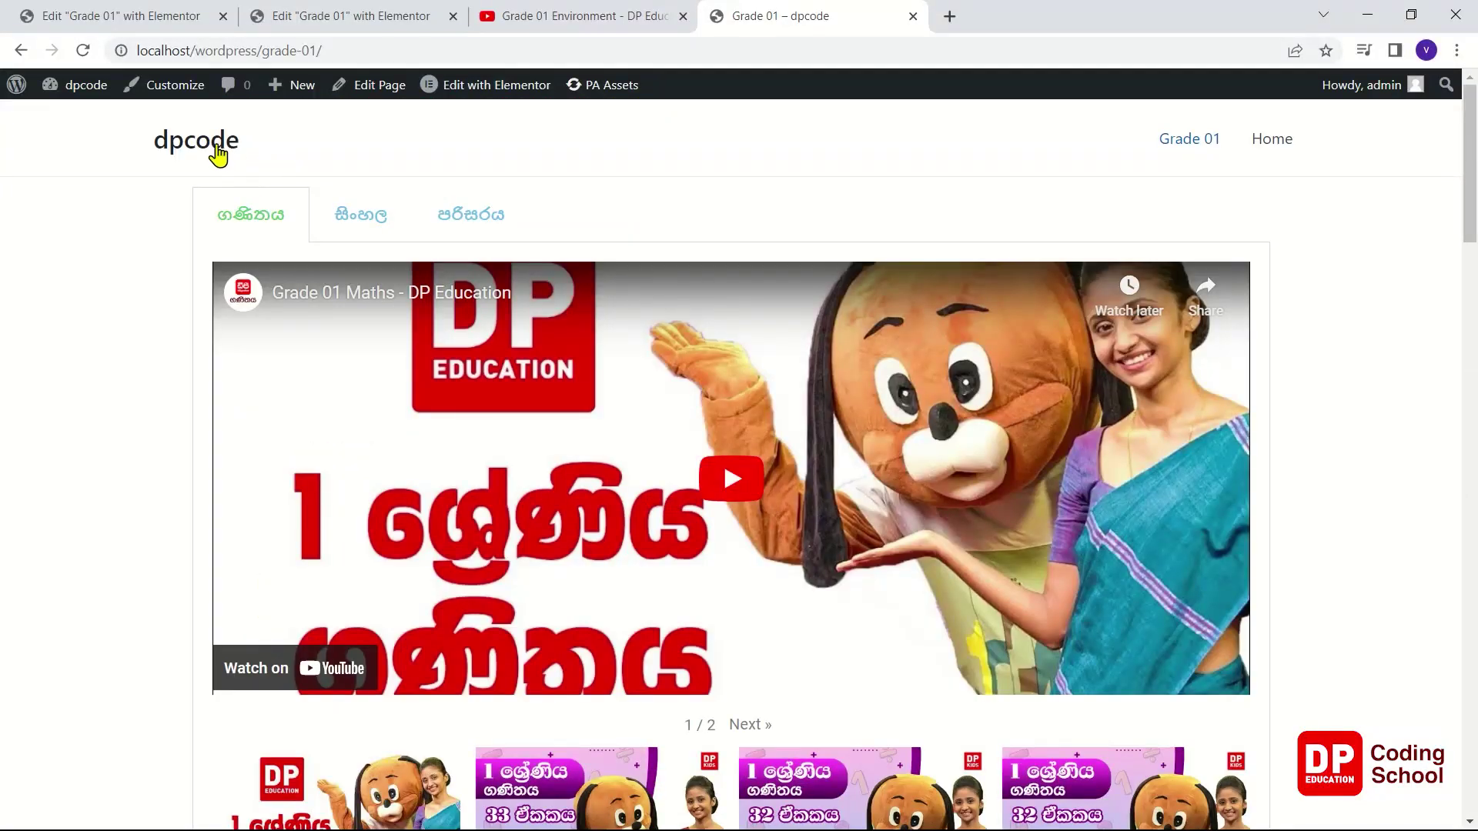
# - Load the site's home page at localhost/wordpress/ in place of the old empty Grade 01 editor, discarding its unsaved changes
pyautogui.click(633, 15)
pyautogui.click(780, 15)
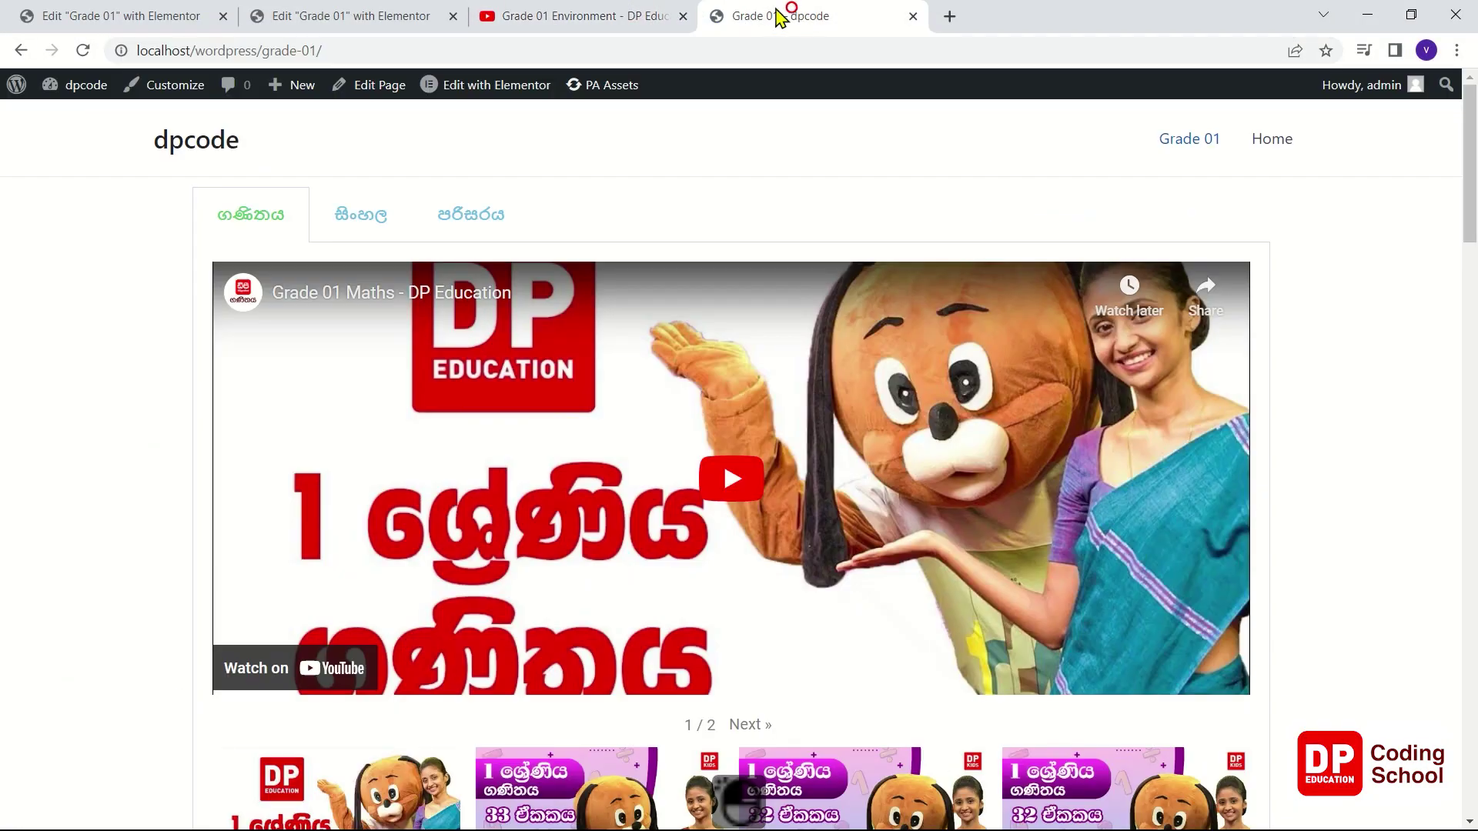
pyautogui.click(293, 17)
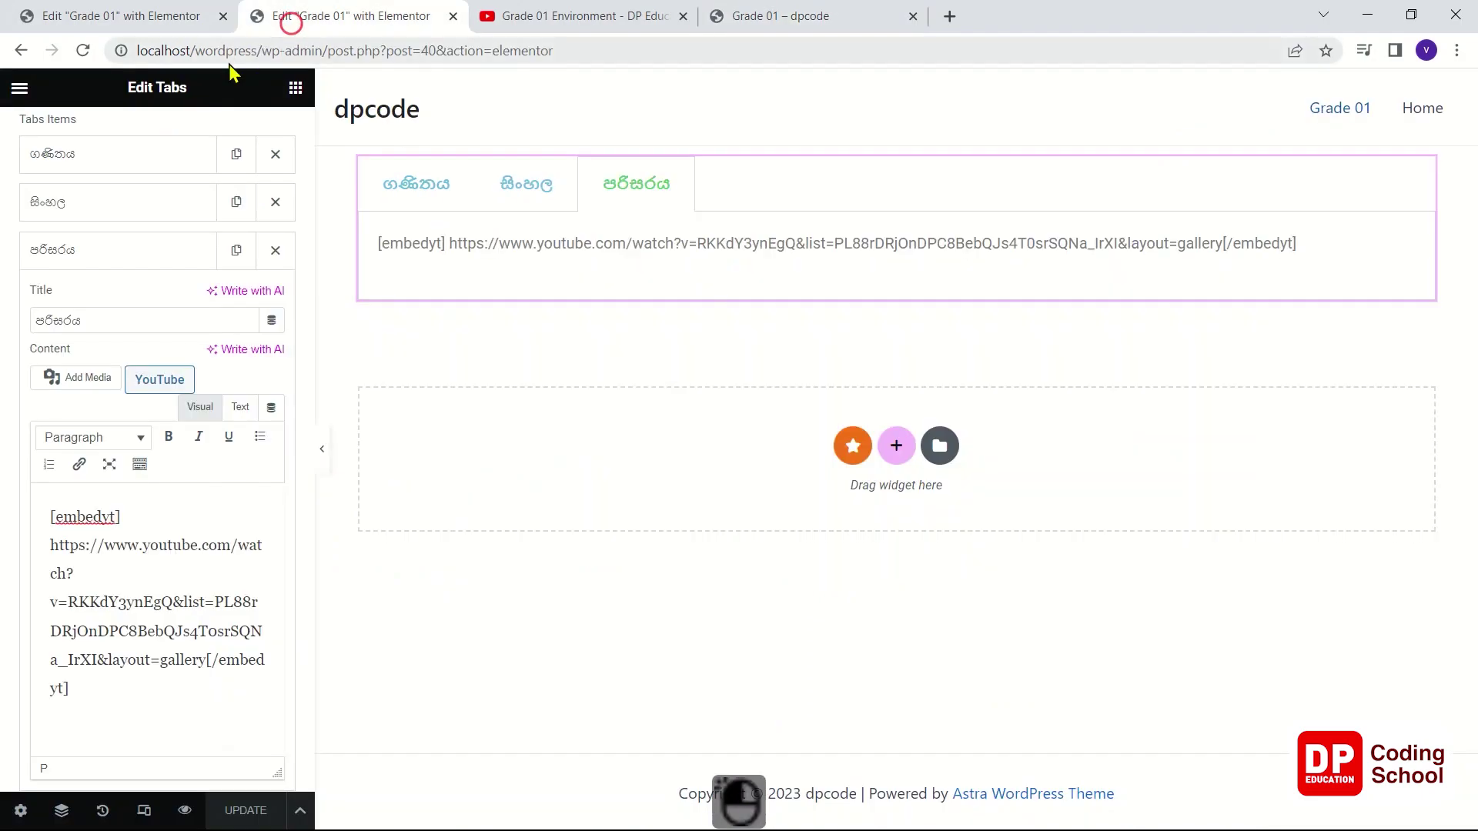
pyautogui.click(185, 17)
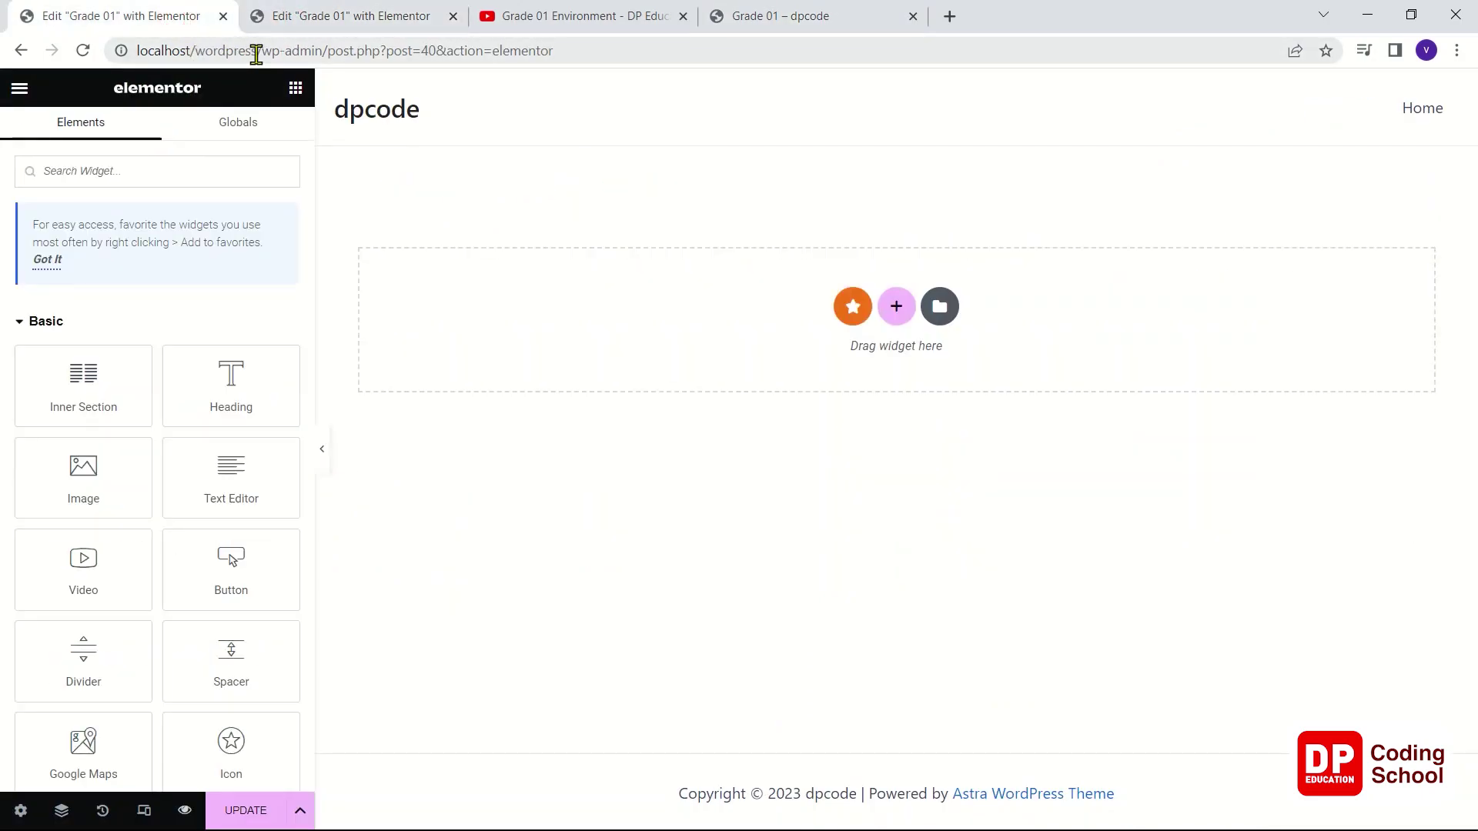
pyautogui.moveTo(262, 51); pyautogui.dragTo(829, 85)
pyautogui.press('BackSpace')
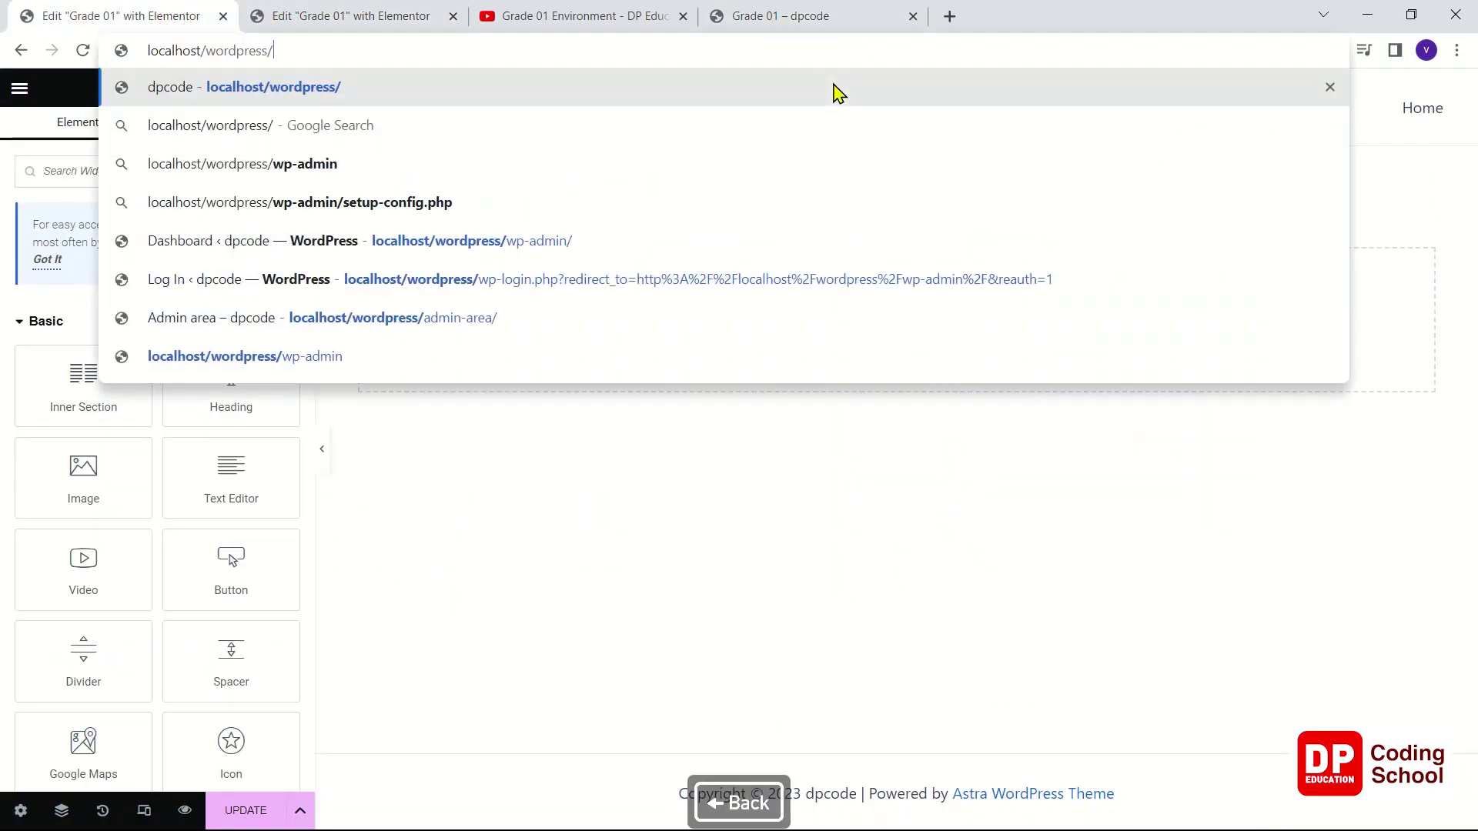
pyautogui.press('Return')
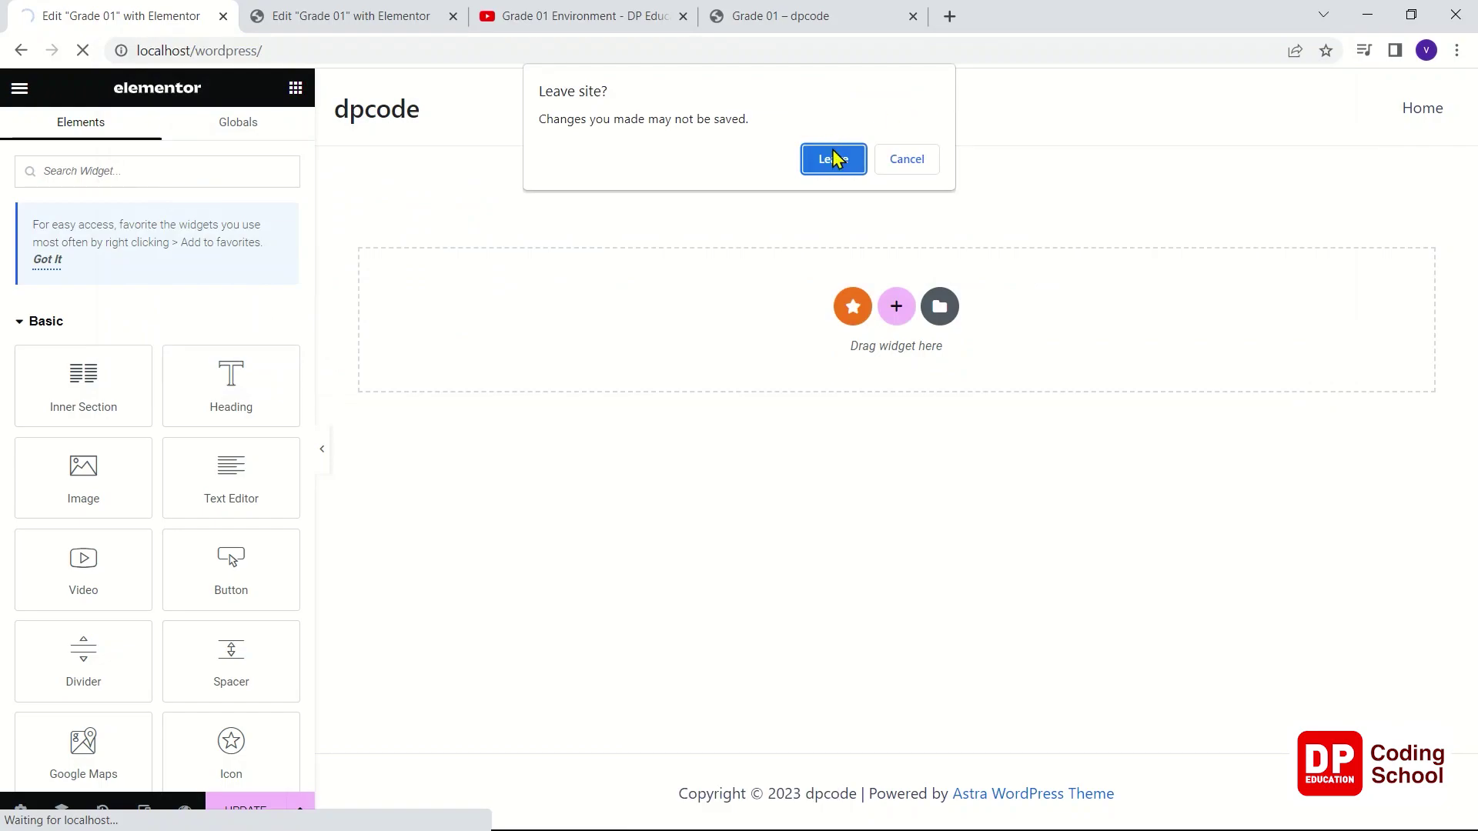
pyautogui.click(834, 158)
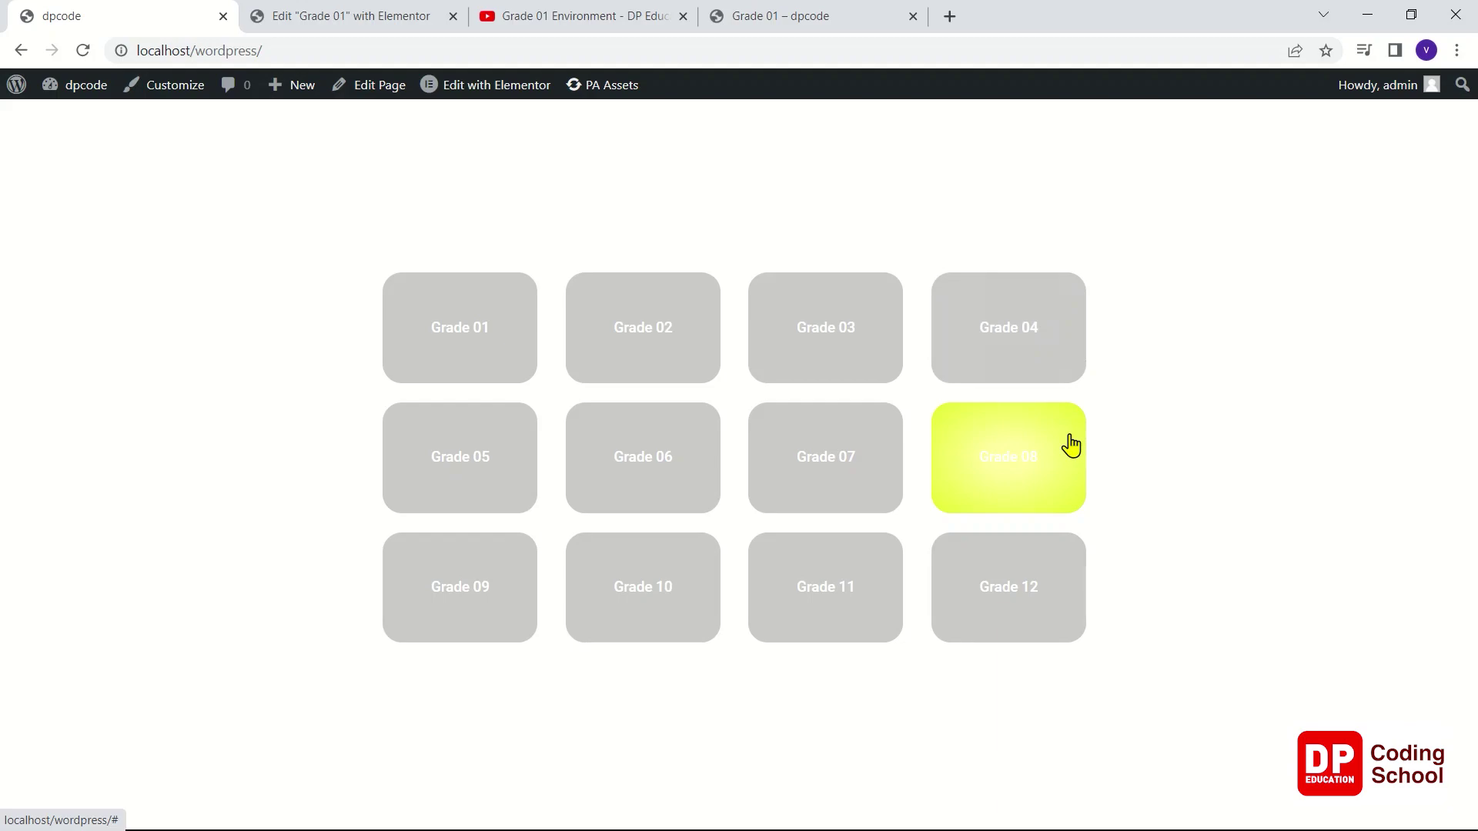
# - Open Grade 01 from the home page's grade grid and browse the ගණිතය lessons
pyautogui.click(427, 335)
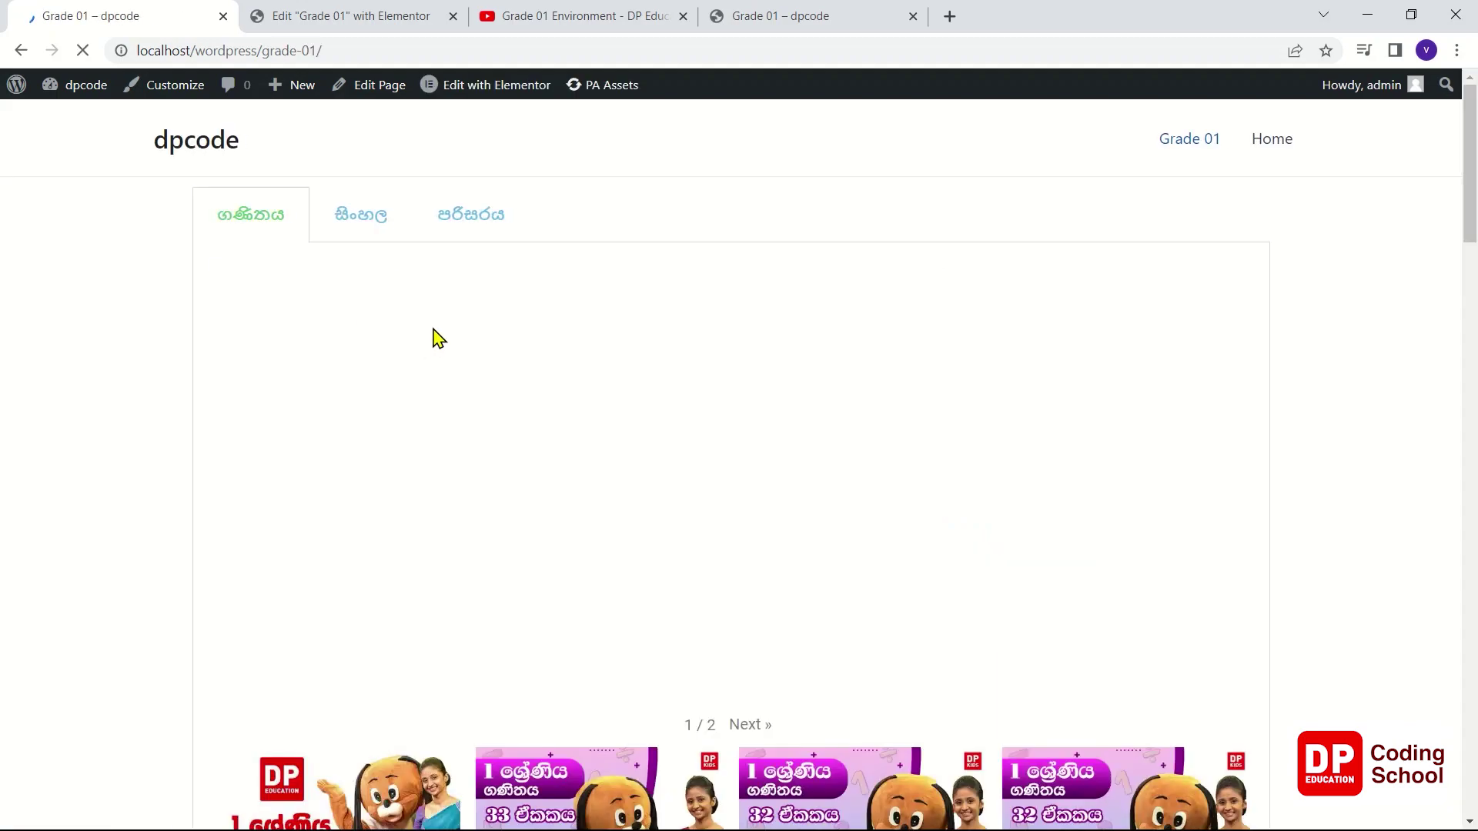
pyautogui.scroll(-15, 433, 337)
pyautogui.scroll(-8, 414, 337)
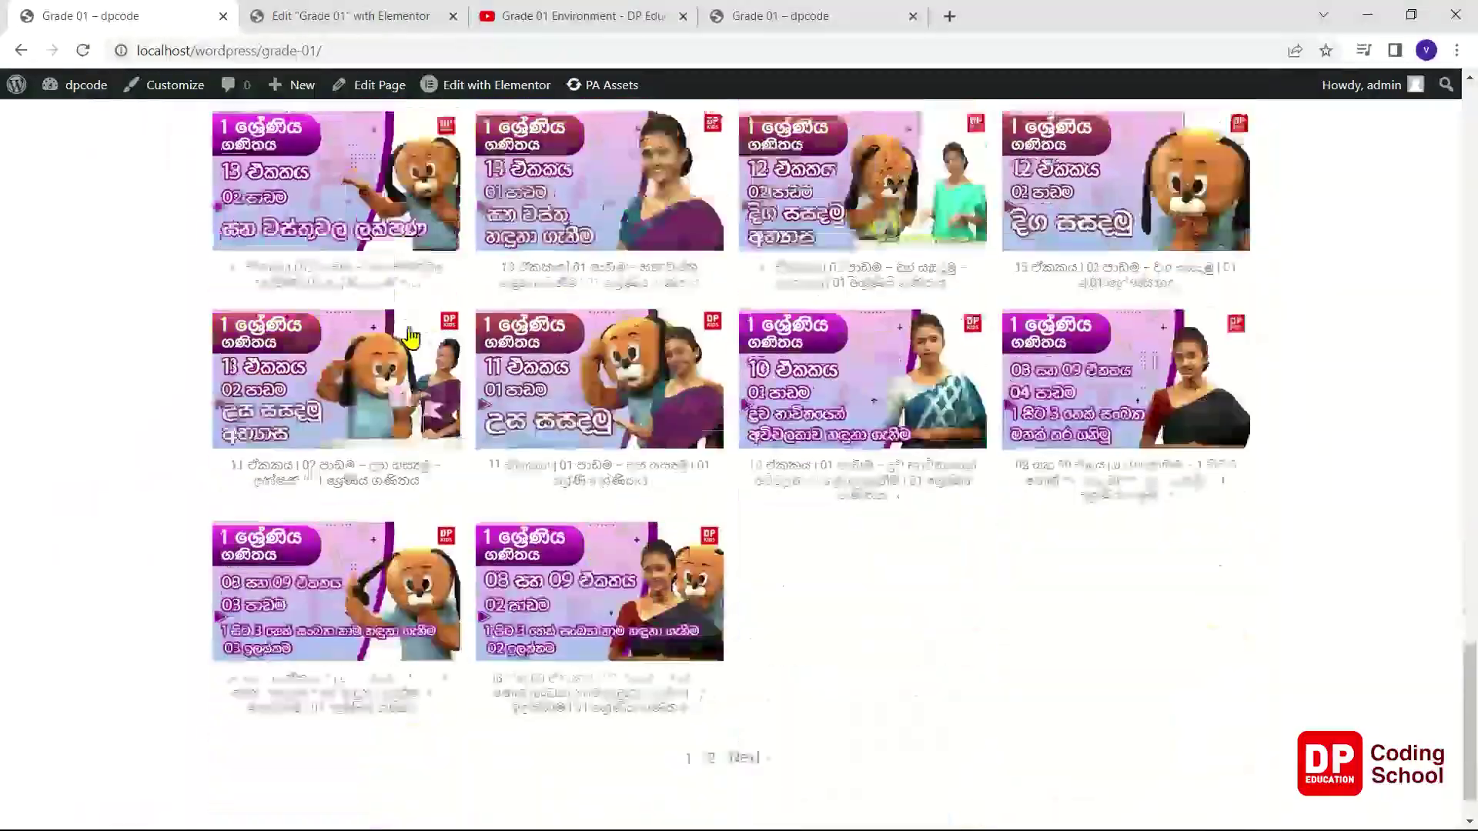
pyautogui.scroll(10, 412, 332)
pyautogui.scroll(10, 412, 332)
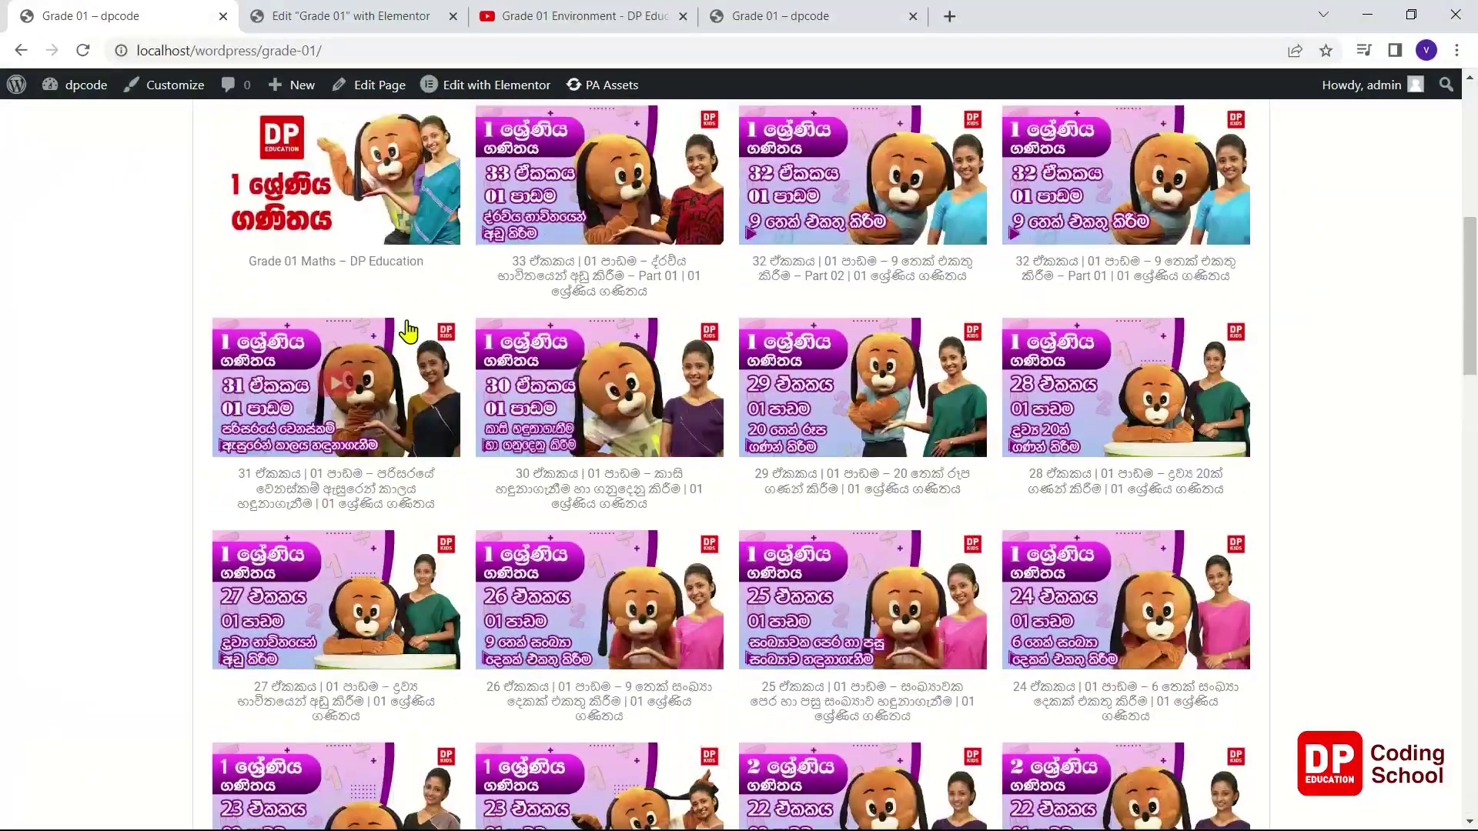
# - Show the සිංහල tab and browse its gallery of lesson videos
pyautogui.click(399, 223)
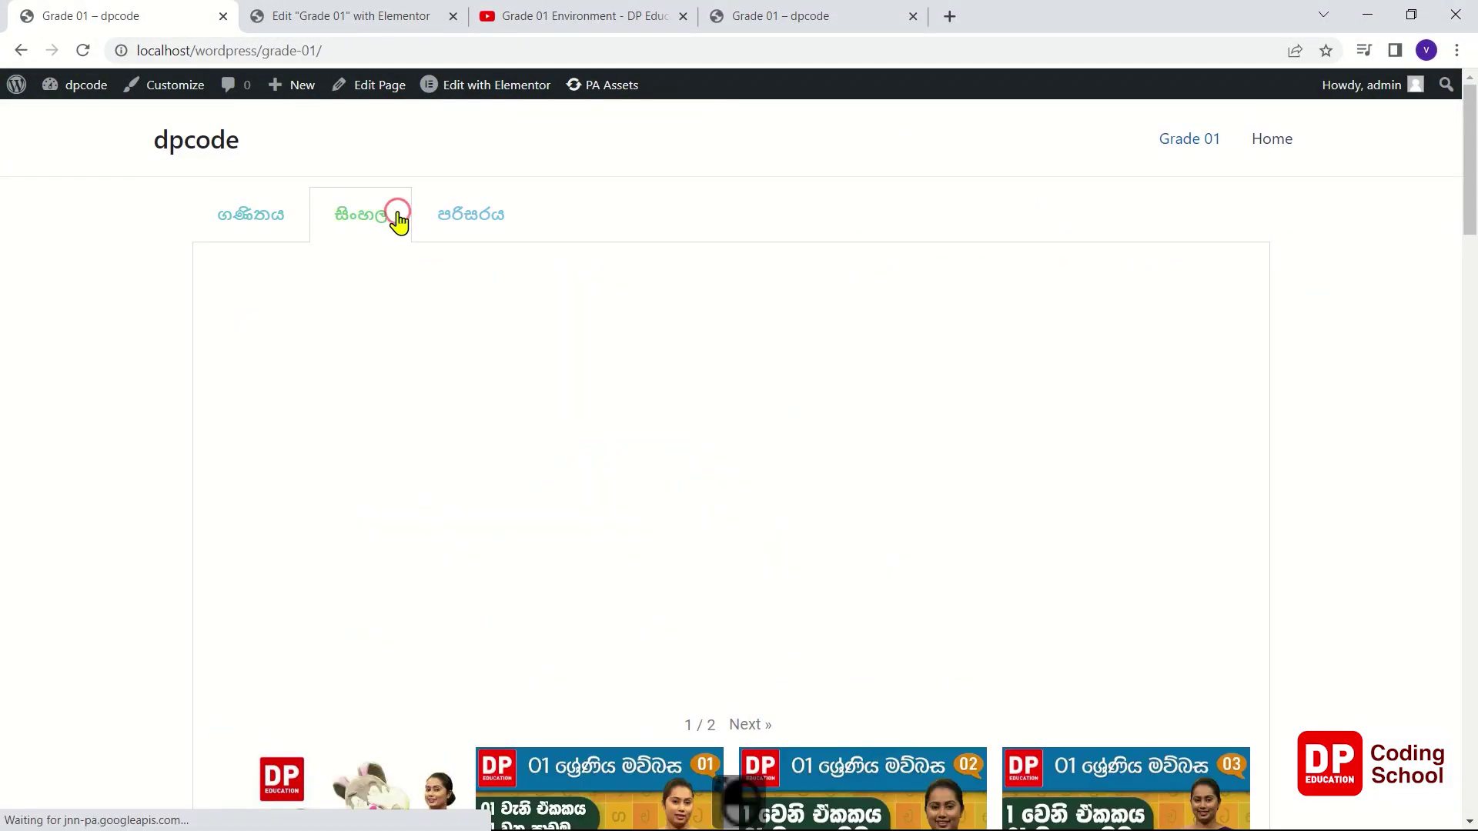
pyautogui.scroll(-7, 471, 246)
pyautogui.scroll(-20, 471, 258)
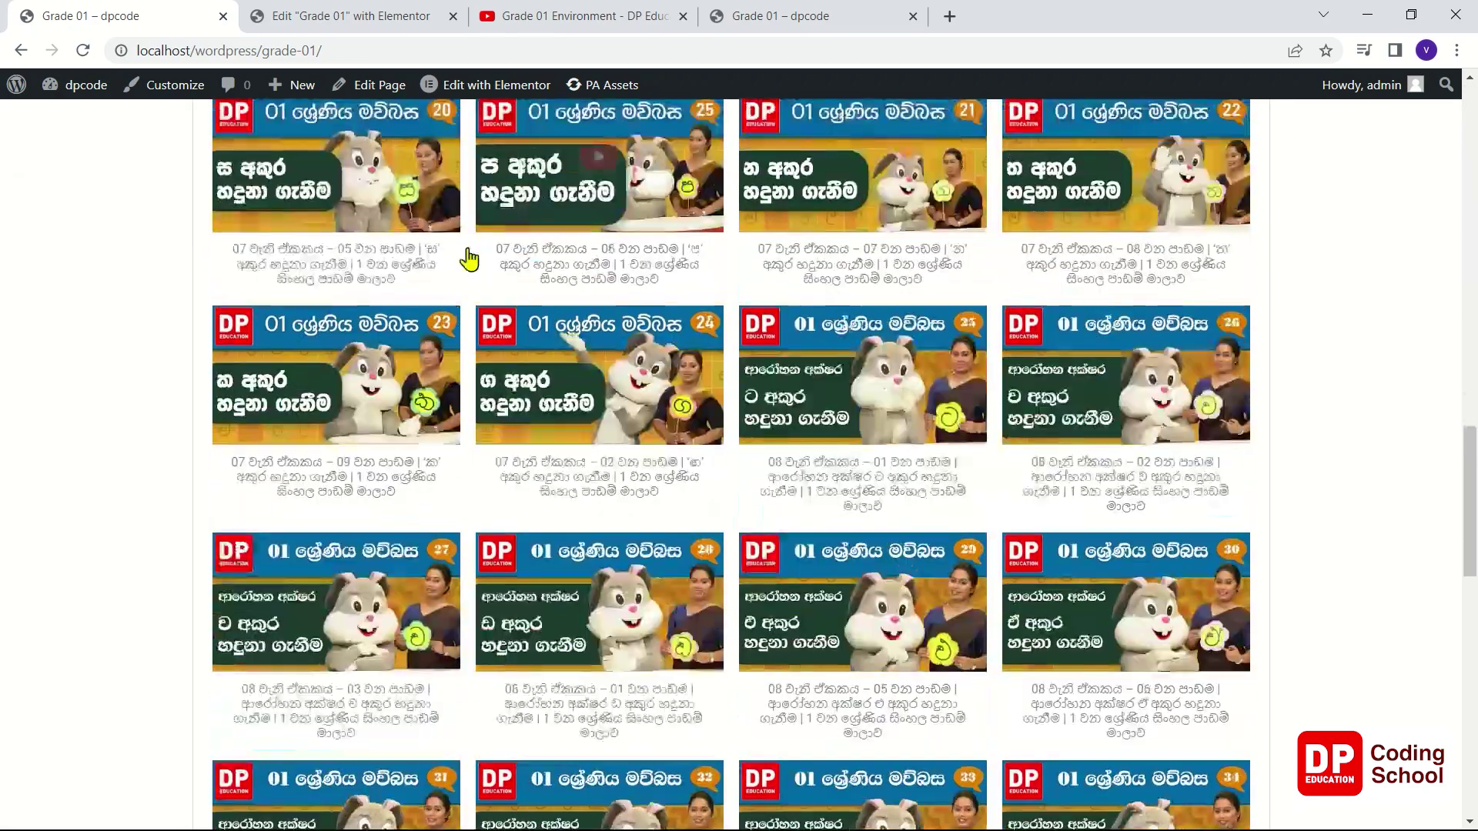
pyautogui.scroll(6, 466, 258)
pyautogui.scroll(15, 465, 258)
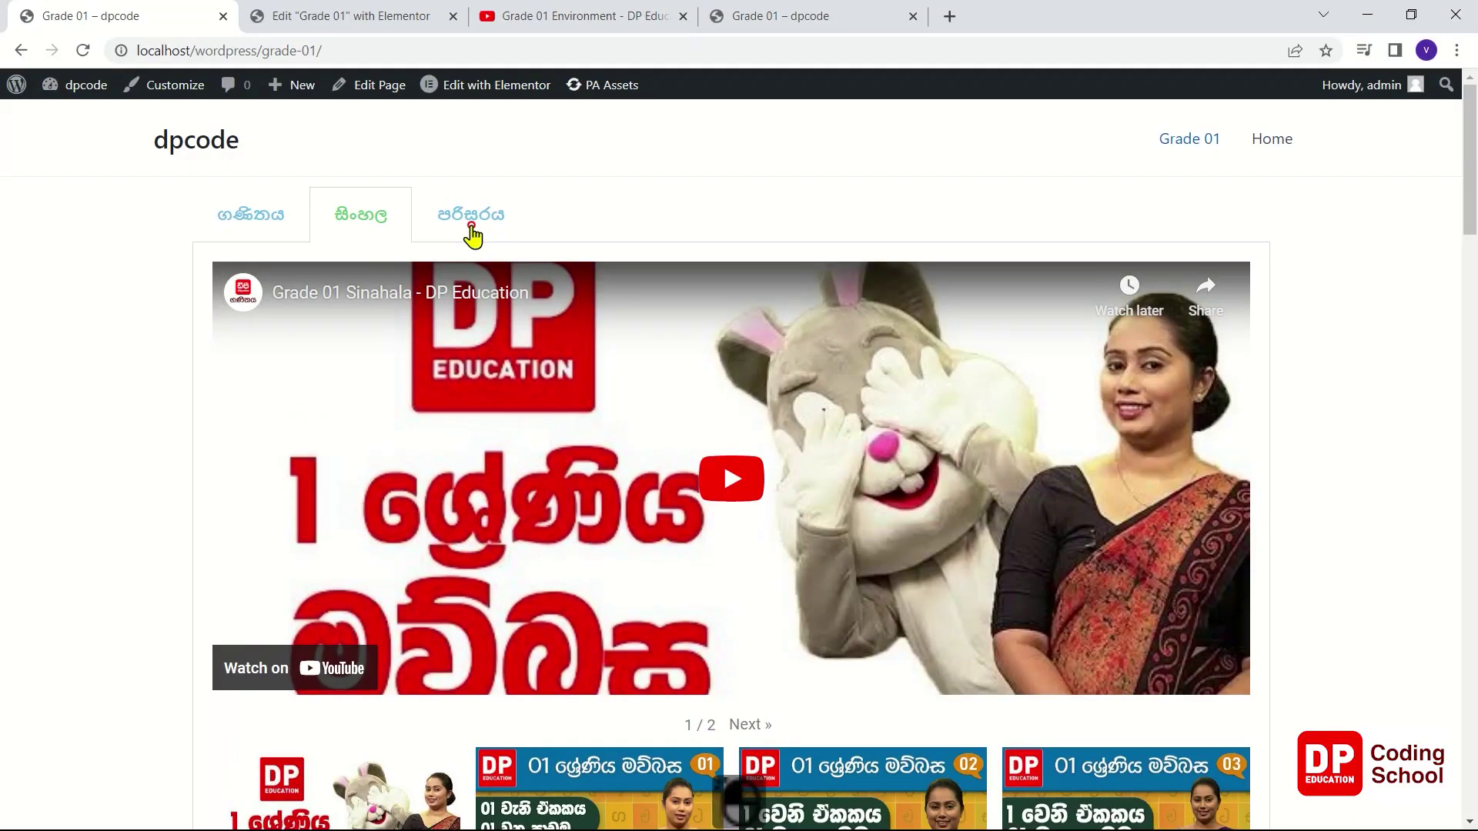
# - Show the පරිසරය tab on the page reached from the home page and check its gallery
pyautogui.click(471, 223)
pyautogui.scroll(-5, 471, 231)
pyautogui.scroll(5, 666, 333)
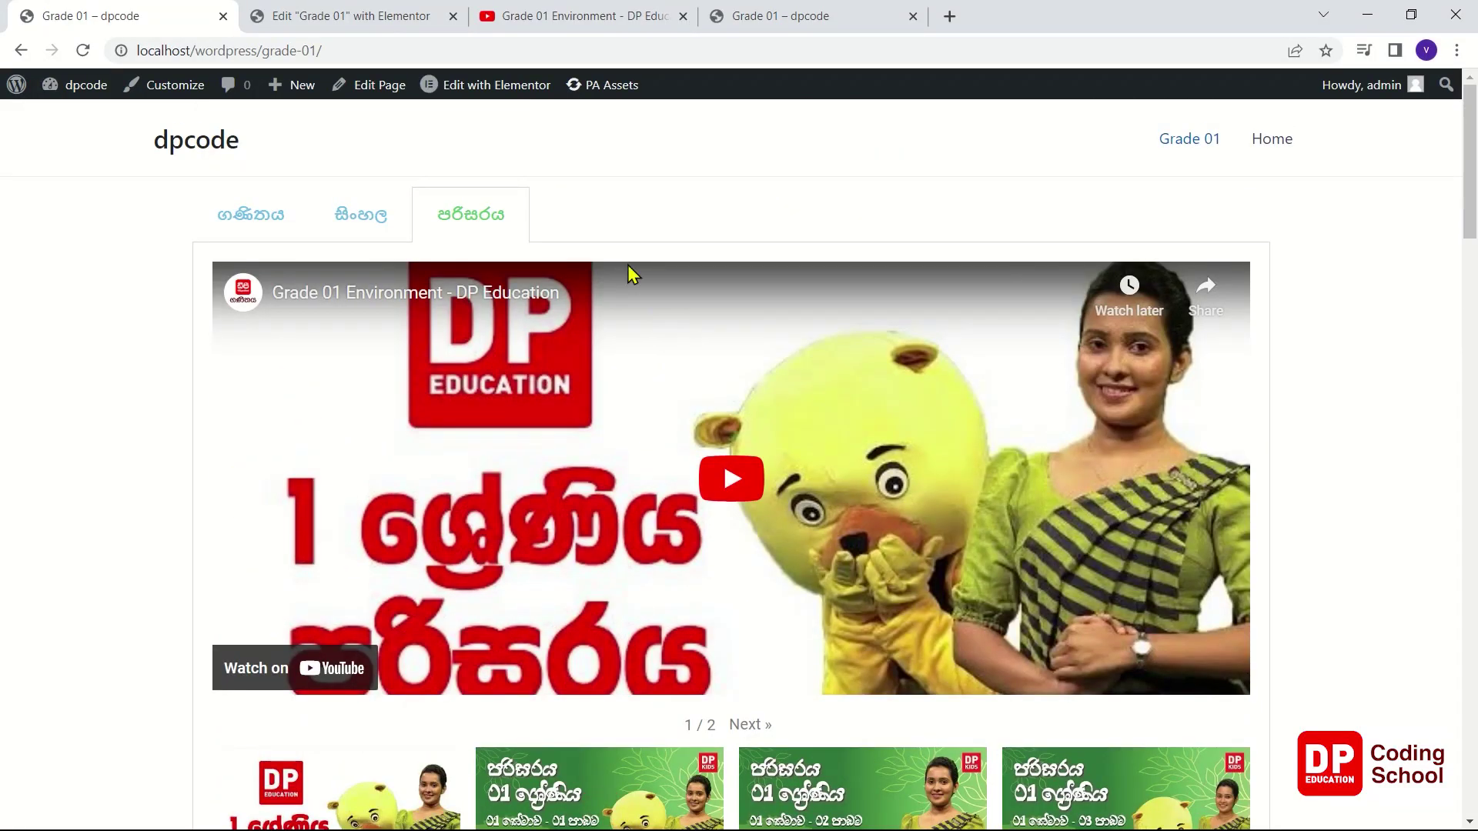
# - Switch to YouTube, go back to the DP Education - Kids playlists and play the Grade 01 - English playlist
pyautogui.click(591, 16)
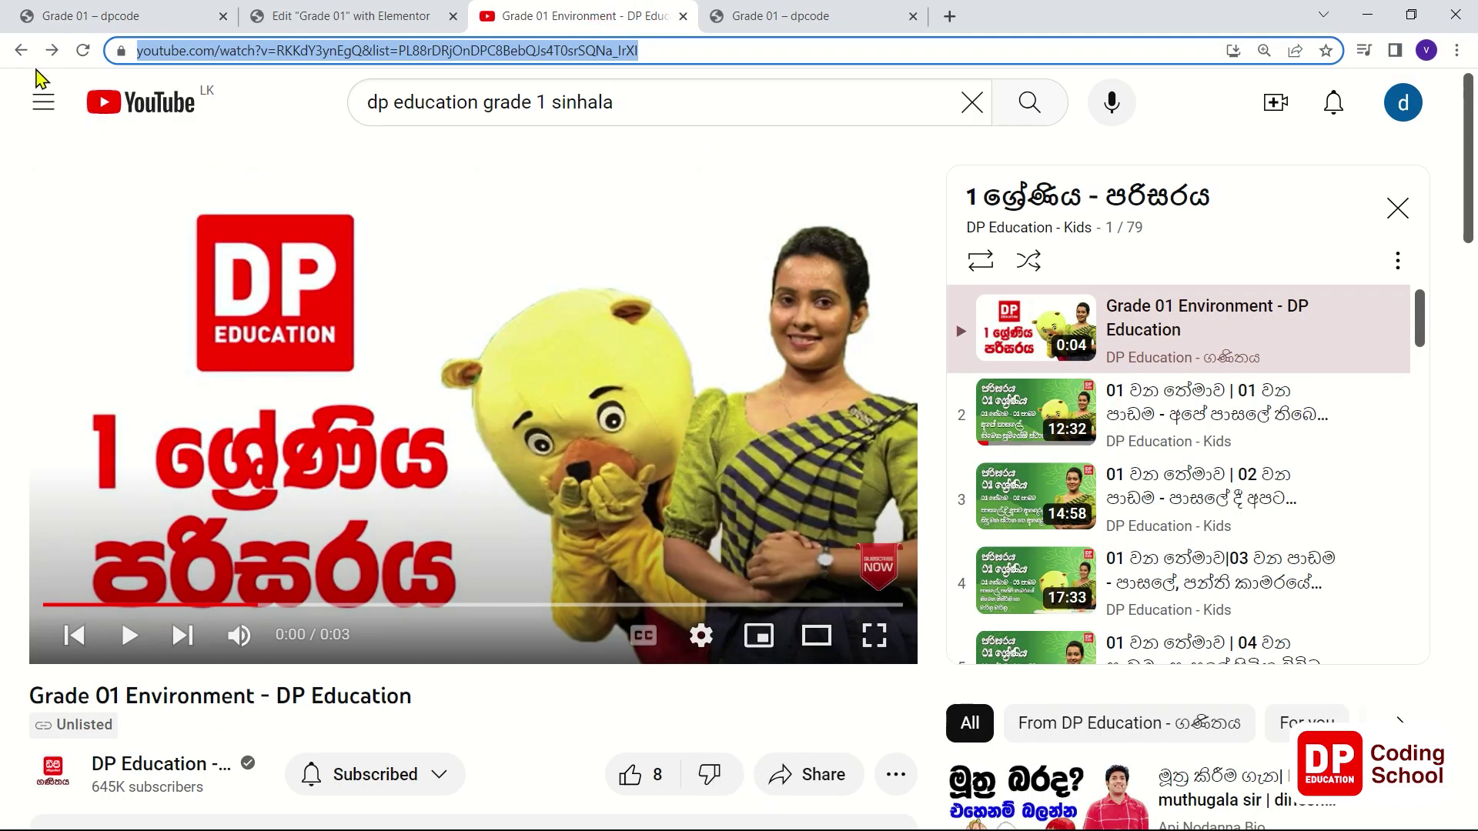
pyautogui.click(21, 50)
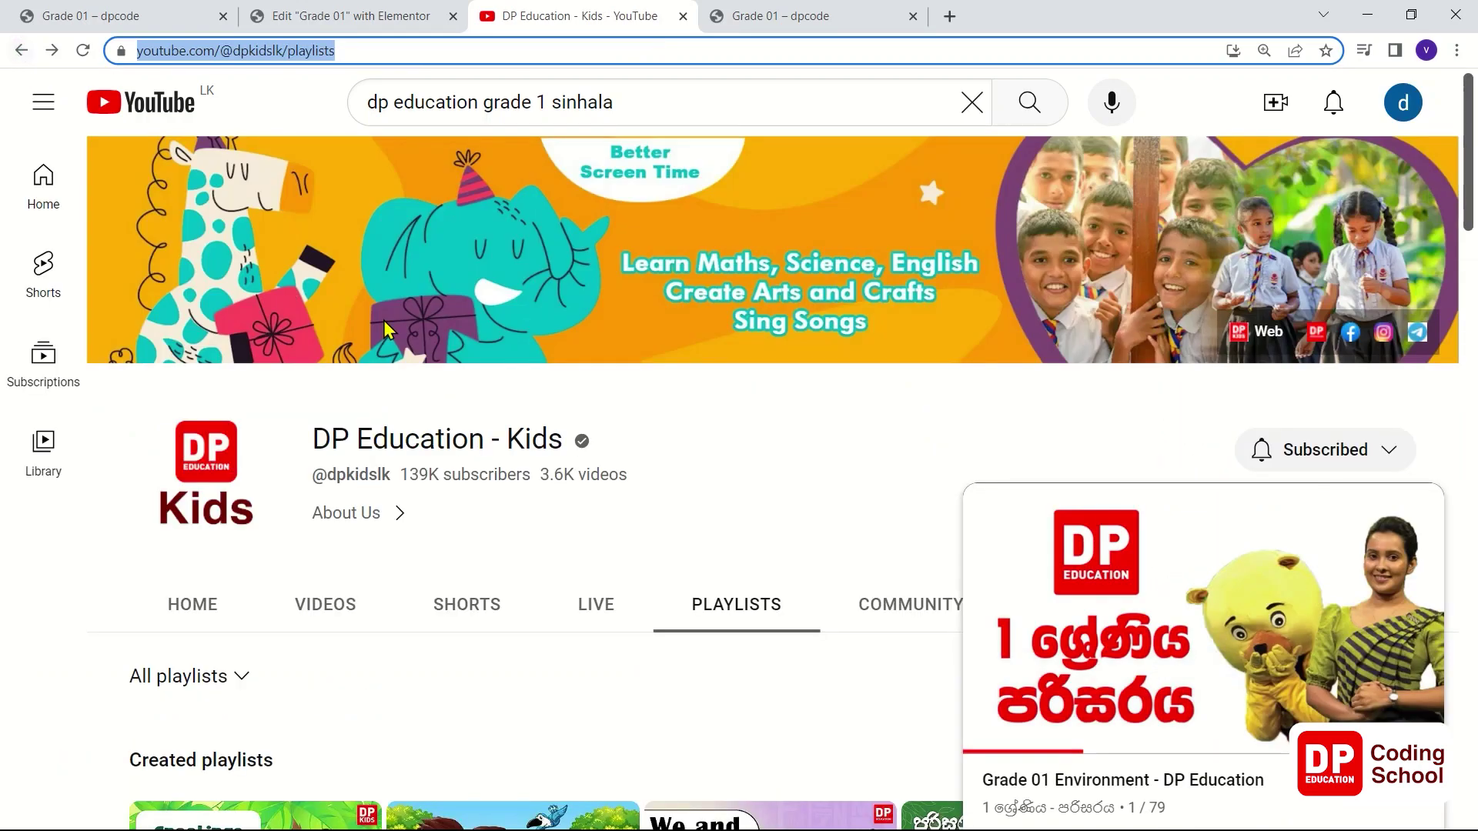
pyautogui.click(1430, 514)
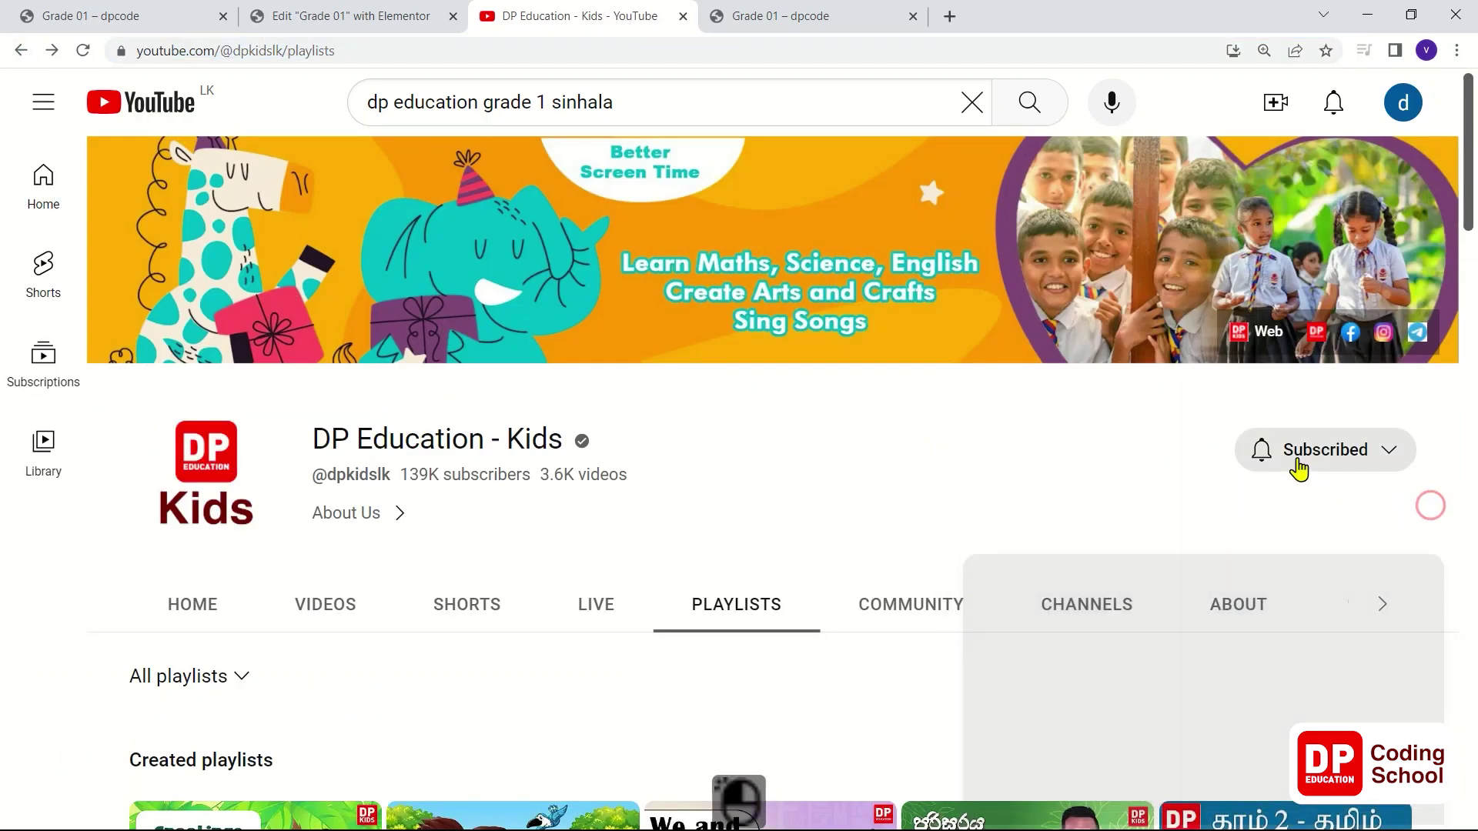
pyautogui.scroll(-6, 1294, 468)
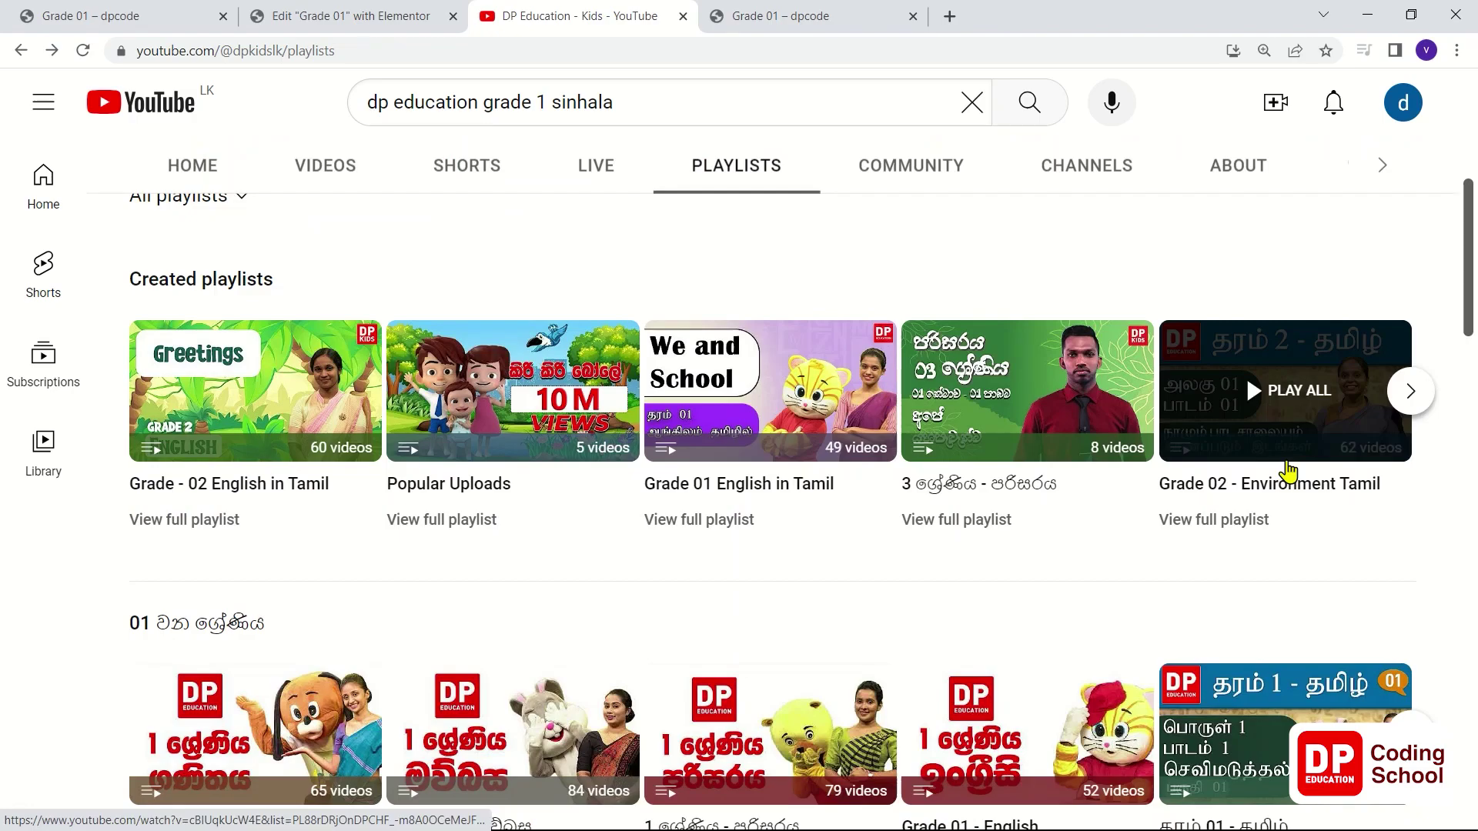
pyautogui.scroll(3, 1288, 470)
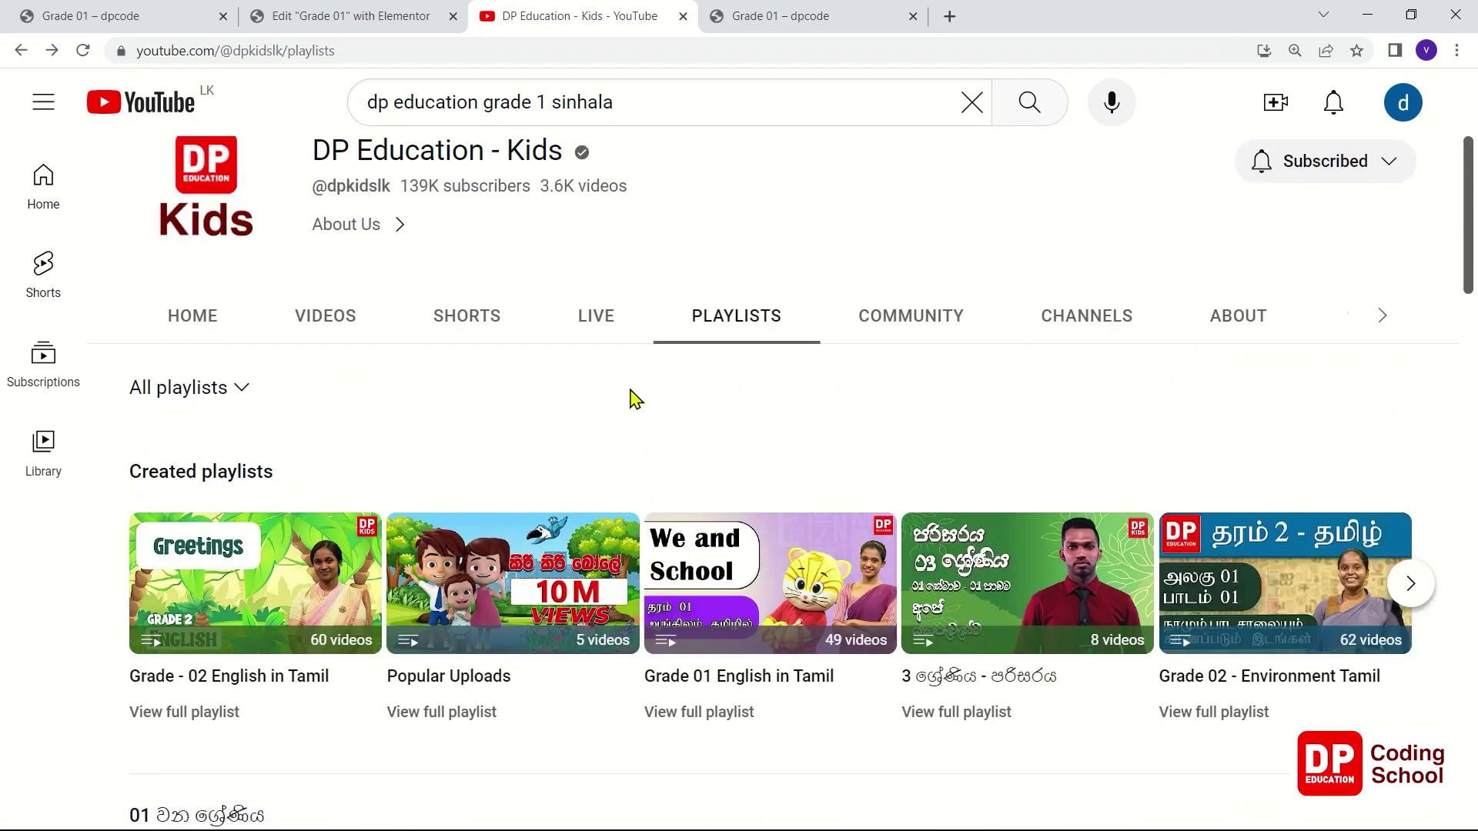
pyautogui.scroll(-5, 766, 380)
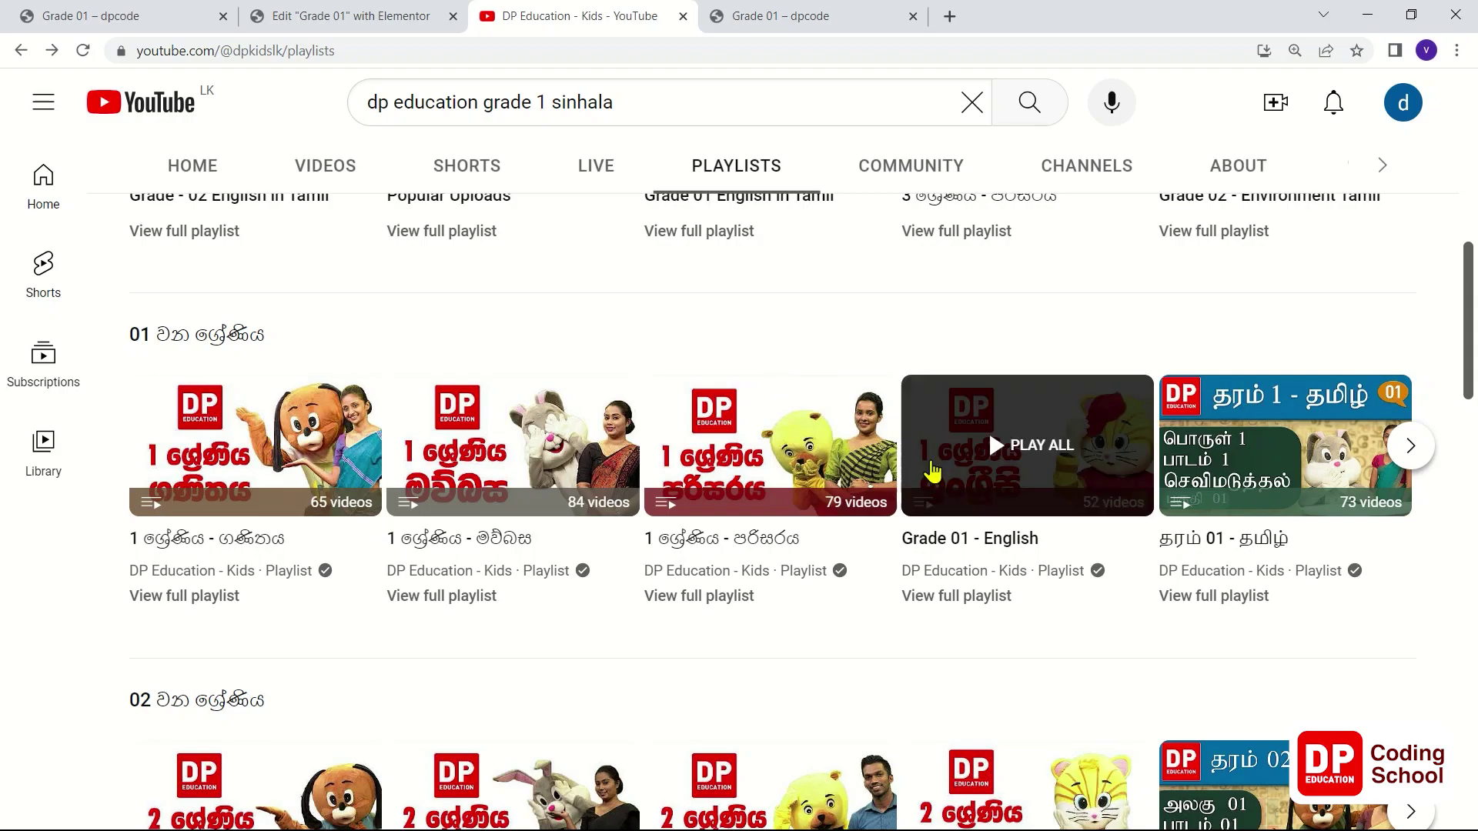
pyautogui.click(964, 445)
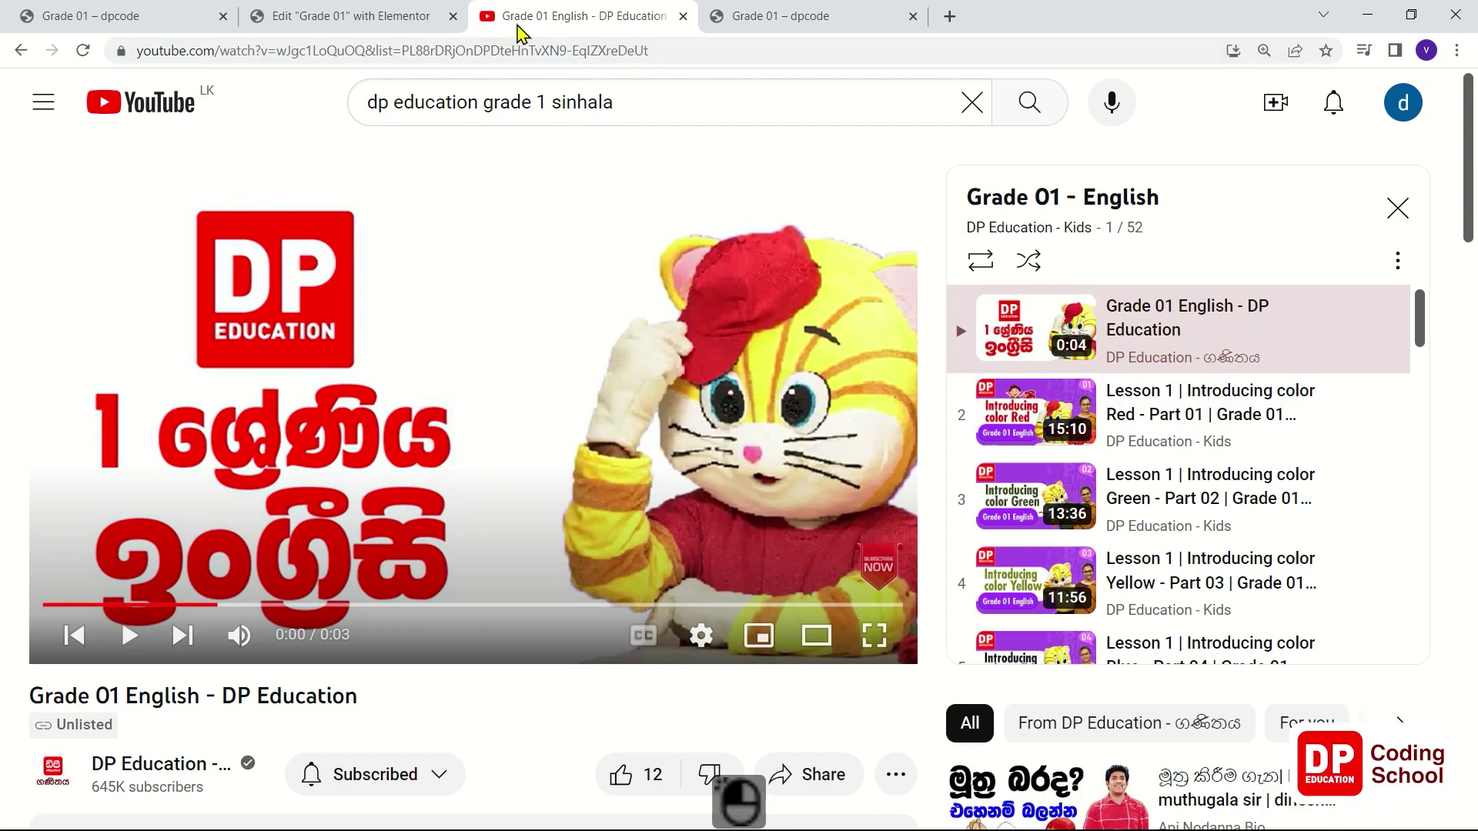
# - Switch to the WordPress Grade 01 page, edit it with Elementor and add a fourth item to its Tabs widget
pyautogui.click(785, 17)
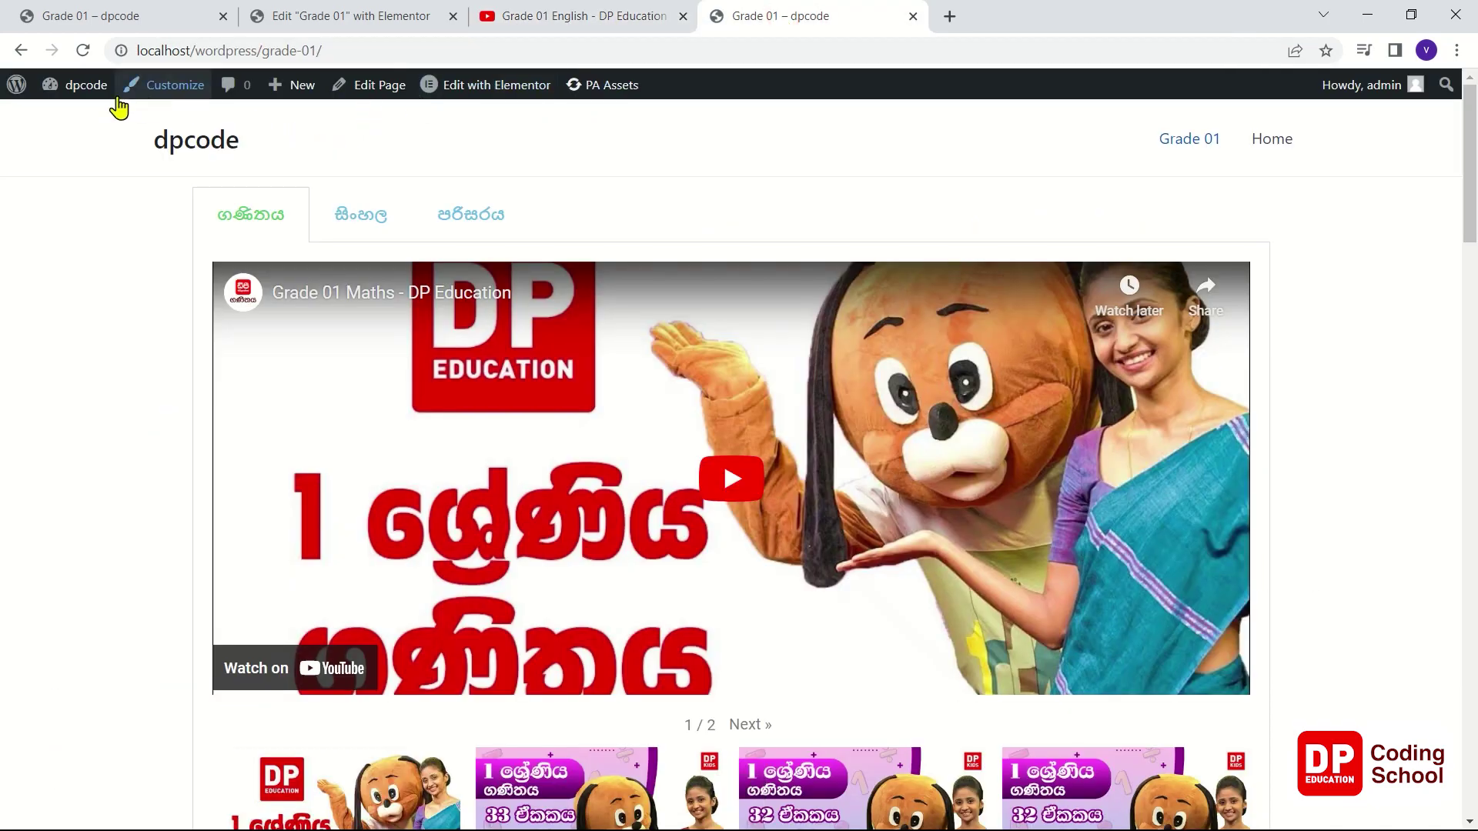
pyautogui.moveTo(75, 121)
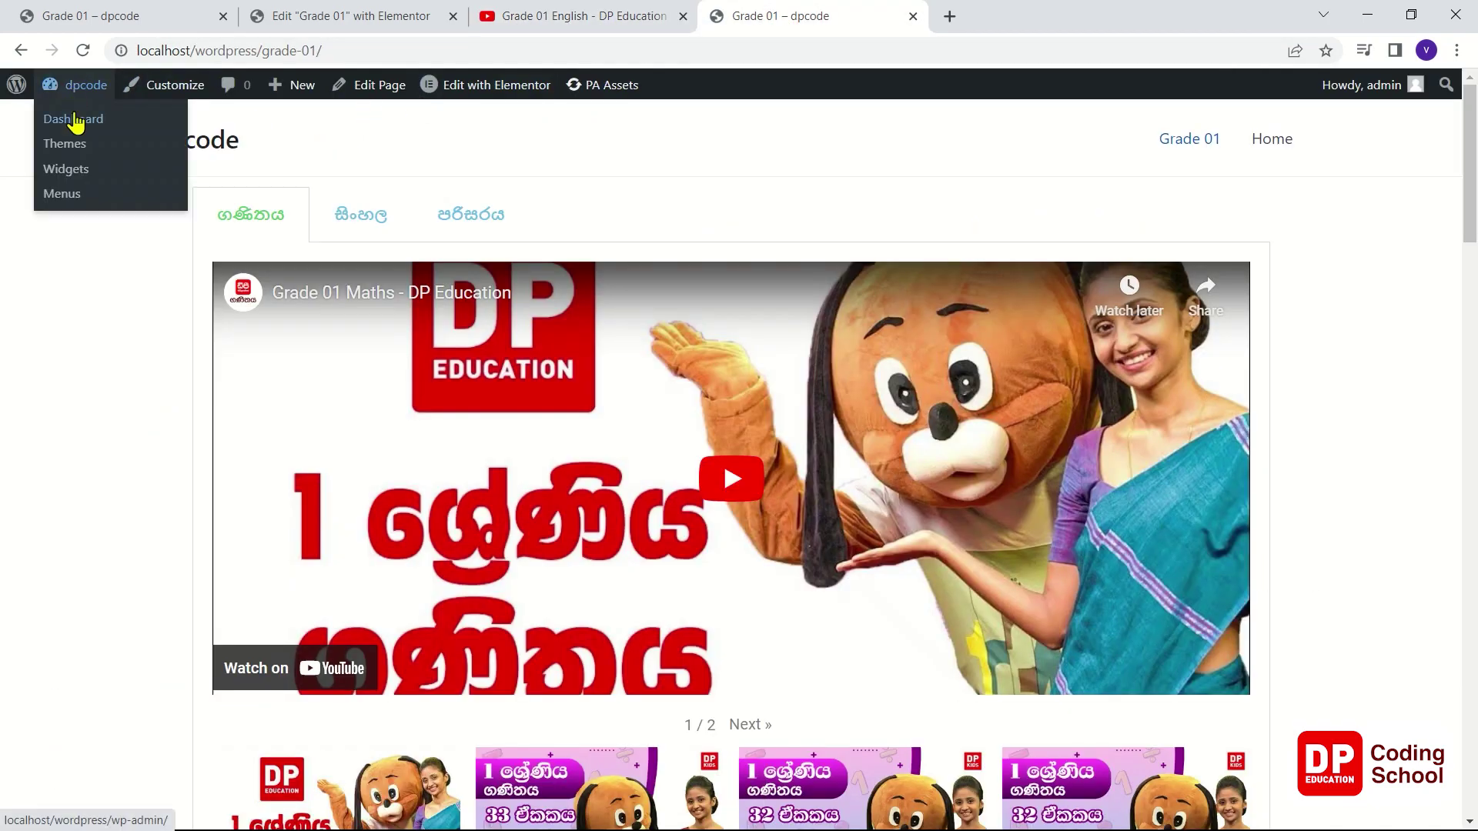
pyautogui.click(456, 86)
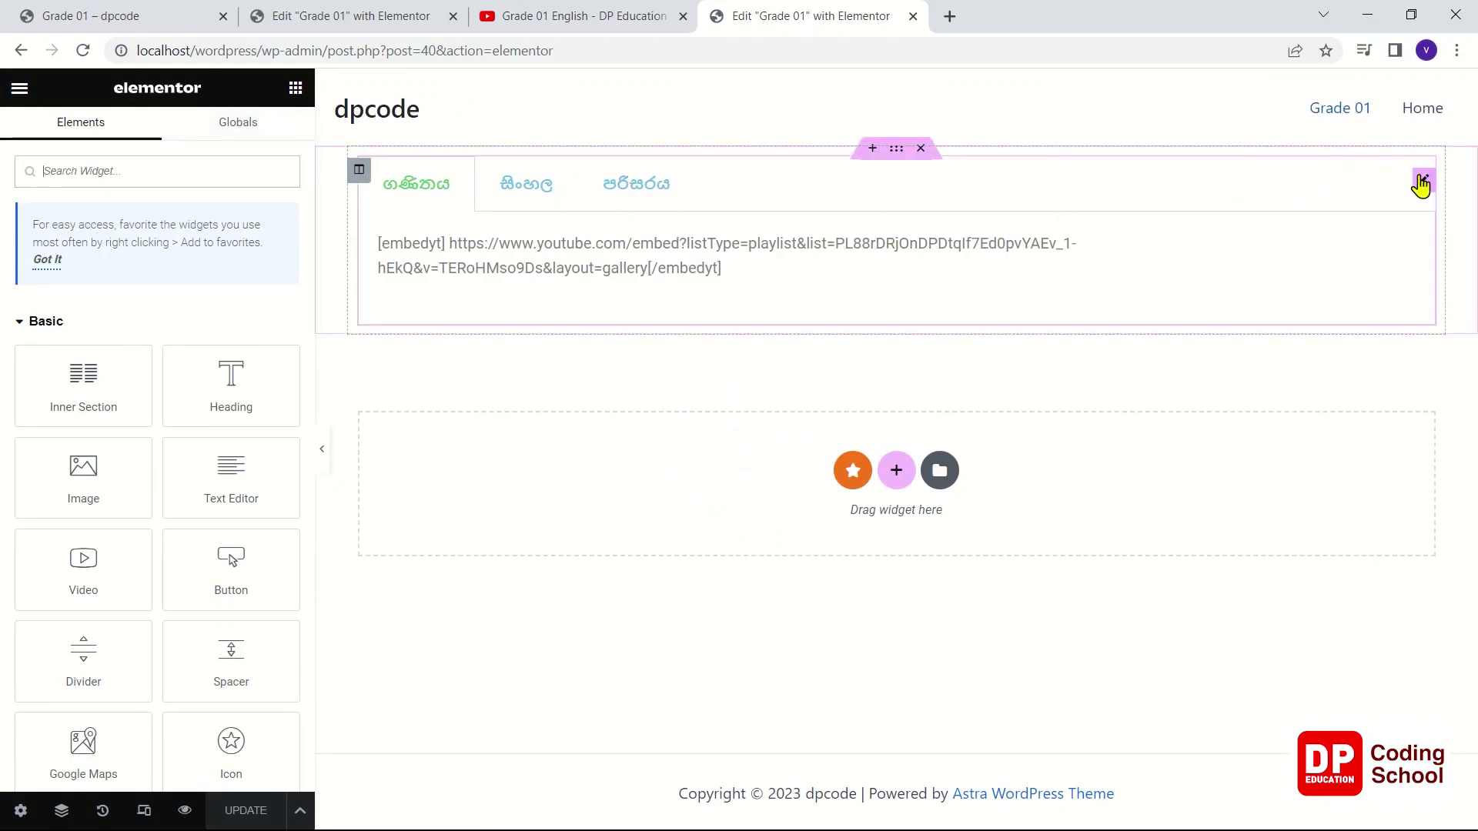
pyautogui.click(1421, 183)
pyautogui.click(162, 430)
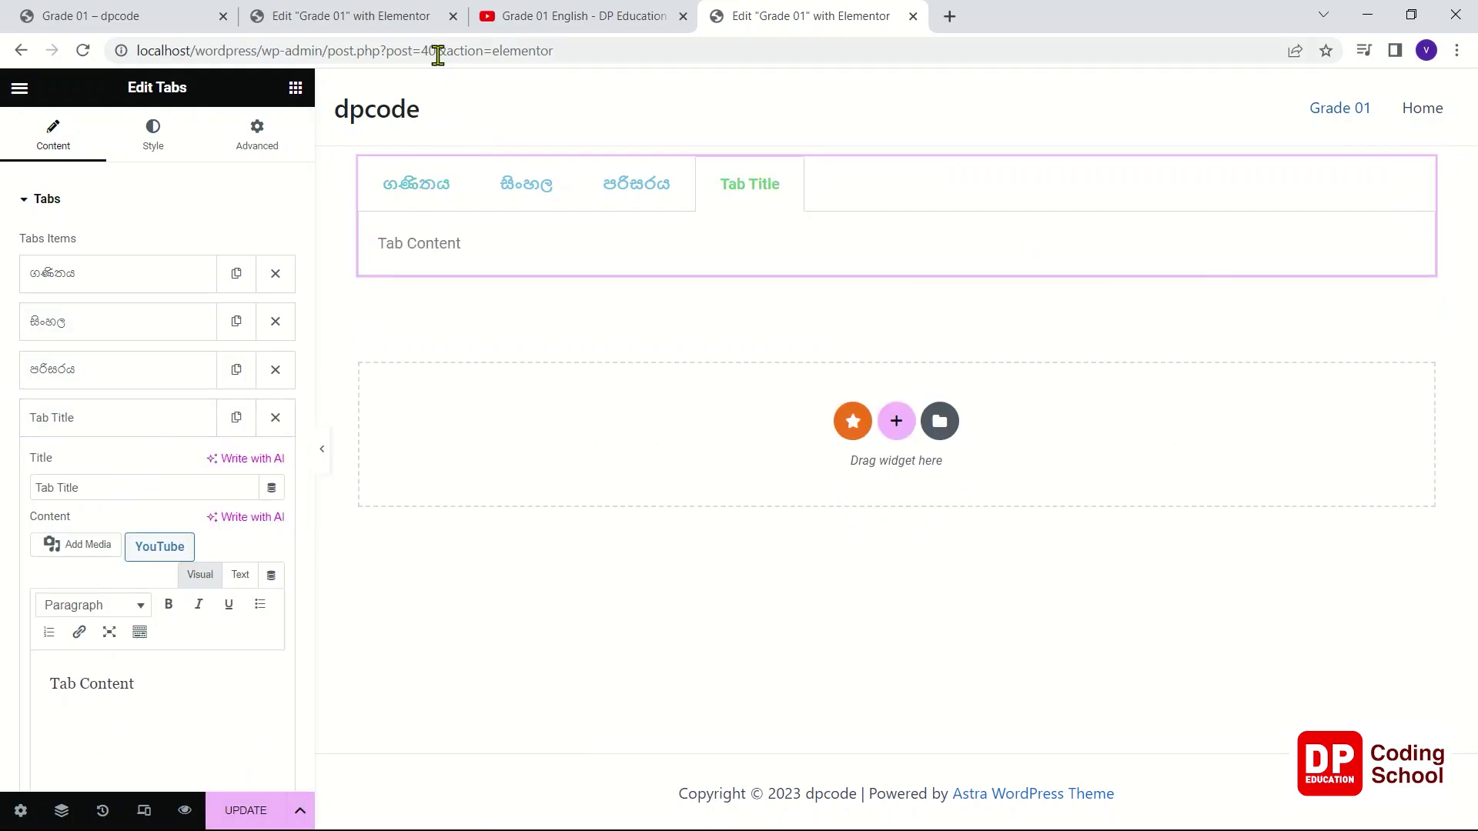
# - Copy the word English from the Grade 01 English video title on YouTube and paste it as the fourth tab item's title in Elementor
pyautogui.click(501, 19)
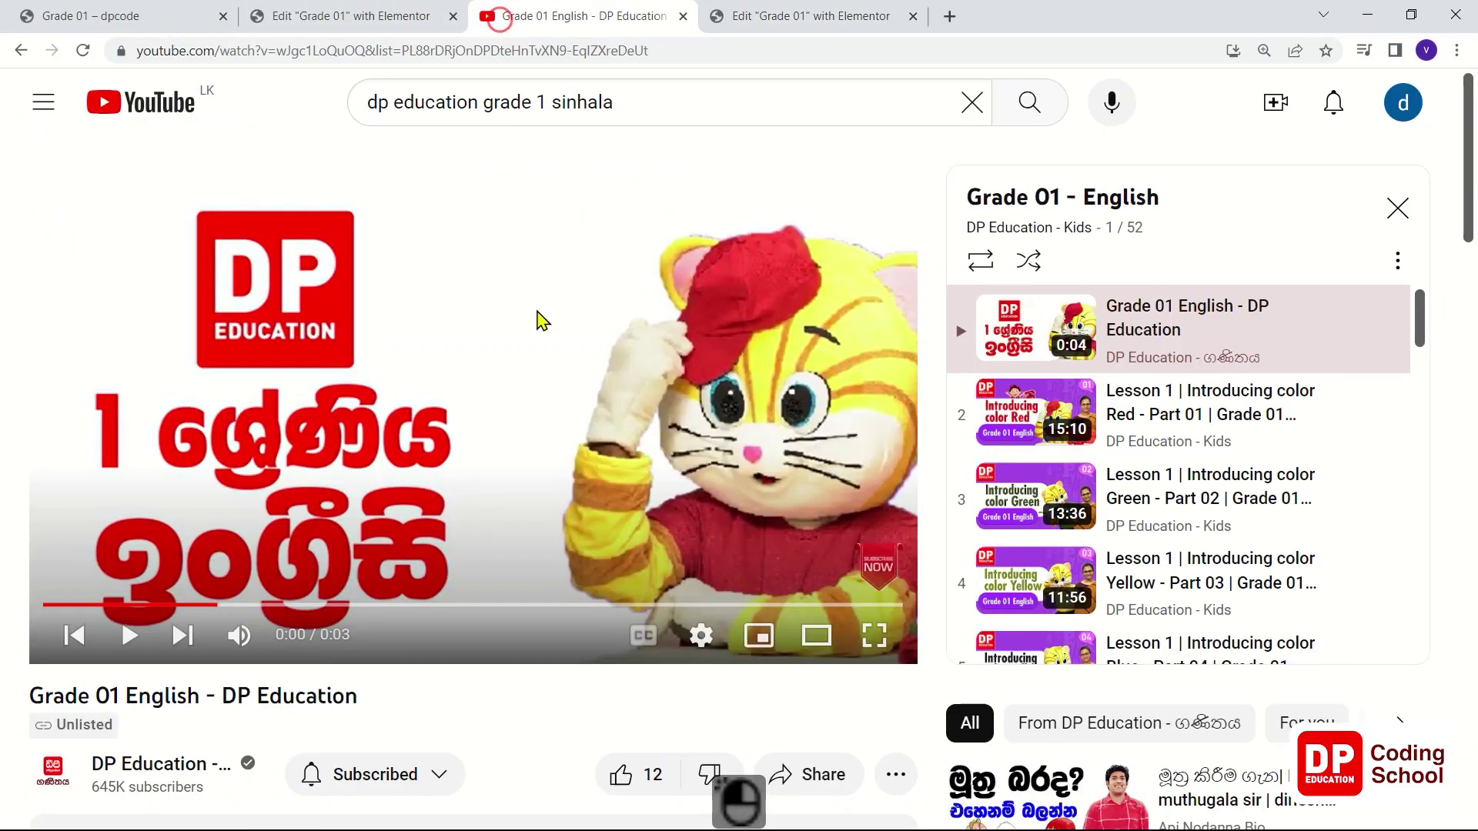
pyautogui.doubleClick(150, 693)
pyautogui.rightClick(150, 694)
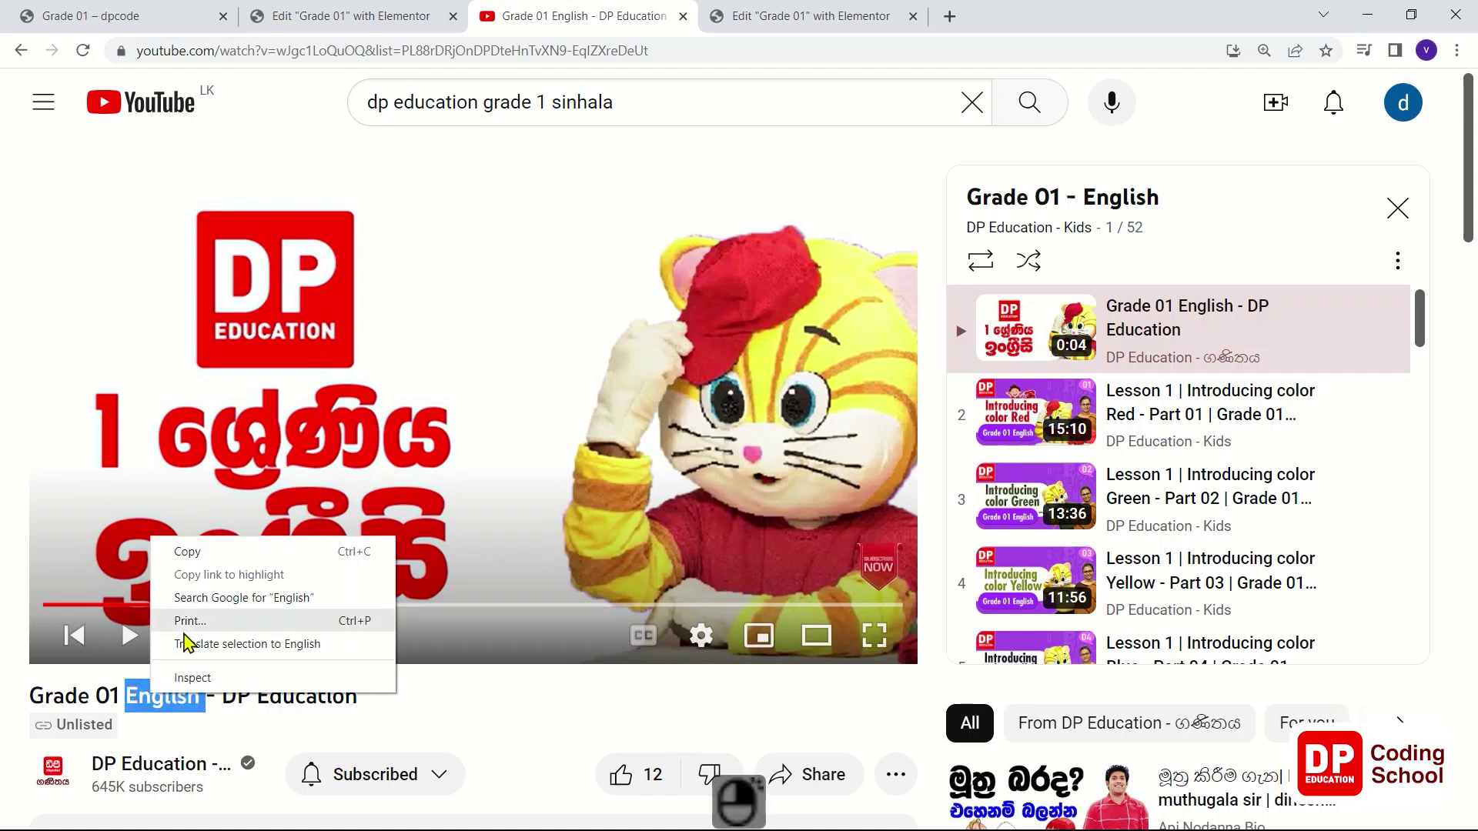
pyautogui.click(189, 561)
pyautogui.click(812, 9)
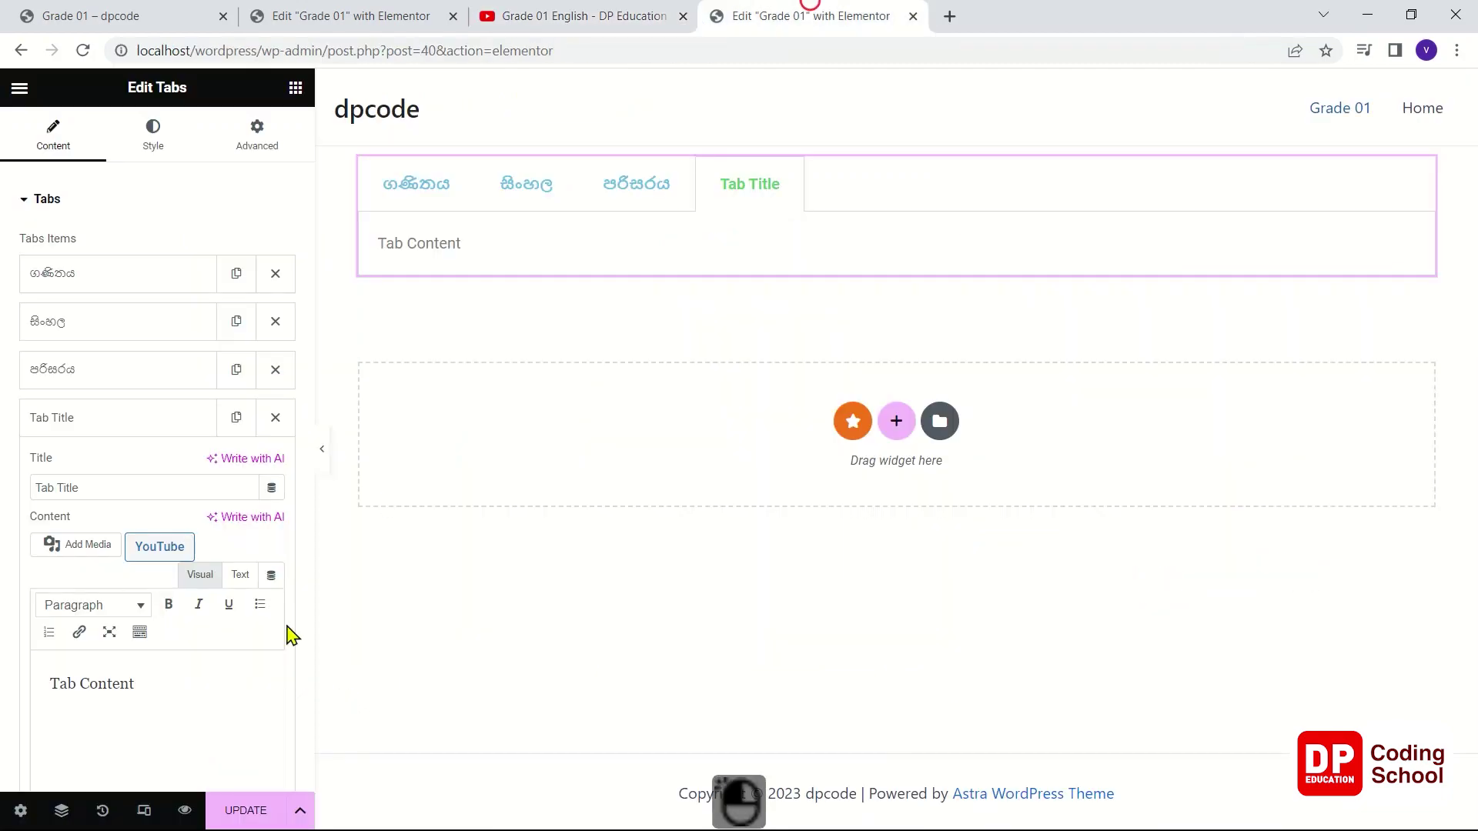
pyautogui.moveTo(150, 689); pyautogui.dragTo(31, 679)
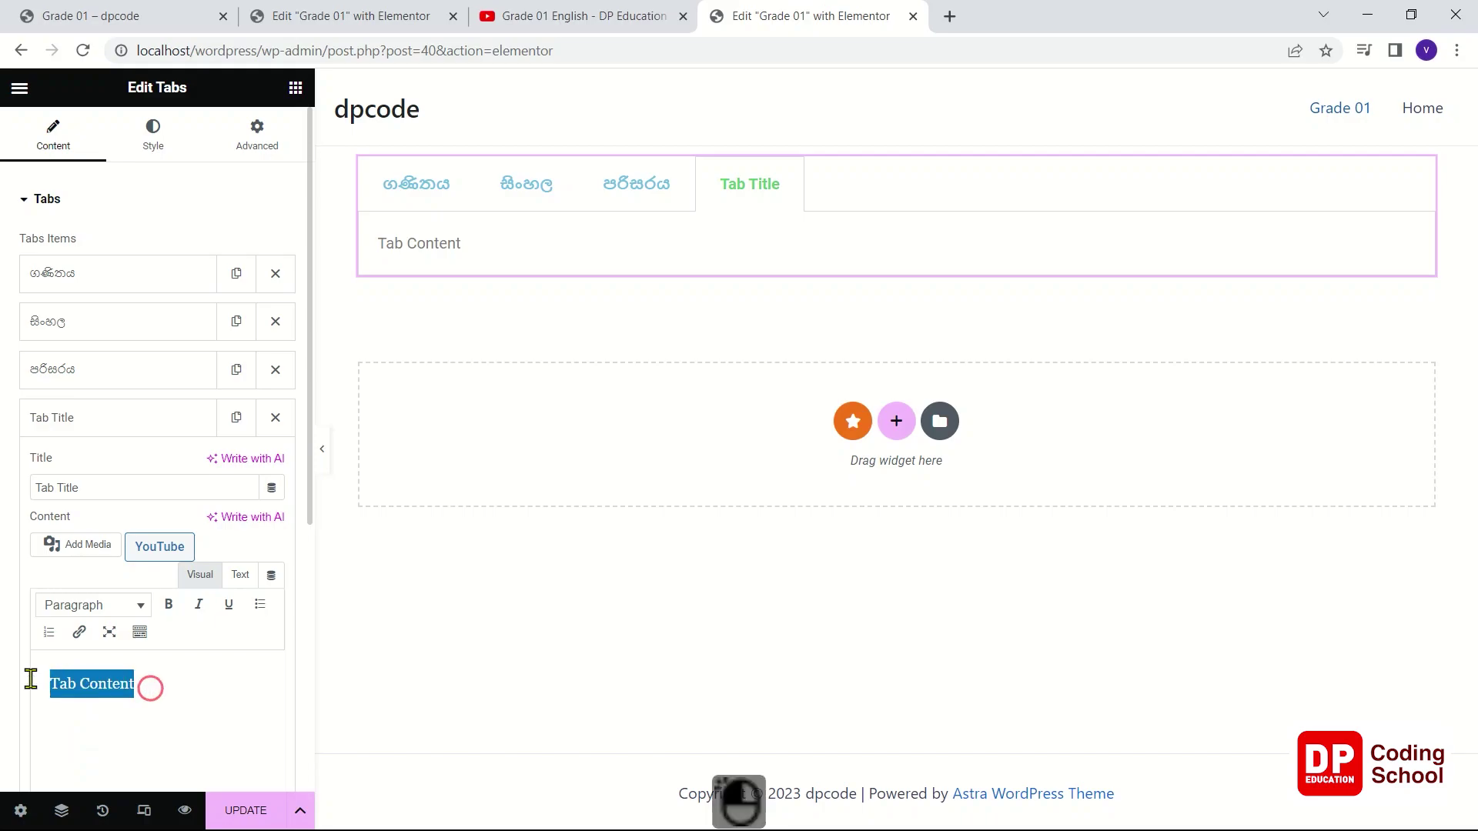
pyautogui.scroll(-2, 145, 577)
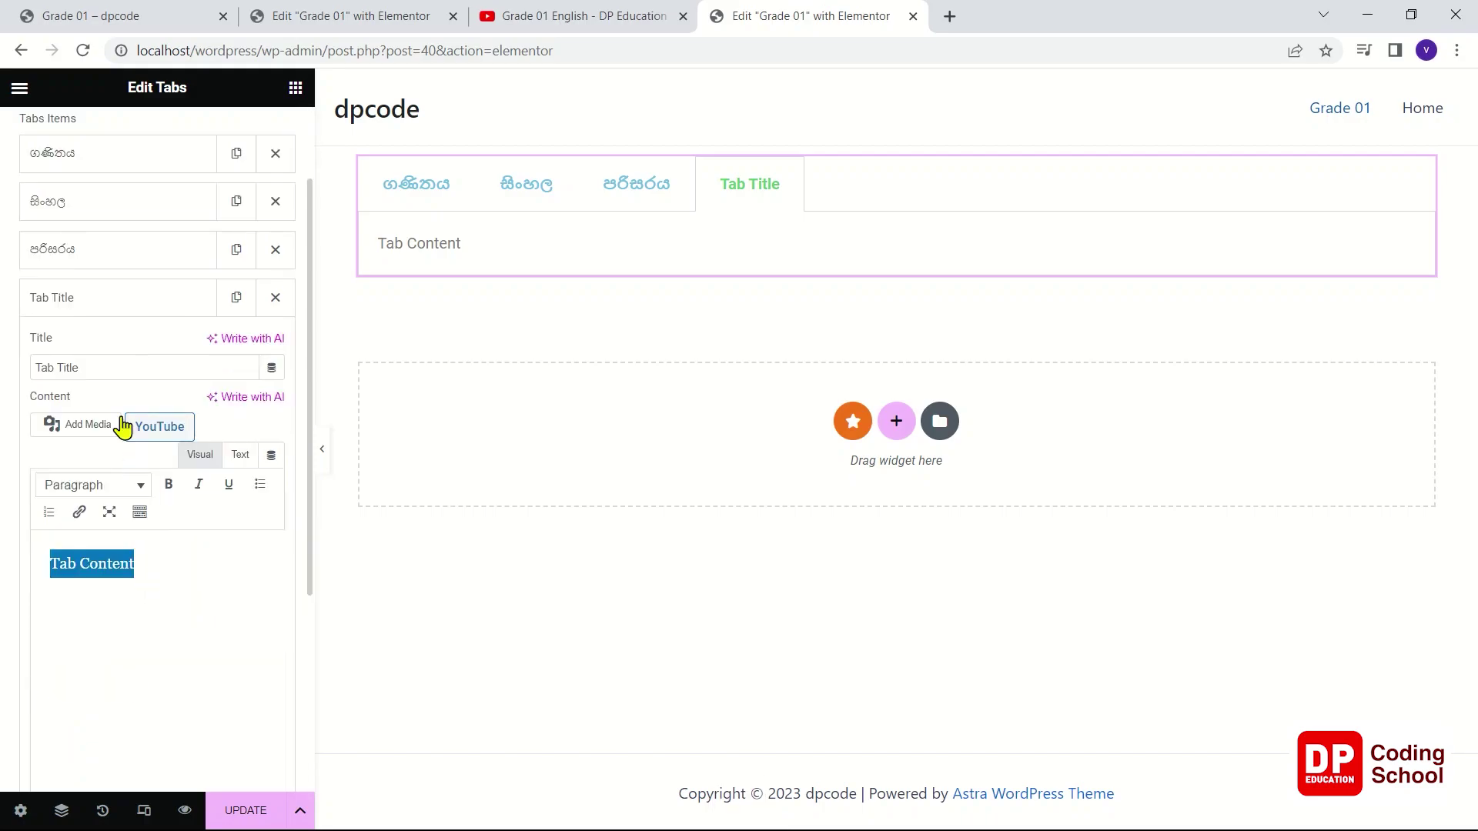
pyautogui.moveTo(124, 366); pyautogui.dragTo(37, 370)
pyautogui.hotkey('ctrl', 'v')
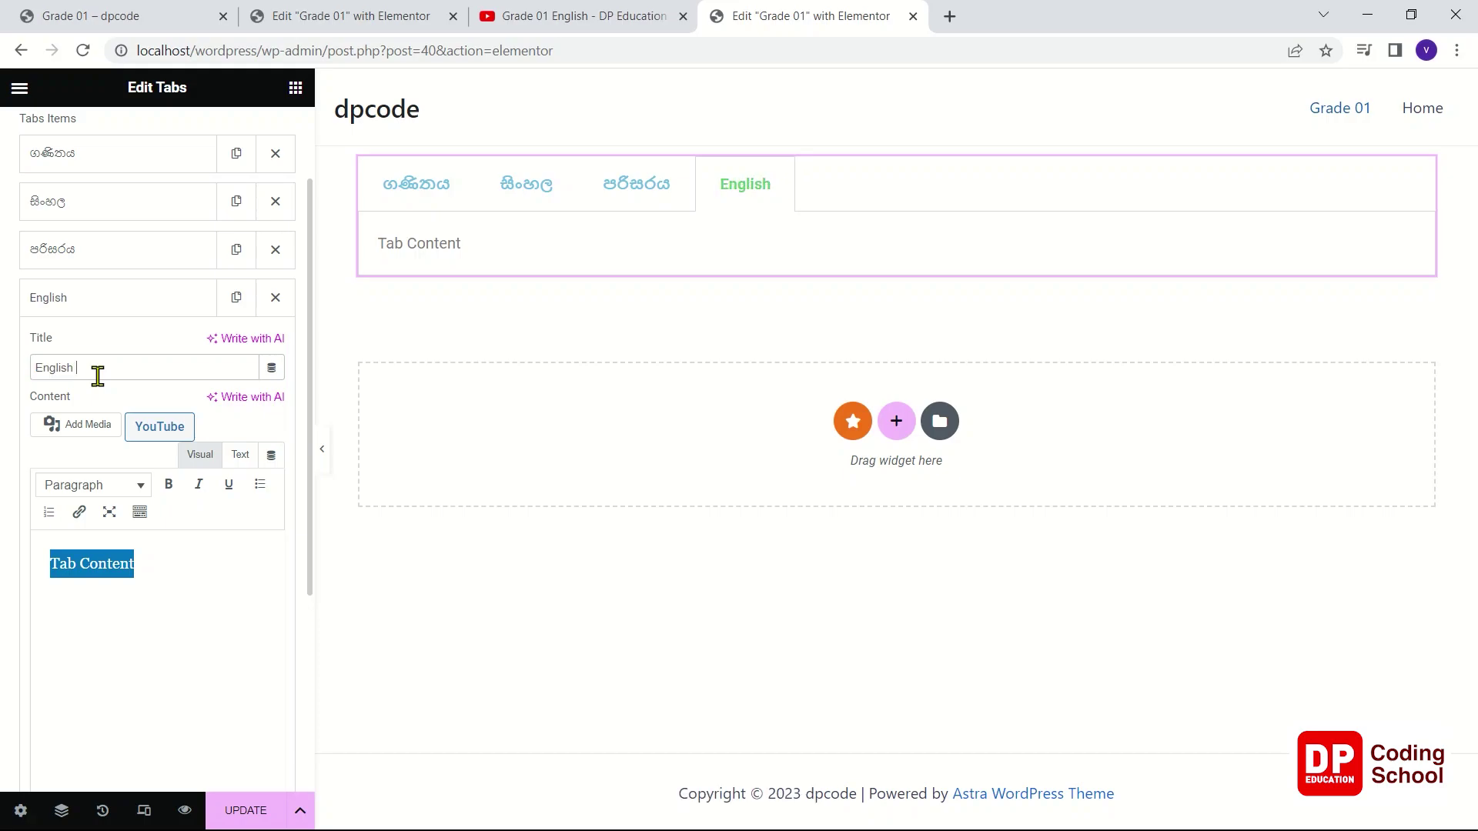
# - Copy the whole [embedyt] gallery embed code from the content of the පරිසරය tab item
pyautogui.click(169, 590)
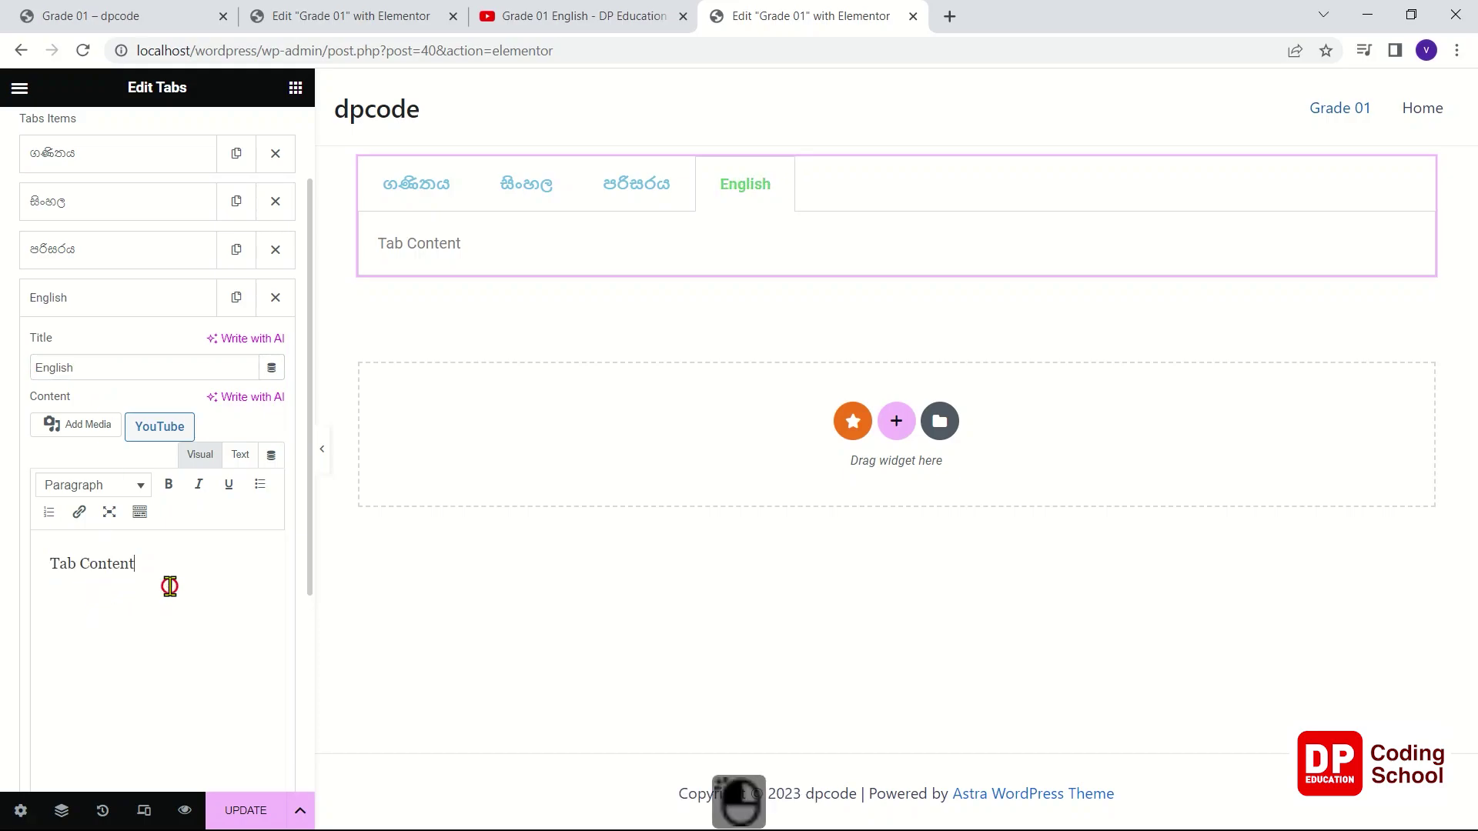
pyautogui.click(616, 12)
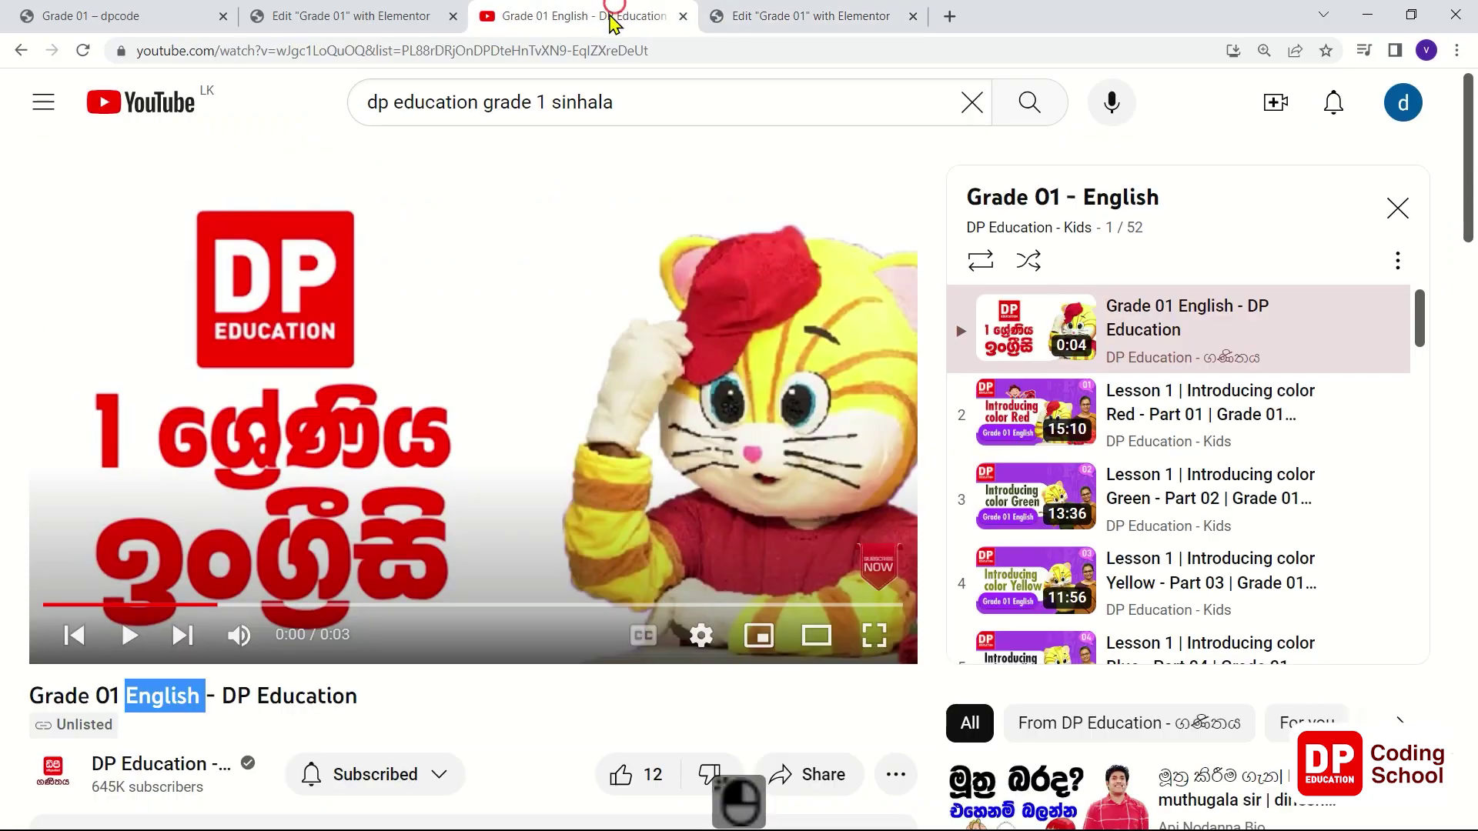
pyautogui.click(741, 18)
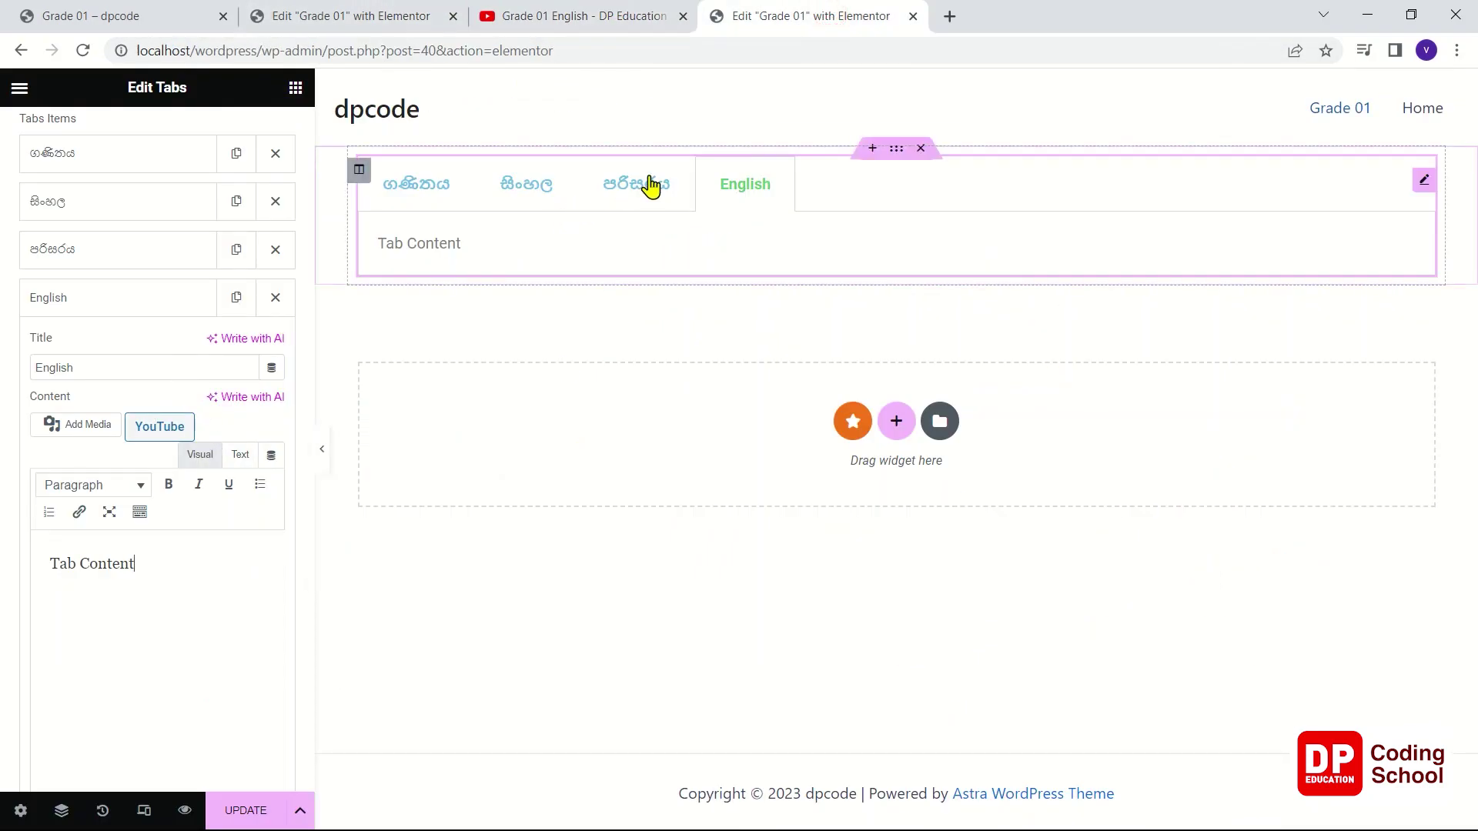
pyautogui.click(108, 250)
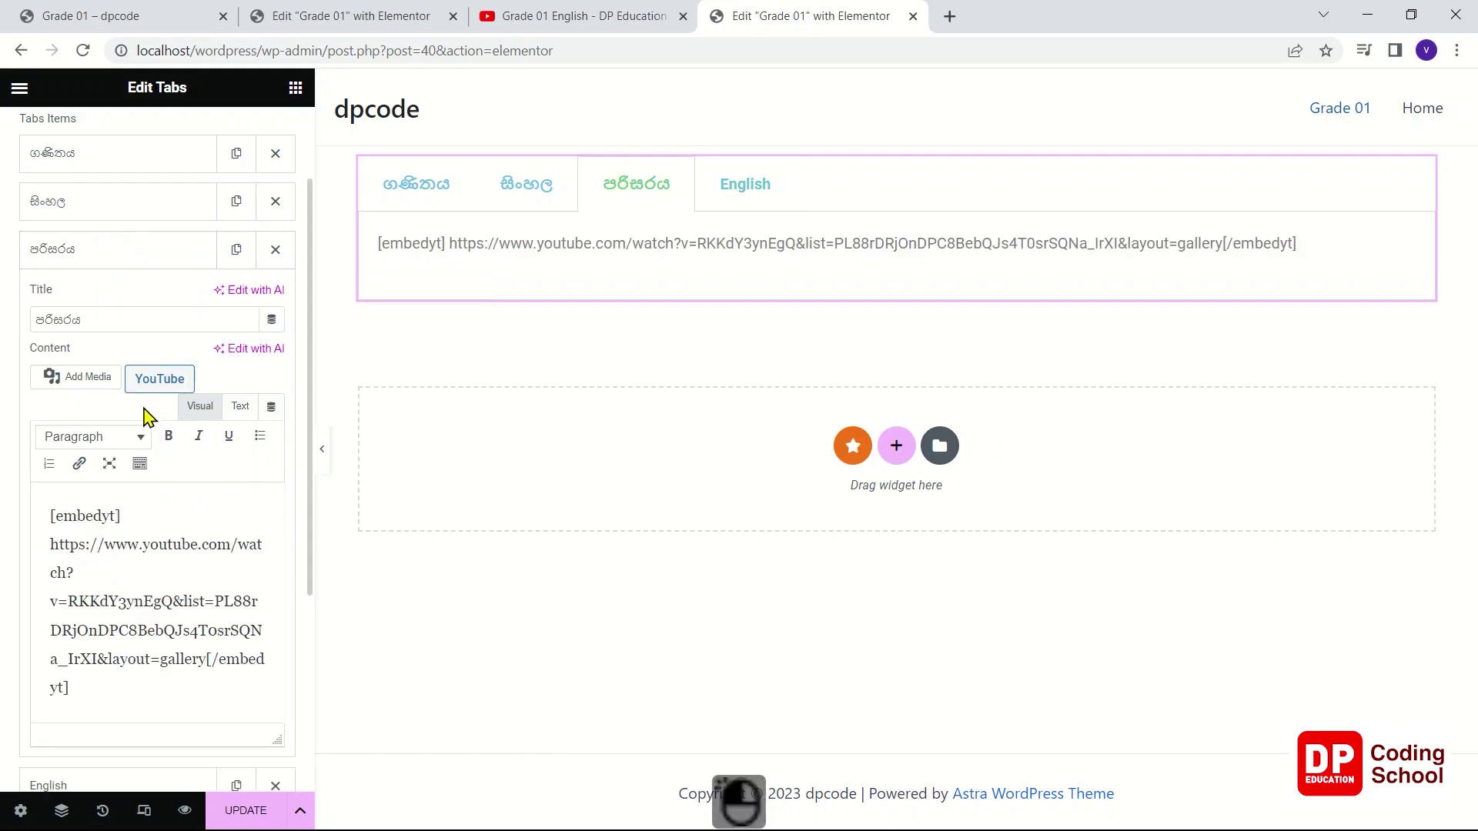
pyautogui.moveTo(85, 693); pyautogui.dragTo(7, 516)
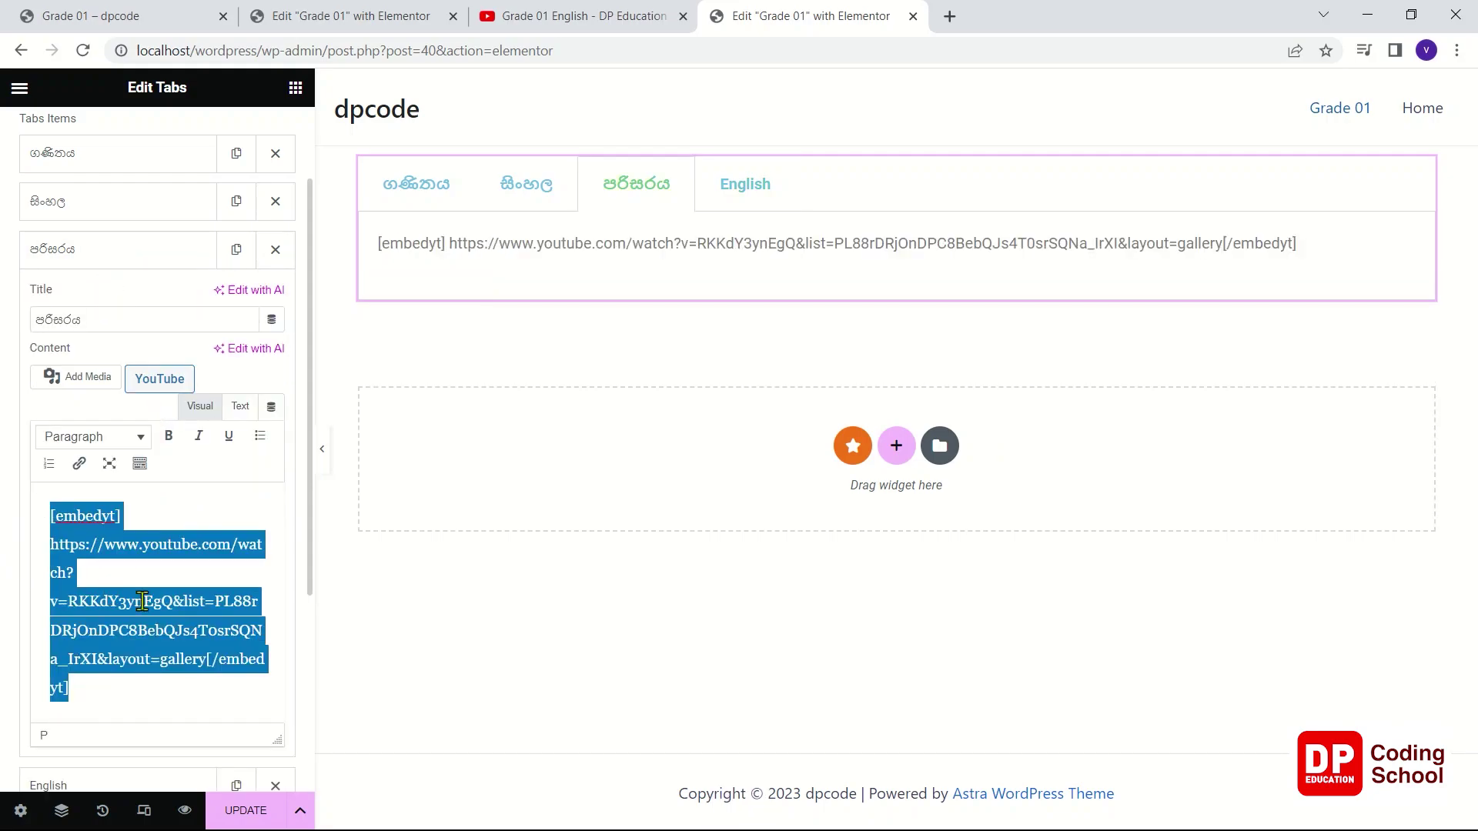
pyautogui.rightClick(139, 598)
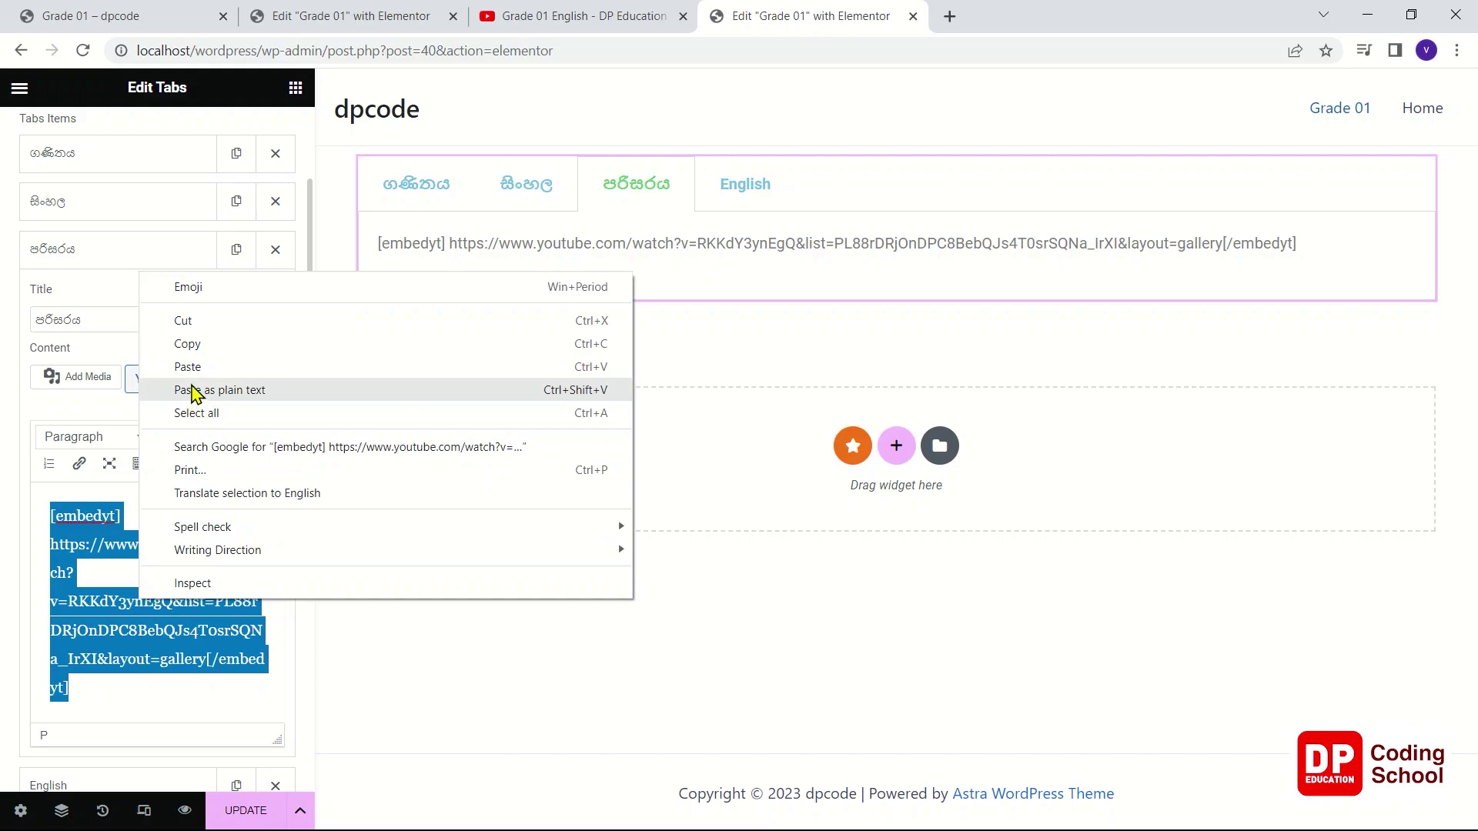
pyautogui.click(198, 352)
# - Close the older duplicate Elementor editor of the Grade 01 page and return to the one containing the English tab
pyautogui.click(343, 16)
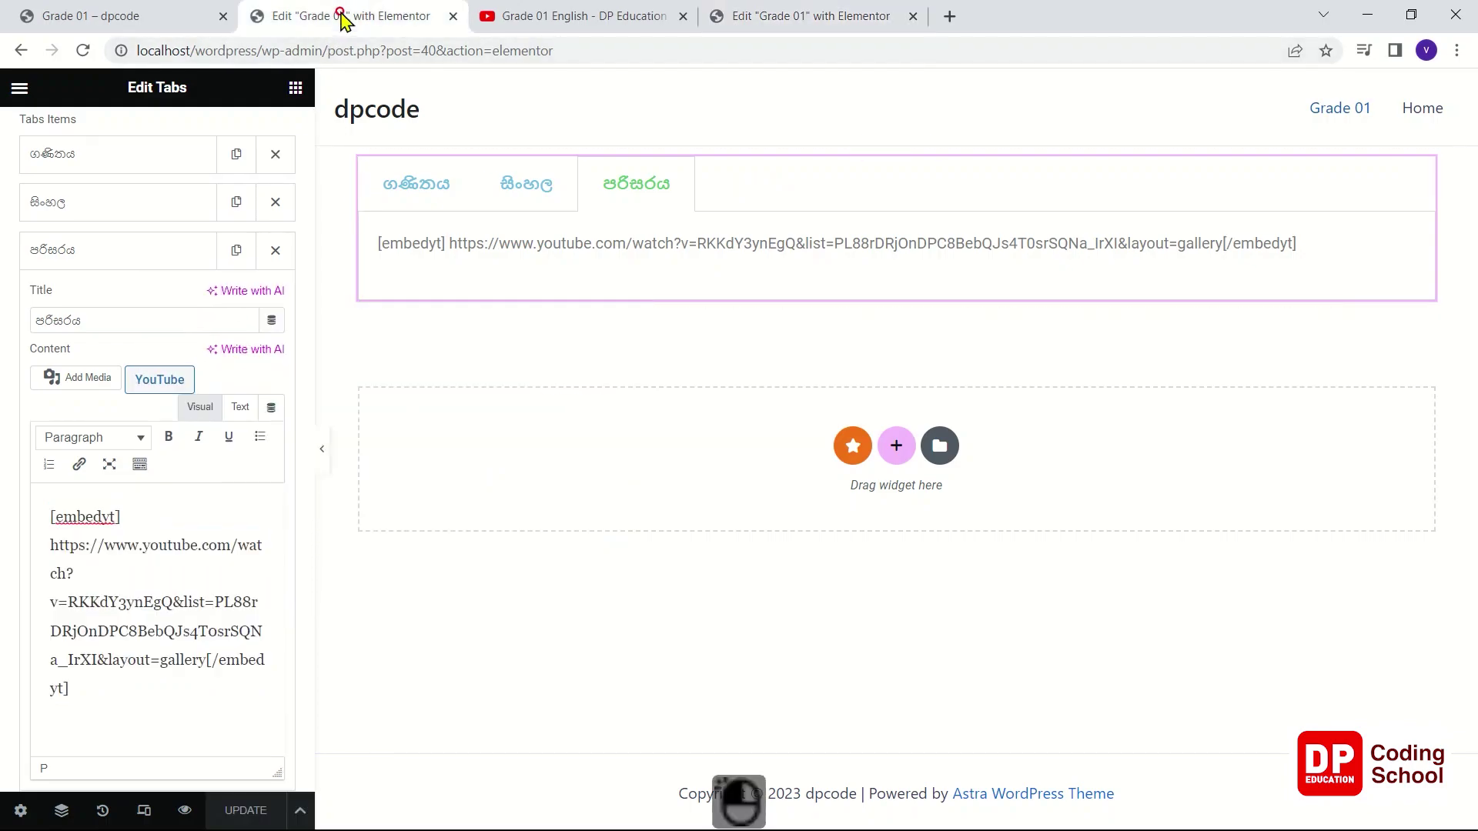
pyautogui.click(191, 676)
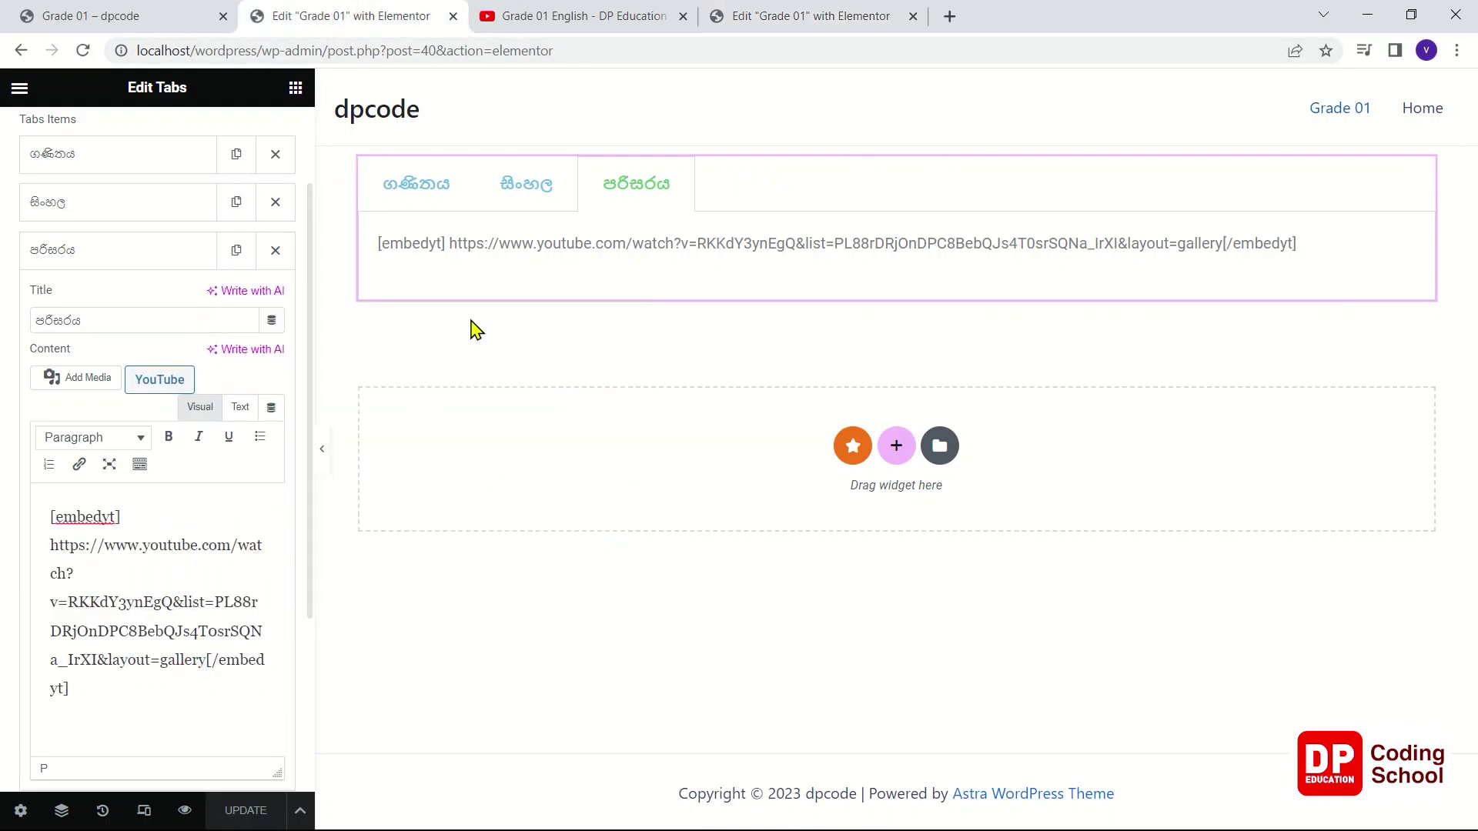
pyautogui.click(452, 17)
pyautogui.click(627, 20)
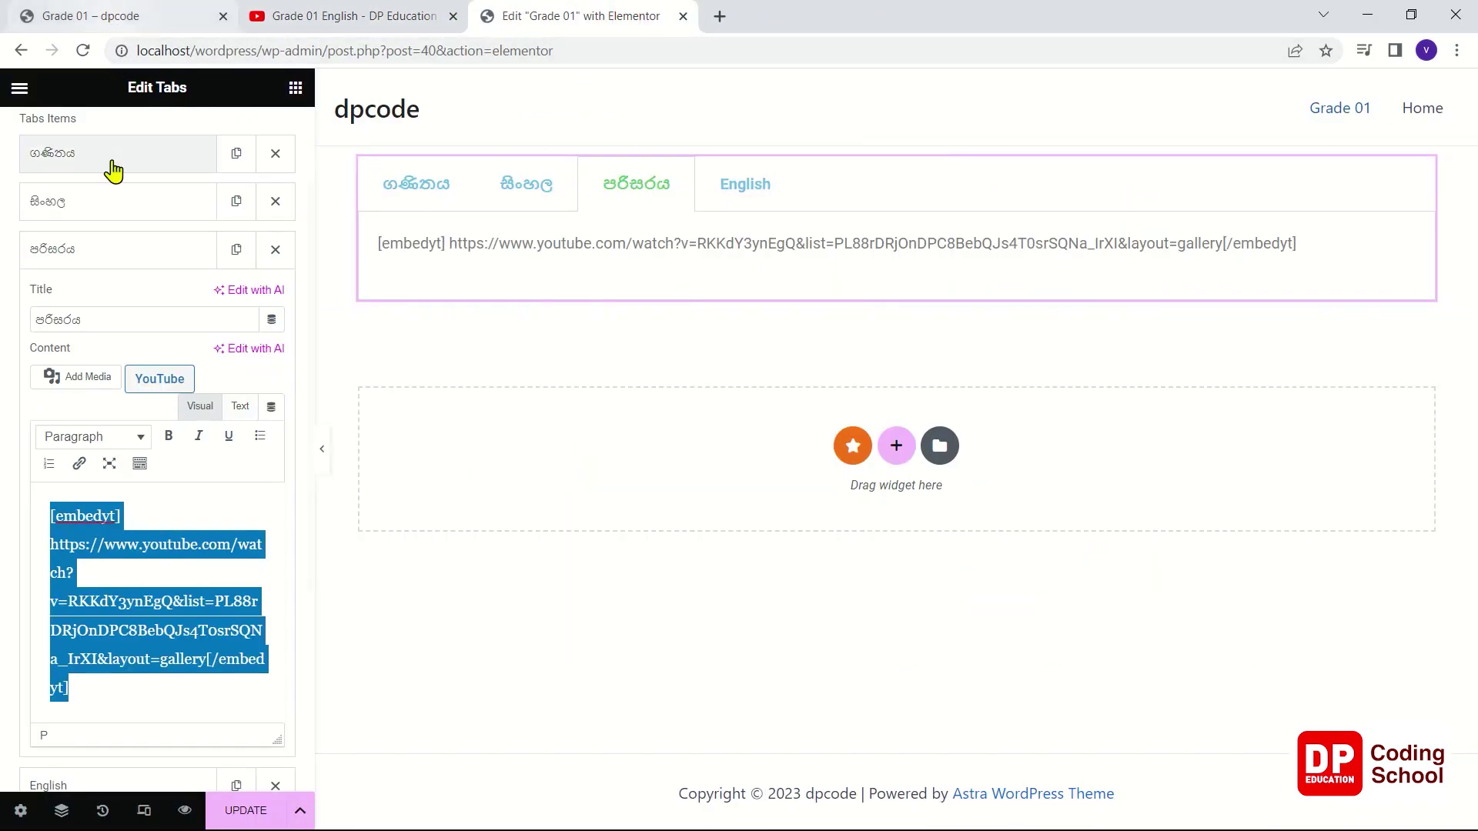
# - Replace the English tab item's placeholder content with the copied [embedyt] gallery code and update the page
pyautogui.click(109, 251)
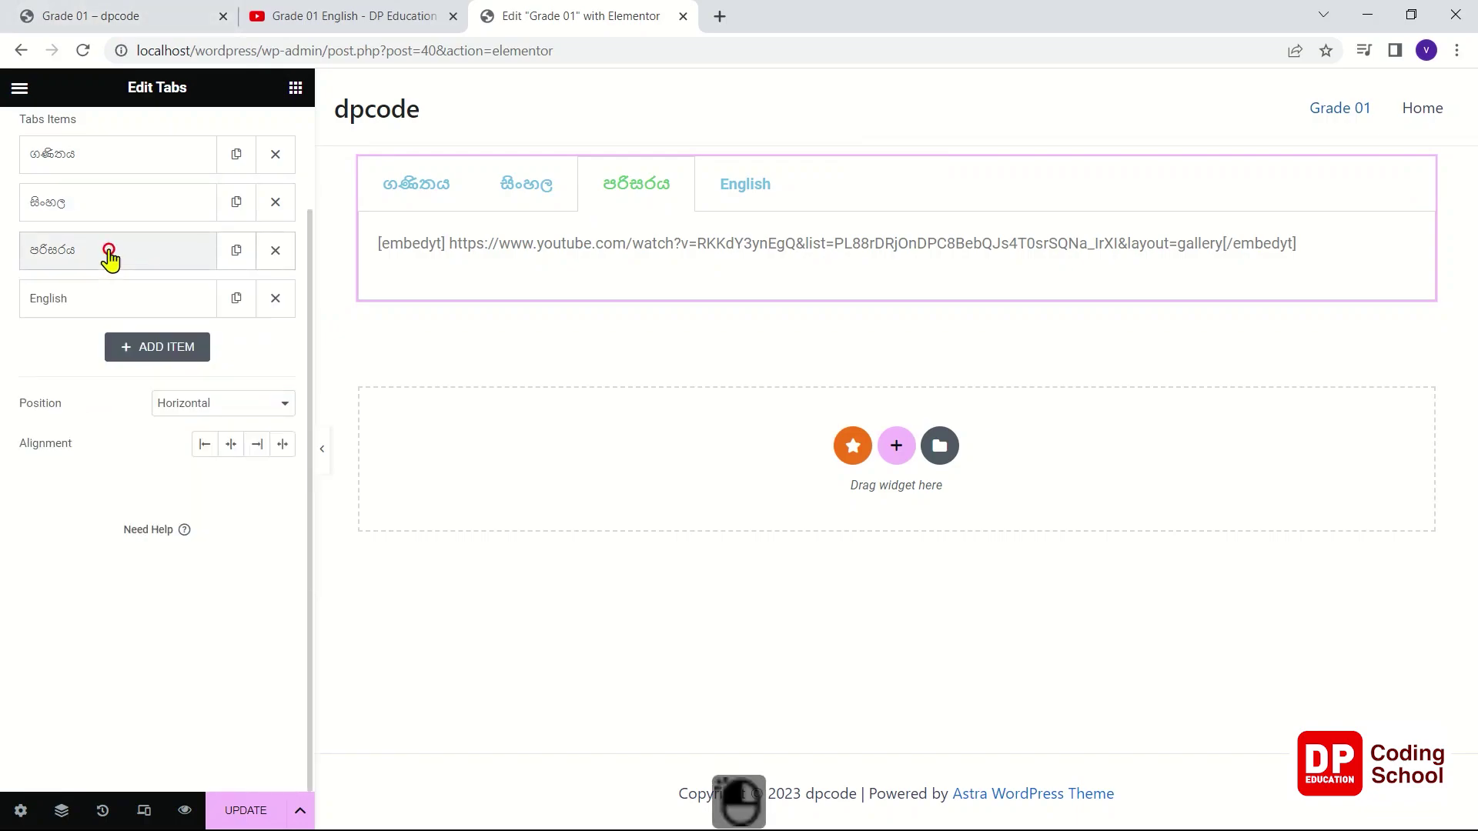
pyautogui.click(109, 298)
pyautogui.tripleClick(198, 568)
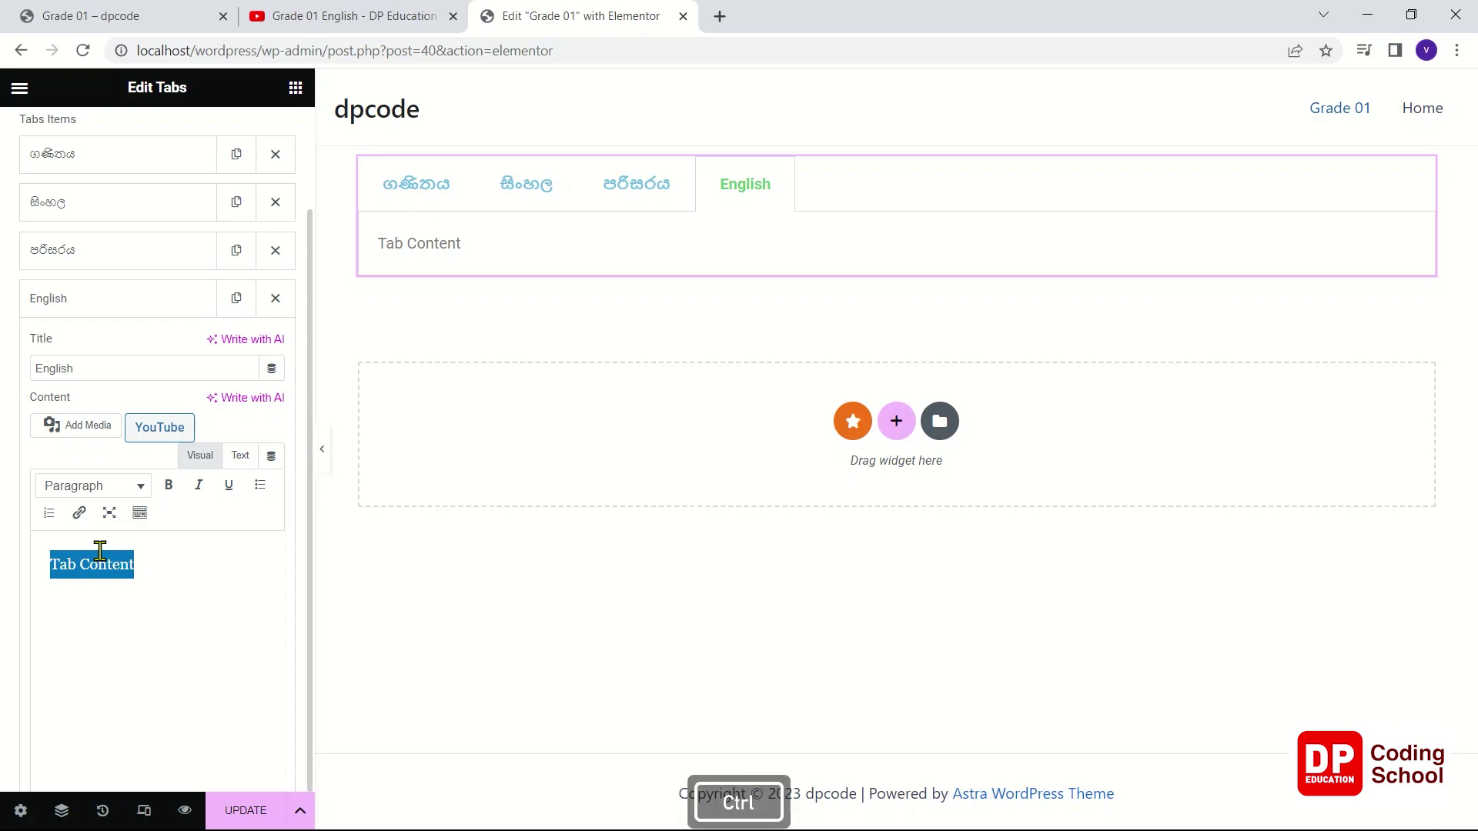
pyautogui.hotkey('ctrl', 'v')
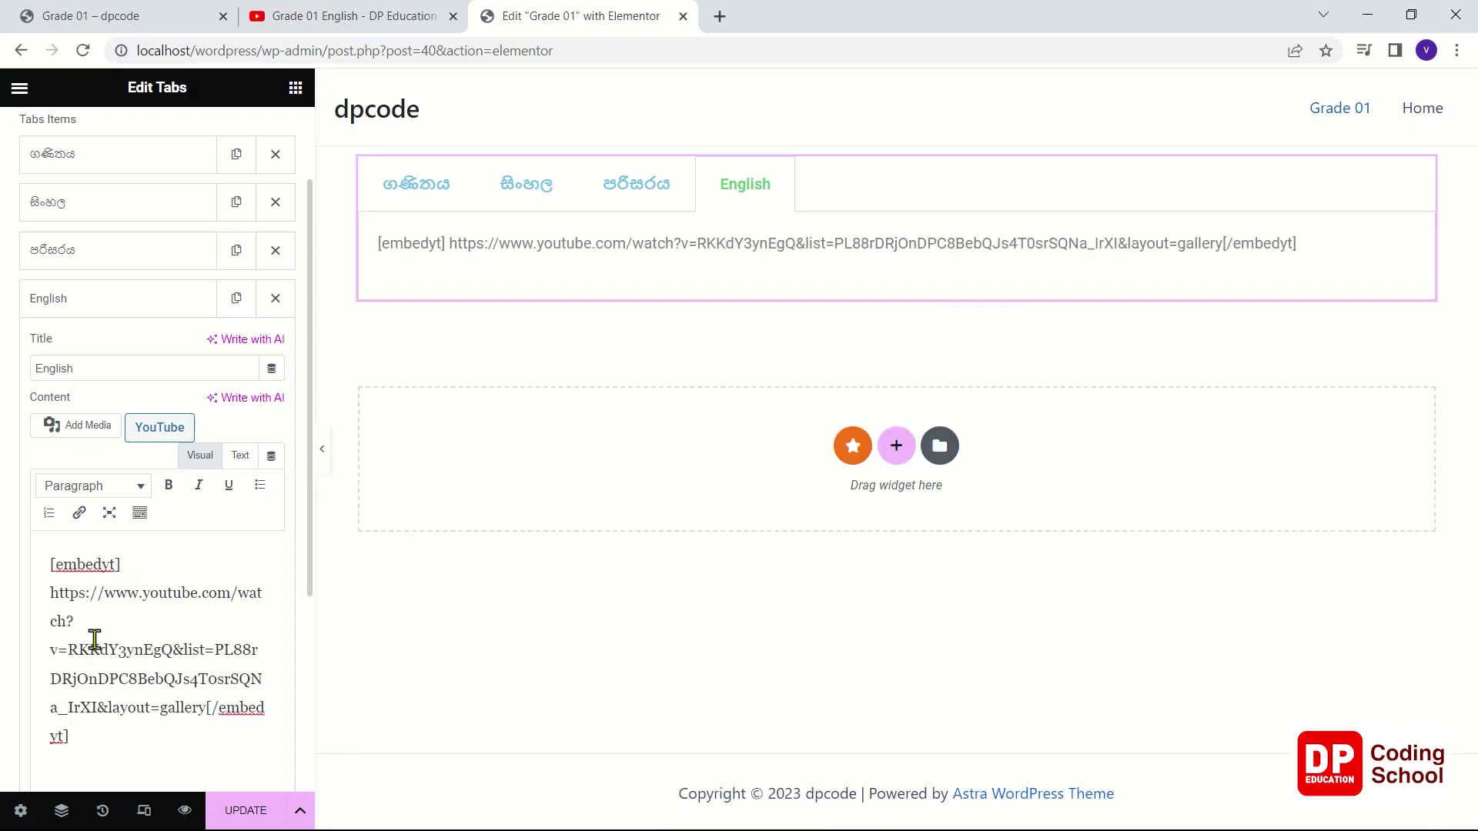
pyautogui.click(248, 814)
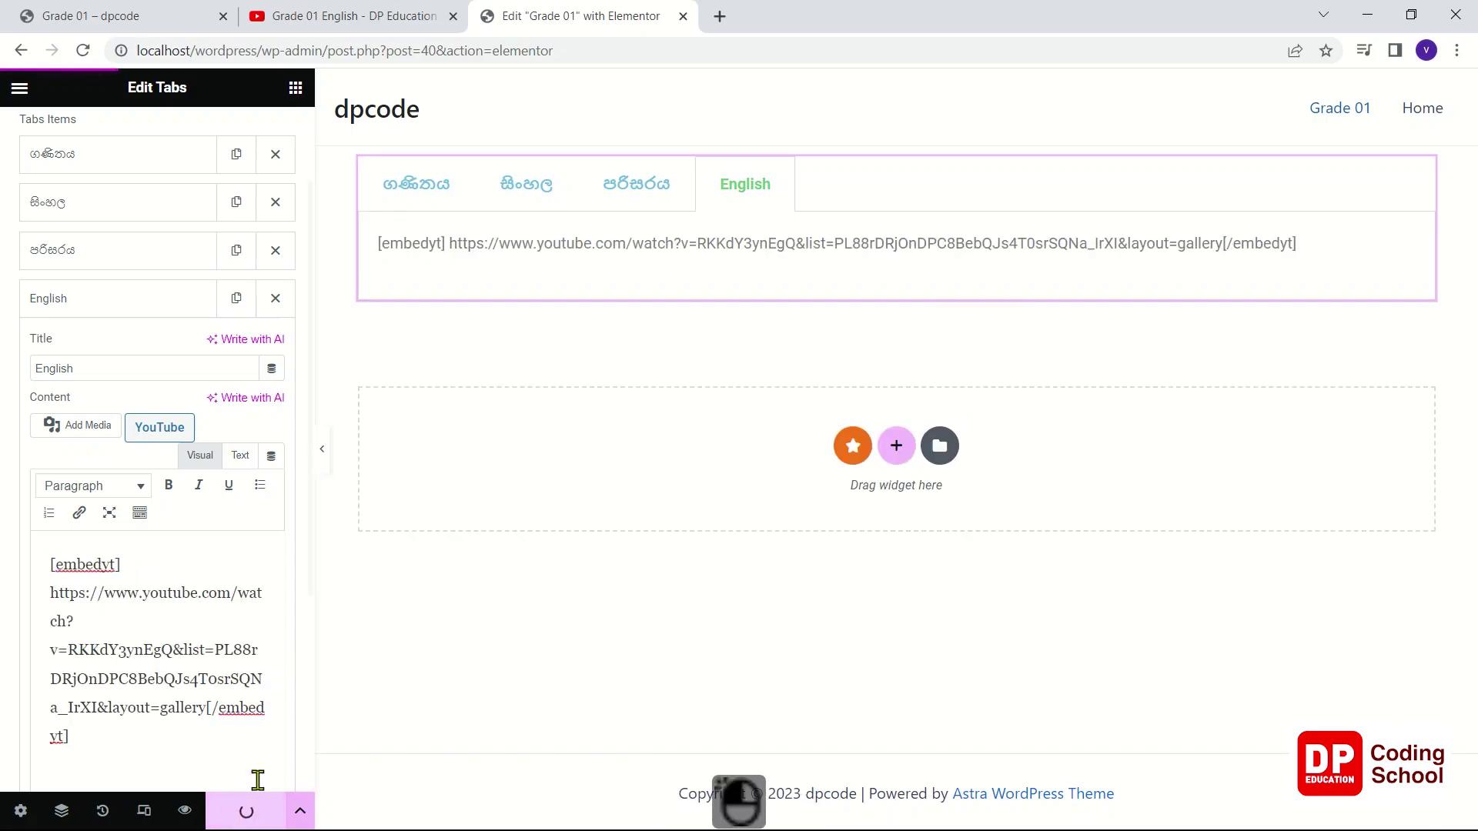
# - Reload the published Grade 01 page, show its English tab and check which lesson videos the gallery lists
pyautogui.click(144, 17)
pyautogui.rightClick(94, 185)
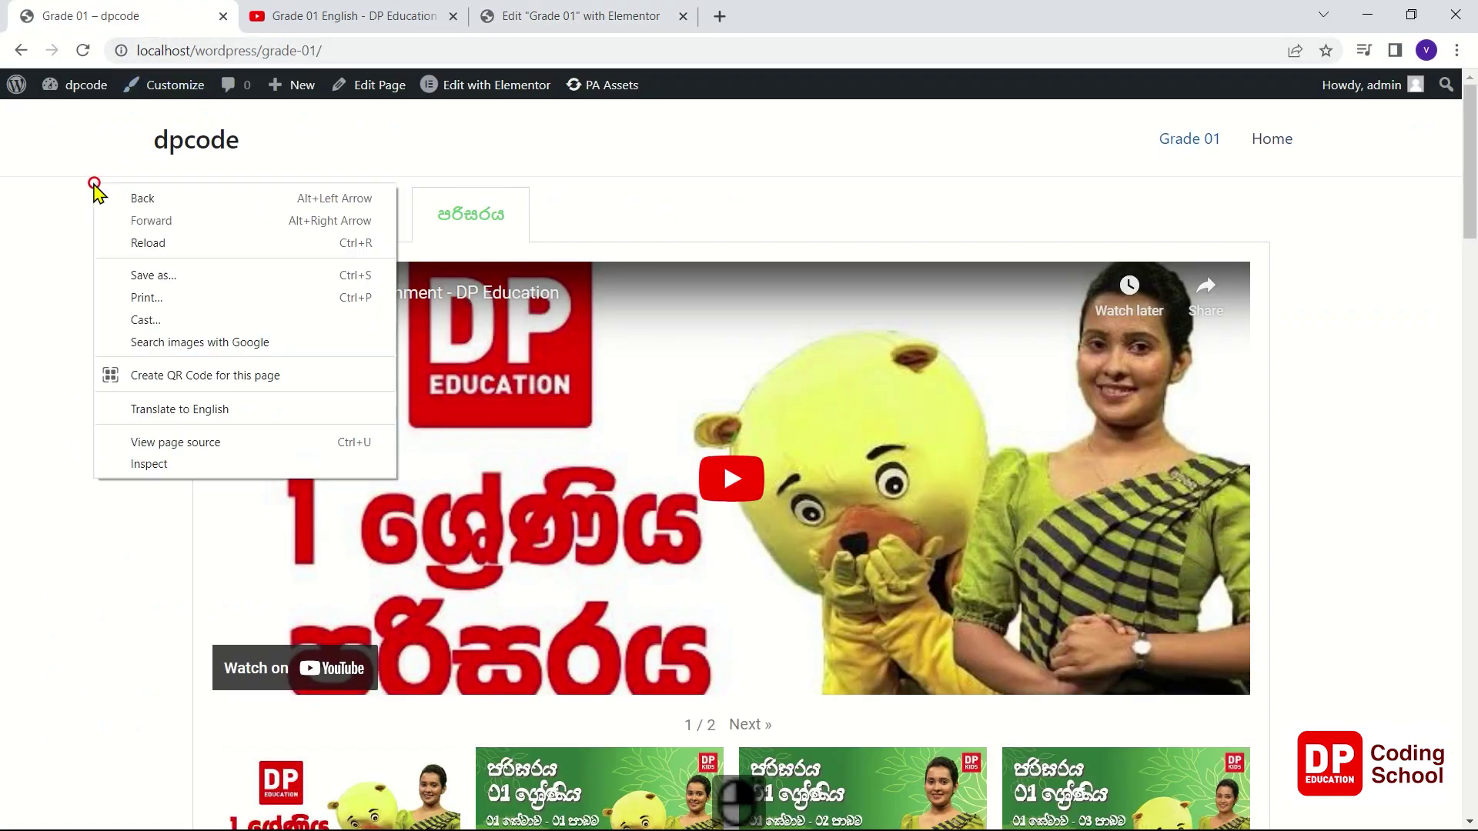
pyautogui.click(126, 245)
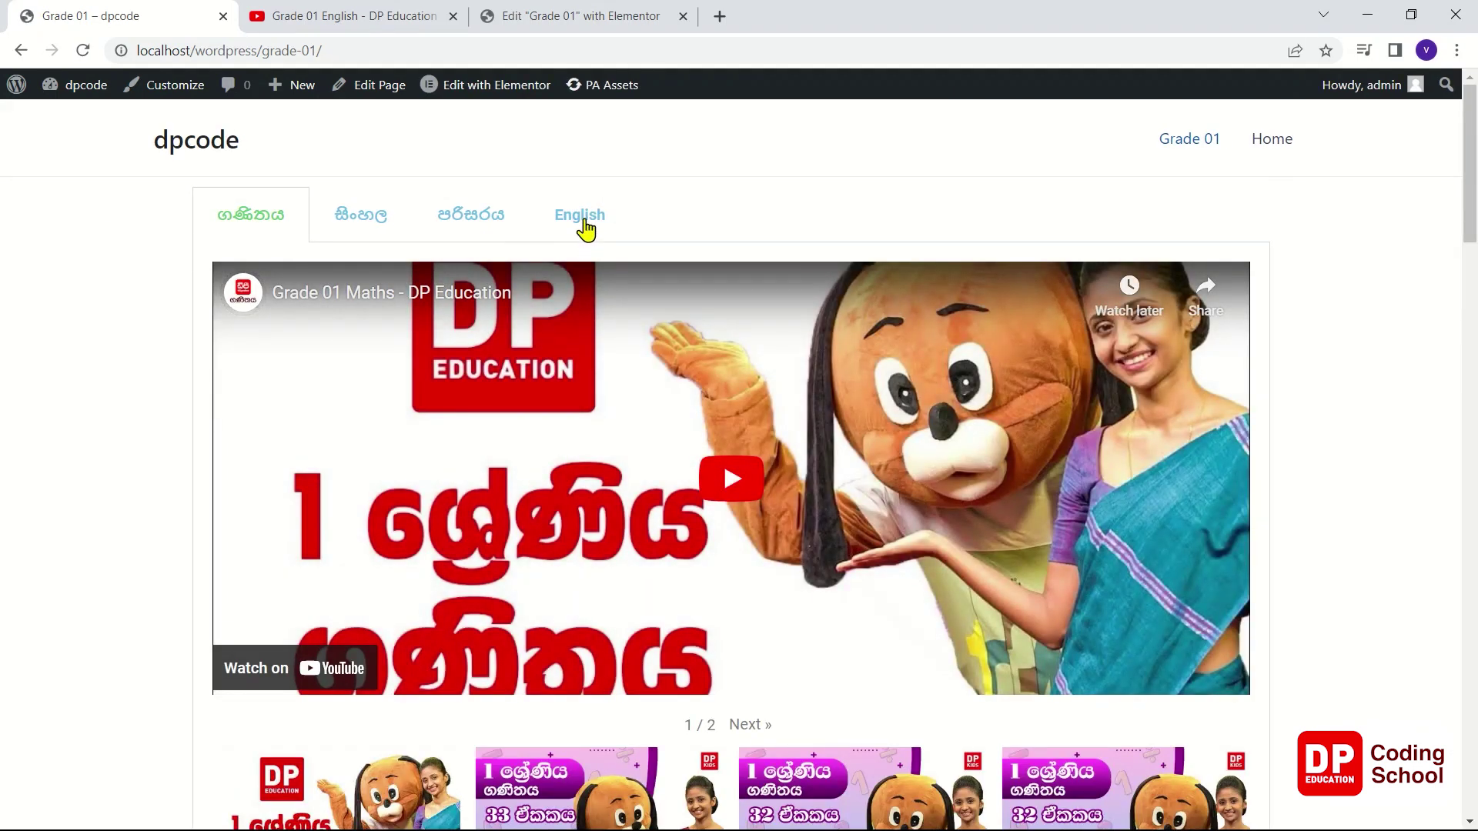
pyautogui.click(581, 216)
pyautogui.scroll(-20, 554, 505)
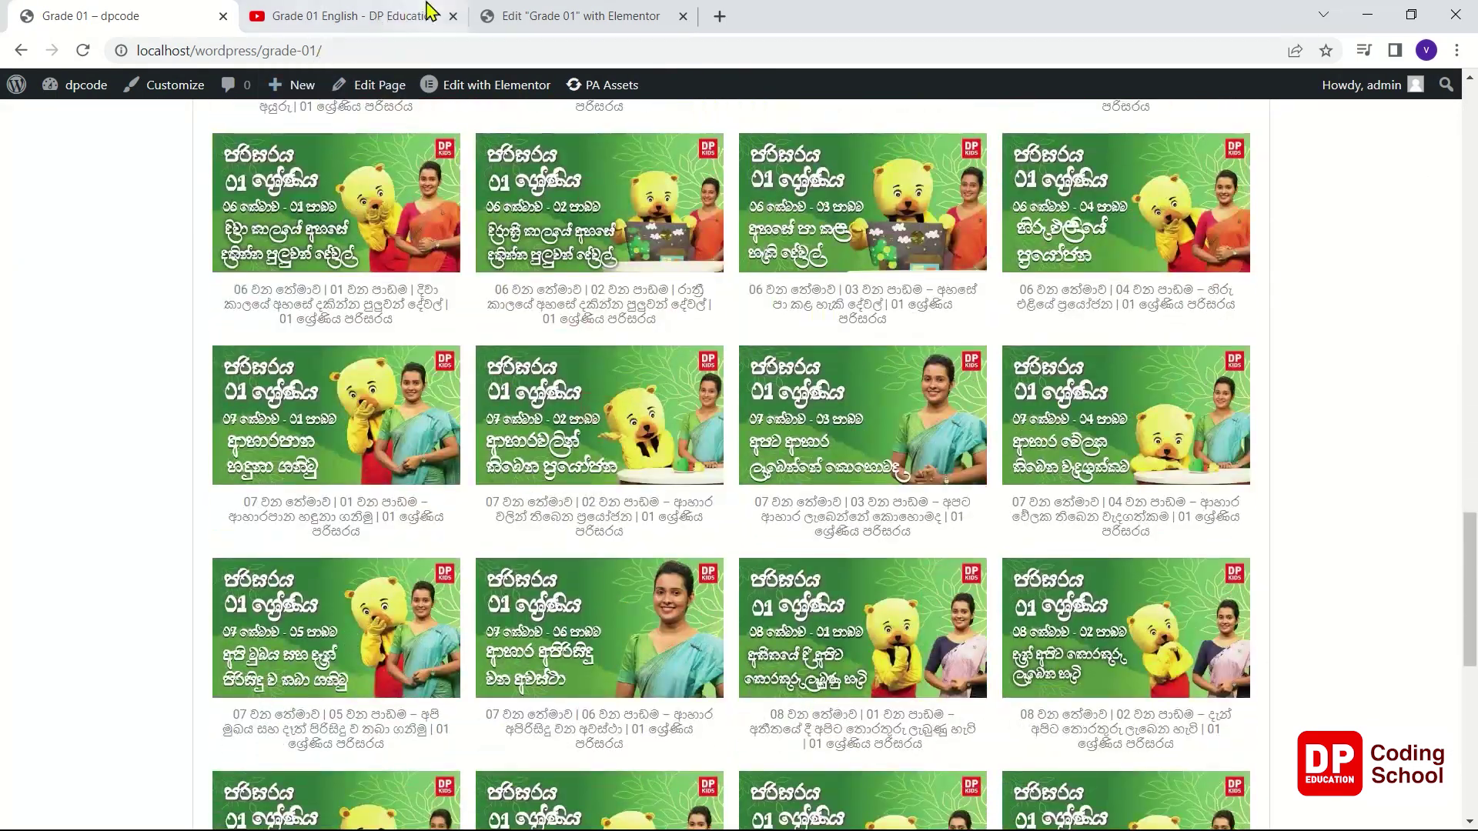
# - Switch to YouTube and copy the full web address of the Grade 01 - English playlist
pyautogui.click(538, 13)
pyautogui.click(341, 17)
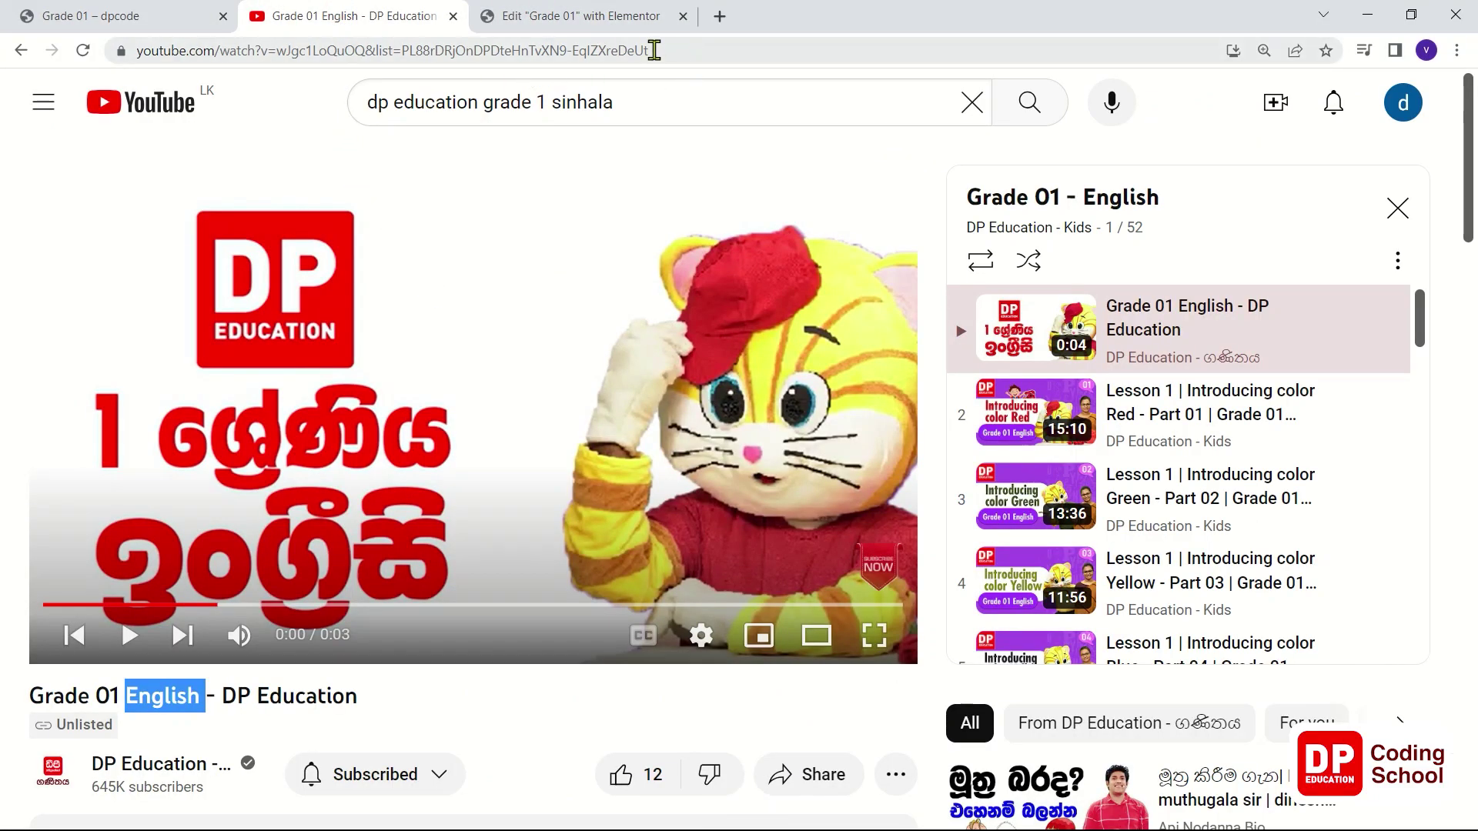
pyautogui.moveTo(675, 52); pyautogui.dragTo(142, 43)
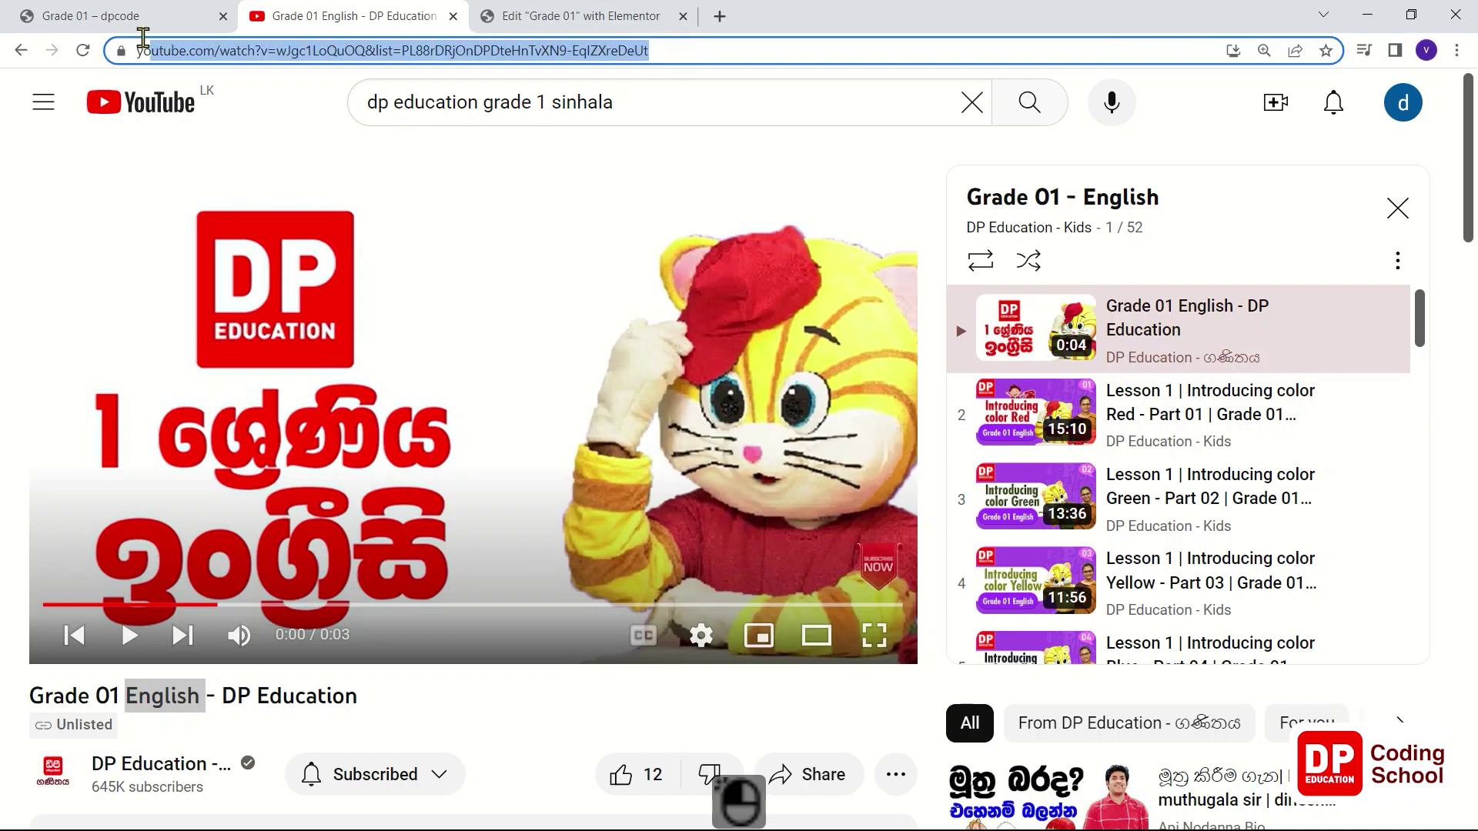
pyautogui.rightClick(246, 49)
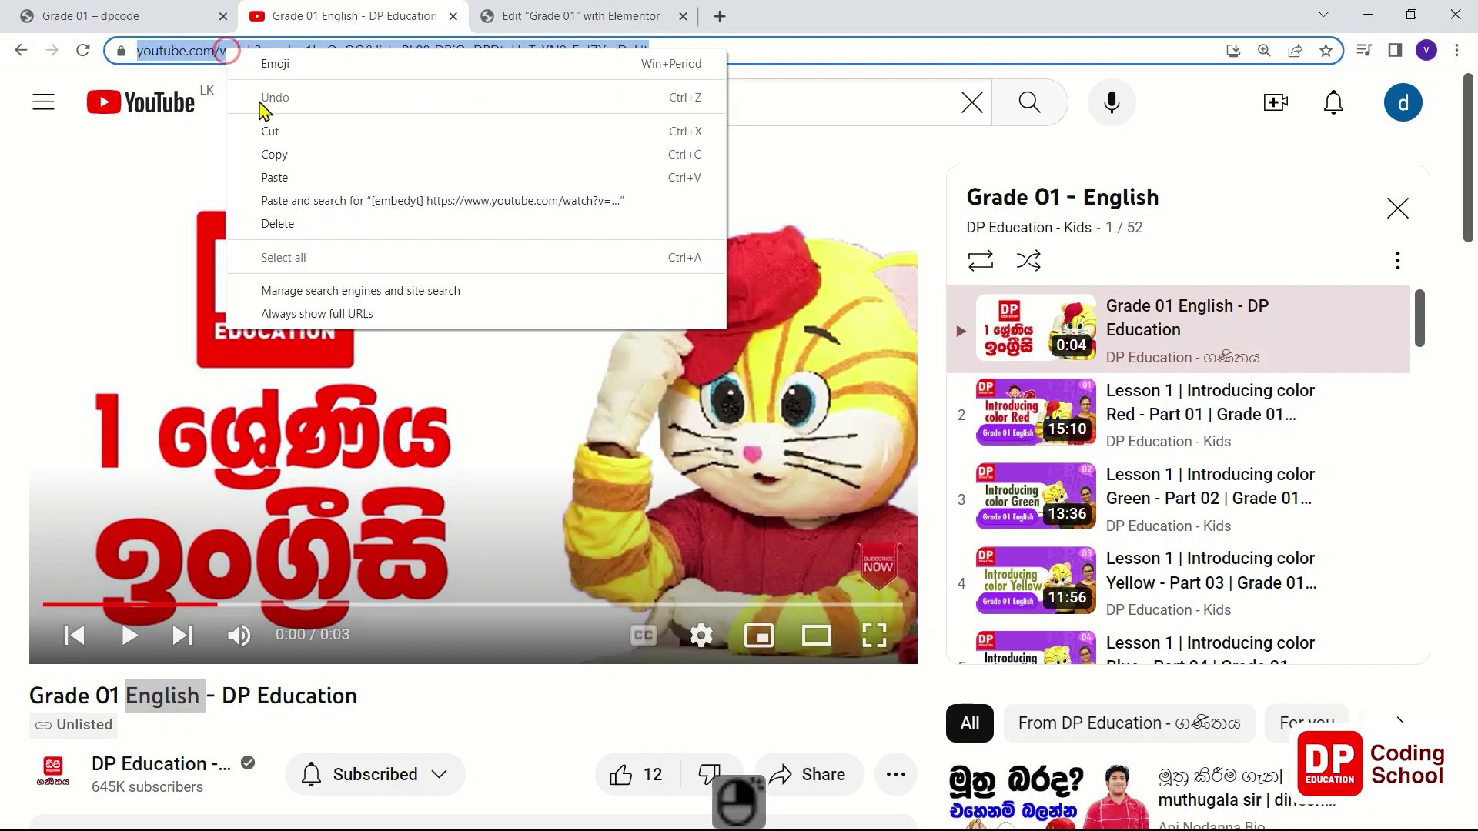
pyautogui.click(276, 154)
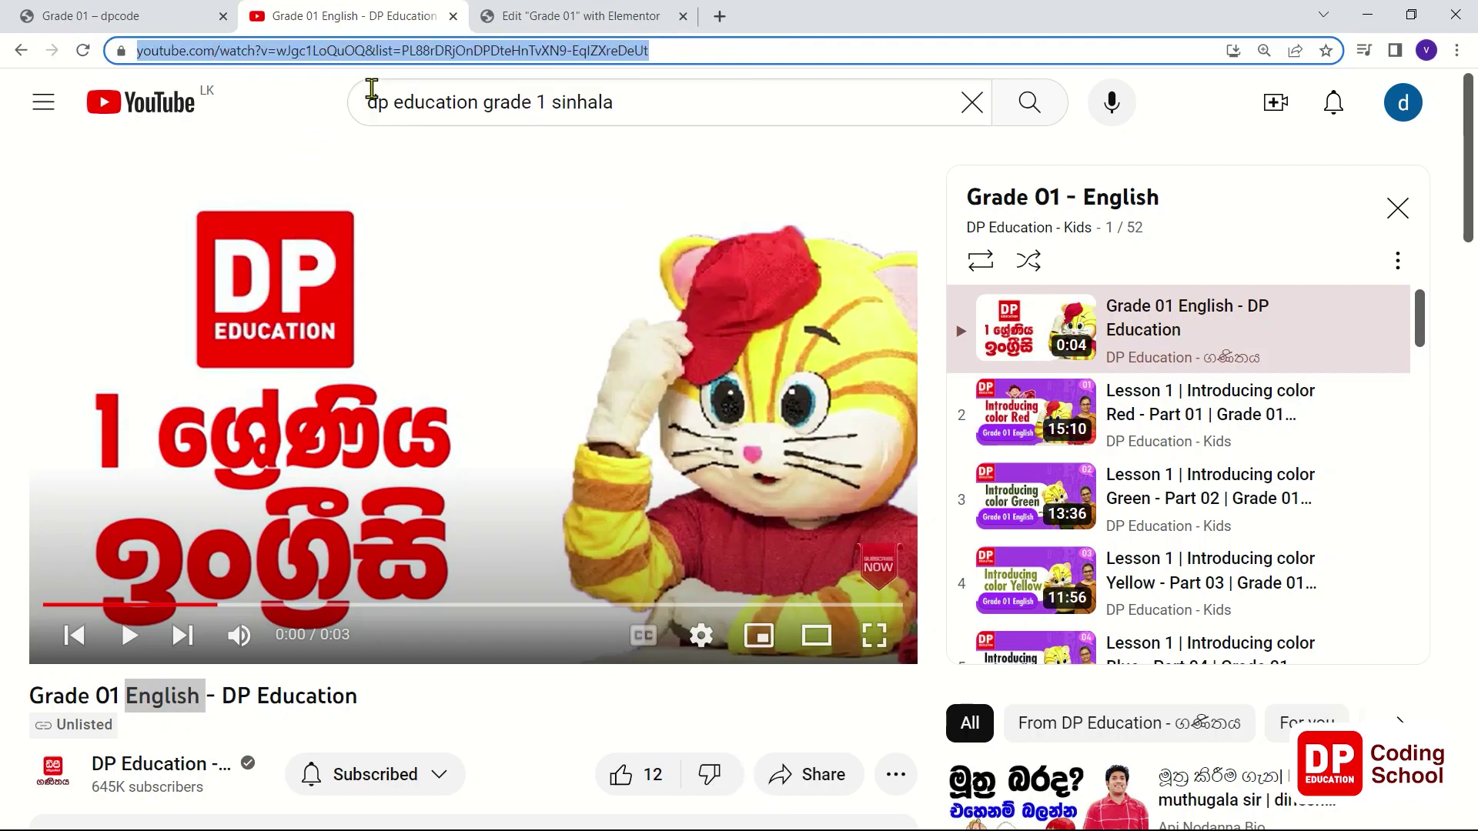
# - Replace the YouTube link in the English tab's embed code with the copied playlist address, keeping &layout=gallery, and update the page
pyautogui.click(564, 19)
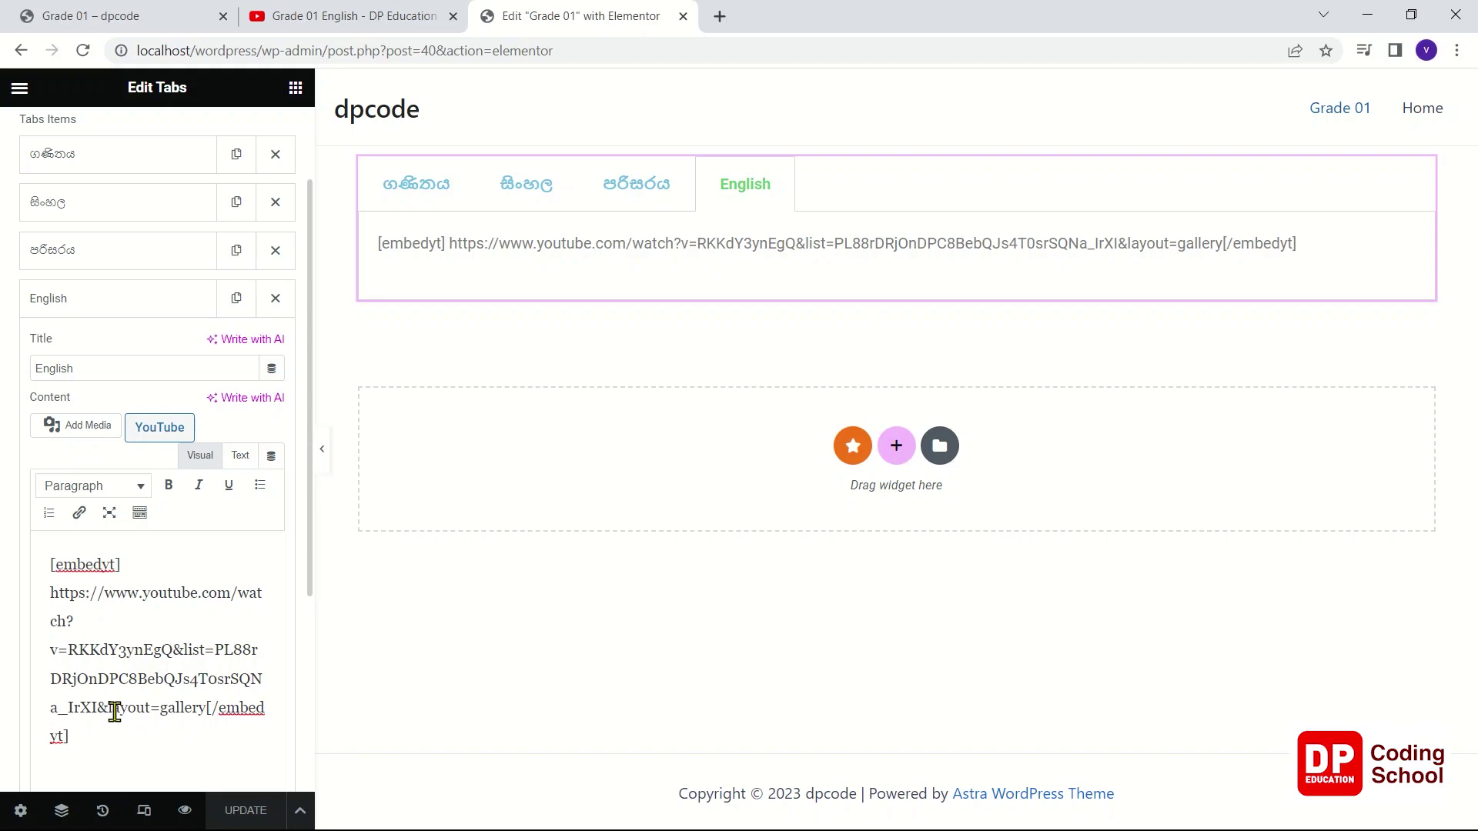
pyautogui.moveTo(98, 708); pyautogui.dragTo(59, 603)
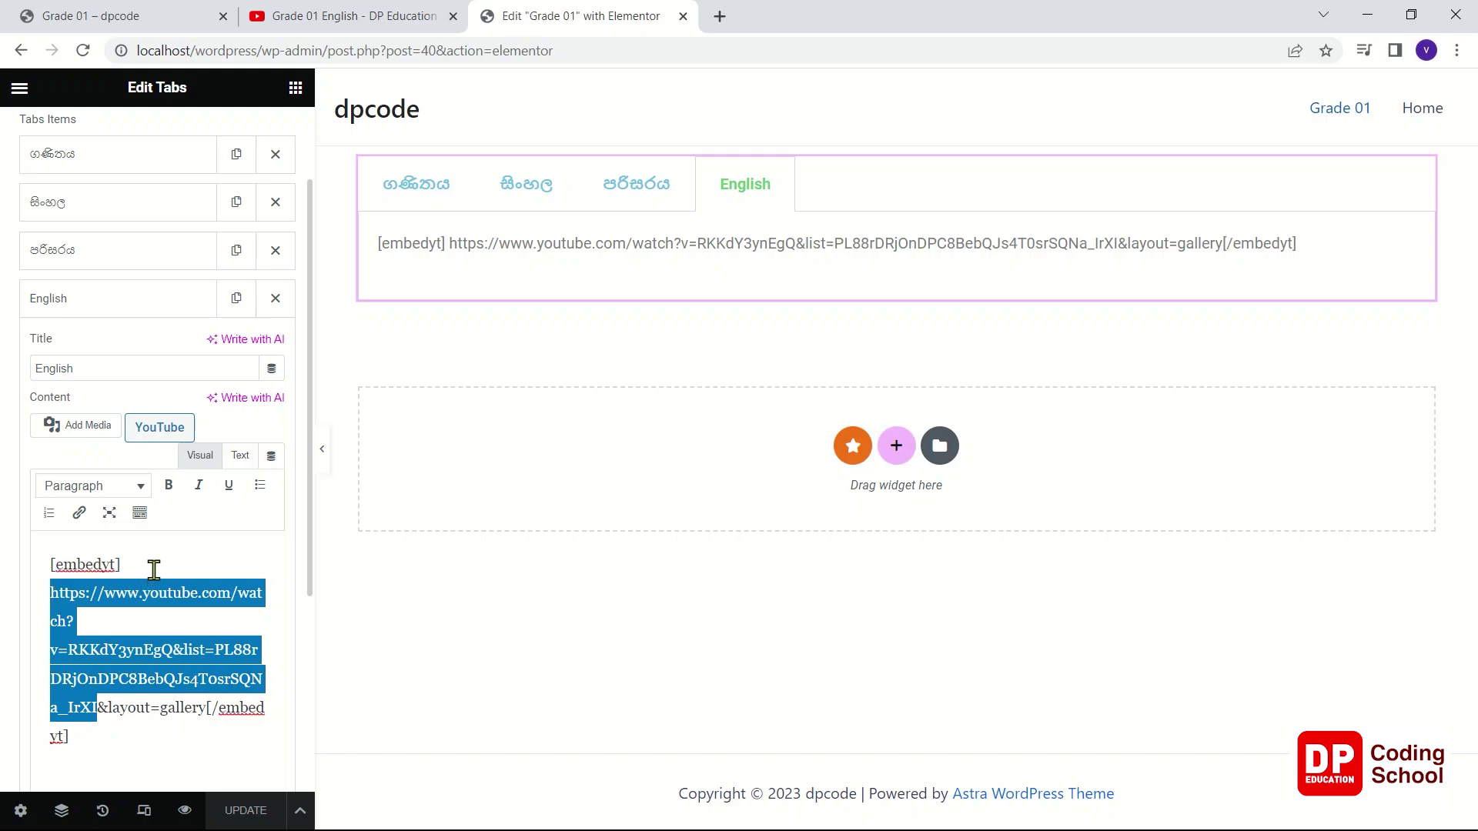
pyautogui.press('BackSpace')
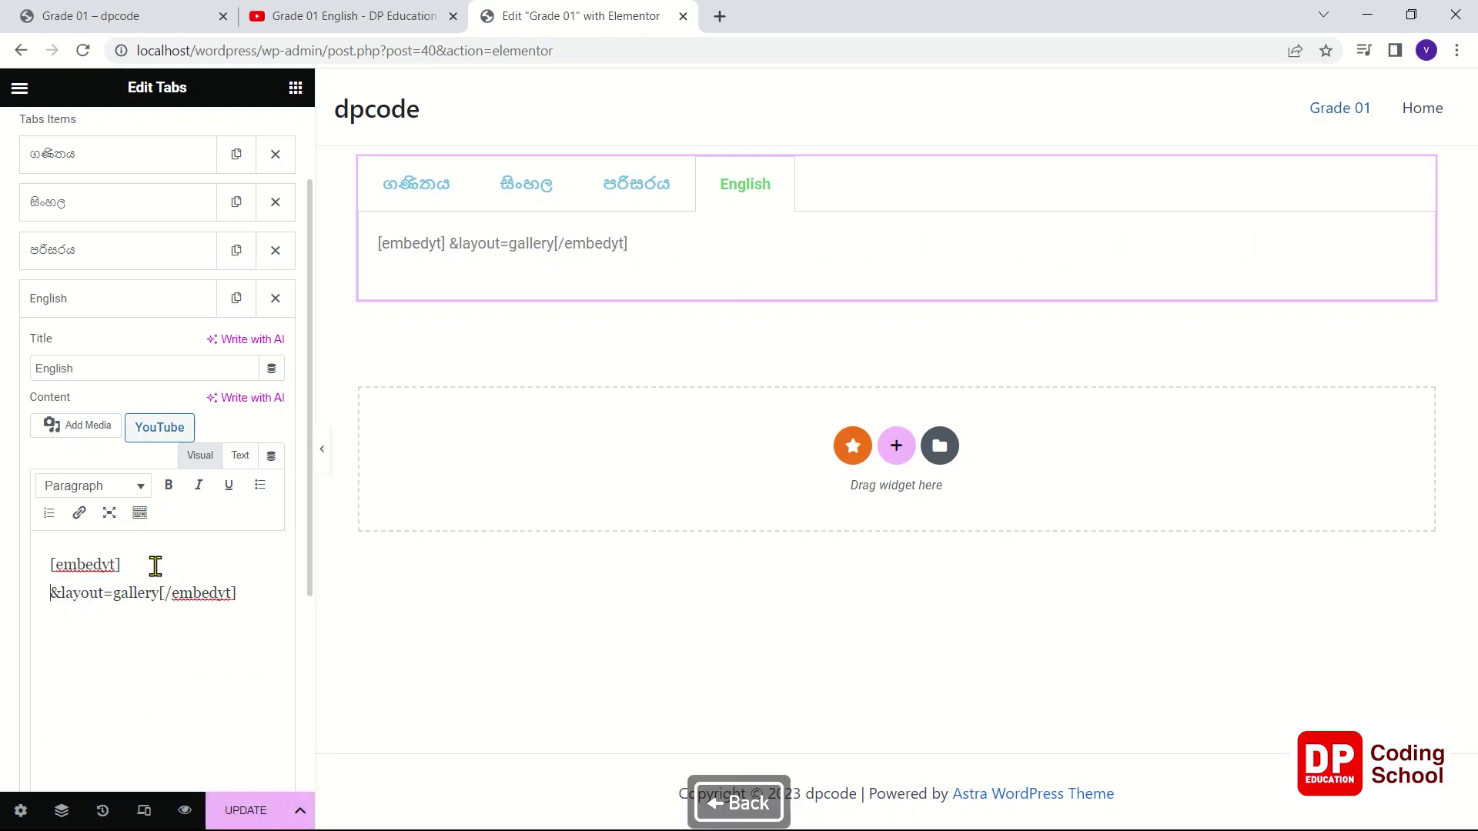
pyautogui.hotkey('ctrl', 'v')
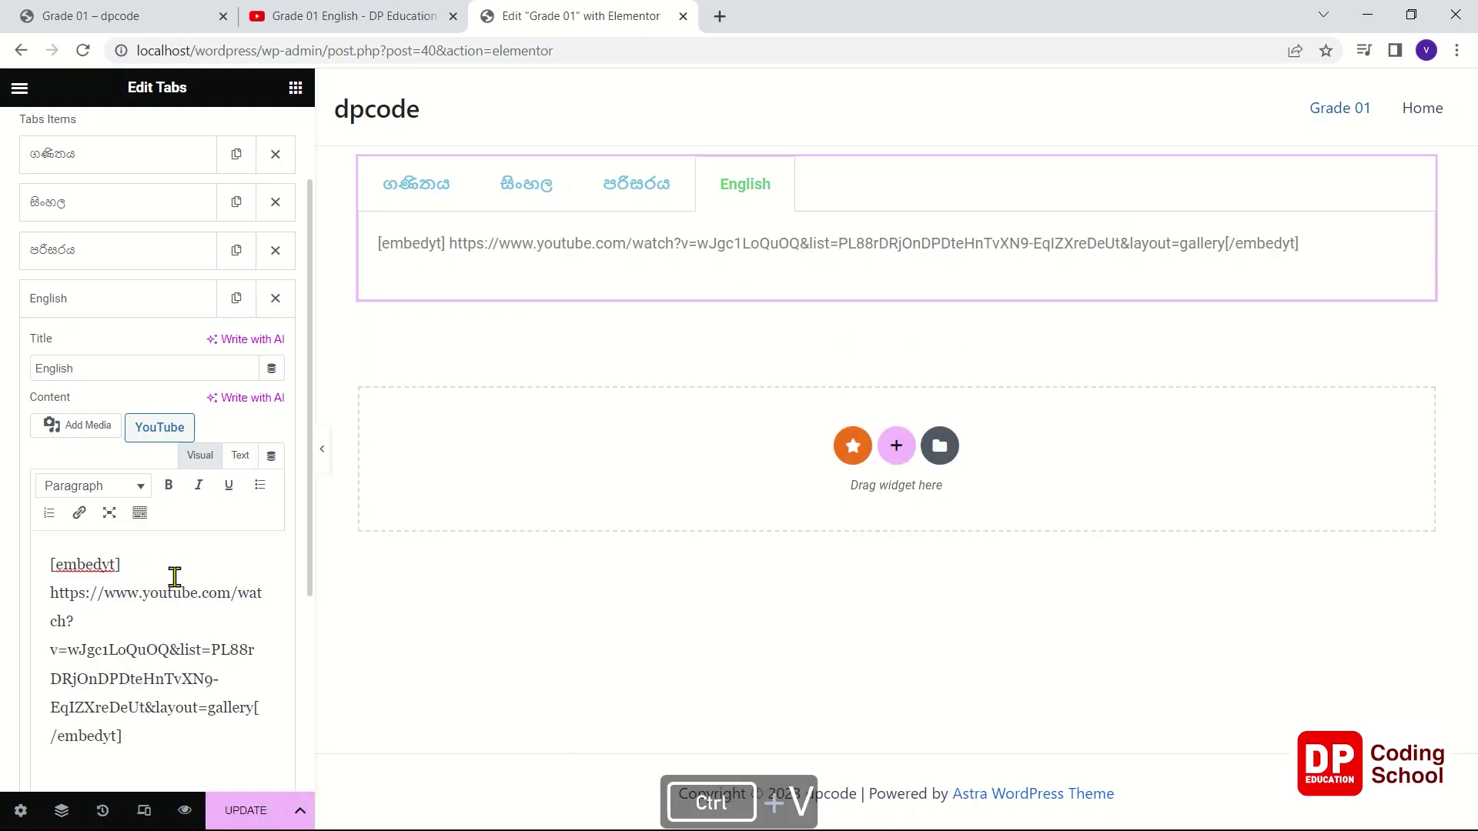
pyautogui.click(225, 818)
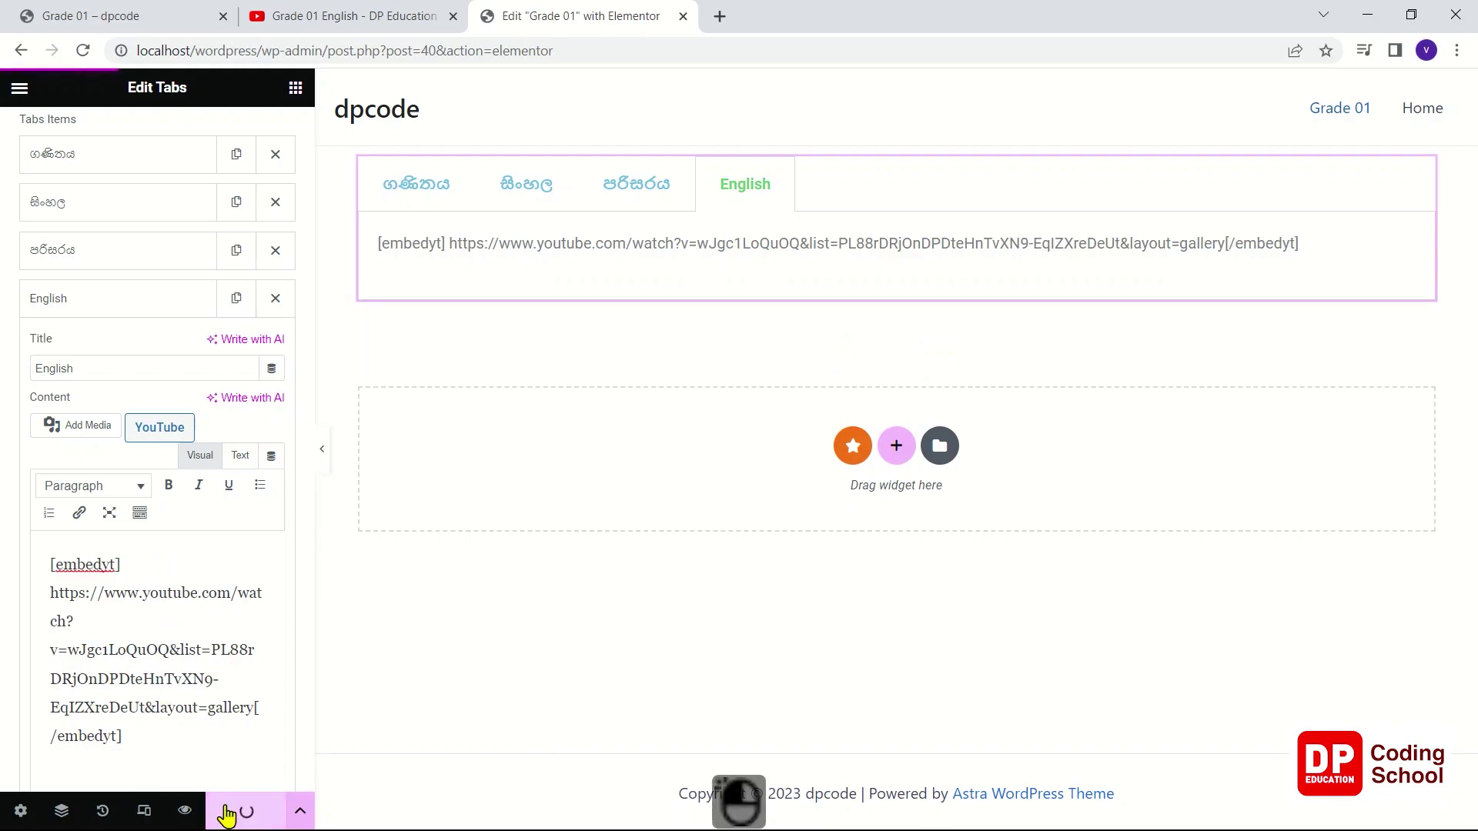
# - Reload the published Grade 01 page, show its English tab and examine the updated gallery of English lesson videos
pyautogui.click(350, 16)
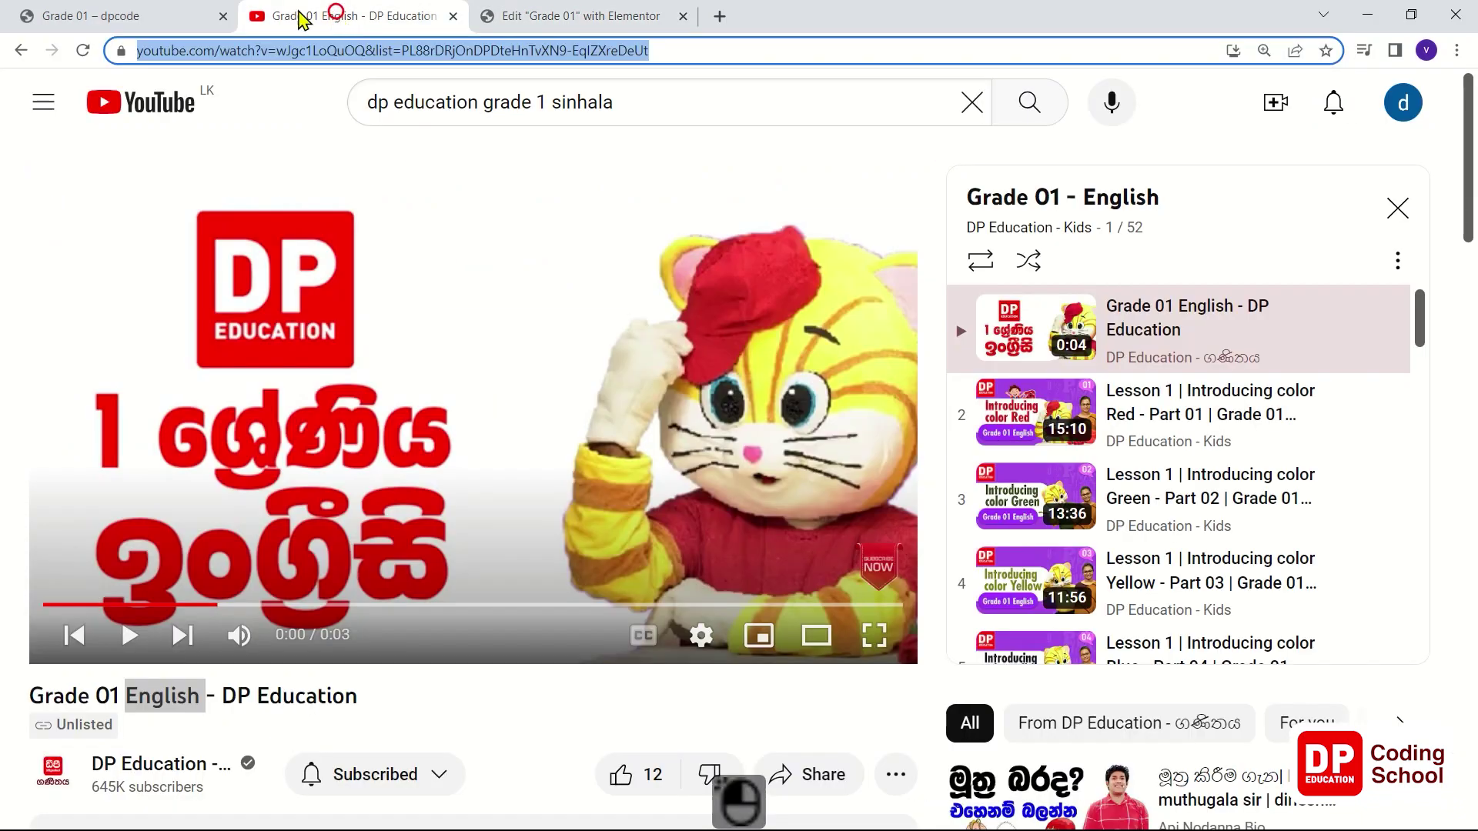
pyautogui.click(133, 16)
pyautogui.click(131, 185)
pyautogui.rightClick(153, 186)
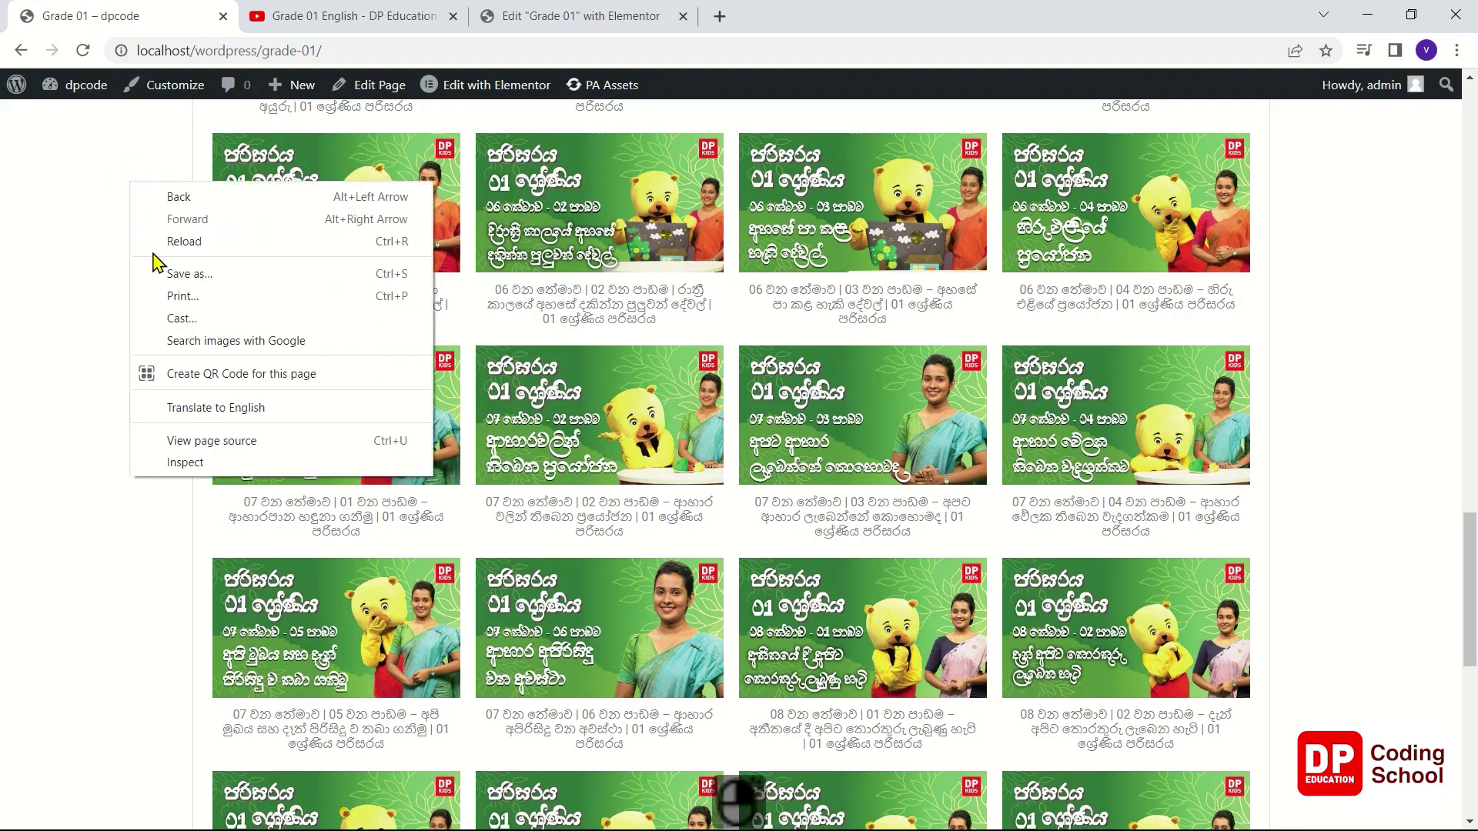
pyautogui.click(160, 242)
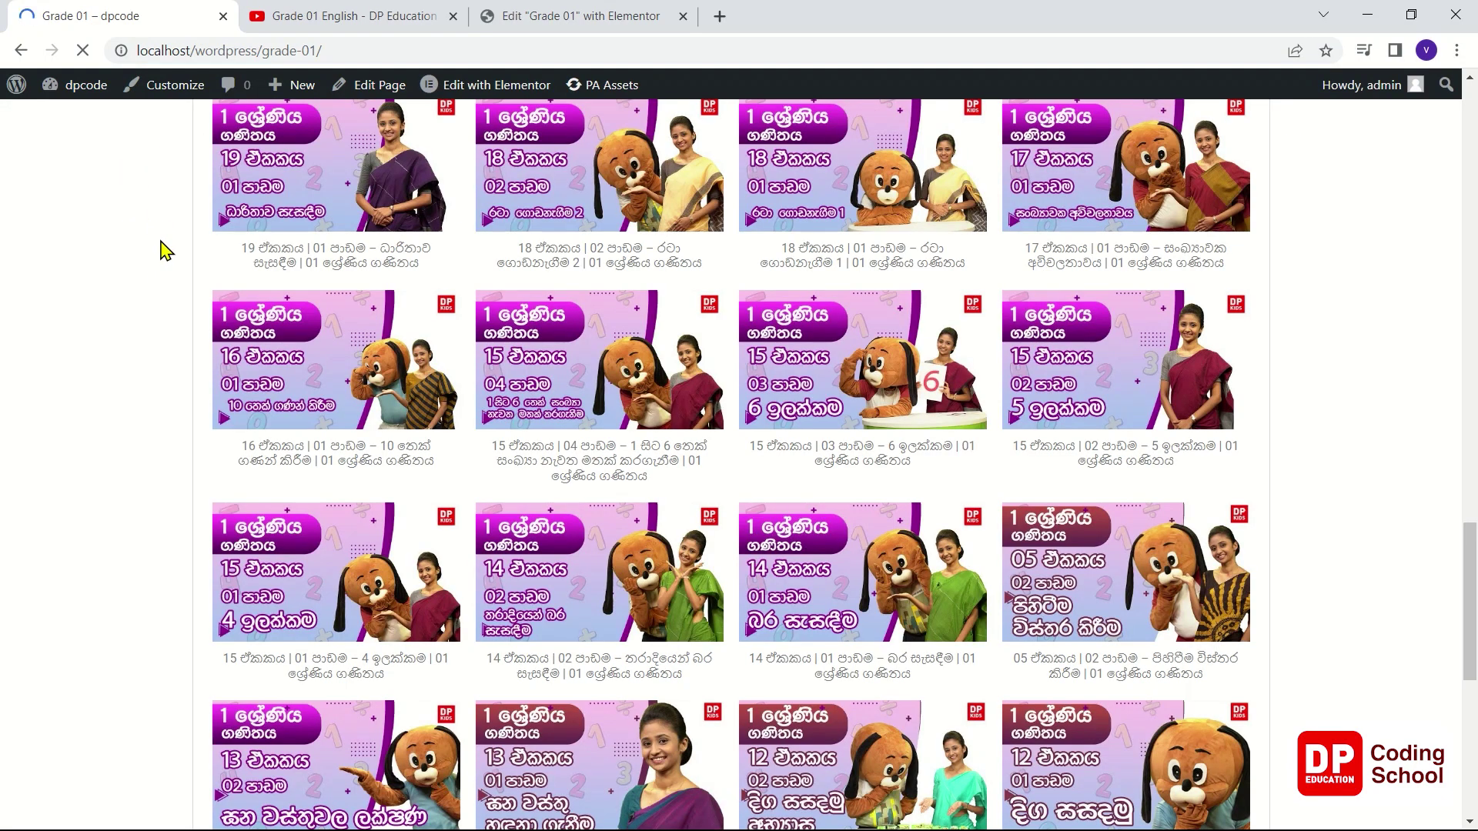
pyautogui.scroll(-10, 166, 251)
pyautogui.scroll(20, 165, 251)
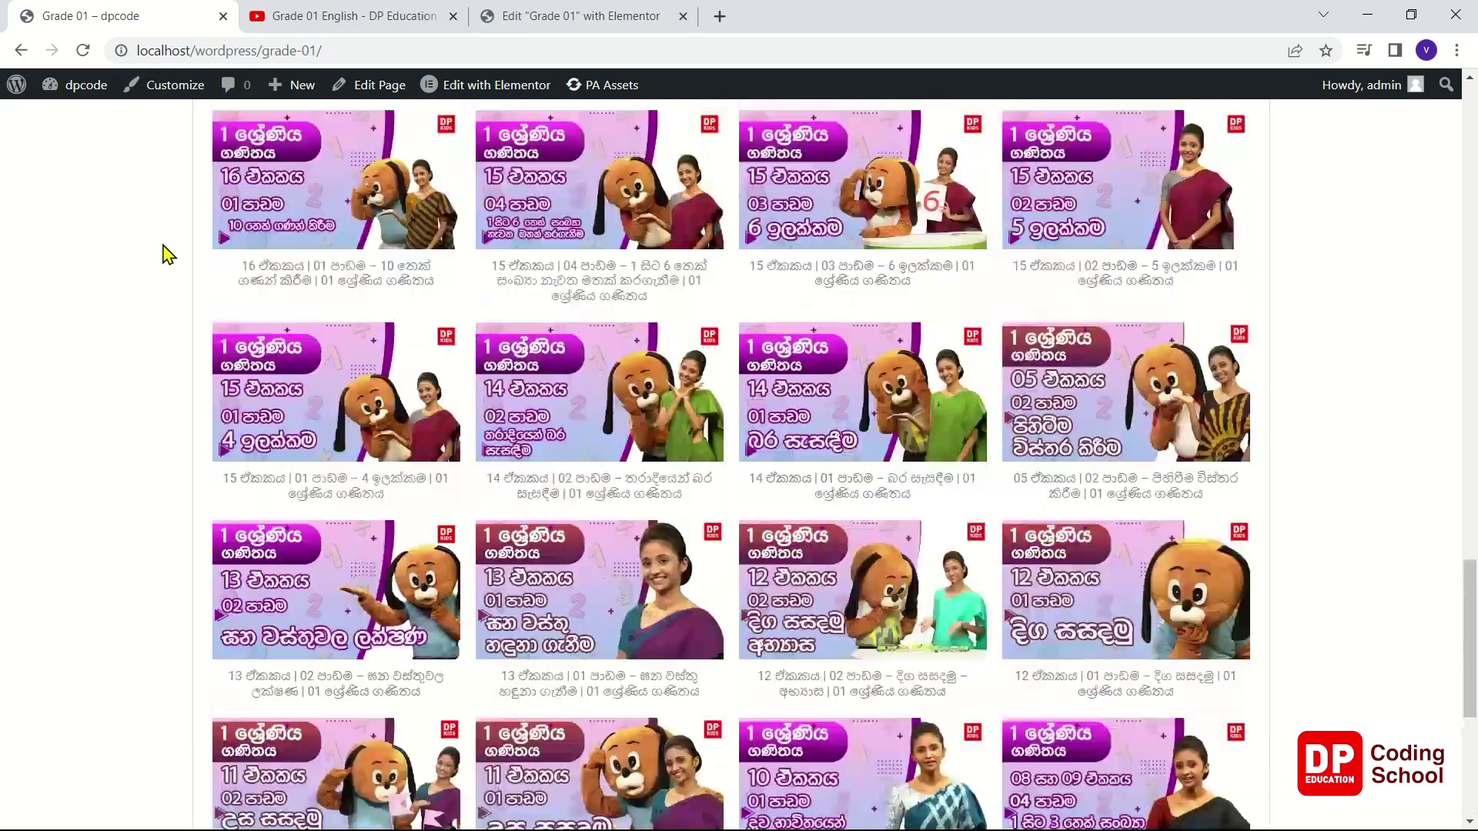
pyautogui.scroll(3, 165, 254)
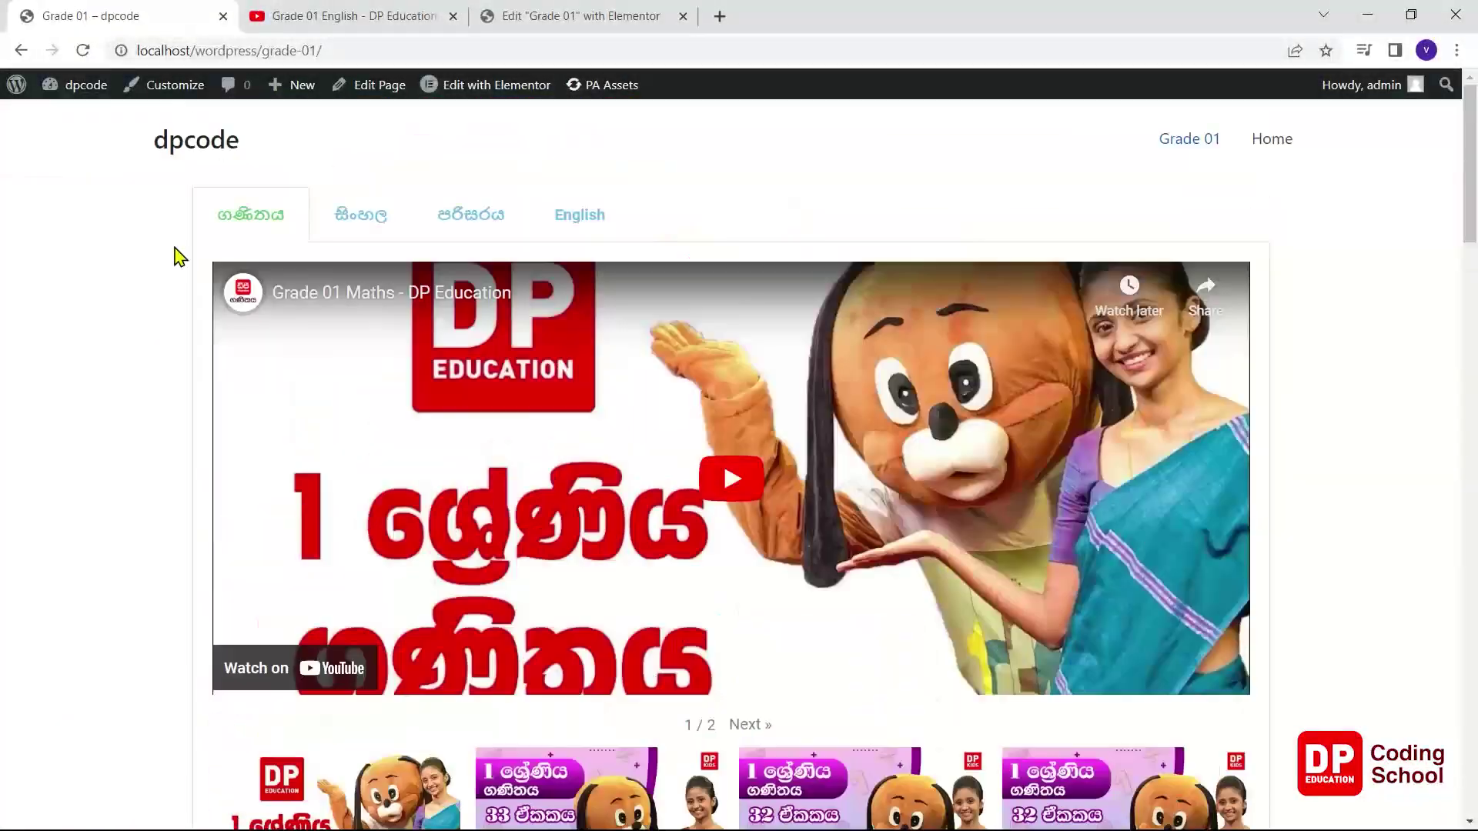
pyautogui.click(614, 216)
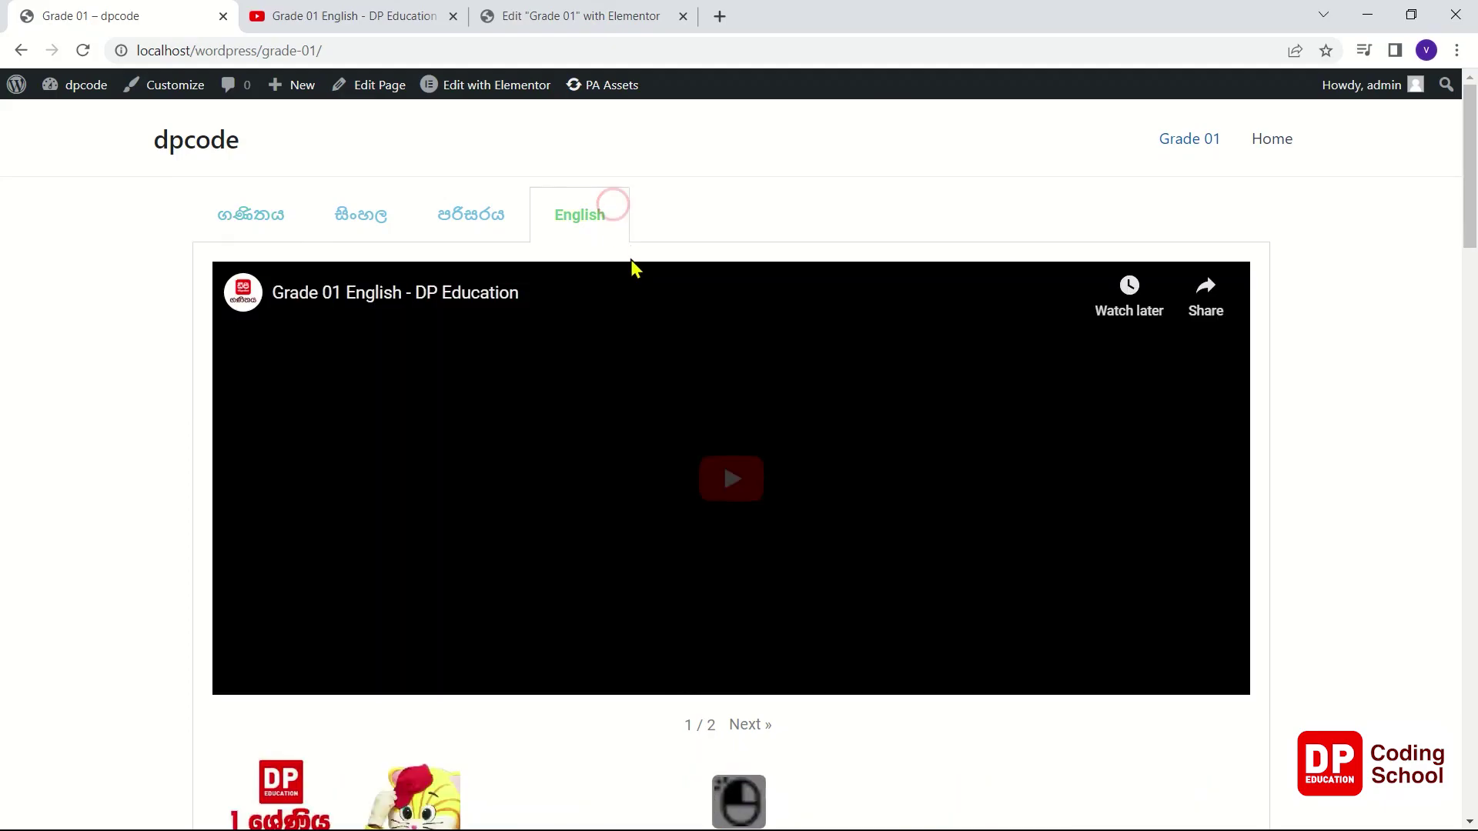
pyautogui.scroll(-10, 624, 298)
pyautogui.scroll(-15, 616, 302)
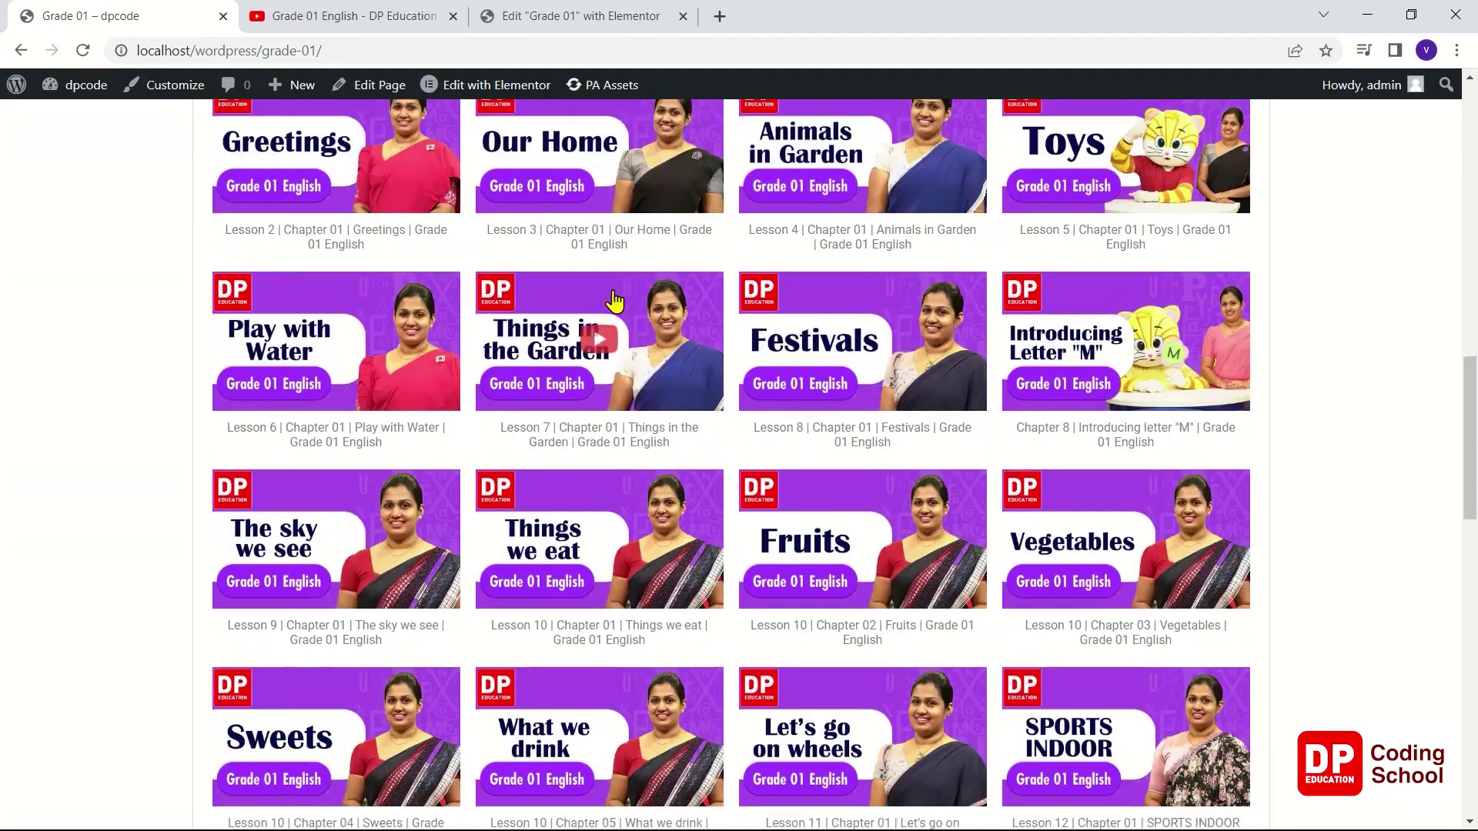
pyautogui.scroll(6, 610, 292)
pyautogui.scroll(18, 608, 292)
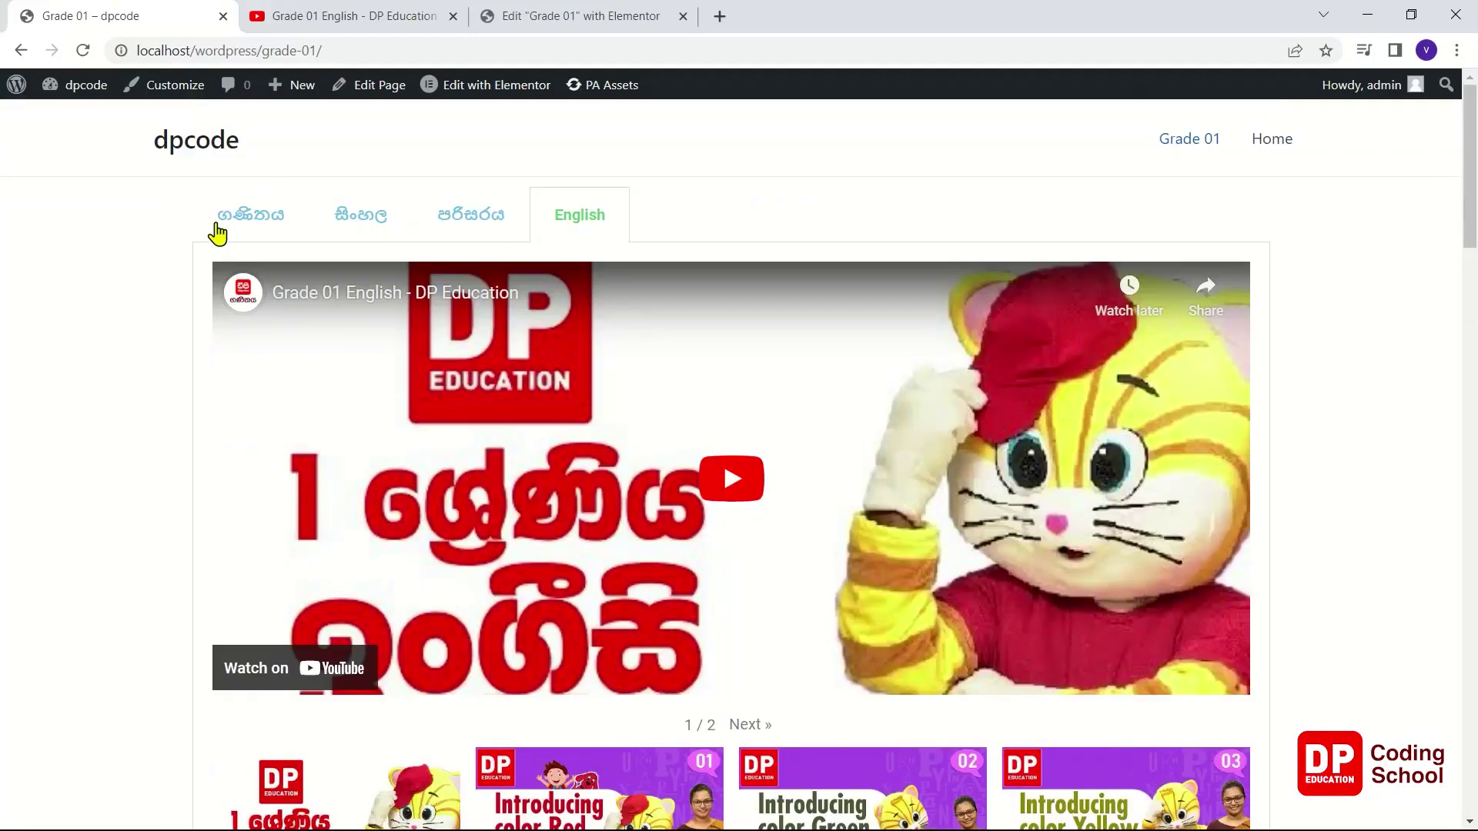
# - Show each of the four subject tabs in turn and look through the English lesson gallery again
pyautogui.click(220, 237)
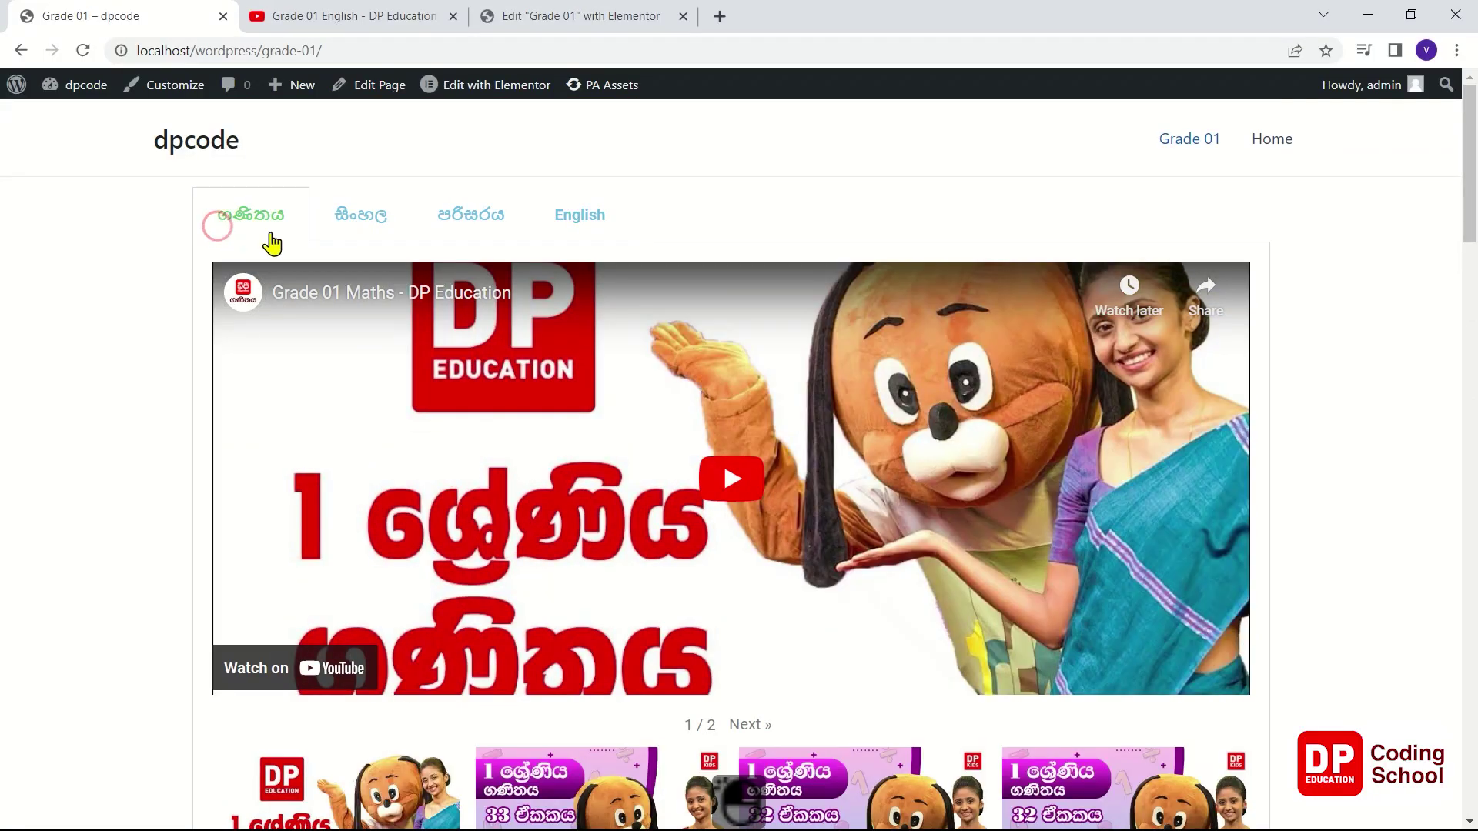
pyautogui.click(383, 218)
pyautogui.click(469, 219)
pyautogui.click(550, 225)
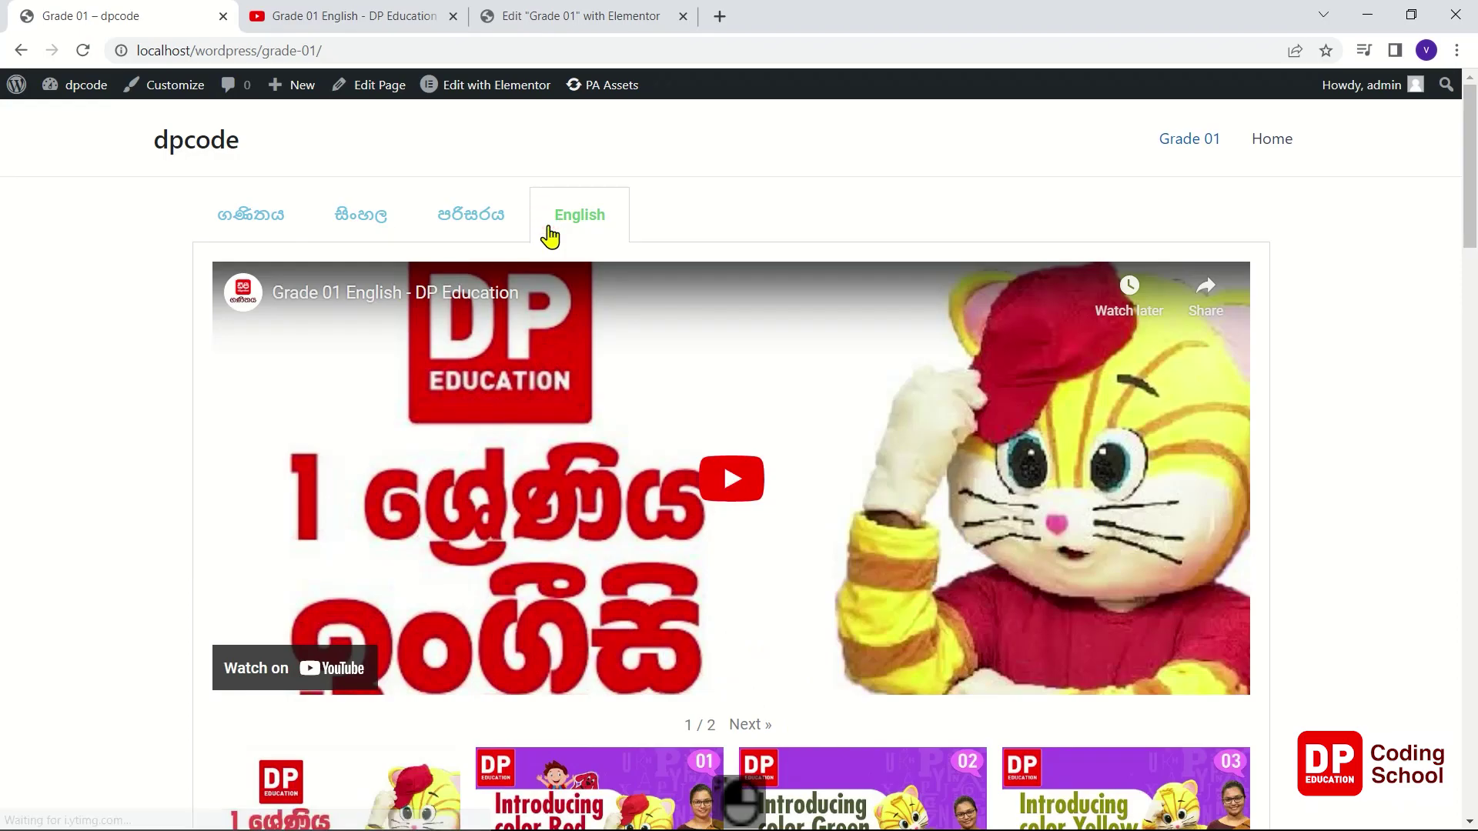
pyautogui.scroll(-6, 535, 254)
pyautogui.scroll(-20, 533, 249)
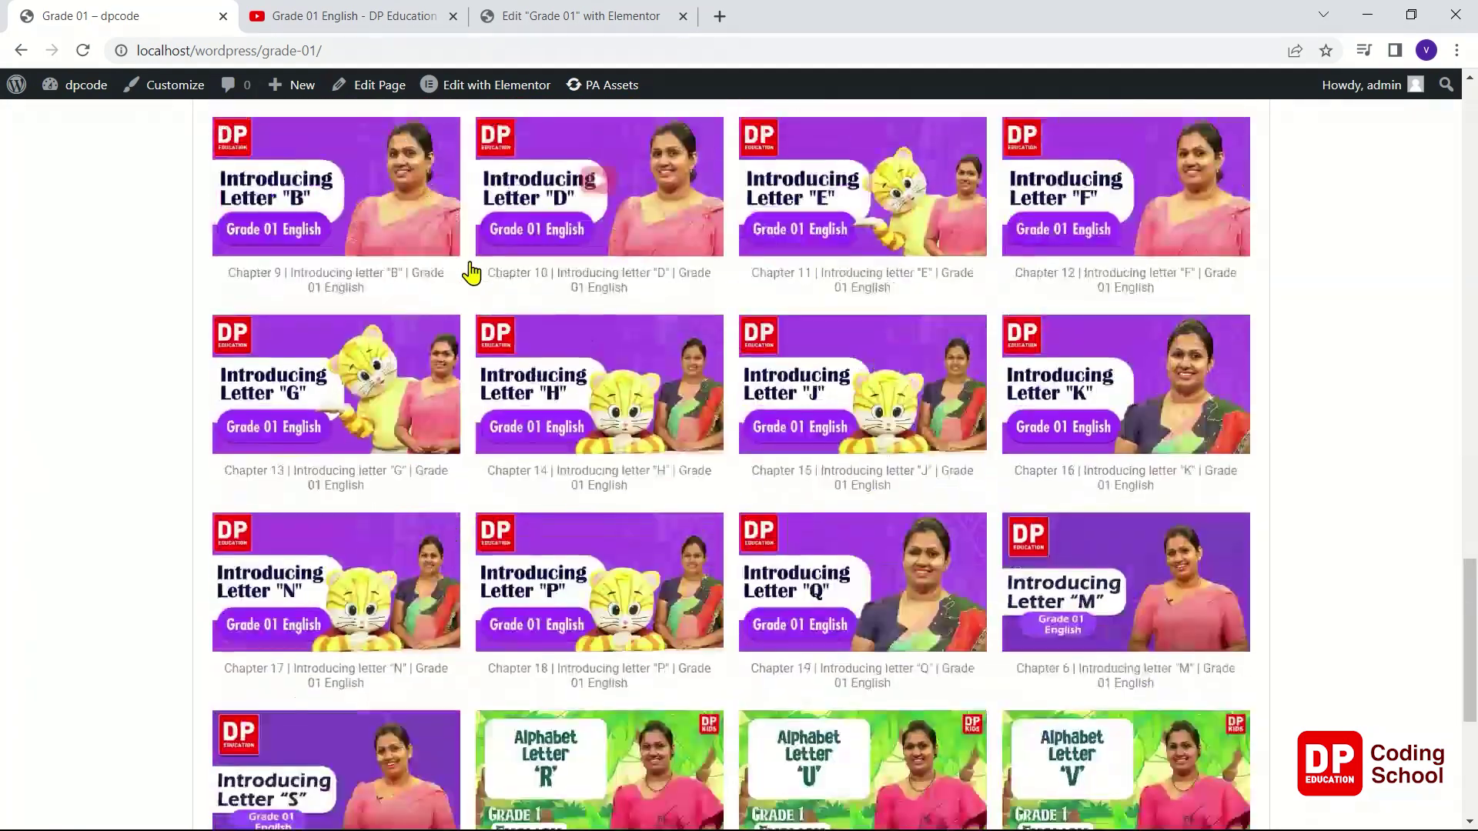
pyautogui.scroll(-5, 468, 275)
pyautogui.scroll(20, 468, 275)
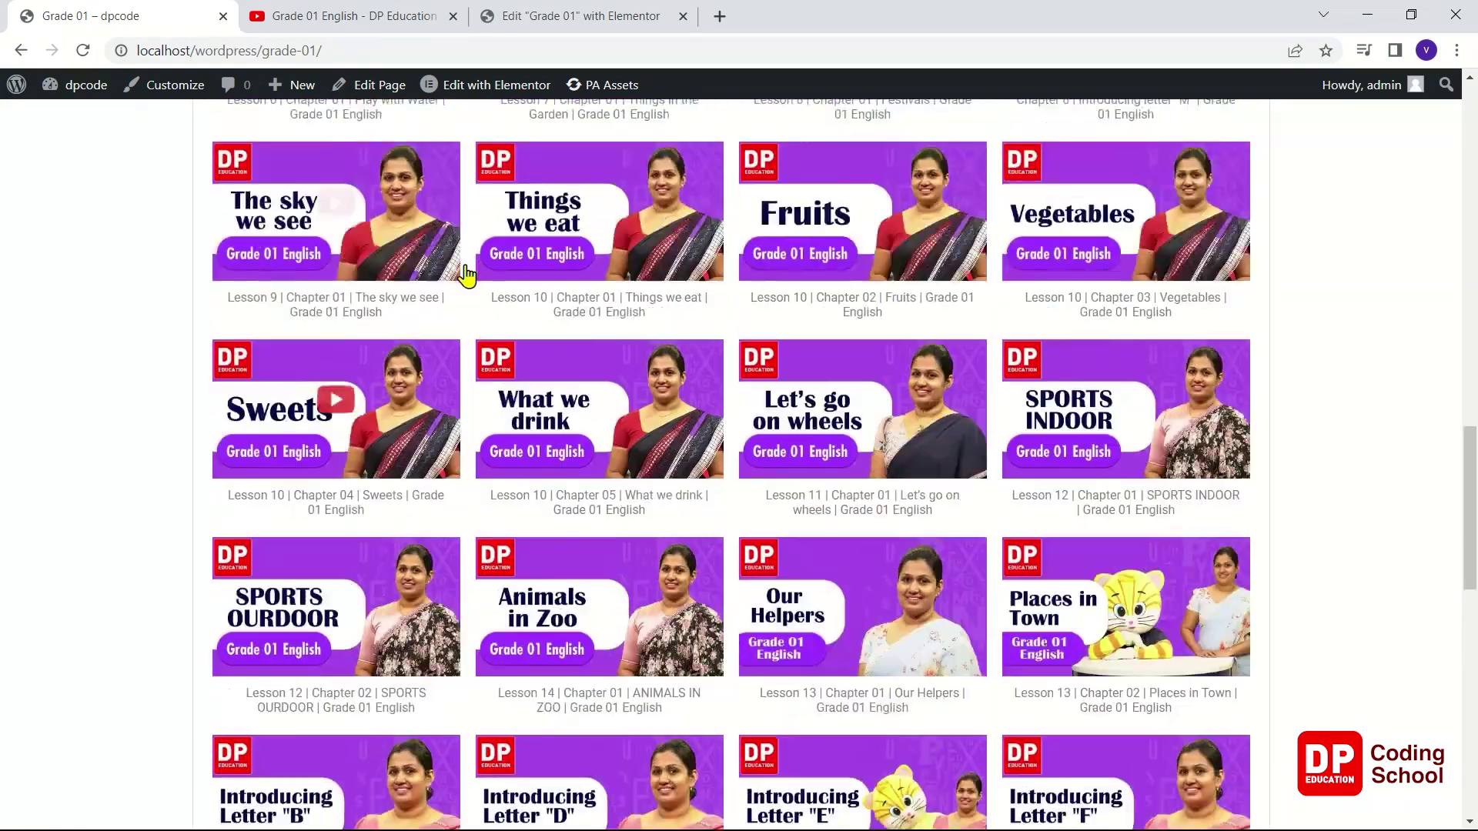
pyautogui.scroll(13, 470, 275)
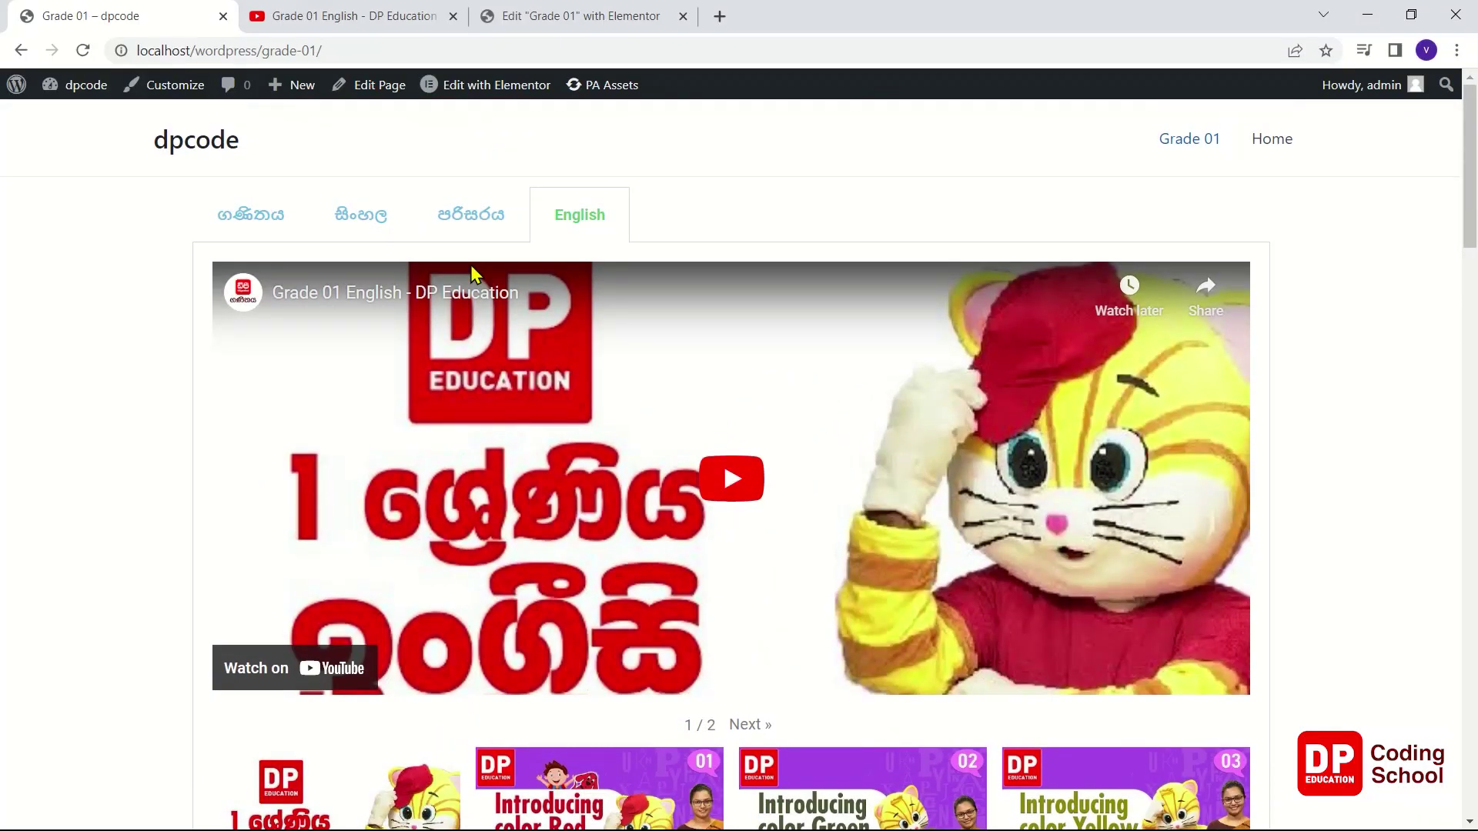
# - Leave the Grade 01 editor by loading the site's home page at localhost/wordpress/
pyautogui.click(527, 14)
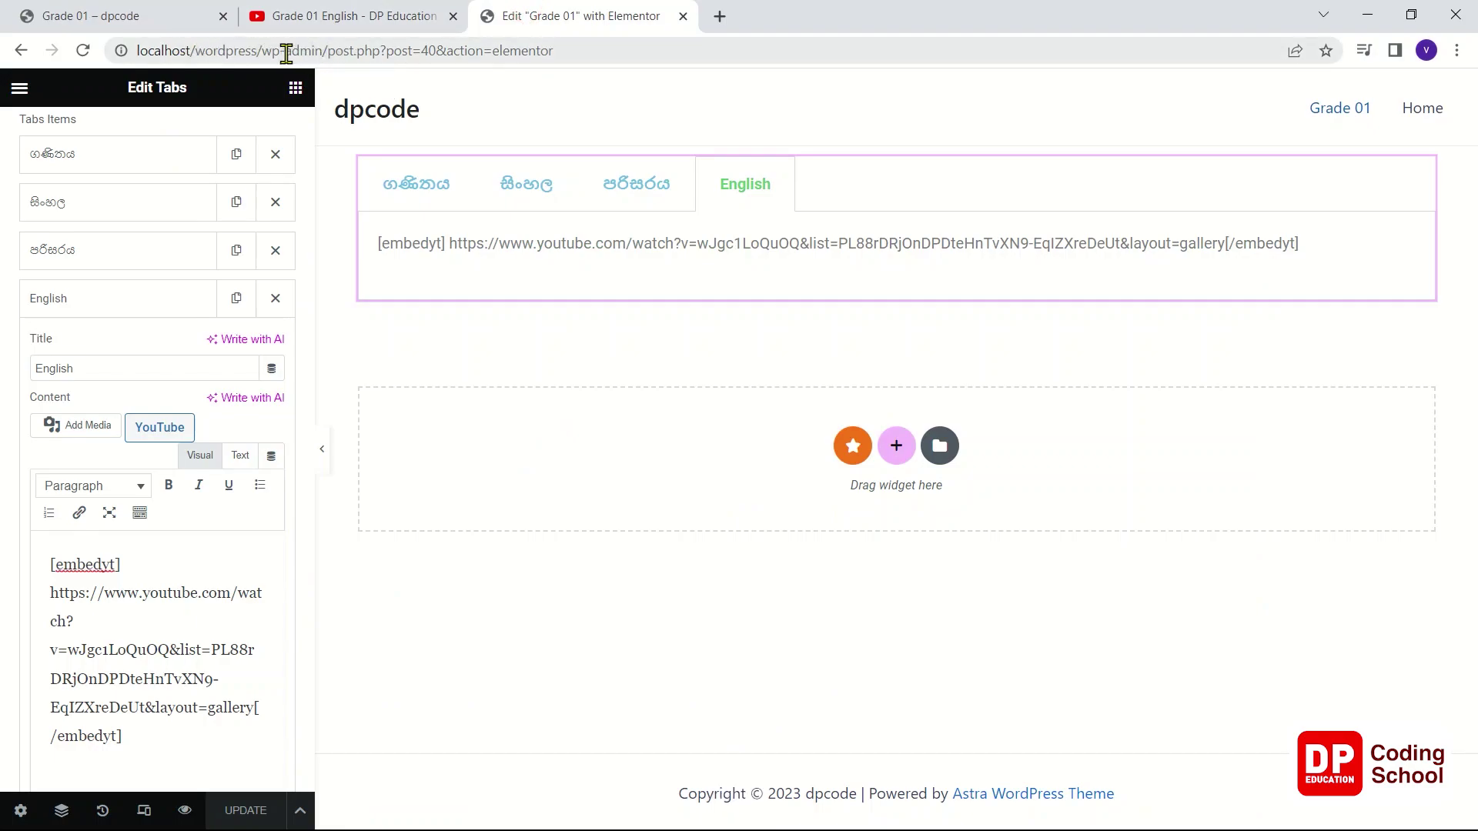
pyautogui.moveTo(268, 51); pyautogui.dragTo(681, 72)
pyautogui.press('BackSpace')
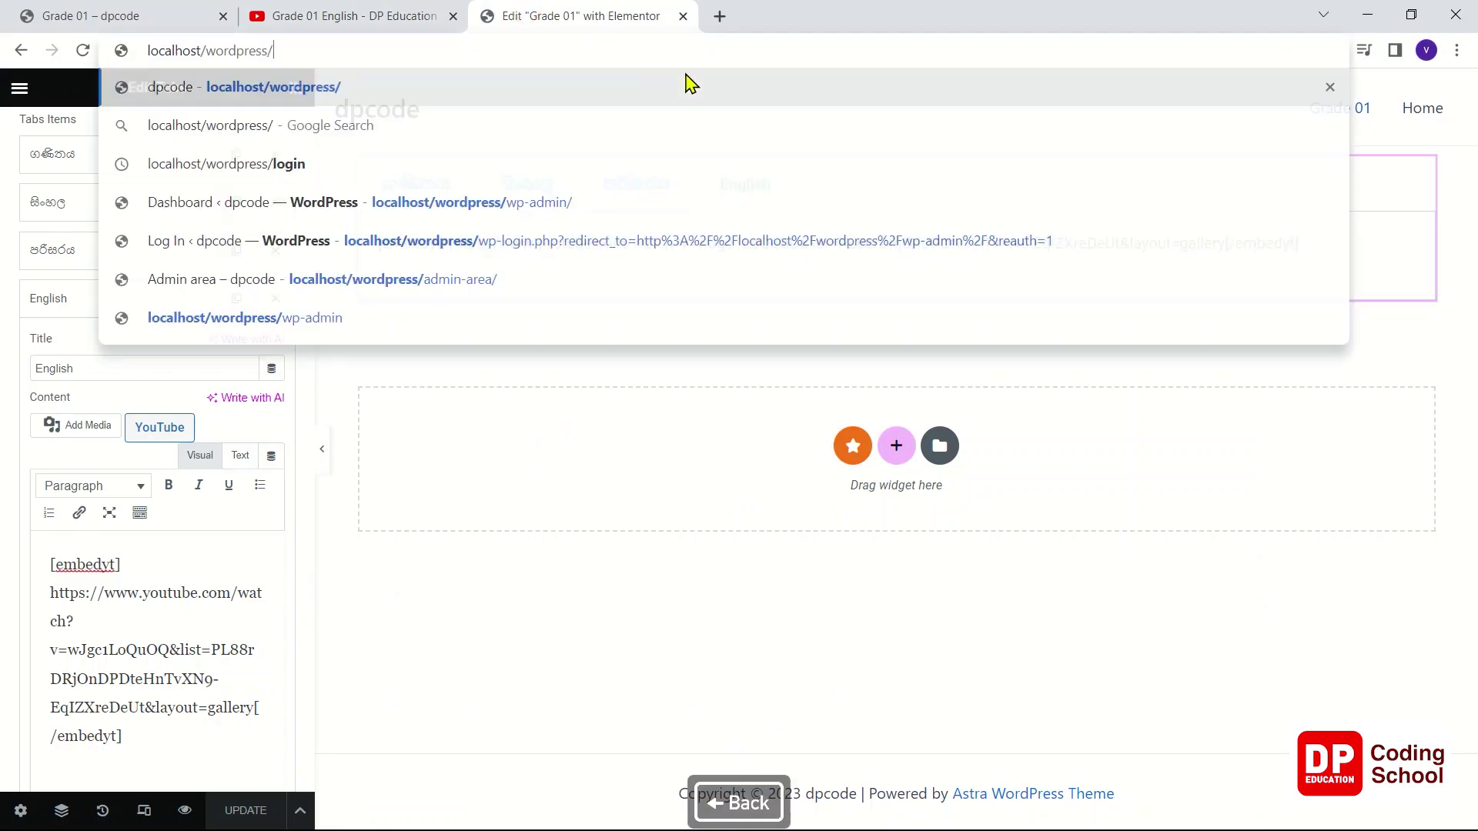
pyautogui.press('Return')
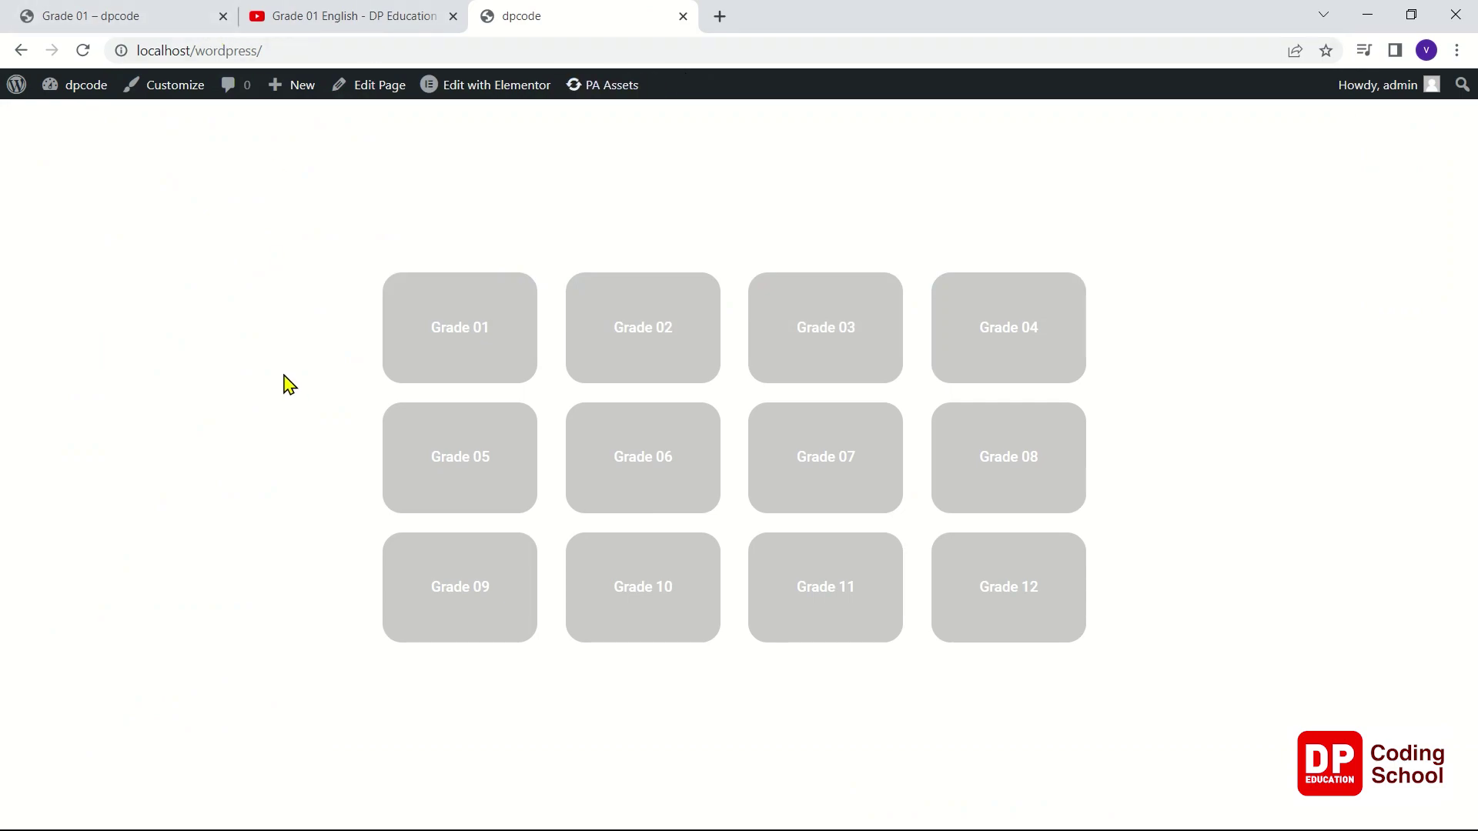
# - Open the Grade 01 page from its home page button and check the video galleries of all four subject tabs
pyautogui.click(498, 322)
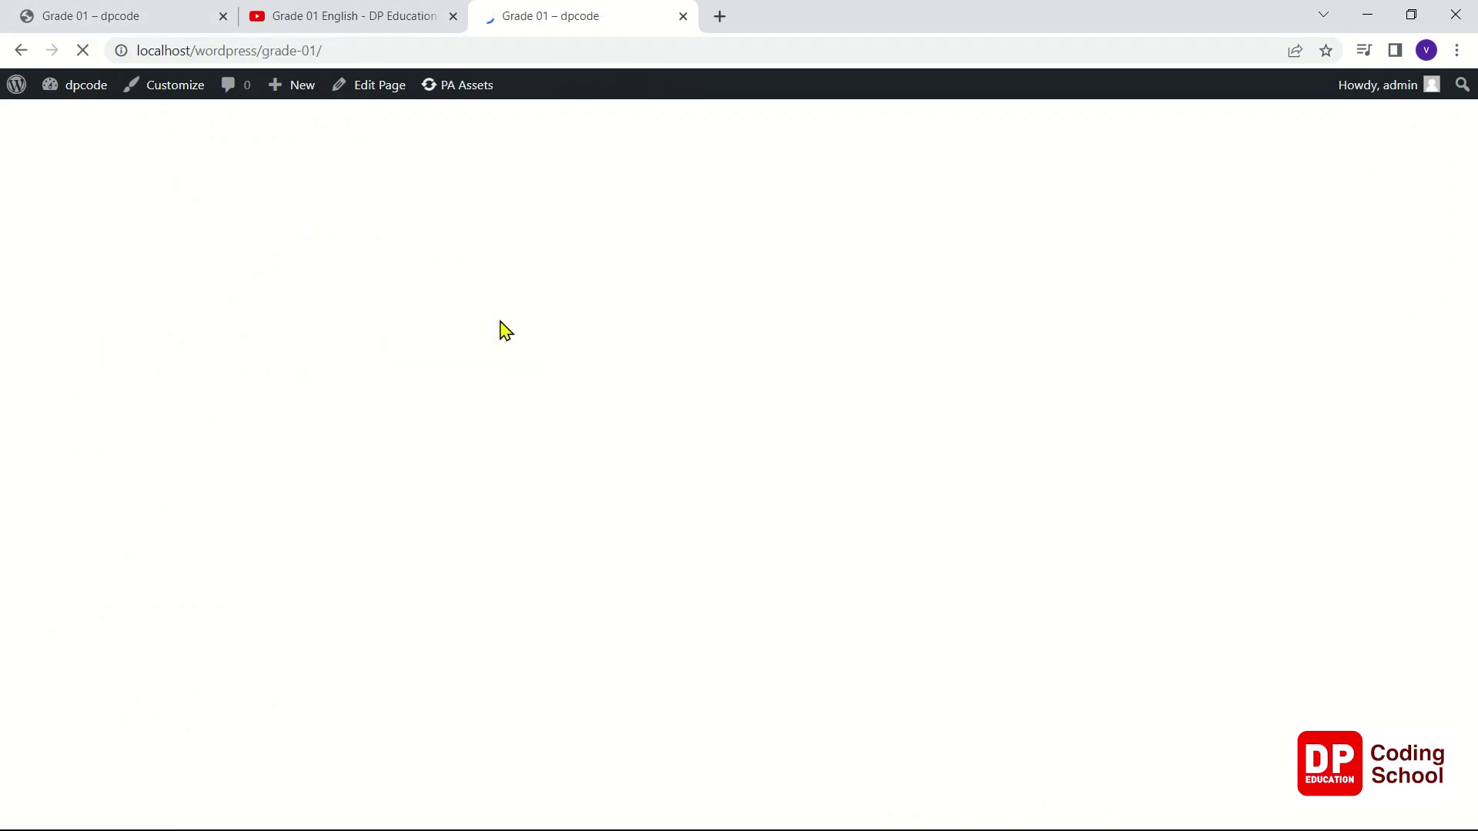
pyautogui.scroll(-10, 499, 338)
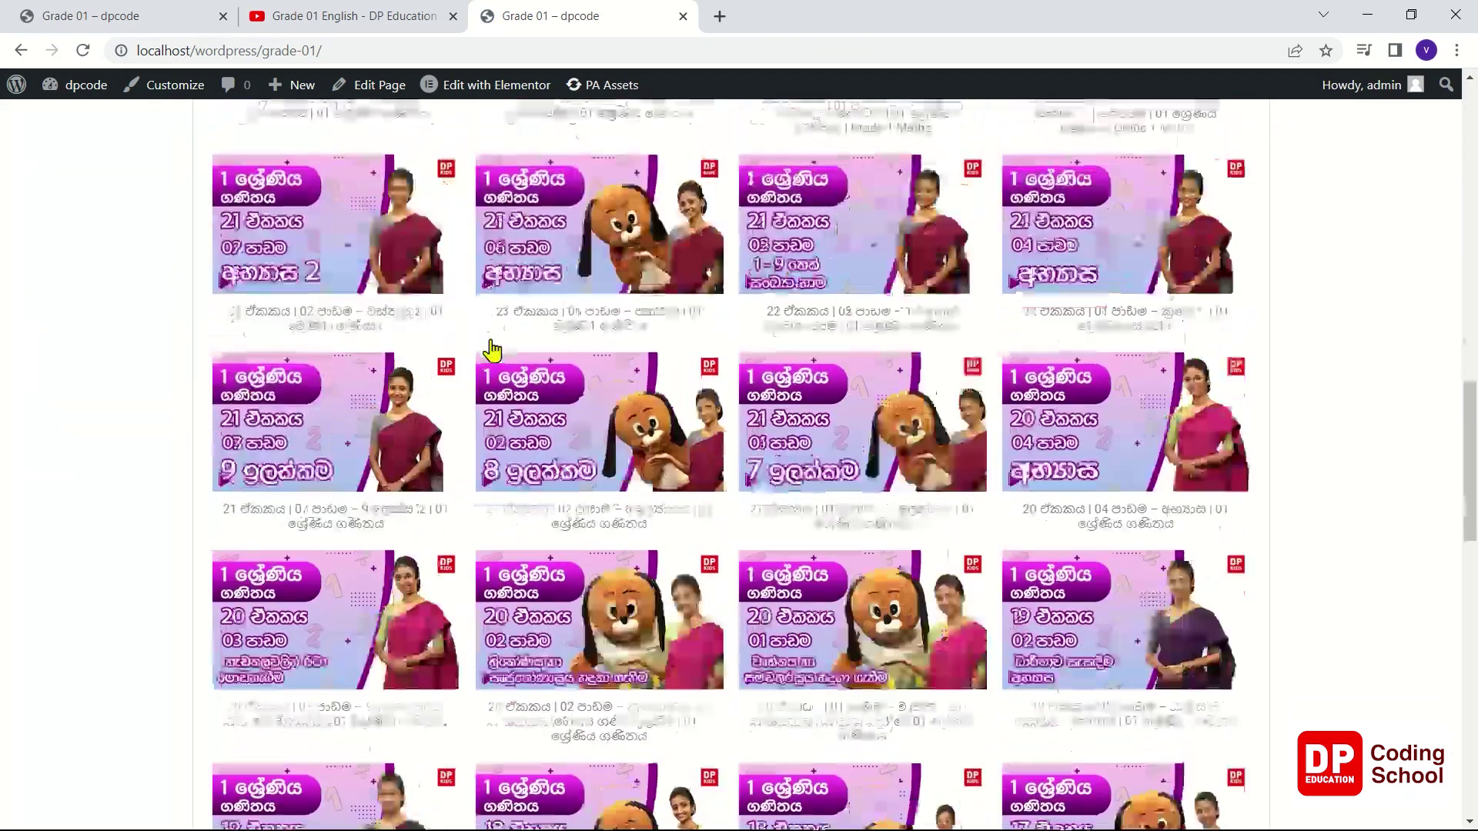
pyautogui.scroll(10, 490, 350)
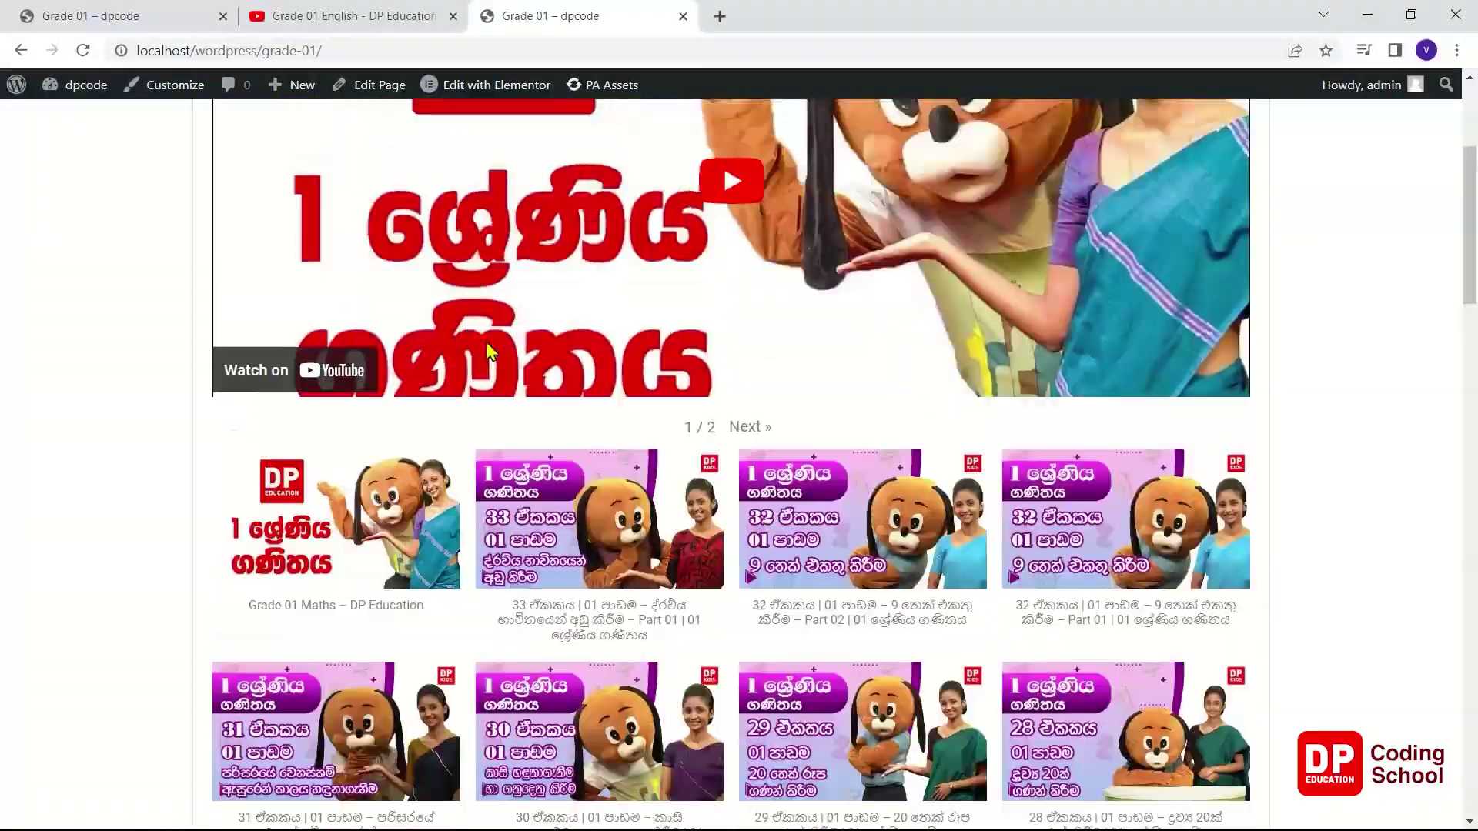
pyautogui.scroll(4, 489, 352)
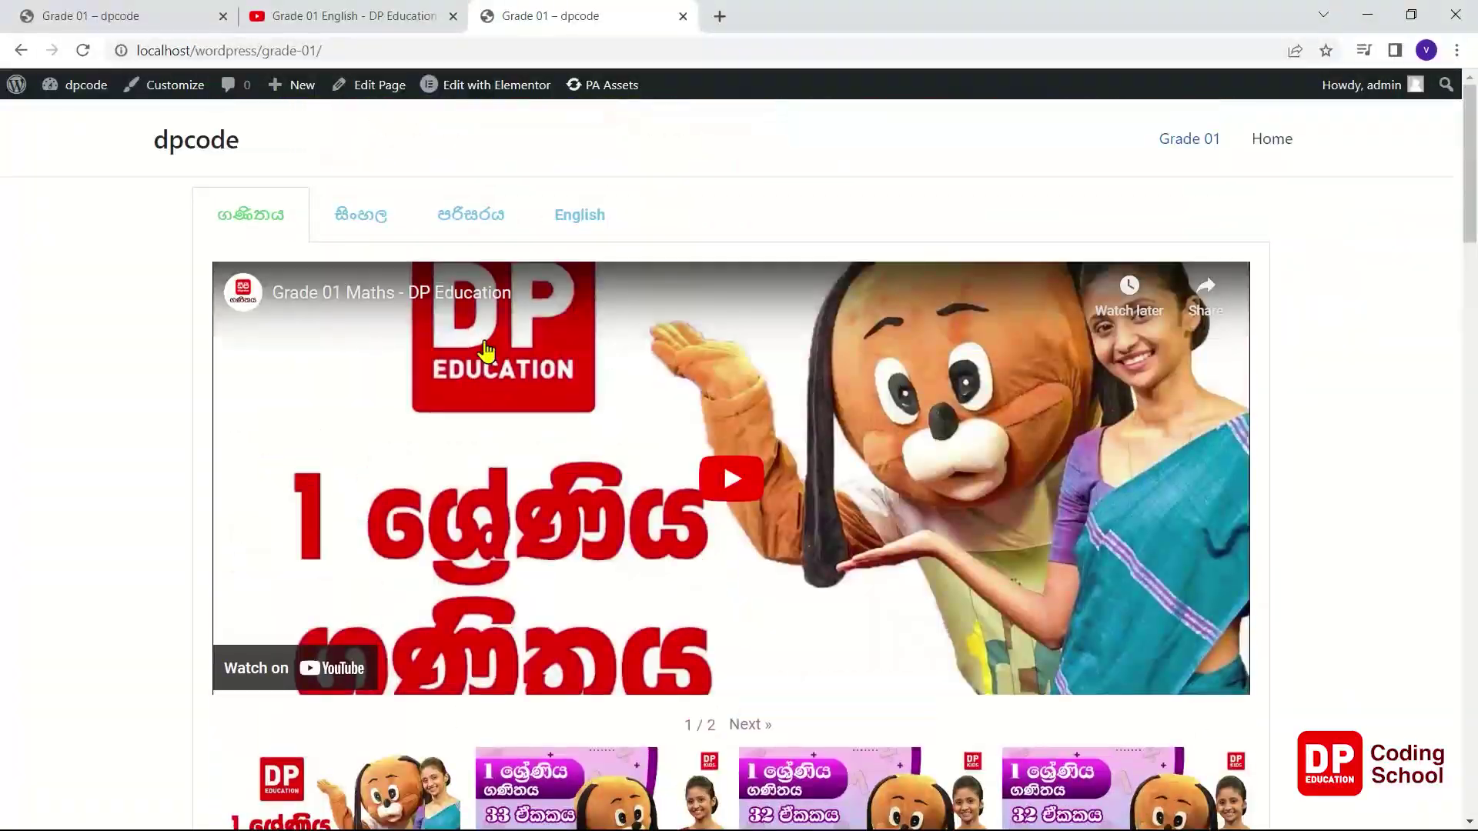
pyautogui.click(400, 216)
pyautogui.click(490, 219)
pyautogui.click(551, 220)
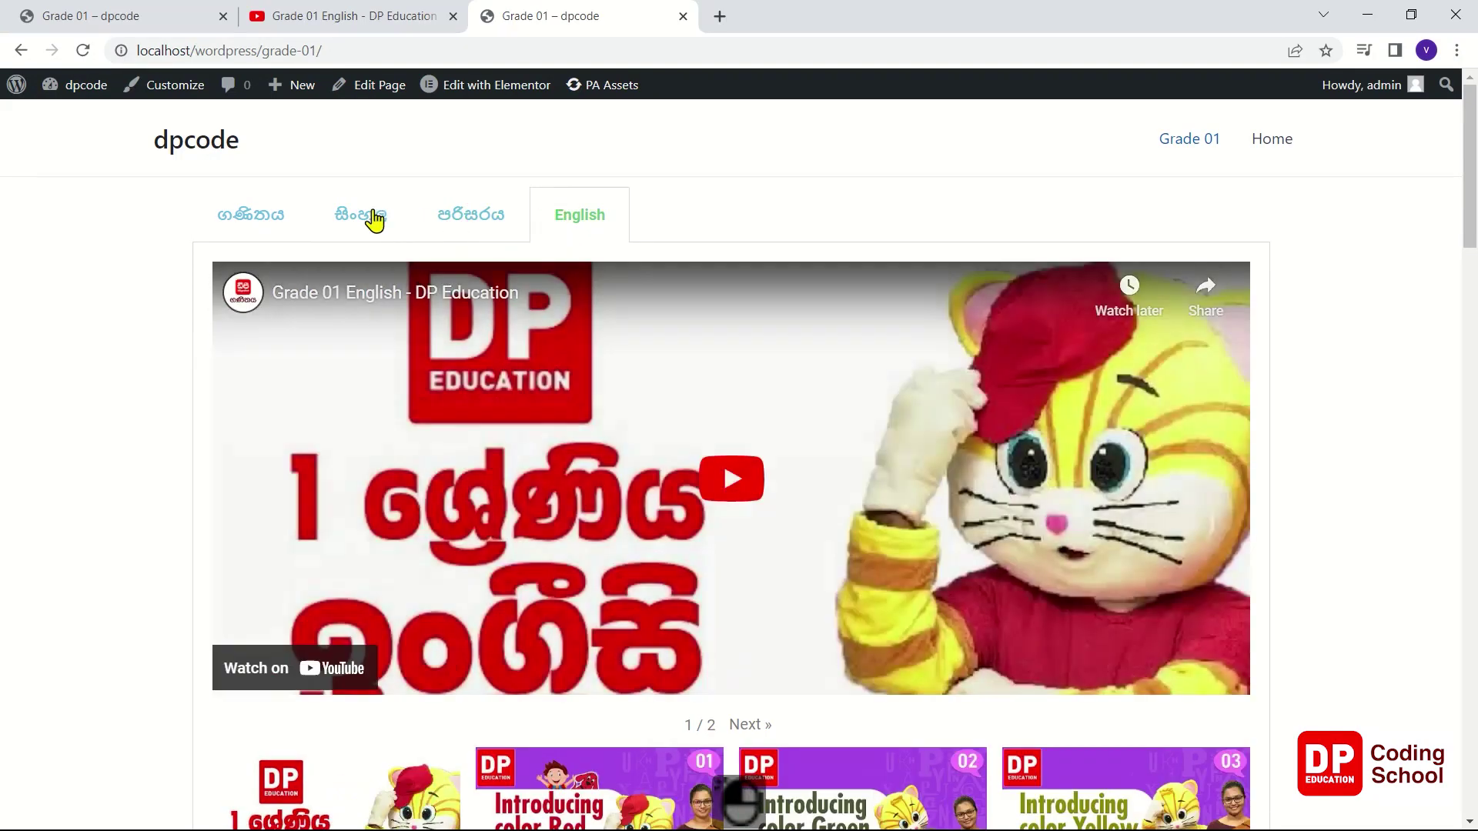
pyautogui.click(281, 216)
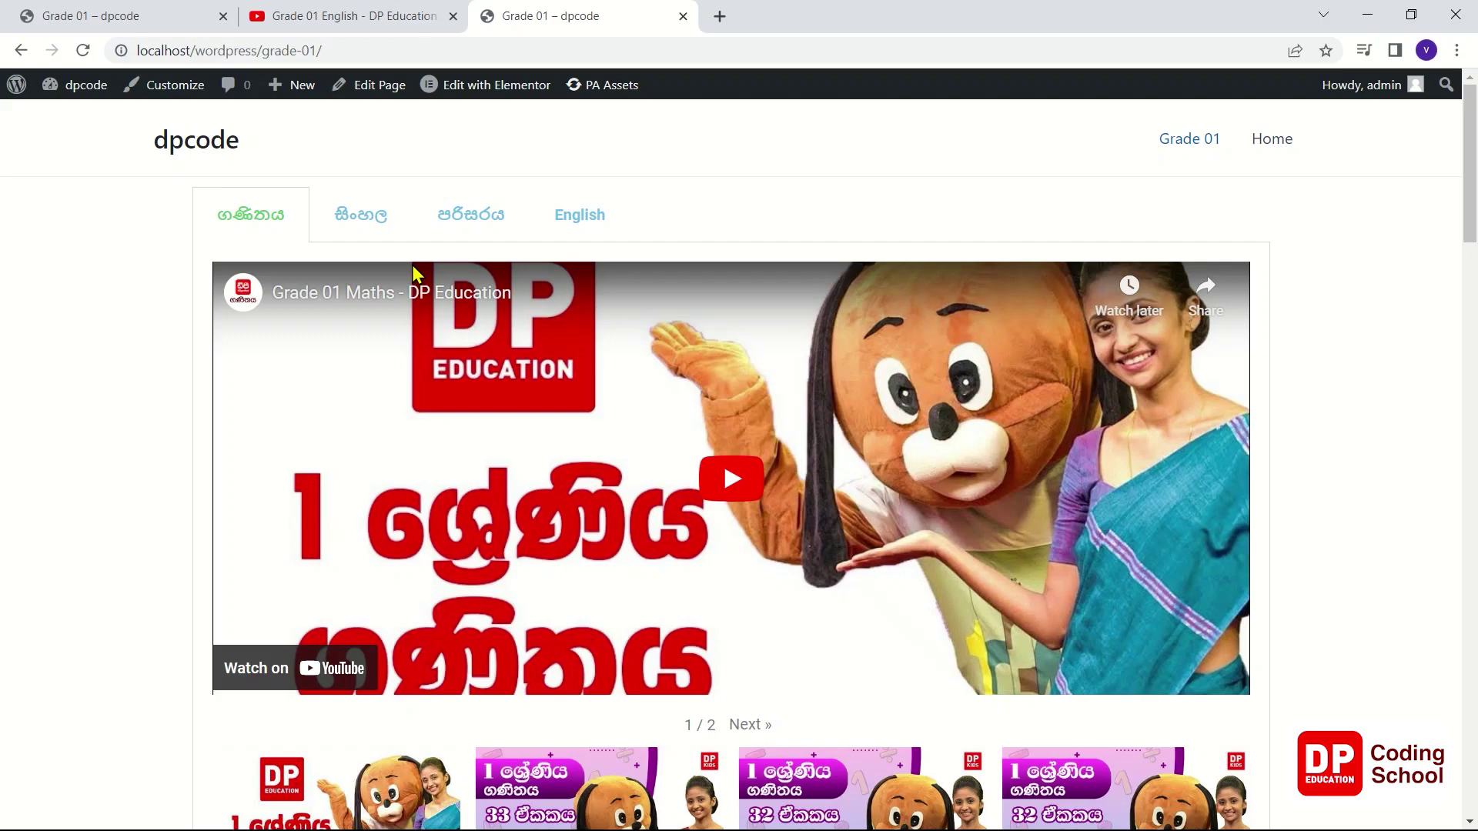
# - Return to the home page, open it in Elementor and set the spacer above the grade buttons to 79 px
pyautogui.click(235, 145)
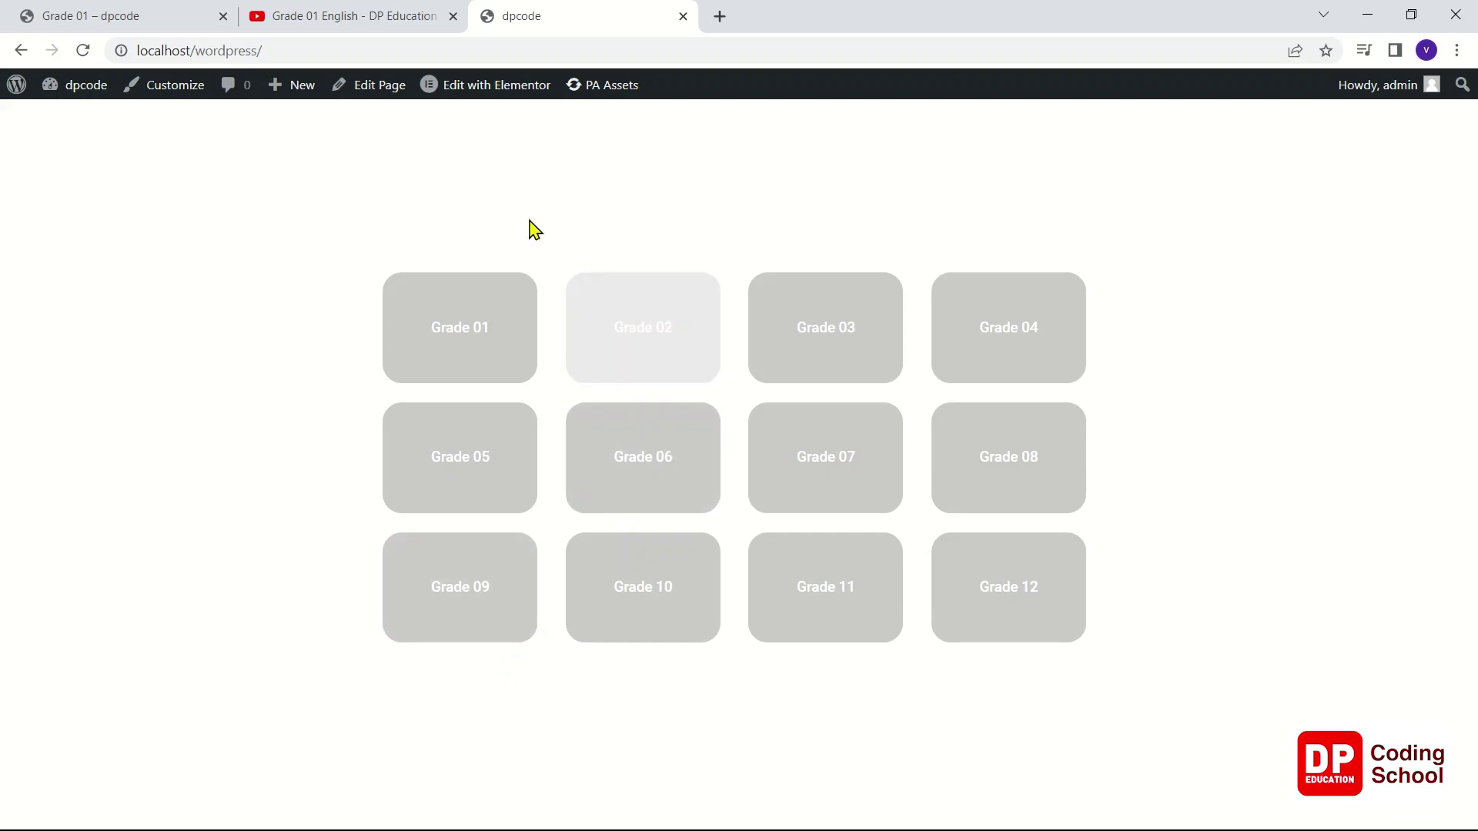
pyautogui.click(493, 88)
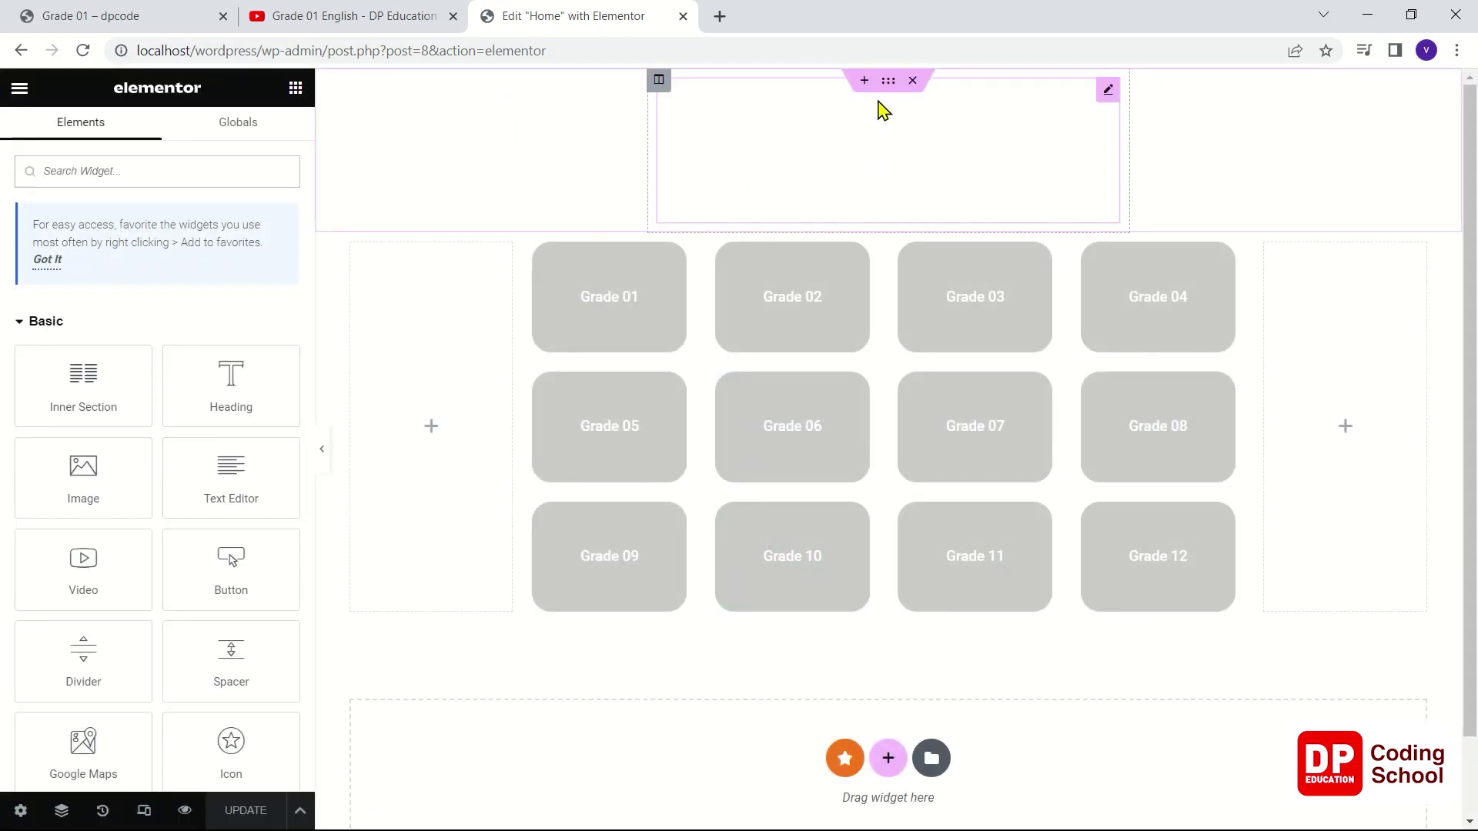
pyautogui.click(888, 85)
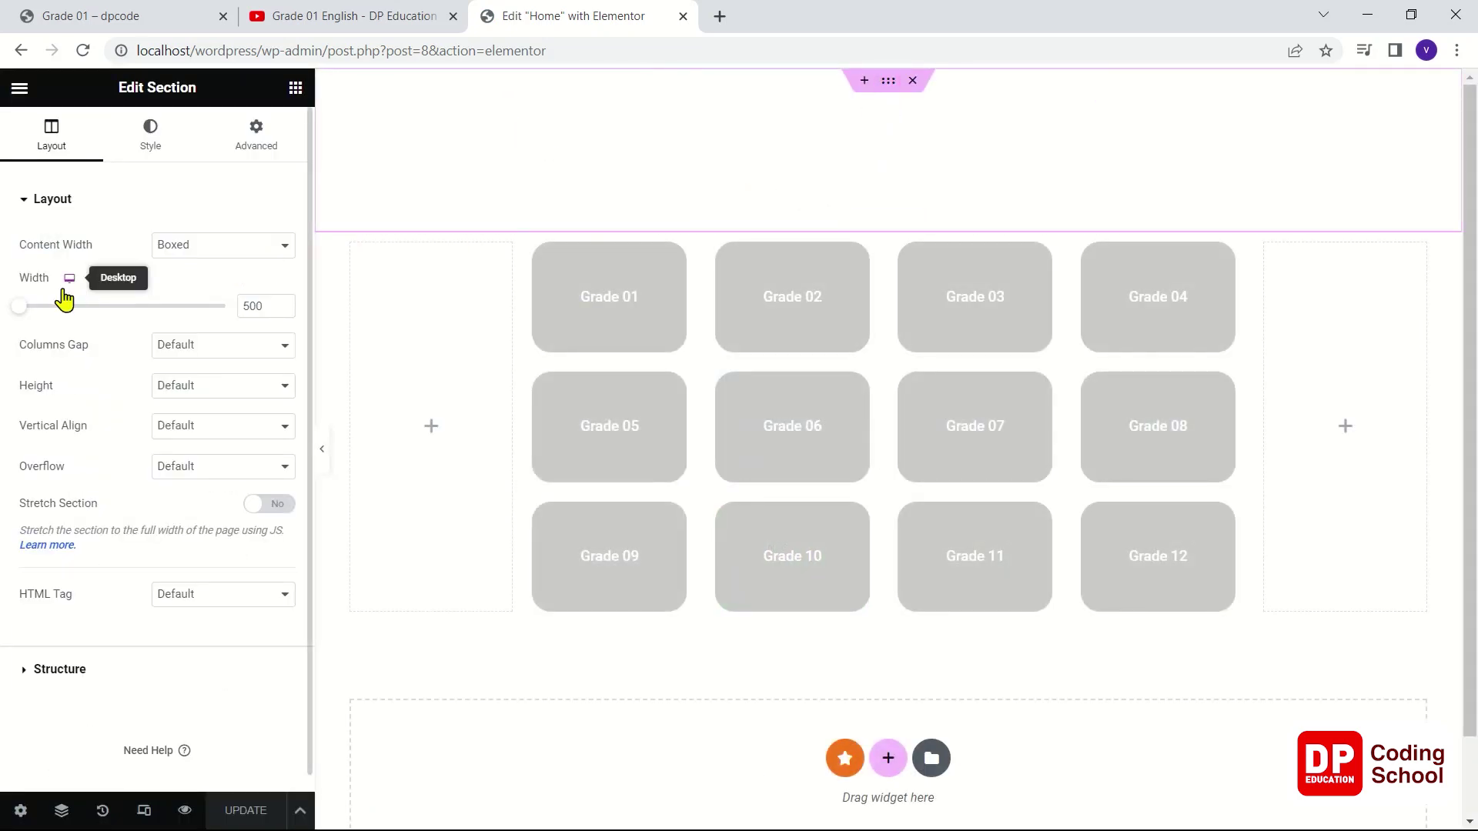
pyautogui.click(152, 150)
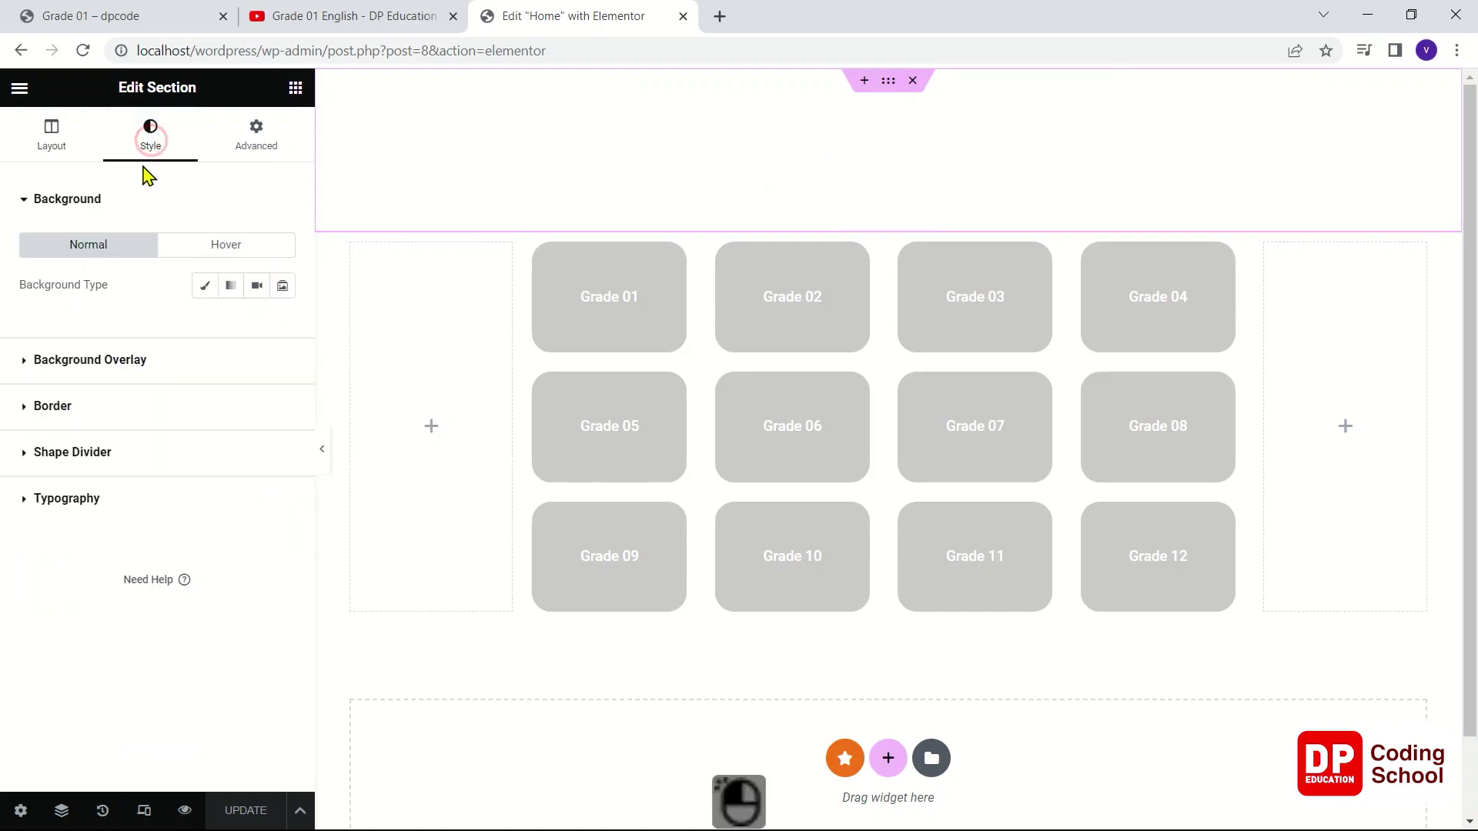
pyautogui.click(58, 144)
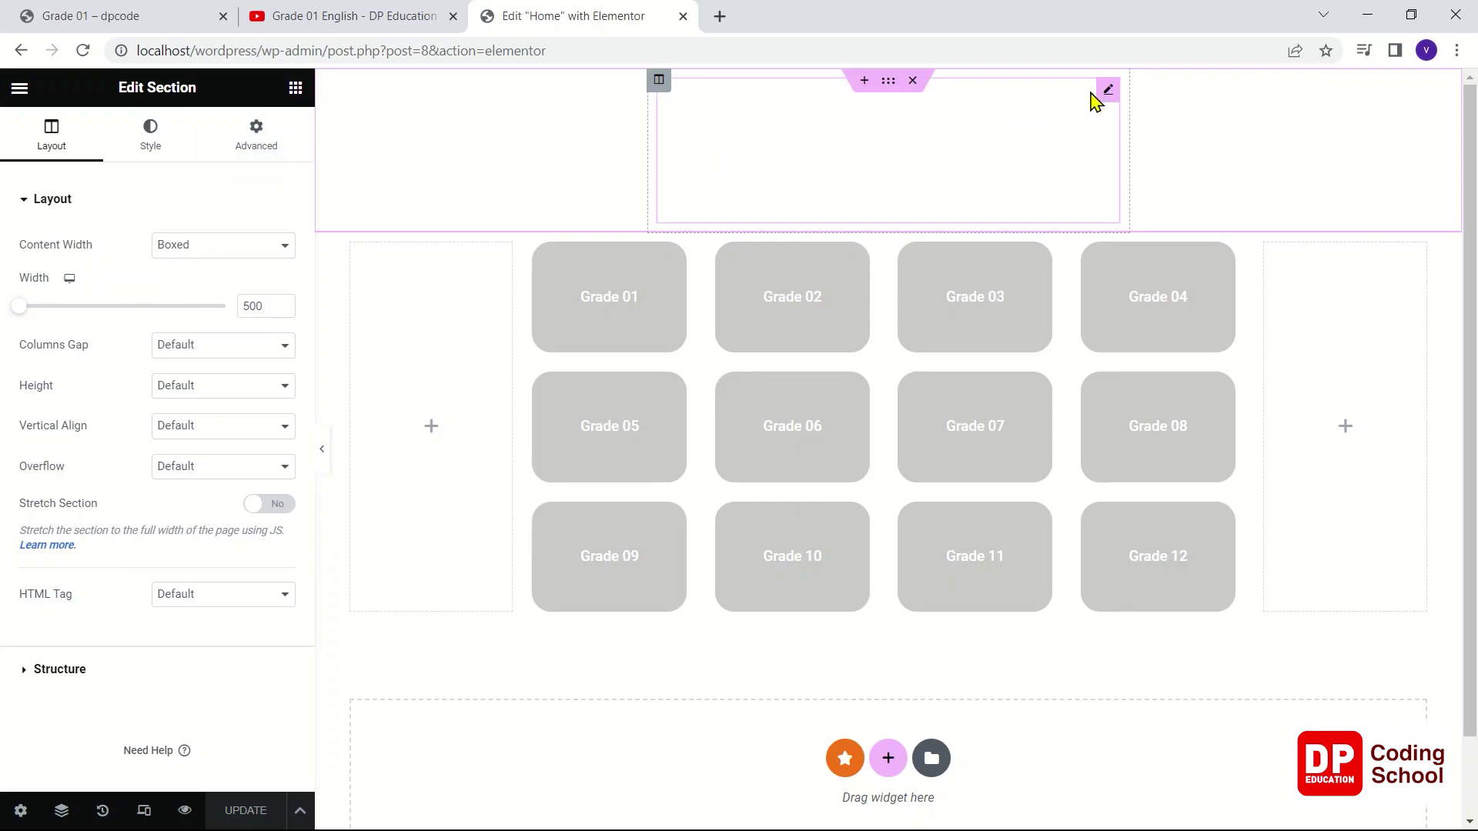
pyautogui.click(1107, 91)
pyautogui.moveTo(72, 264); pyautogui.dragTo(43, 266)
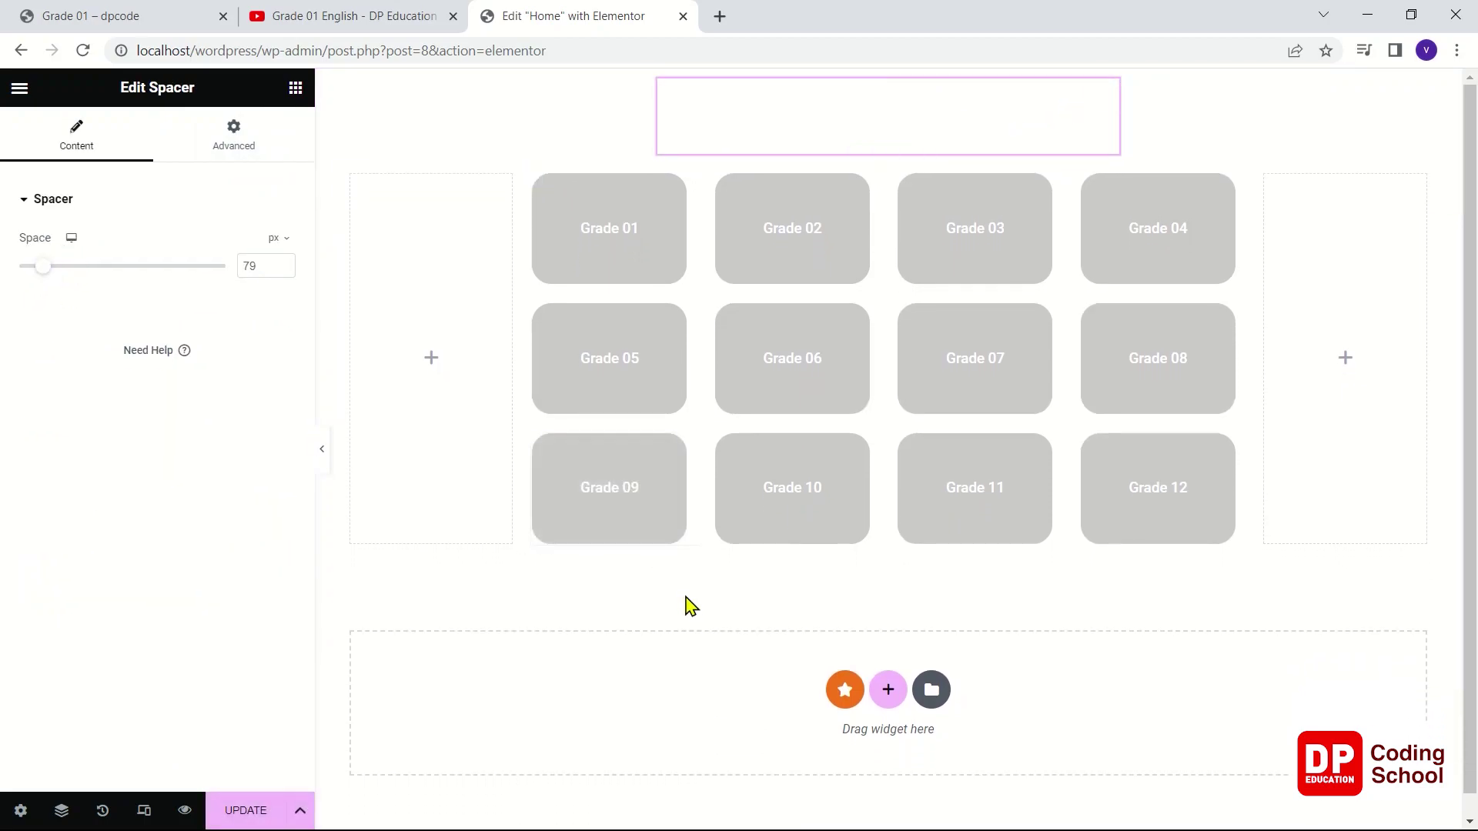
# - Add a single-column section below the grade buttons and browse the widget list for an element to fill it
pyautogui.click(890, 693)
pyautogui.scroll(-2, 778, 716)
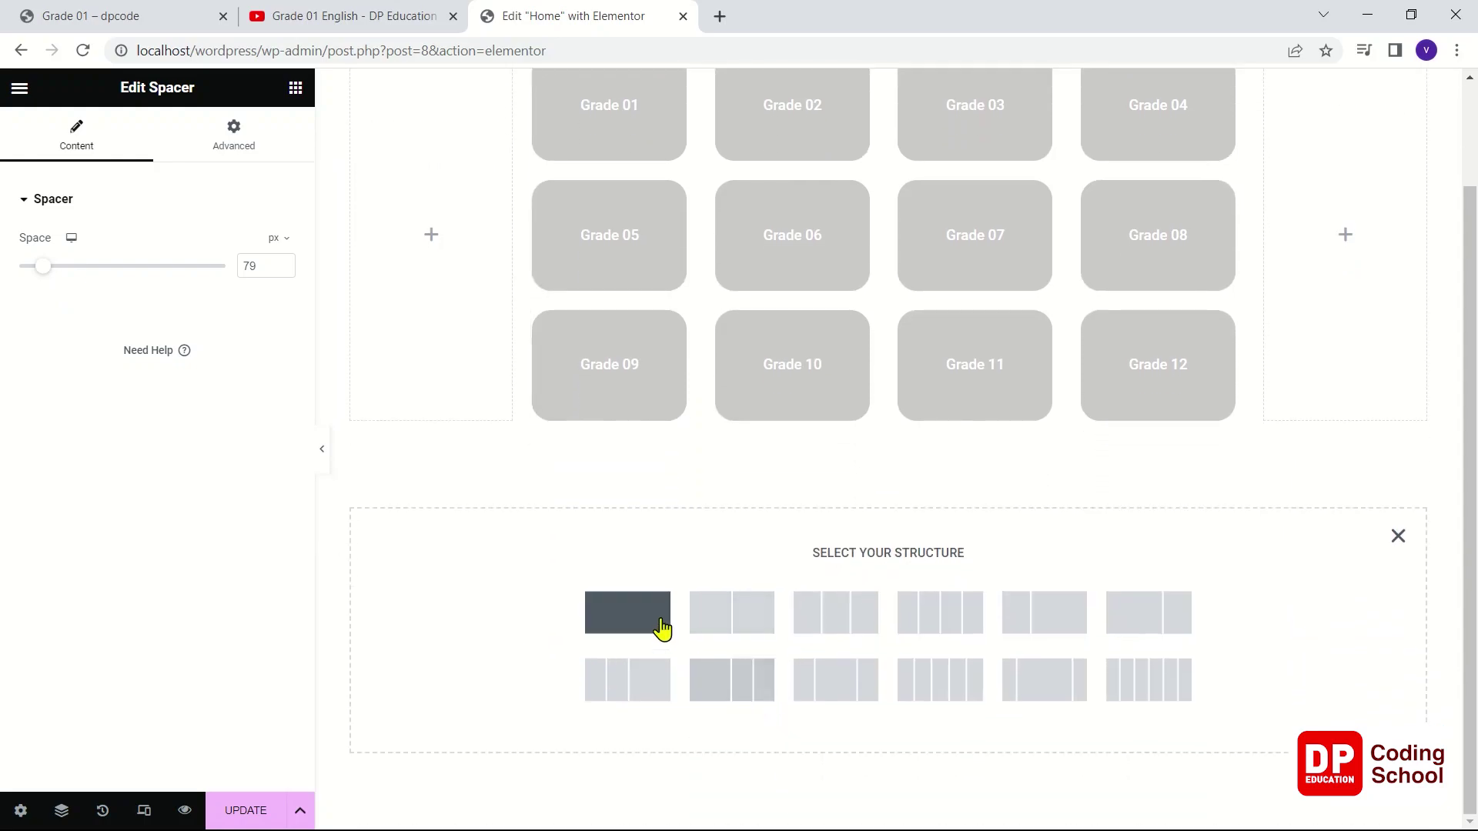
pyautogui.click(660, 625)
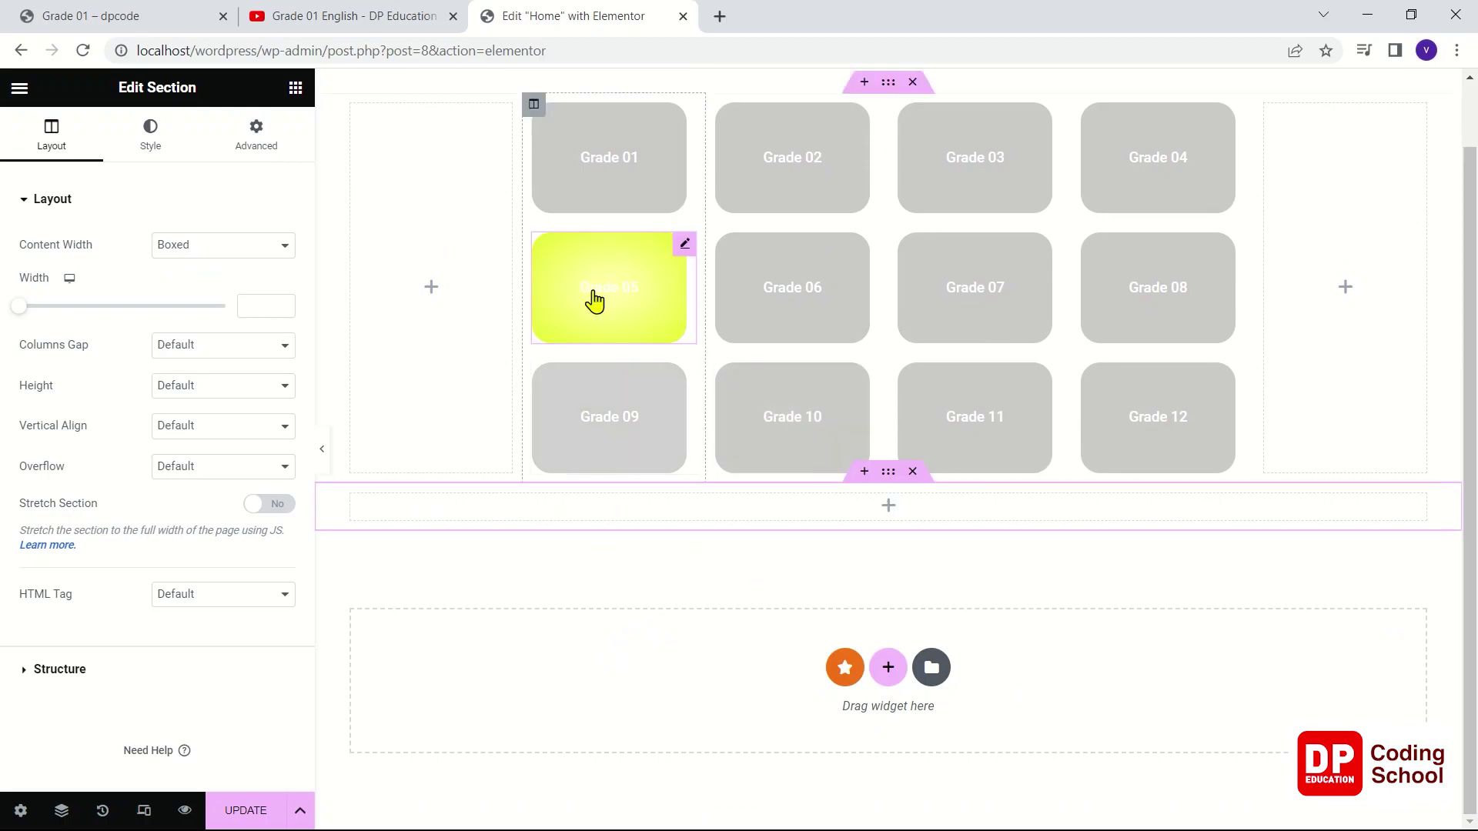
pyautogui.click(295, 89)
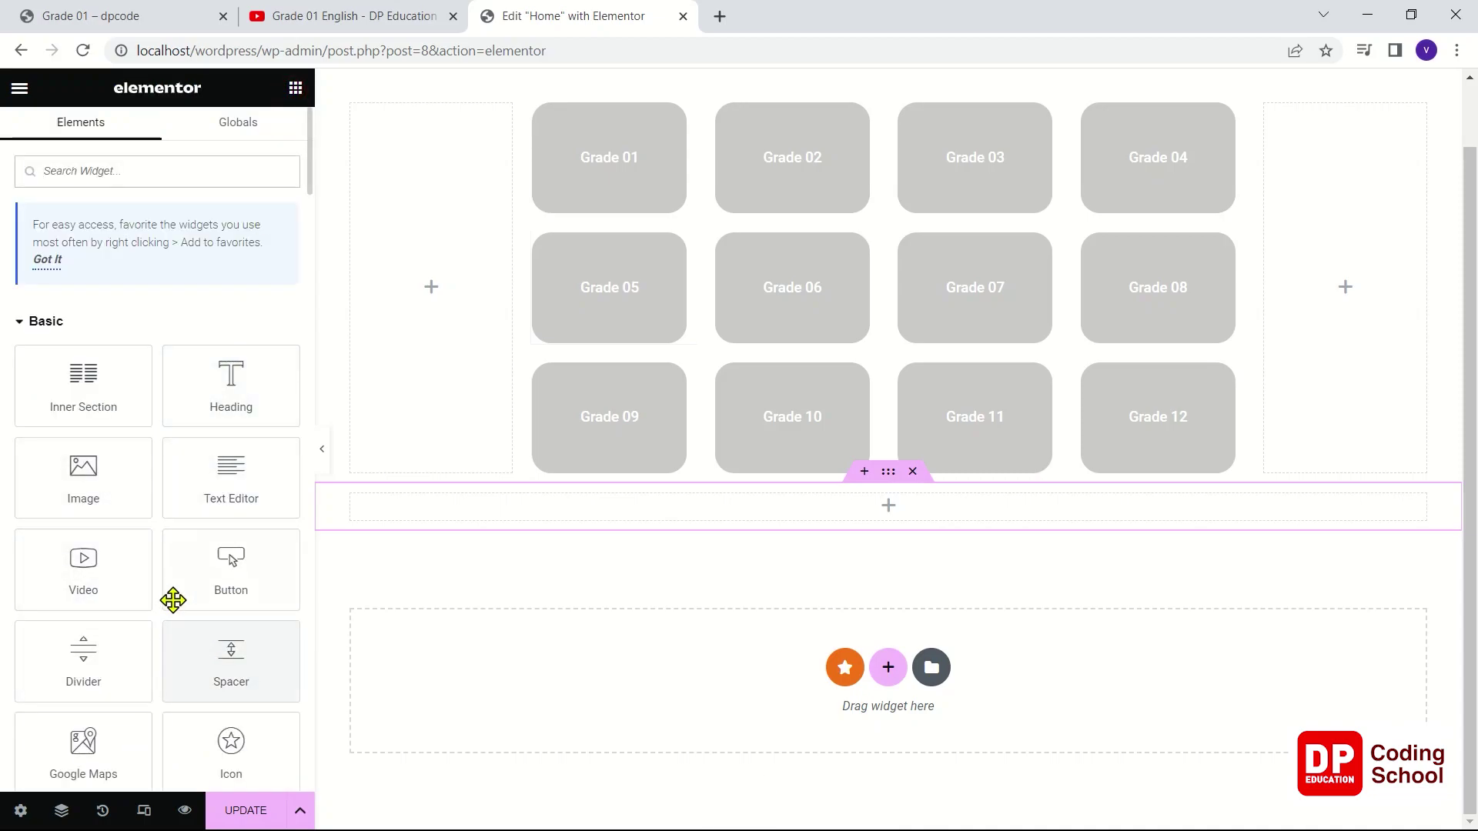
pyautogui.scroll(-10, 177, 585)
pyautogui.scroll(10, 190, 567)
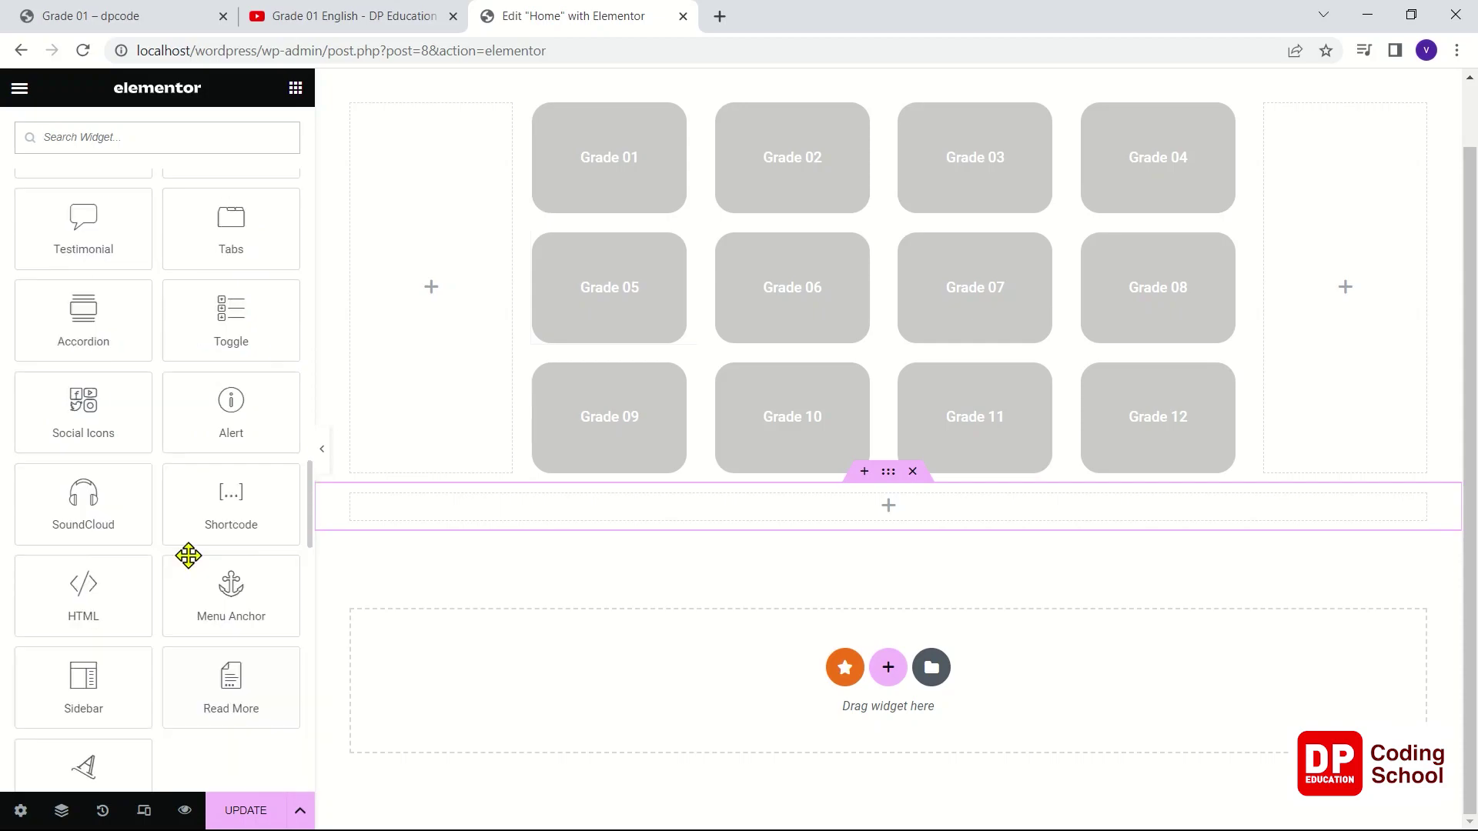
pyautogui.scroll(5, 190, 568)
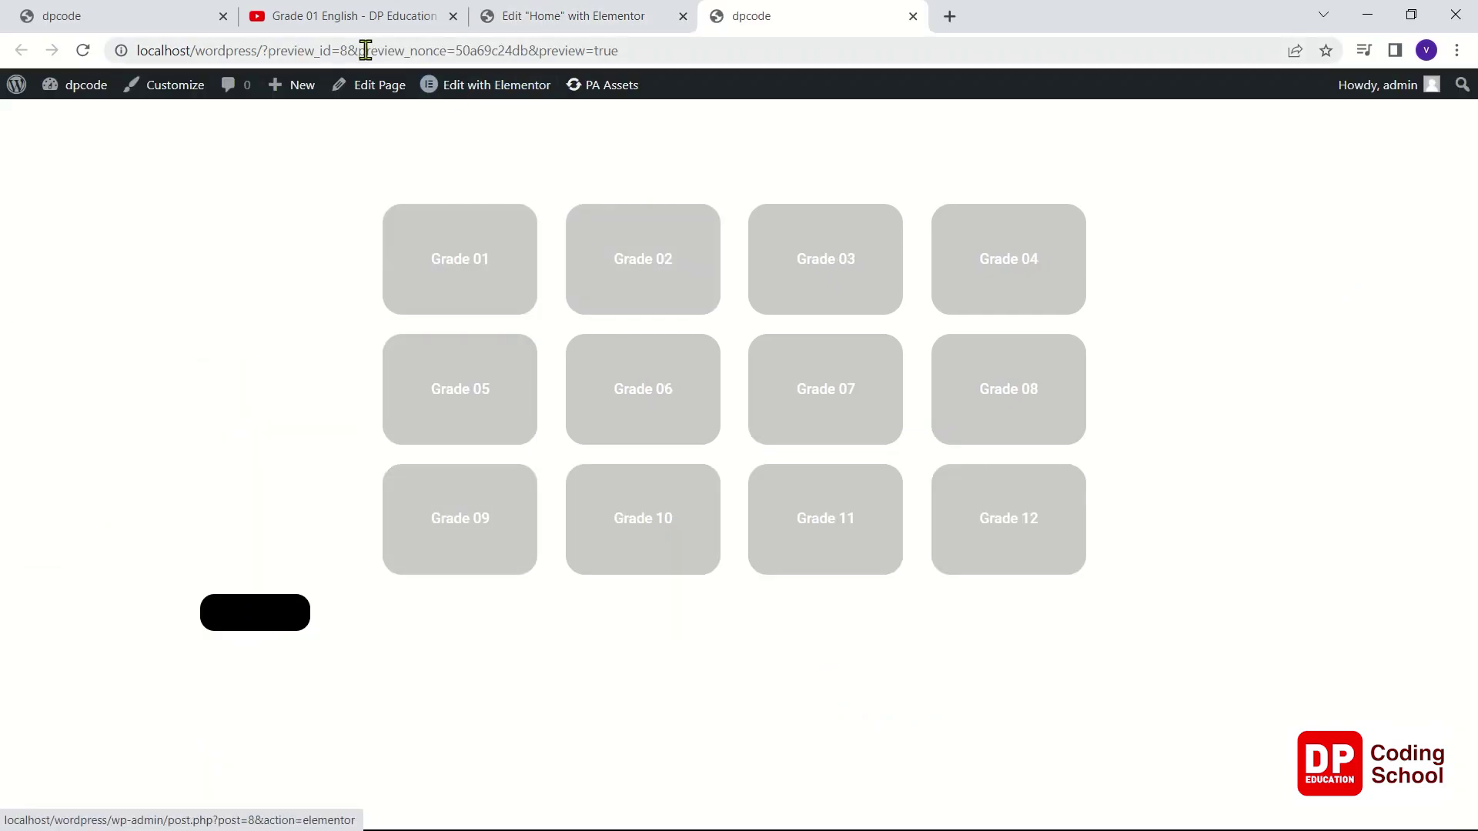
# - Set the Click here button's normal background color to #FFFFFF, update the page and reload its preview to check it
pyautogui.click(545, 12)
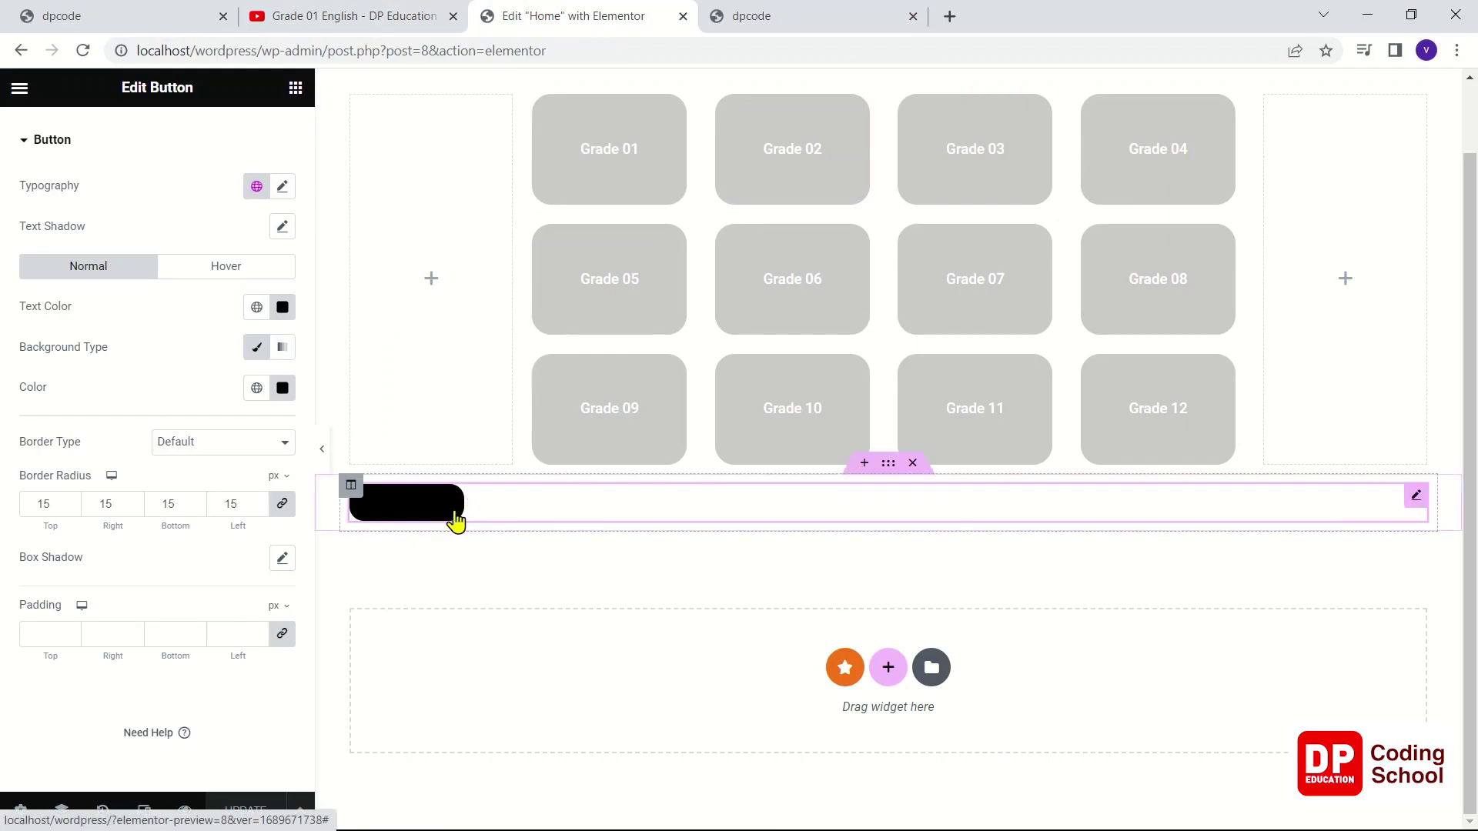
pyautogui.click(288, 311)
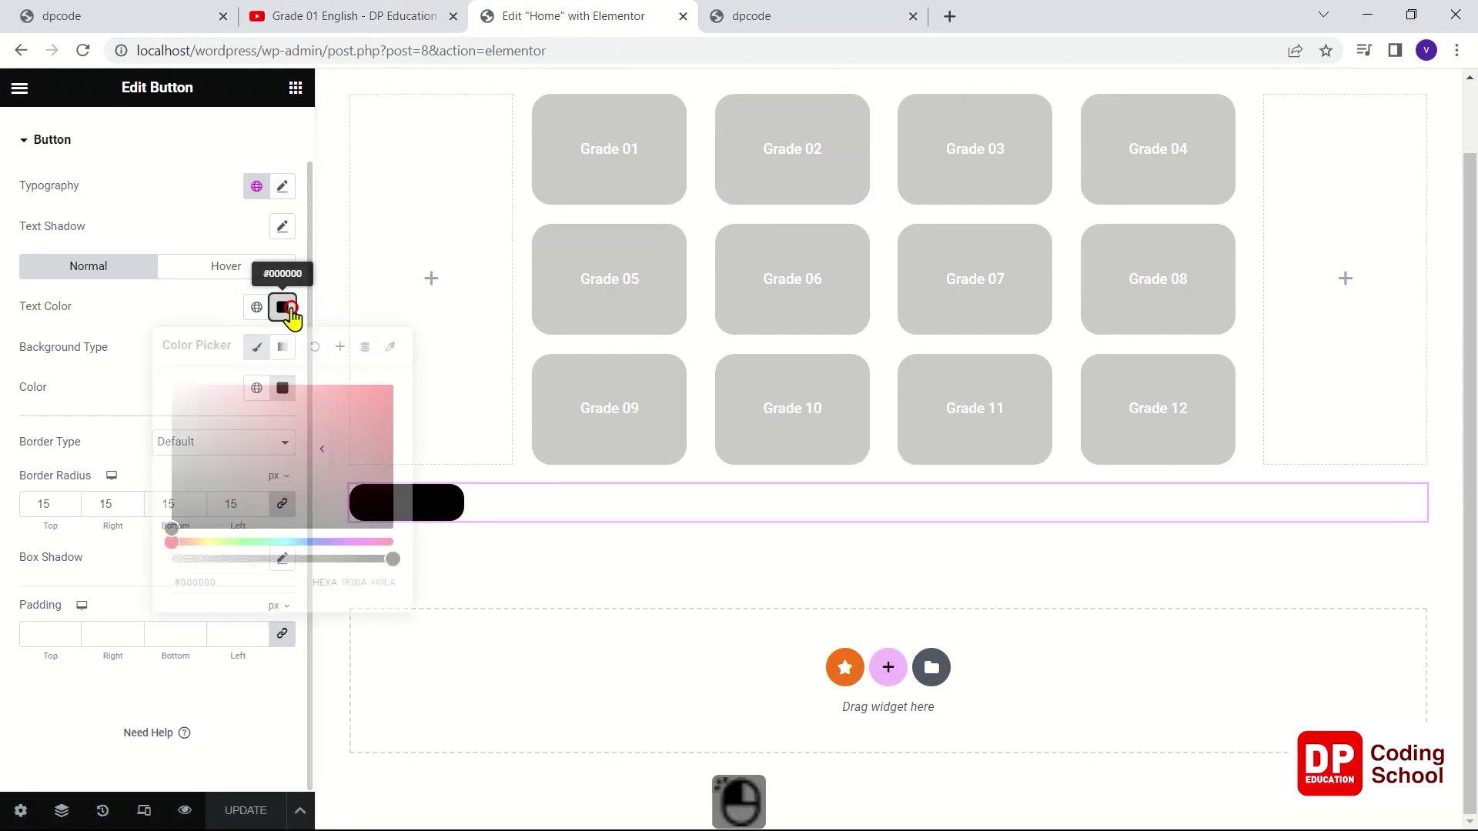
pyautogui.click(83, 396)
pyautogui.click(283, 388)
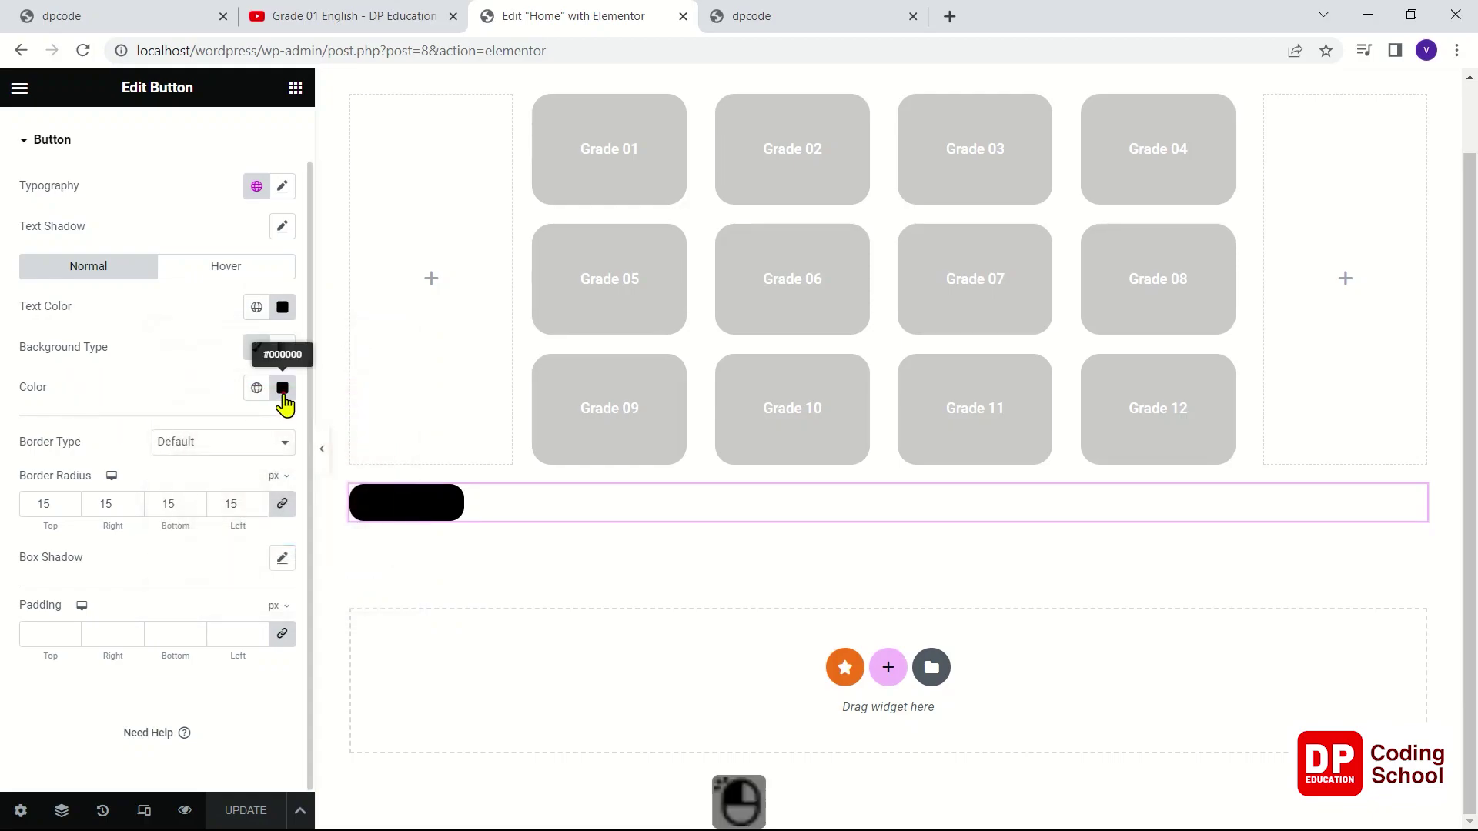
pyautogui.click(237, 513)
pyautogui.moveTo(179, 447); pyautogui.dragTo(151, 452)
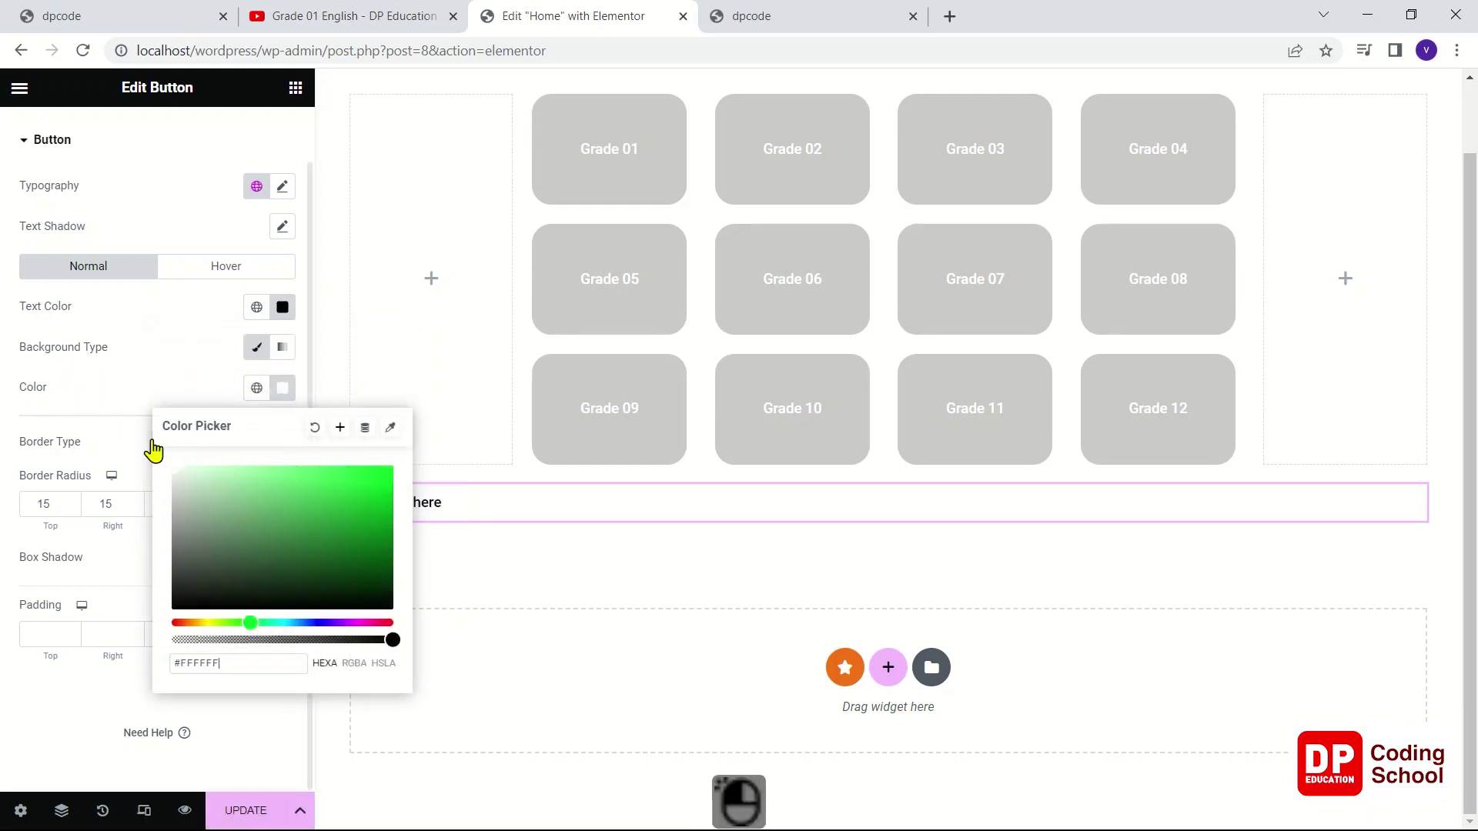
pyautogui.click(250, 817)
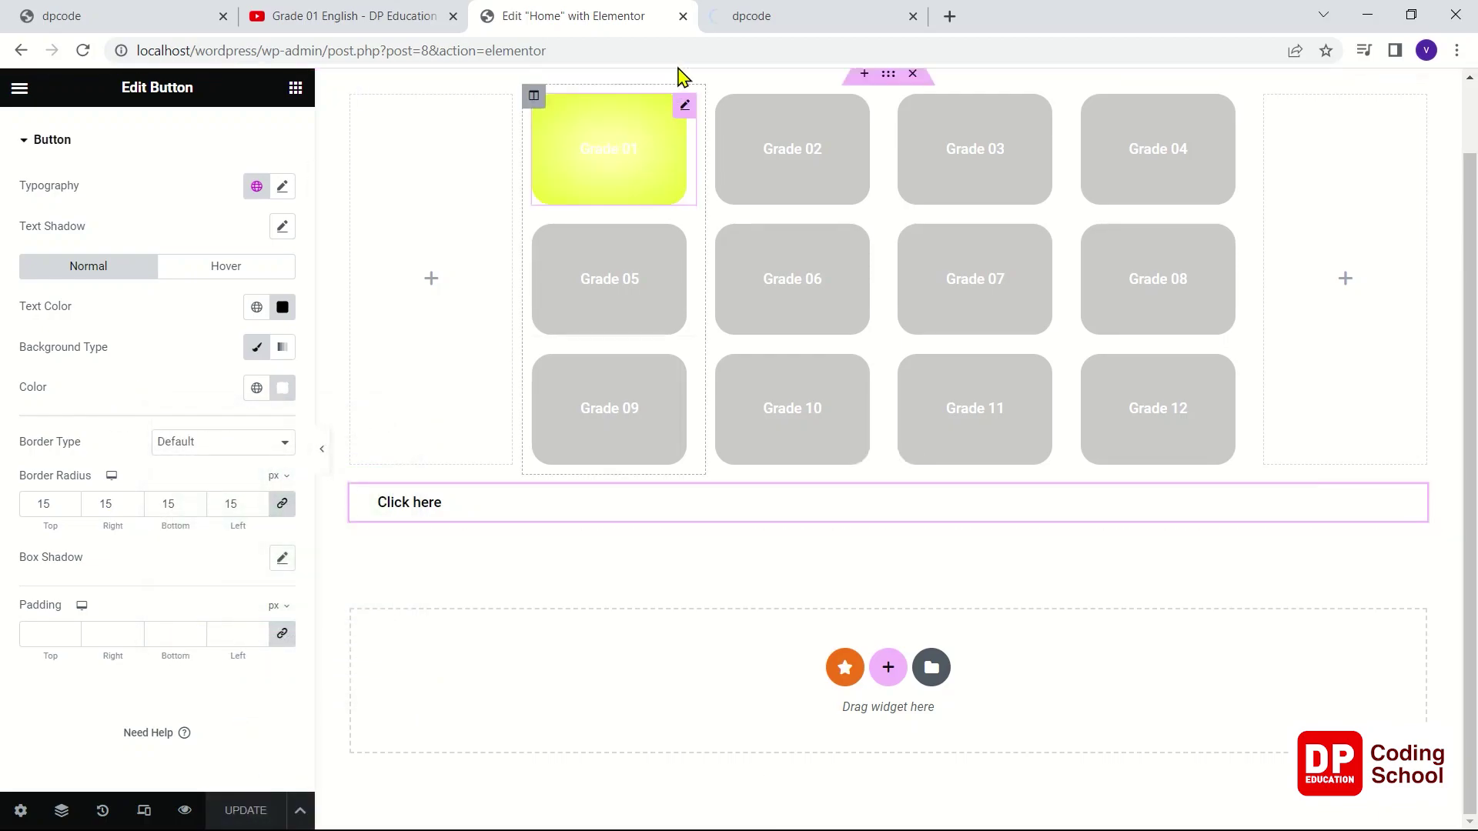
pyautogui.click(727, 19)
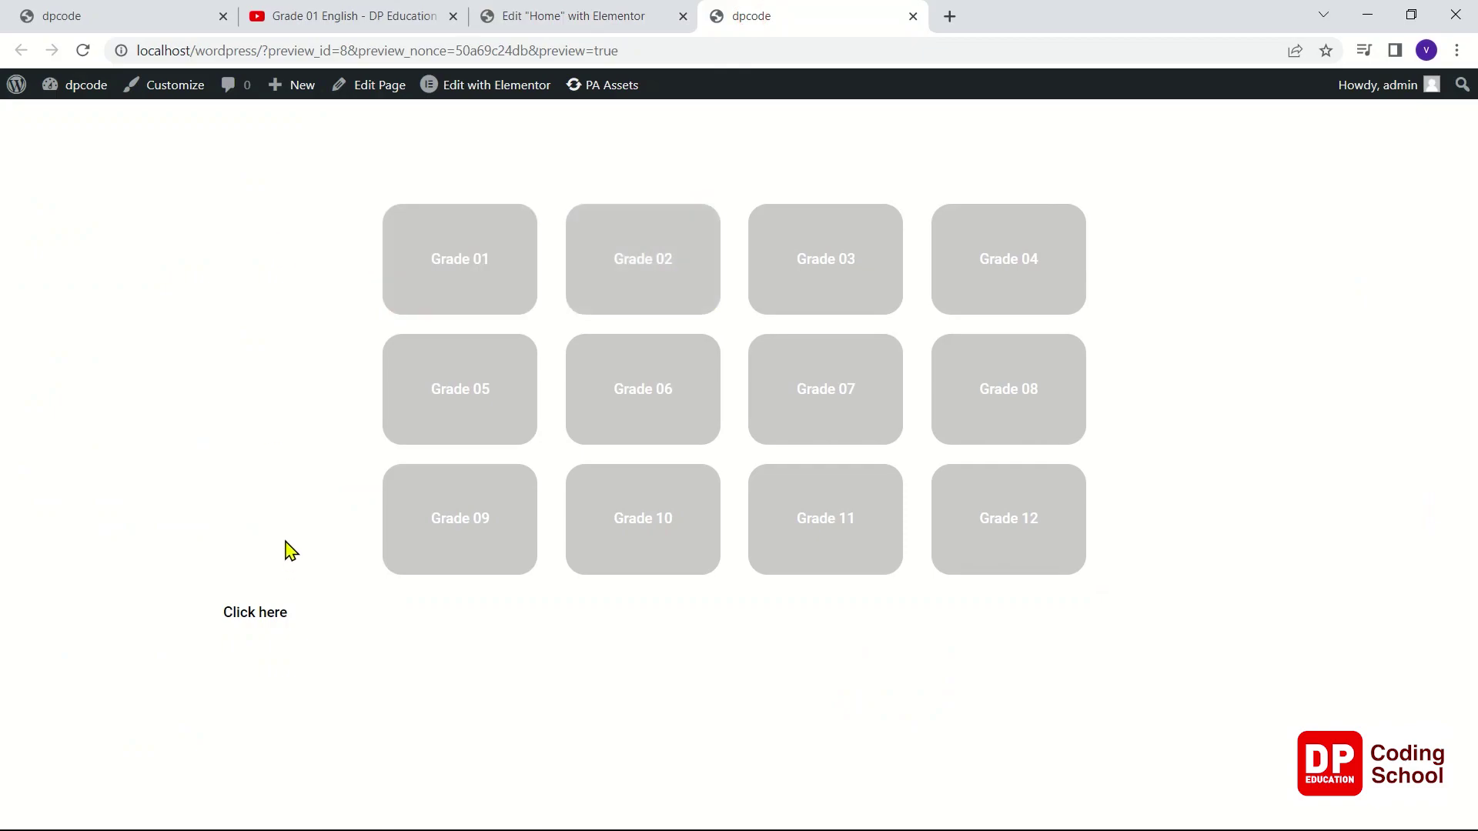
pyautogui.rightClick(250, 369)
pyautogui.click(293, 431)
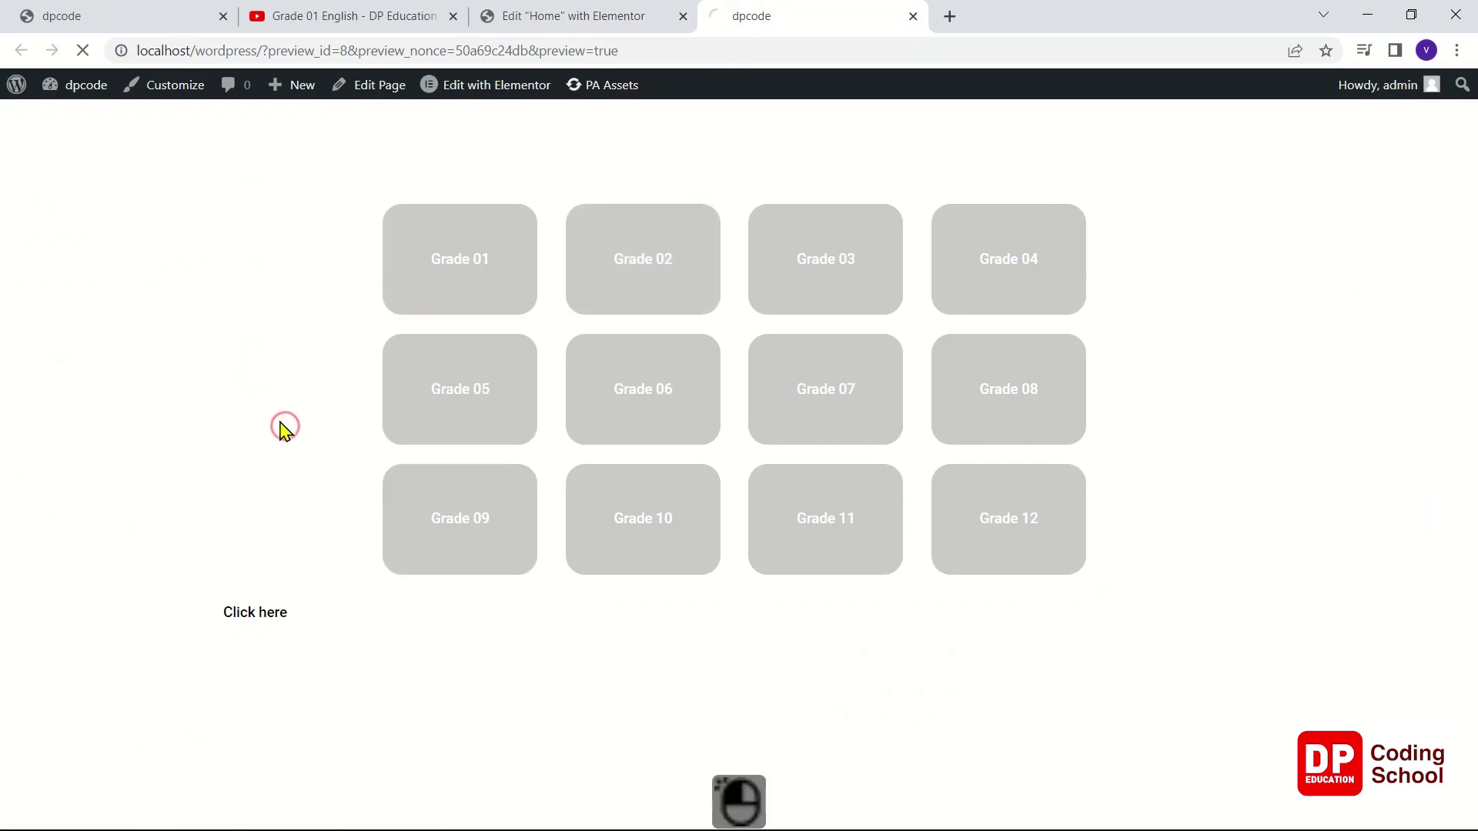
# - Give the button's hover state a gradient background with first color #FF0000, then update the page and check the hover effect in the preview
pyautogui.click(602, 21)
pyautogui.click(282, 348)
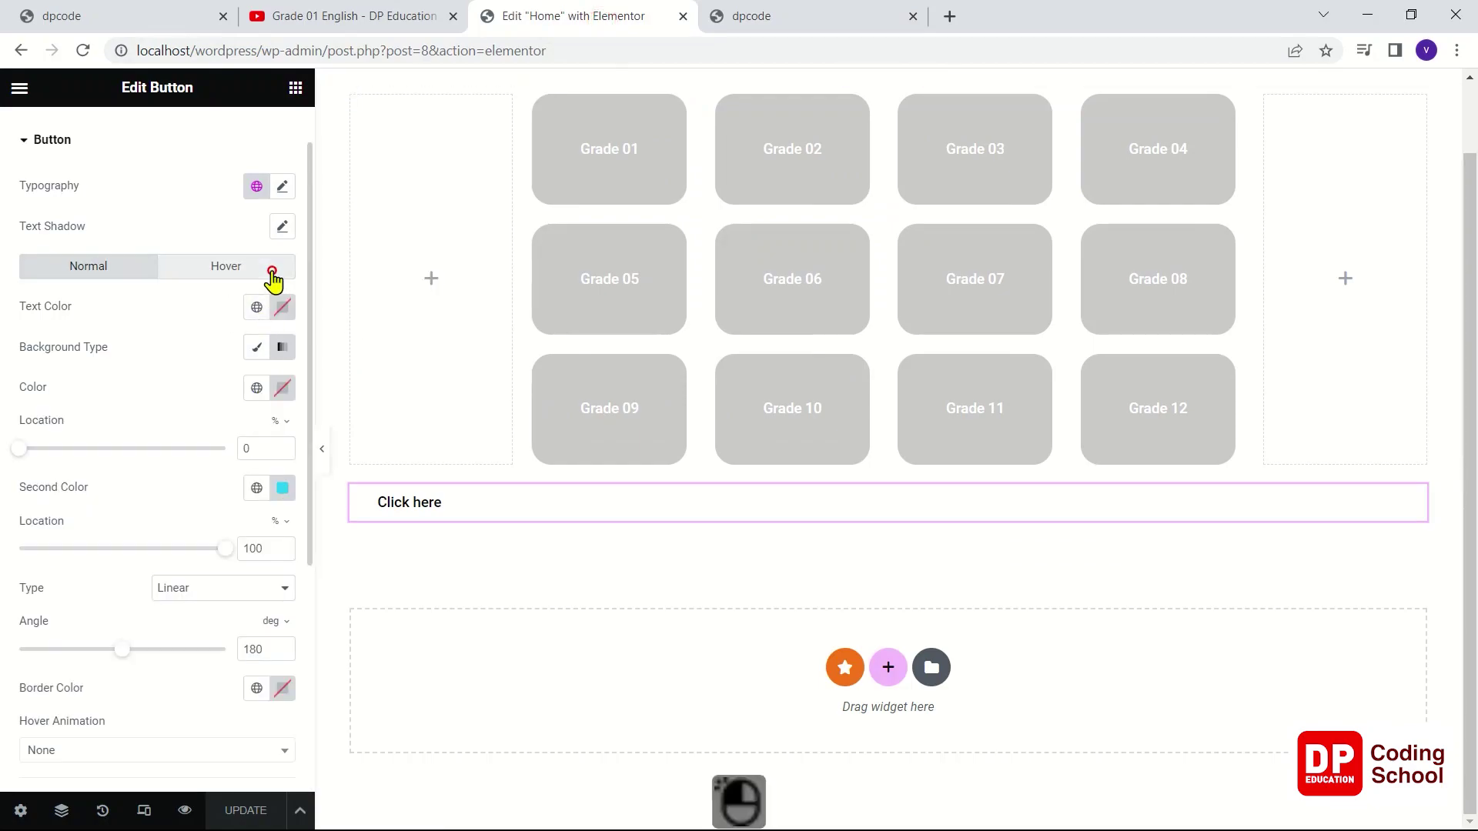
pyautogui.click(279, 269)
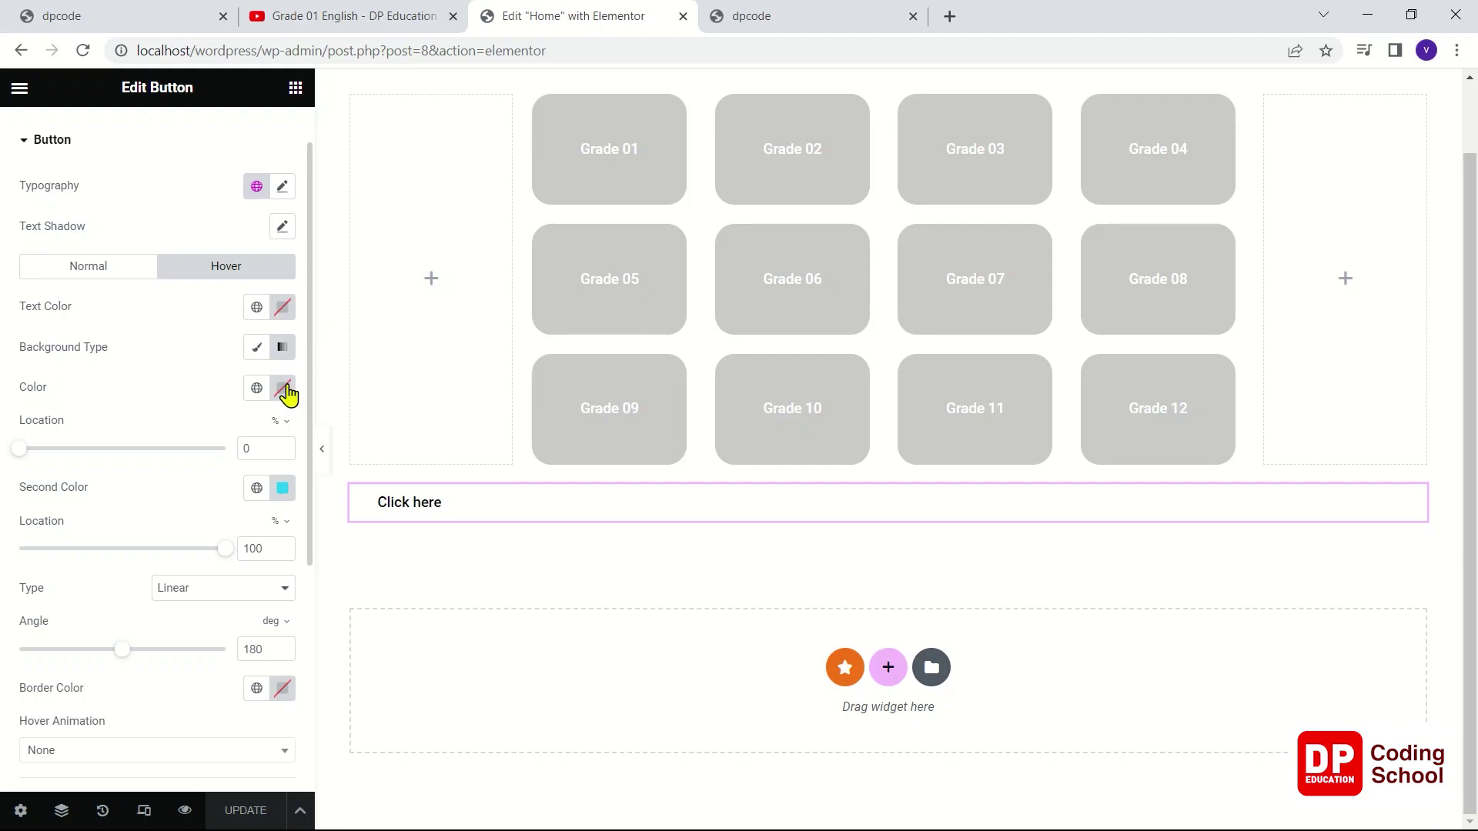
pyautogui.click(286, 389)
pyautogui.moveTo(218, 495); pyautogui.dragTo(392, 465)
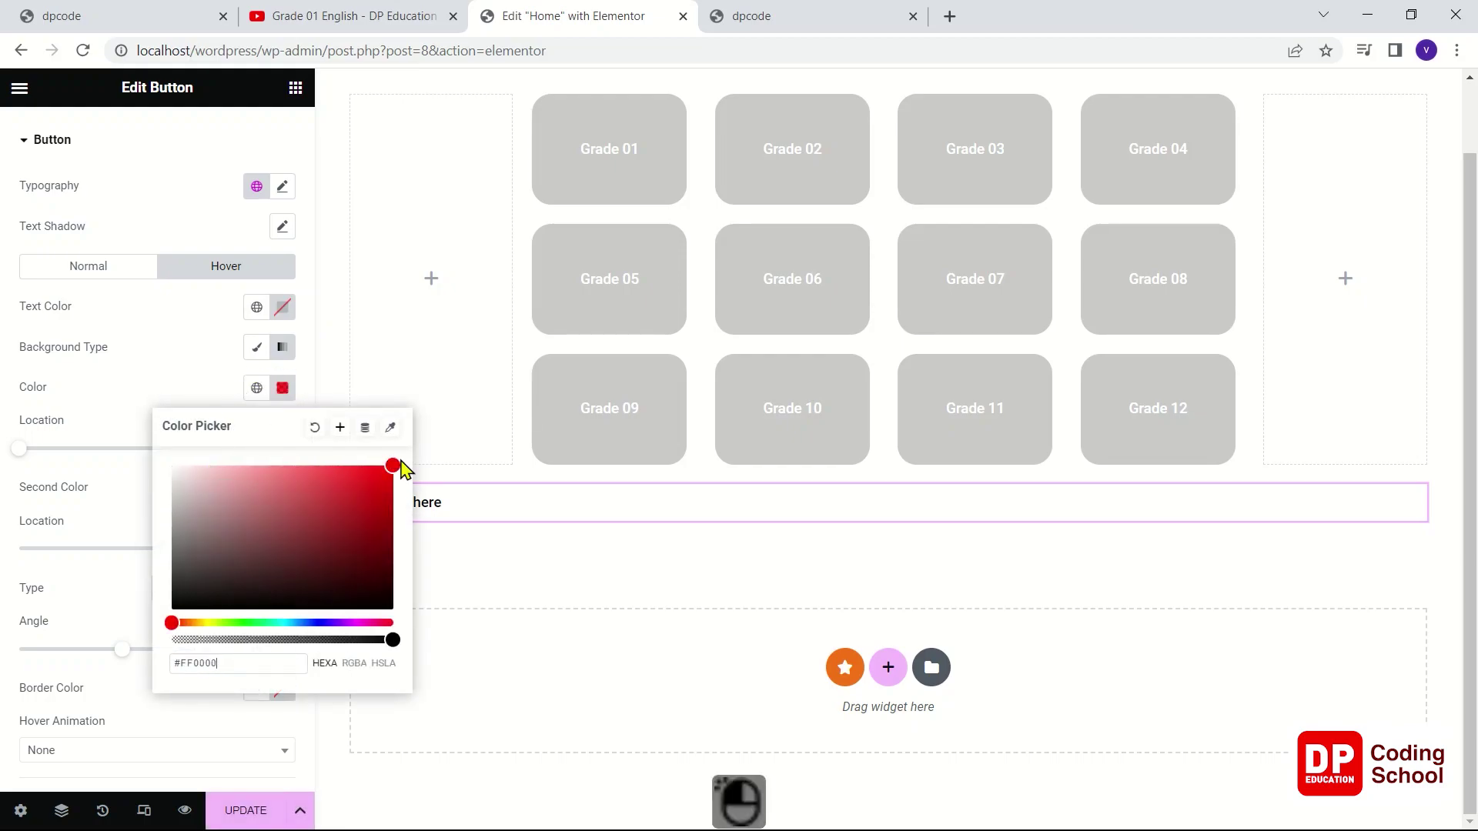
pyautogui.click(237, 804)
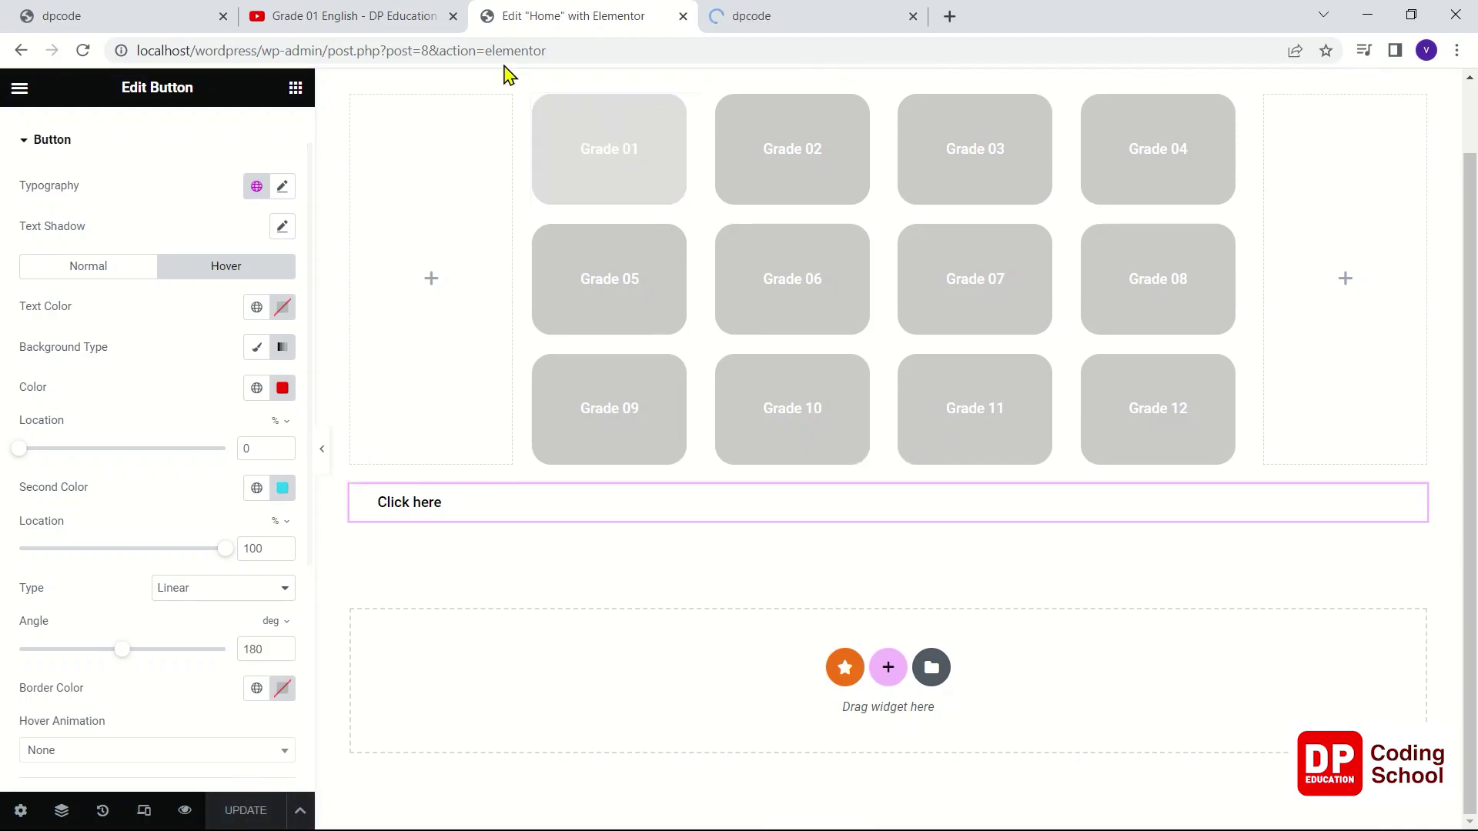
pyautogui.click(726, 17)
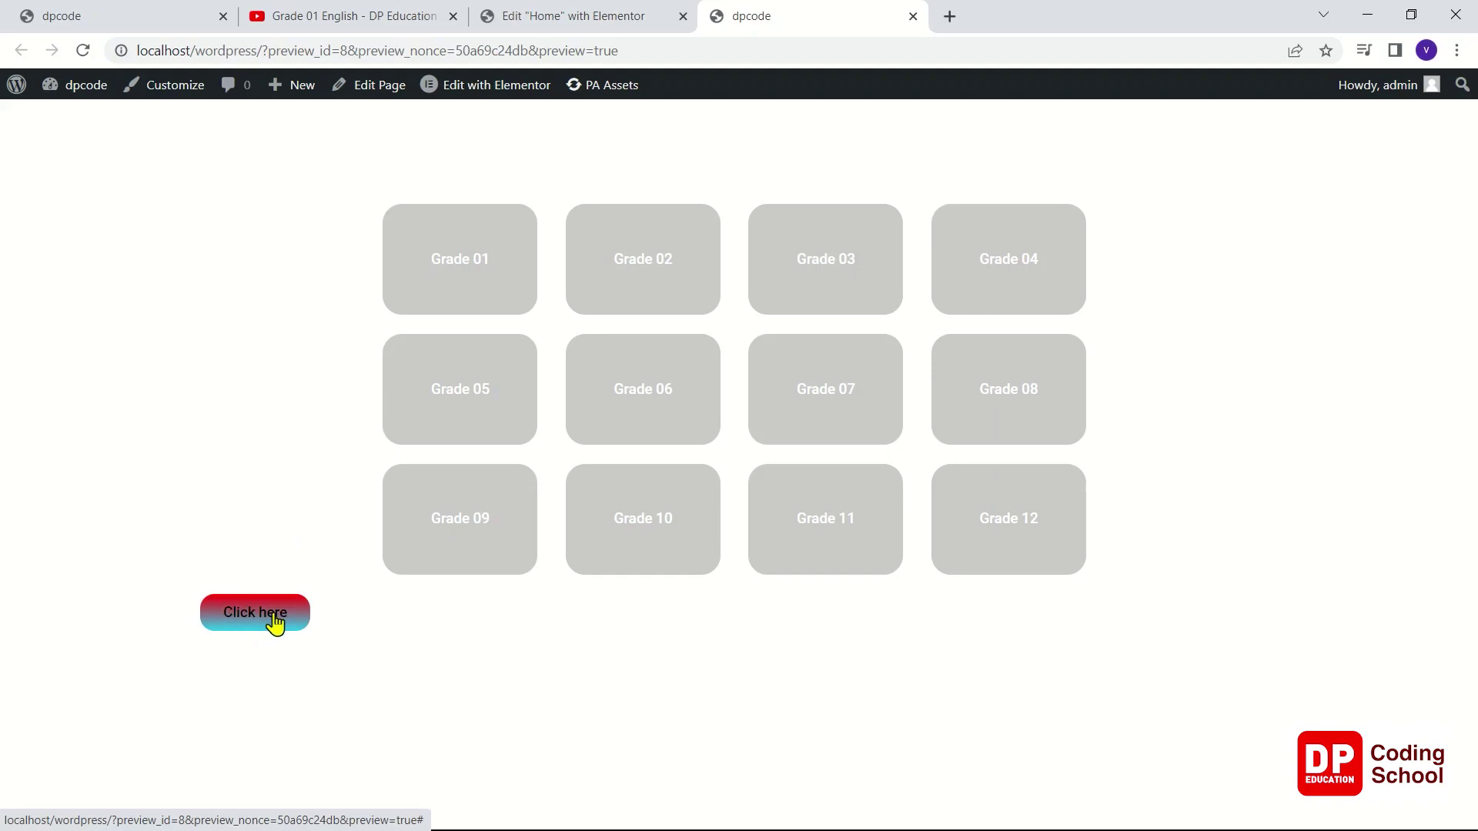
# - Return to the editor and switch the button's hover background from gradient to the classic type
pyautogui.click(537, 17)
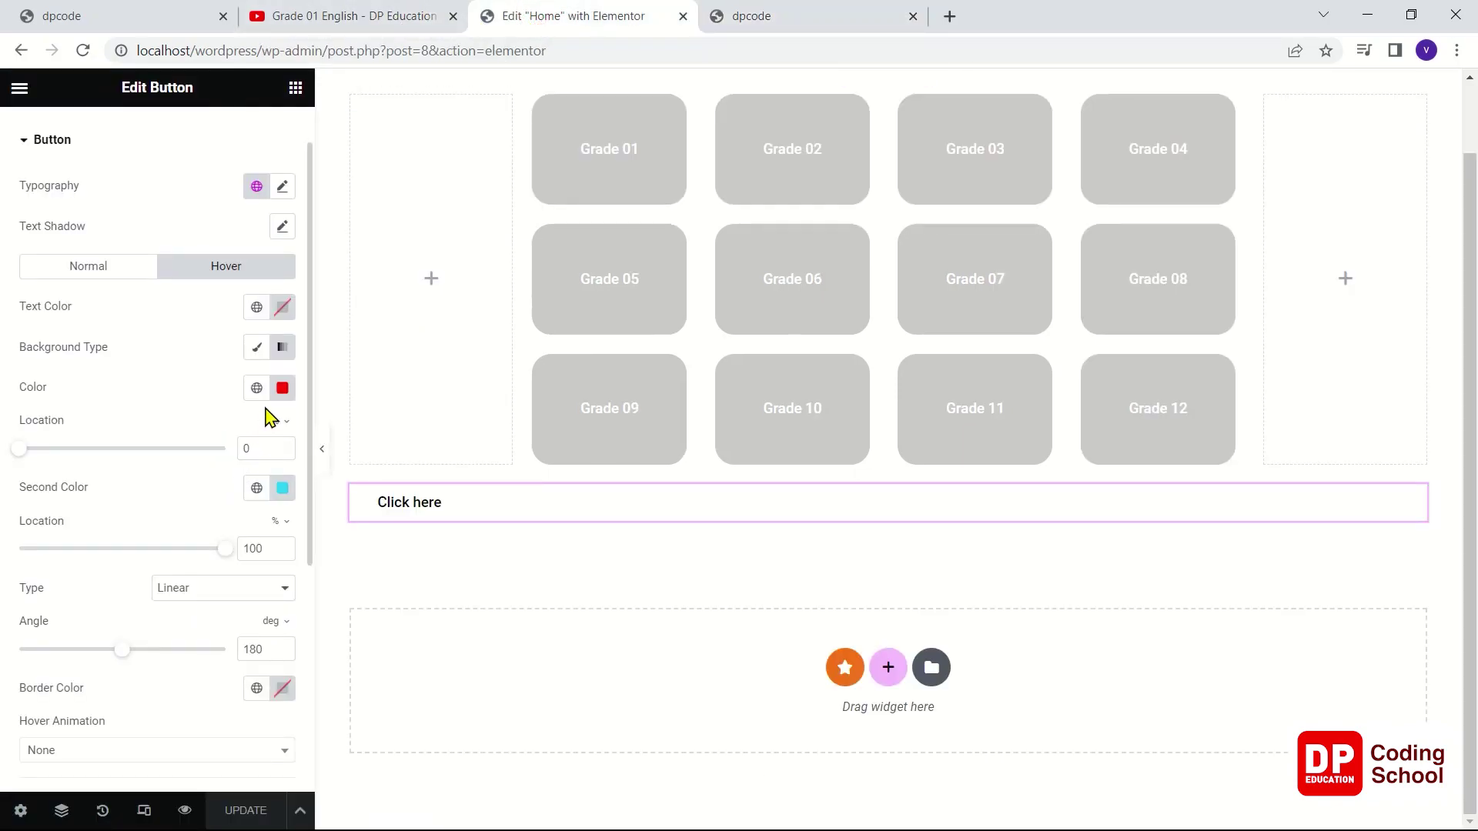
pyautogui.click(282, 348)
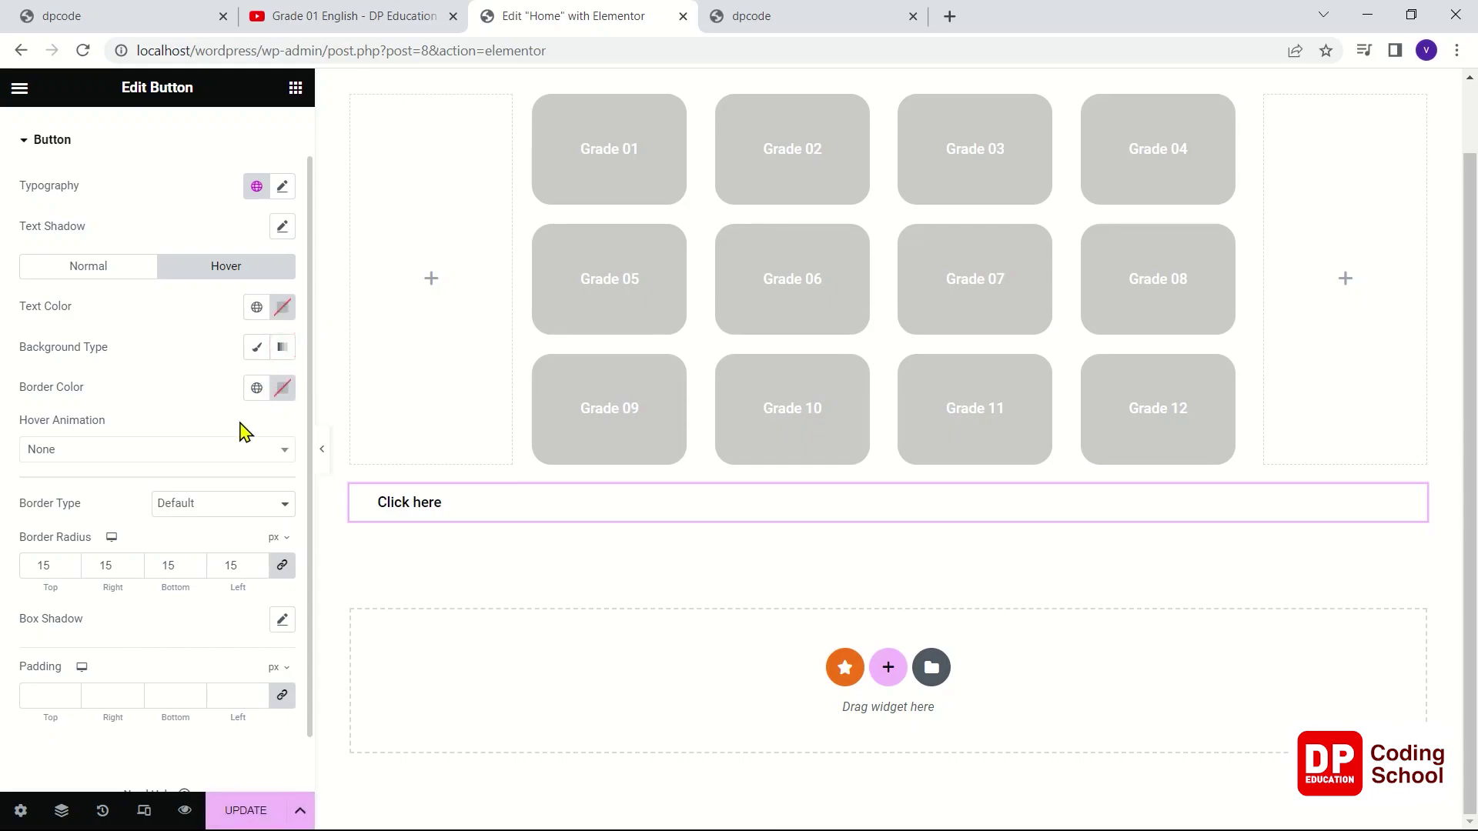
pyautogui.scroll(-1, 280, 435)
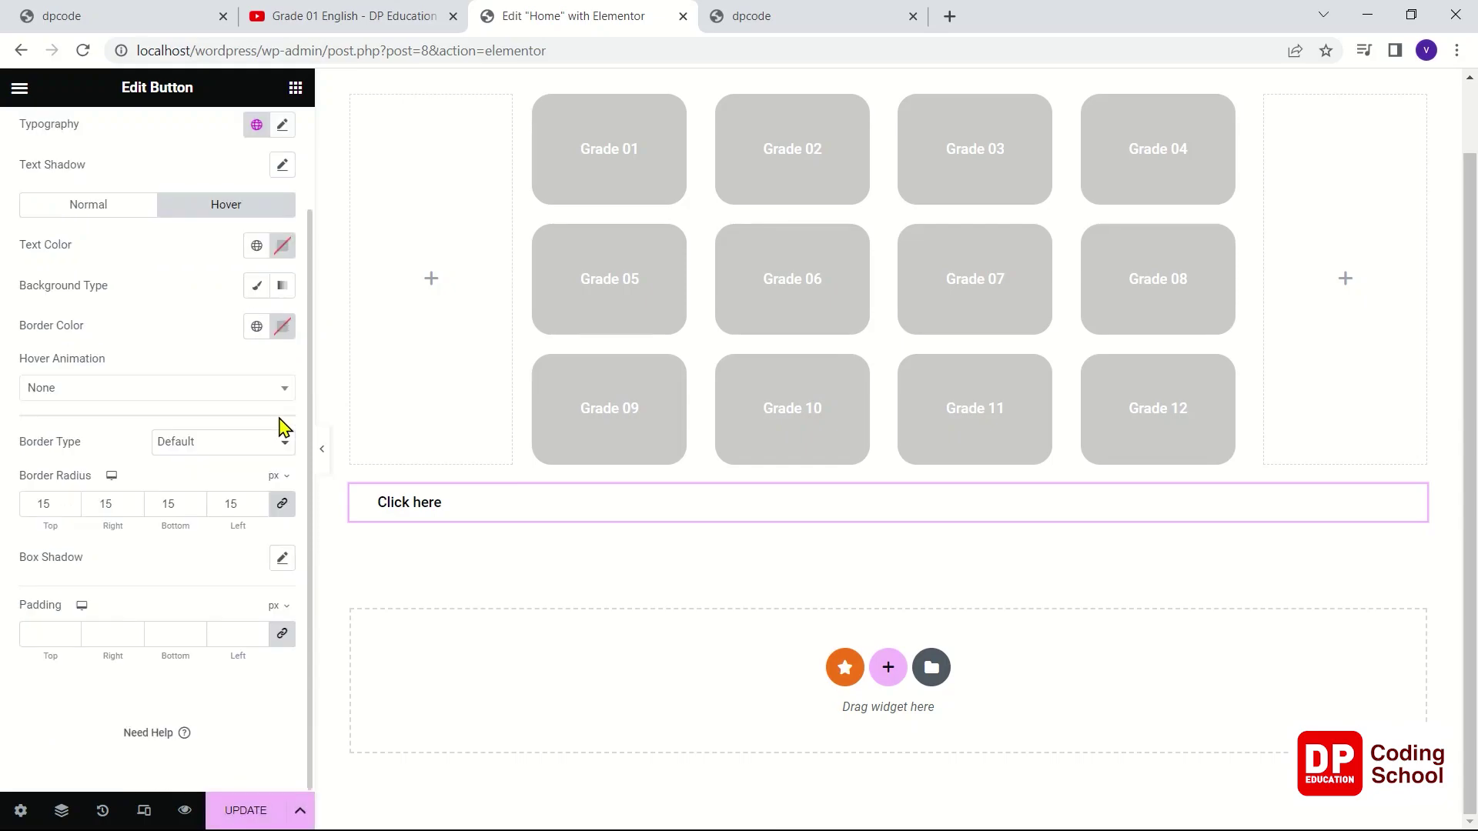
pyautogui.scroll(2, 284, 427)
pyautogui.click(257, 406)
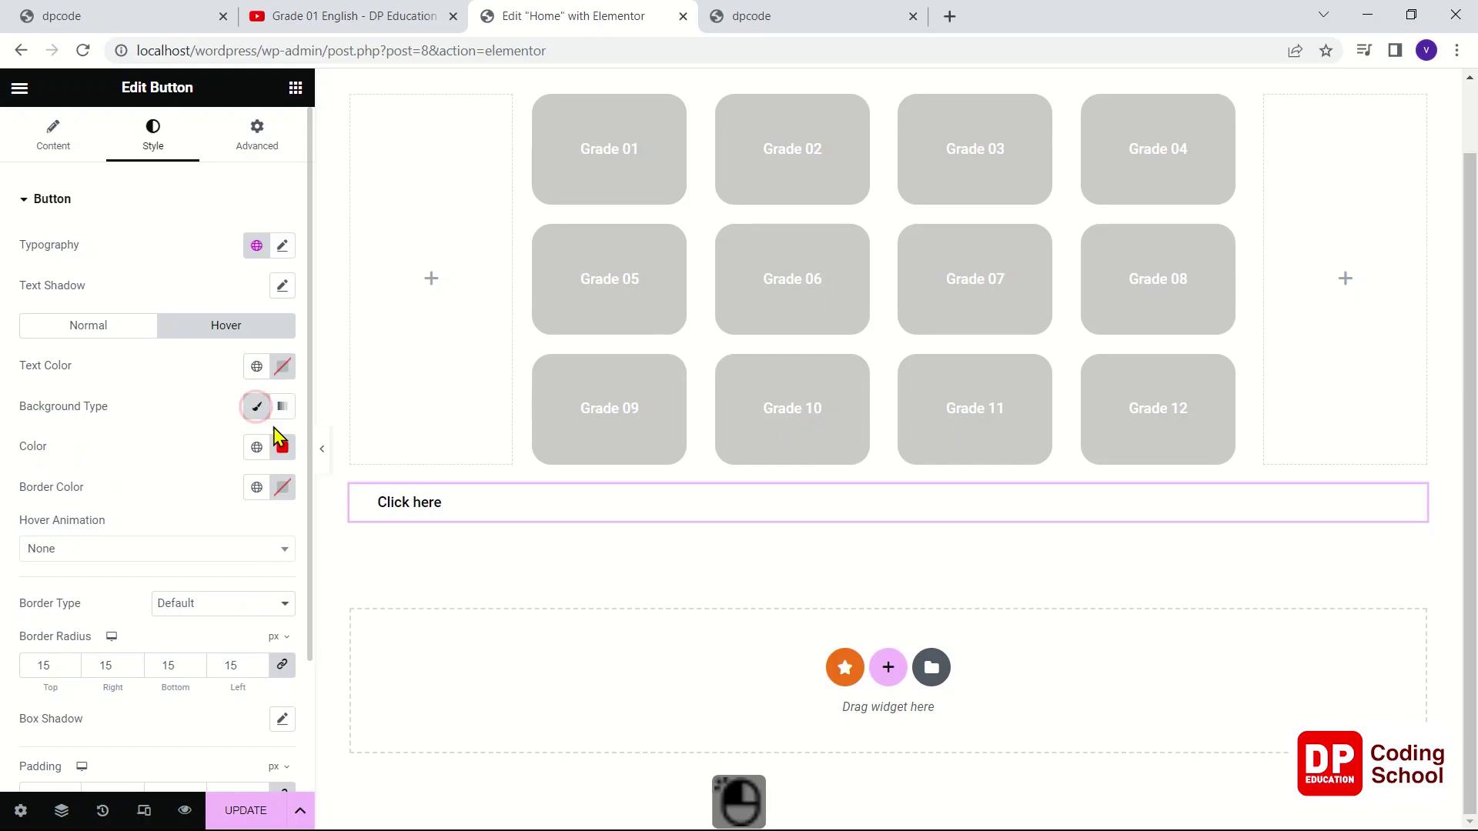
# - Compare the button's Normal and Hover style settings, including background, border, hover animation and padding options
pyautogui.scroll(-2, 296, 447)
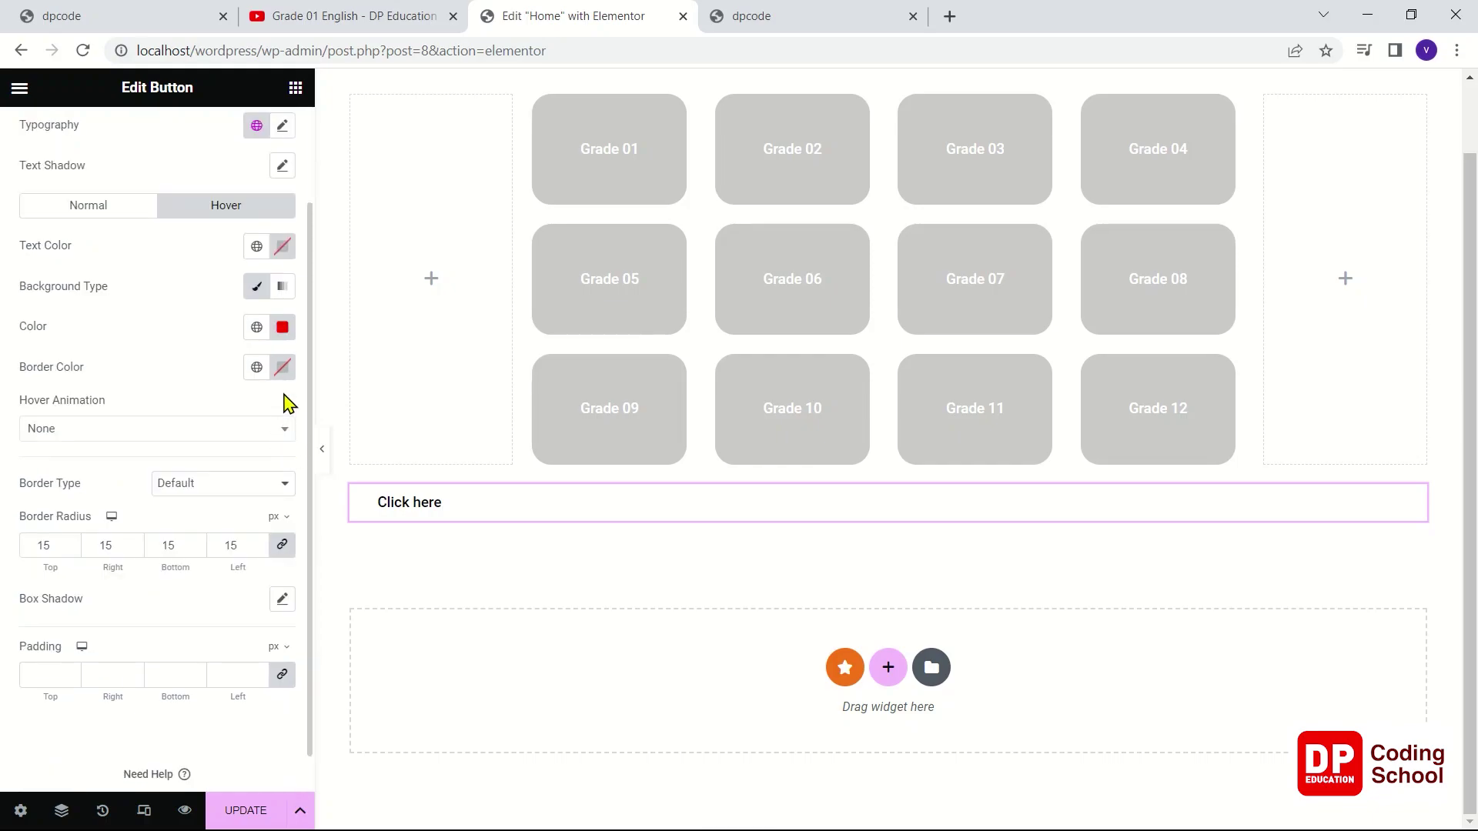
pyautogui.scroll(-1, 285, 402)
pyautogui.scroll(3, 284, 400)
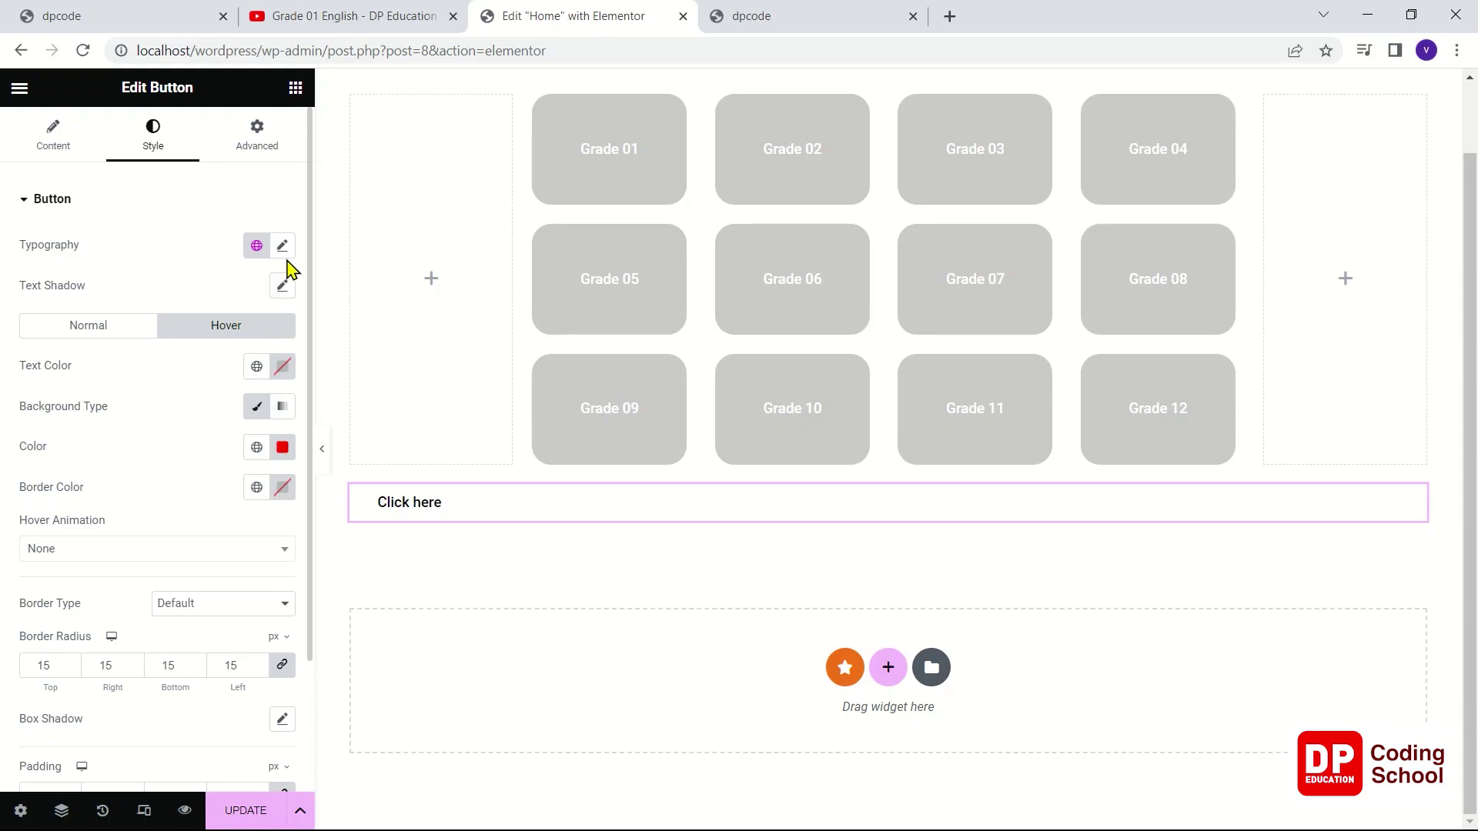
pyautogui.click(262, 326)
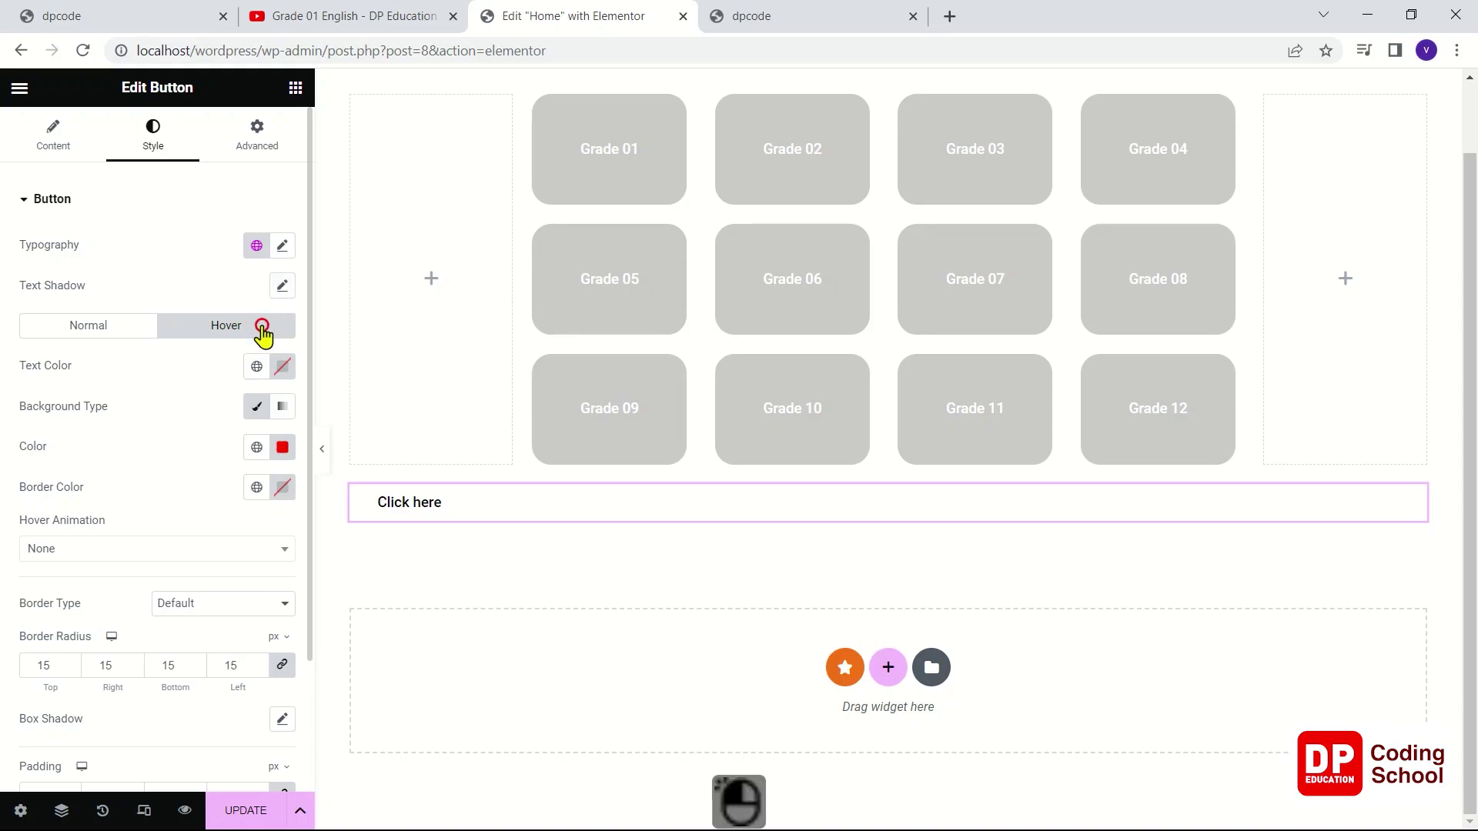
pyautogui.click(152, 330)
pyautogui.click(225, 326)
pyautogui.scroll(-2, 248, 355)
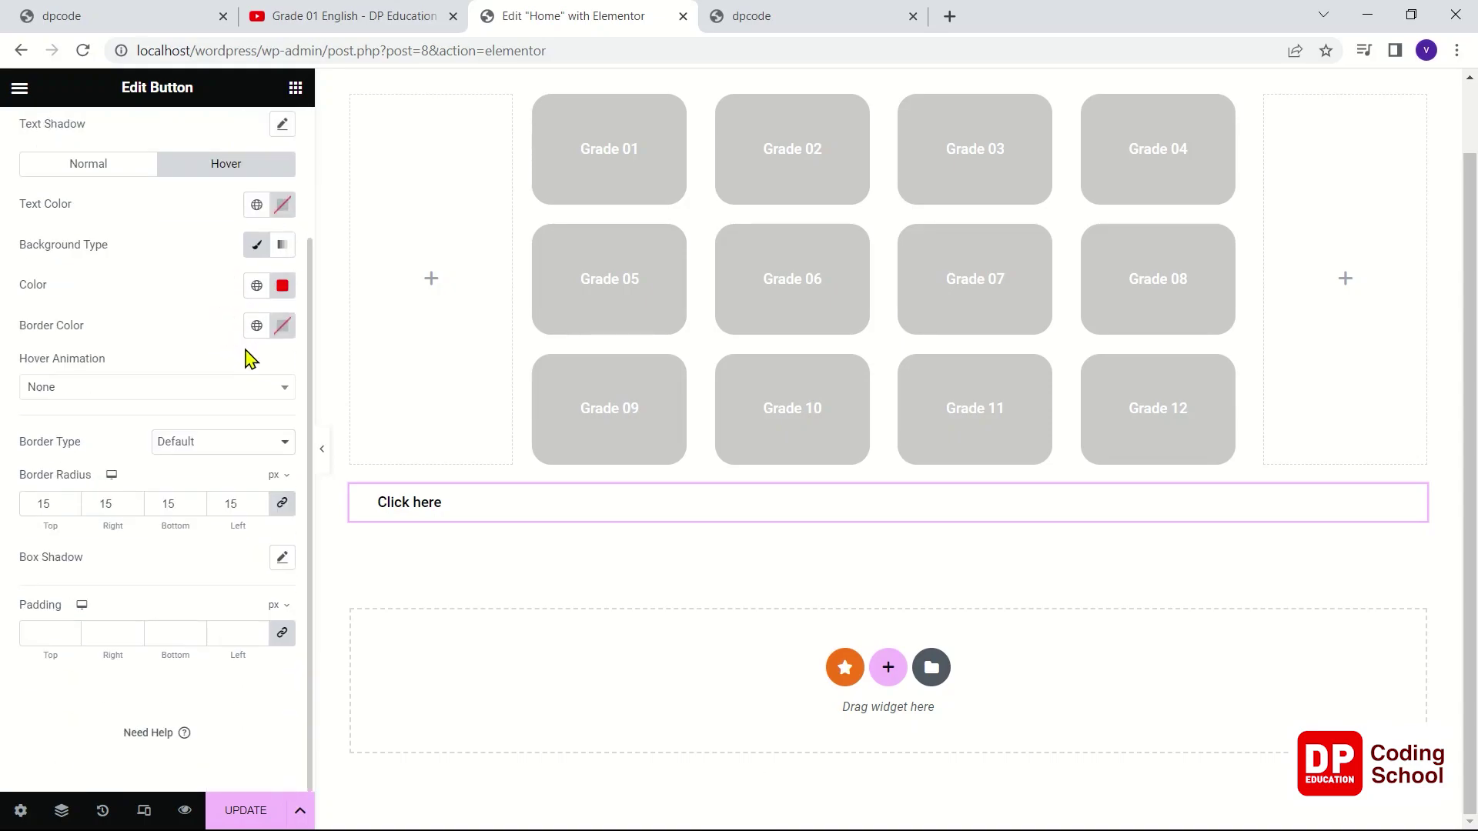
pyautogui.scroll(2, 240, 358)
pyautogui.scroll(-2, 207, 392)
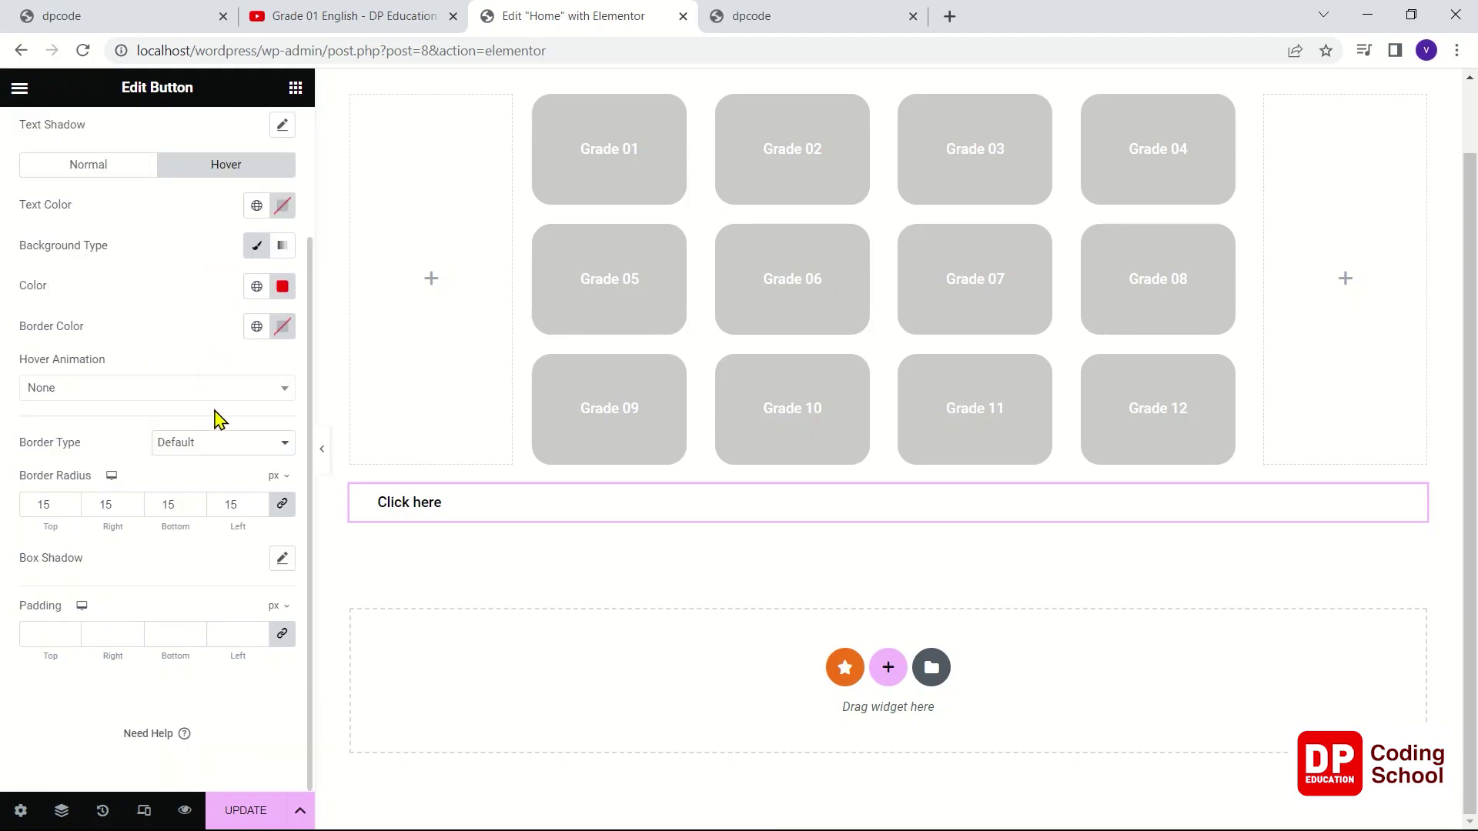
pyautogui.scroll(2, 221, 416)
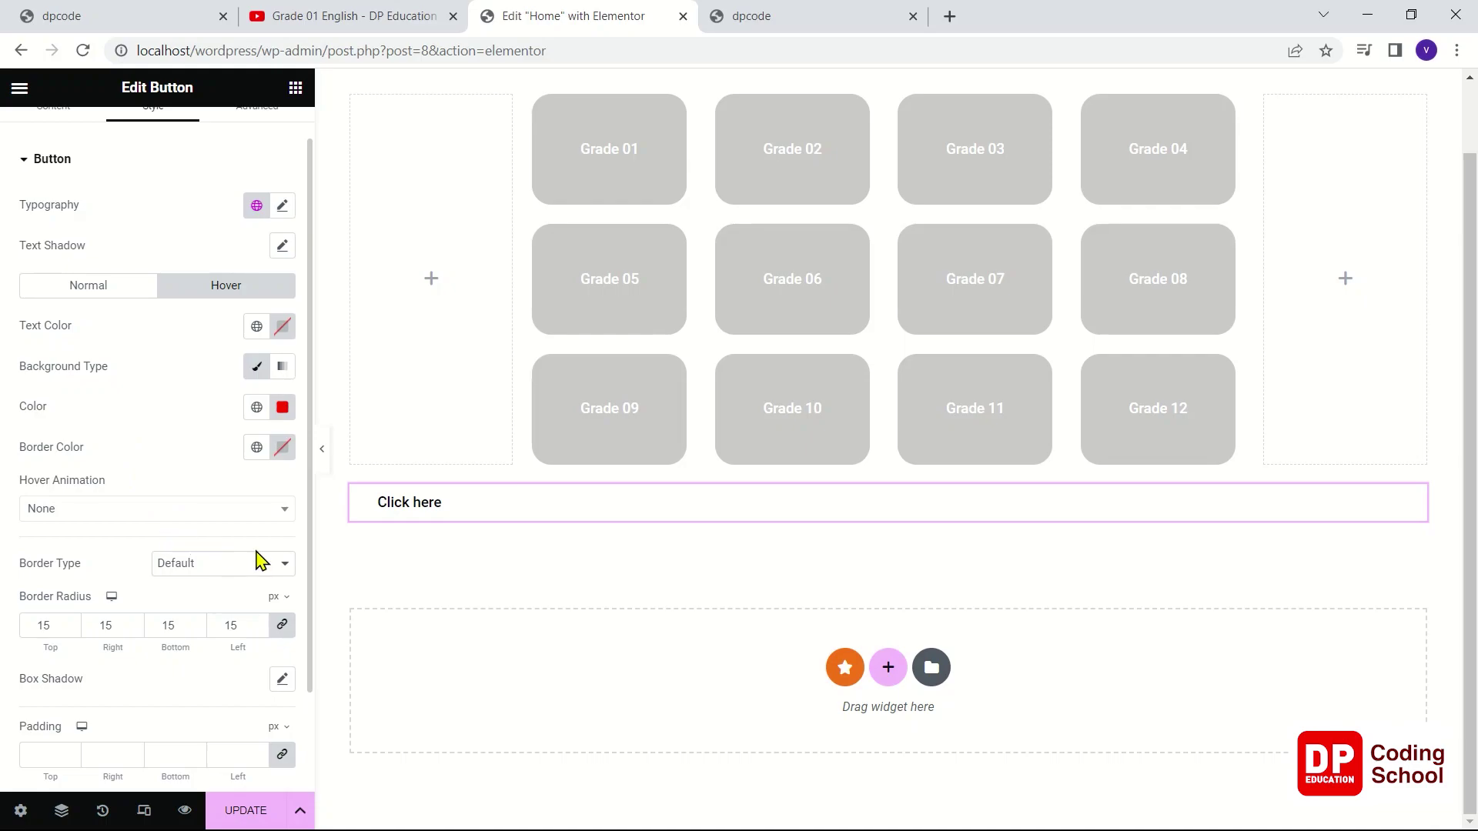
pyautogui.scroll(-2, 259, 561)
pyautogui.scroll(2, 262, 560)
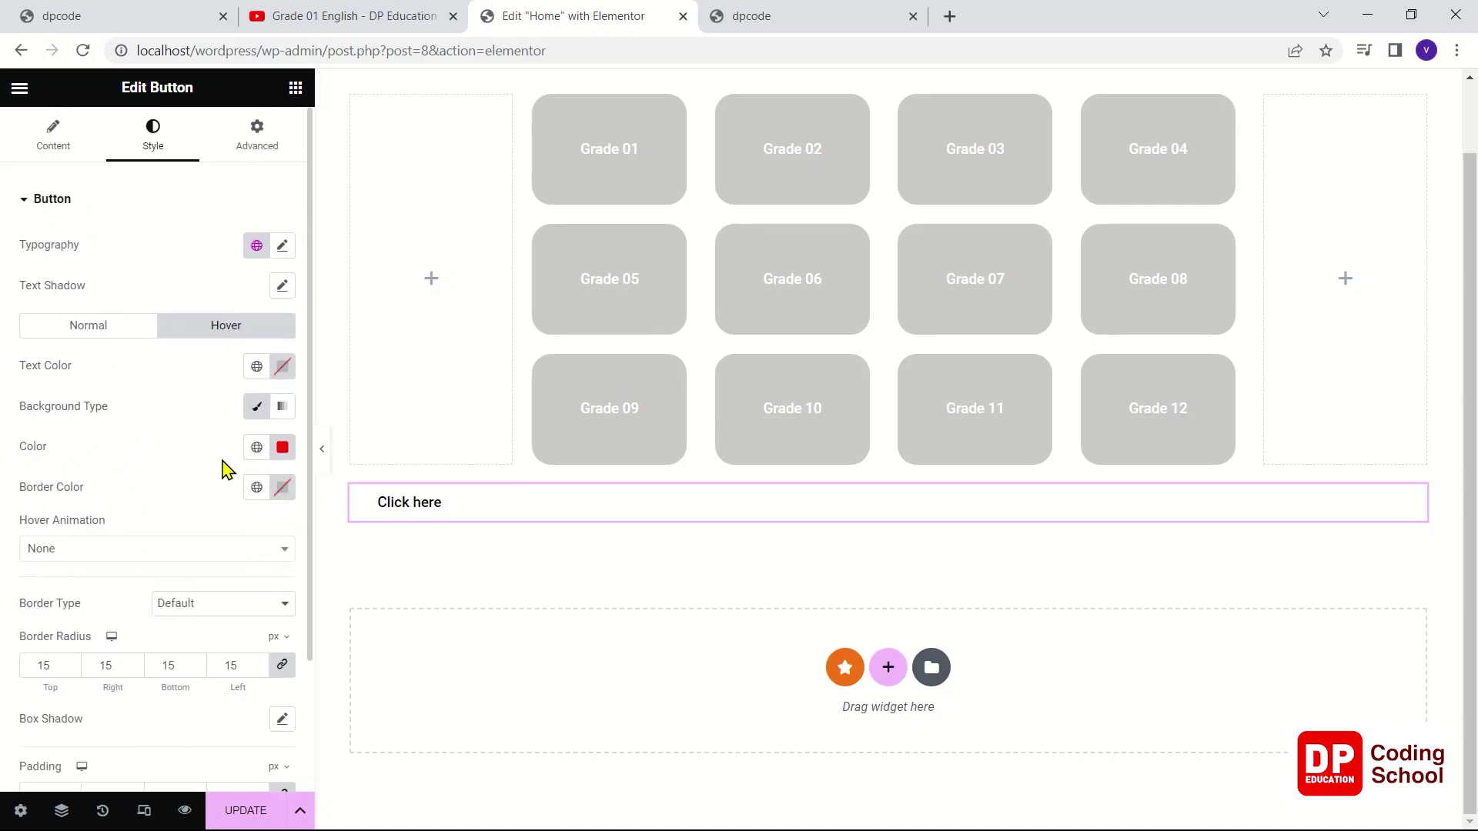
pyautogui.click(109, 338)
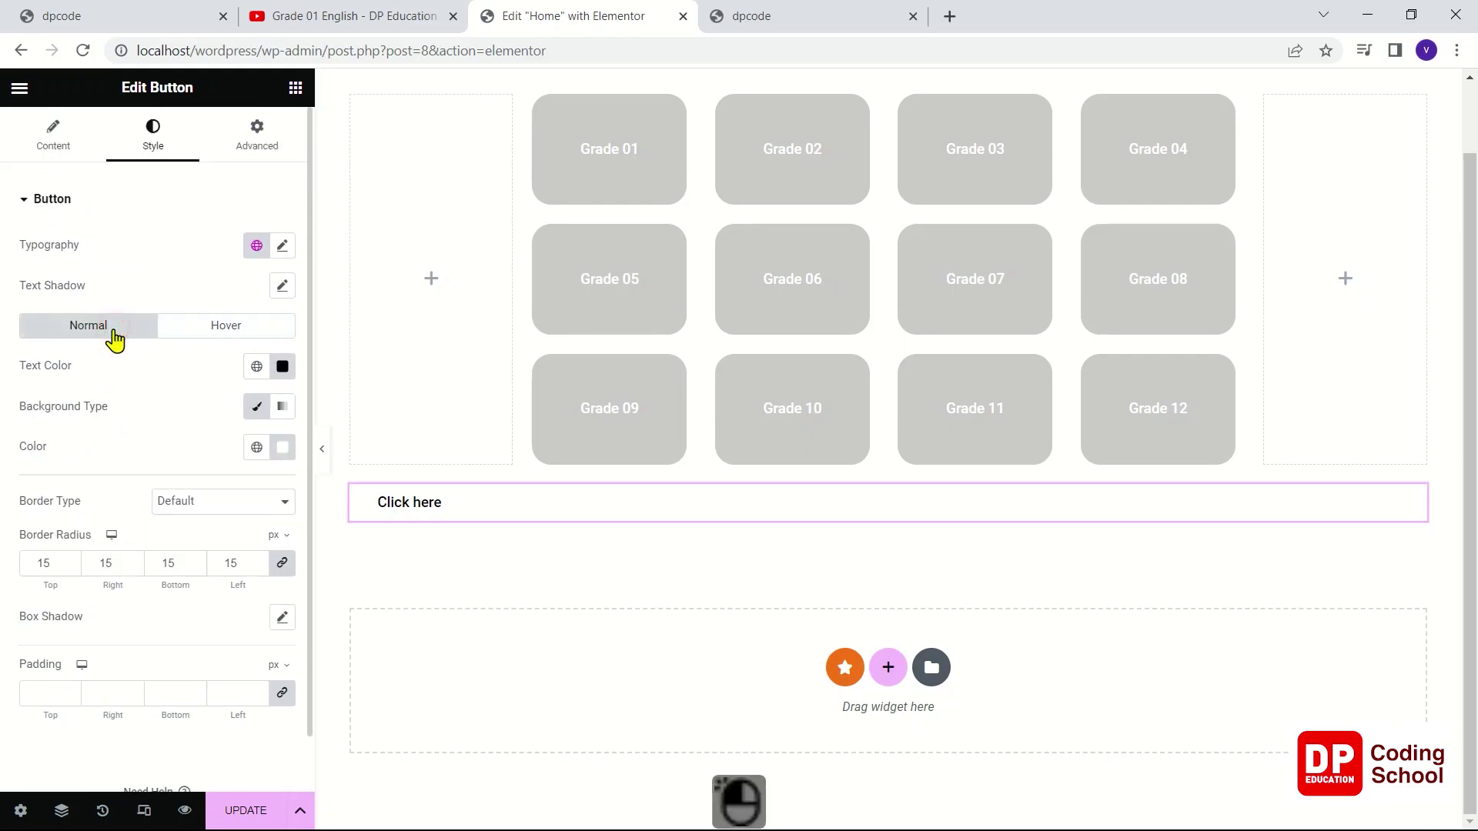
pyautogui.click(215, 341)
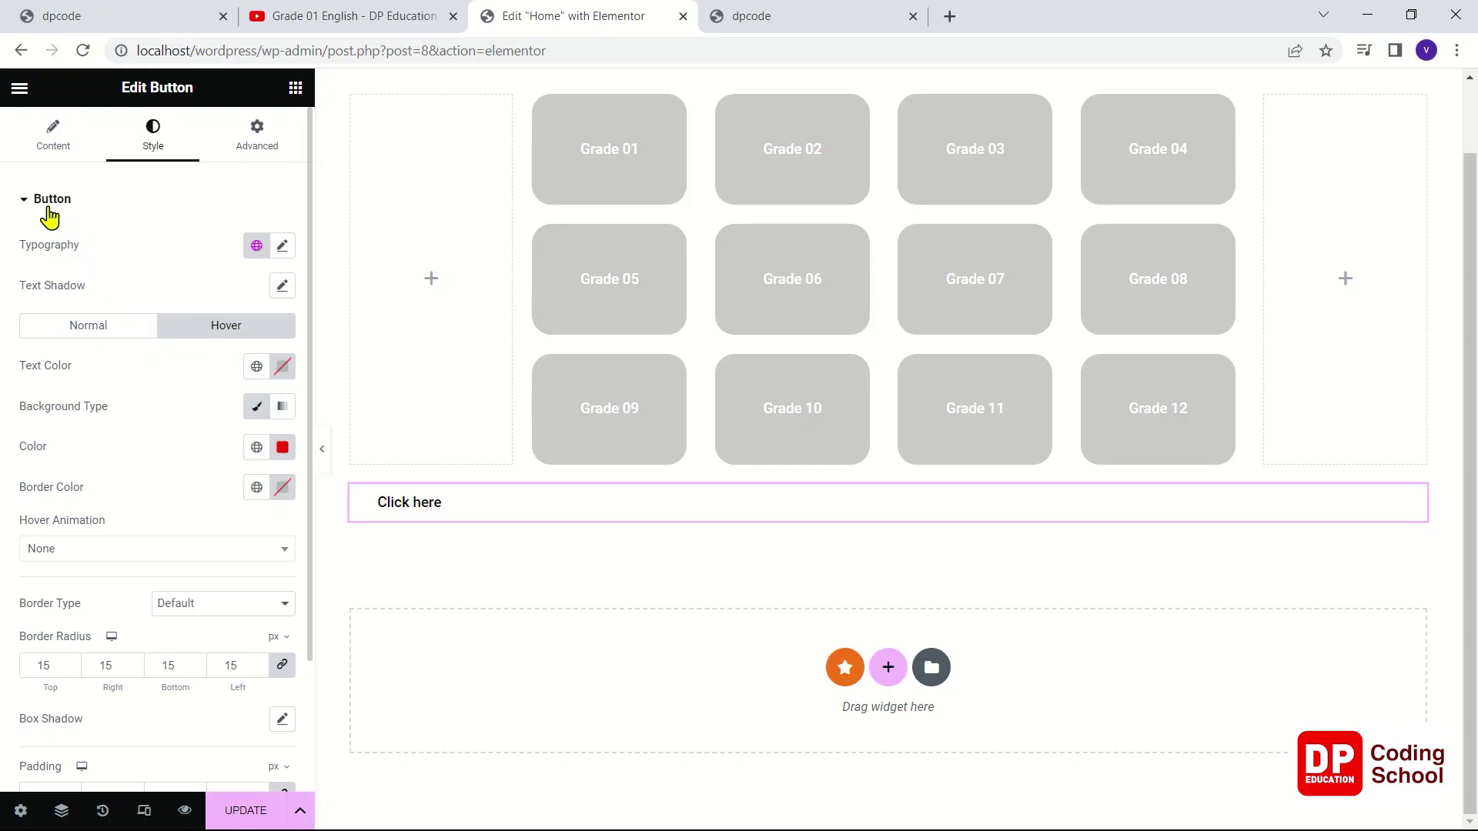
pyautogui.scroll(-2, 265, 483)
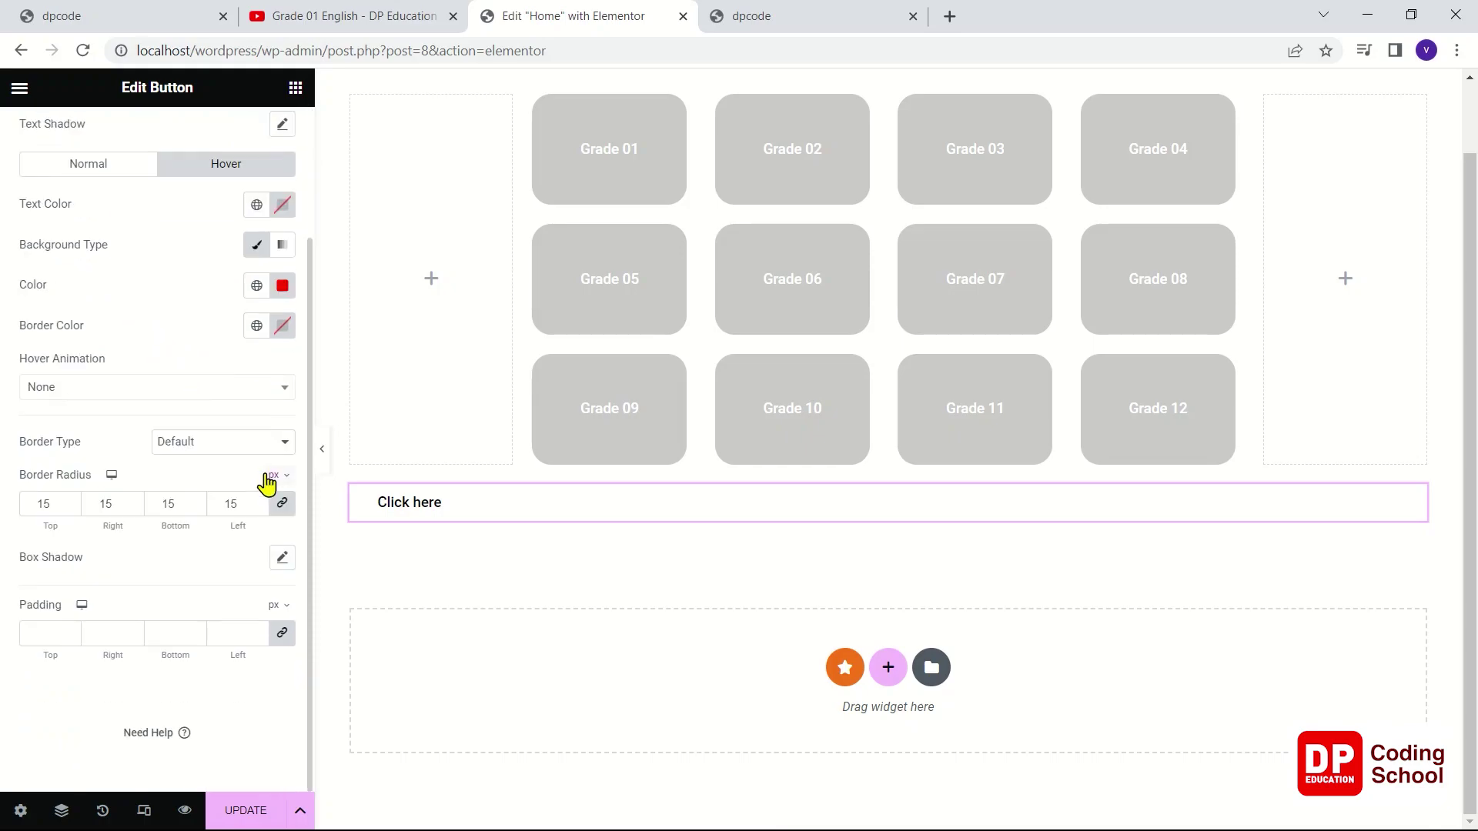
pyautogui.scroll(2, 269, 473)
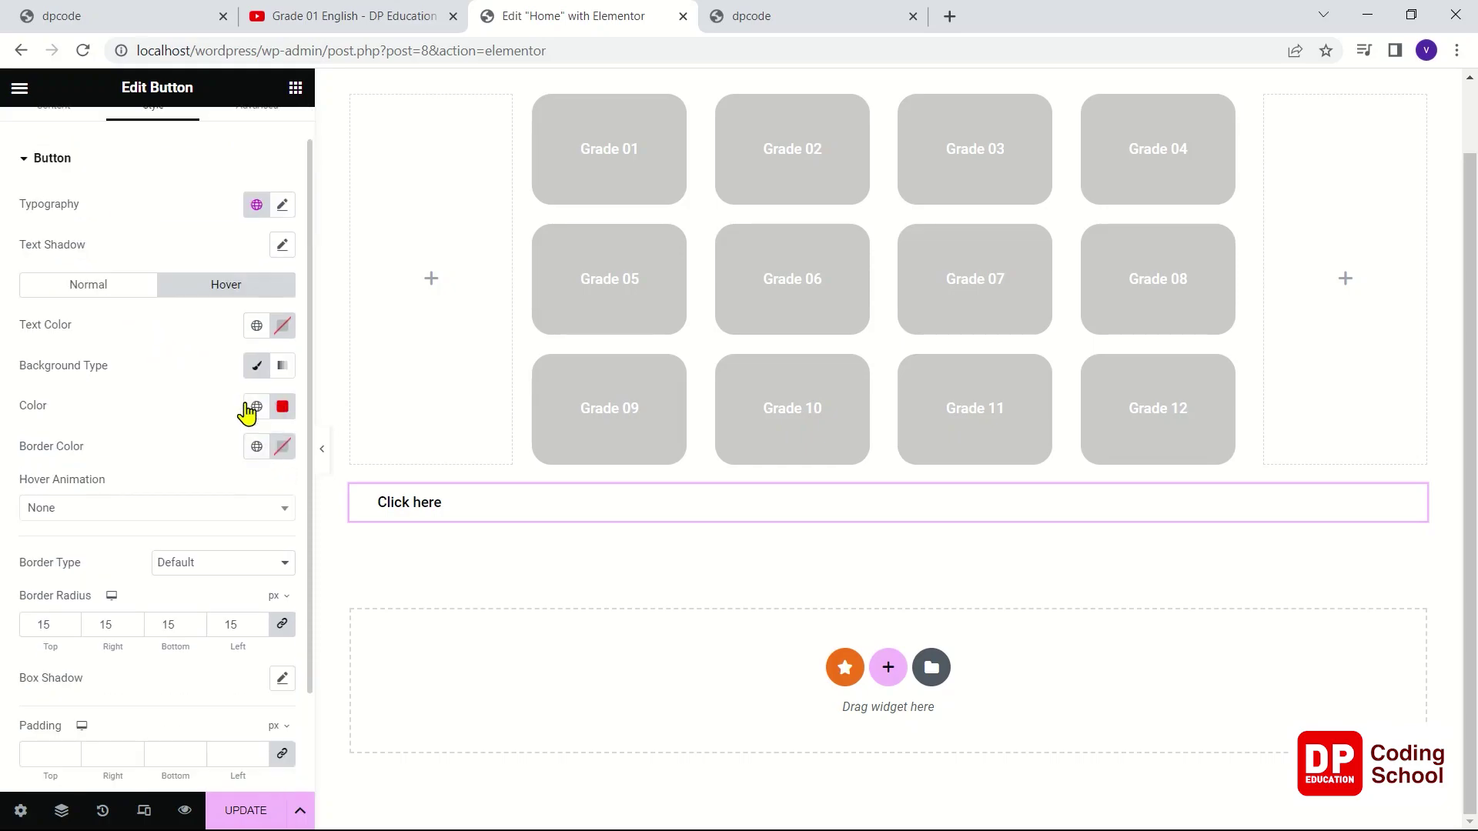
pyautogui.click(282, 367)
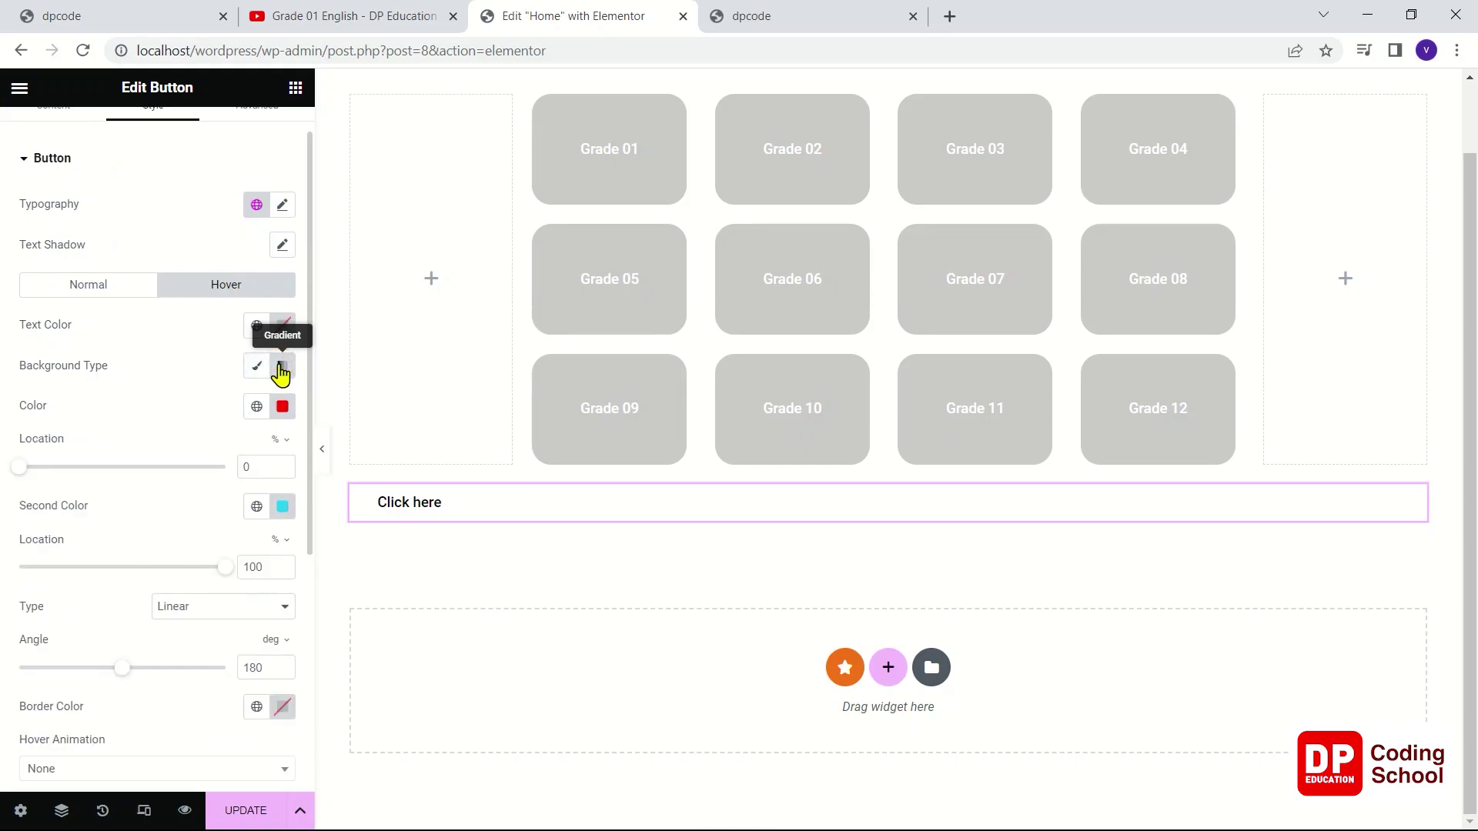
pyautogui.click(280, 366)
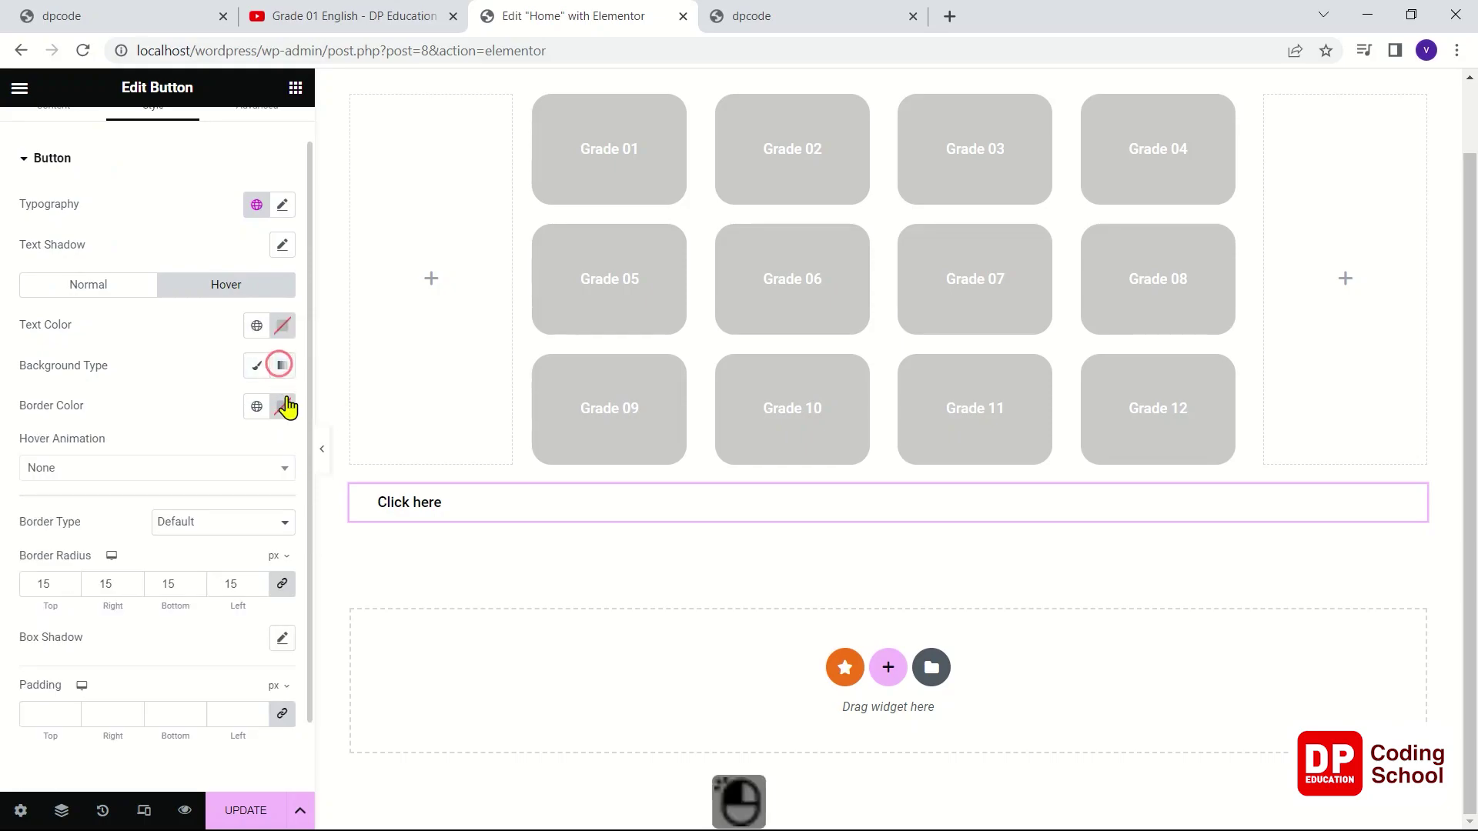
pyautogui.click(257, 366)
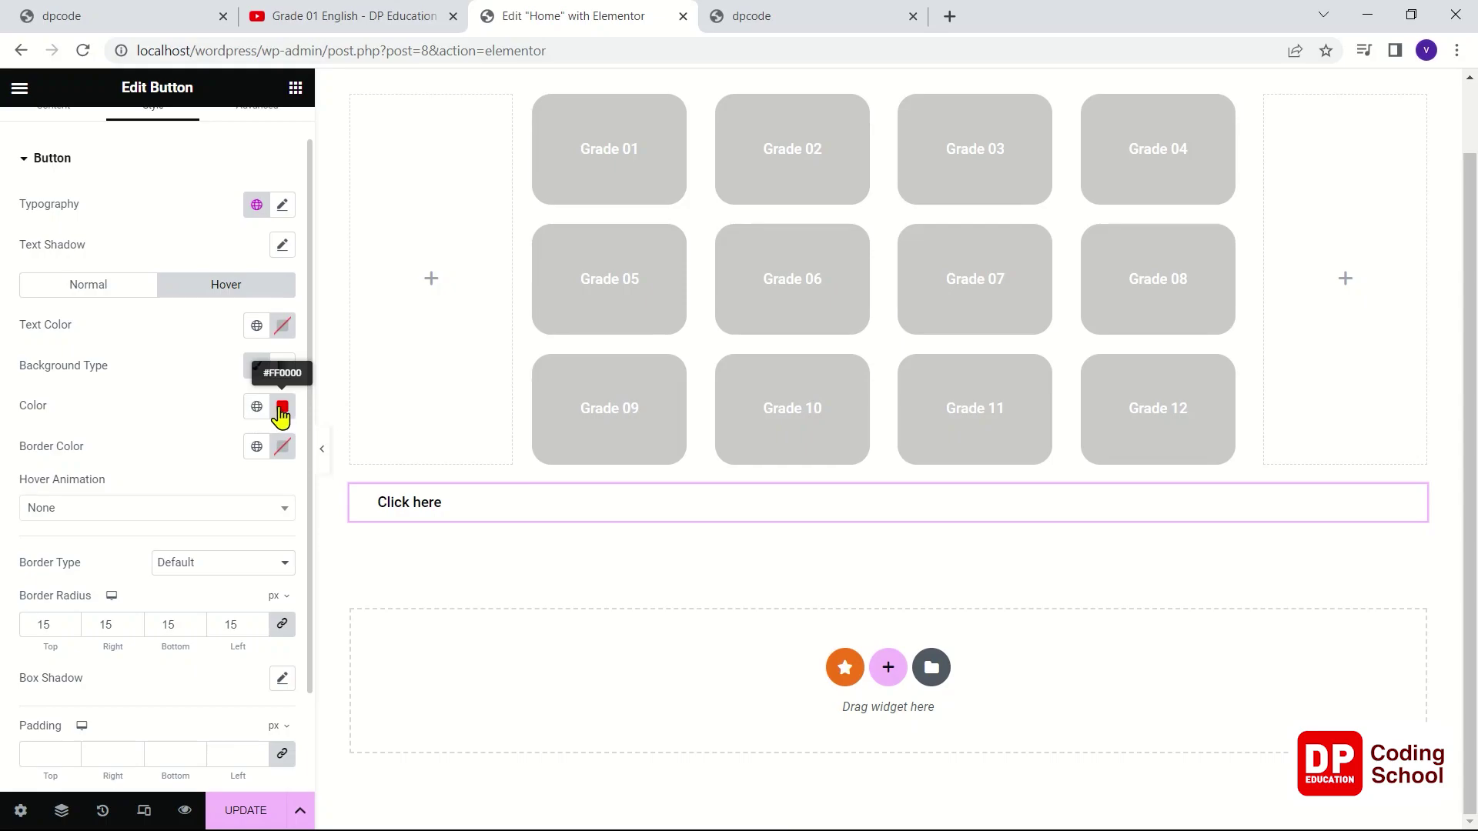
# - Set the button's hover background color to #7A7878, update the page and check the hover effect in the preview
pyautogui.click(282, 409)
pyautogui.click(220, 493)
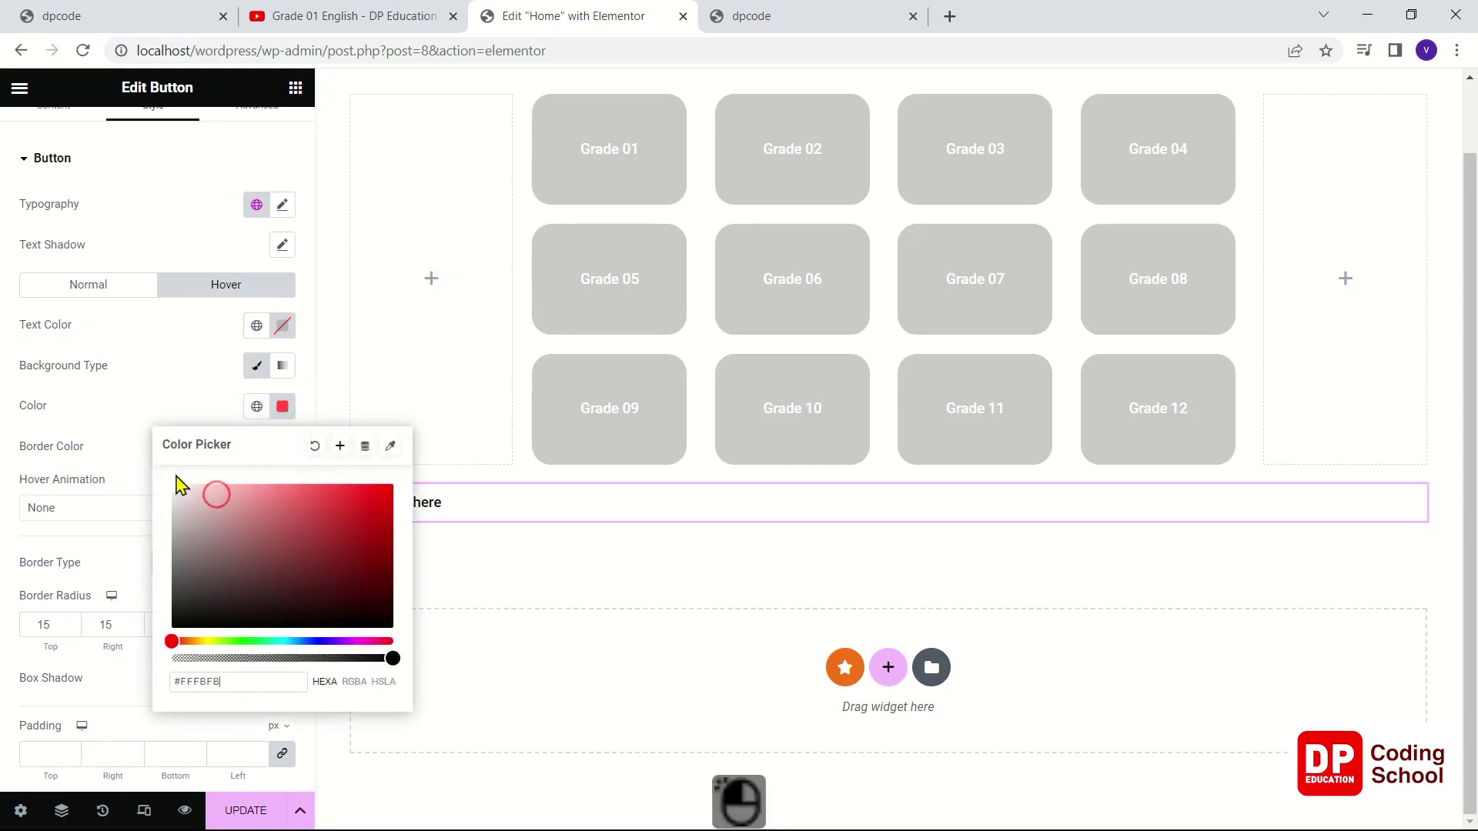
pyautogui.moveTo(179, 485); pyautogui.dragTo(175, 559)
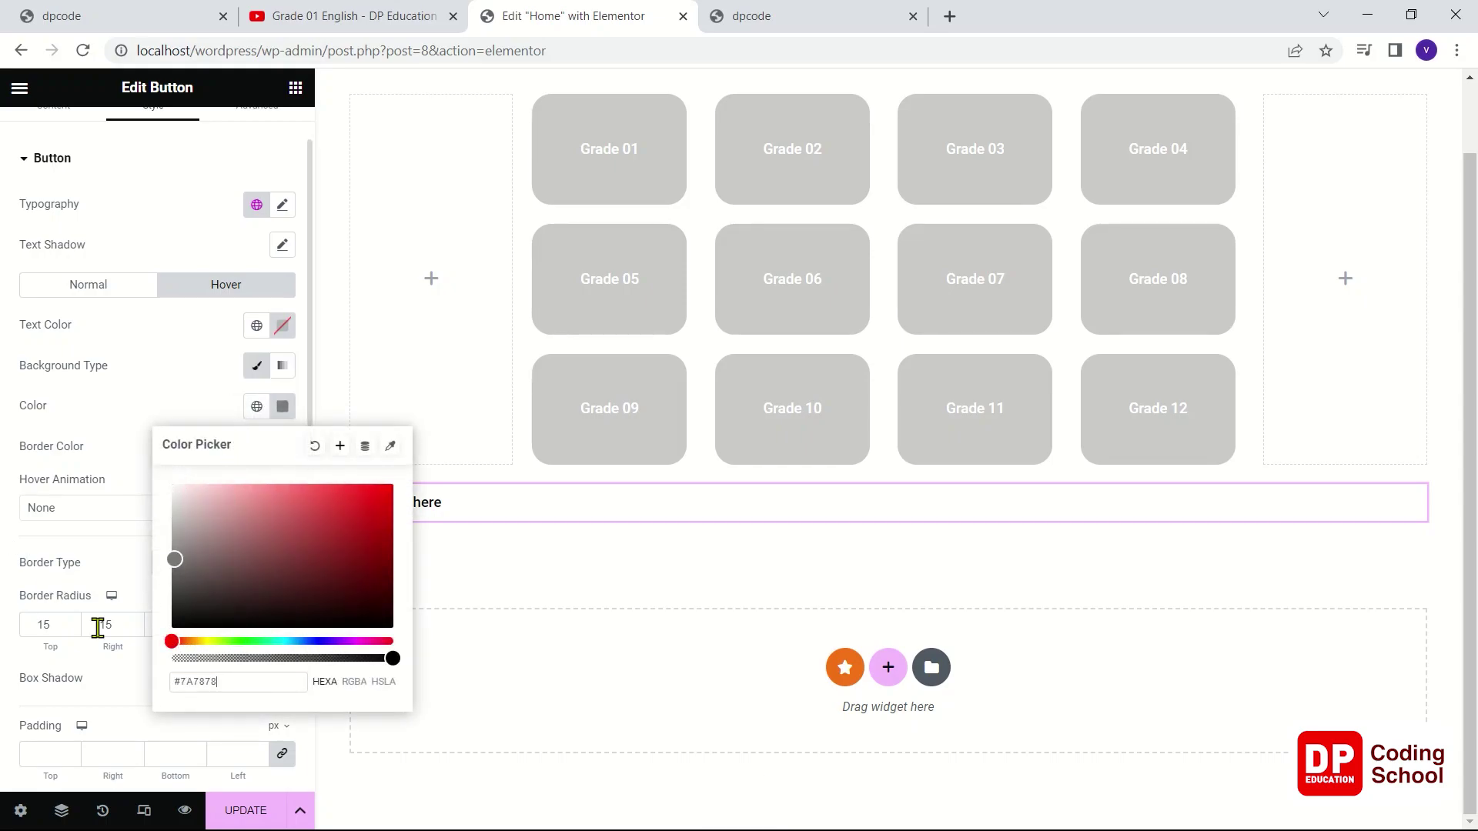
pyautogui.click(224, 811)
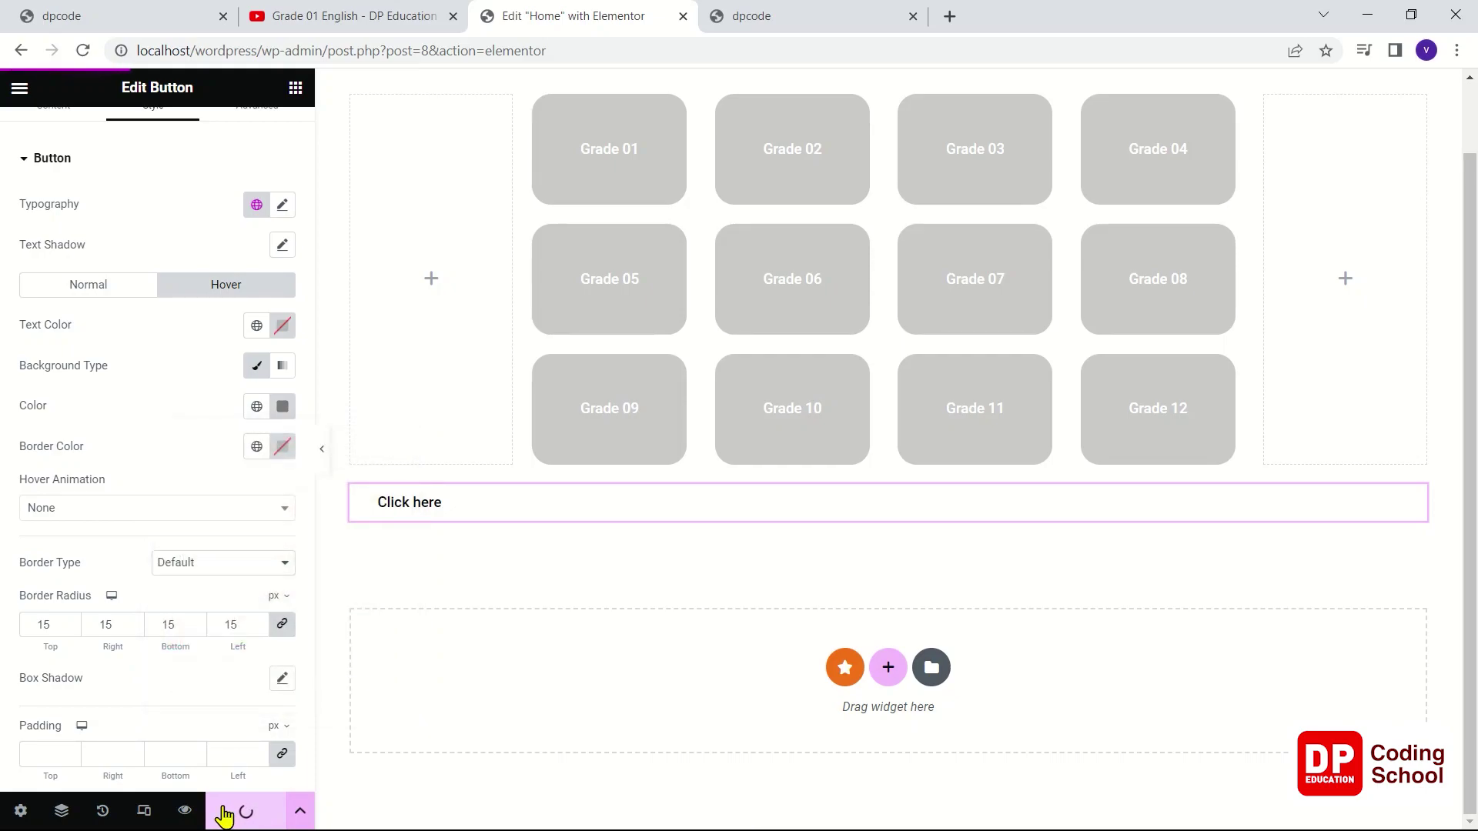
pyautogui.click(157, 9)
pyautogui.click(747, 12)
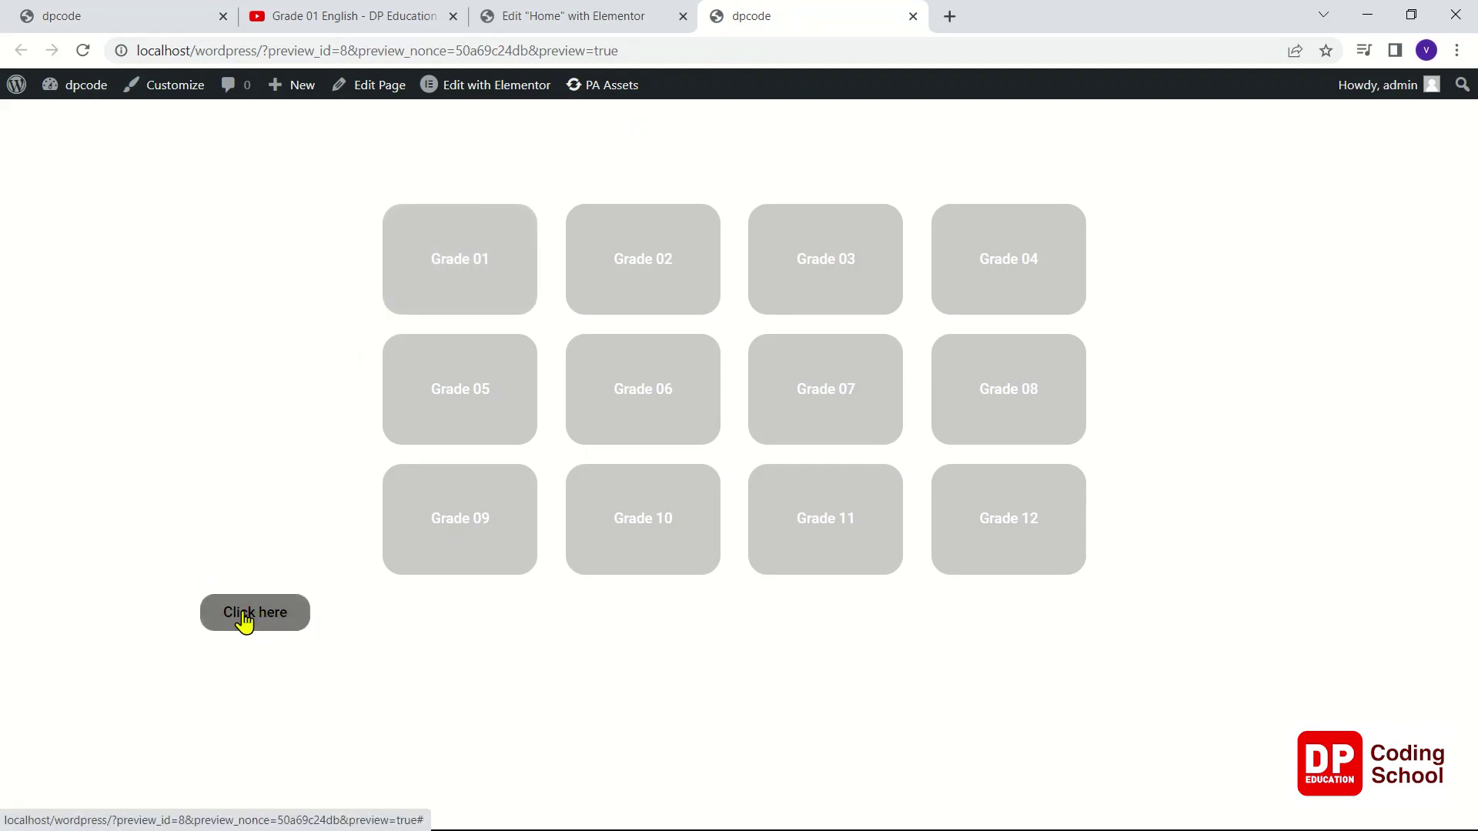
pyautogui.click(576, 21)
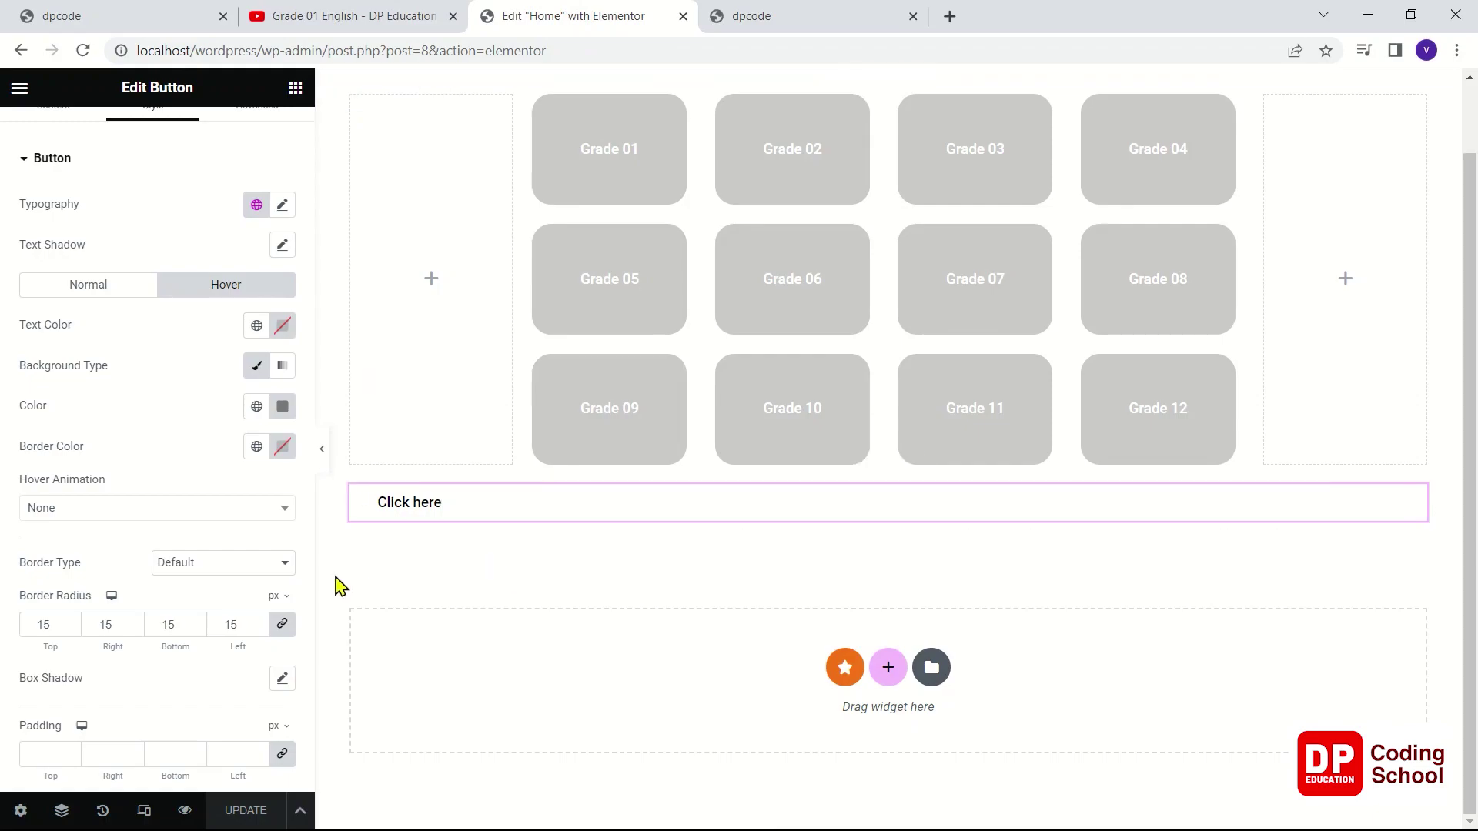
# - Set the button's hover background color to light gray #E5E0E0, update the page and reload the preview
pyautogui.click(283, 408)
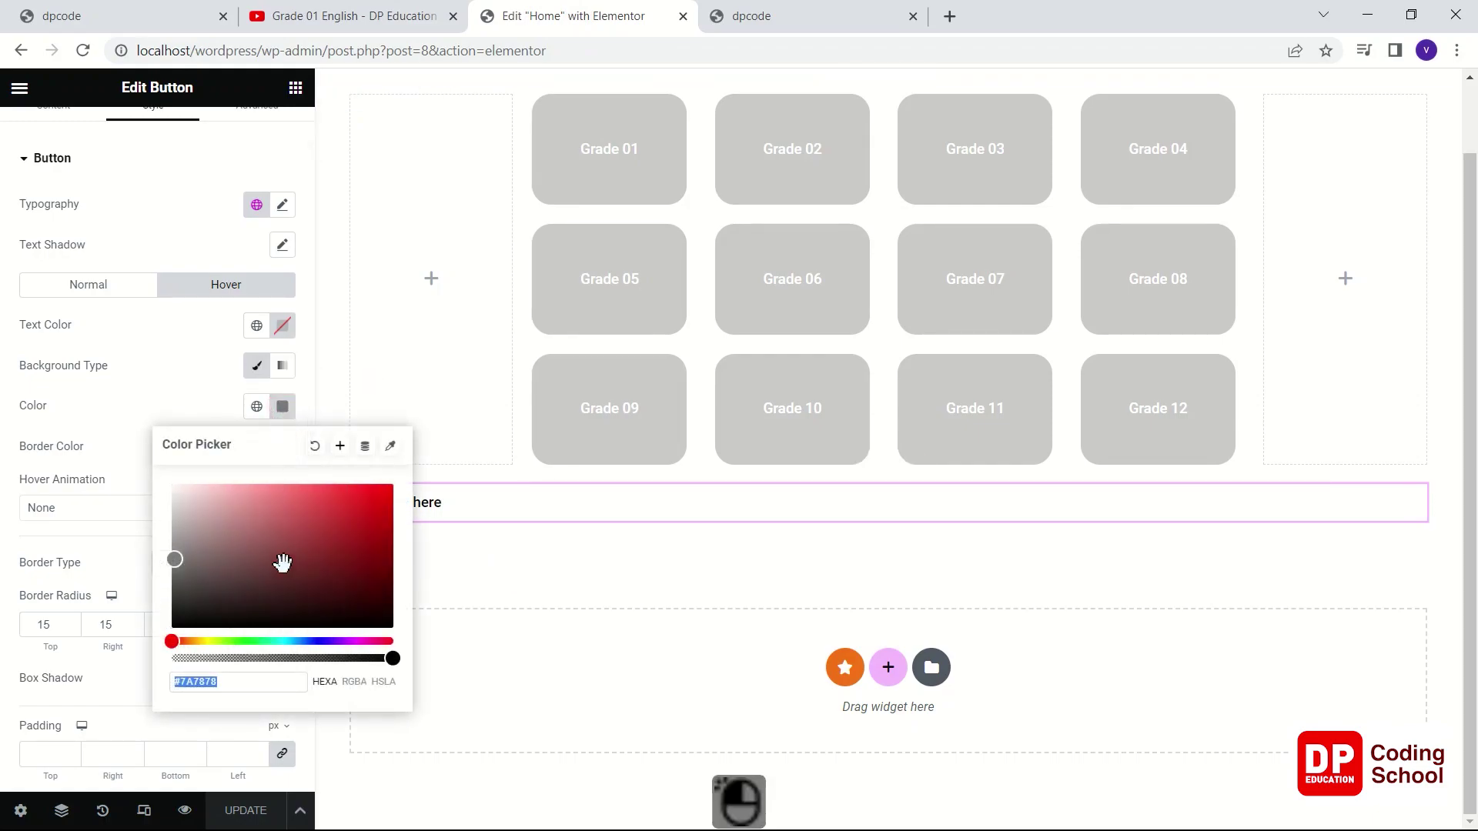
pyautogui.moveTo(182, 529); pyautogui.dragTo(175, 500)
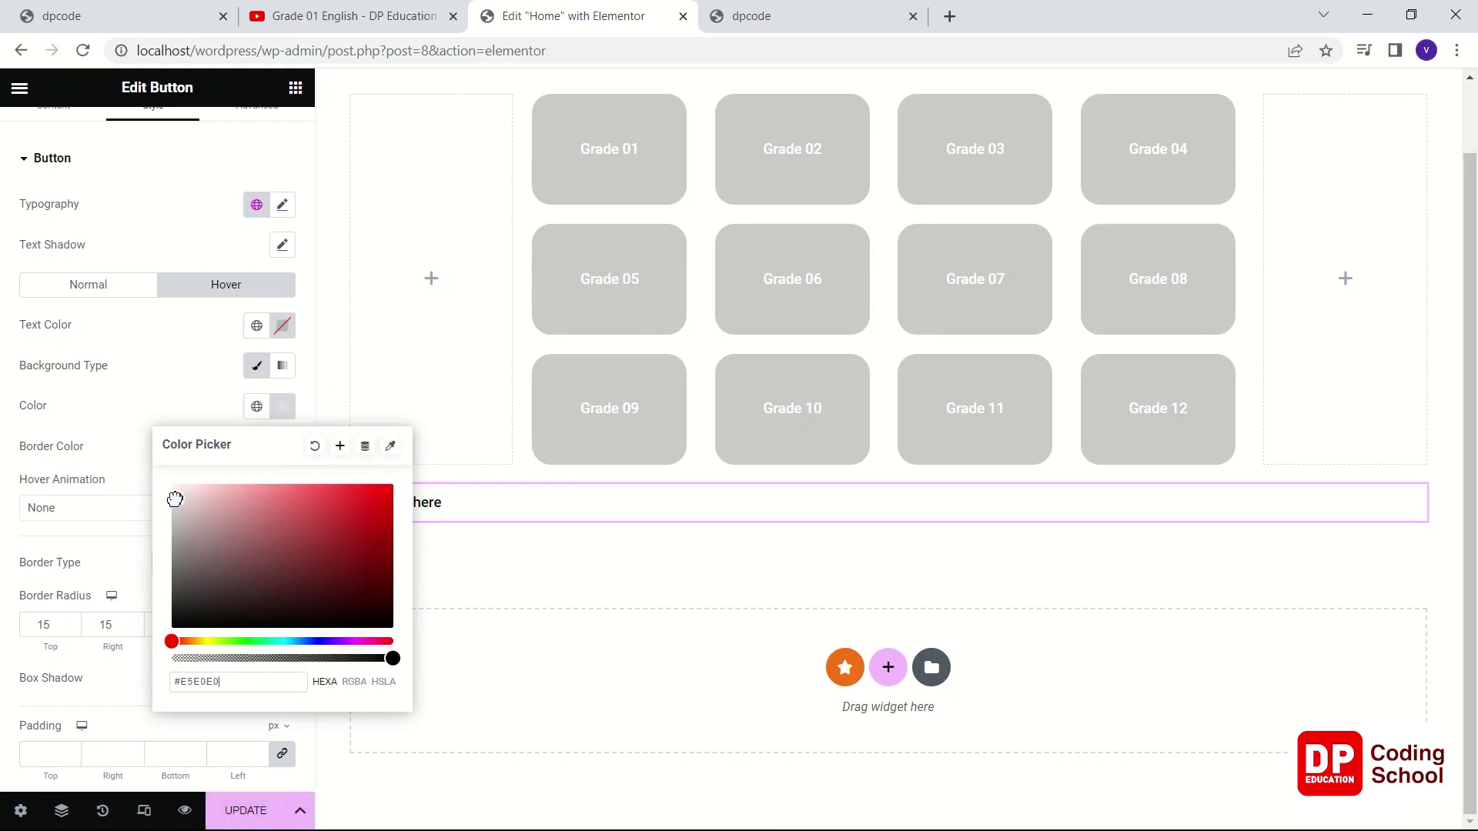
pyautogui.click(532, 647)
pyautogui.click(231, 810)
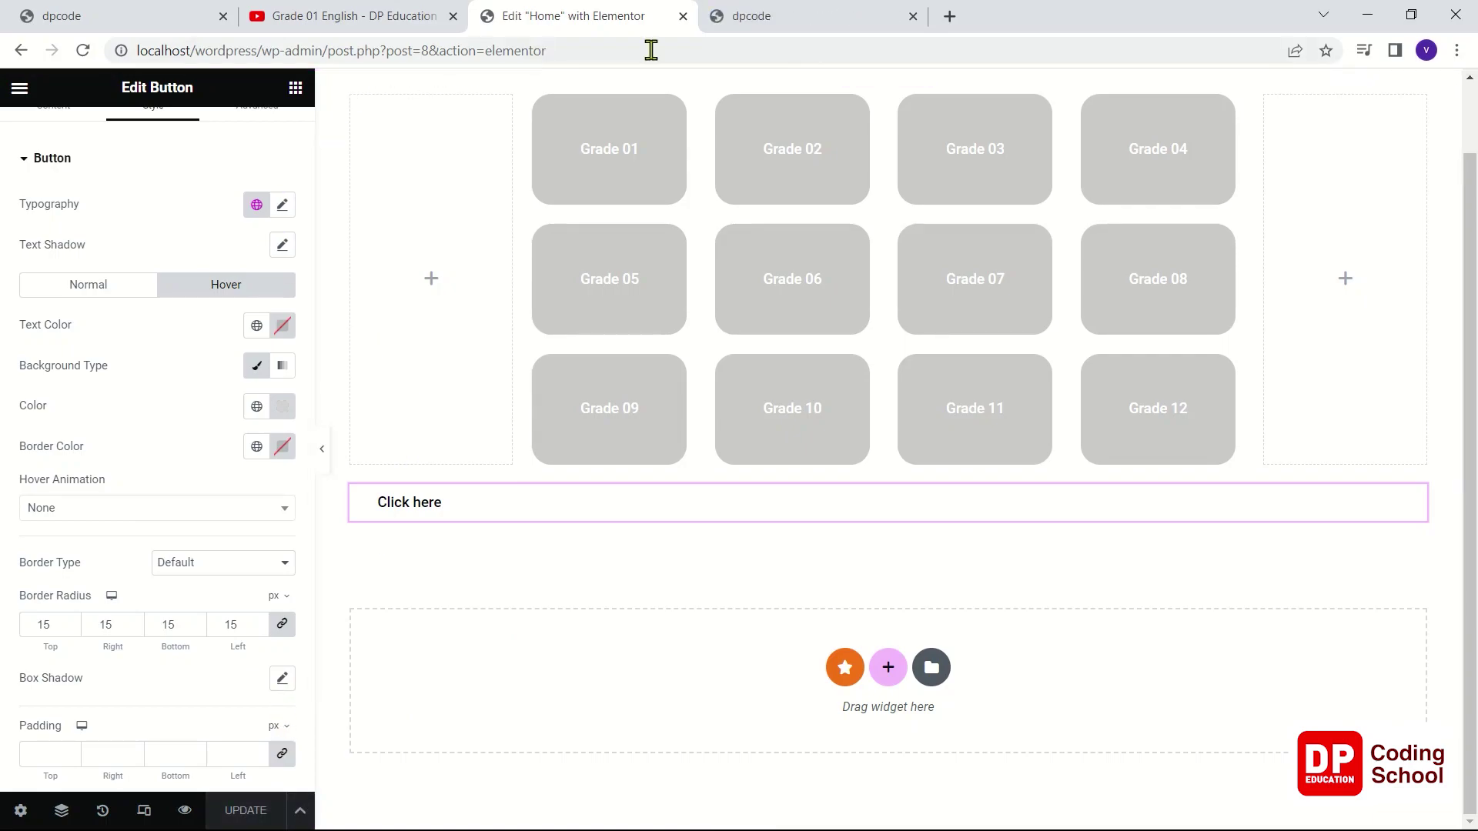
pyautogui.click(757, 33)
pyautogui.rightClick(382, 165)
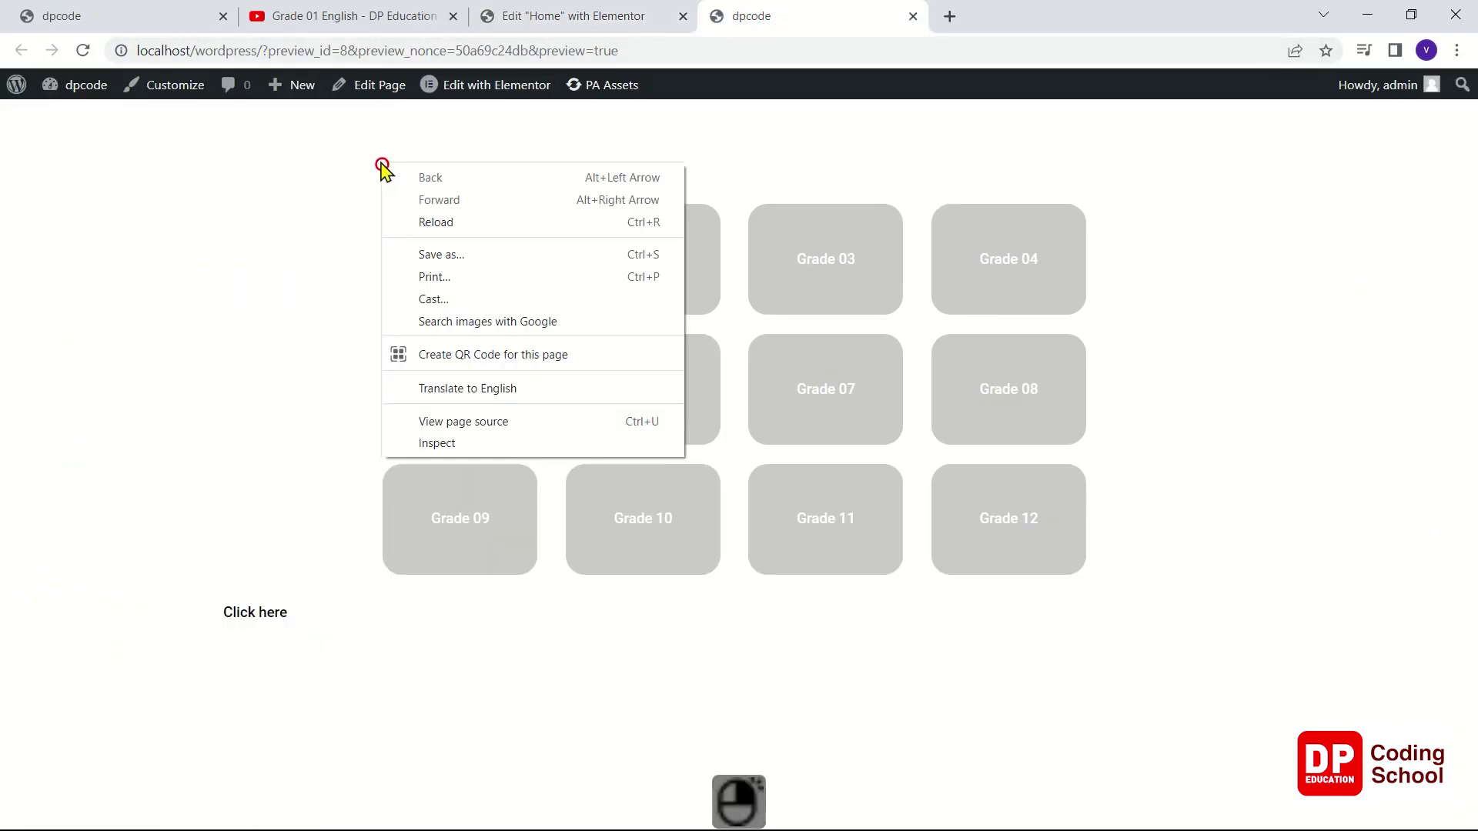
pyautogui.click(443, 223)
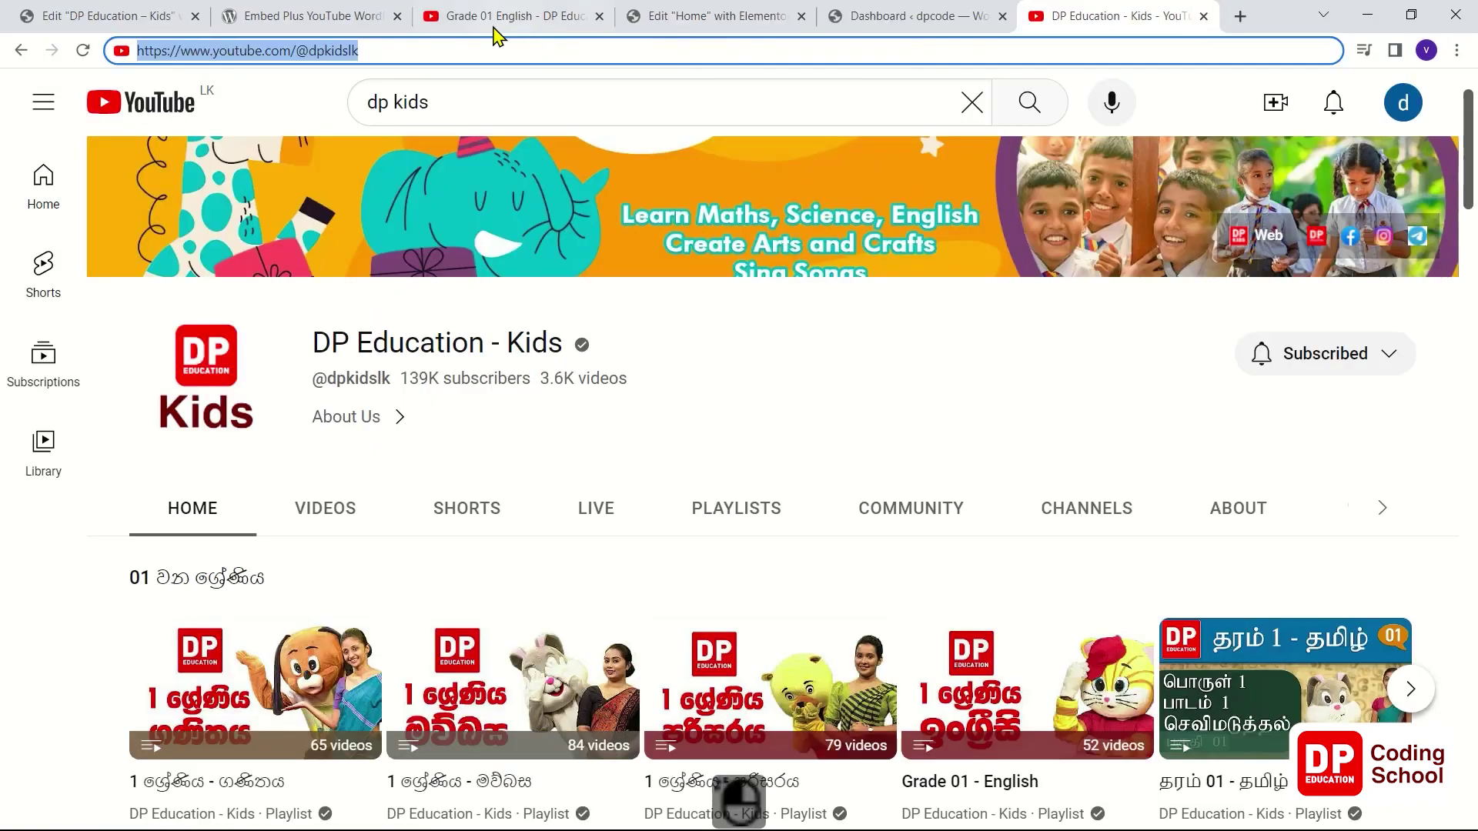
pyautogui.click(296, 16)
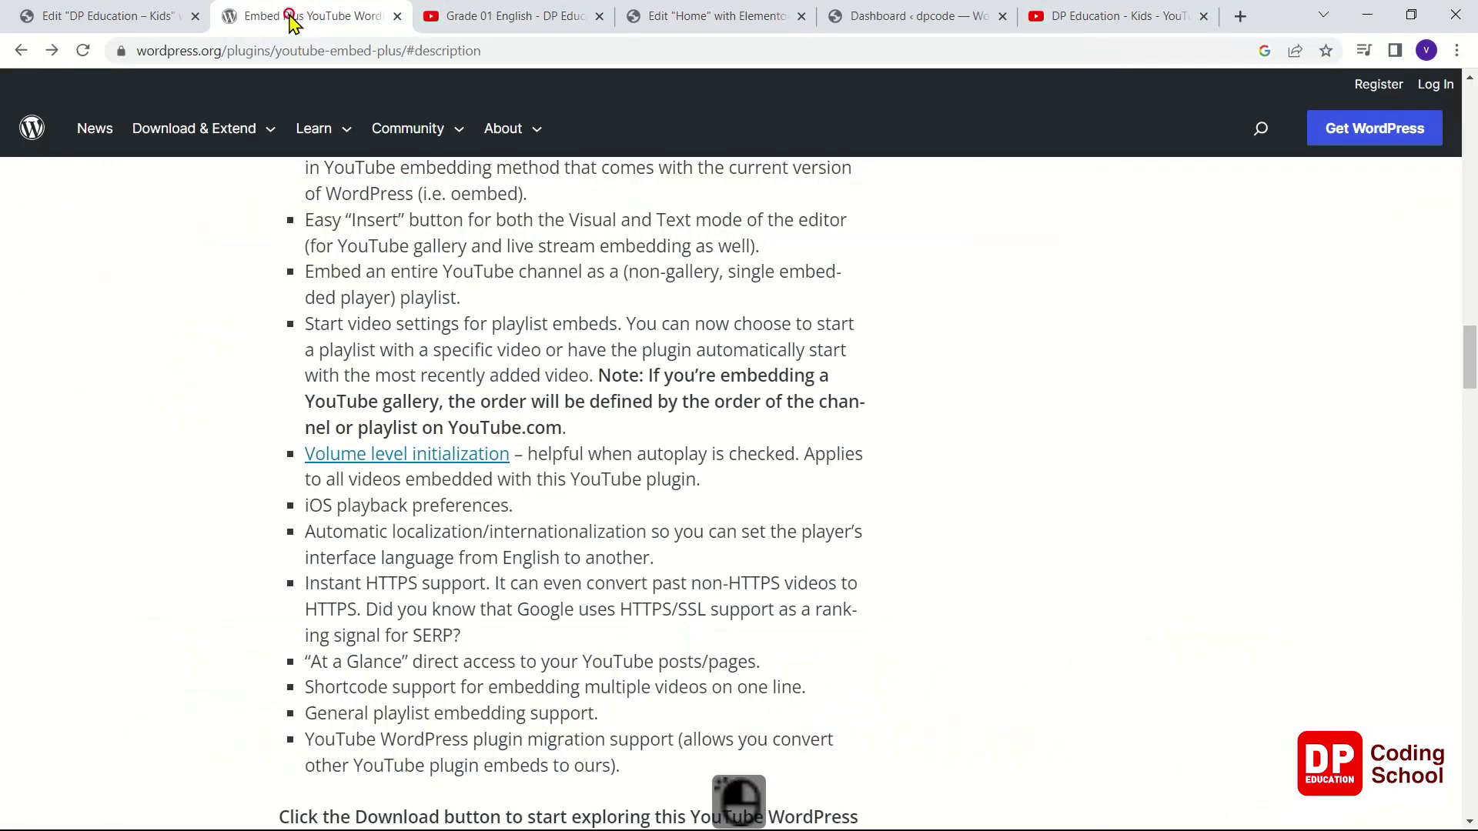
pyautogui.click(114, 17)
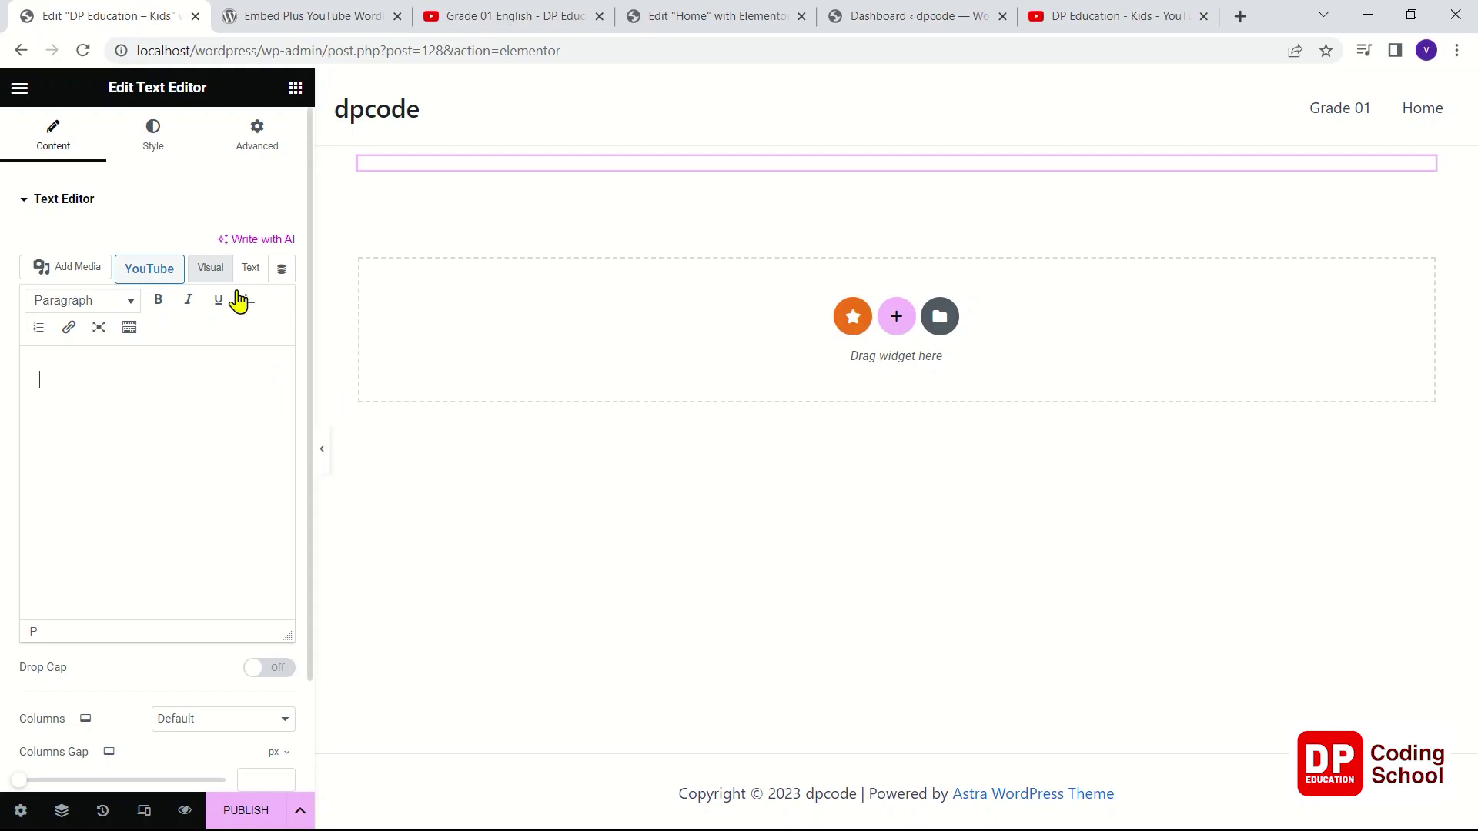
pyautogui.click(130, 277)
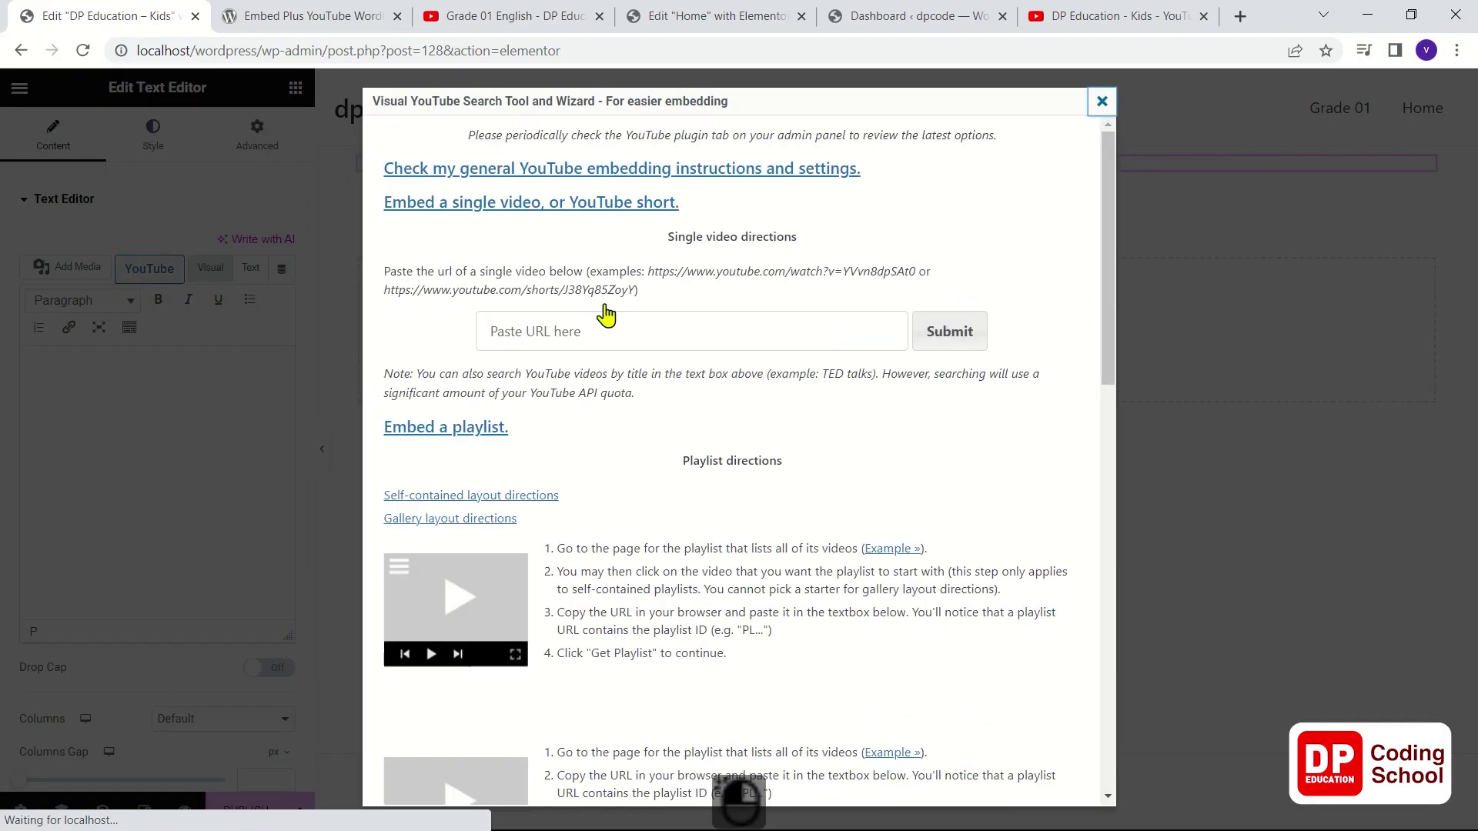
pyautogui.click(511, 323)
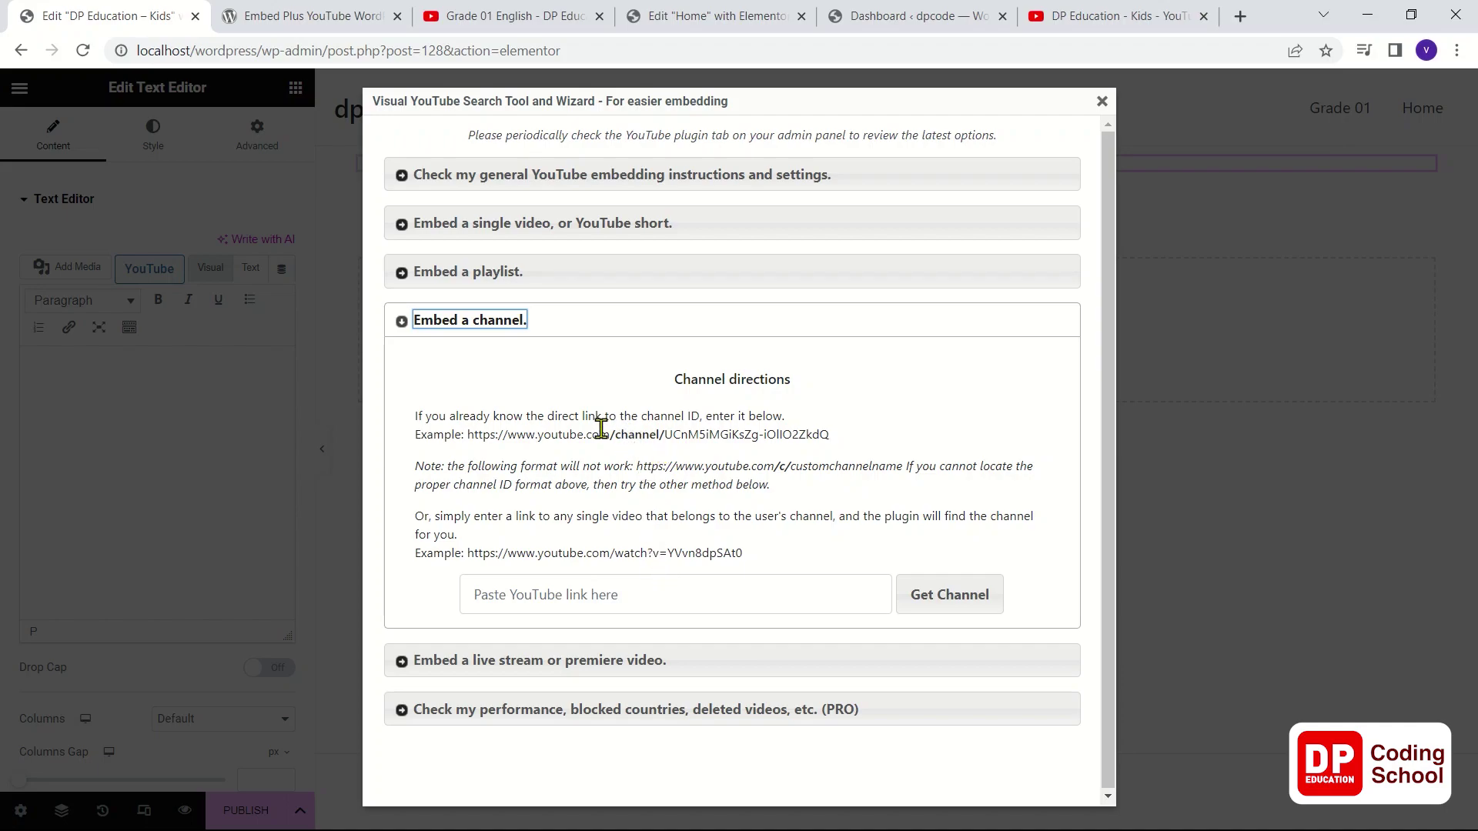
pyautogui.click(611, 578)
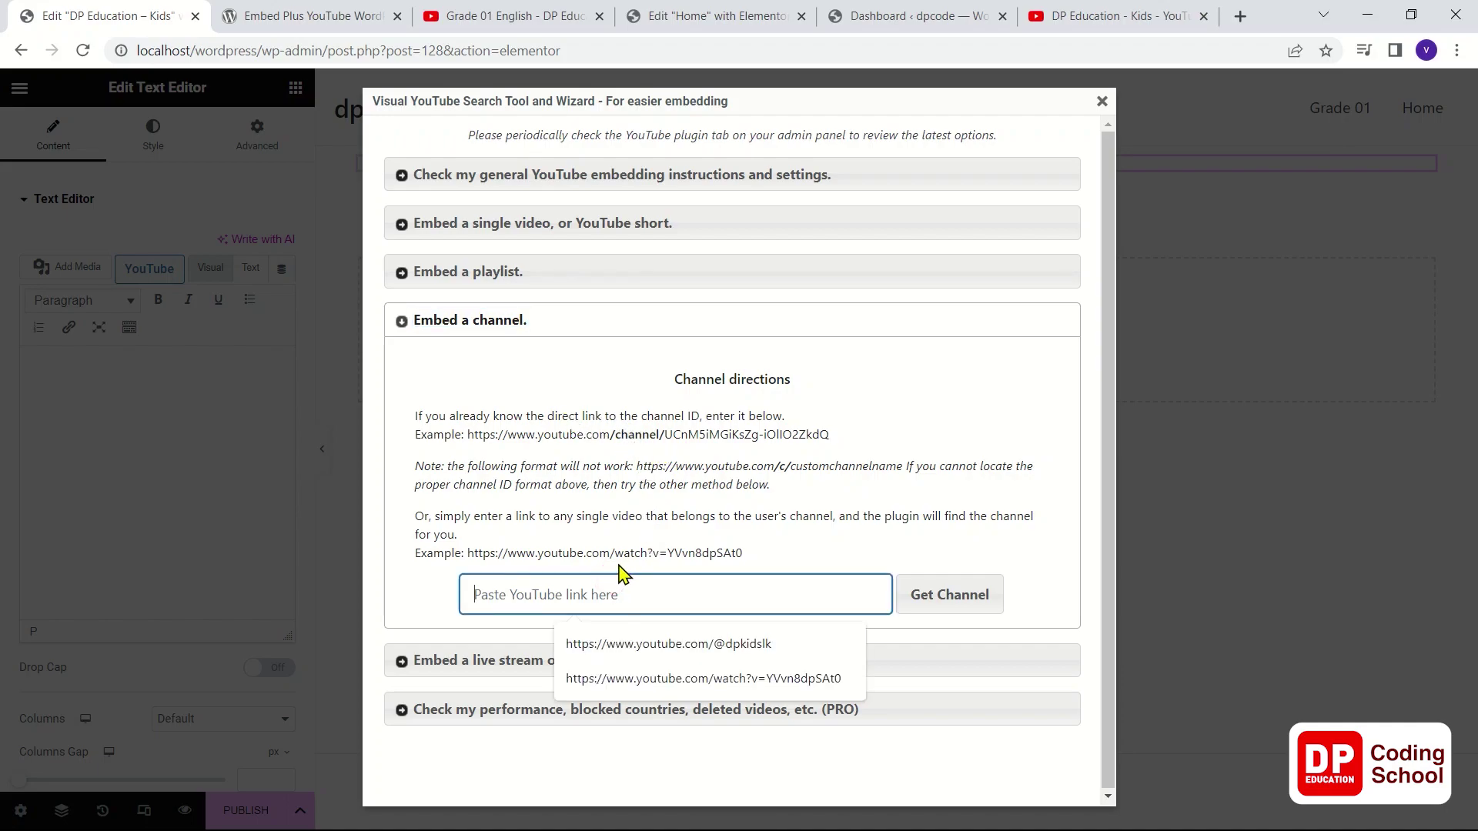
pyautogui.write('https://www.youtube.com/@dpkidslk')
pyautogui.click(972, 604)
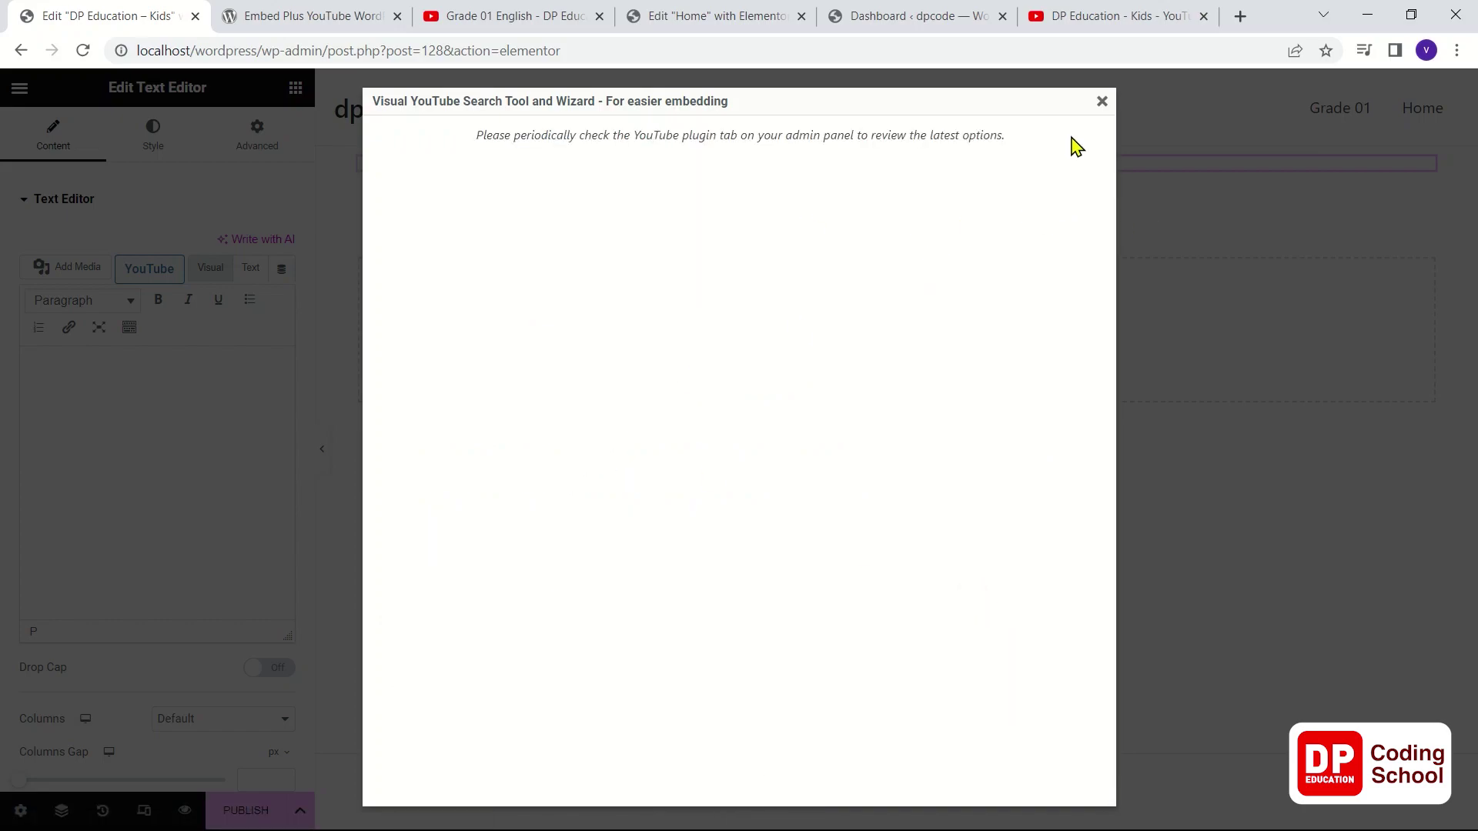
pyautogui.click(1102, 101)
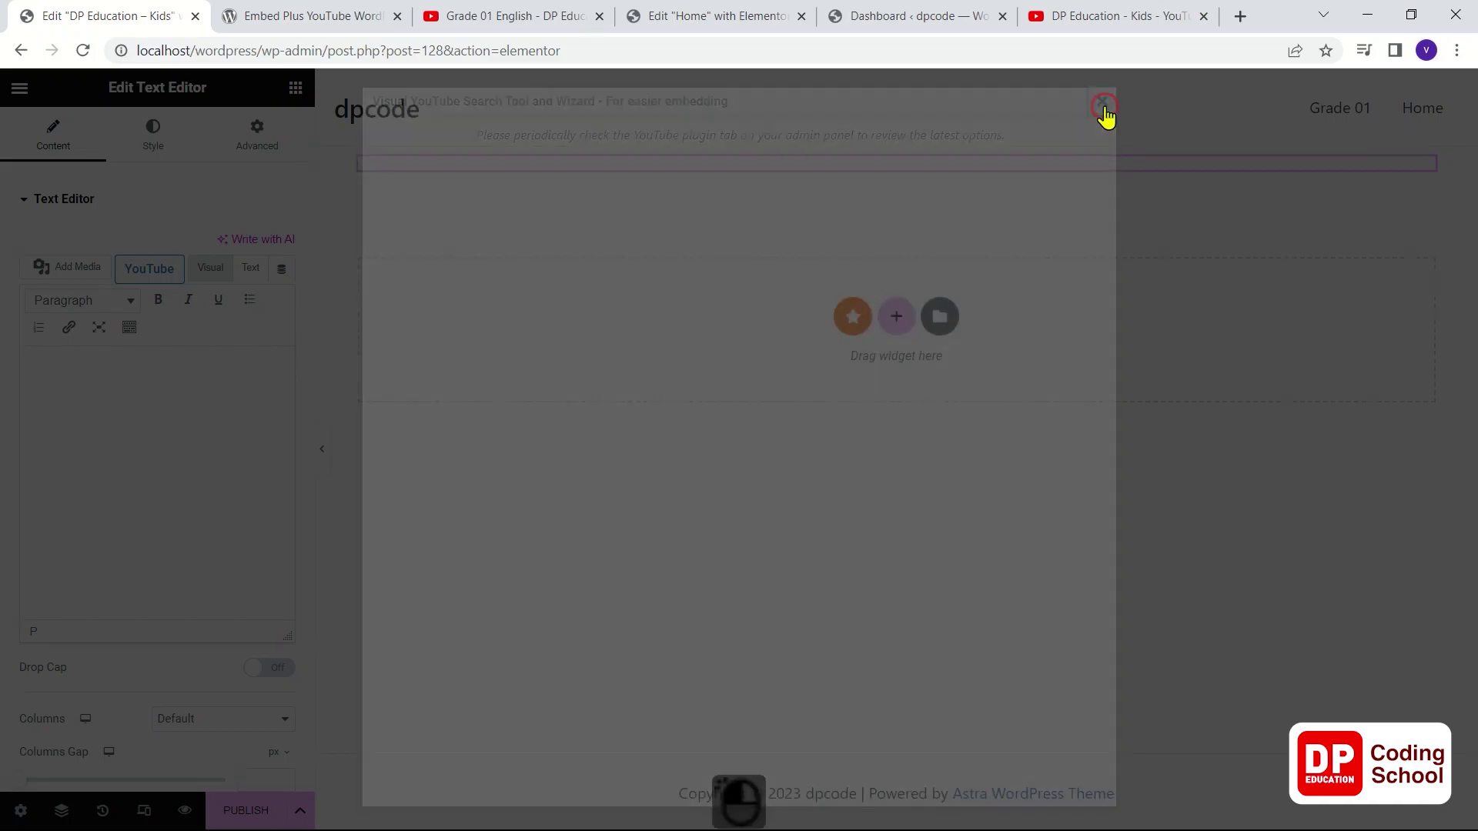
pyautogui.click(210, 404)
# - Look over the DP Education - Kids YouTube channel page and search Google for "get youtube channel id" in a new tab
pyautogui.click(1138, 10)
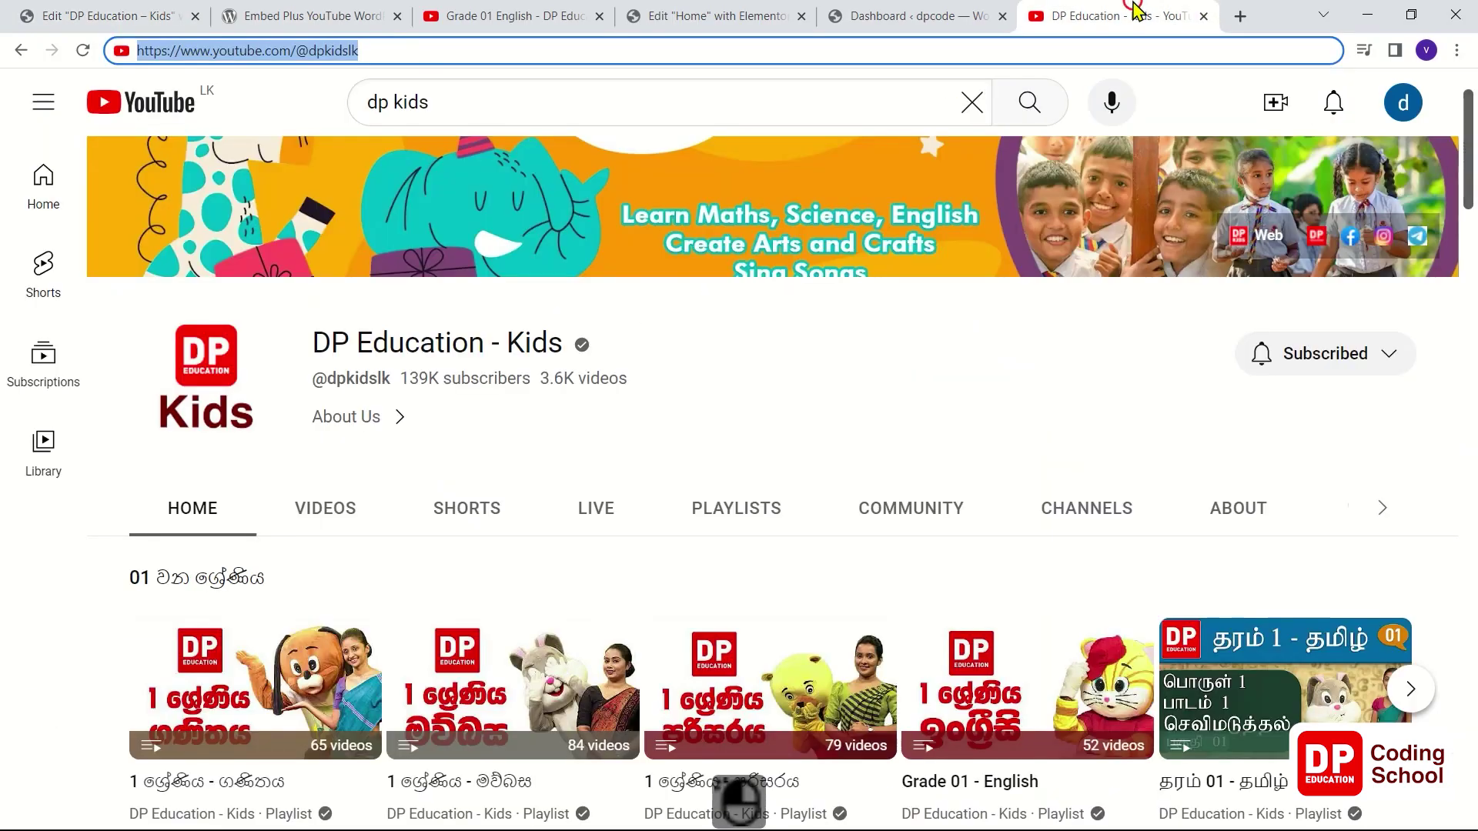
pyautogui.scroll(-18, 753, 451)
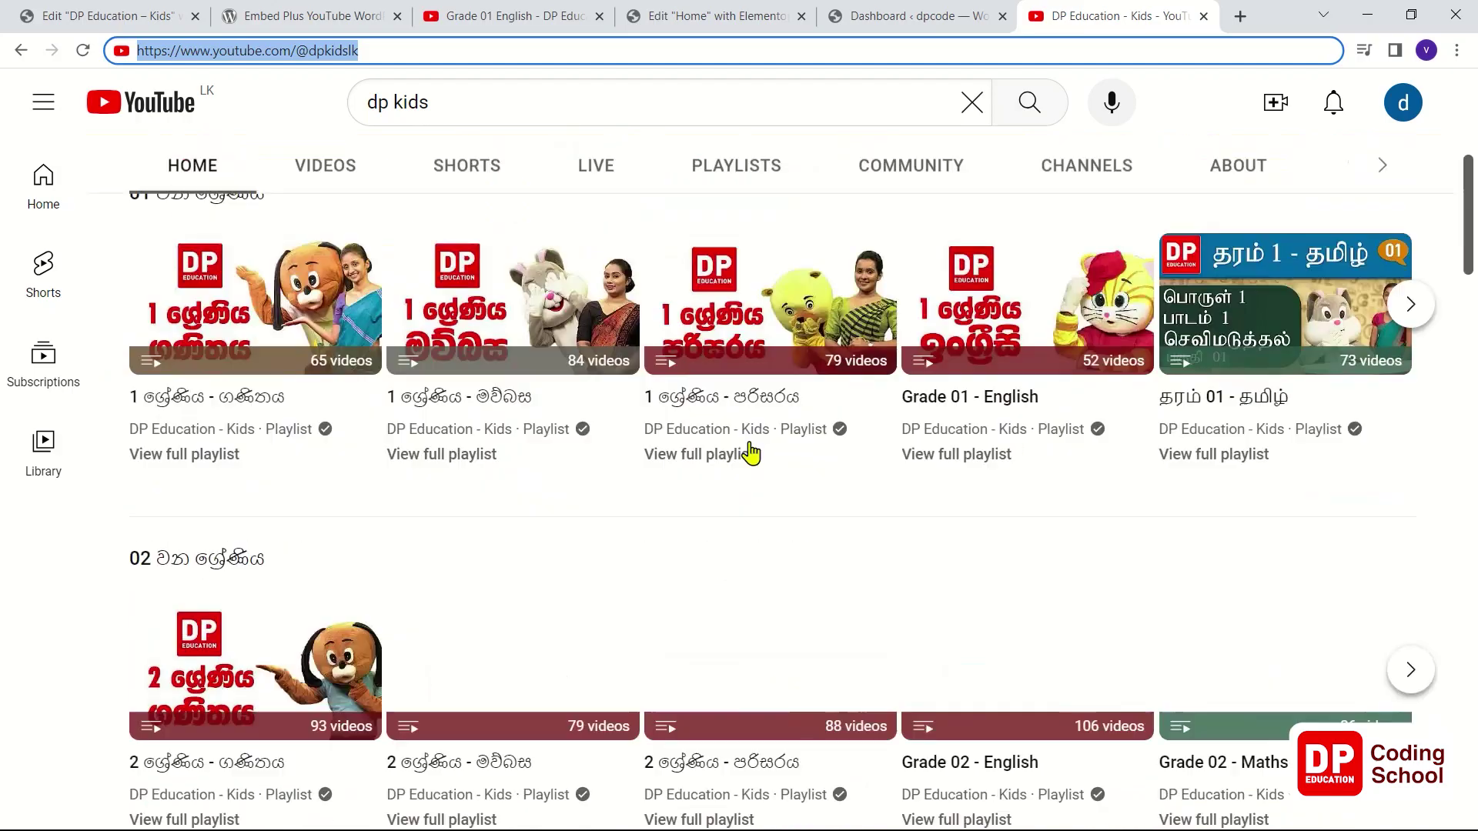
pyautogui.scroll(20, 753, 450)
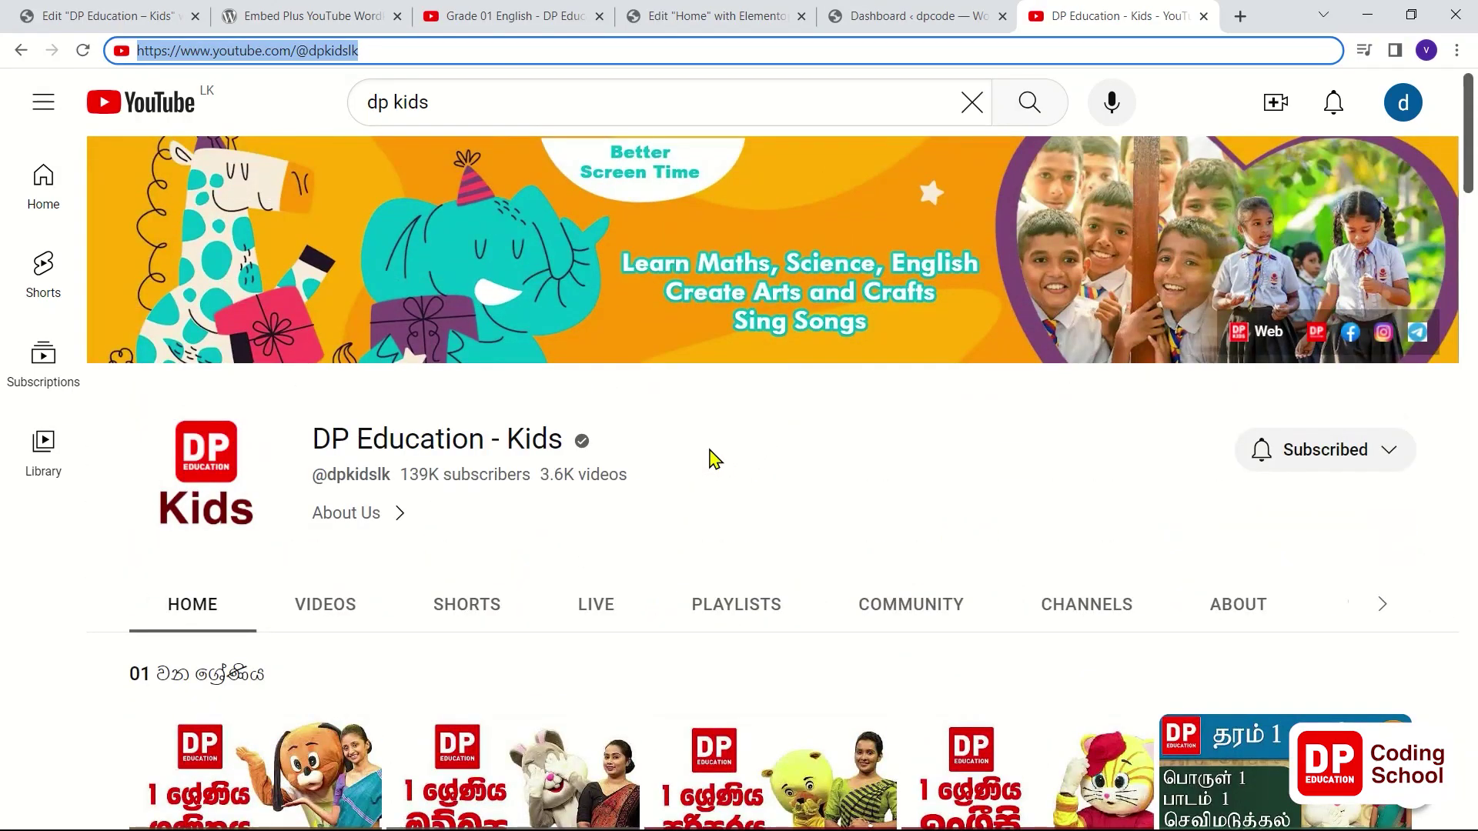
pyautogui.click(1240, 16)
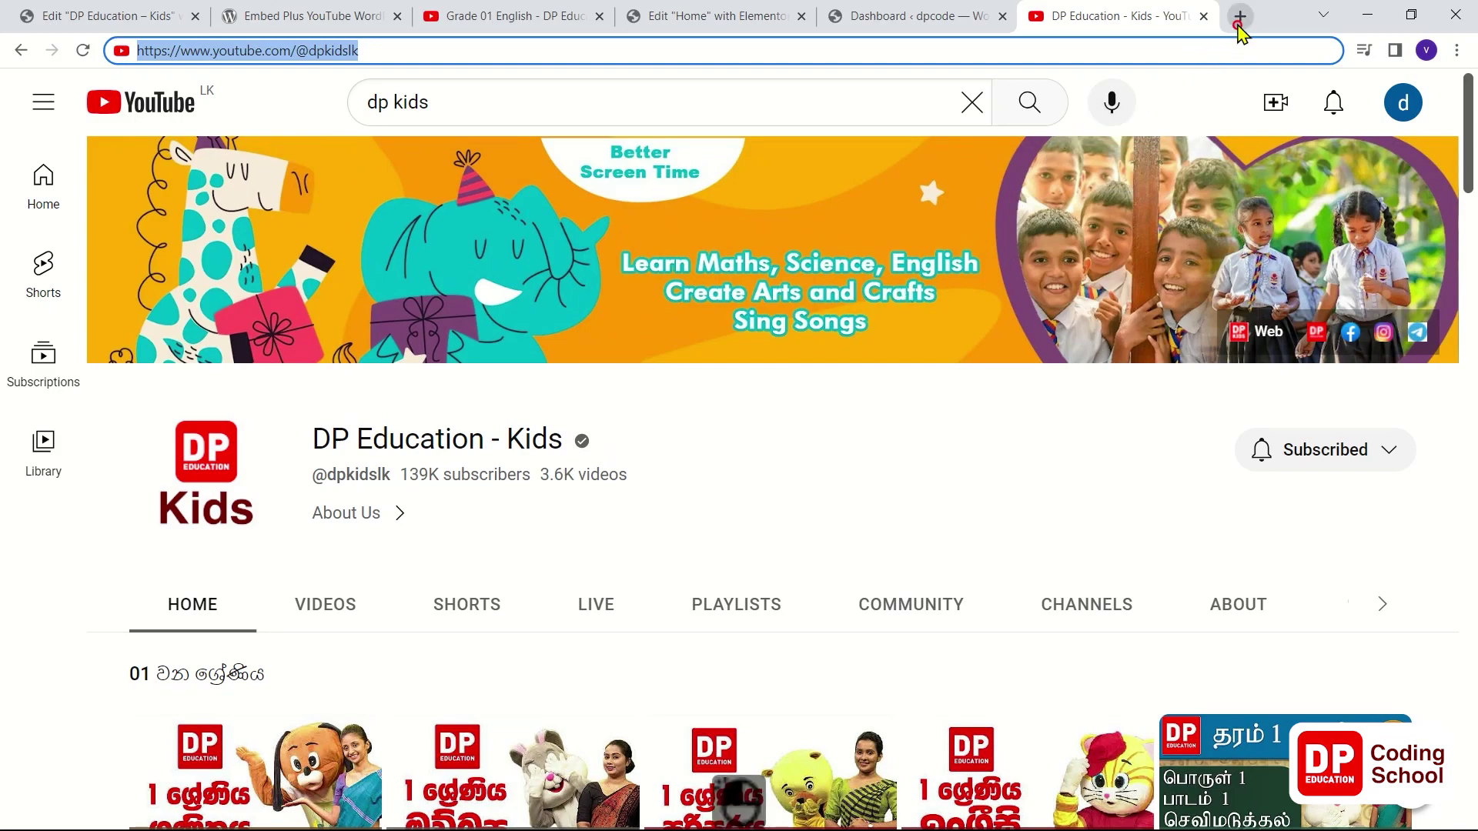
pyautogui.write('g')
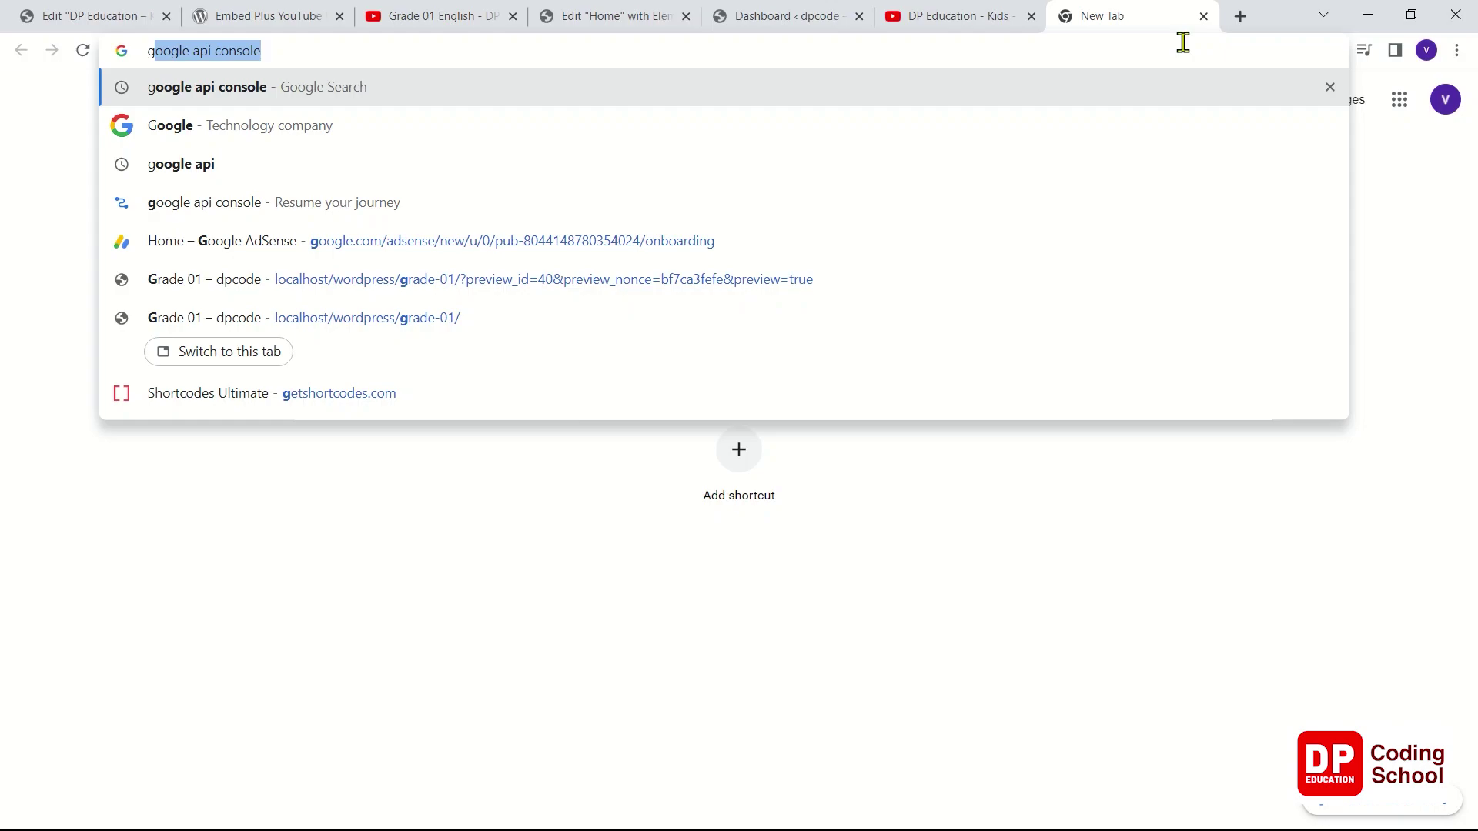
pyautogui.write('g')
pyautogui.press('BackSpace')
pyautogui.press('BackSpace')
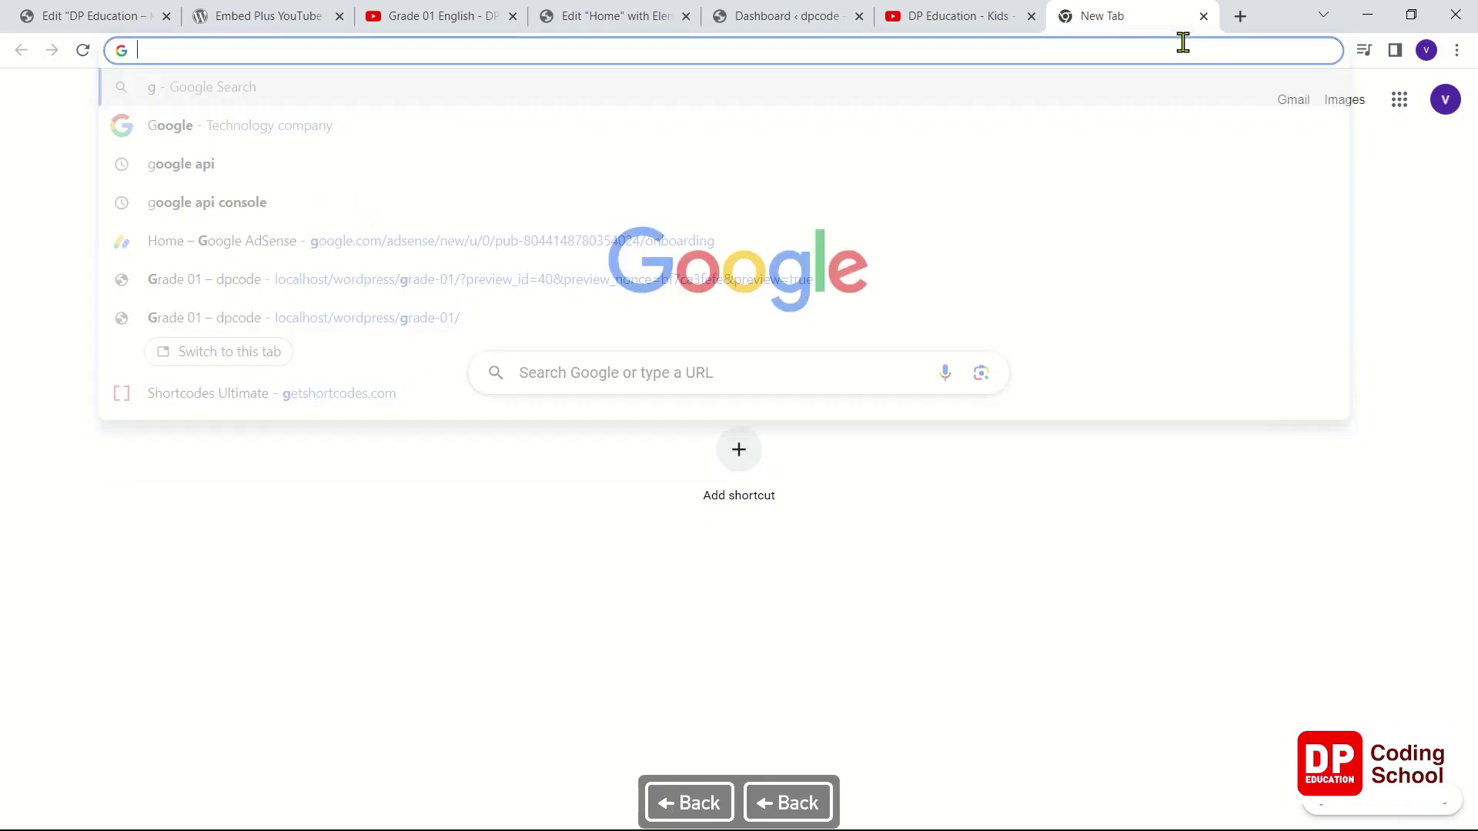
pyautogui.click(816, 371)
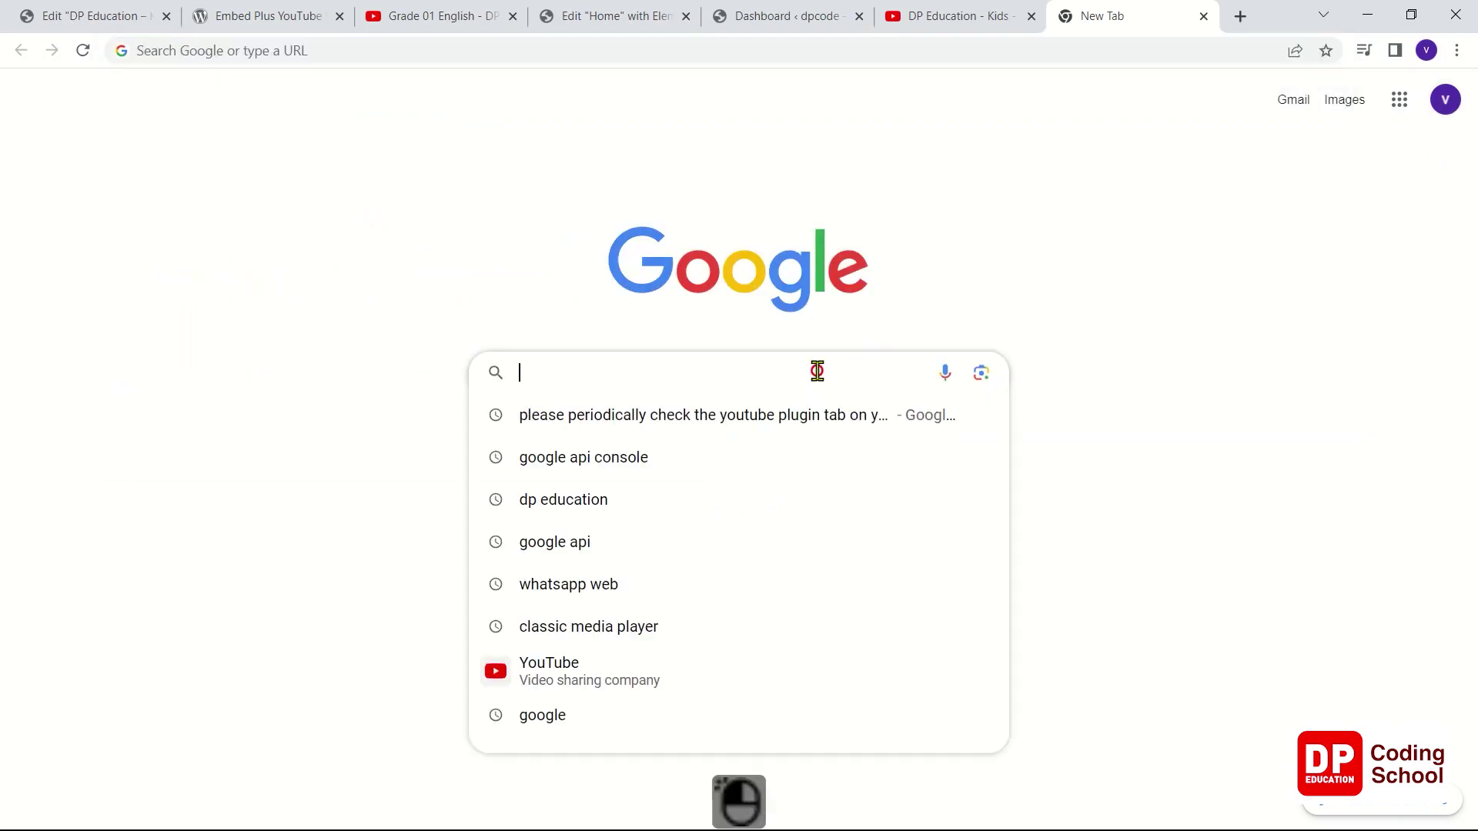
pyautogui.write('g')
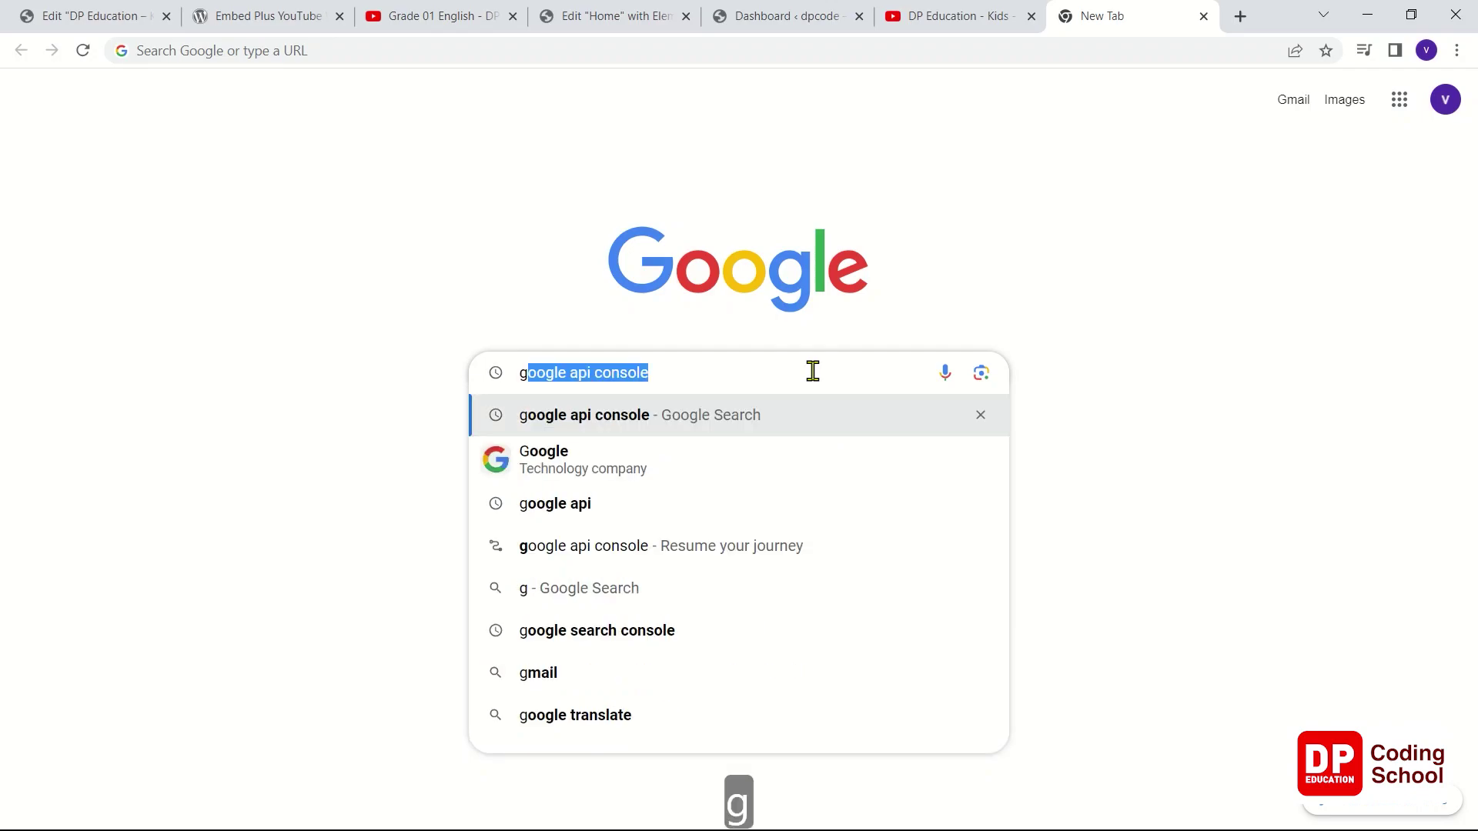
pyautogui.write('et ')
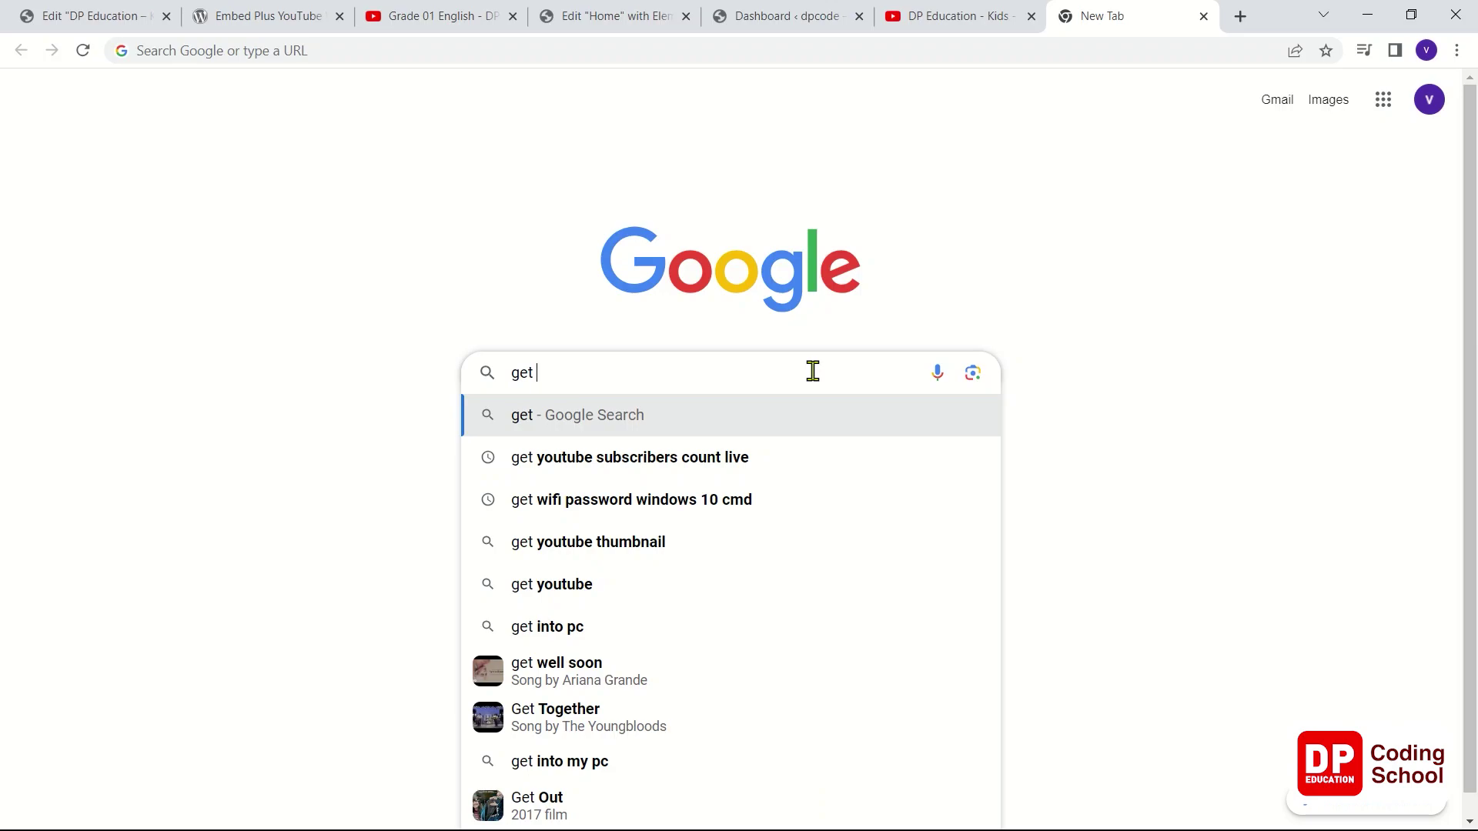
pyautogui.write('you')
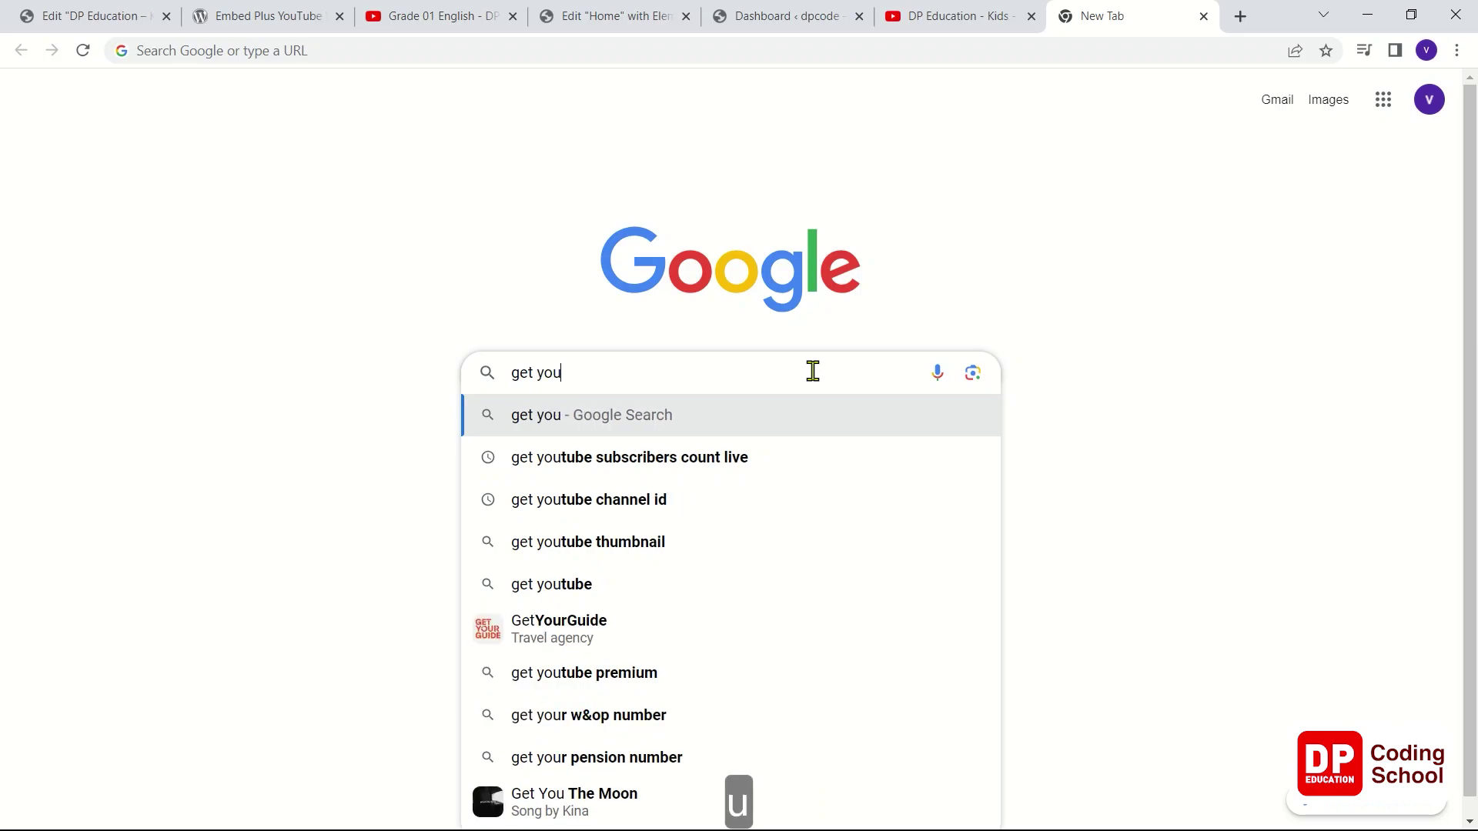
pyautogui.write('tu')
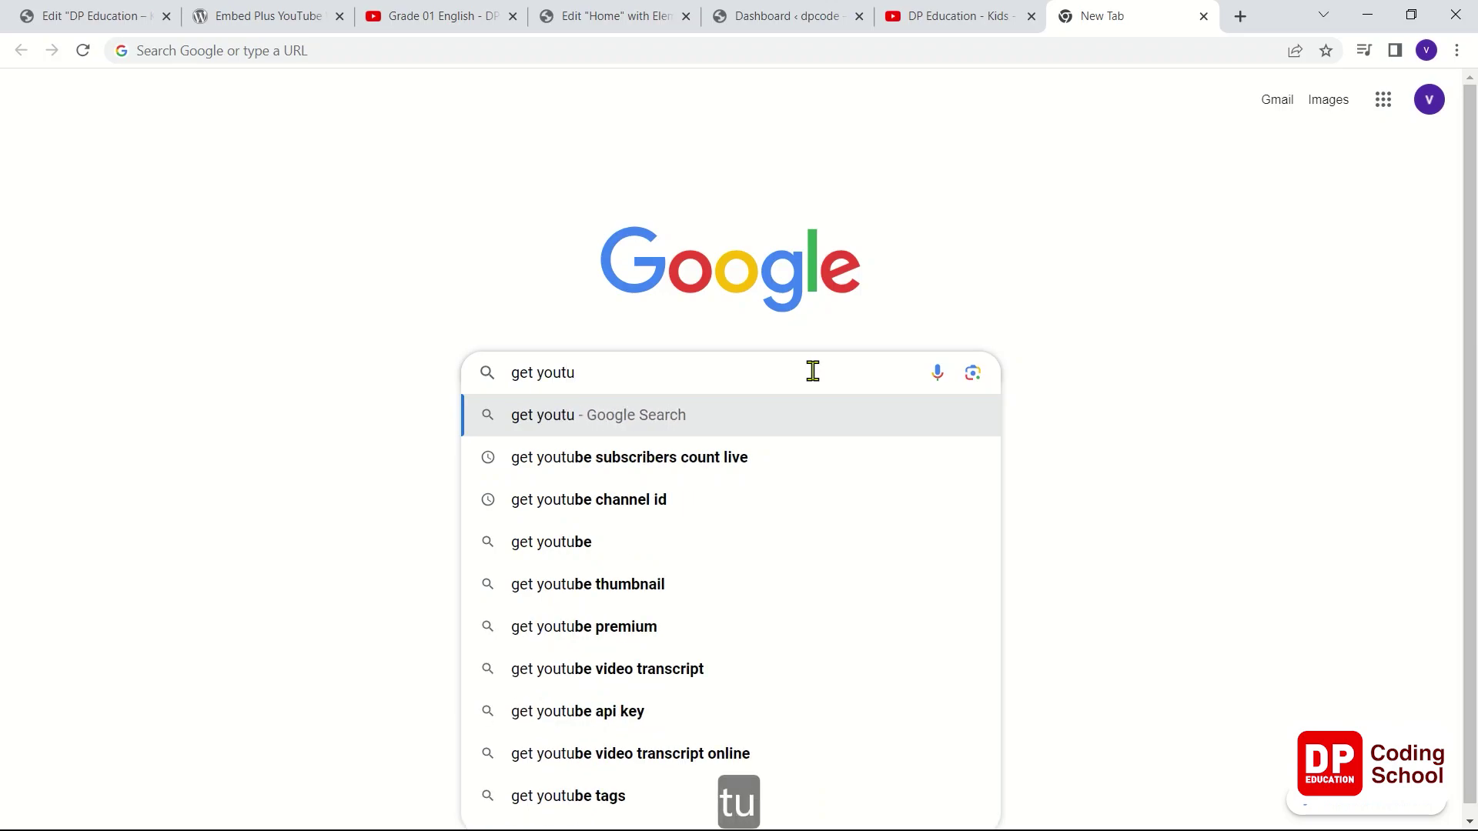
pyautogui.write('be')
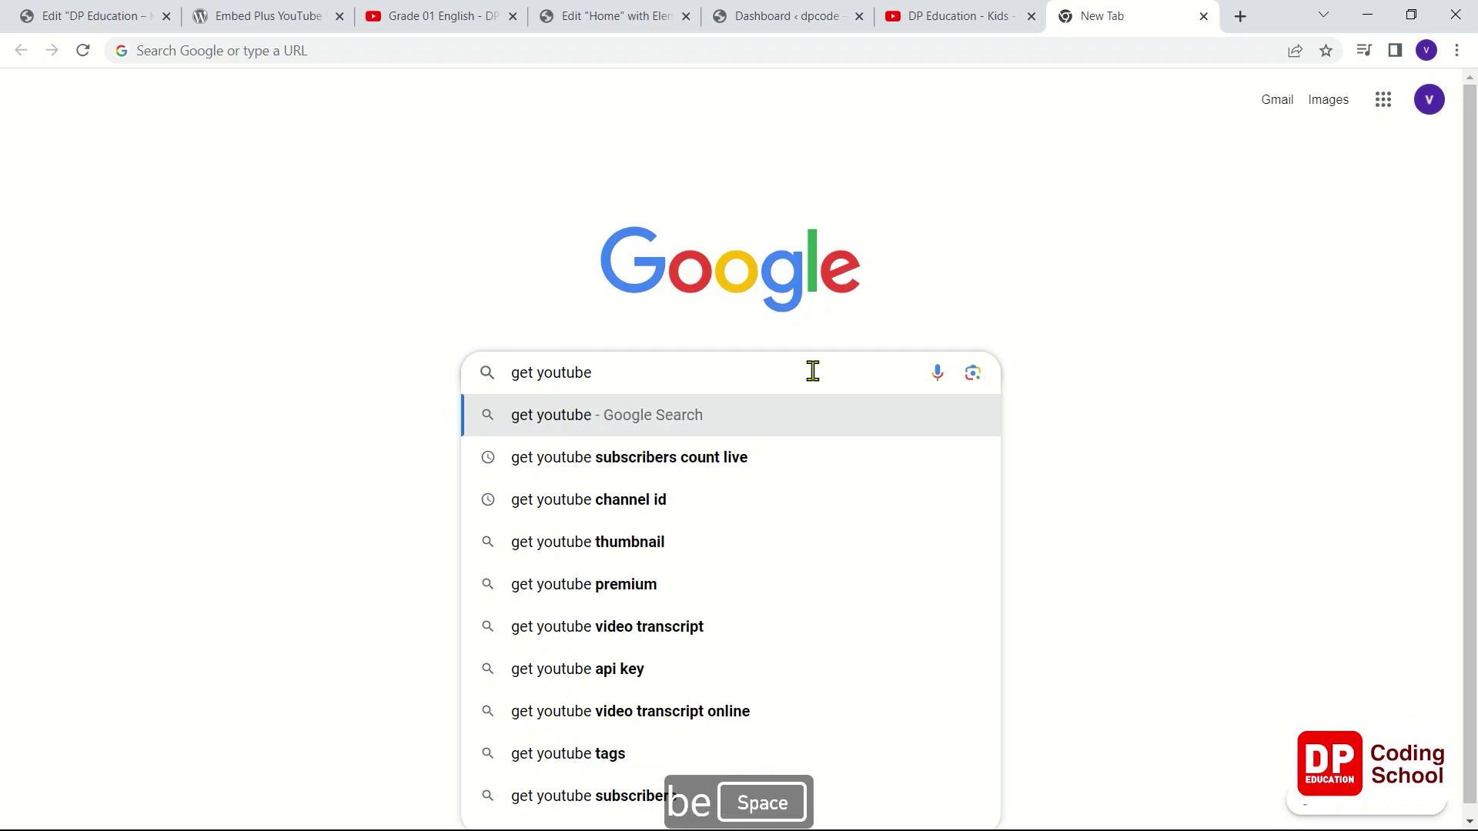
pyautogui.click(680, 499)
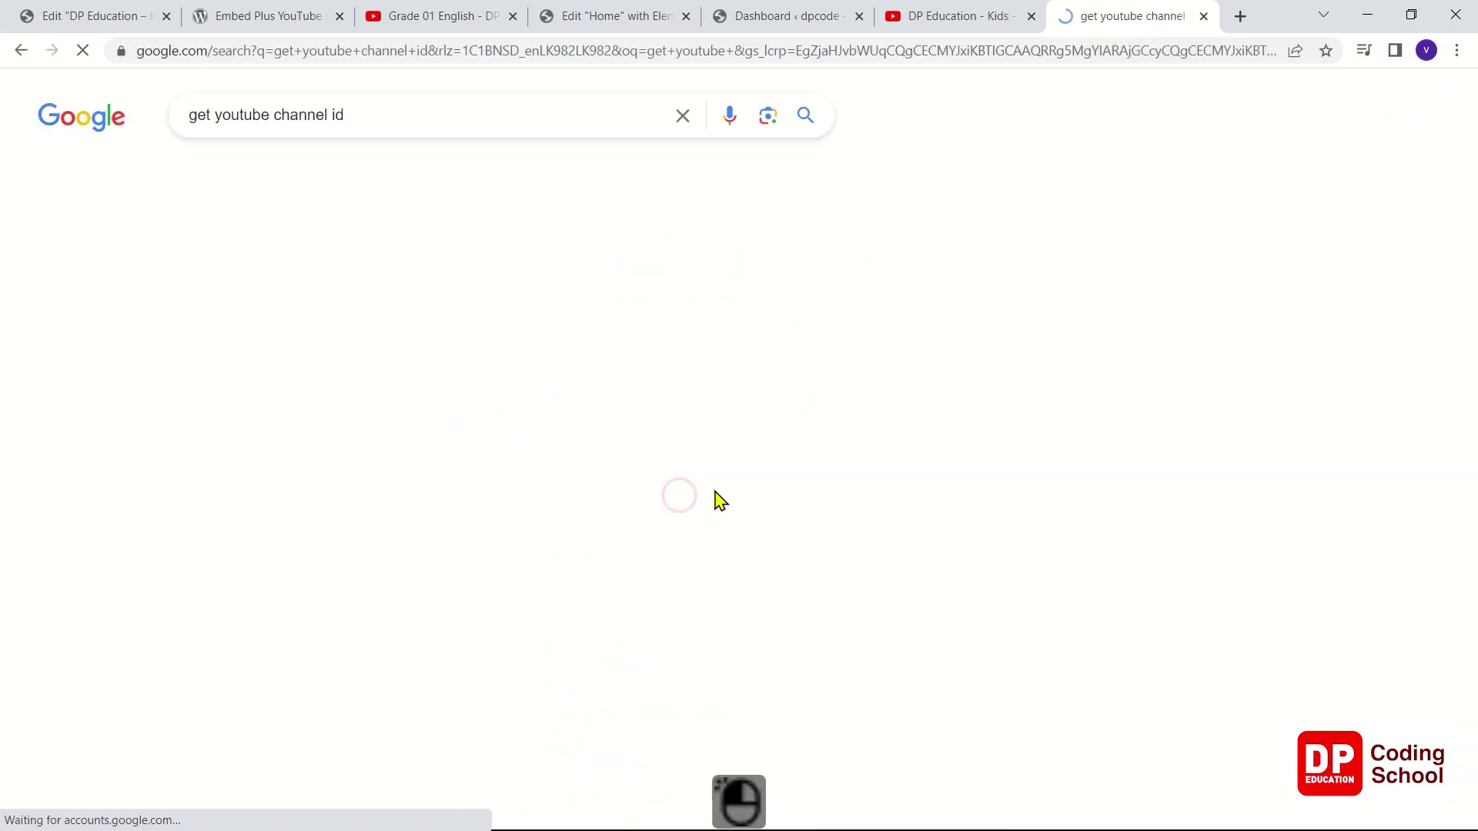
# - Open Comment Picker's YouTube Channel ID finder from the search results and go to its channel link form
pyautogui.scroll(-1, 654, 403)
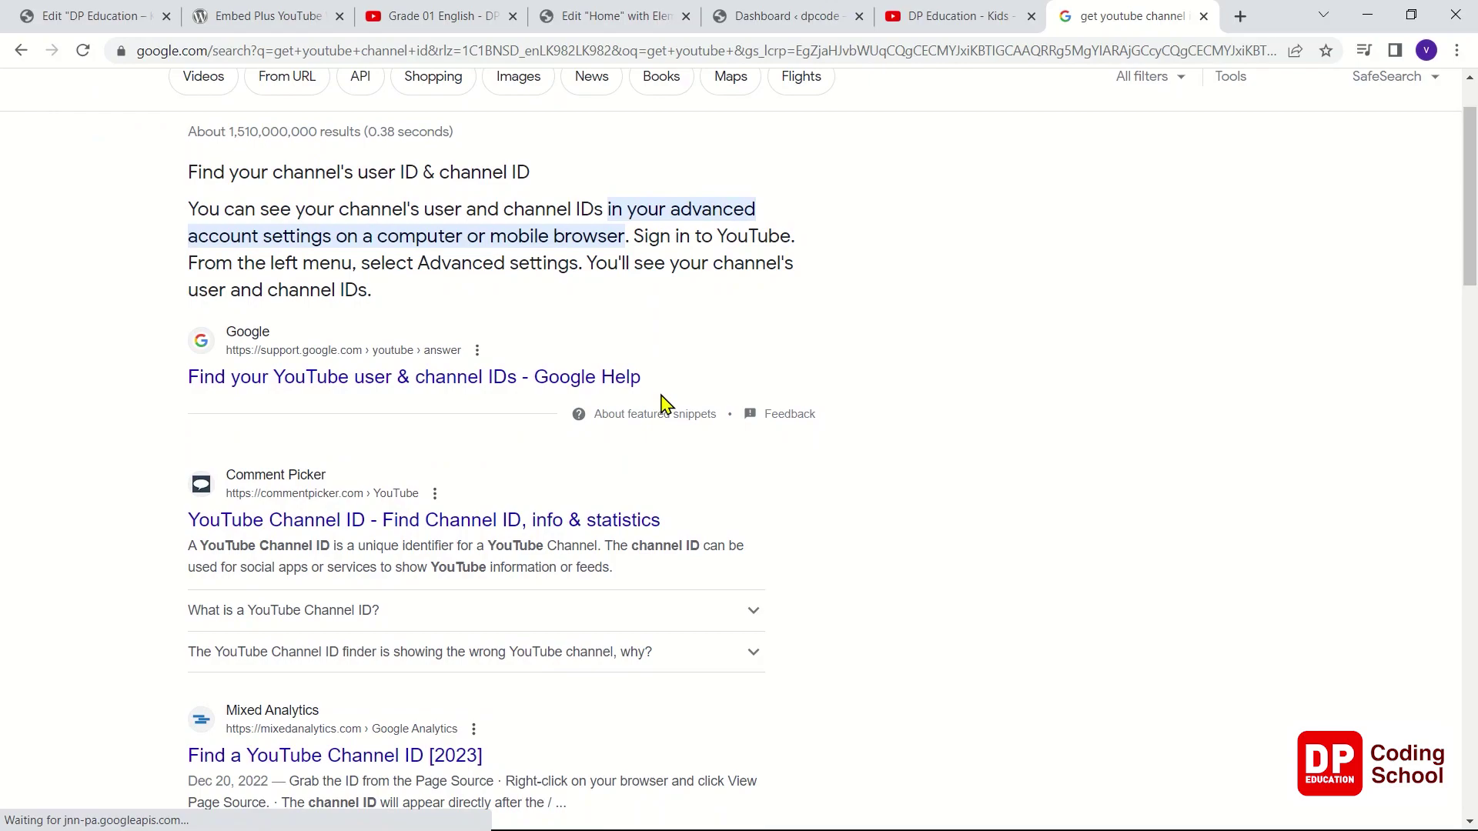
pyautogui.scroll(-1, 663, 402)
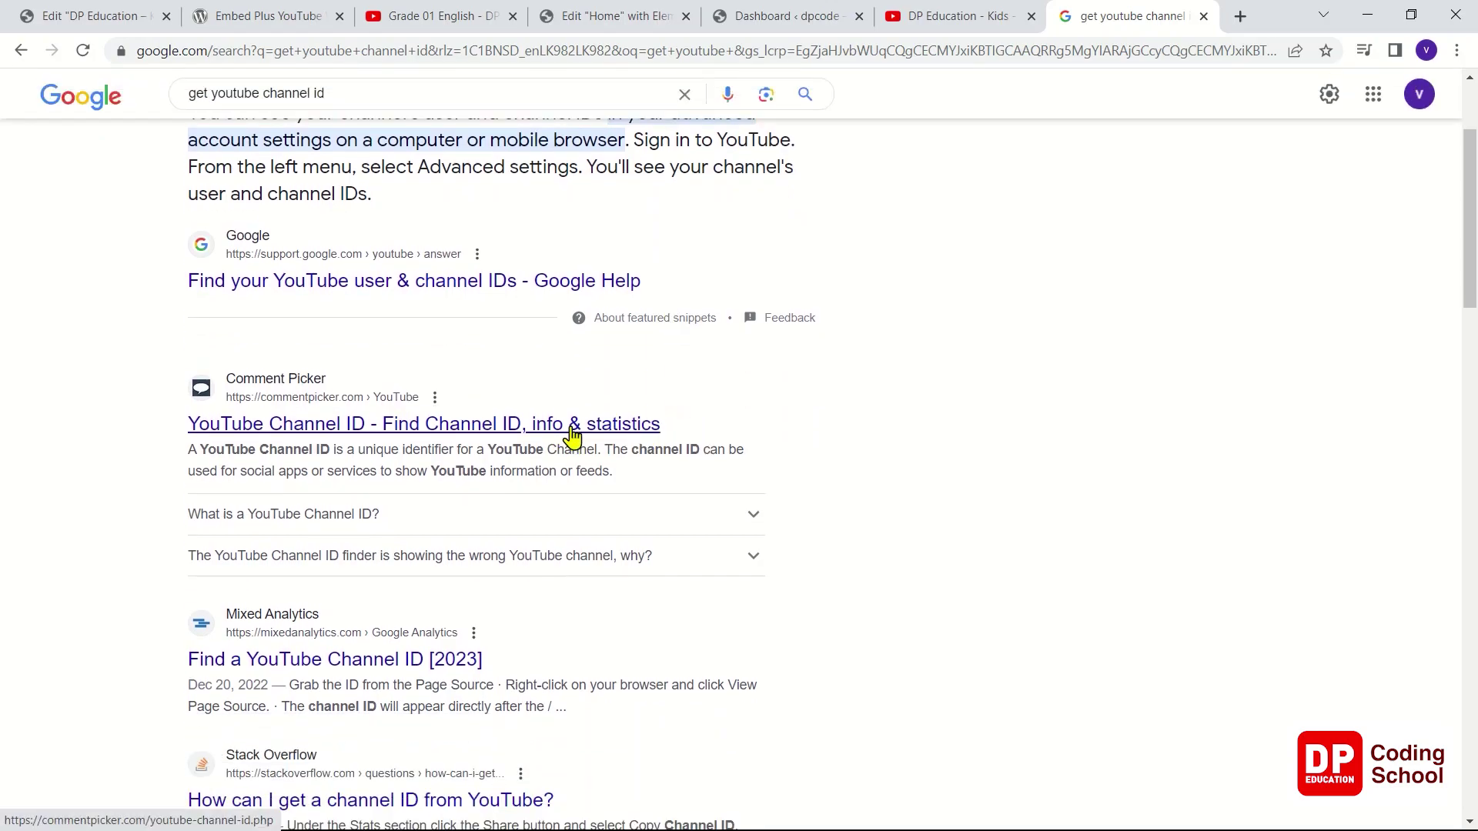
pyautogui.scroll(-1, 566, 435)
pyautogui.click(412, 331)
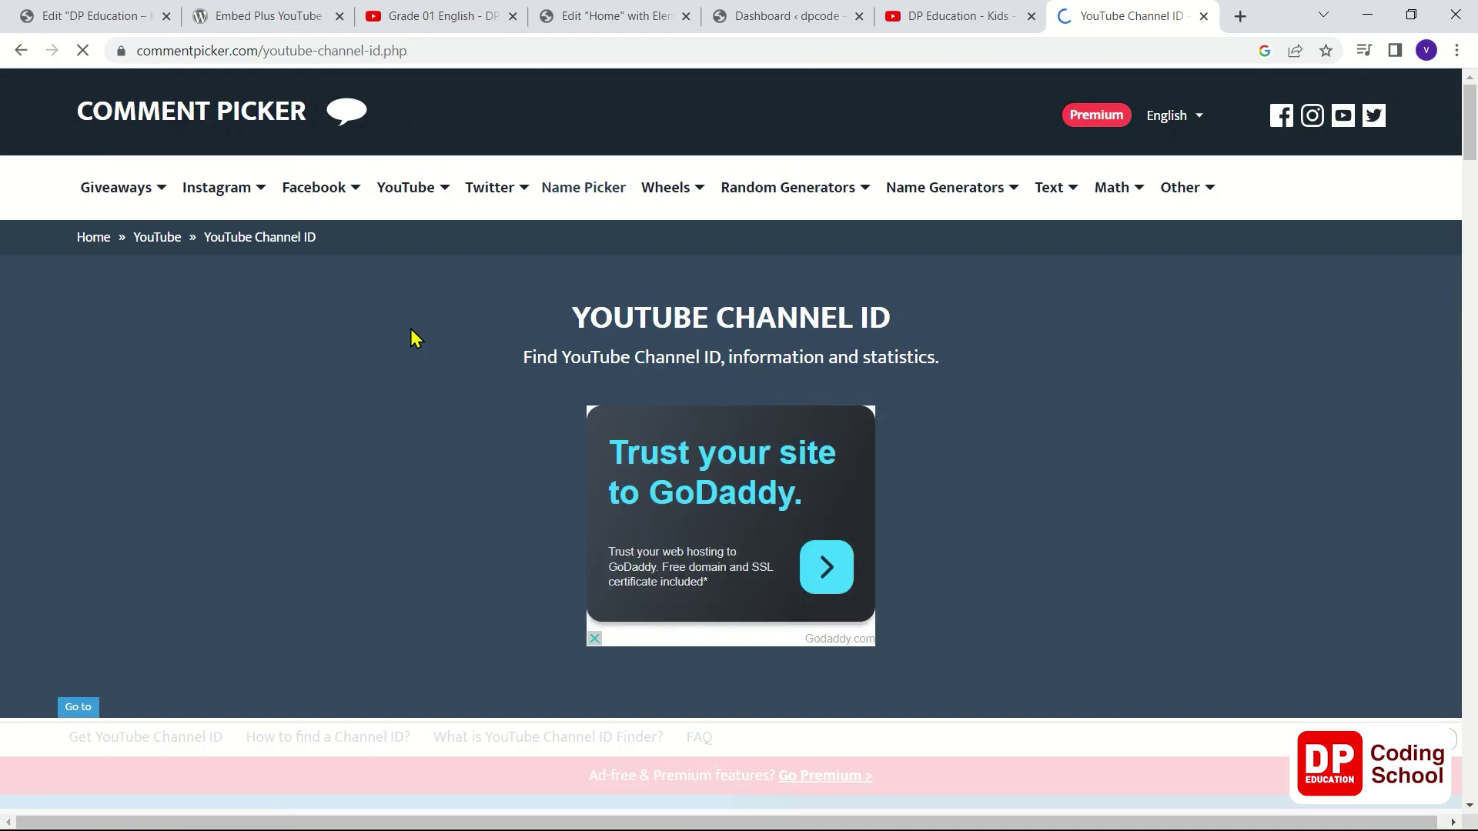
pyautogui.scroll(-4, 429, 331)
pyautogui.scroll(4, 431, 333)
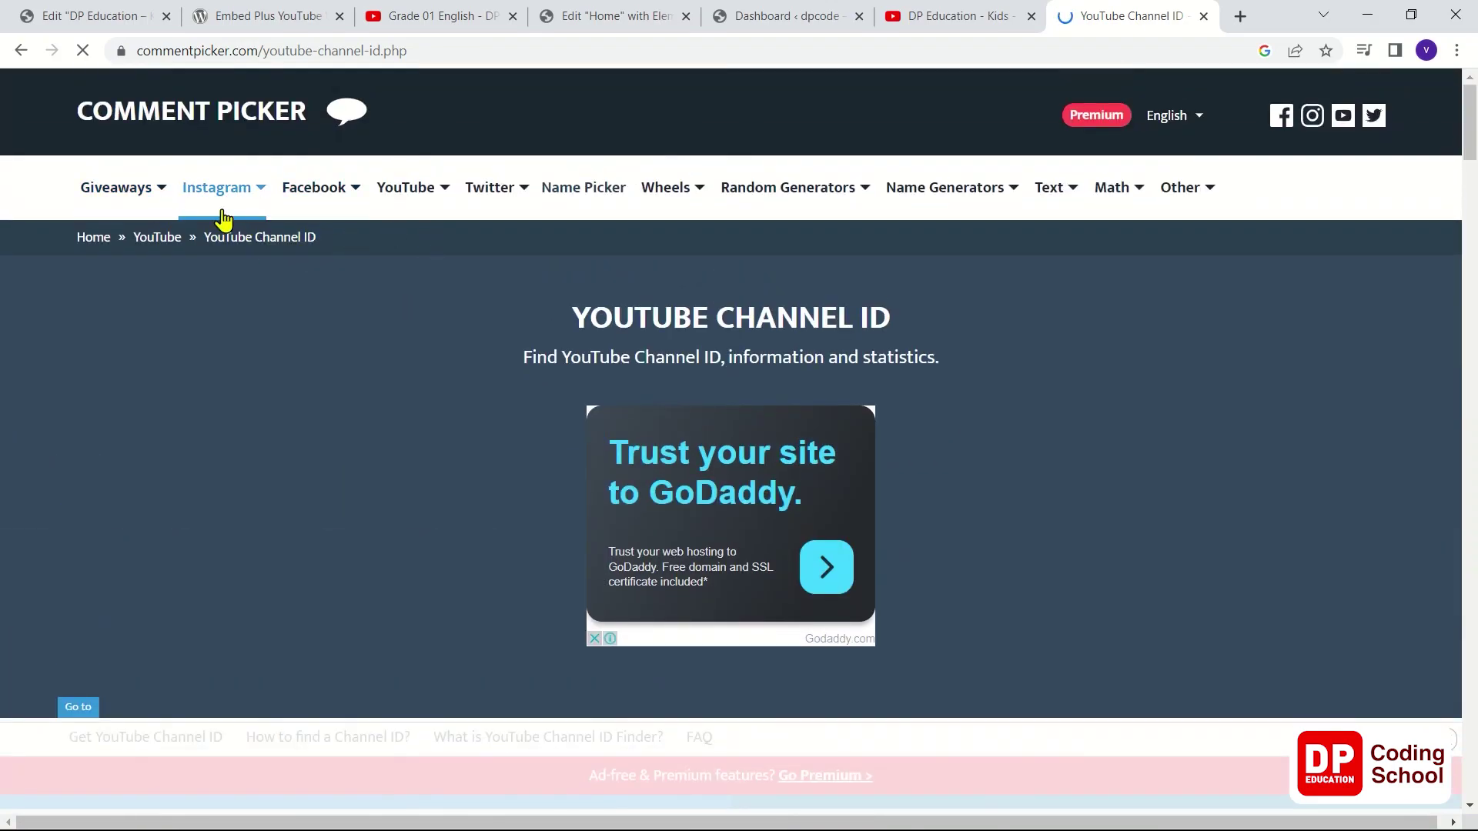
pyautogui.scroll(-10, 654, 307)
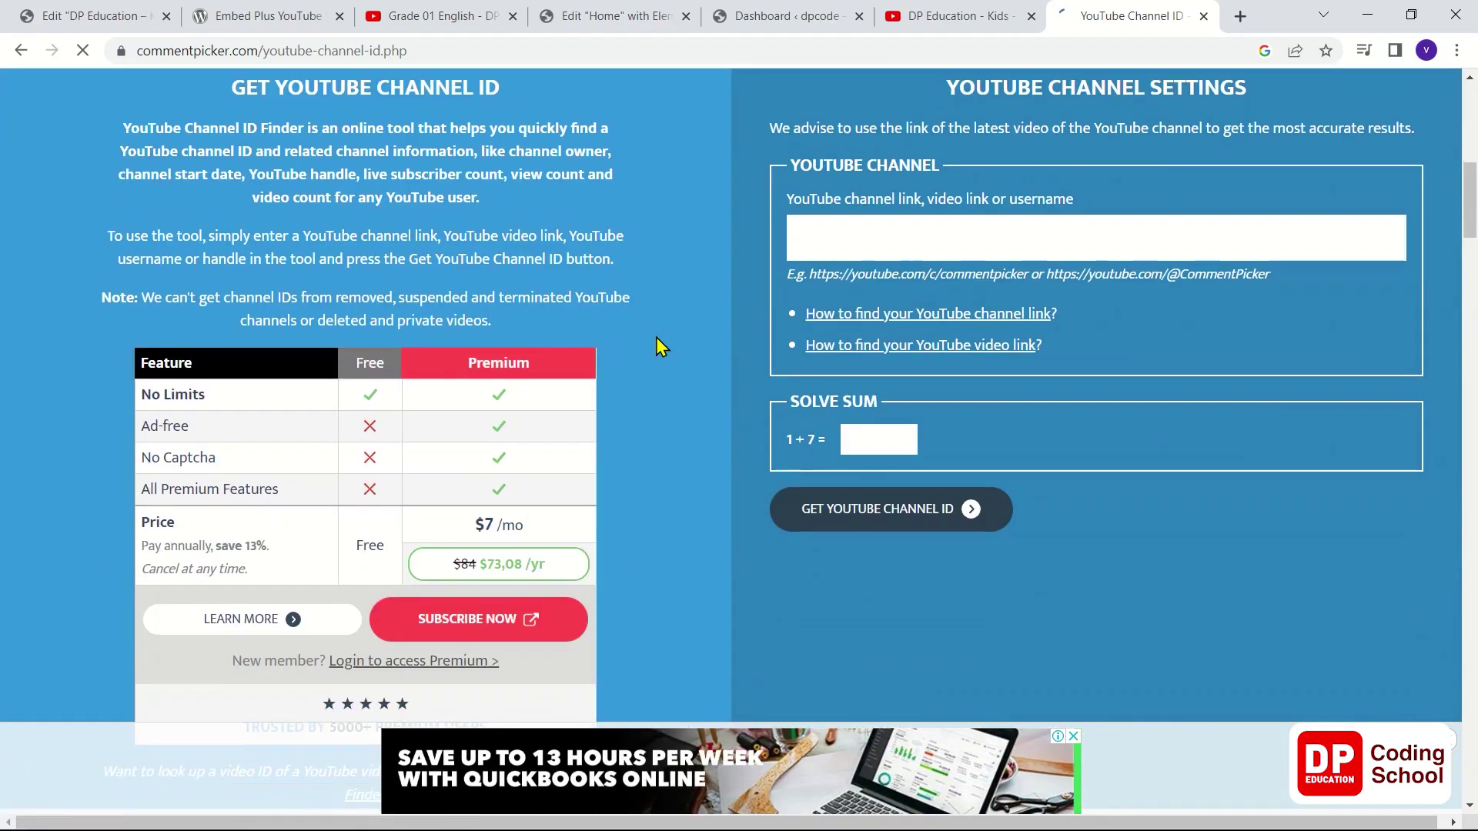
pyautogui.click(997, 246)
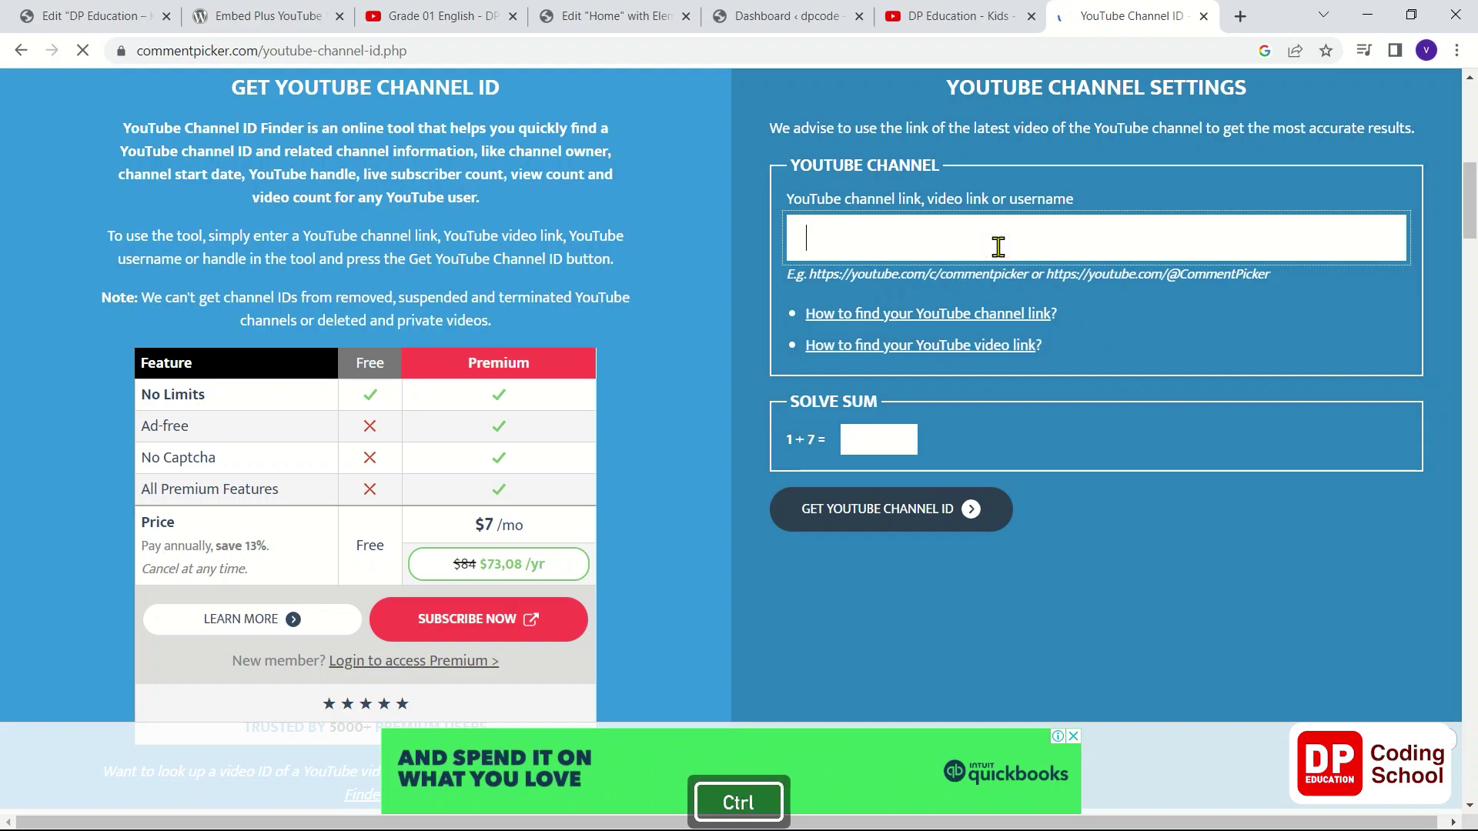
pyautogui.write('https://www.youtube.com/@dpkidslk')
pyautogui.click(863, 435)
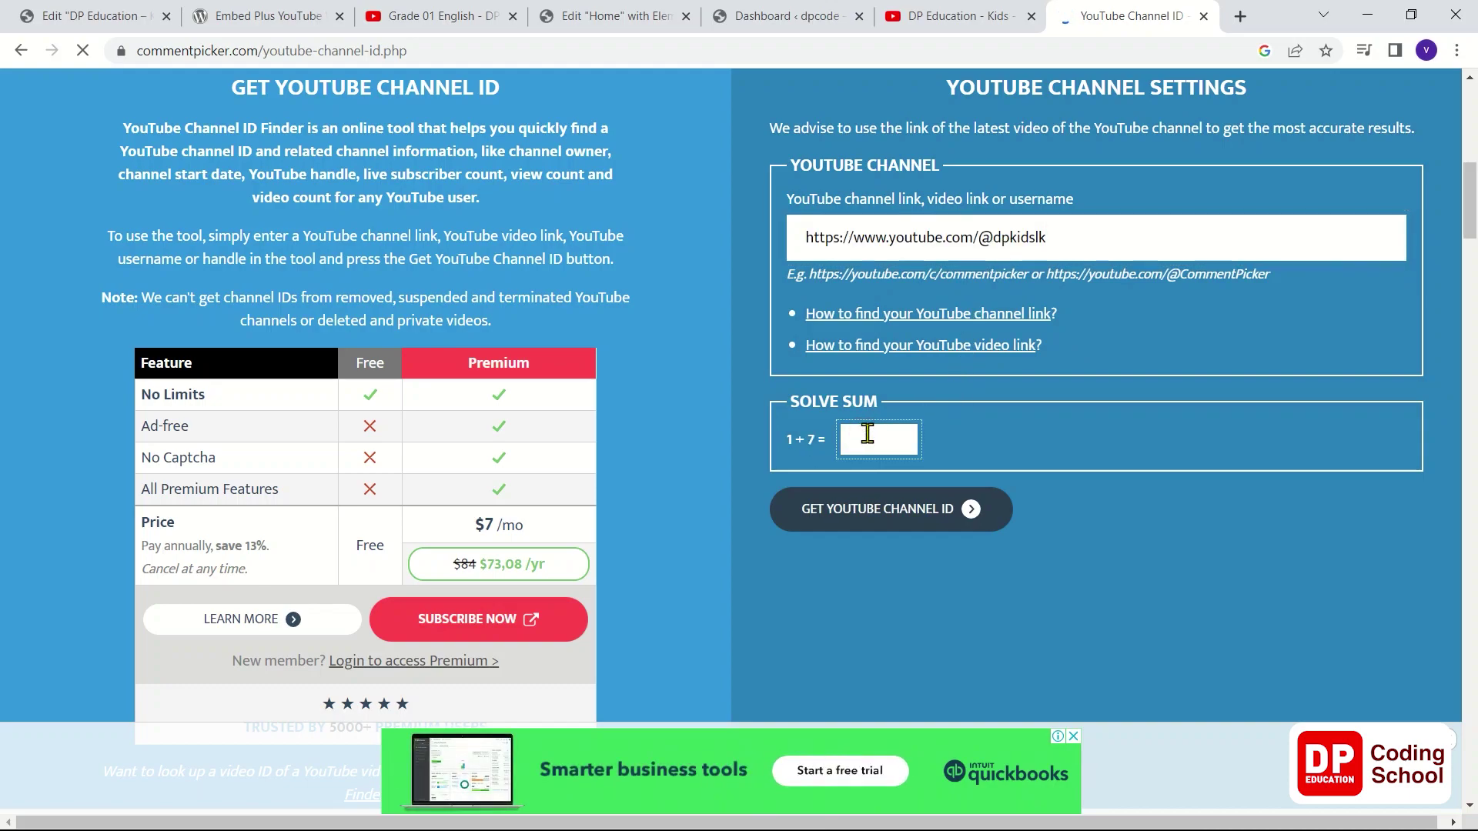
pyautogui.write('8')
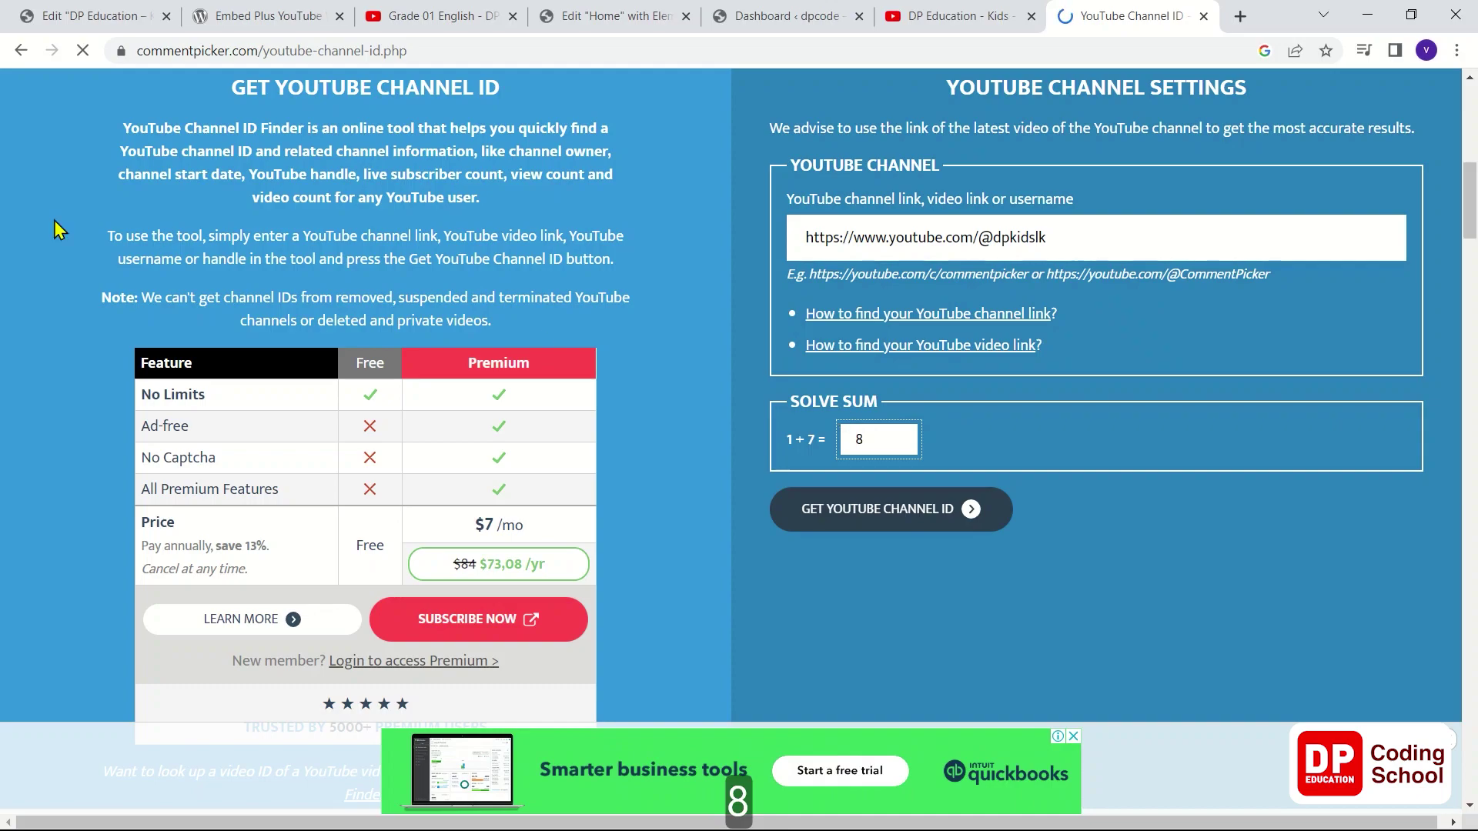
pyautogui.click(885, 522)
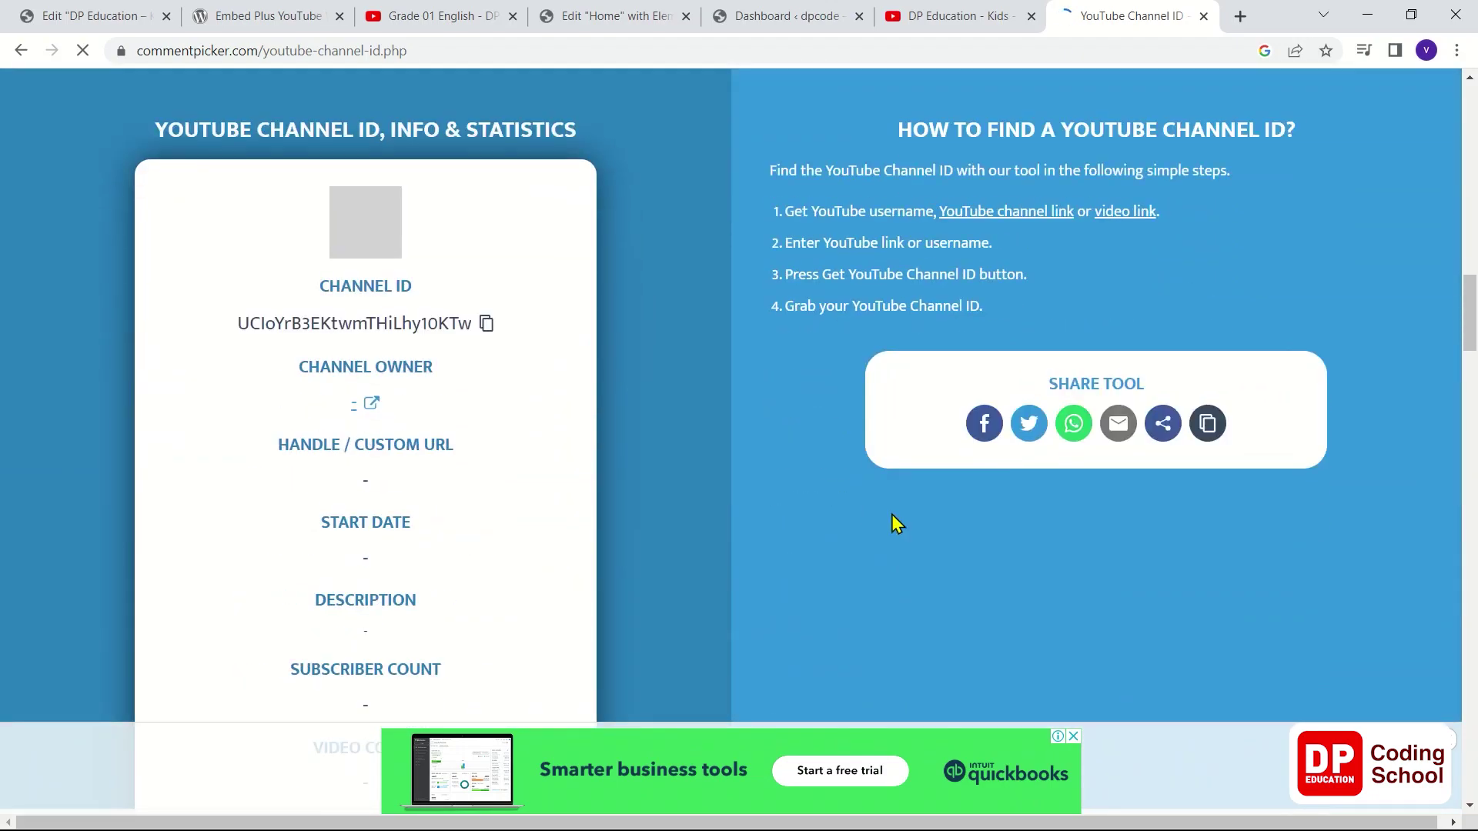
pyautogui.scroll(-1, 892, 514)
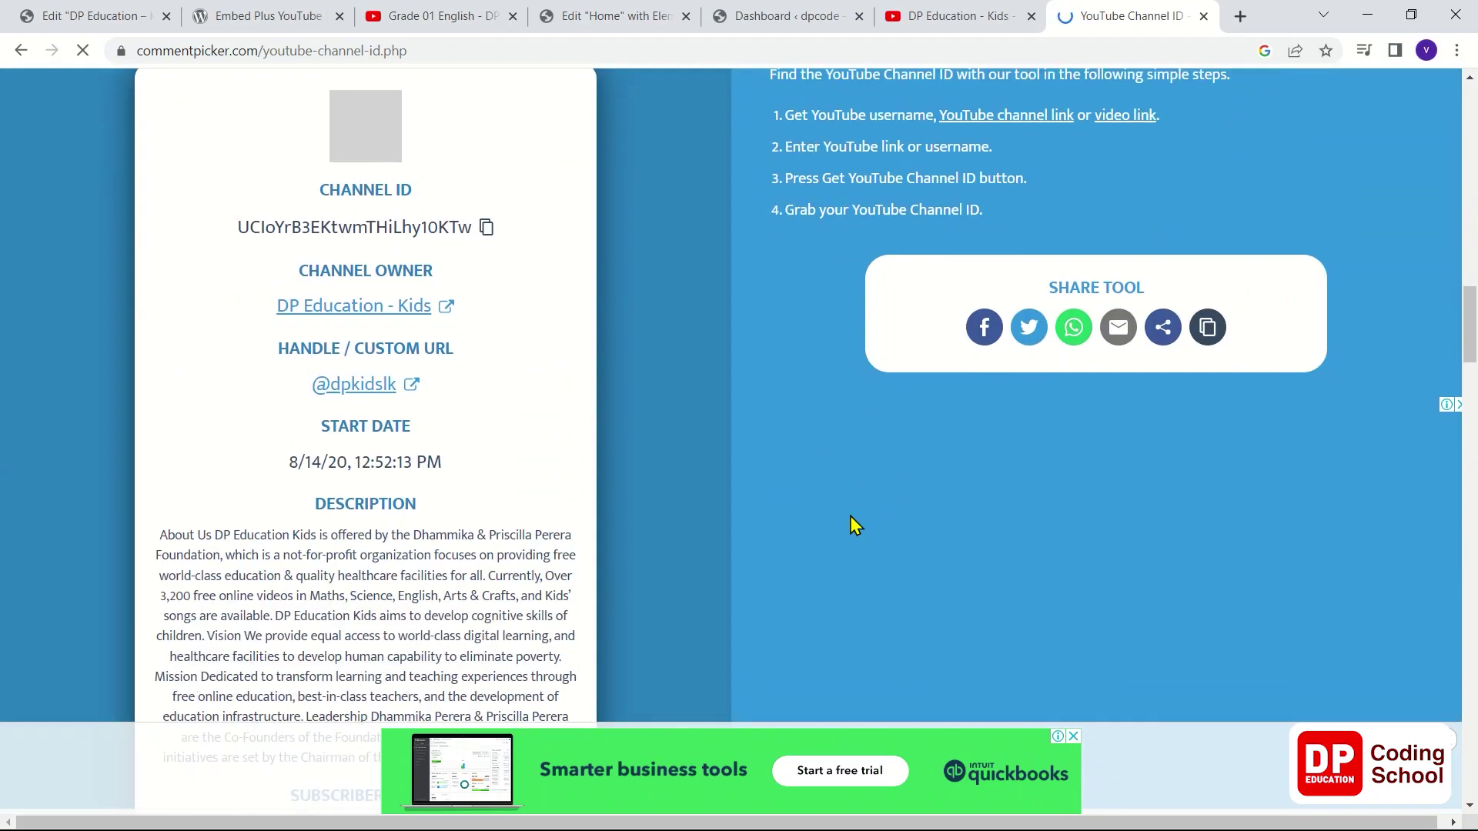
# - Copy the DP Education - Kids channel ID from the lookup result and return to the DP Education – Kids page editor
pyautogui.click(486, 227)
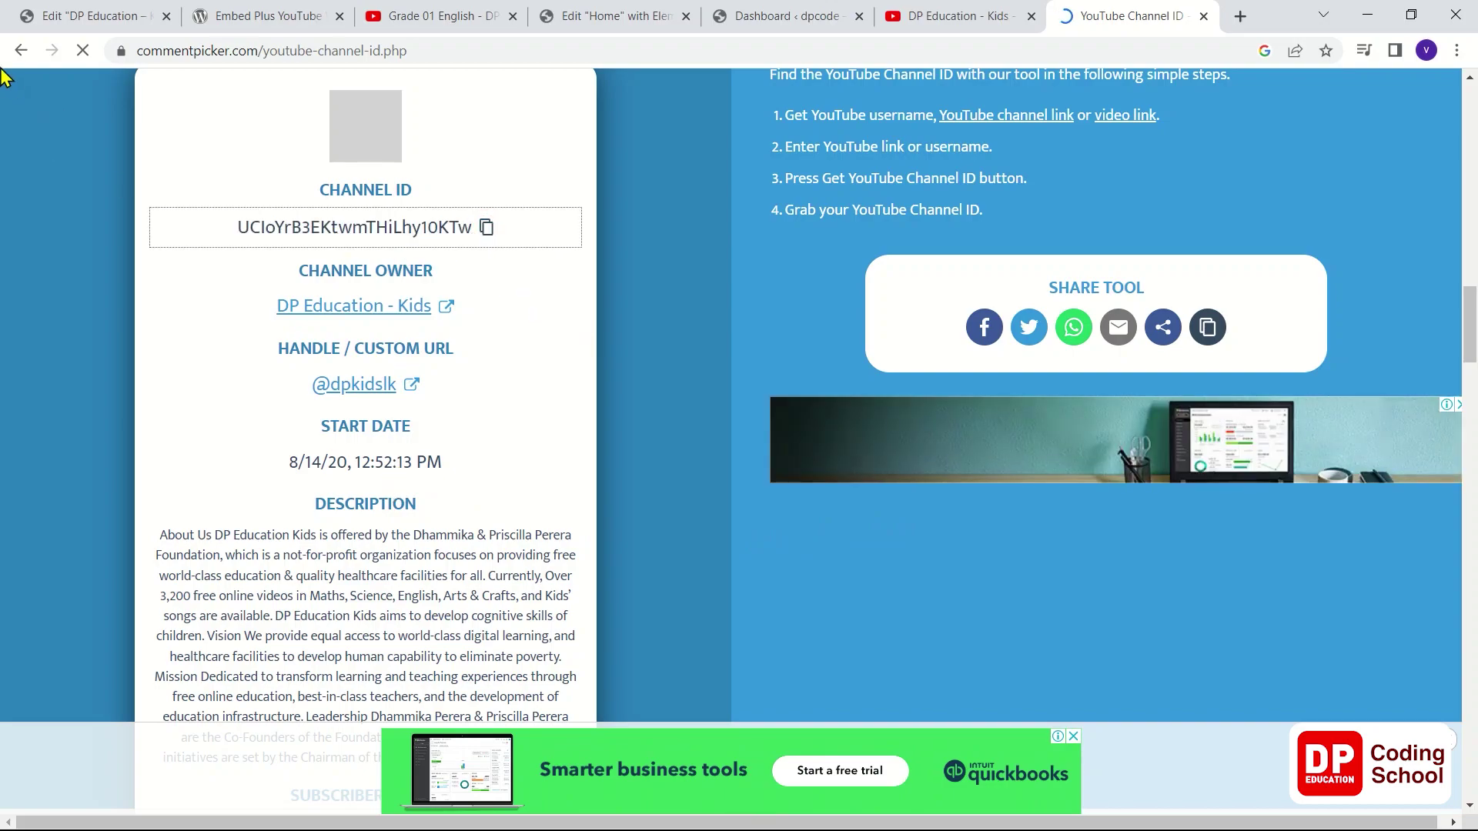
pyautogui.scroll(2, 3, 77)
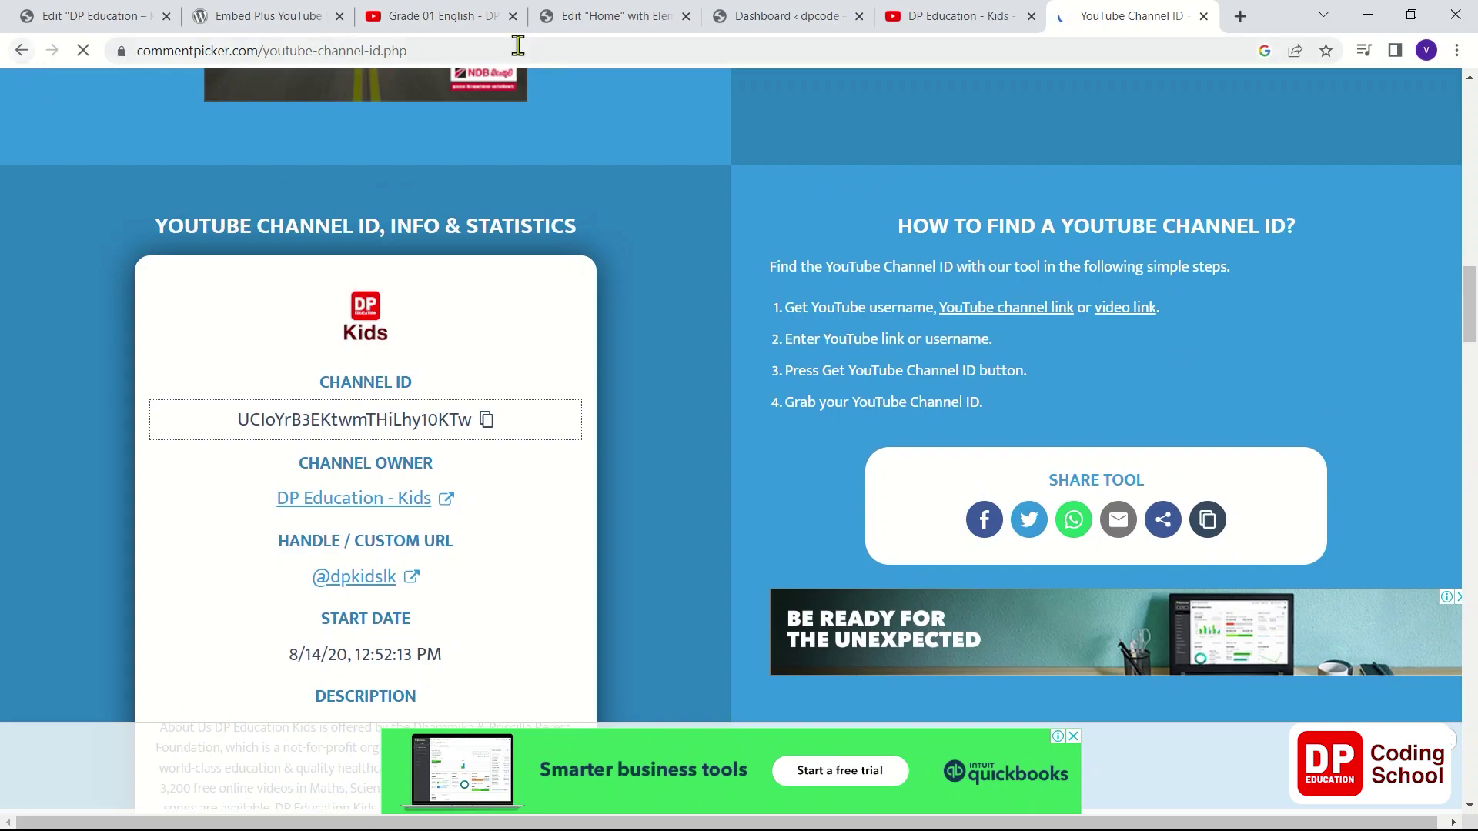
pyautogui.click(610, 20)
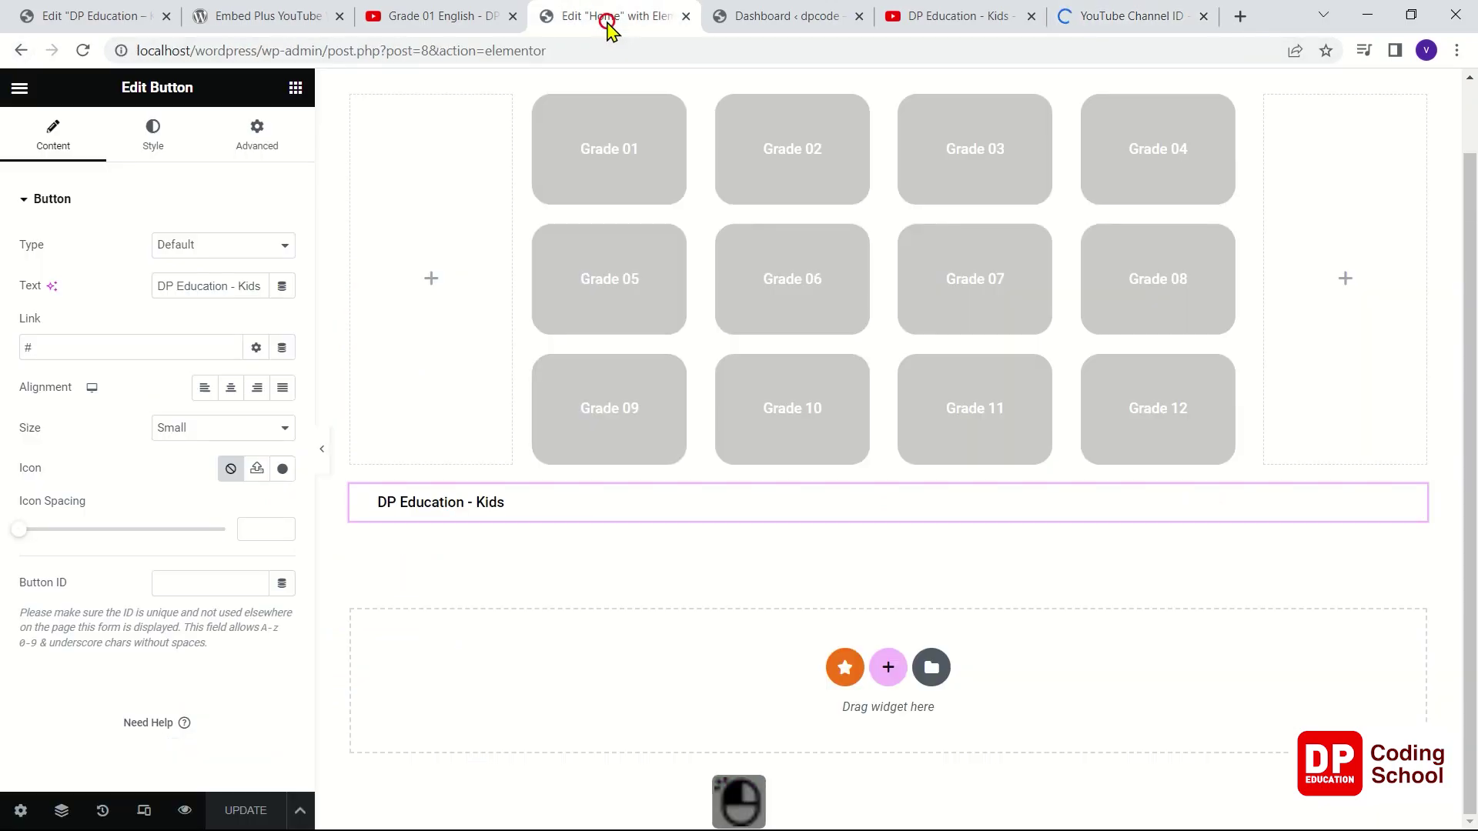
pyautogui.click(755, 15)
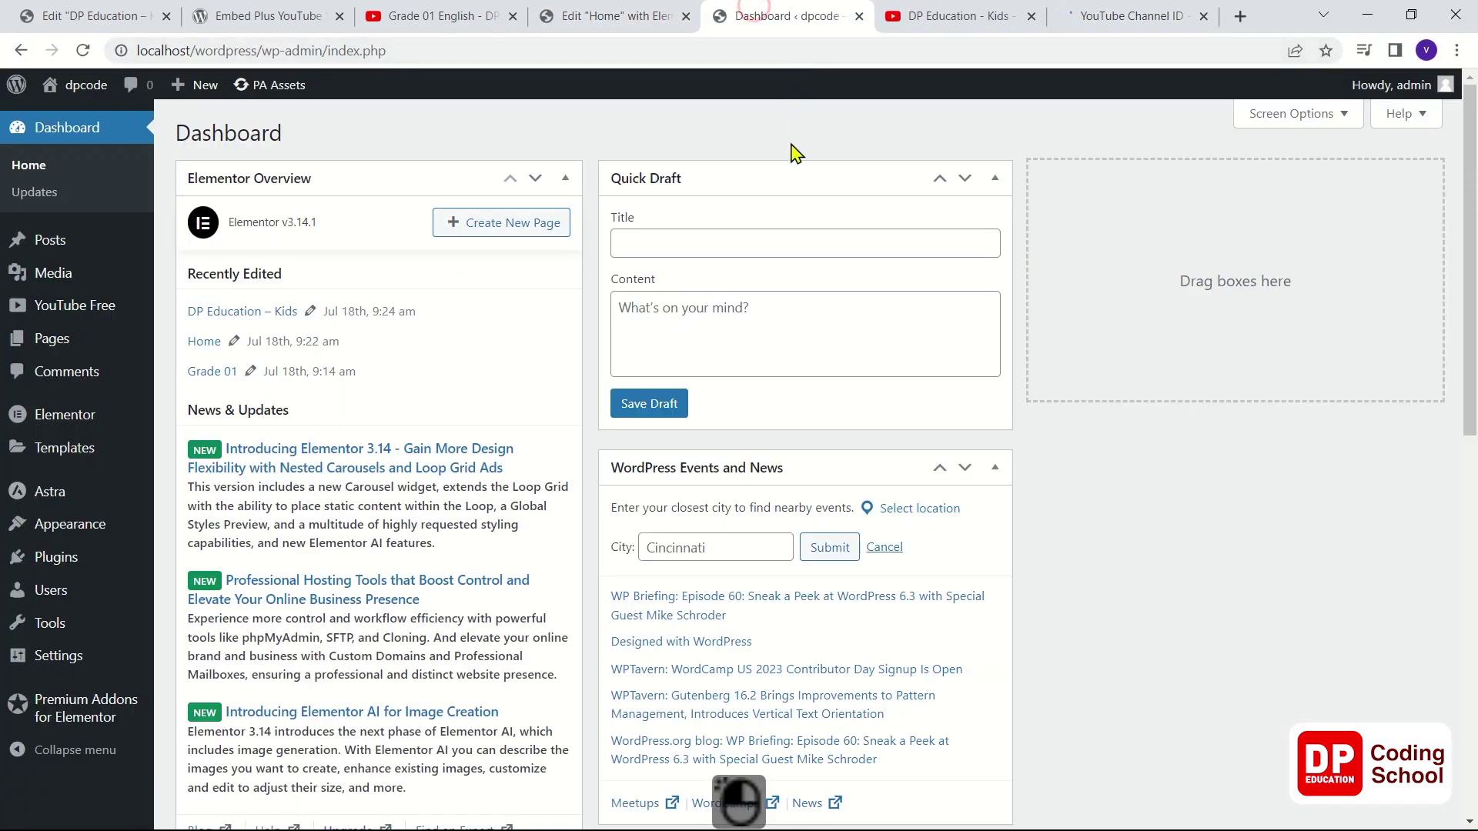
pyautogui.click(110, 17)
pyautogui.click(254, 23)
pyautogui.click(127, 13)
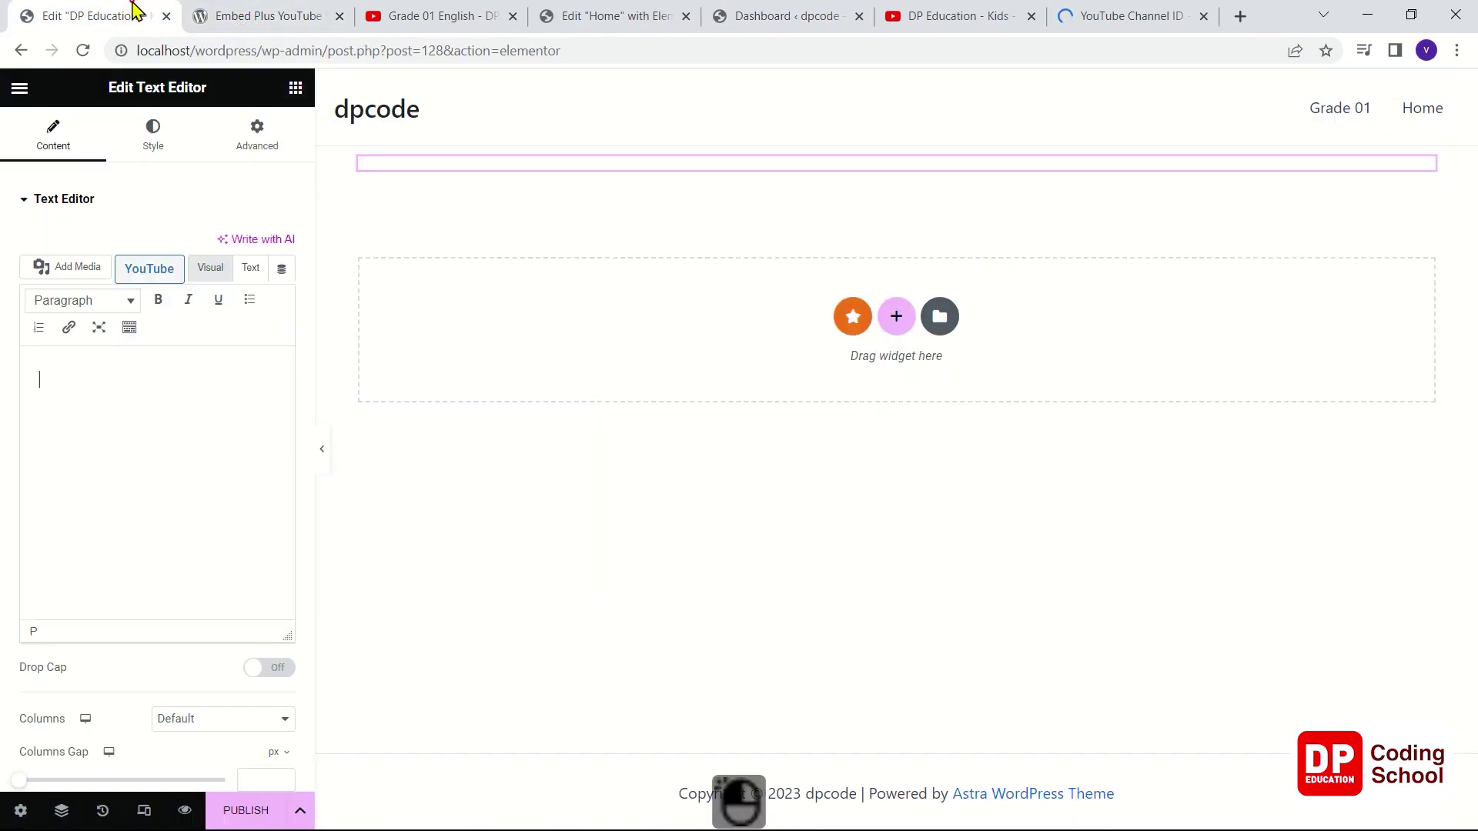
# - Try to fetch the channel in the YouTube wizard's channel embedding form using the ID UCIoYrB3EKtwmTHiLhy10KTw
pyautogui.click(140, 270)
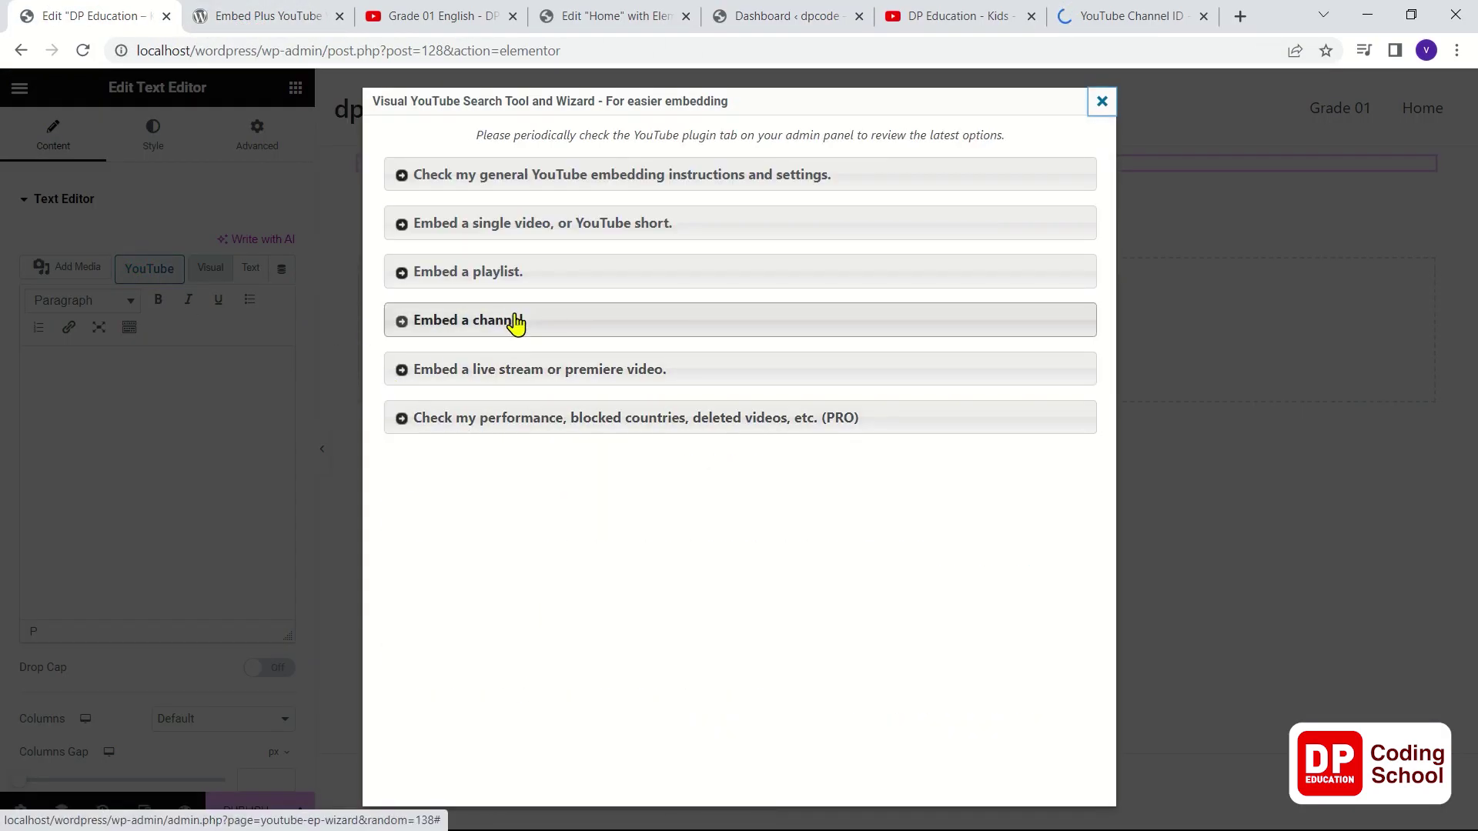
pyautogui.click(515, 324)
pyautogui.click(617, 595)
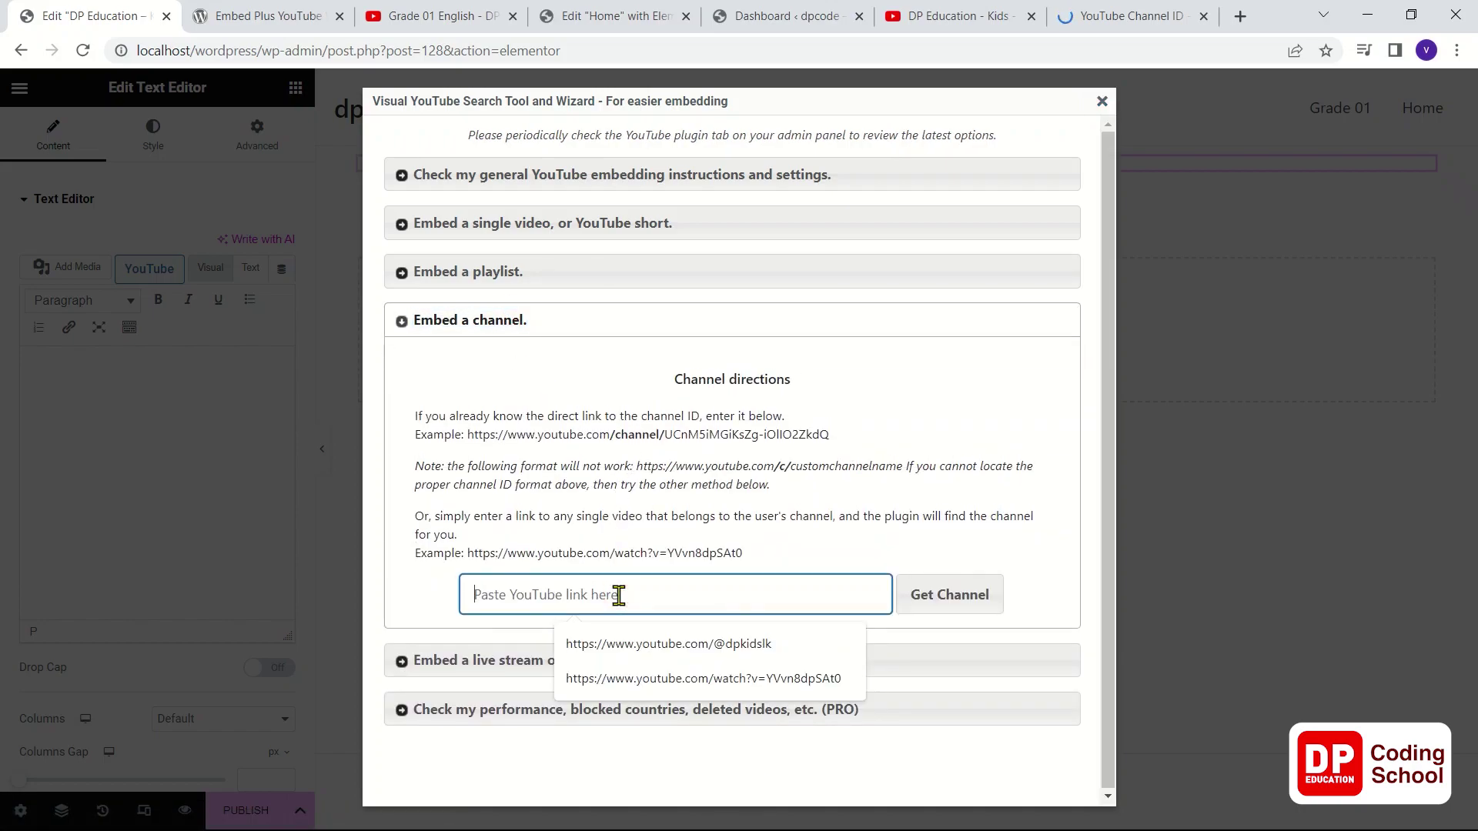
pyautogui.press('ctrl')
pyautogui.hotkey('ctrl', 'v')
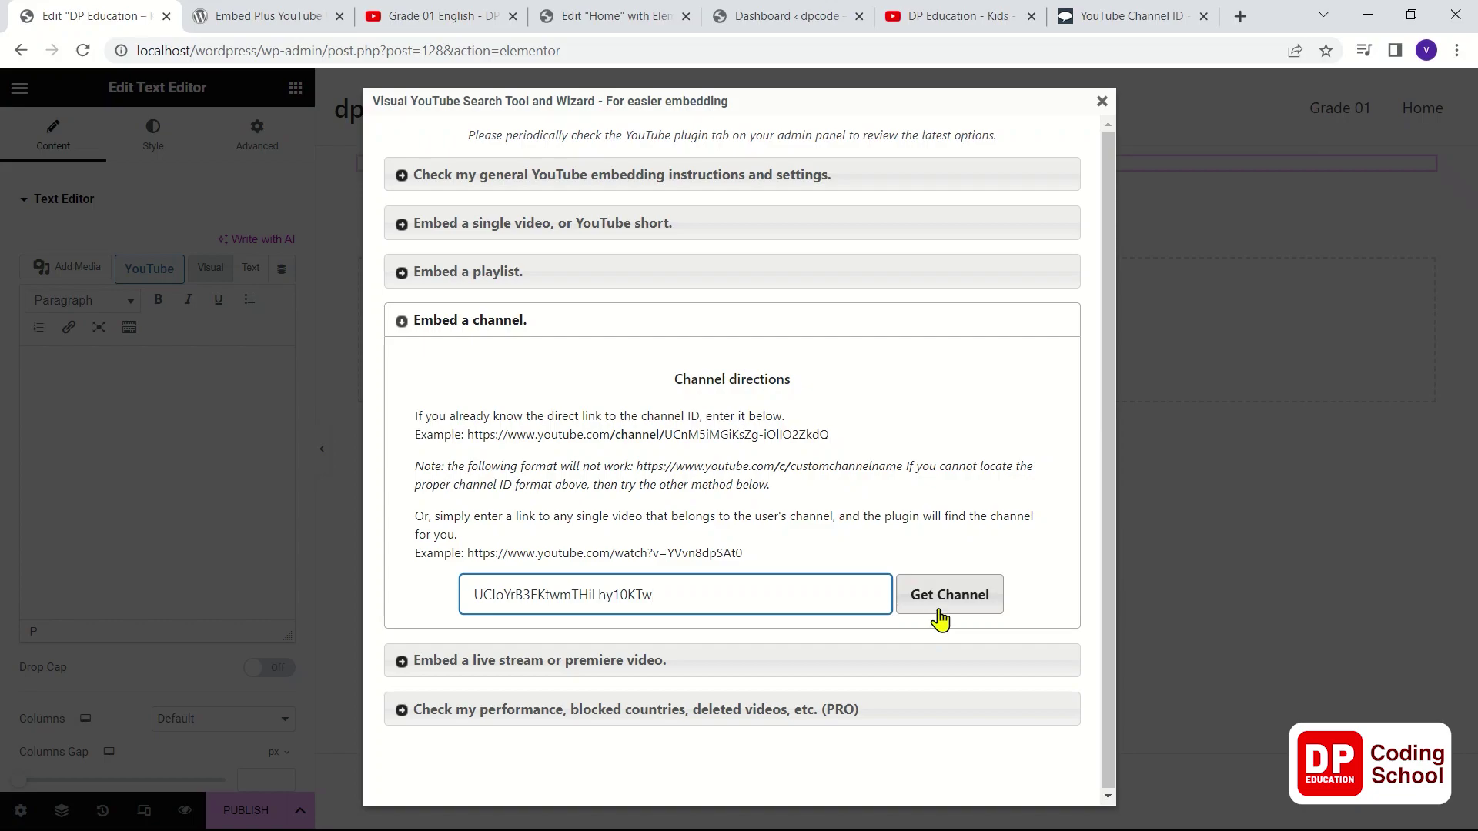
pyautogui.click(940, 610)
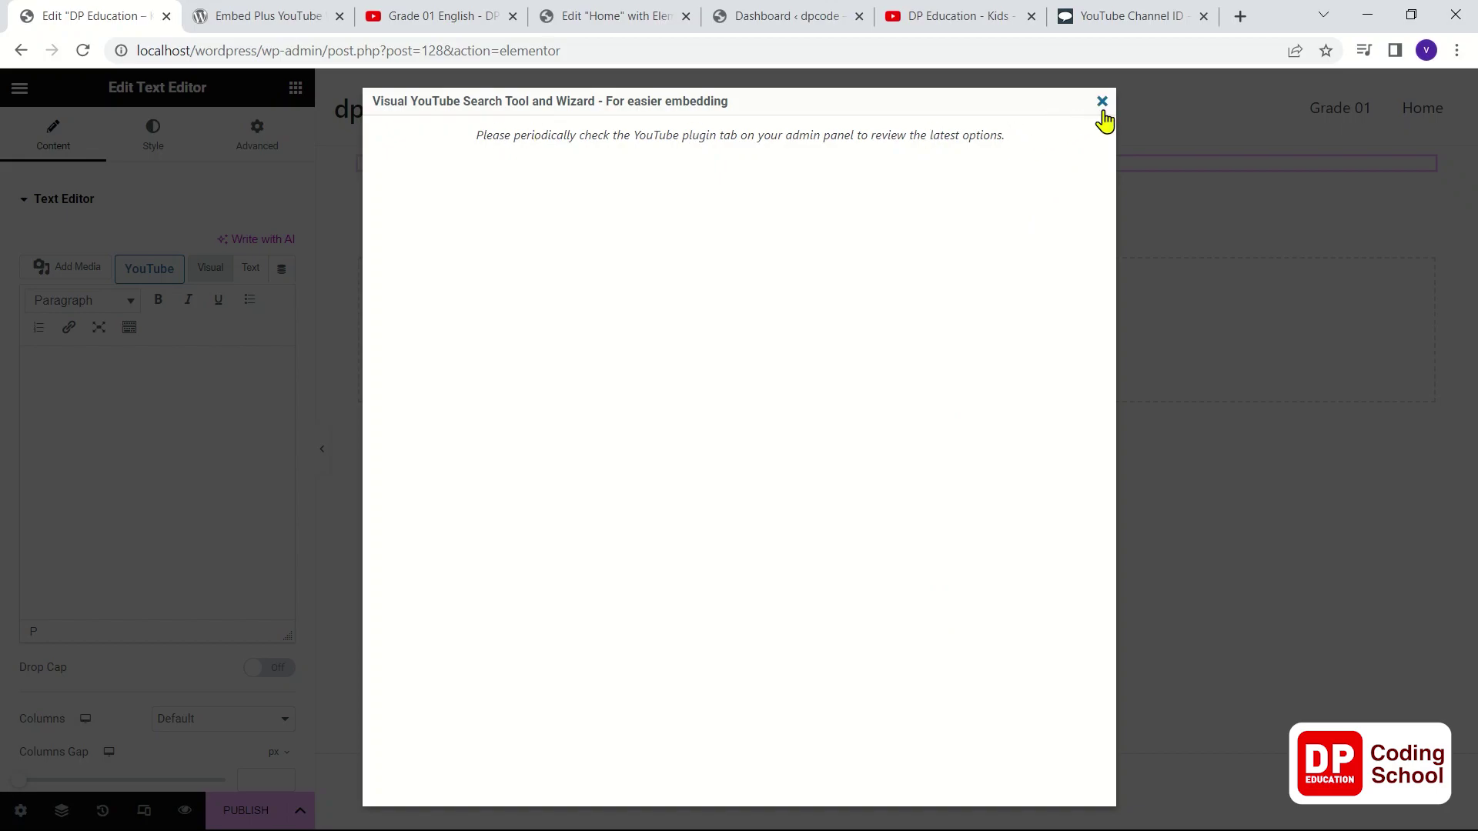
# - Open the first Grade 01 Maths playlist from the DP Education - Kids YouTube channel, pause the video and copy its link
pyautogui.click(967, 17)
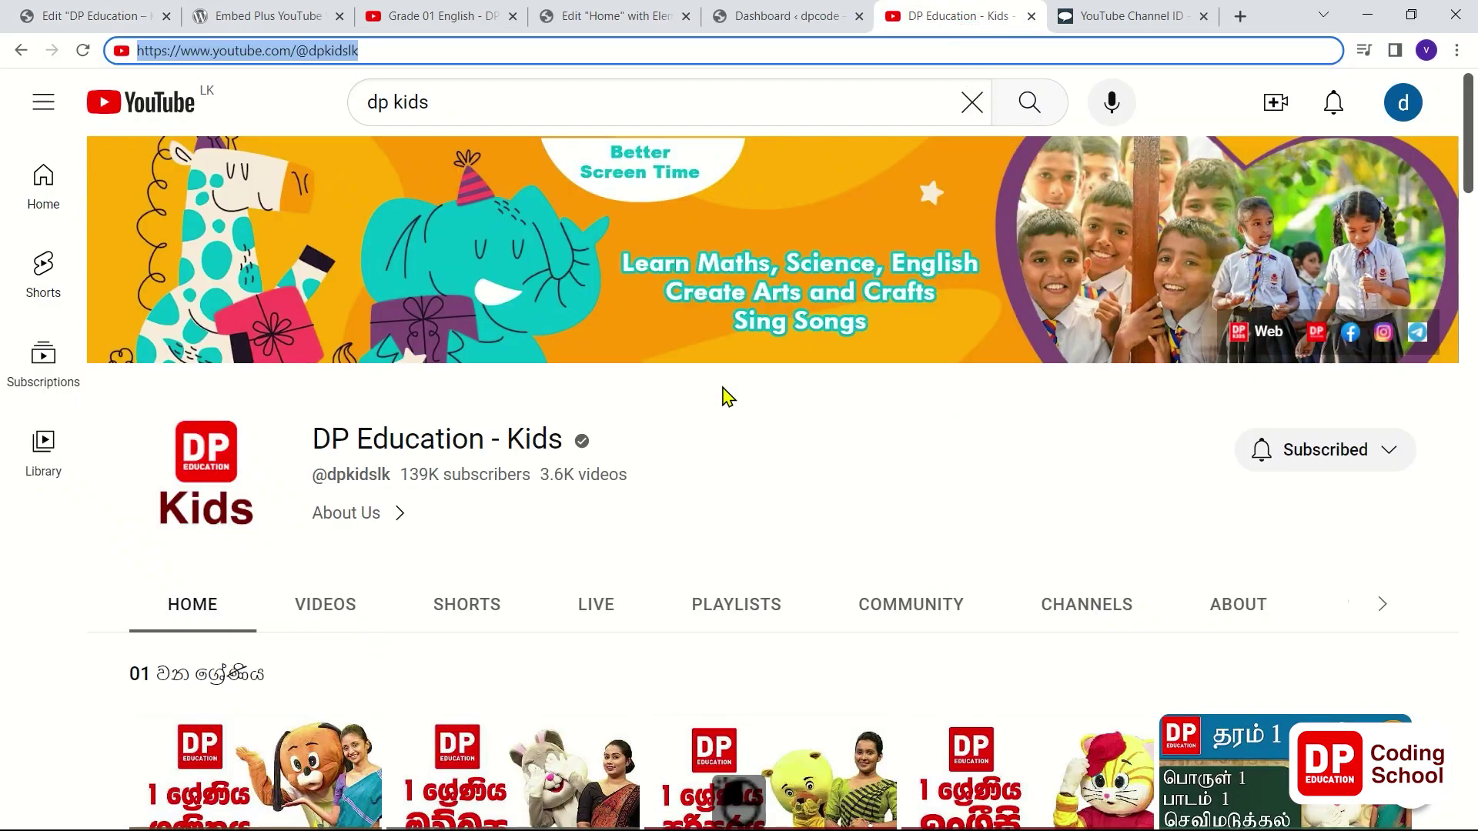
pyautogui.scroll(-2, 299, 628)
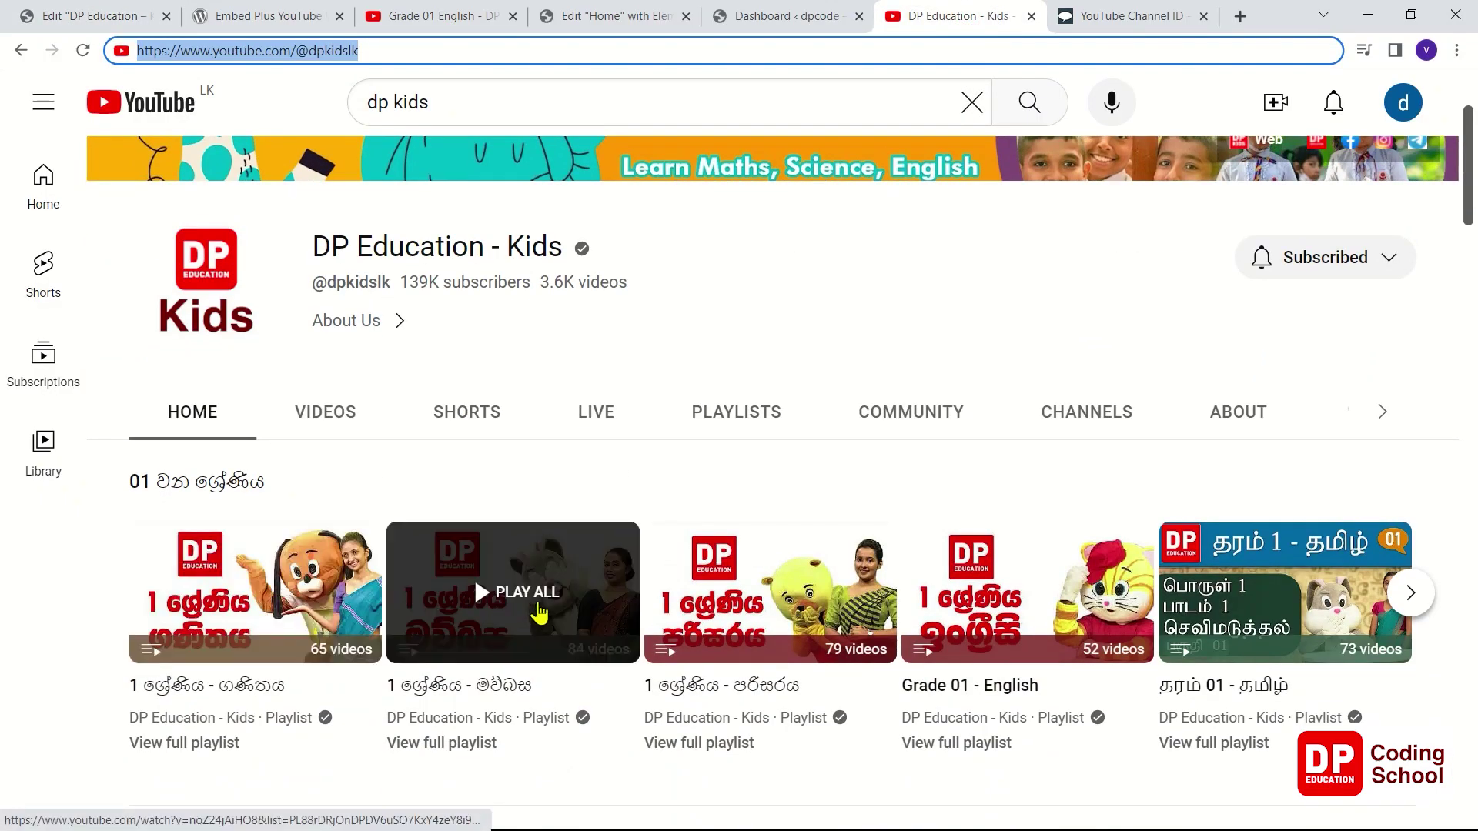
pyautogui.scroll(-5, 840, 597)
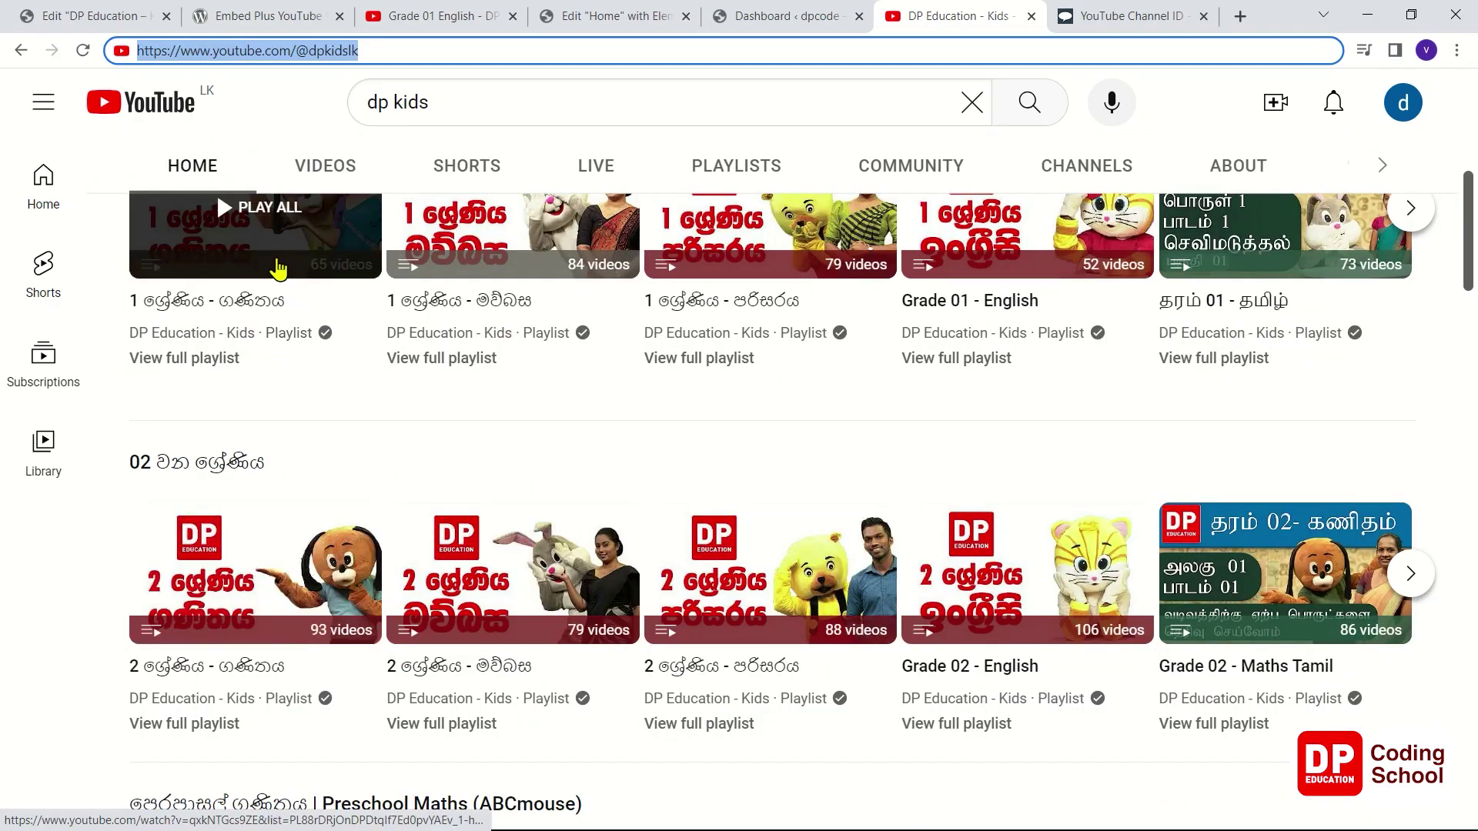
pyautogui.scroll(3, 280, 265)
pyautogui.click(324, 380)
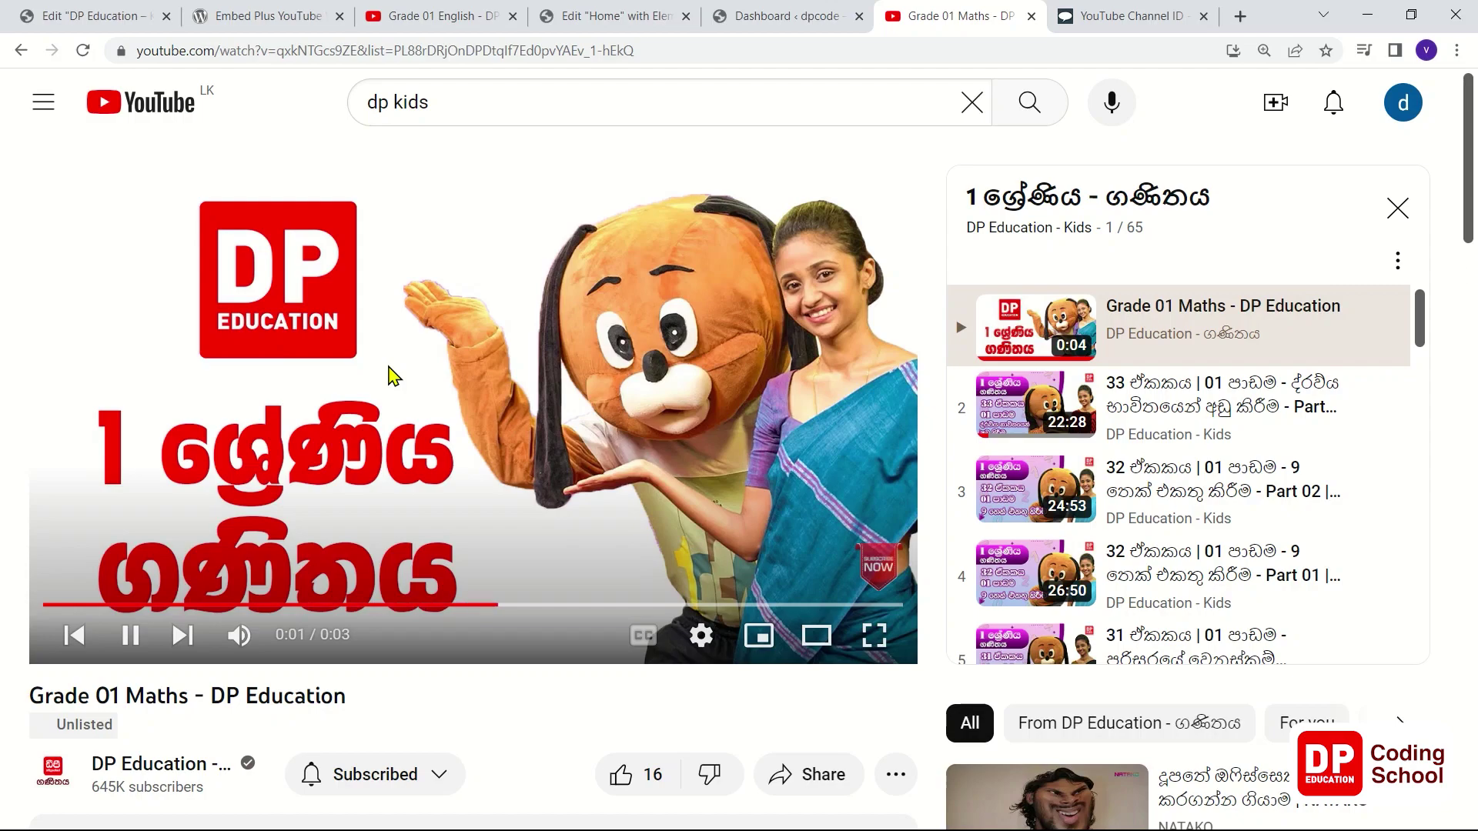
pyautogui.click(392, 375)
pyautogui.moveTo(664, 49); pyautogui.dragTo(105, 47)
pyautogui.rightClick(305, 57)
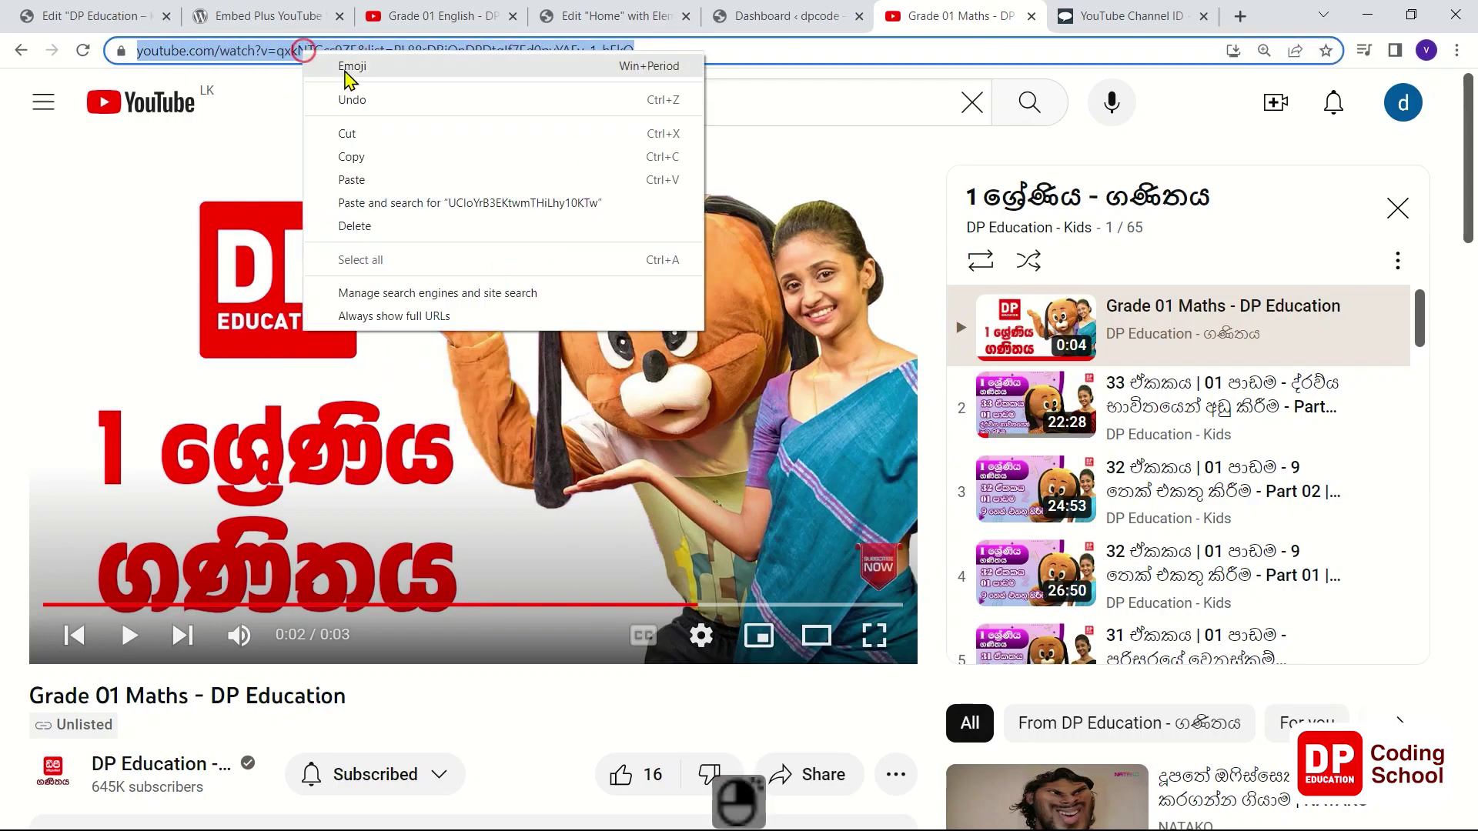
pyautogui.click(370, 161)
# - Reopen the YouTube wizard in the DP Education – Kids page's text editor and fetch the channel from the copied video link
pyautogui.click(777, 17)
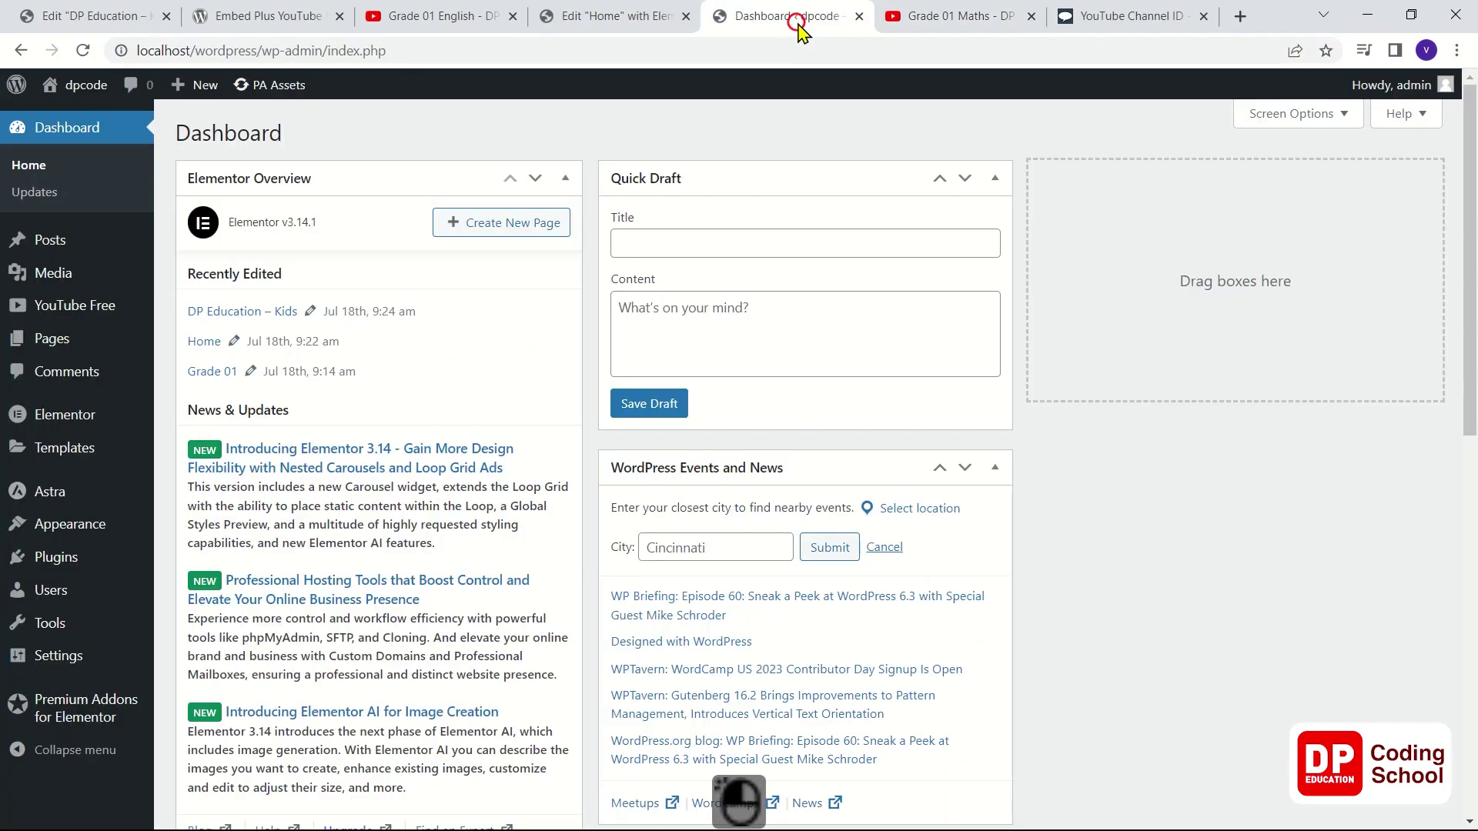
pyautogui.click(91, 15)
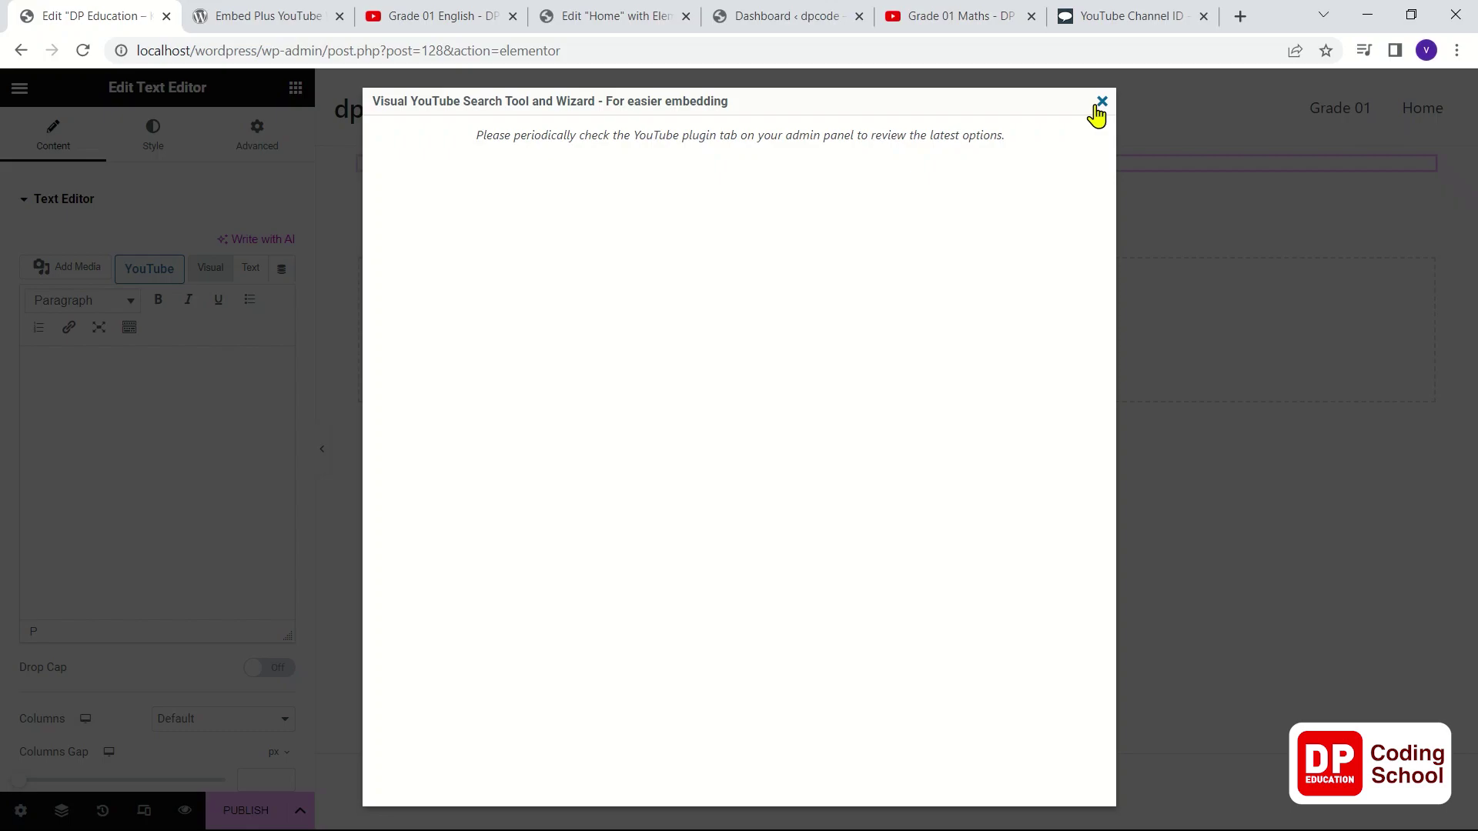
pyautogui.click(1102, 102)
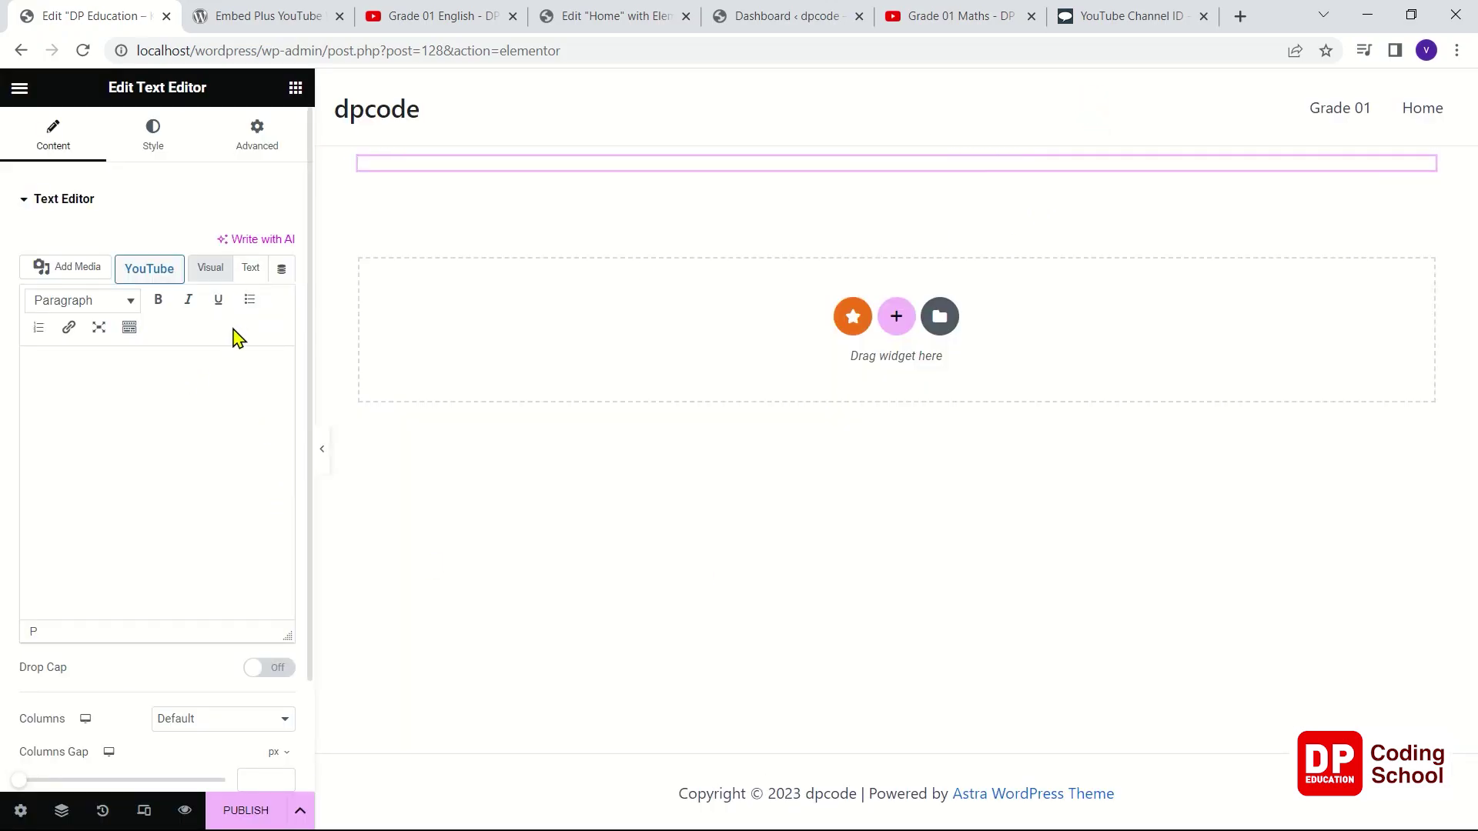
pyautogui.click(143, 412)
pyautogui.click(135, 277)
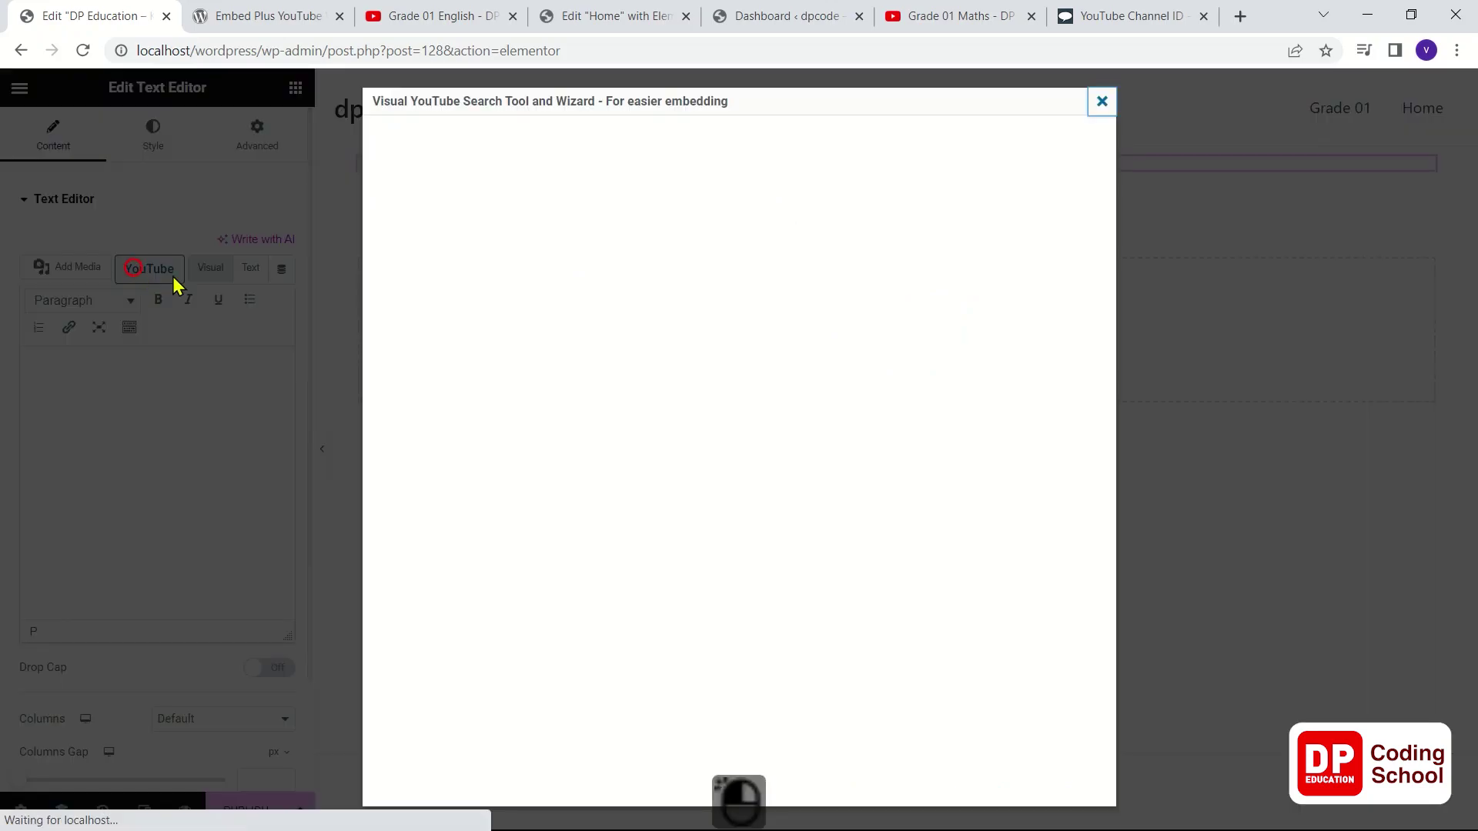
pyautogui.click(535, 321)
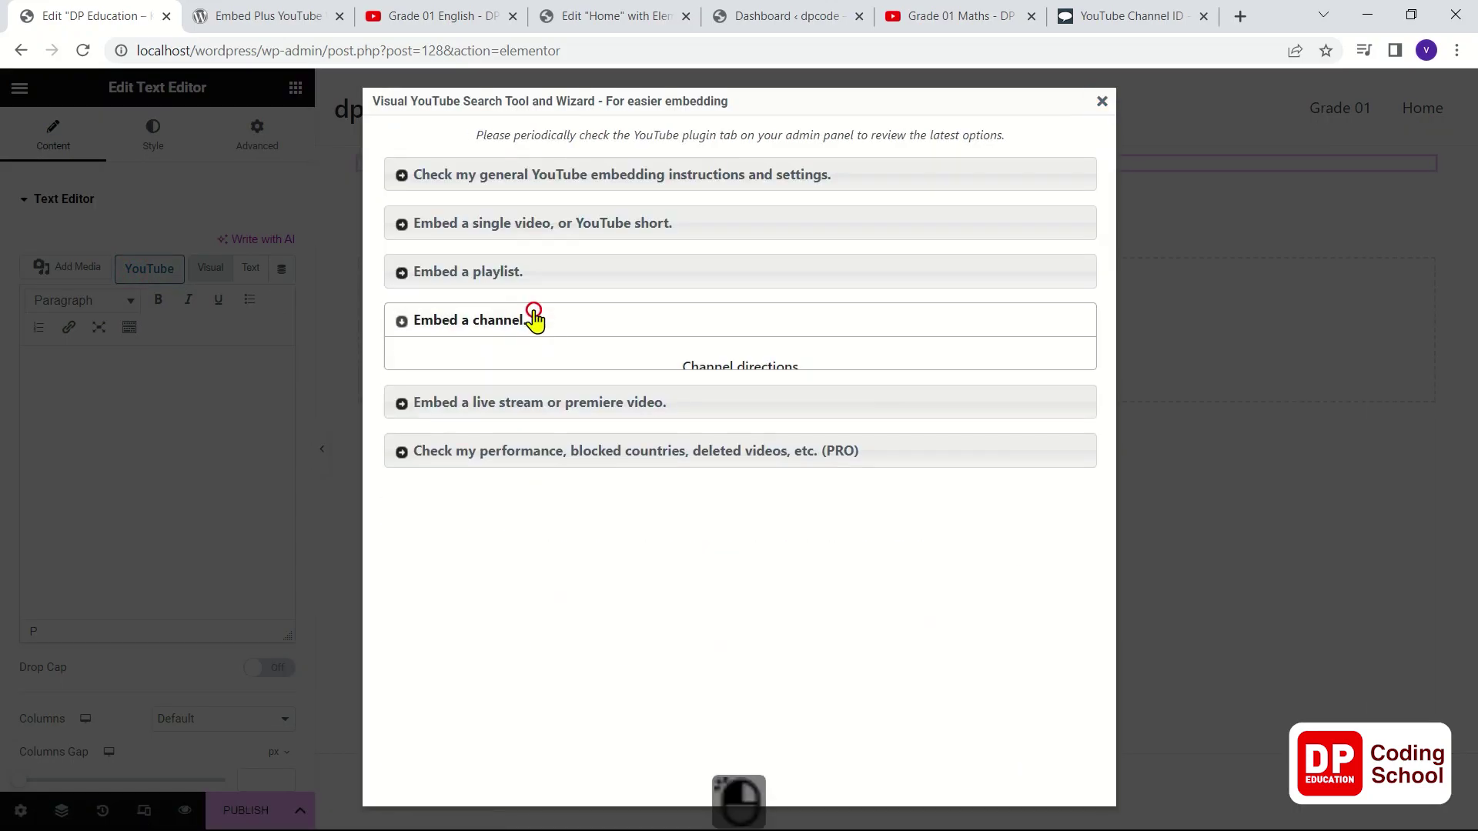
pyautogui.click(658, 595)
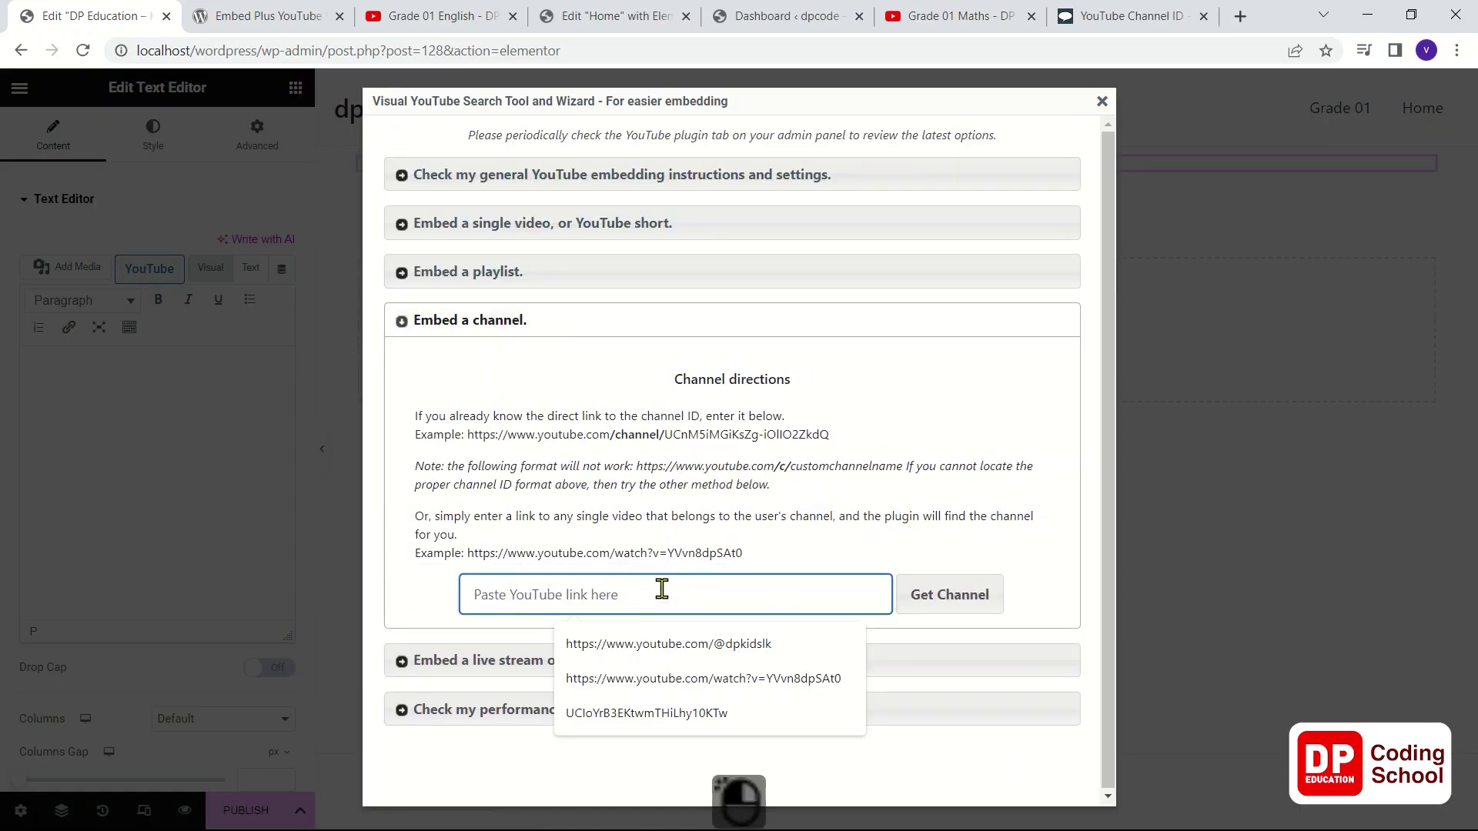
pyautogui.hotkey('ctrl', 'v')
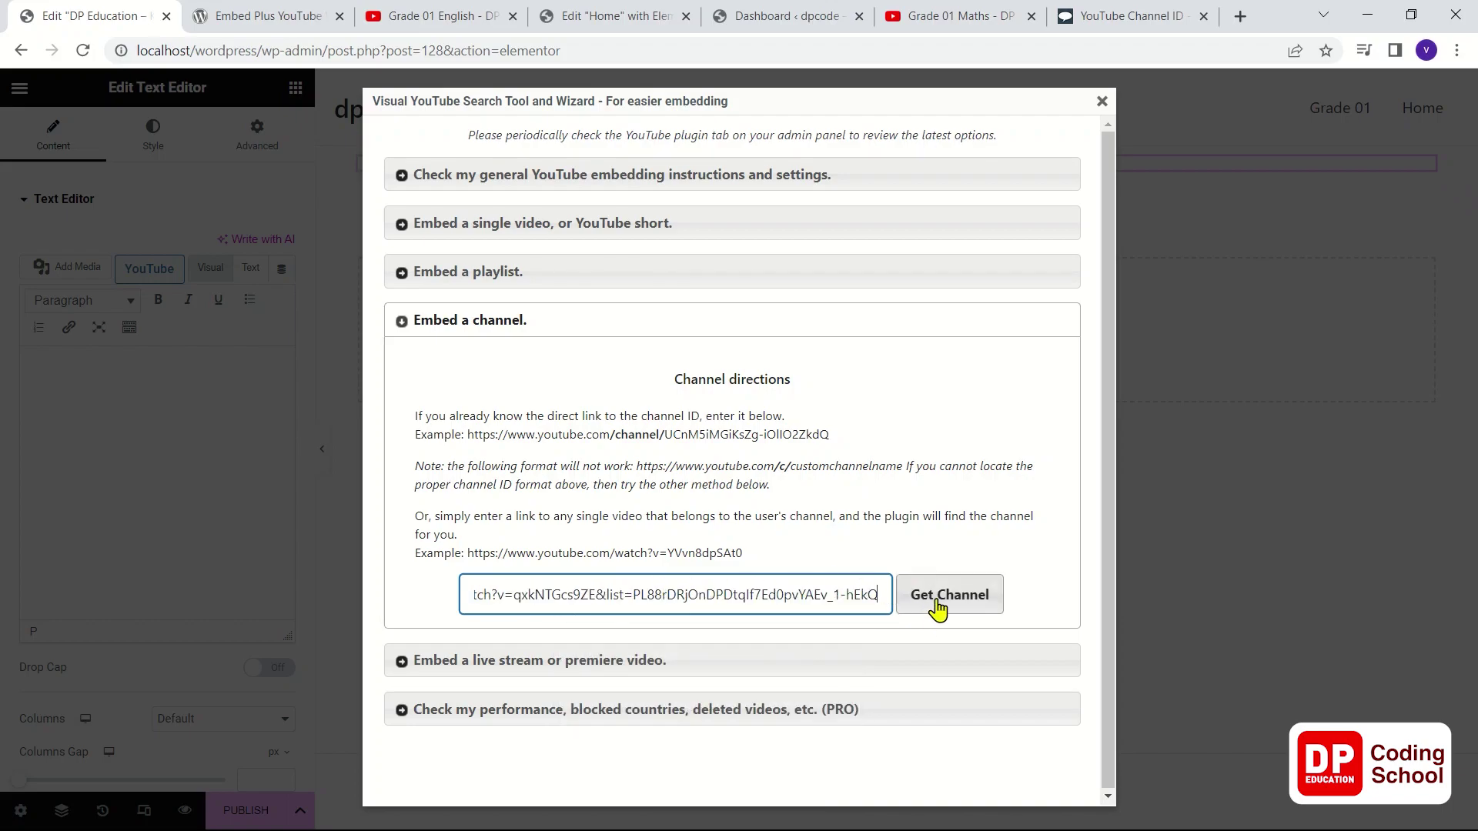
pyautogui.click(938, 601)
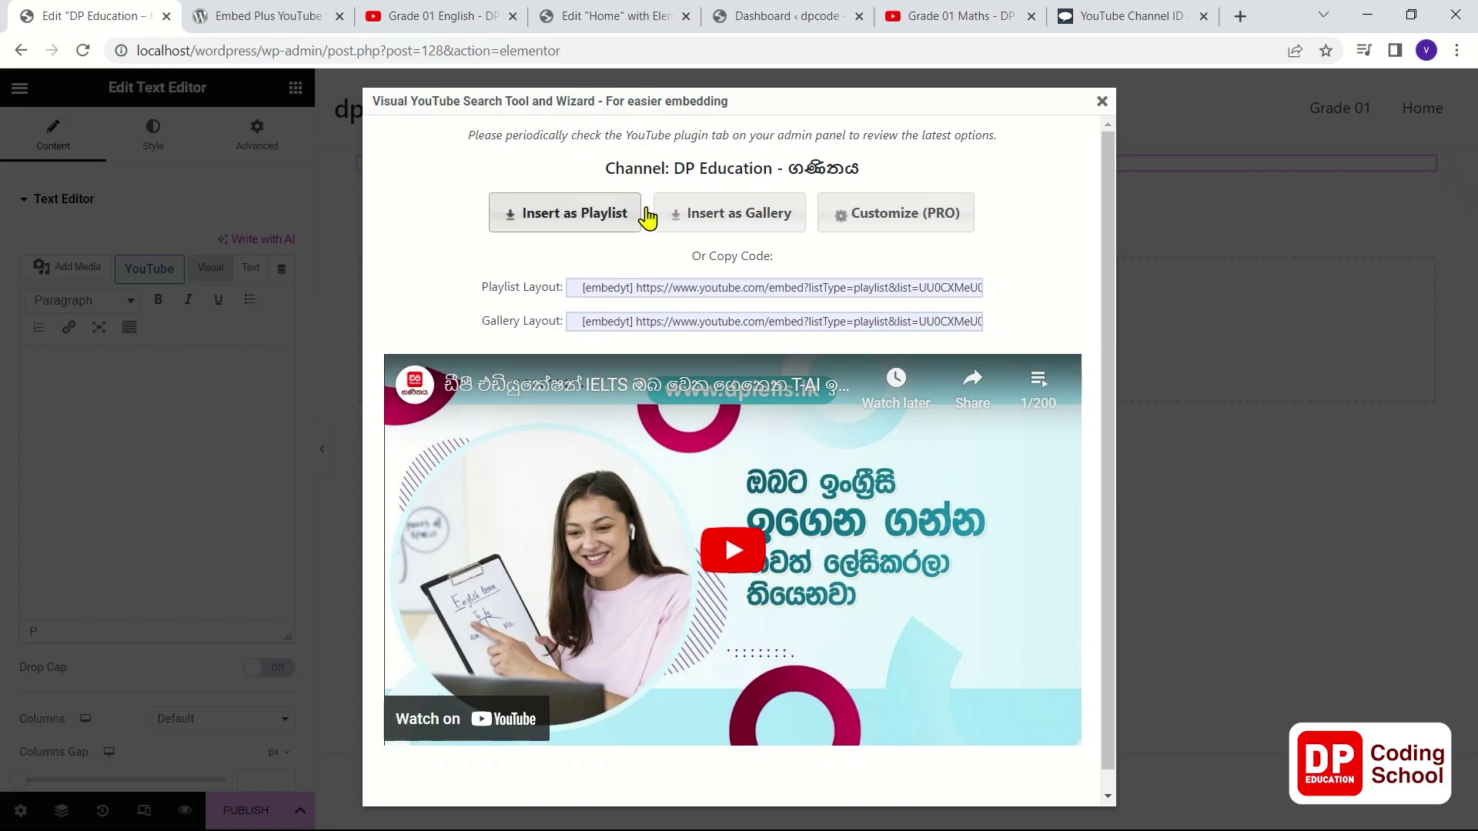
# - Copy the fetched channel's Gallery Layout embed code and close the YouTube wizard
pyautogui.click(727, 223)
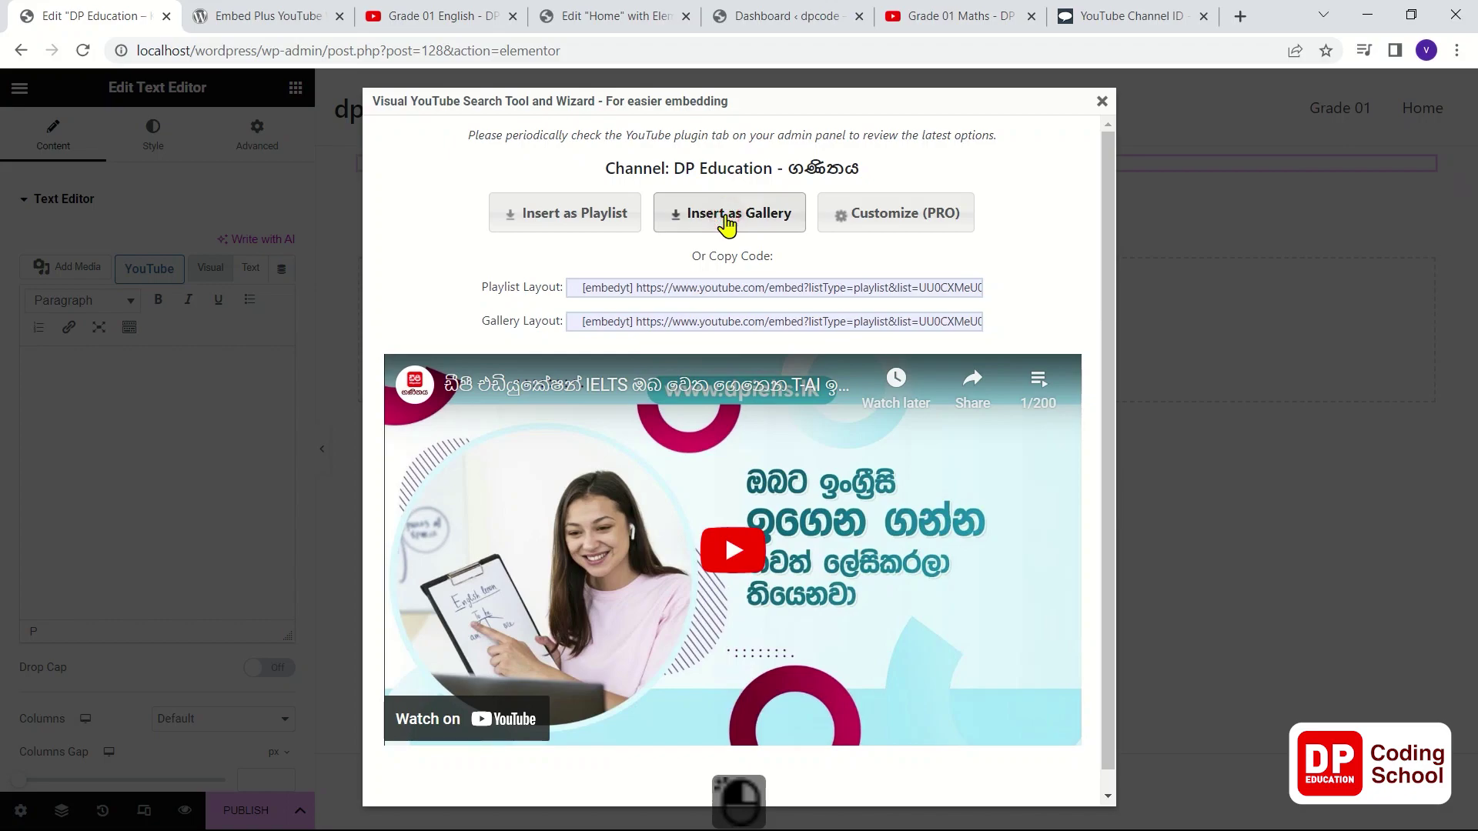
pyautogui.click(675, 320)
pyautogui.rightClick(675, 320)
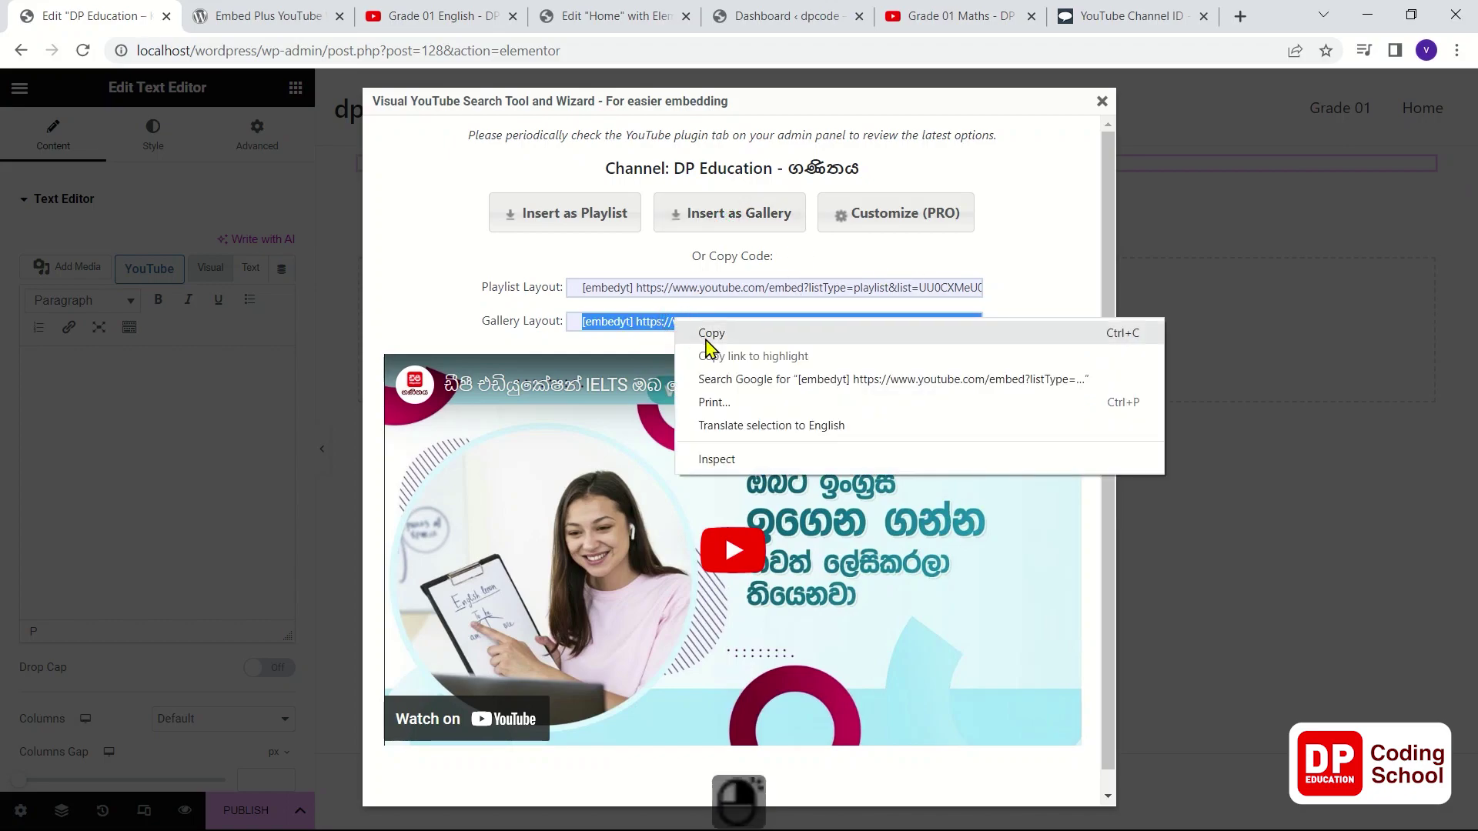
pyautogui.click(707, 336)
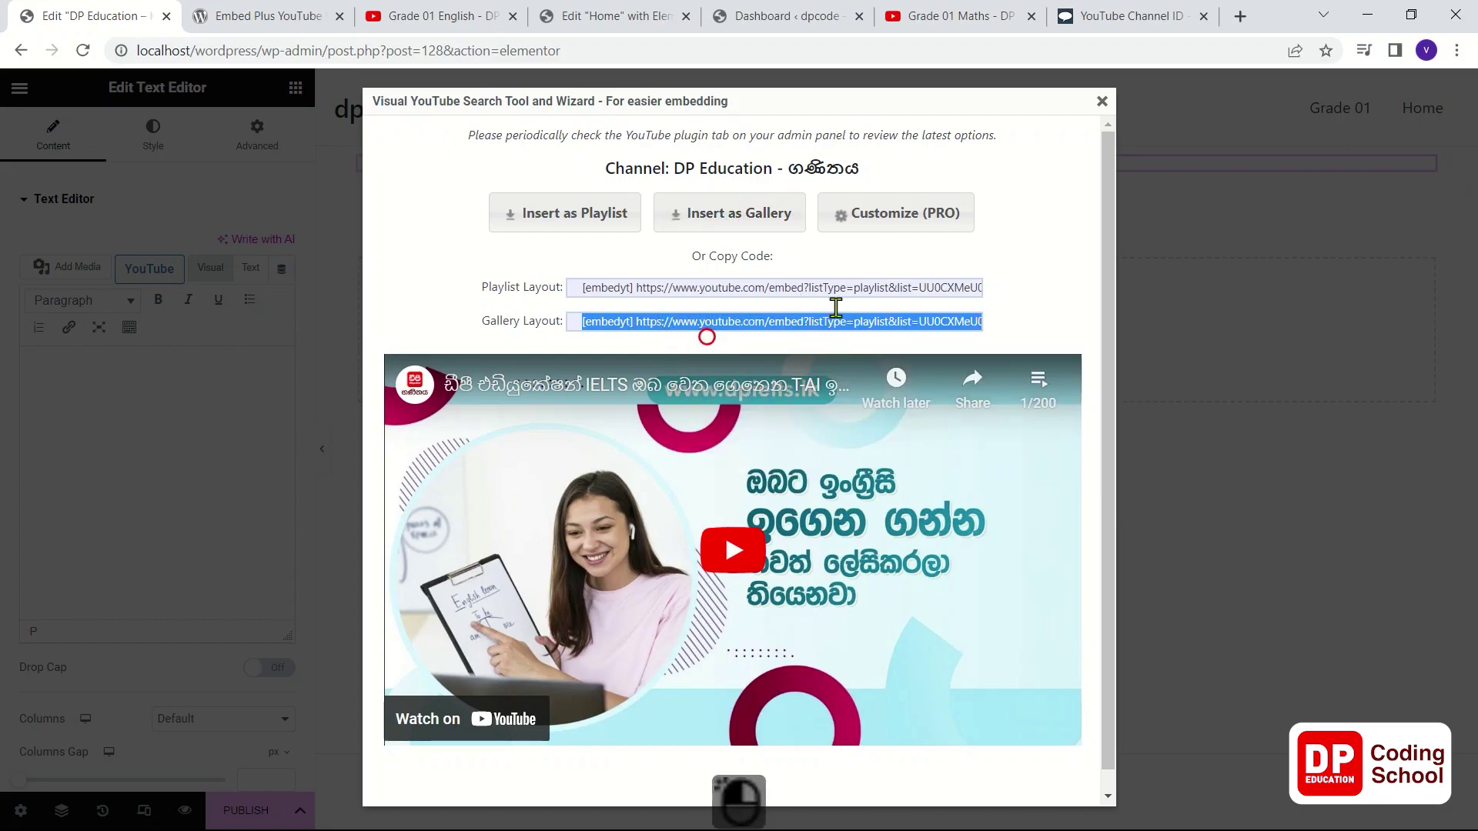
pyautogui.click(1102, 103)
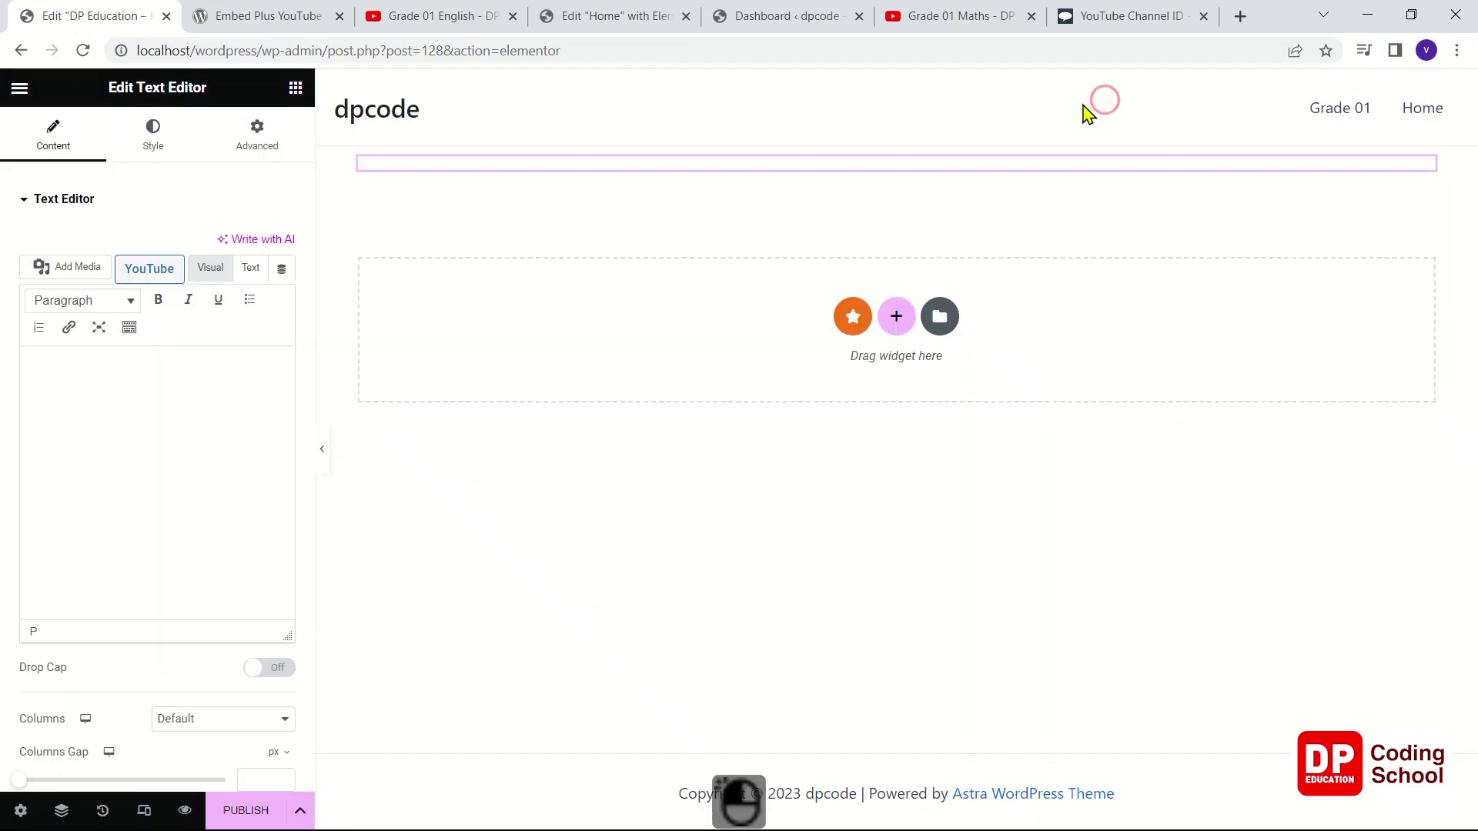
# - Paste the gallery embed code into the text editor's empty content area
pyautogui.rightClick(212, 425)
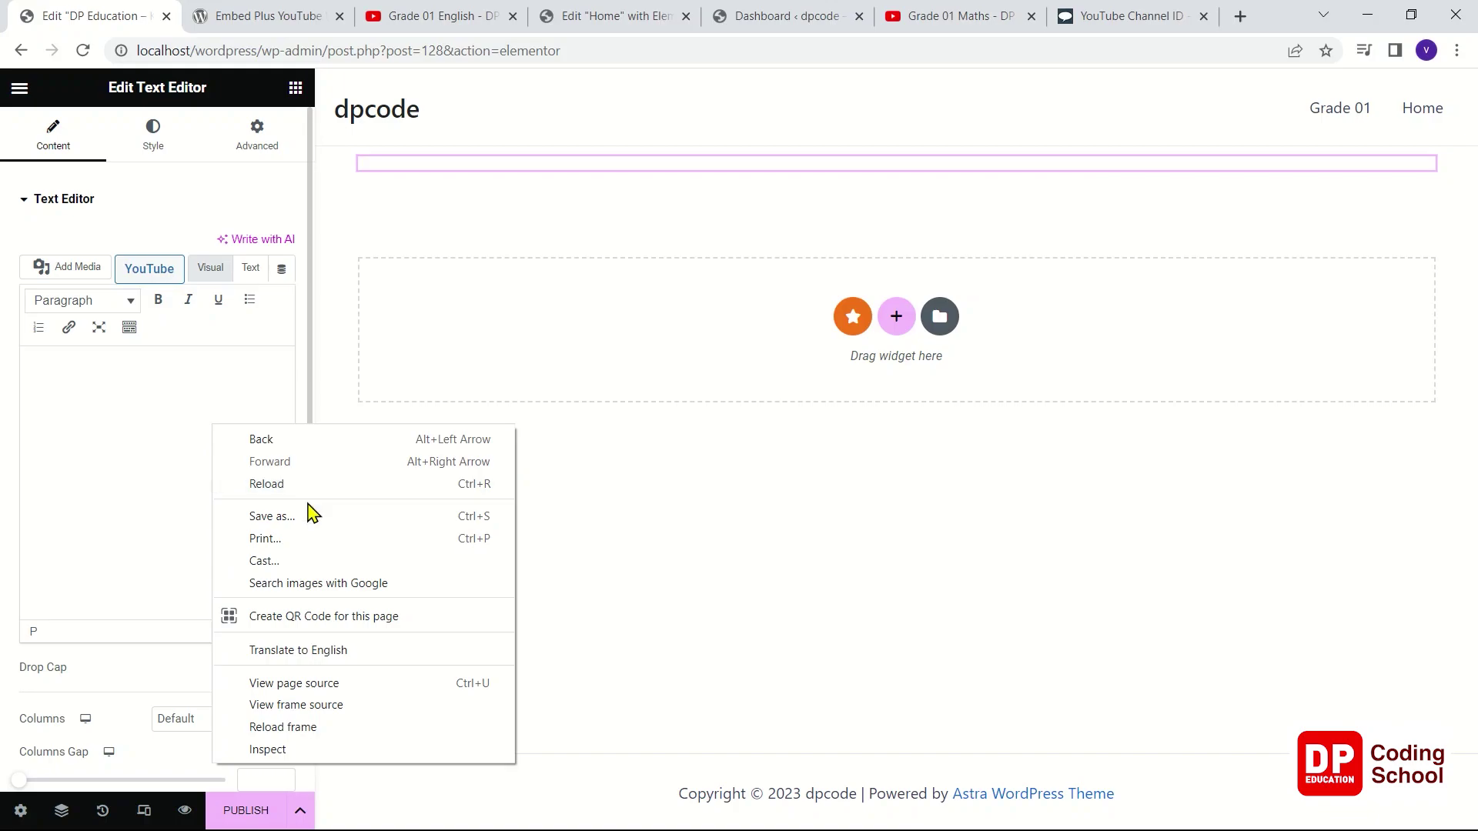
pyautogui.click(187, 440)
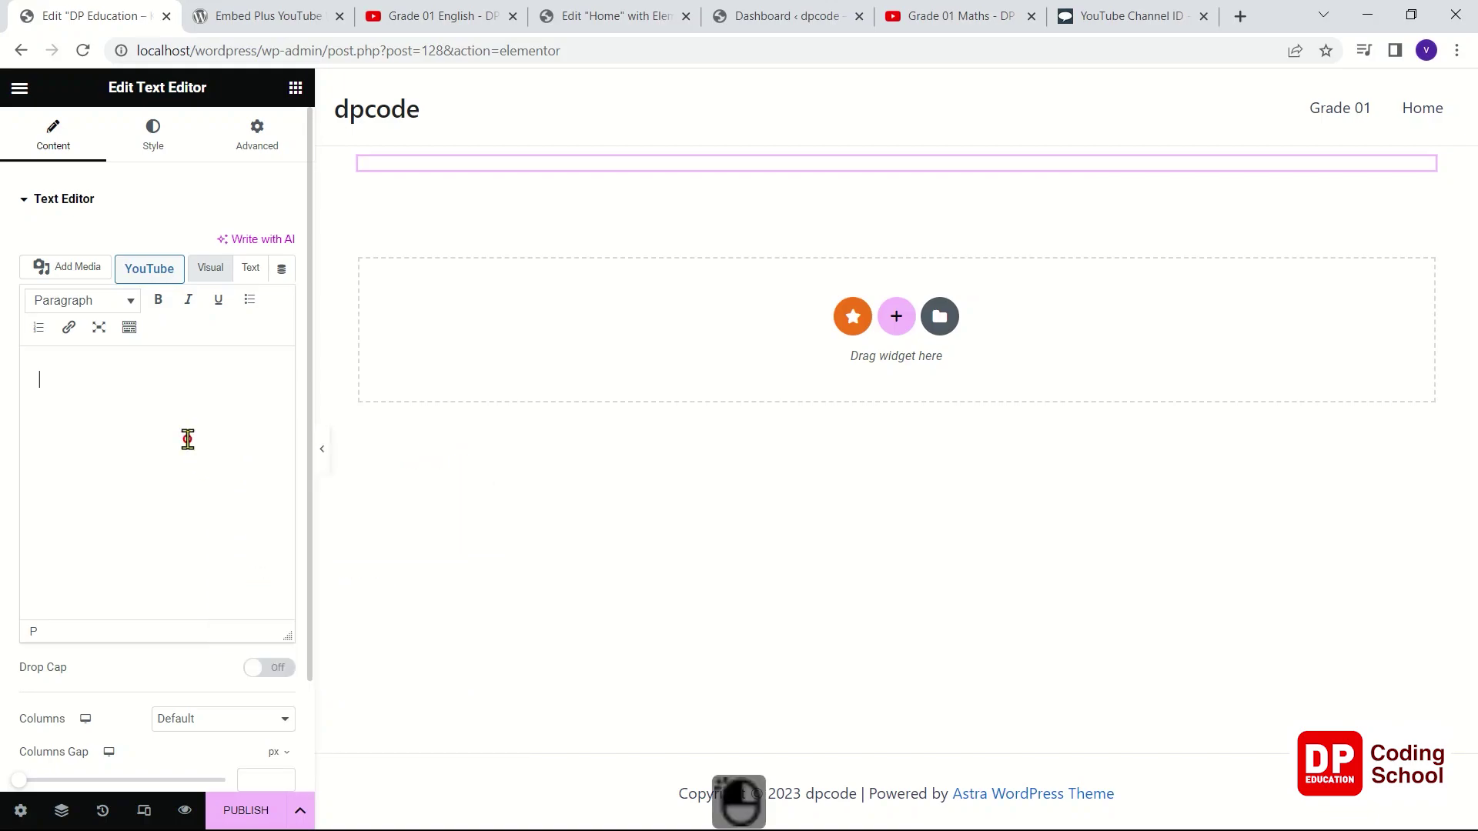
pyautogui.rightClick(156, 398)
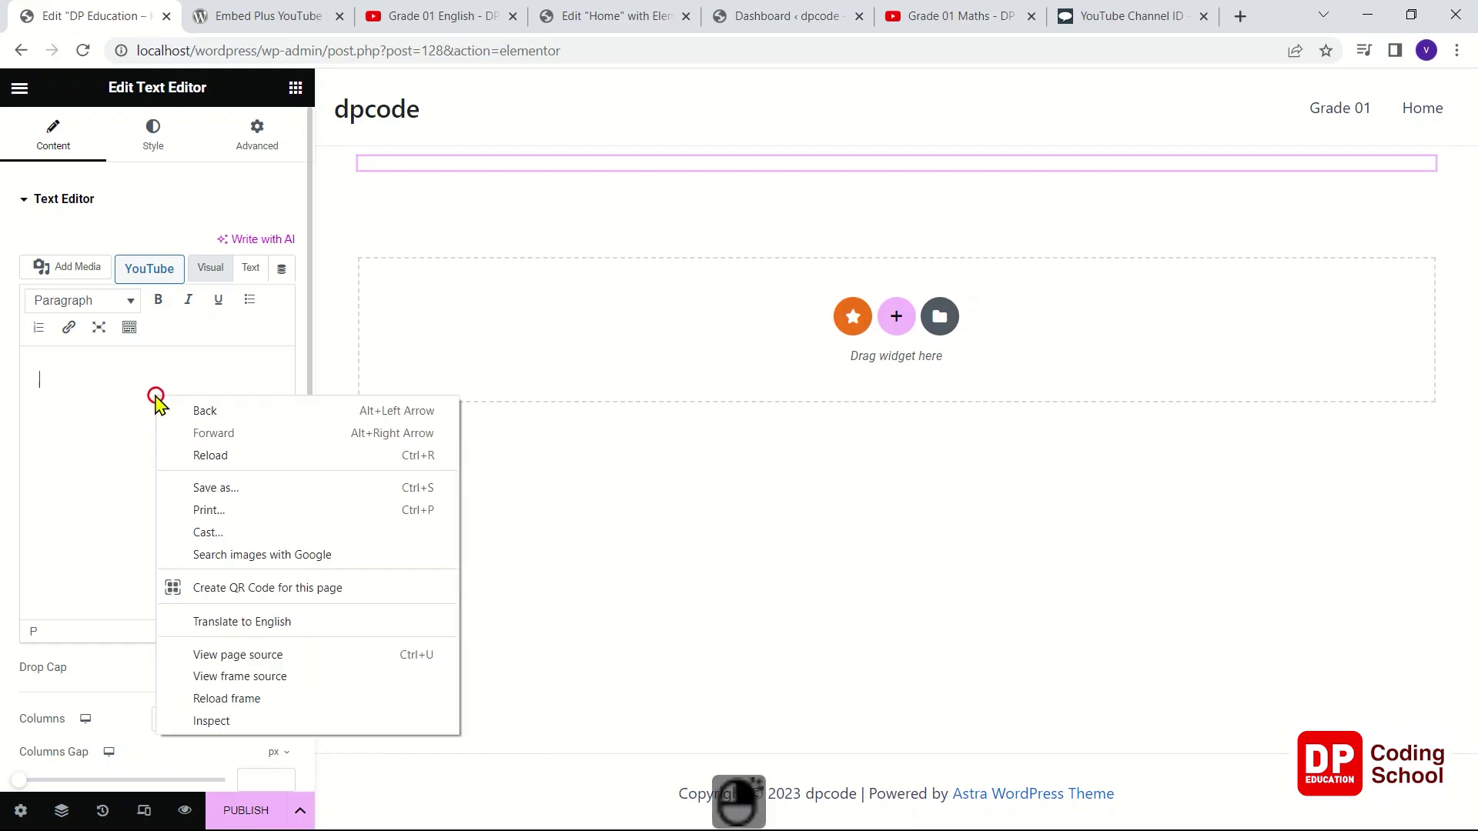
pyautogui.click(118, 440)
pyautogui.hotkey('ctrl', 'v')
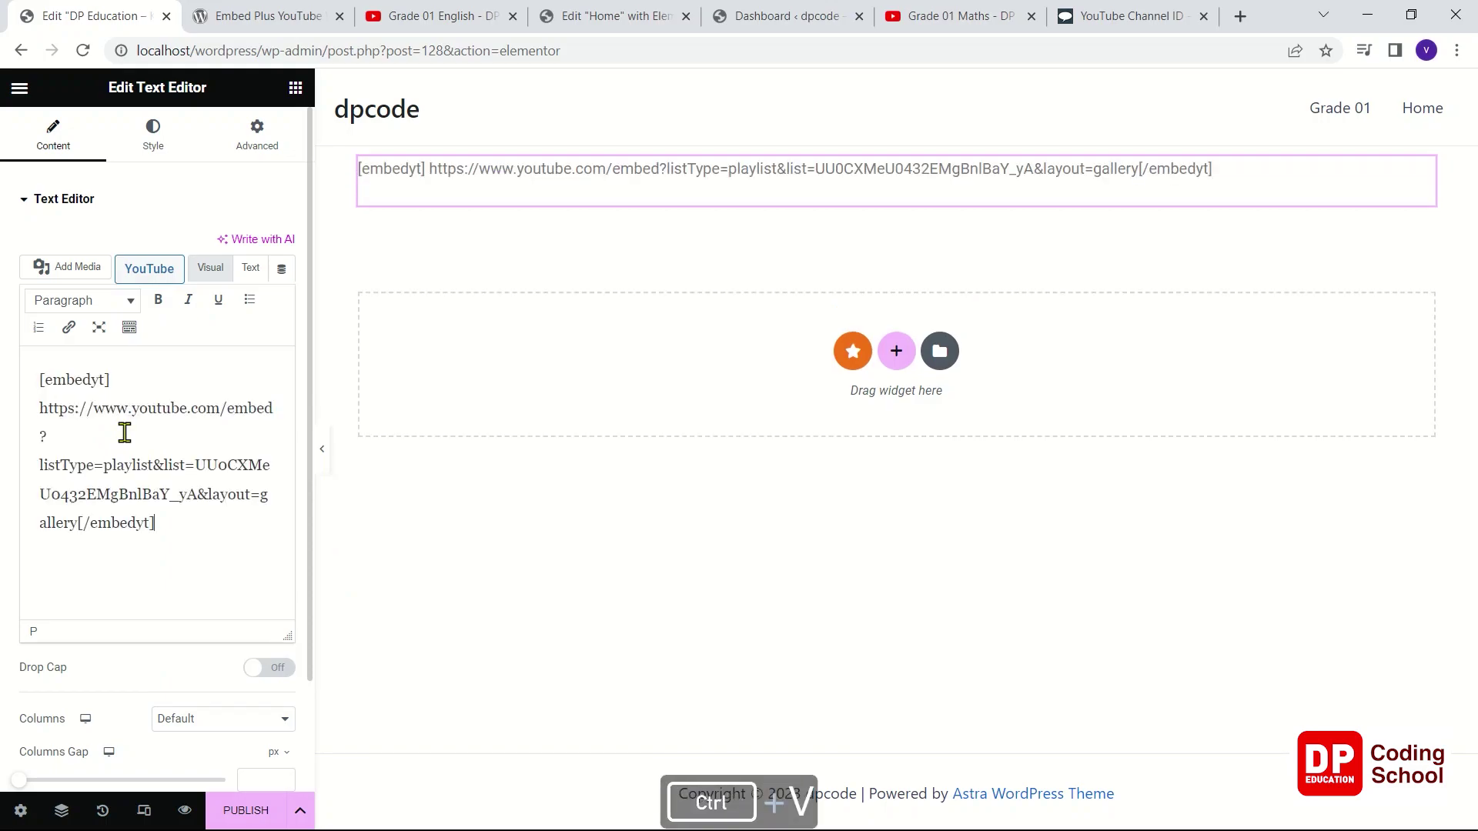
# - Publish the DP Education – Kids page, open the live version and look through its embedded video gallery
pyautogui.click(236, 808)
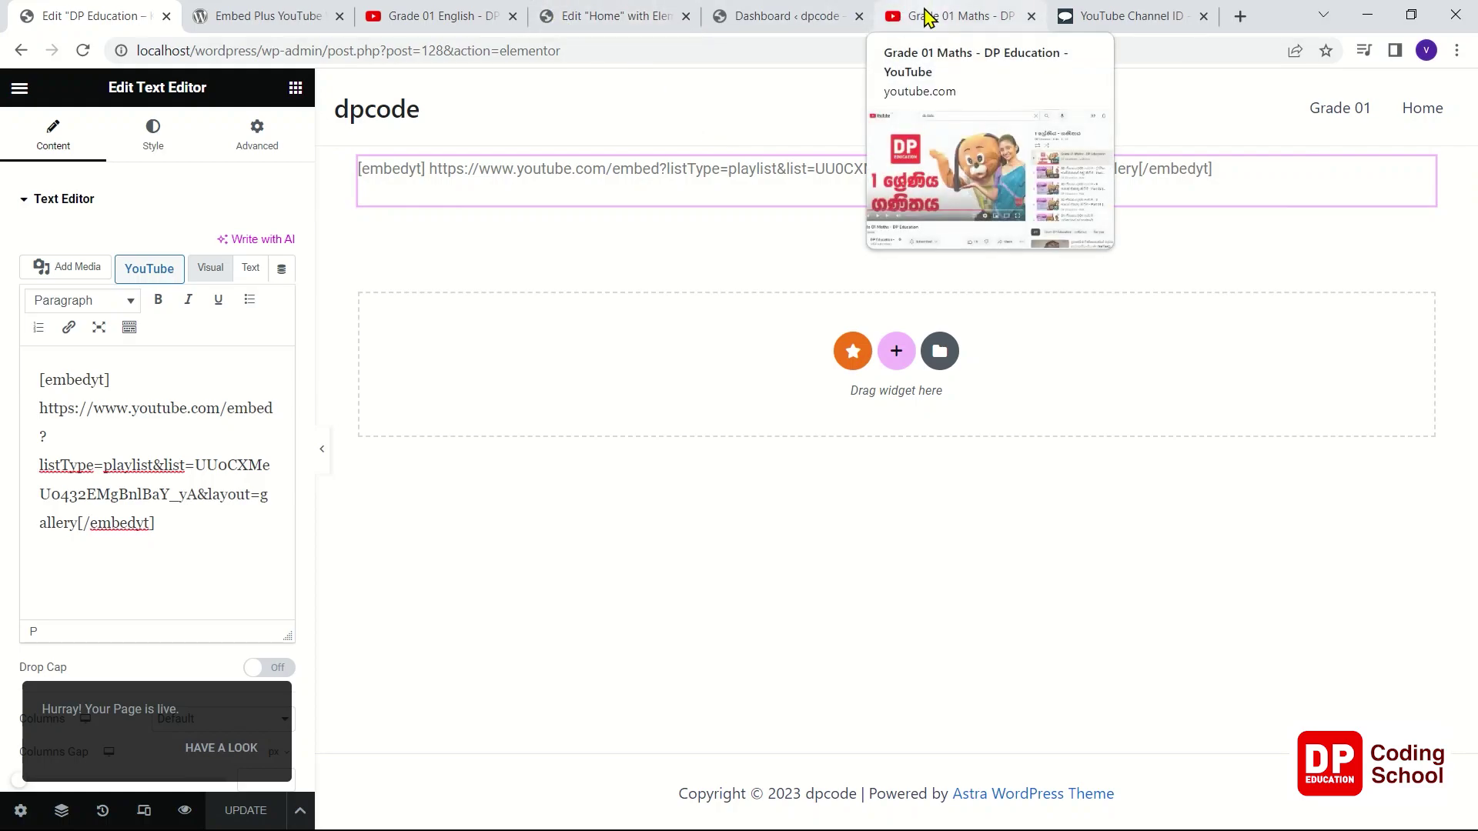
pyautogui.click(241, 749)
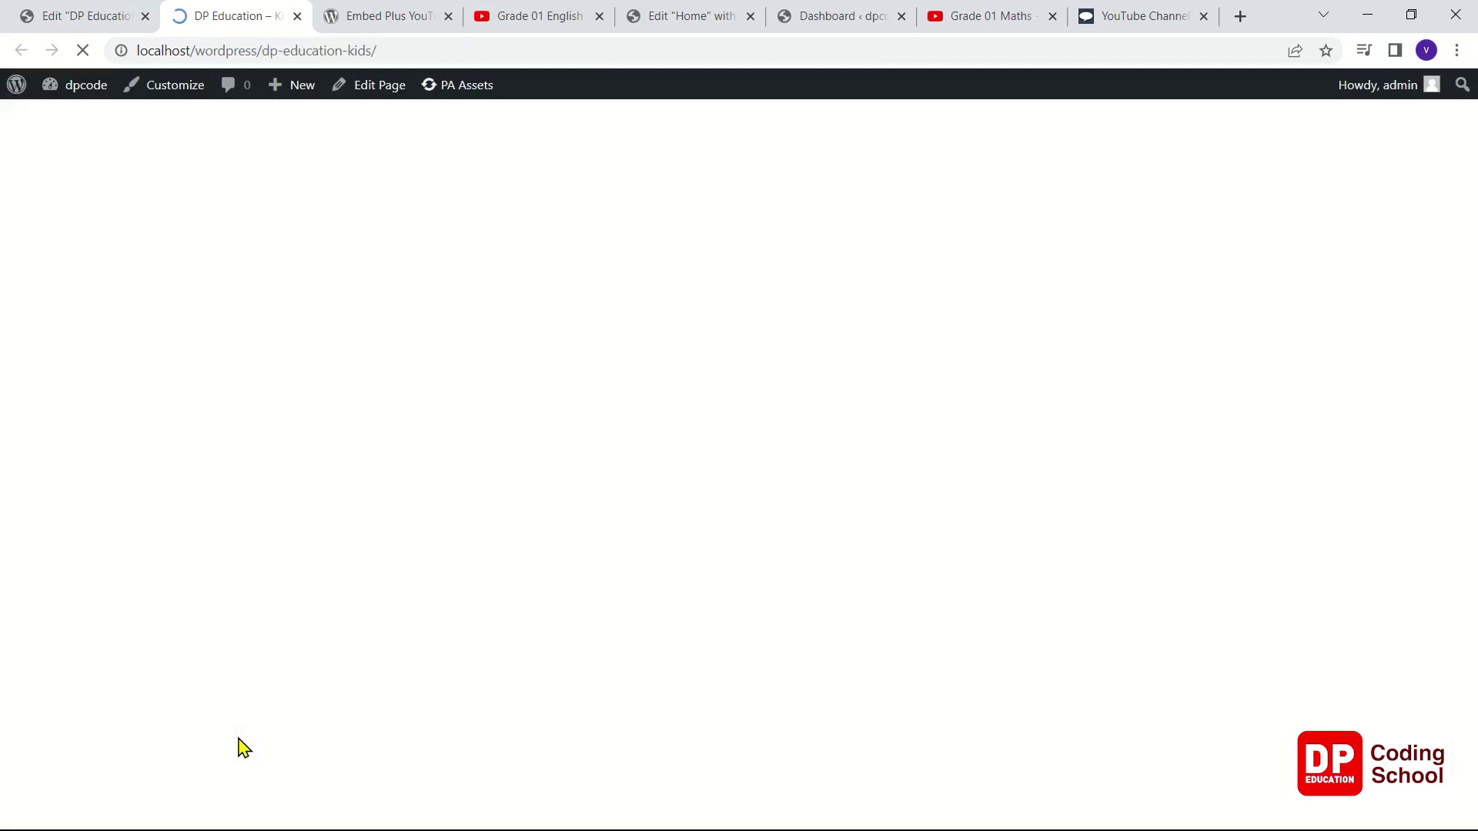
pyautogui.scroll(-1, 304, 620)
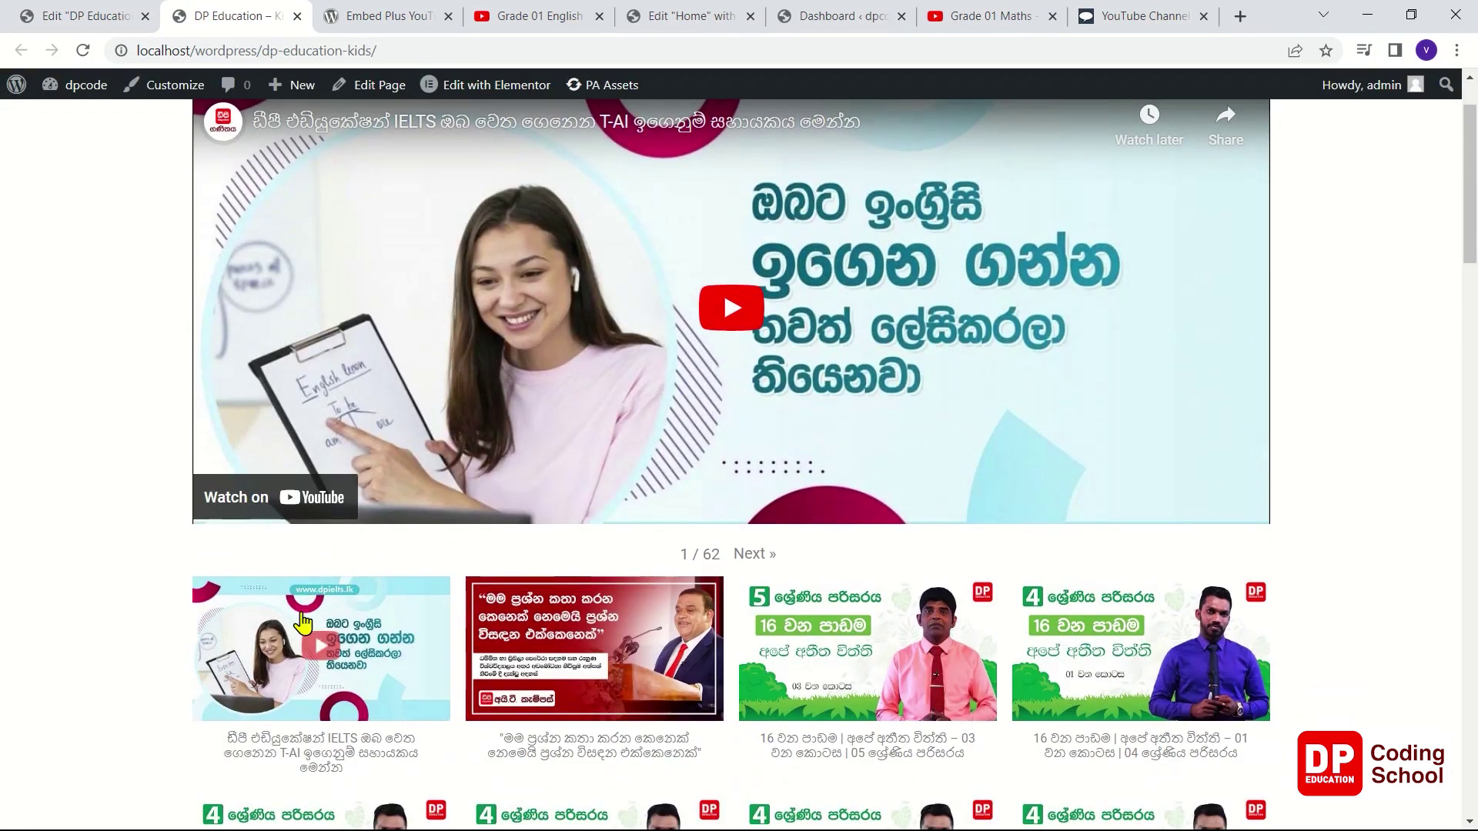
pyautogui.scroll(-20, 304, 621)
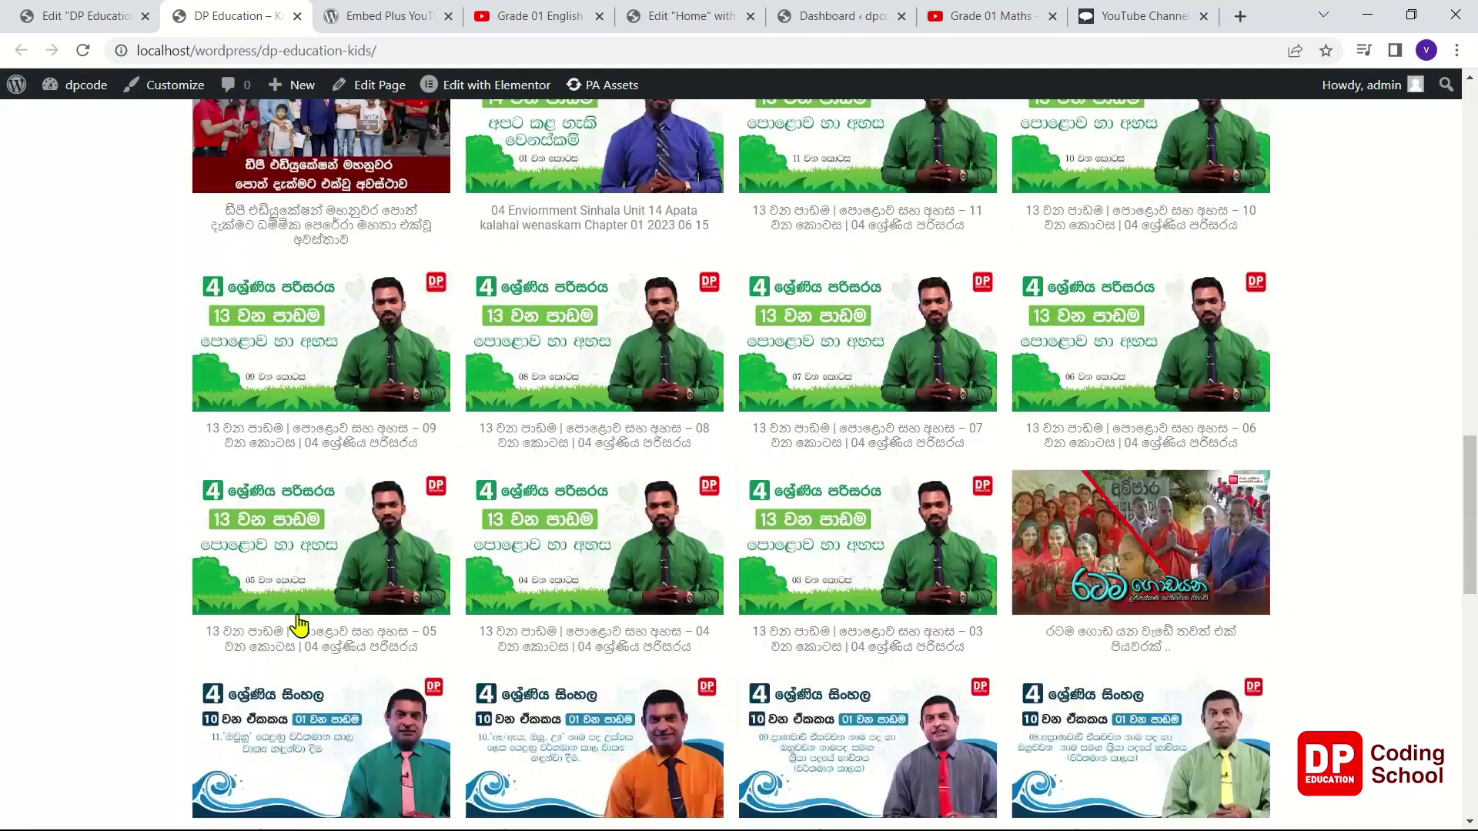
pyautogui.scroll(-10, 300, 626)
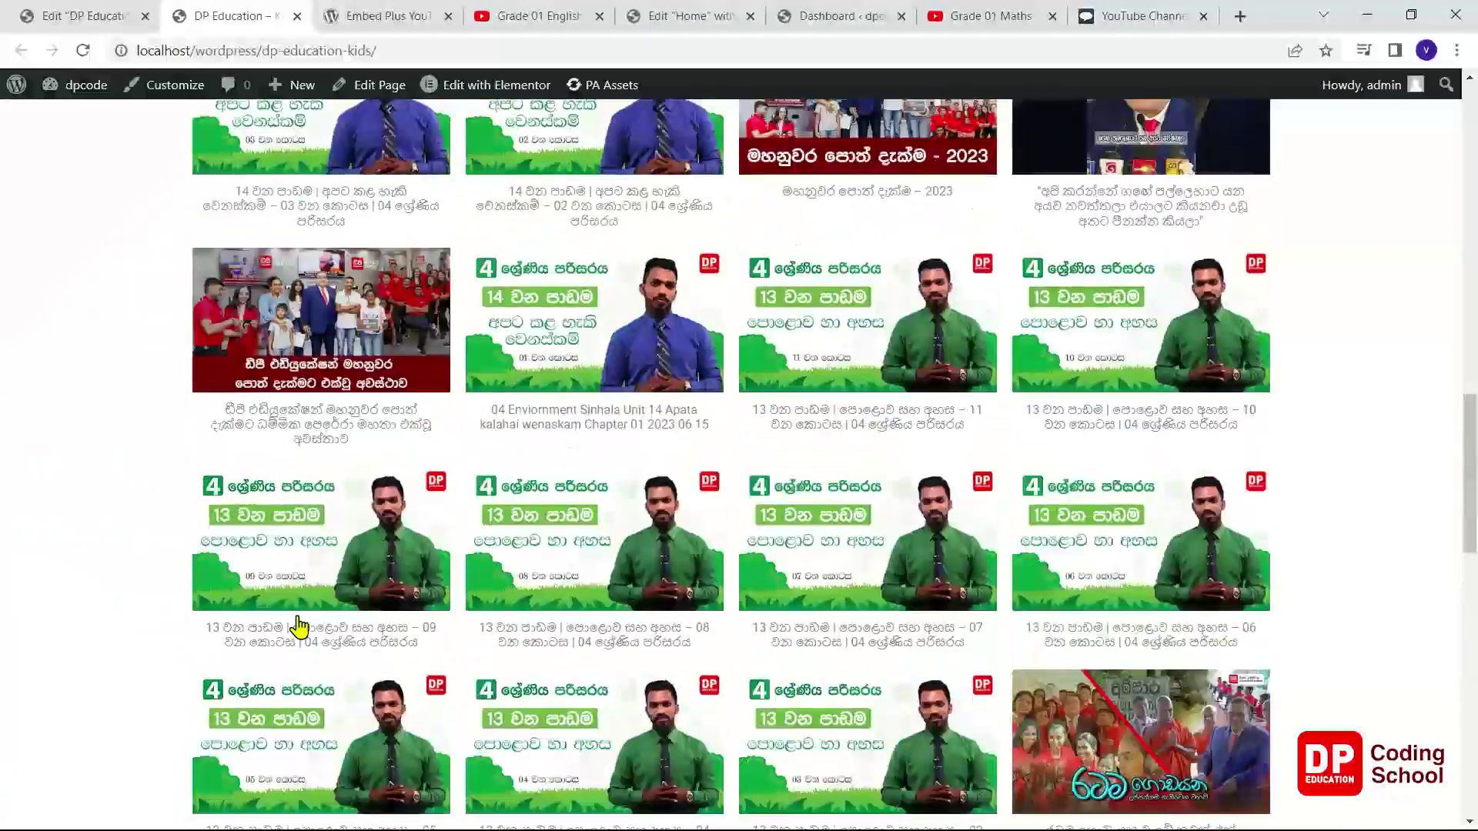
# - Reload the live DP Education – Kids page from the site menu, check its video gallery, and return to the site's home page
pyautogui.scroll(20, 300, 626)
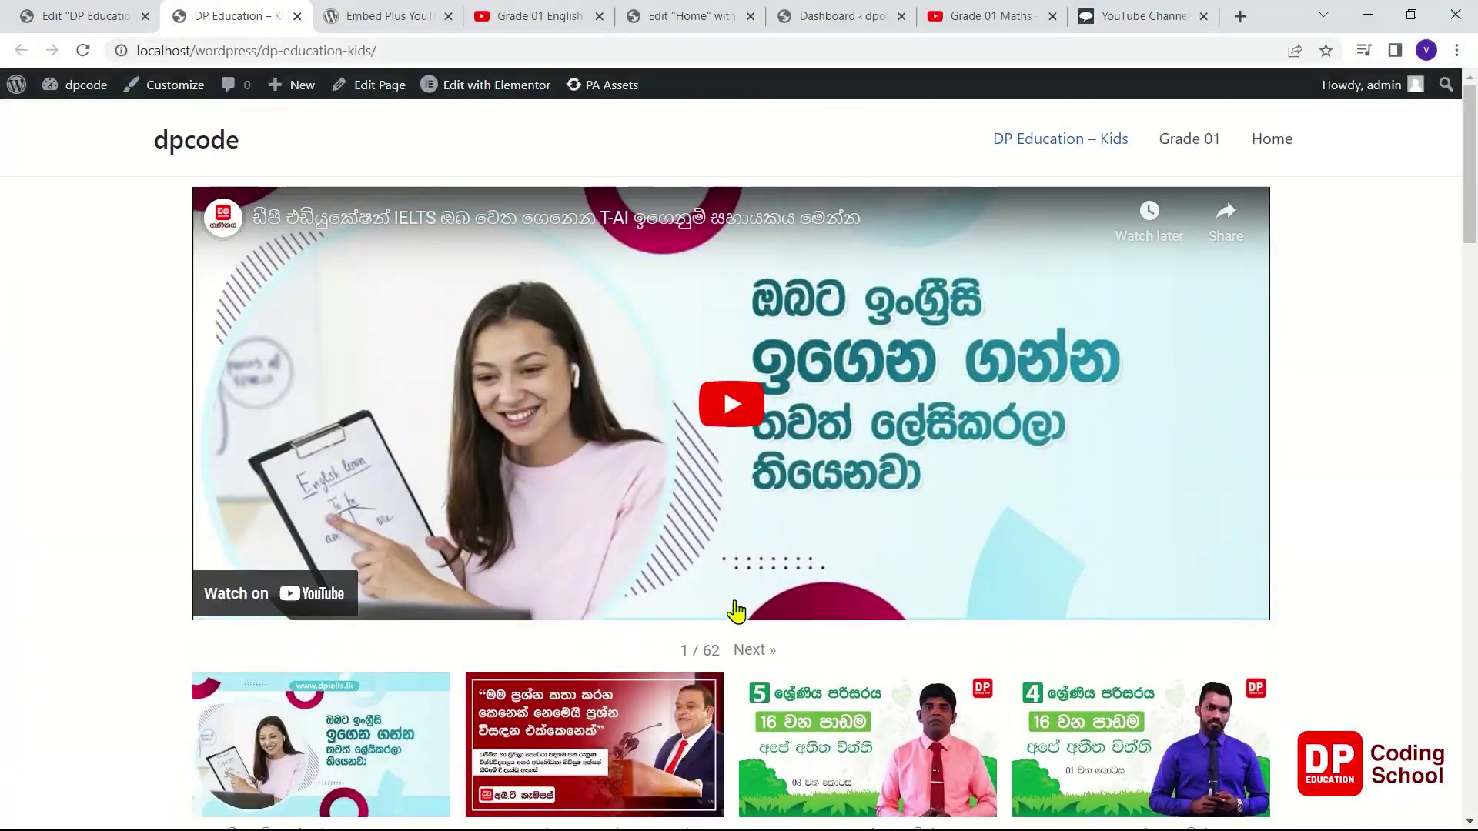
pyautogui.click(1097, 139)
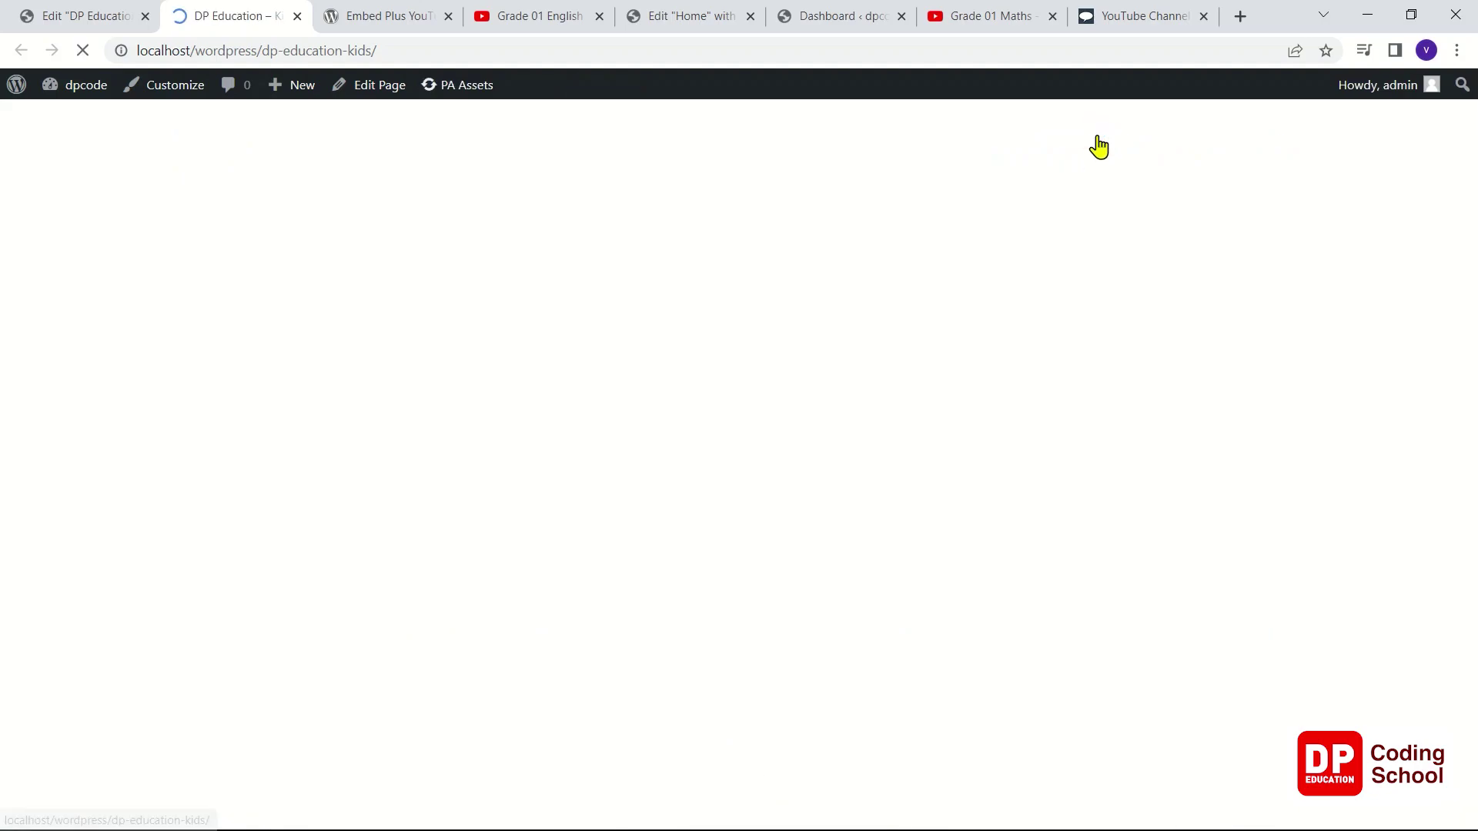
pyautogui.scroll(-15, 863, 406)
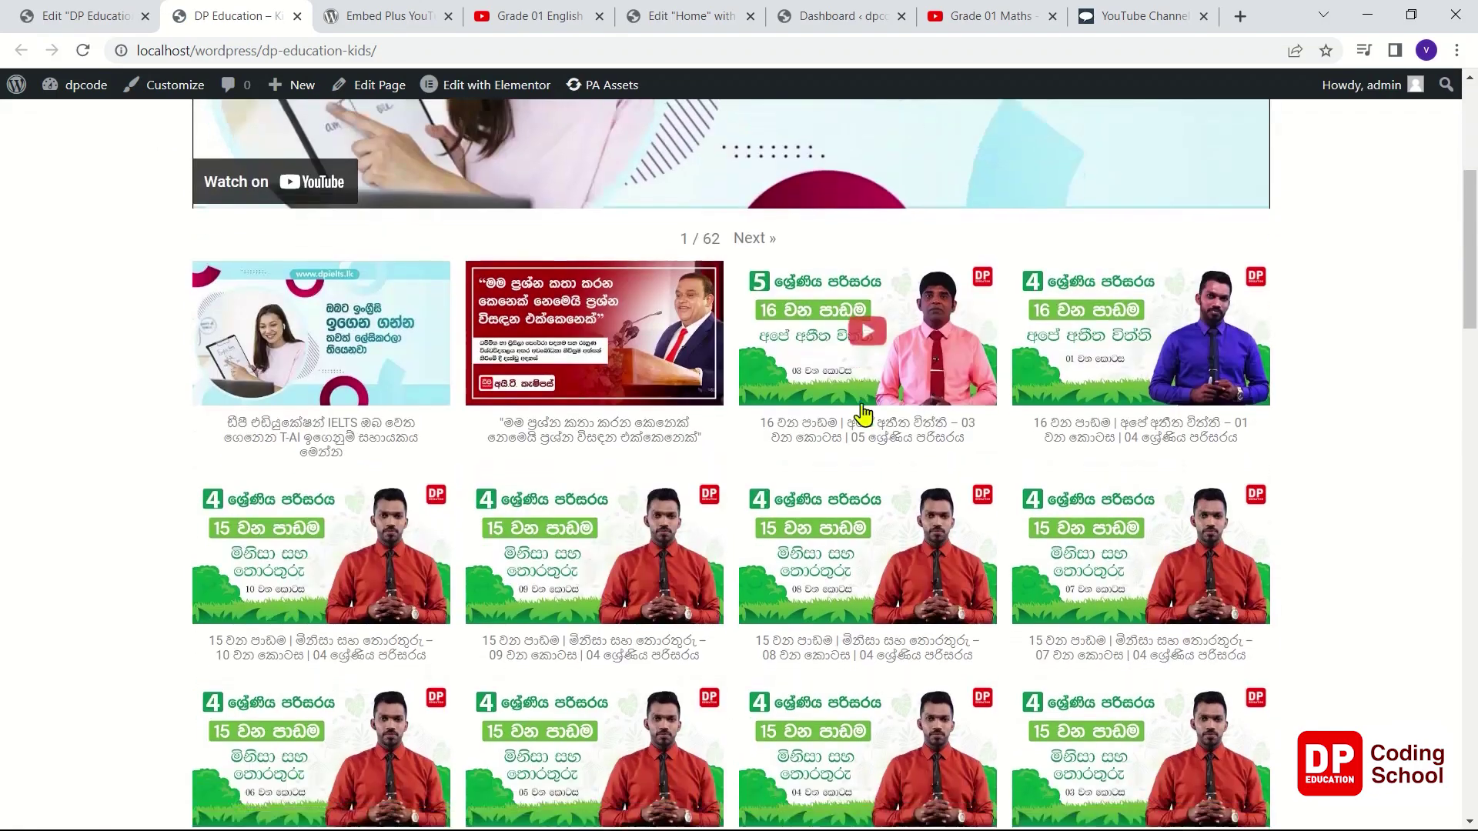
pyautogui.scroll(13, 863, 412)
pyautogui.scroll(4, 862, 415)
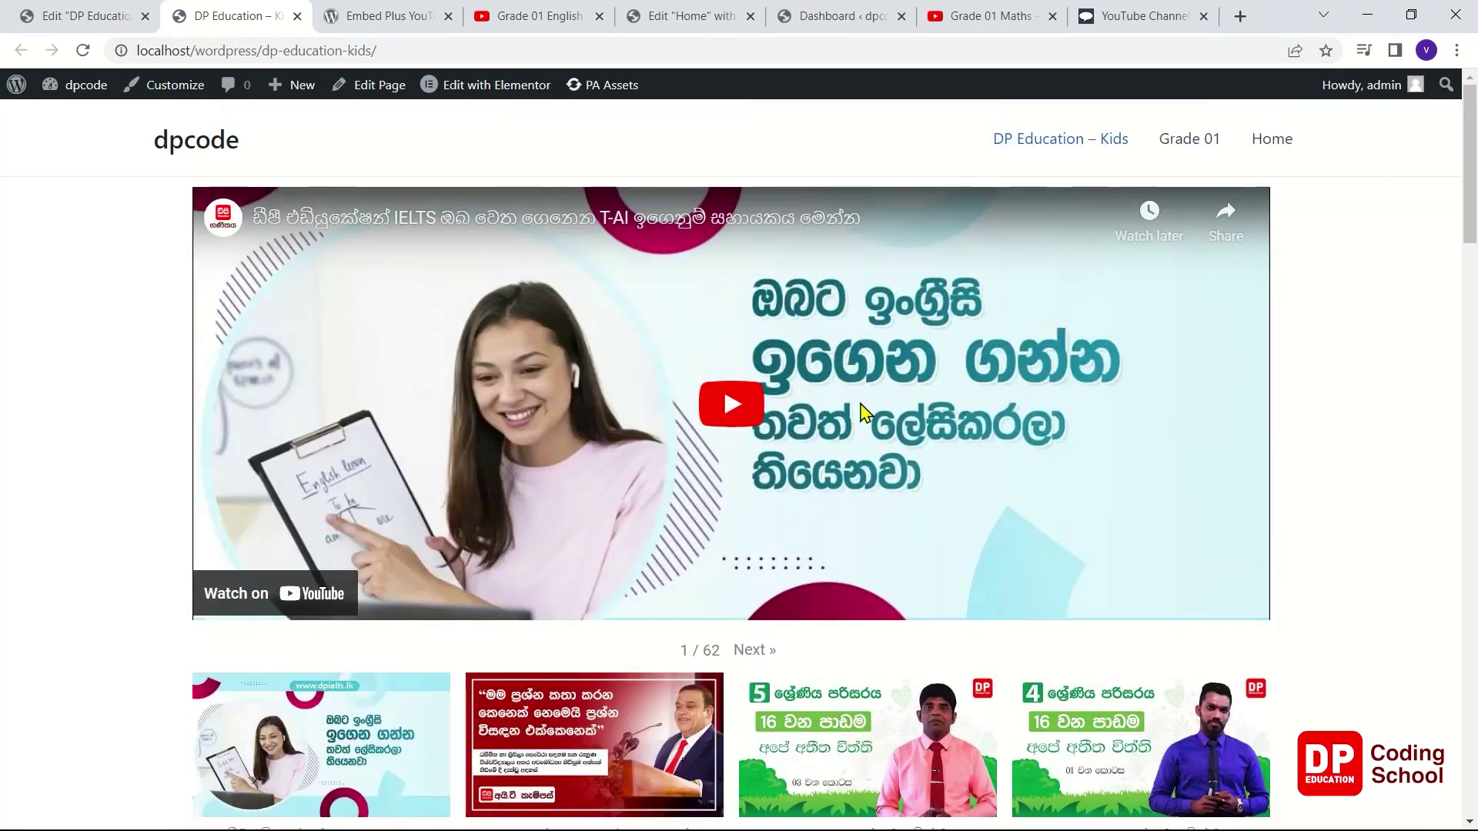
pyautogui.click(191, 141)
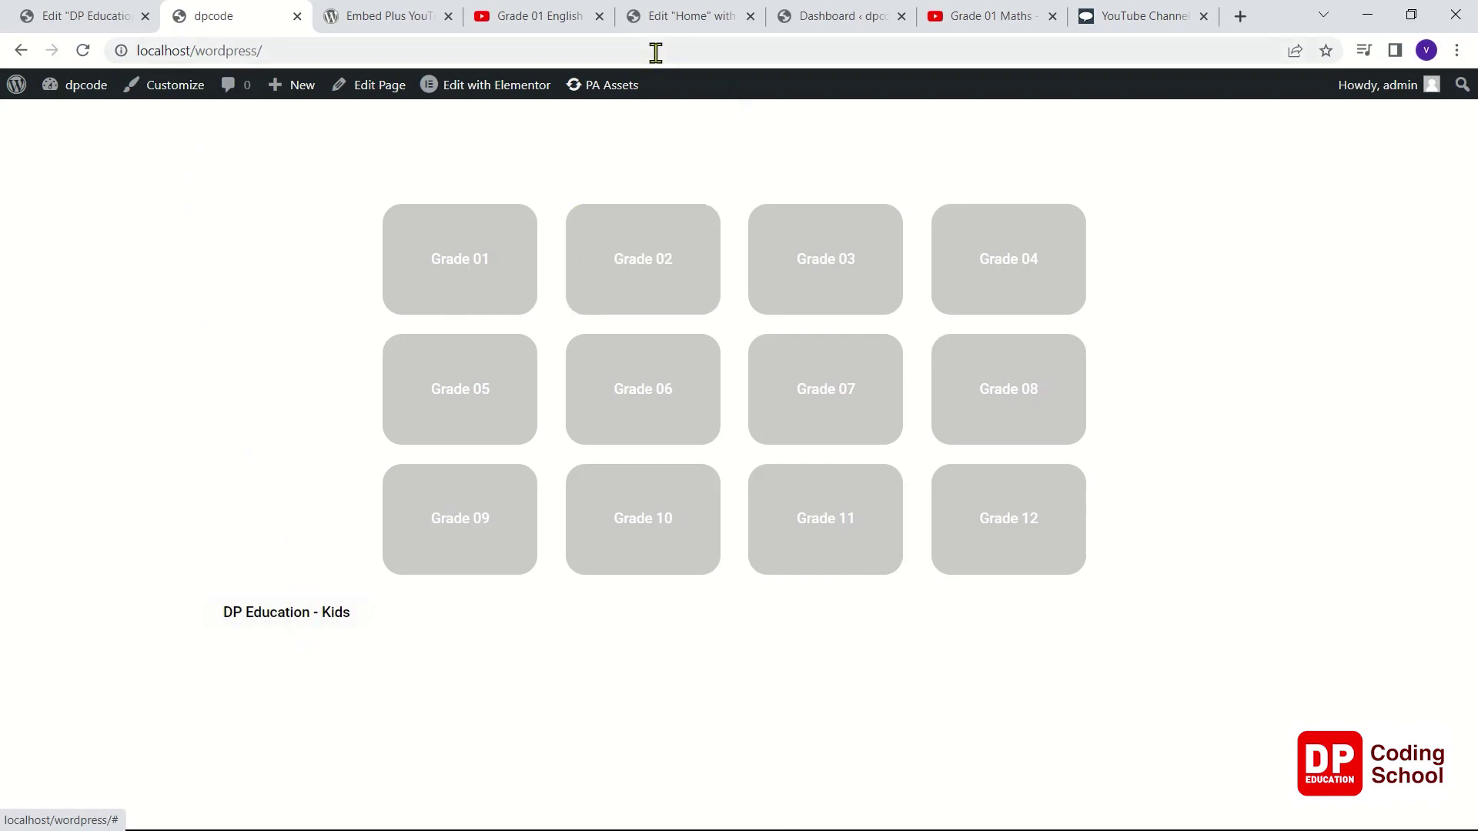
# - Switch to the Grade 01 Maths video on YouTube, open its channel page and close the miniplayer
pyautogui.click(969, 16)
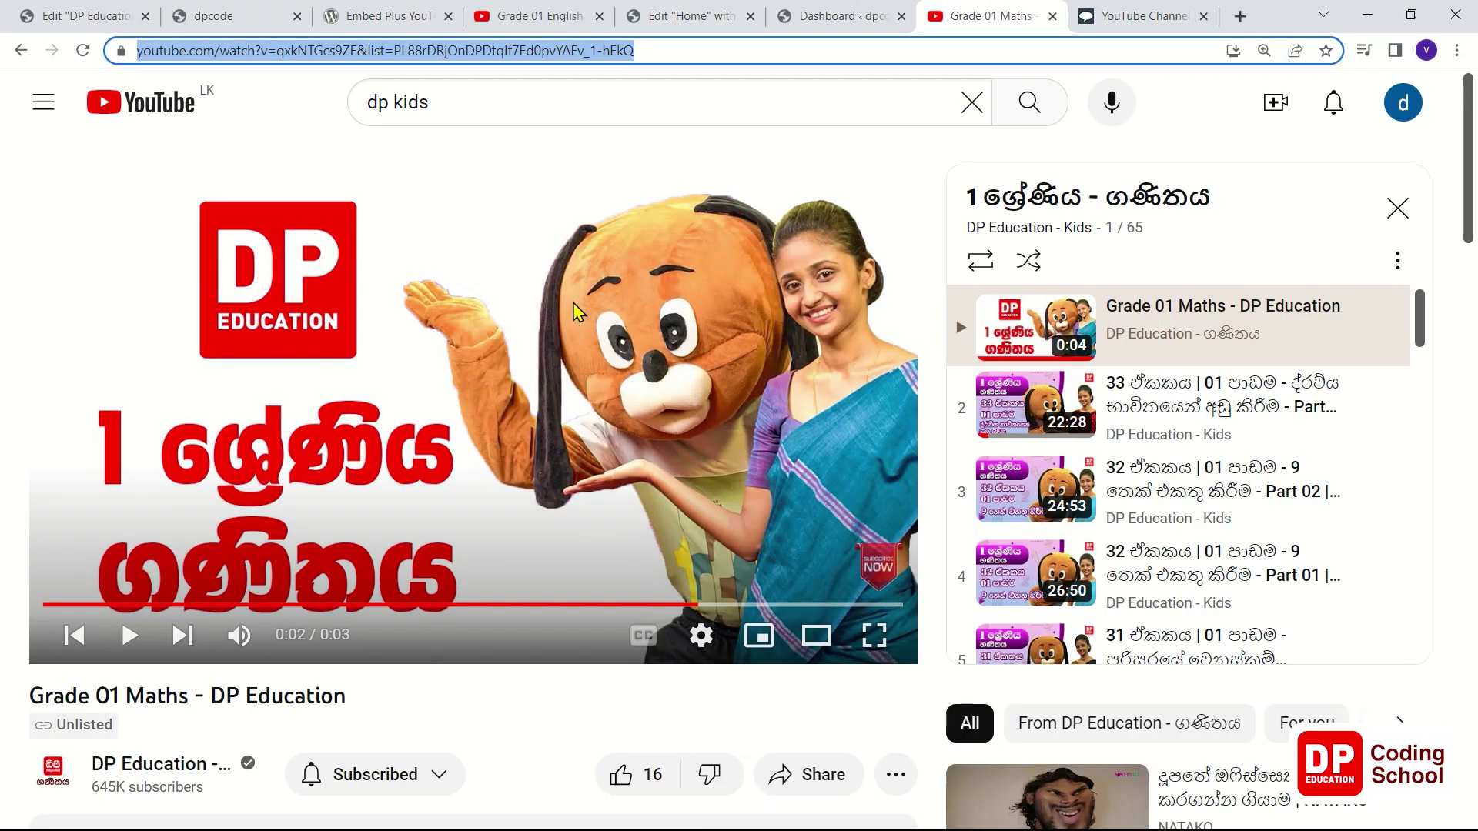
pyautogui.scroll(-1, 501, 456)
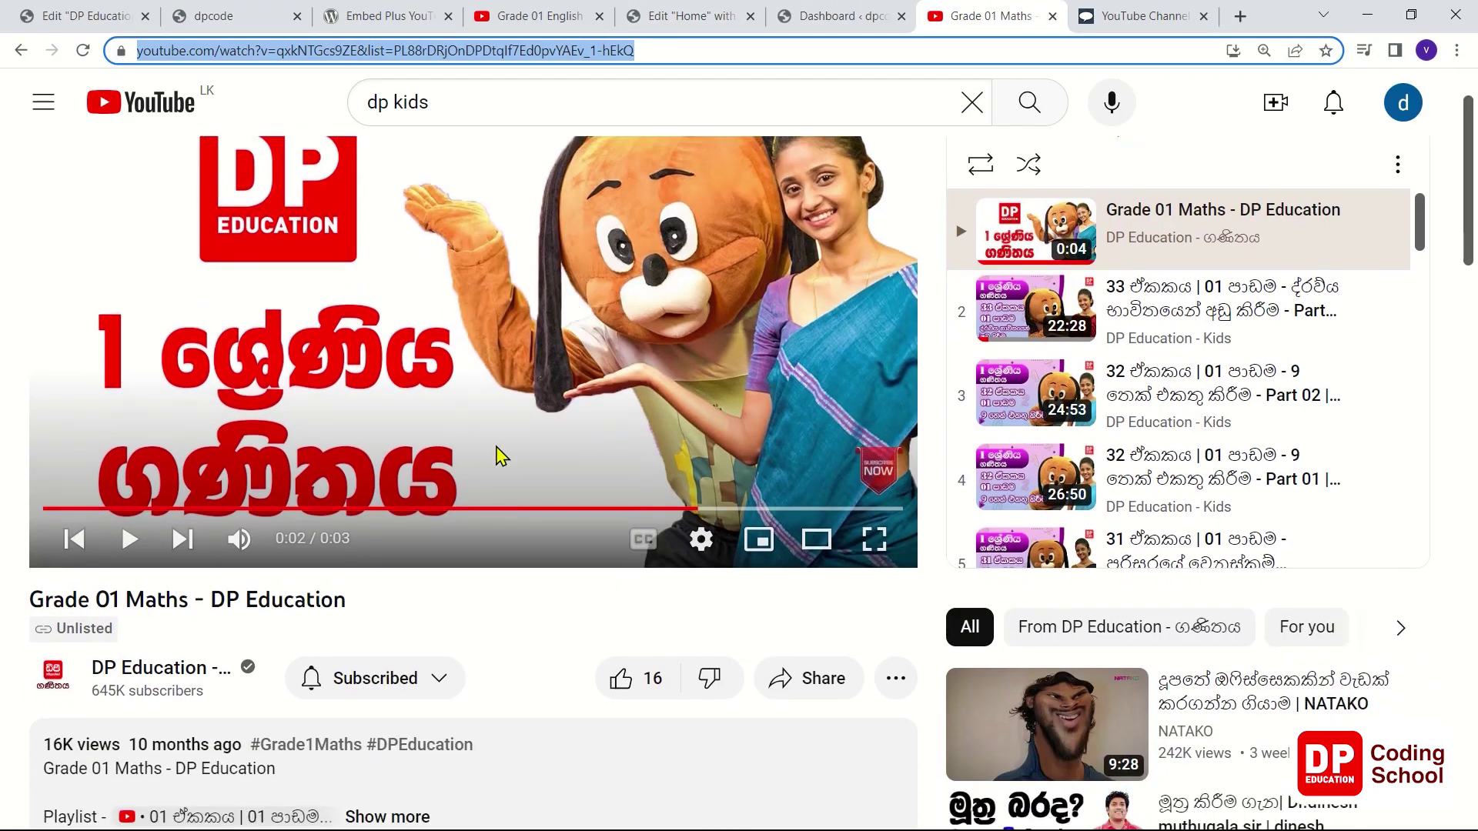
pyautogui.click(170, 669)
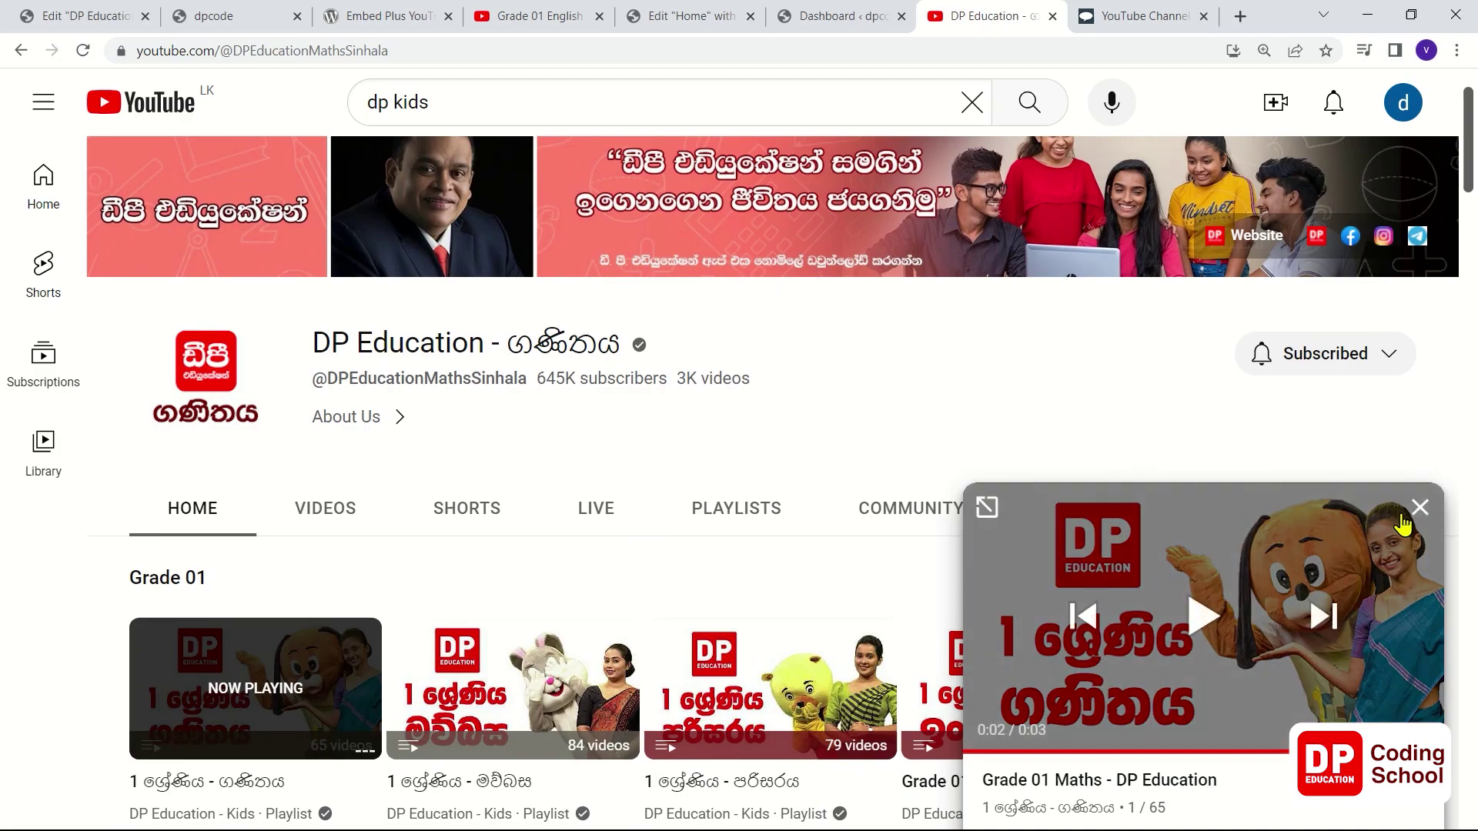
pyautogui.click(1420, 511)
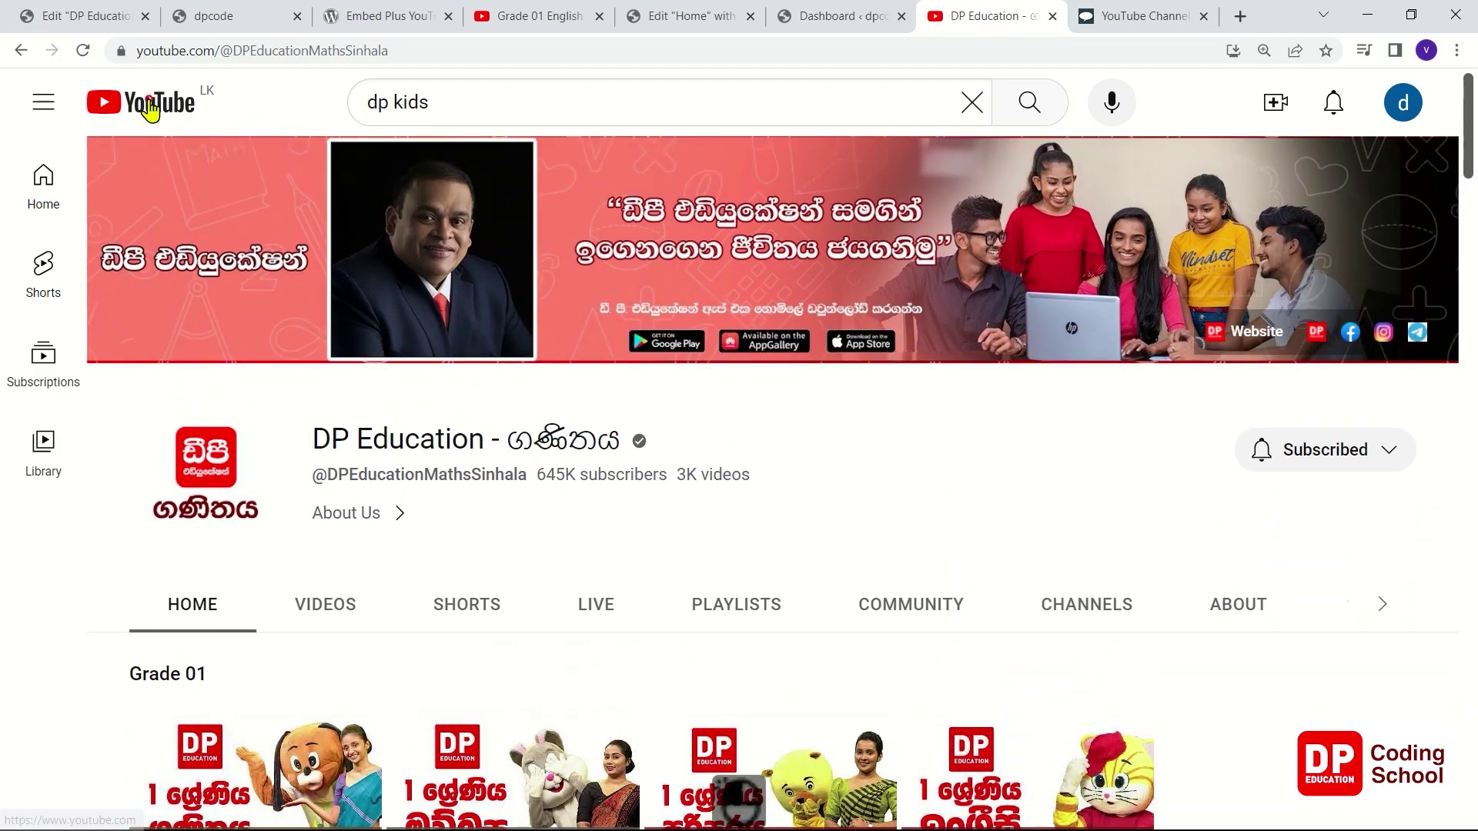
# - Search YouTube for "dp kids" from its home page and open the DP Education - Kids channel
pyautogui.click(151, 108)
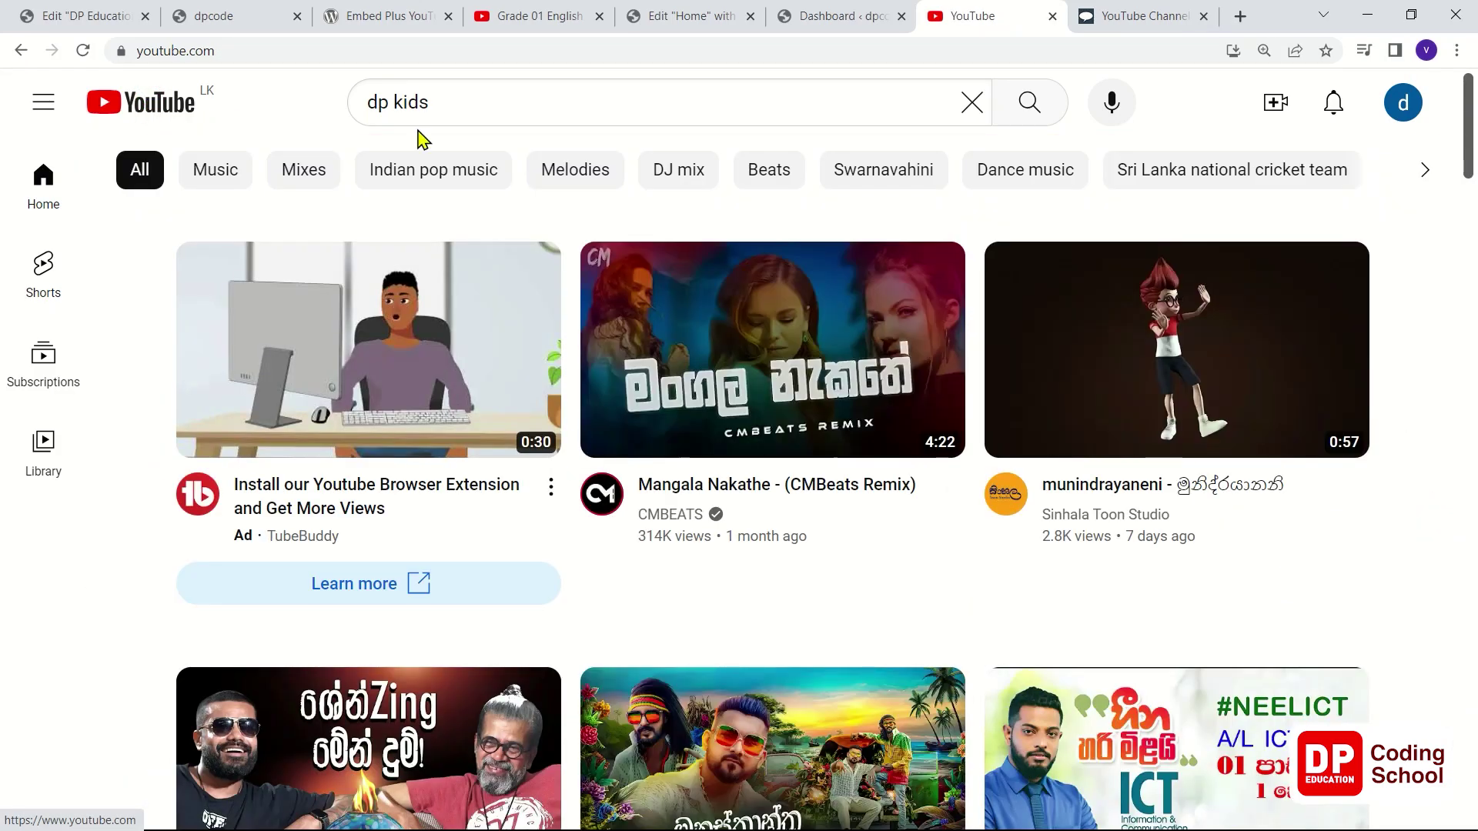
pyautogui.click(496, 102)
pyautogui.press('Return')
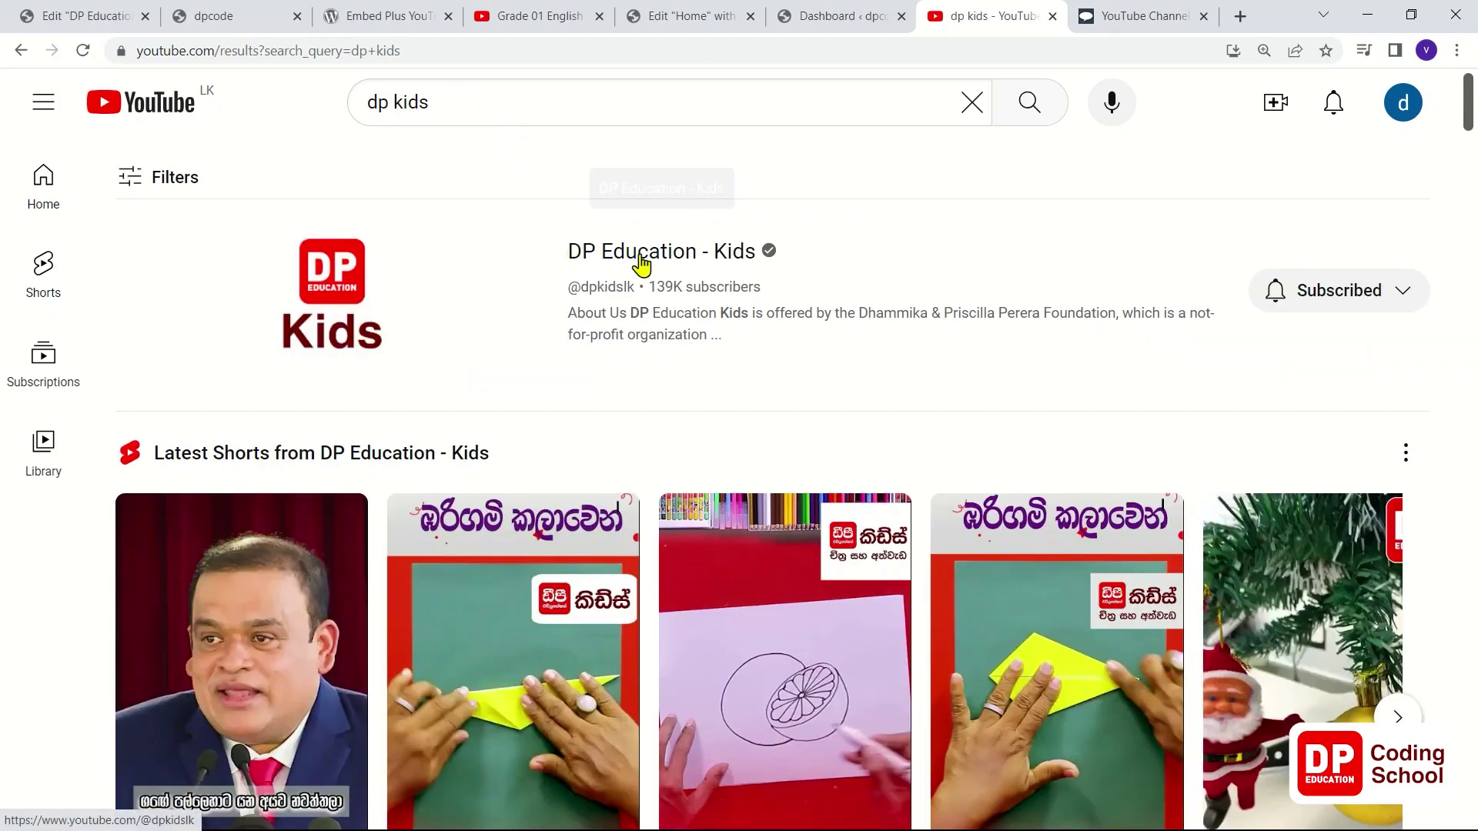
pyautogui.click(647, 256)
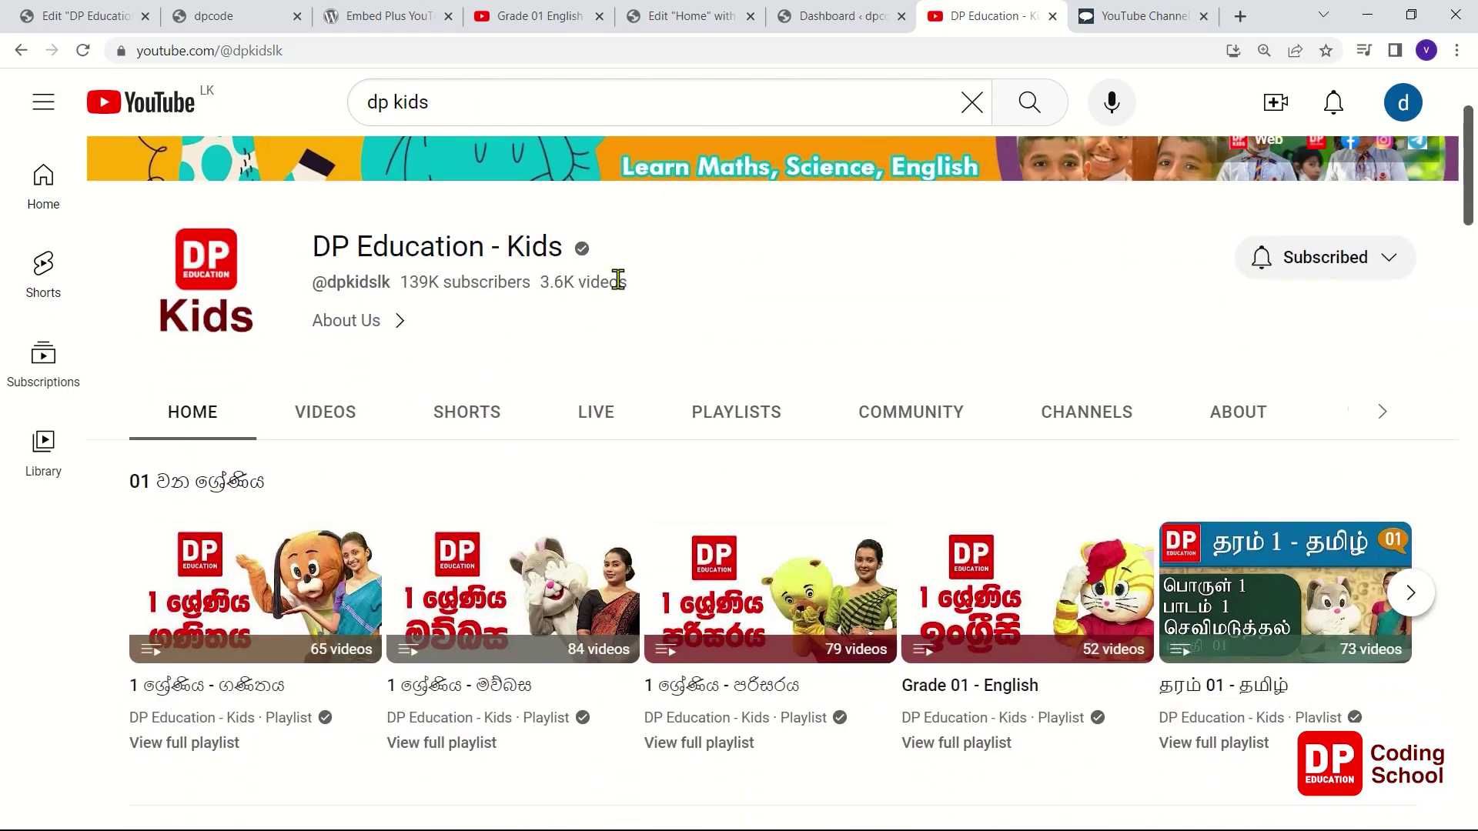
# - Open Lesson 04 | Chapter 01 | Float, Sink and Dissolve from the channel's videos, pause it and copy its link
pyautogui.click(327, 431)
pyautogui.scroll(-5, 585, 416)
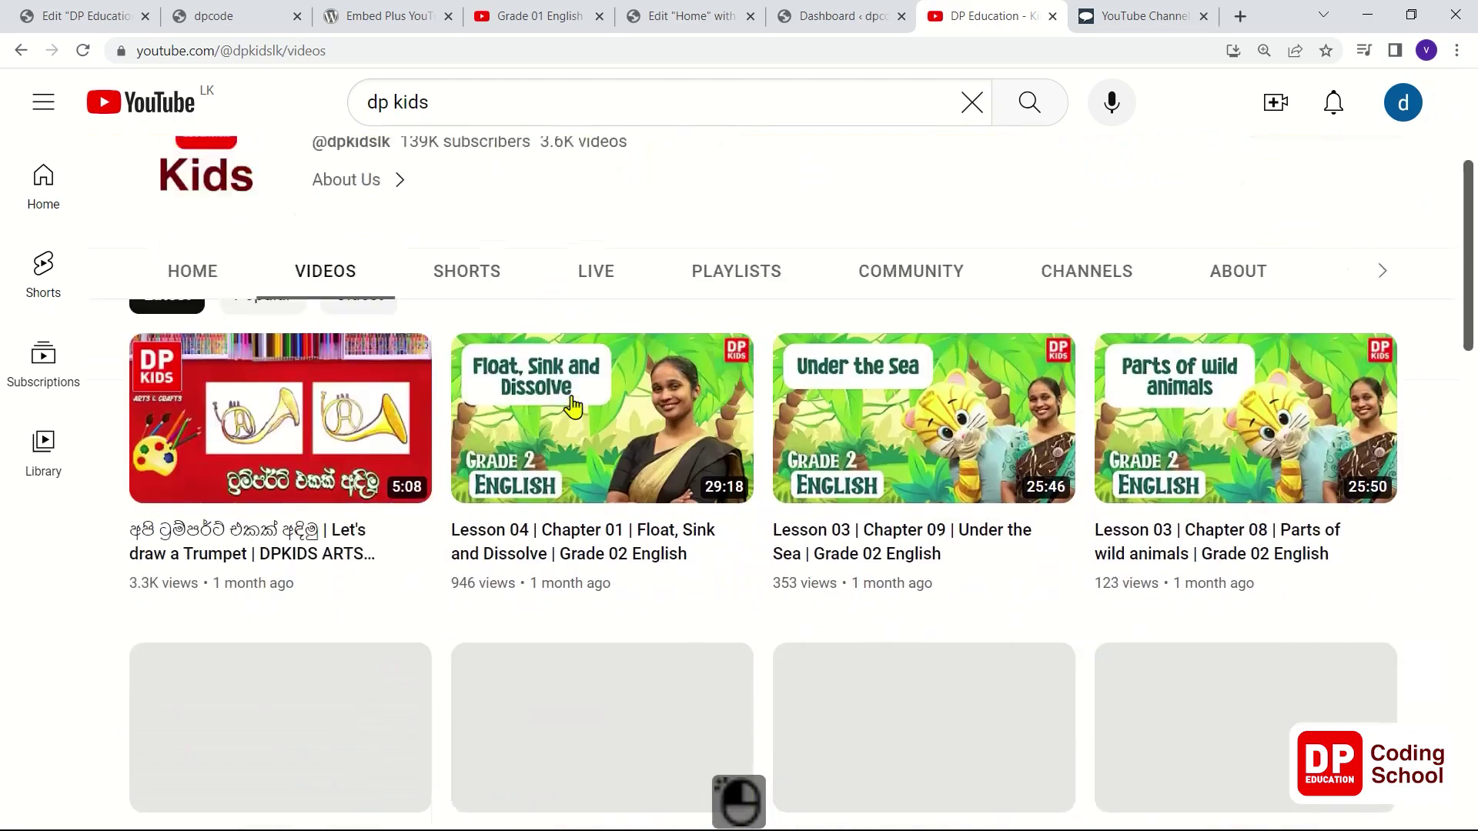
pyautogui.click(611, 443)
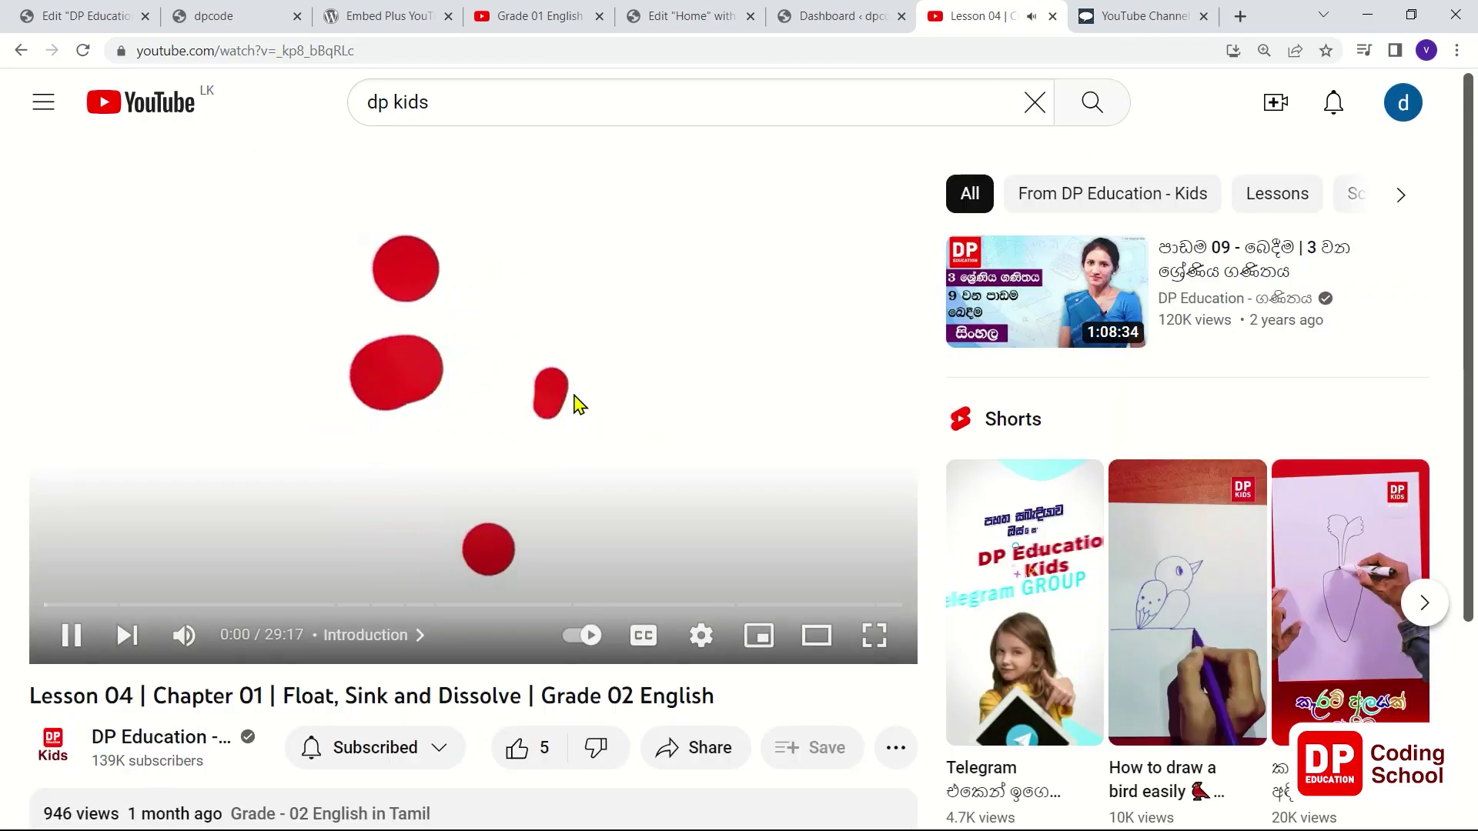
pyautogui.click(576, 399)
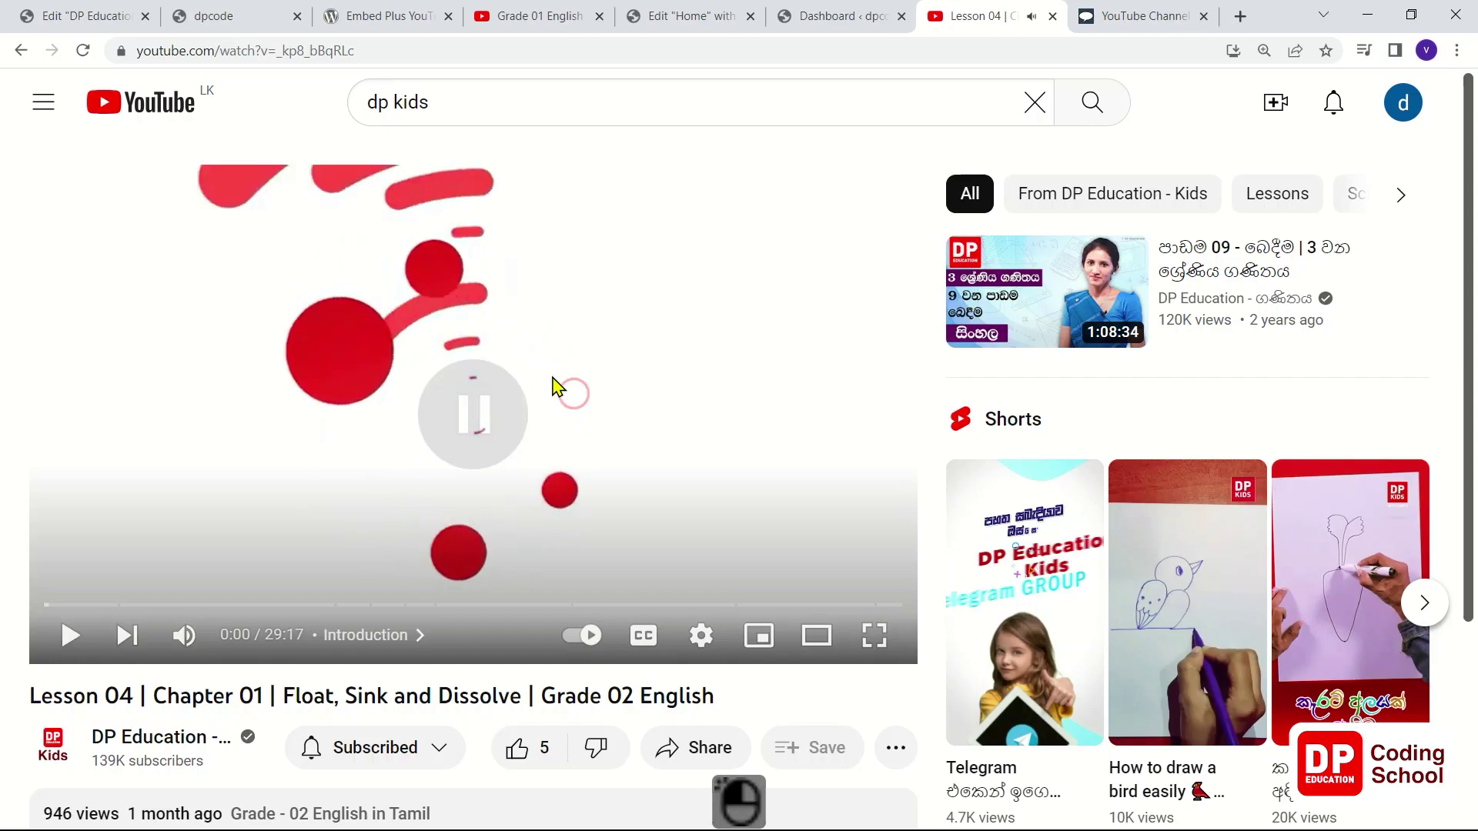
pyautogui.rightClick(576, 329)
pyautogui.click(684, 416)
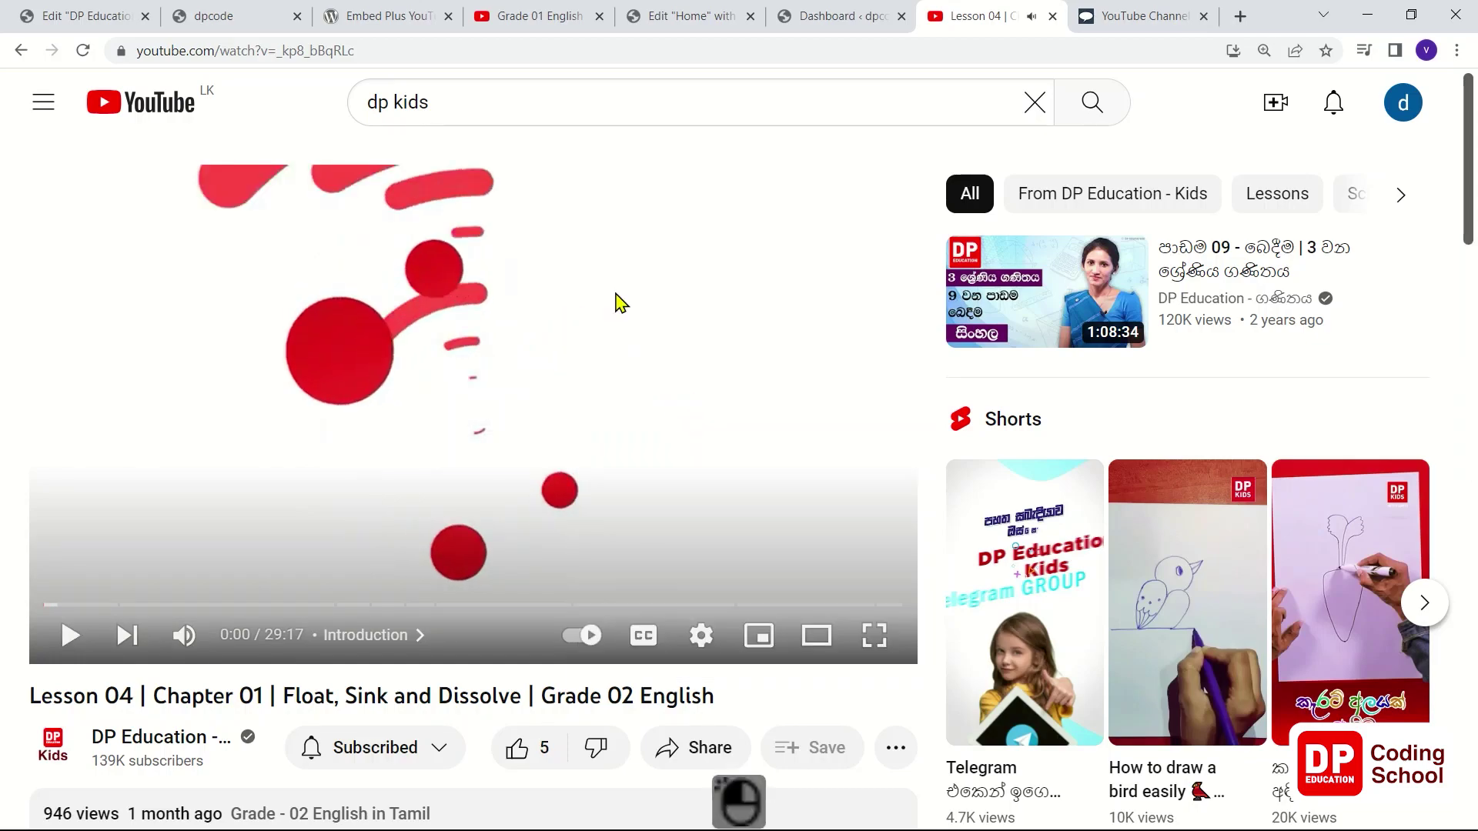
# - Return to the DP Education – Kids page editor and delete the whole gallery embed code from its text editor
pyautogui.click(839, 19)
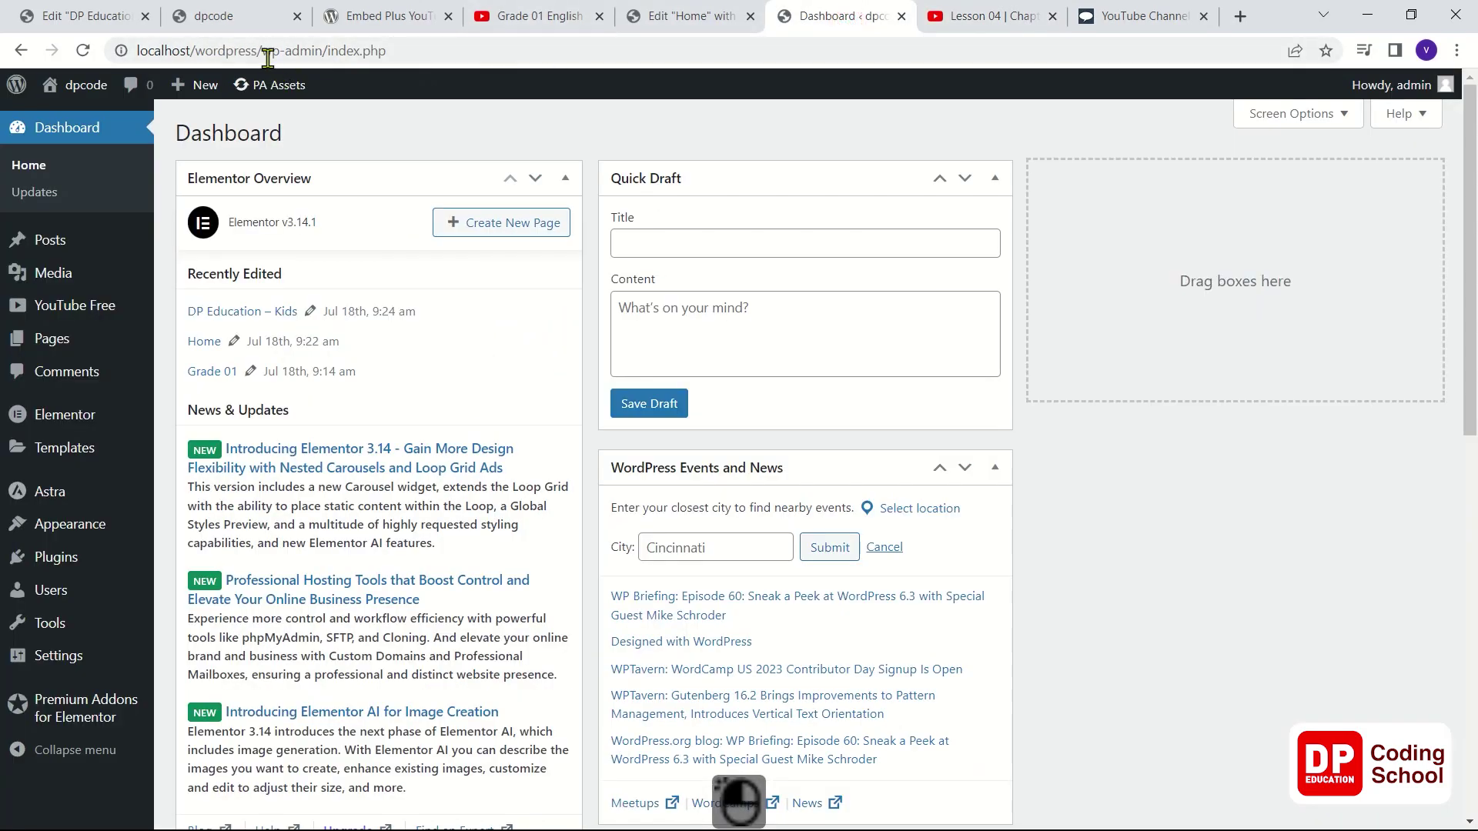
pyautogui.click(112, 17)
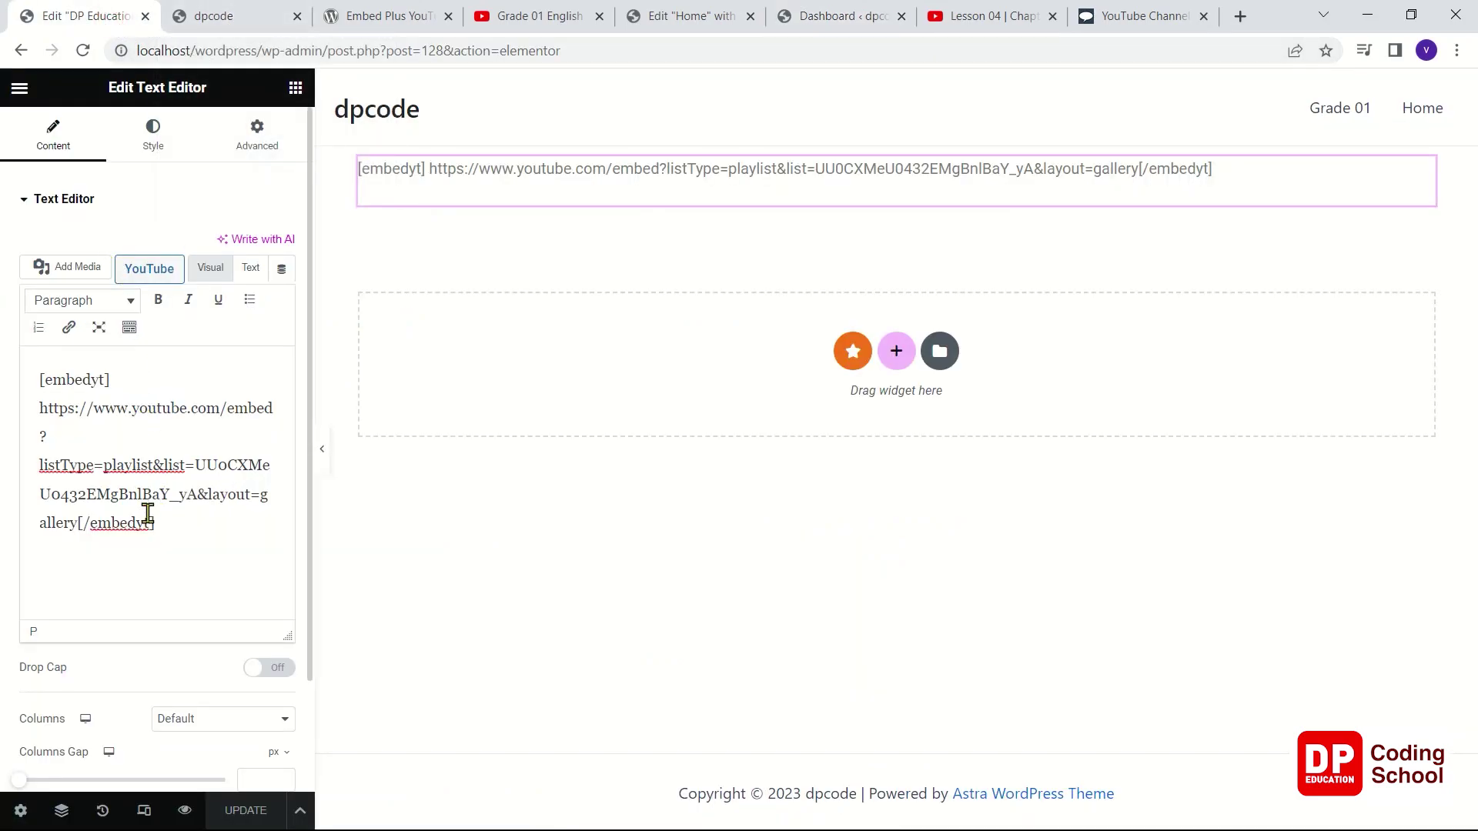
pyautogui.moveTo(165, 531); pyautogui.dragTo(20, 369)
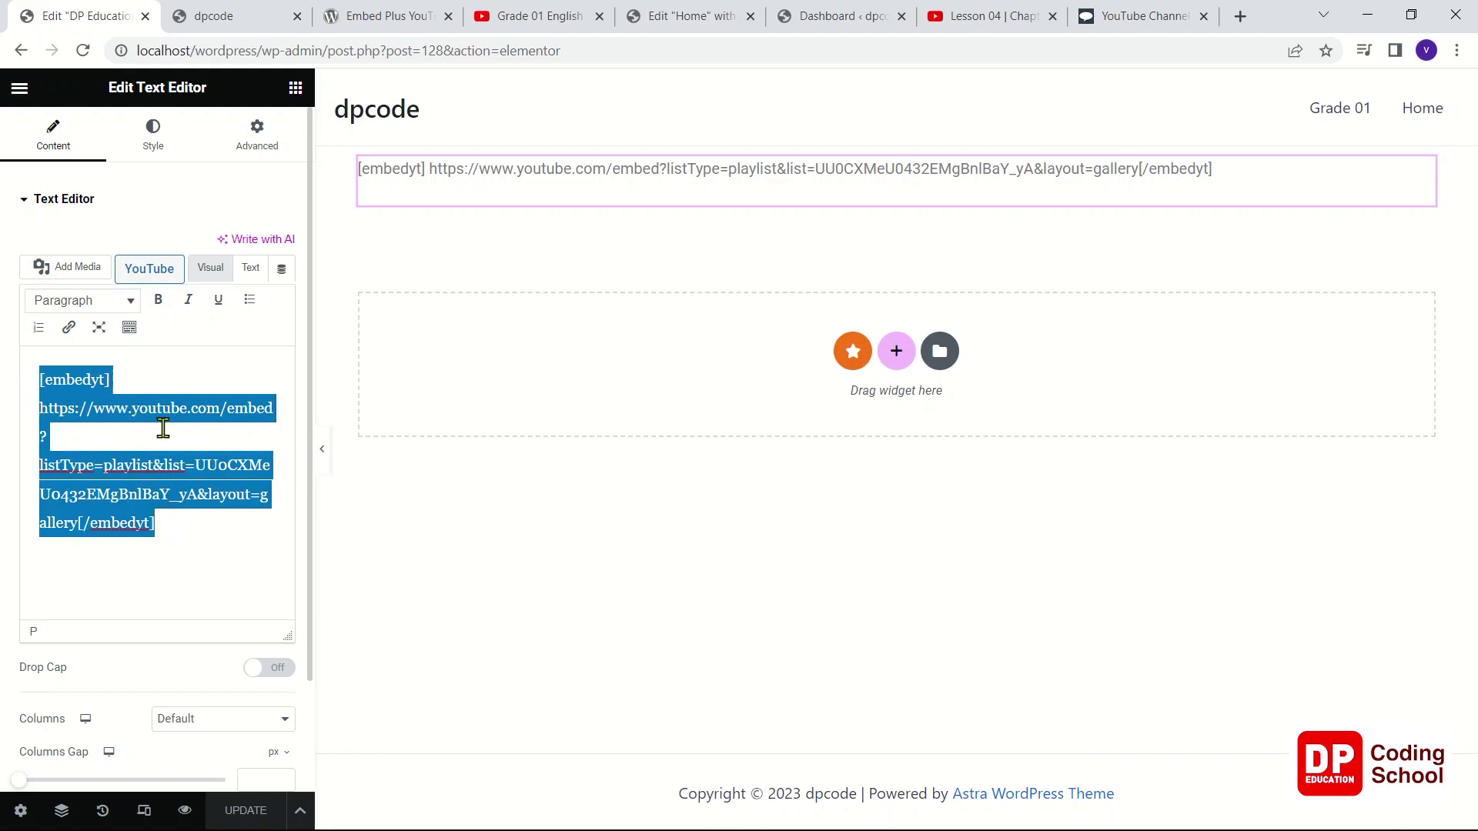
pyautogui.press('BackSpace')
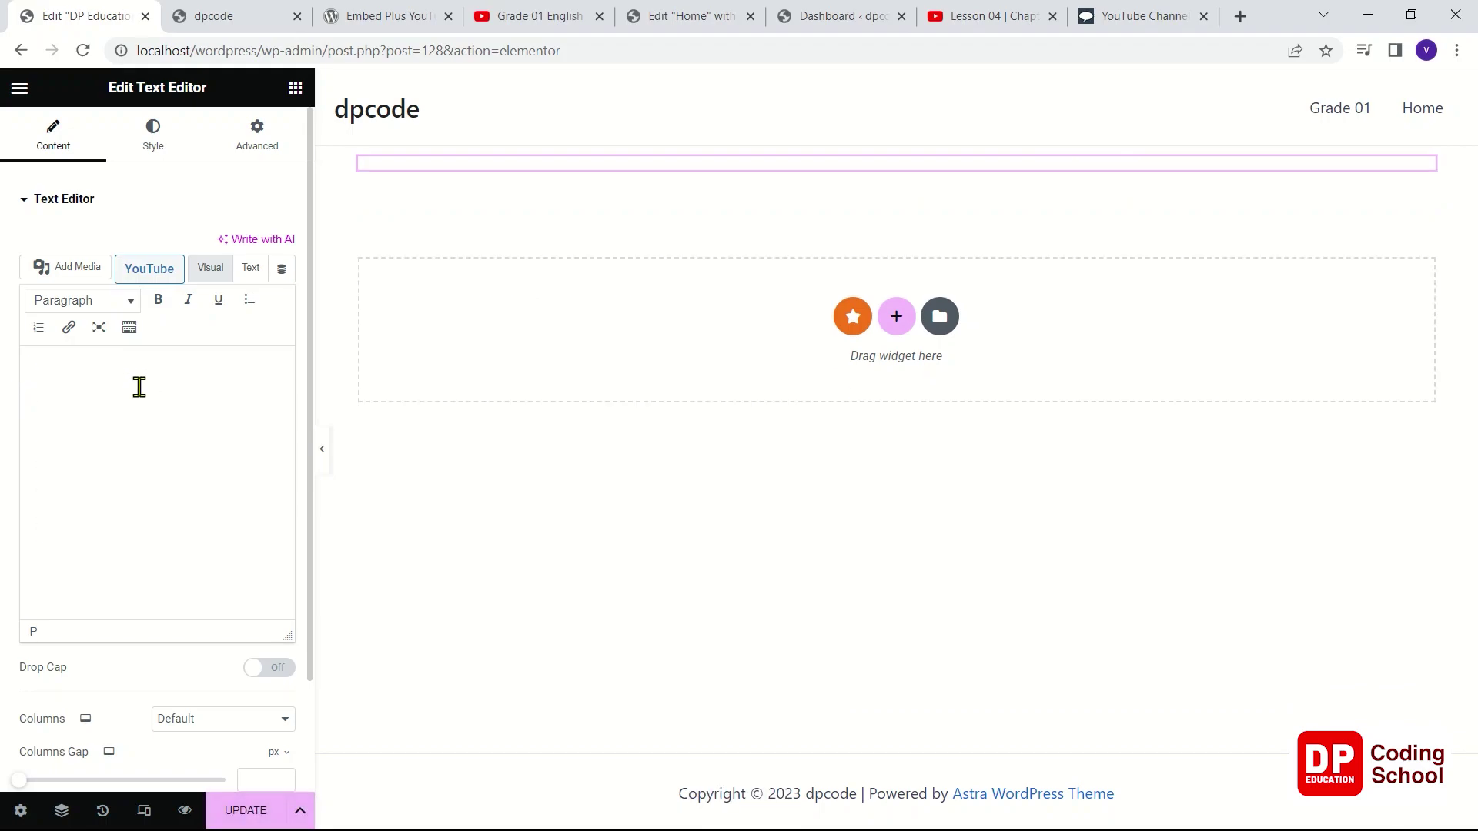
# - Close the DP Education – Kids editor without saving, close the Embed Plus plugin page, and return to the live home page
pyautogui.click(146, 15)
pyautogui.click(832, 157)
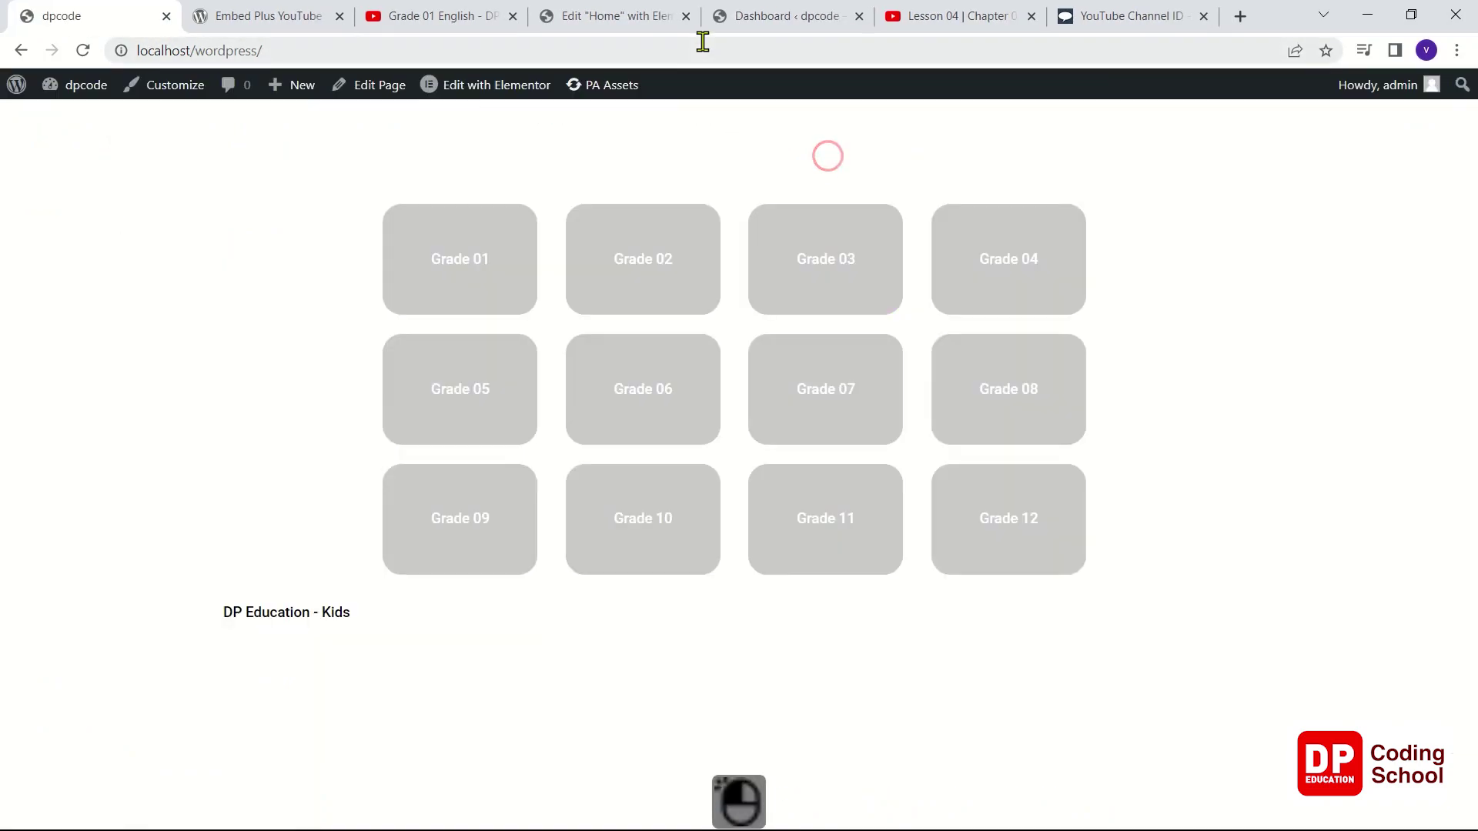
pyautogui.click(643, 26)
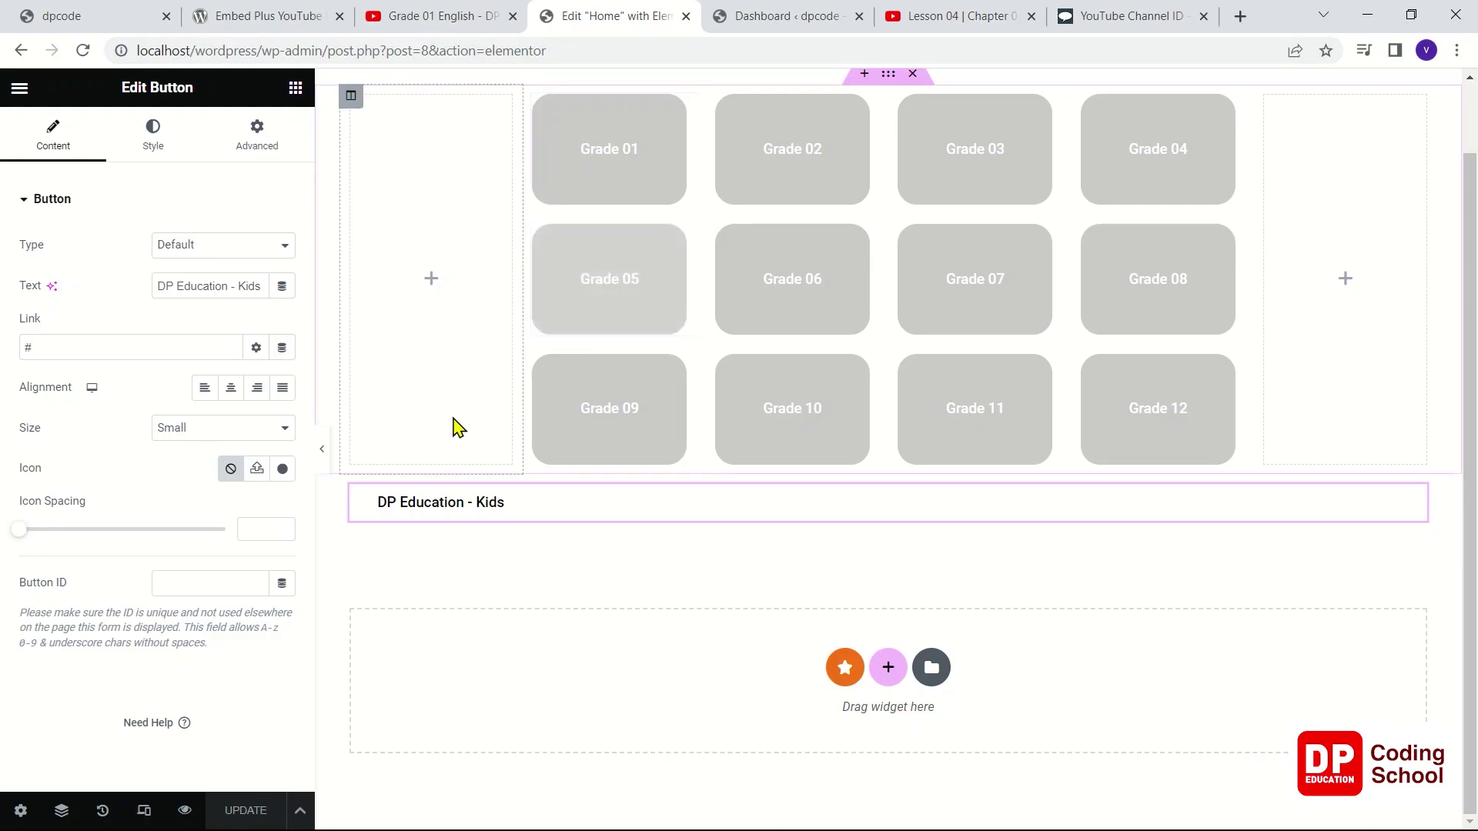
pyautogui.click(797, 12)
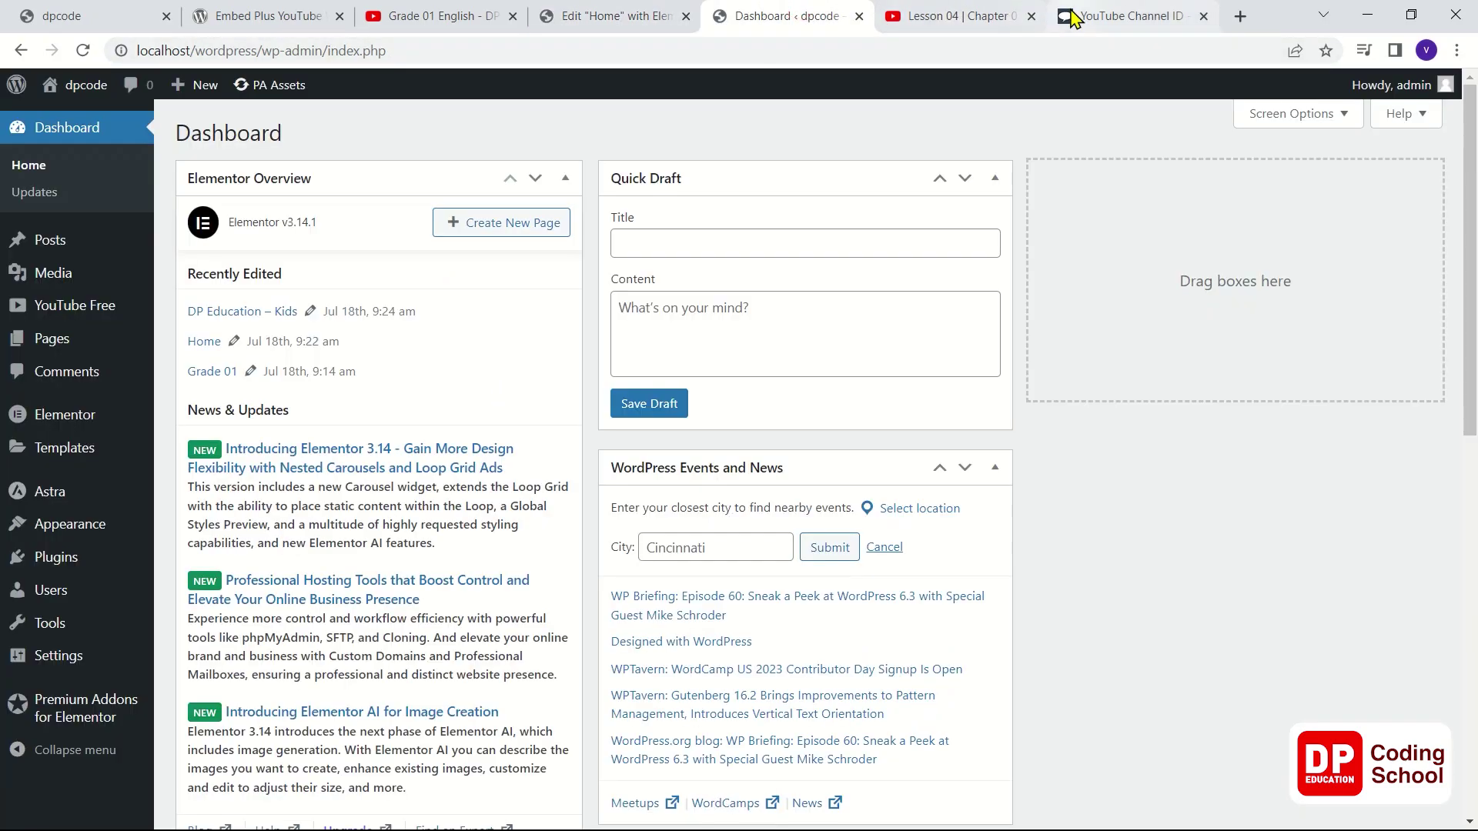
pyautogui.click(291, 16)
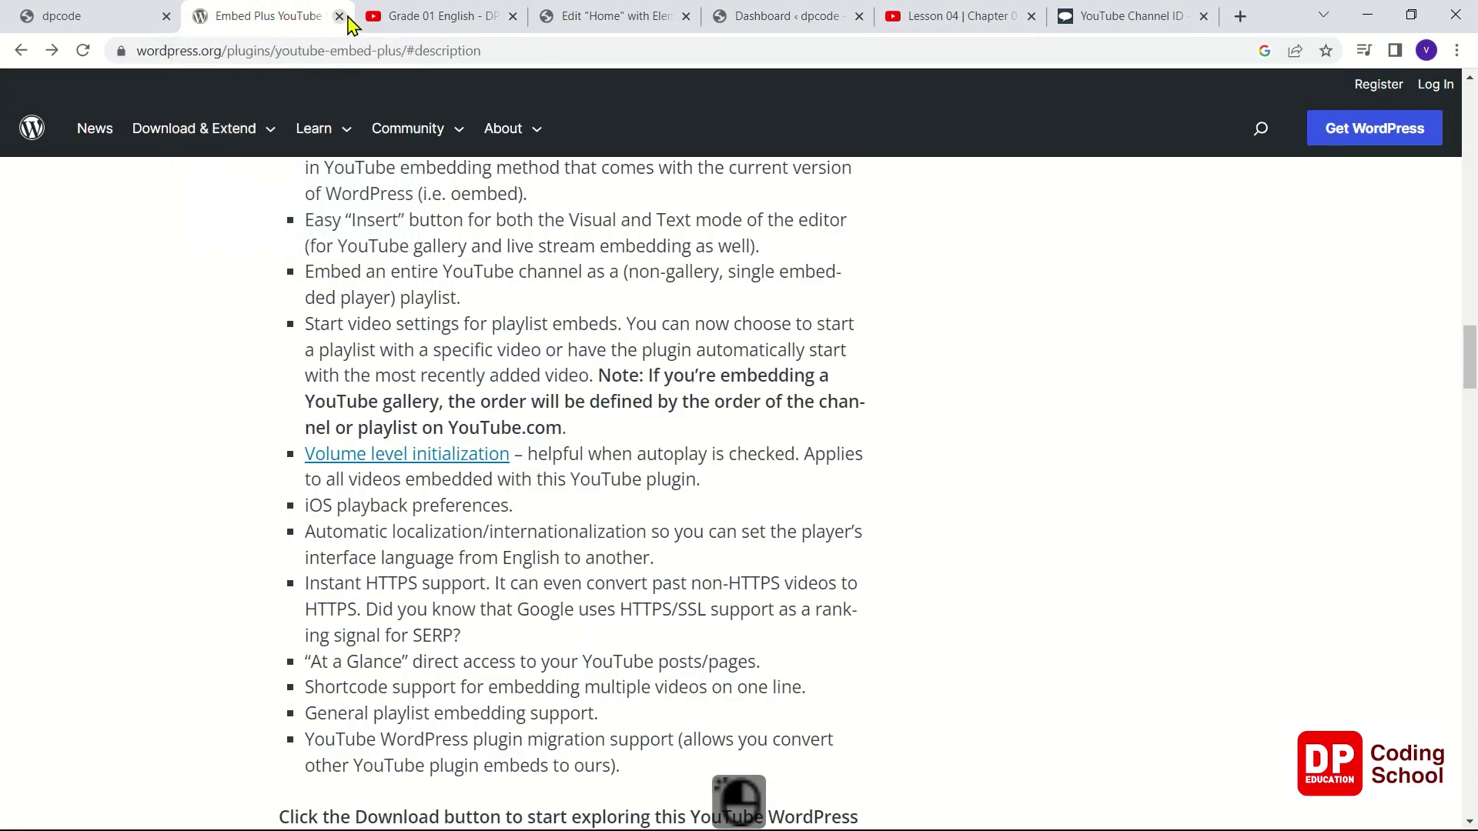
pyautogui.click(341, 15)
pyautogui.click(431, 17)
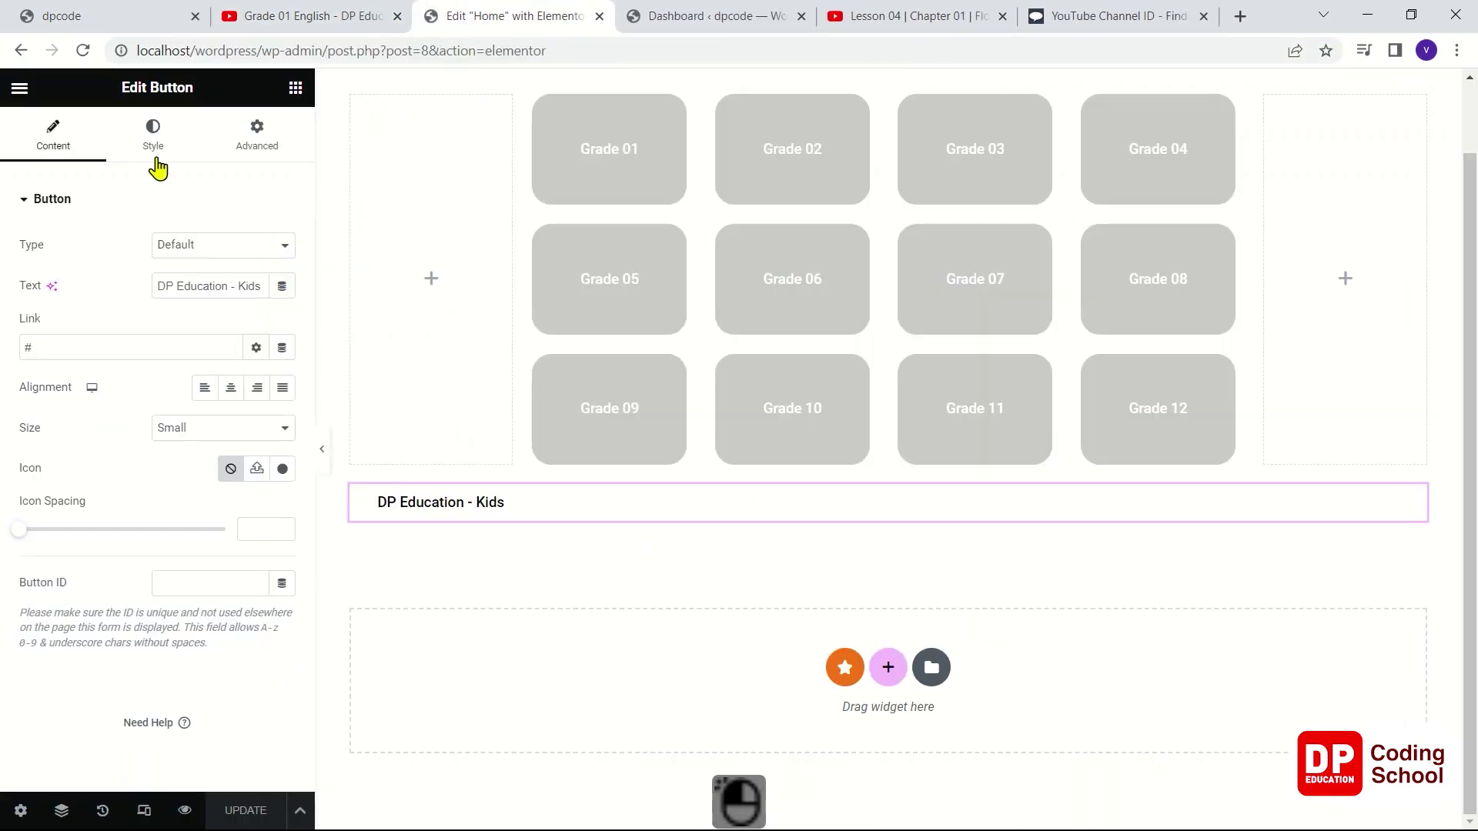
pyautogui.click(146, 23)
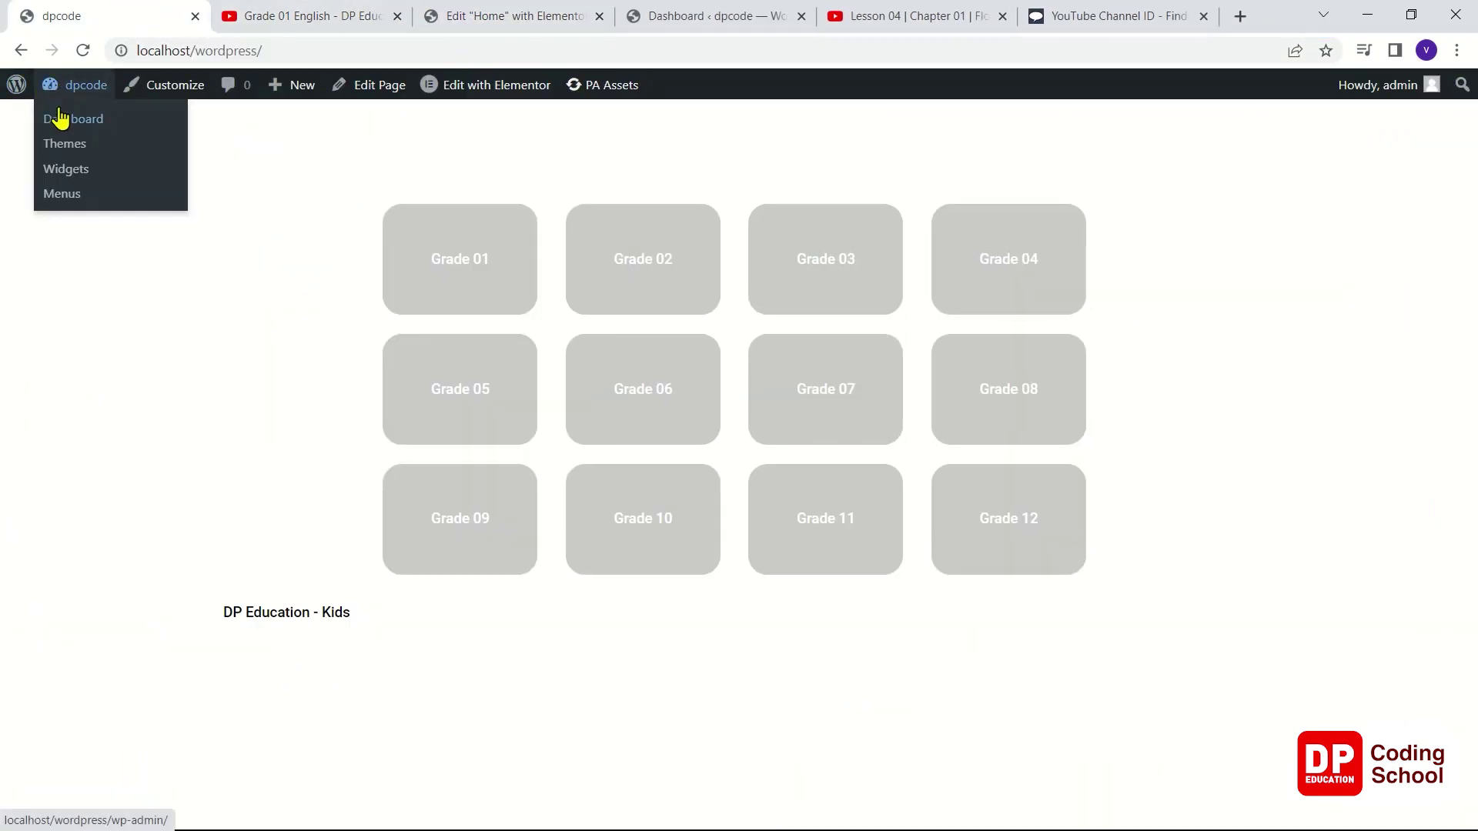